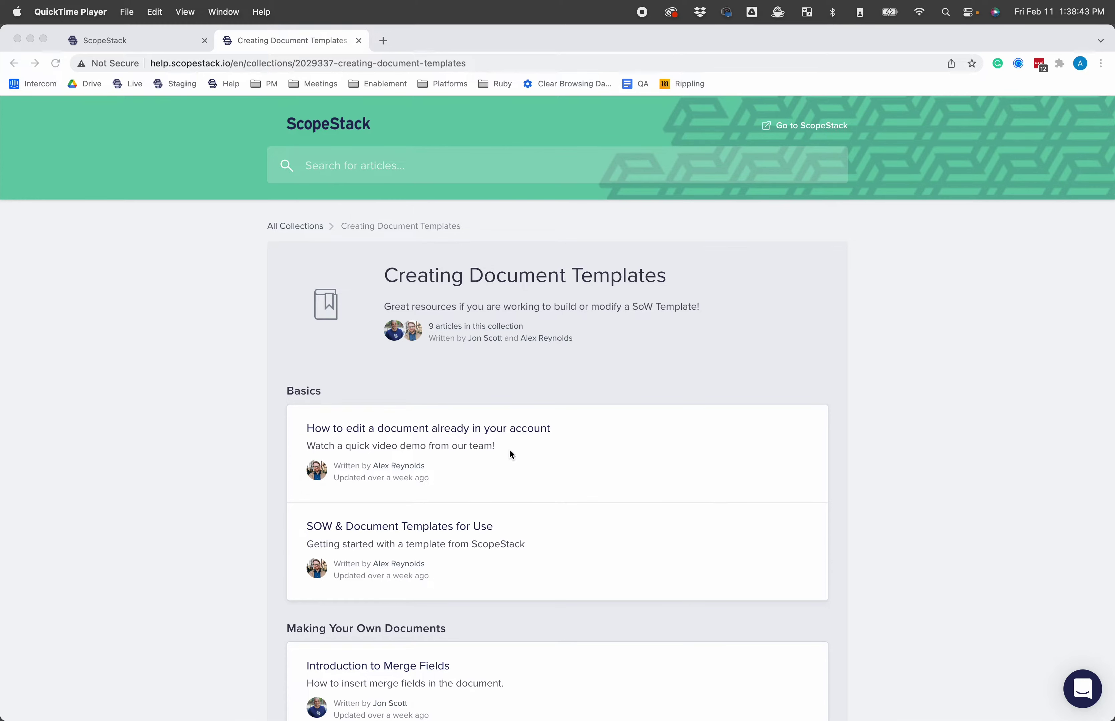
Step: Open the Common Merge Fields article from the Creating Document Templates collection and open its linked Common Merge Fields Document
scroll(576, 400, down, 7)
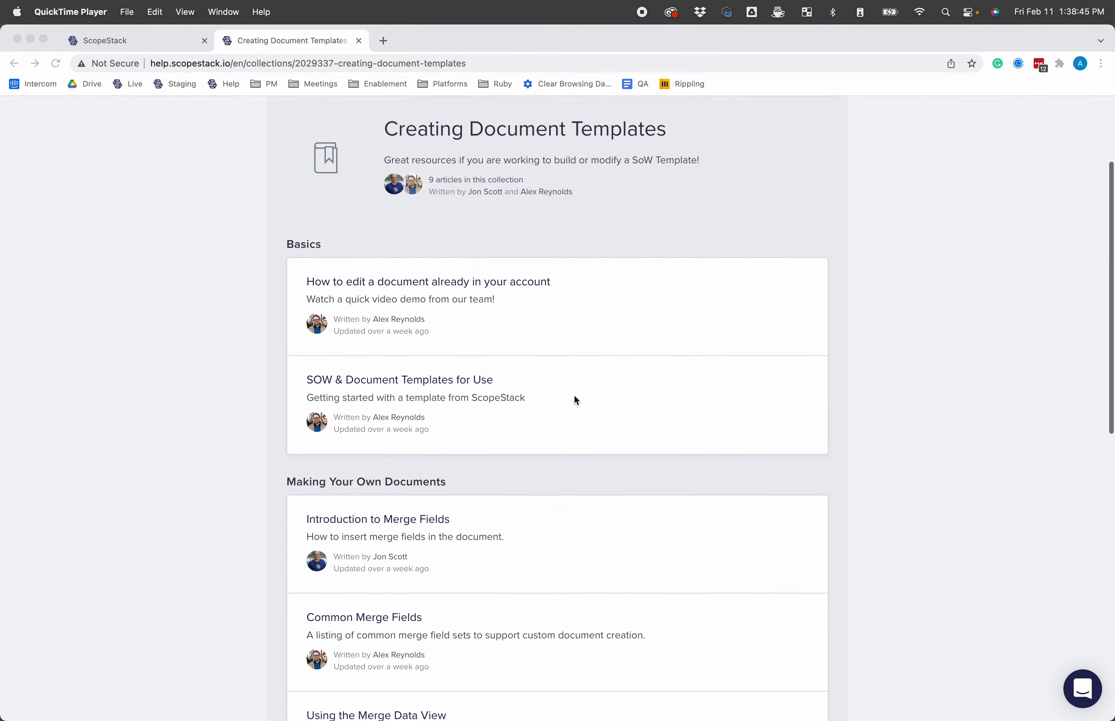
scroll(576, 400, down, 2)
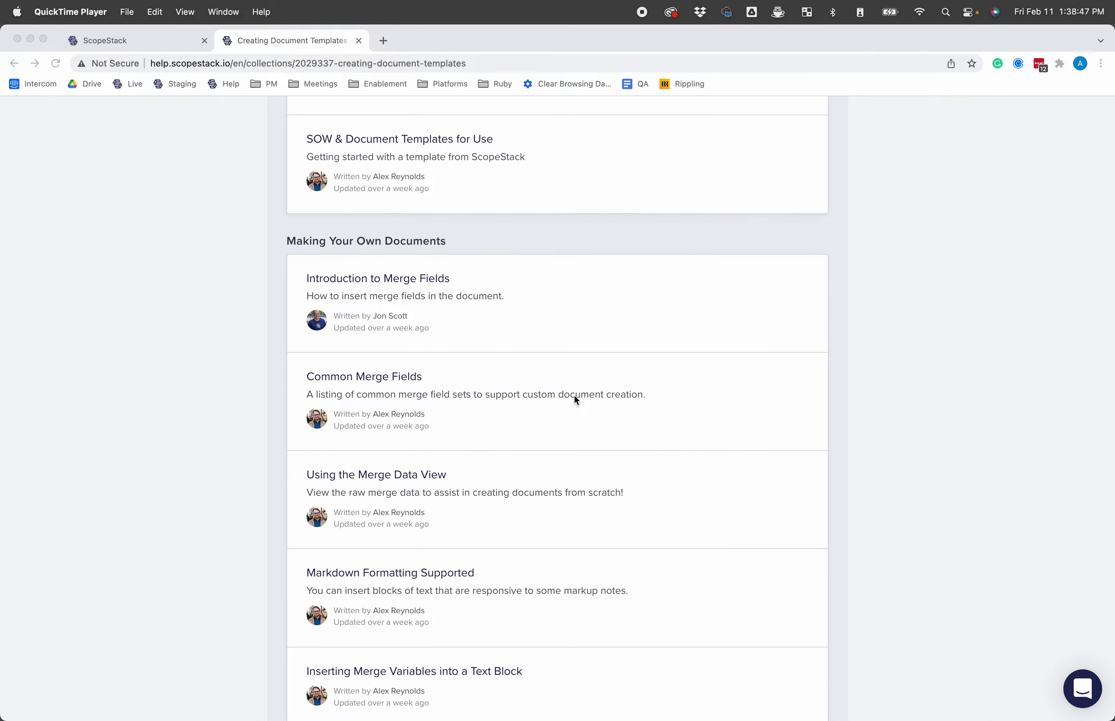
click(400, 380)
click(385, 386)
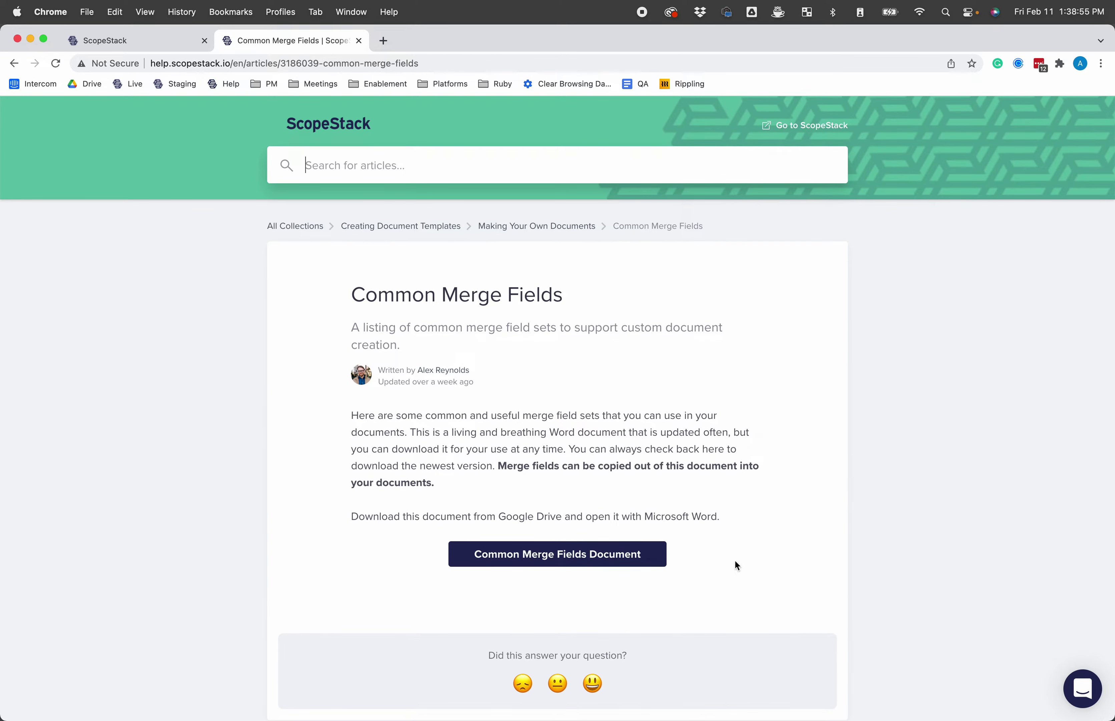
click(593, 561)
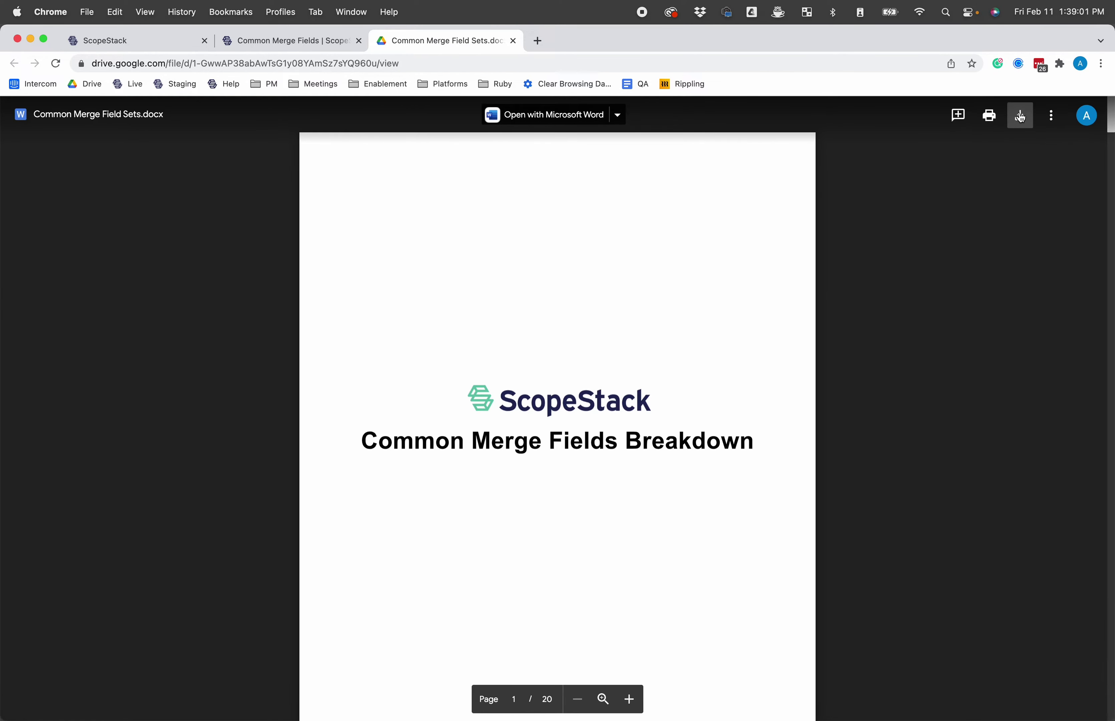
Step: Examine the merge field sets in the Common Merge Field Sets document, including the language field, resource and pricing sections
scroll(548, 499, down, 15)
scroll(548, 499, down, 20)
scroll(549, 500, down, 20)
scroll(548, 499, down, 2)
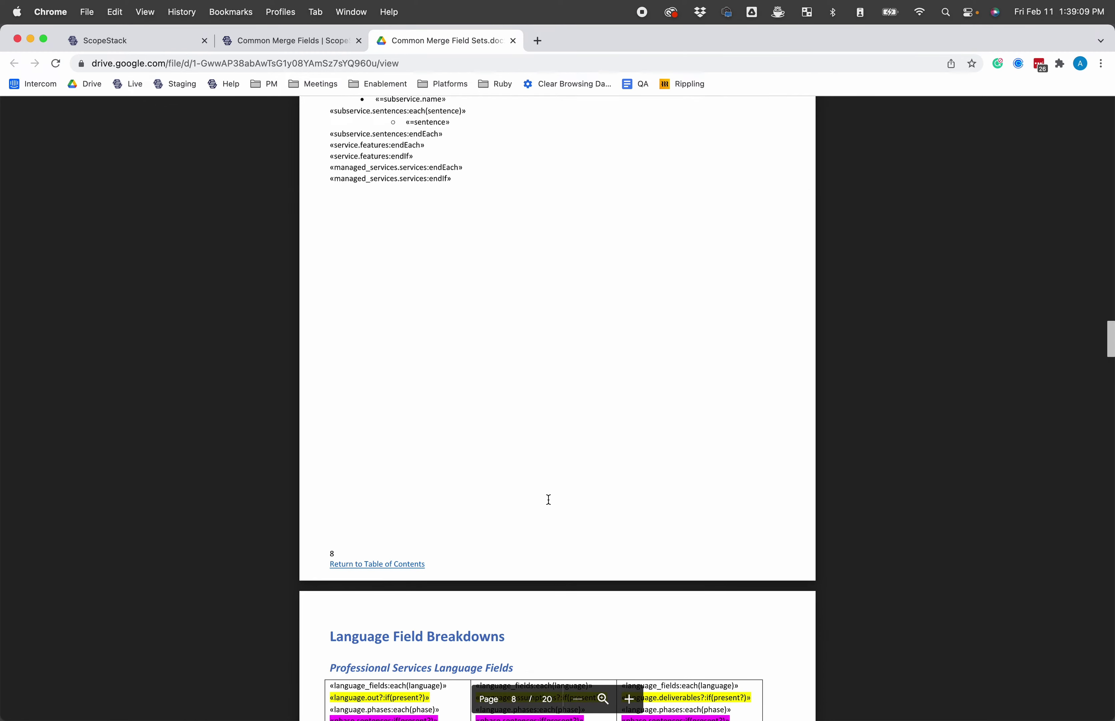
scroll(548, 500, down, 20)
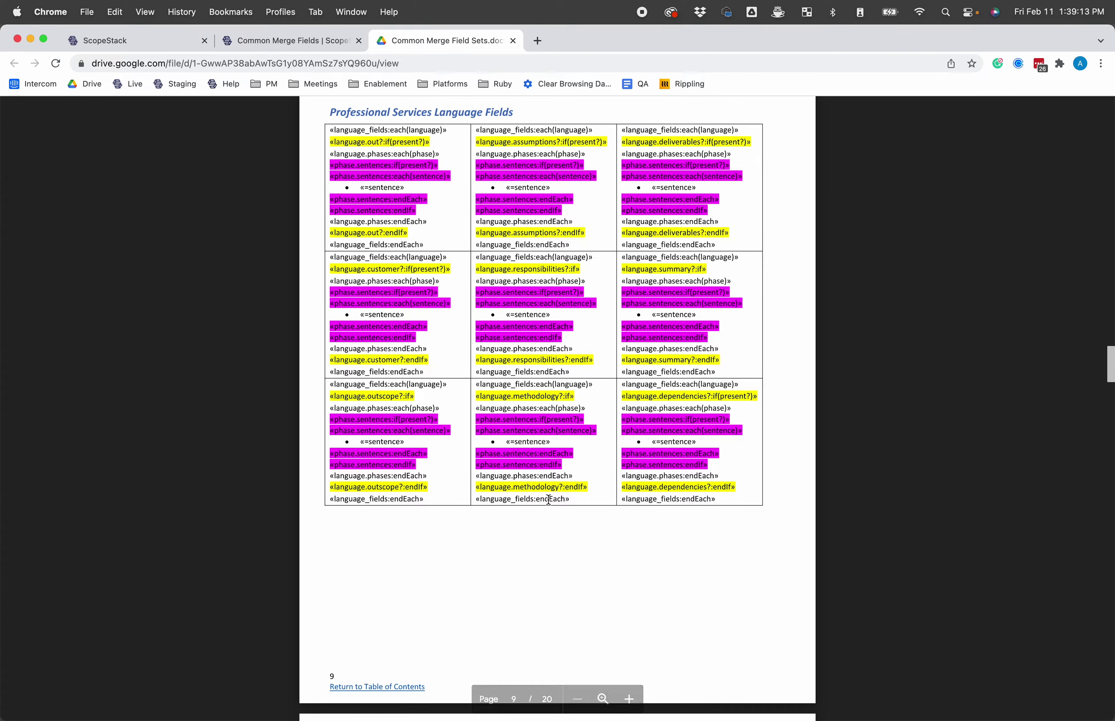
scroll(548, 499, down, 20)
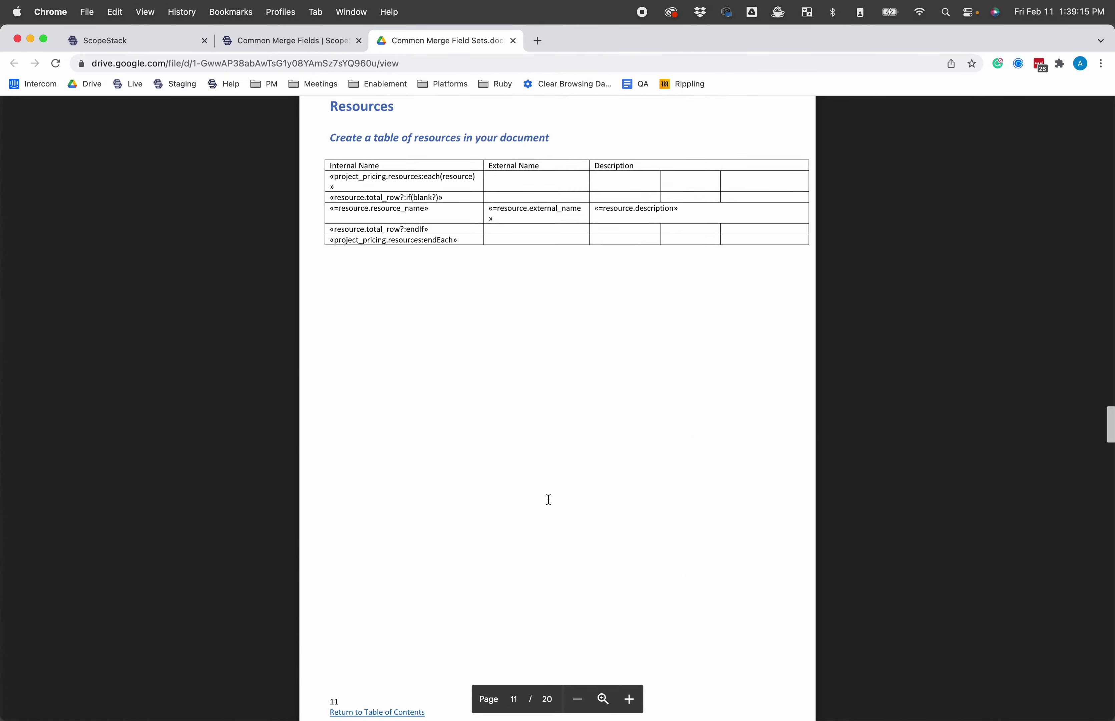
scroll(548, 500, up, 20)
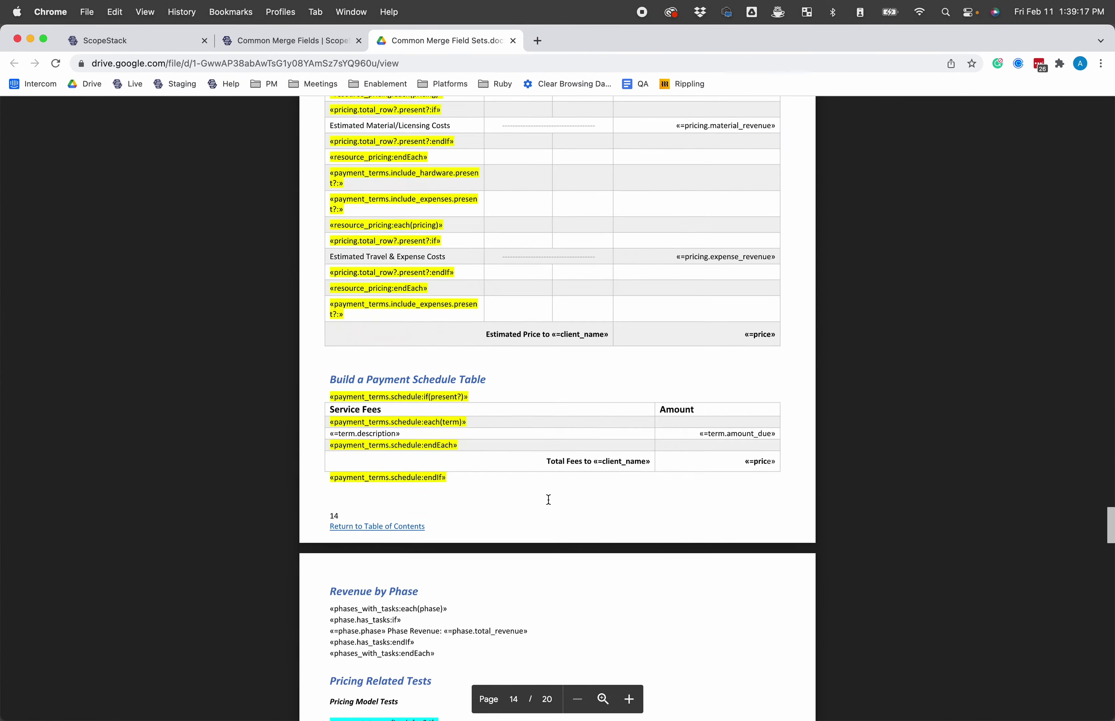
scroll(548, 500, up, 20)
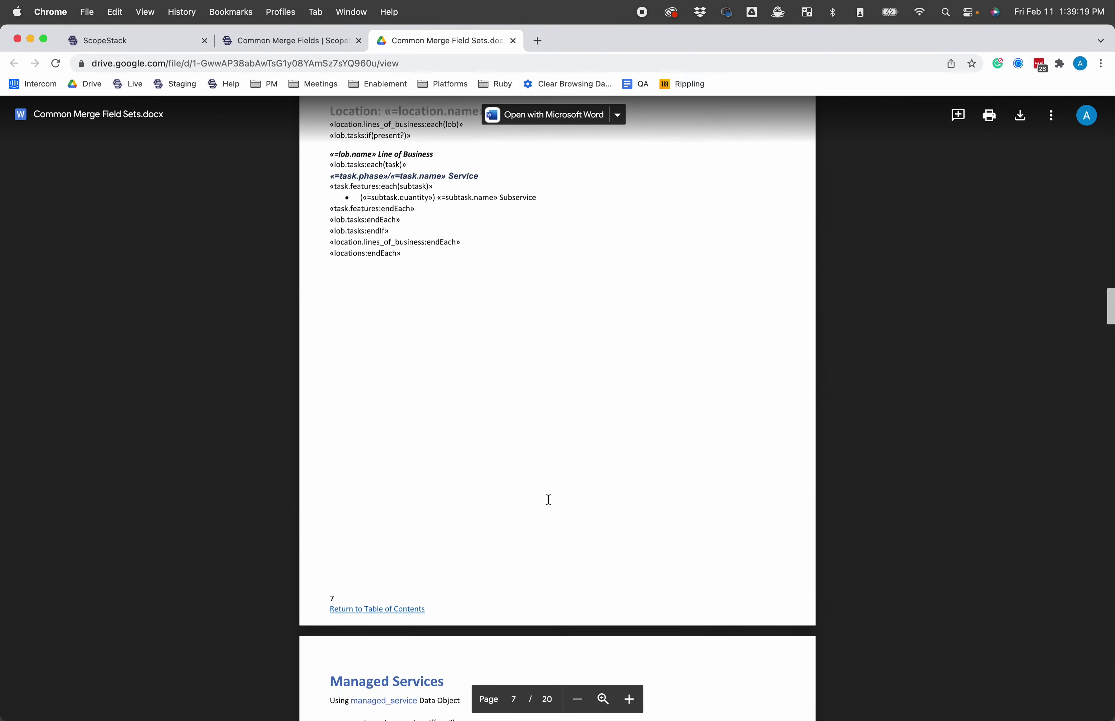
scroll(549, 500, up, 20)
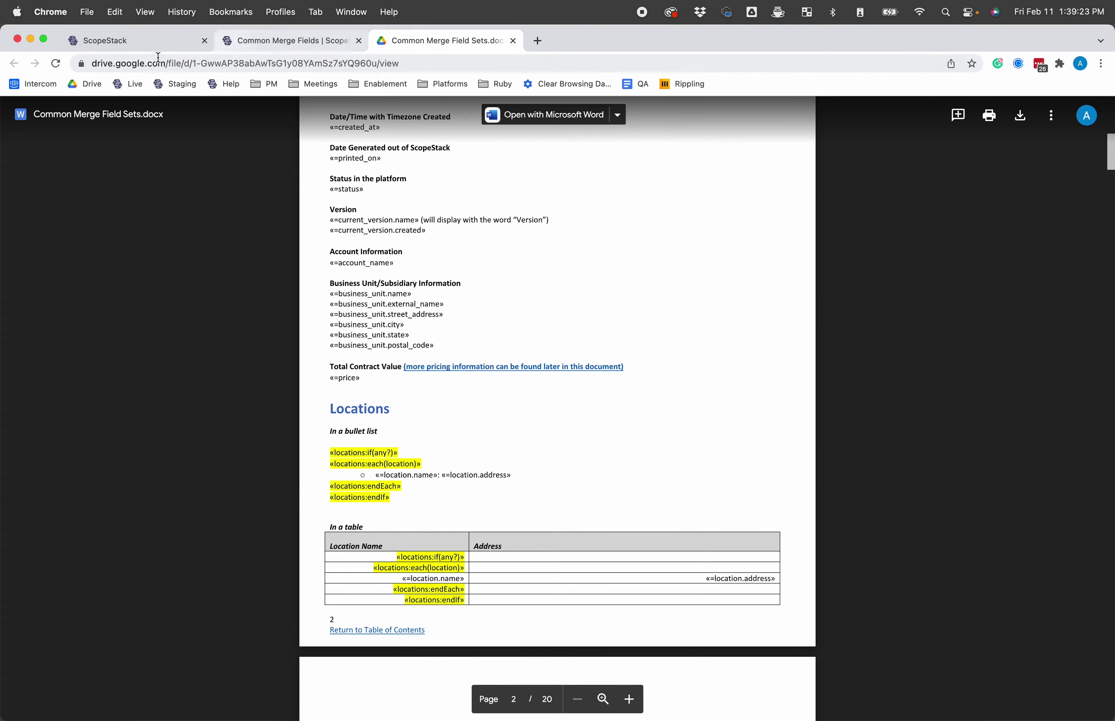
Step: Close the merge fields document, return to the Creating Document Templates collection and open the SOW & Document Templates for Use article
click(326, 42)
click(513, 41)
click(18, 62)
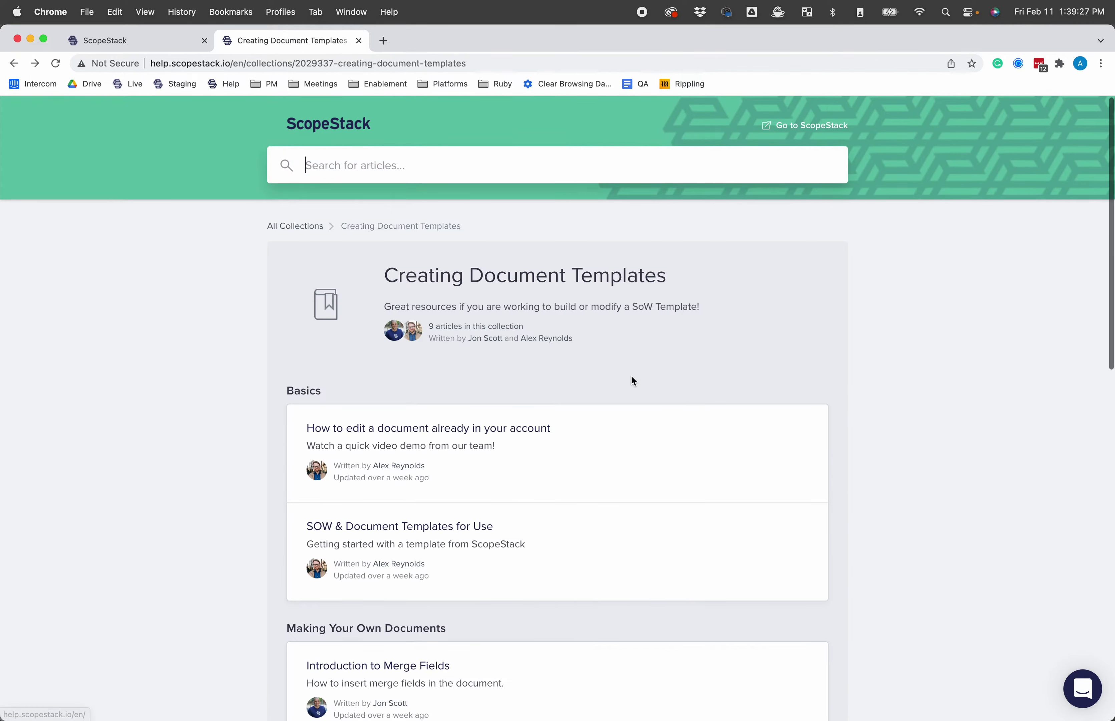
scroll(630, 380, down, 5)
scroll(631, 380, down, 2)
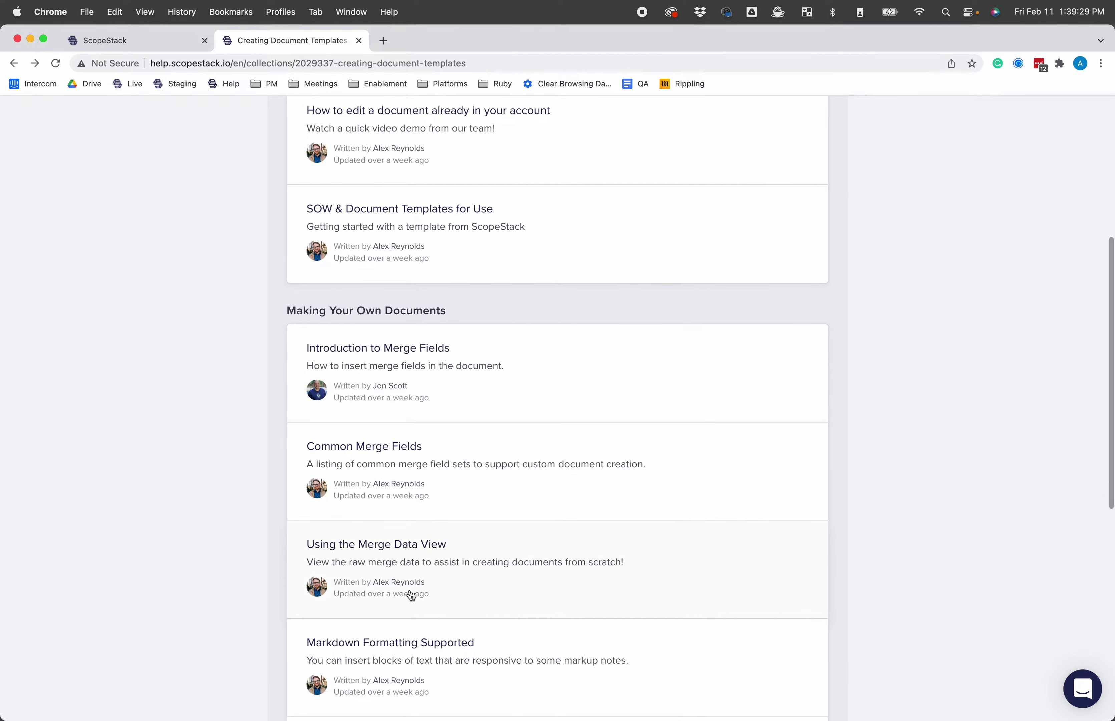
scroll(355, 611, down, 3)
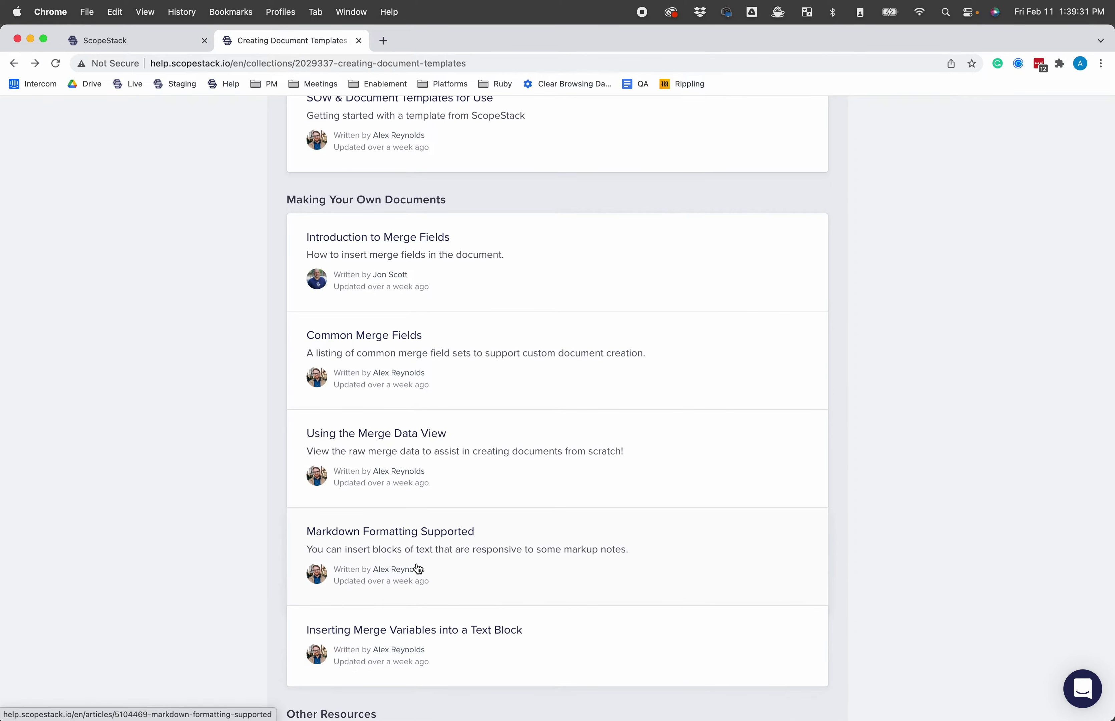
scroll(418, 569, up, 3)
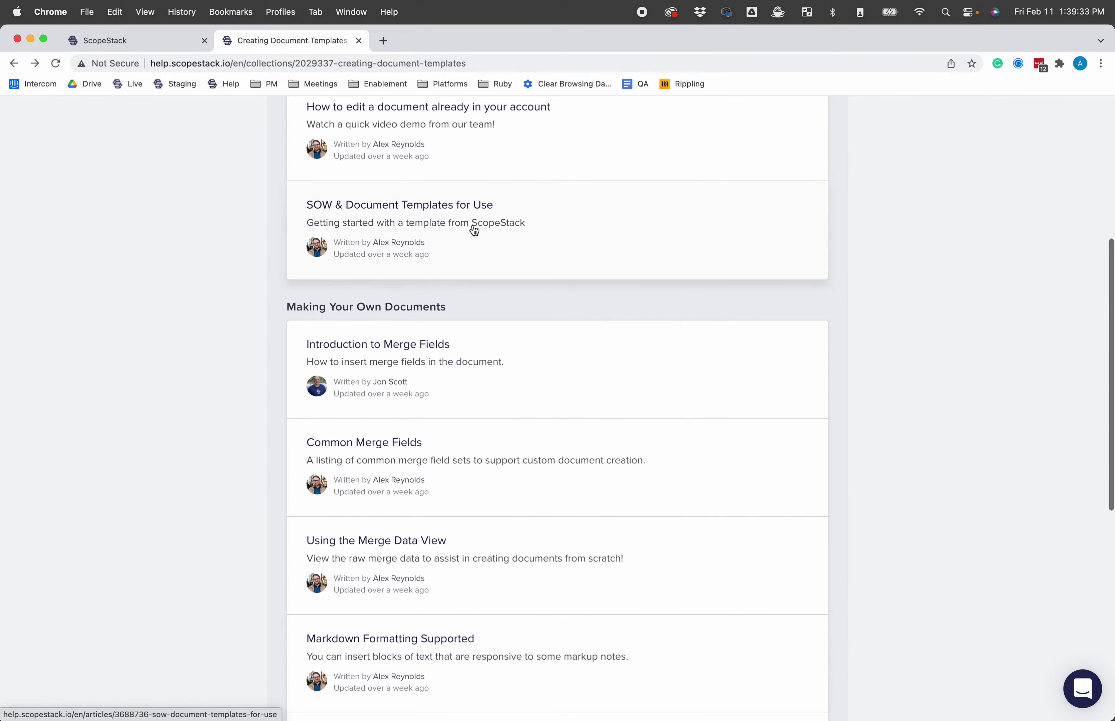
click(421, 219)
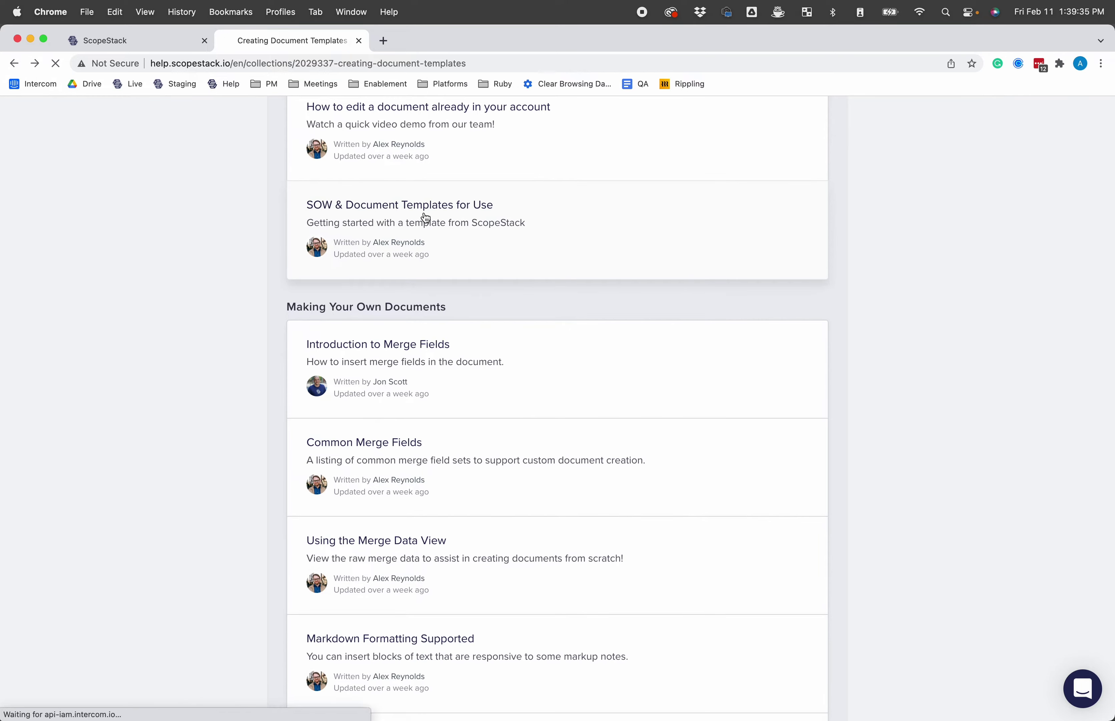
Step: Review the offered templates in the article, focusing on the Professional Services-Only Template's features and required language fields
scroll(720, 376, down, 13)
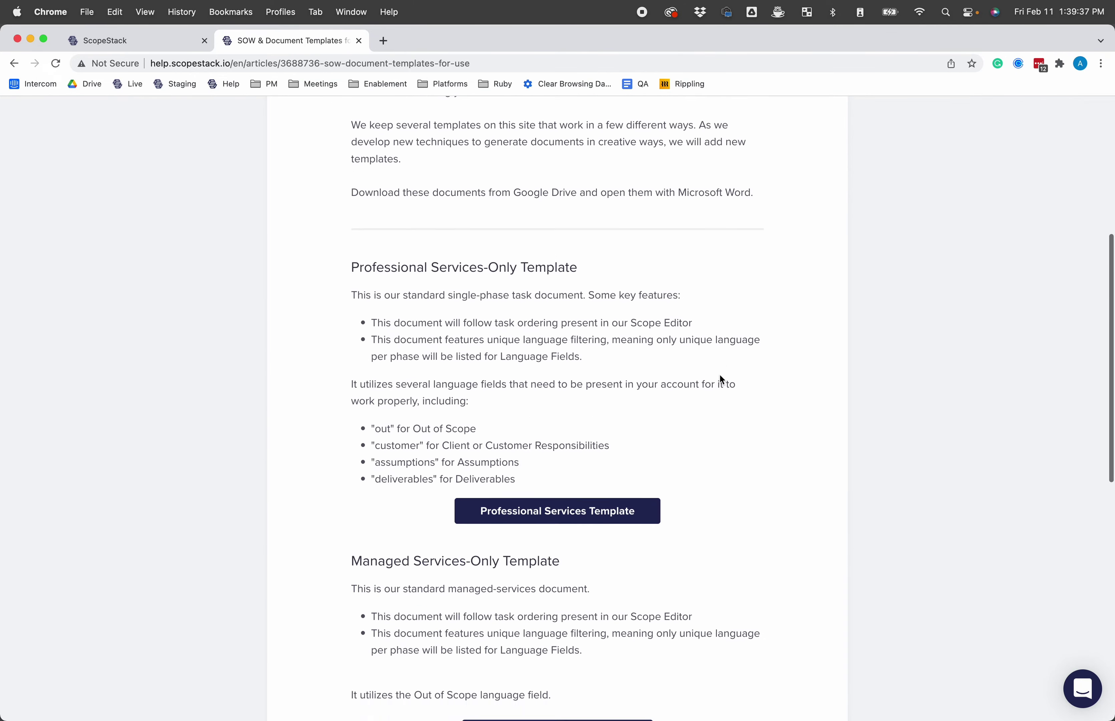
scroll(721, 377, down, 5)
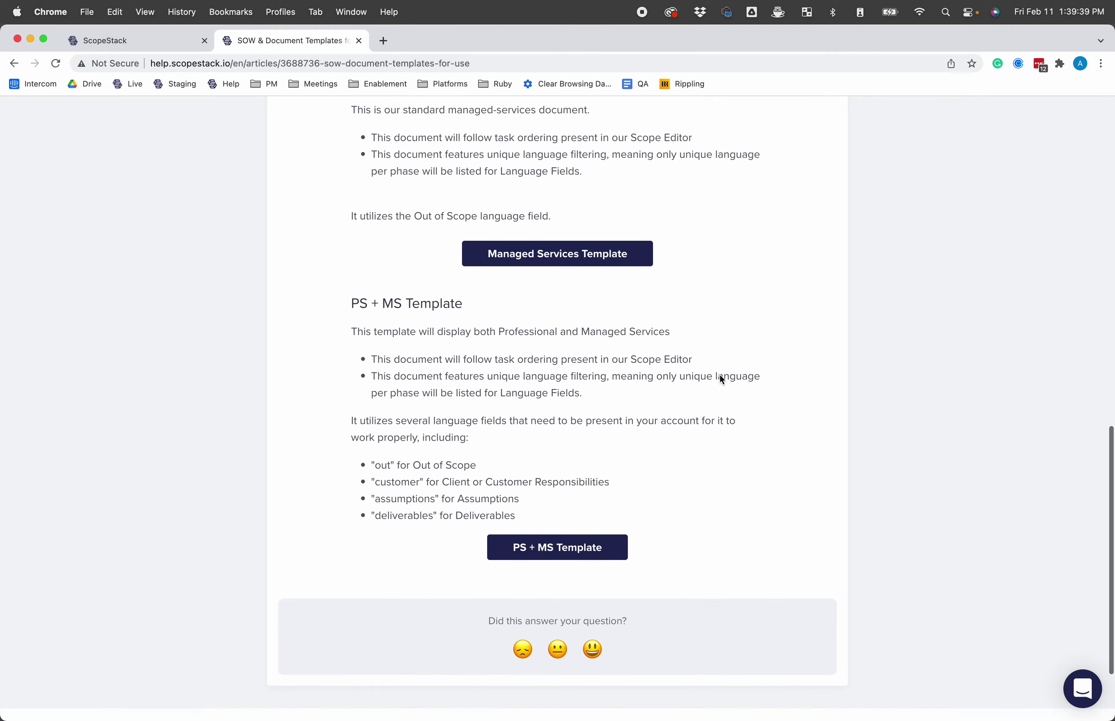
scroll(720, 377, up, 9)
scroll(720, 376, down, 1)
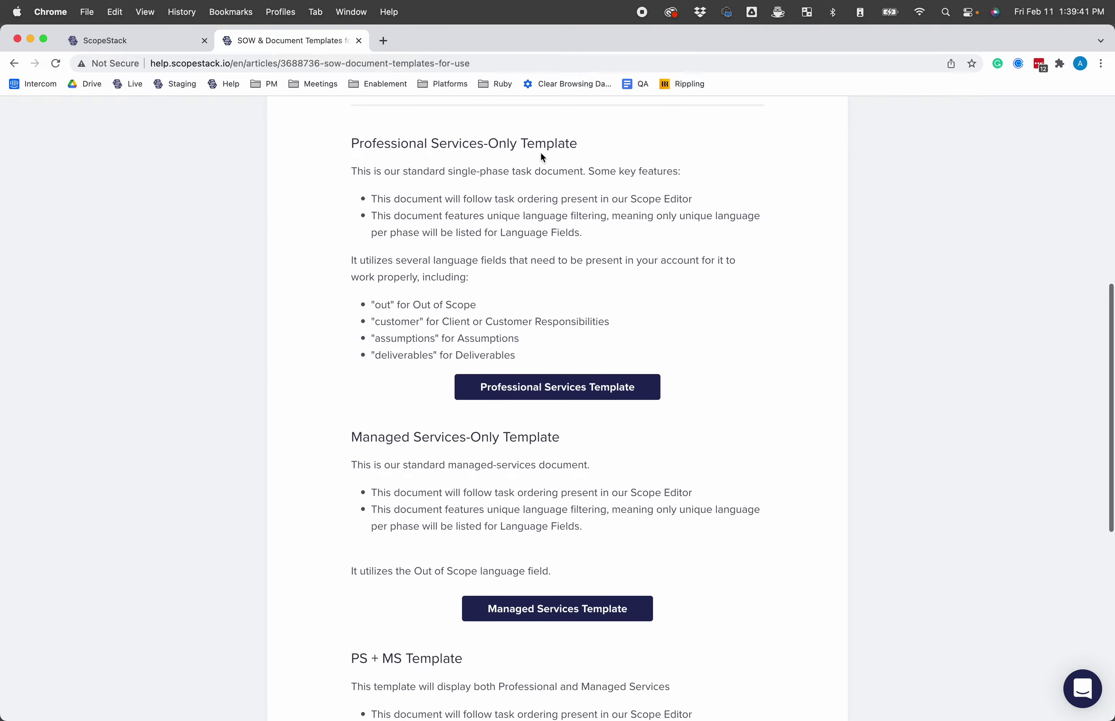
drag(391, 140, 638, 350)
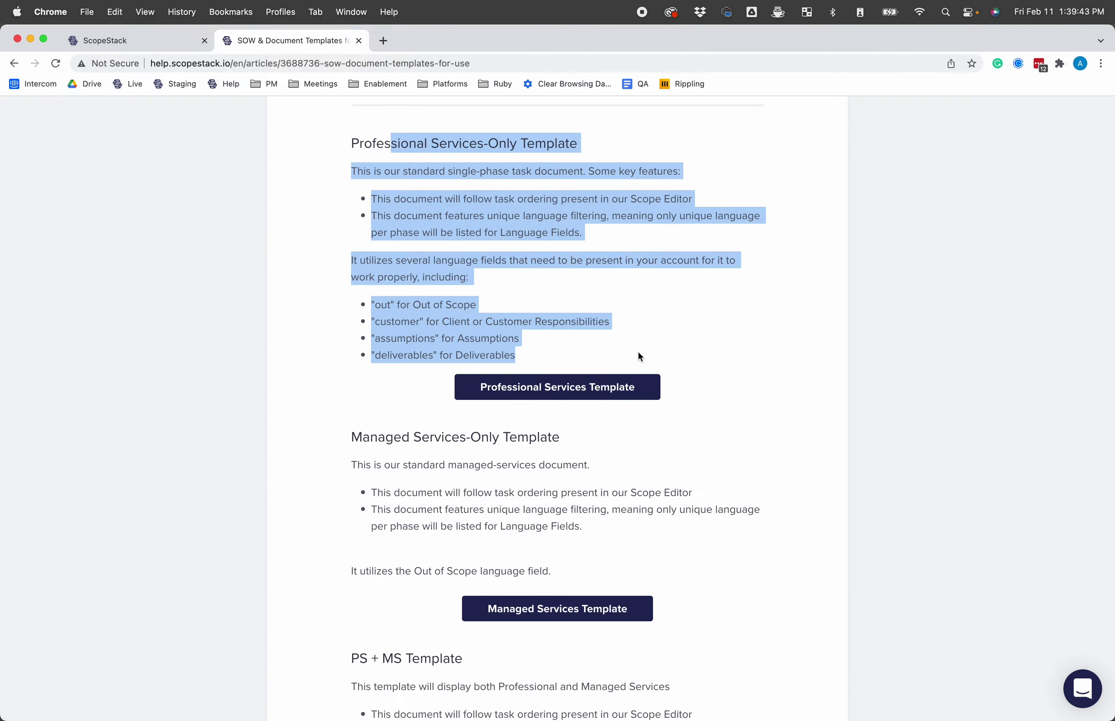
click(637, 350)
mouse_move(378, 300)
mouse_down()
mouse_move(482, 353)
mouse_move(529, 357)
mouse_move(420, 331)
mouse_move(372, 303)
mouse_up()
click(434, 407)
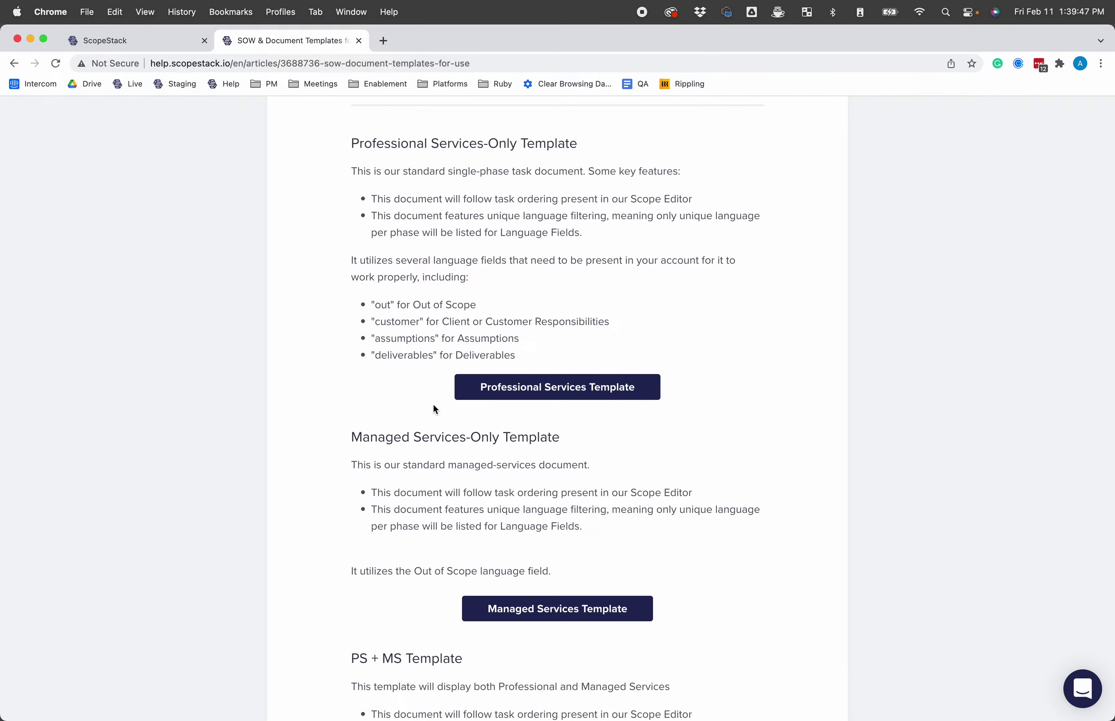
Step: Read the Managed Services-Only Template and PS + MS Template descriptions and go back to the article's beginning
drag(362, 451, 639, 567)
click(641, 568)
scroll(642, 569, down, 5)
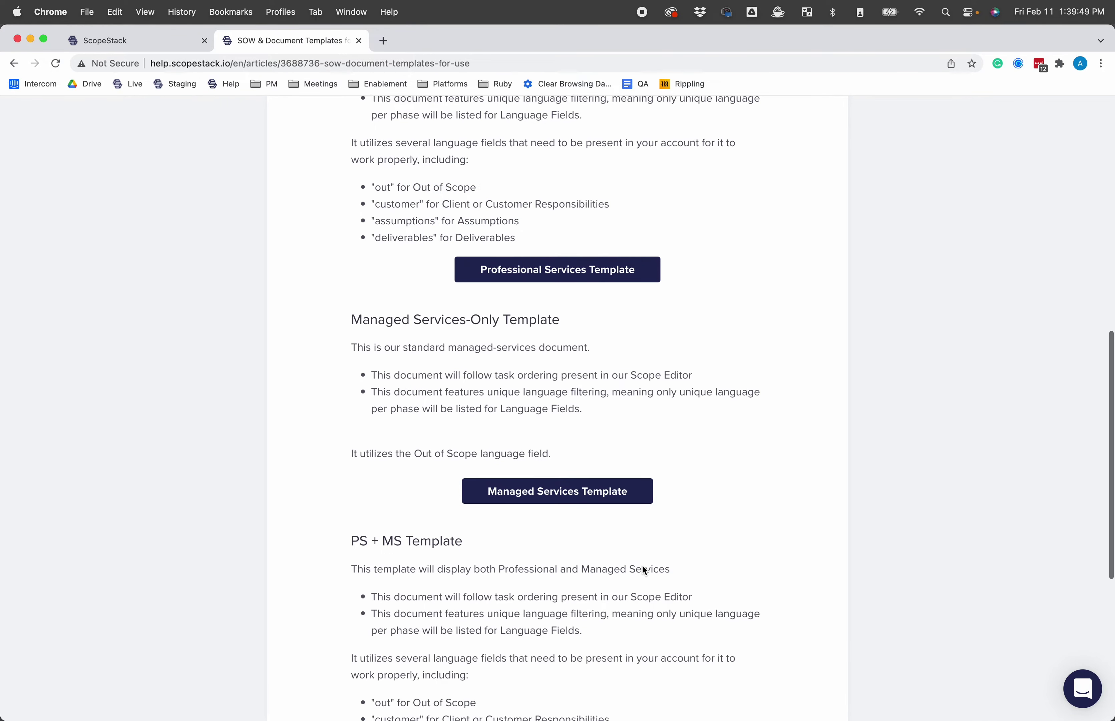
scroll(642, 565, down, 1)
drag(349, 388, 602, 604)
click(603, 604)
scroll(603, 604, up, 9)
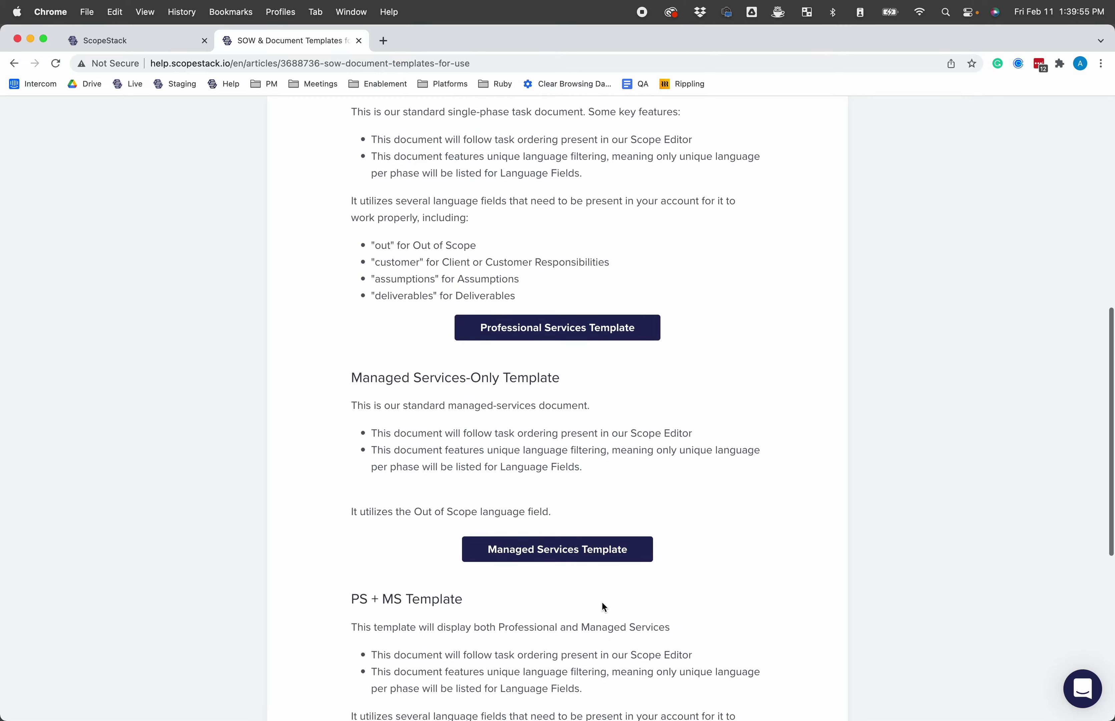
scroll(602, 605, up, 7)
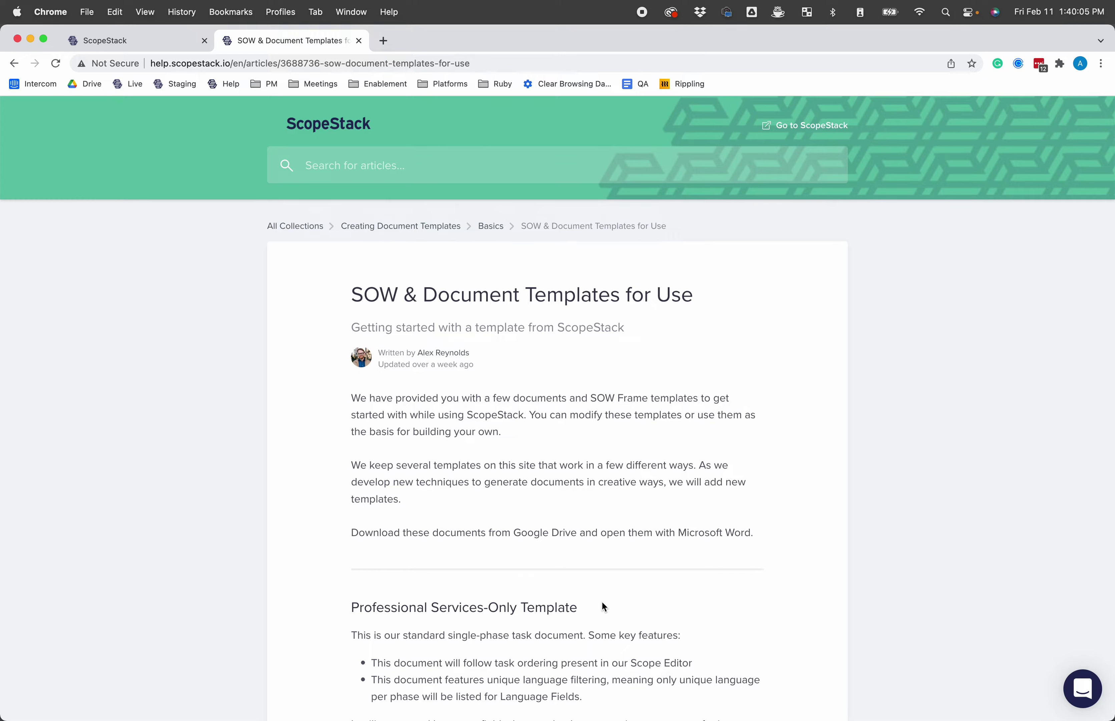
Step: Return to the Creating Document Templates collection and look over its articles down to Other Resources
click(14, 64)
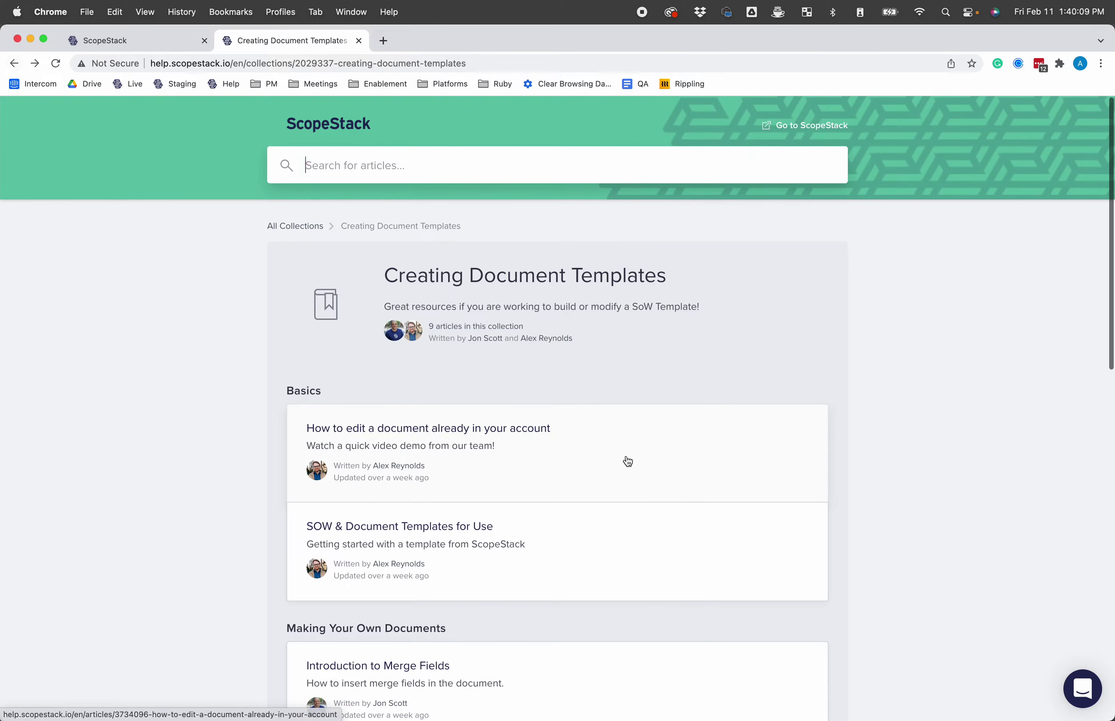
scroll(625, 452, down, 5)
scroll(628, 462, down, 6)
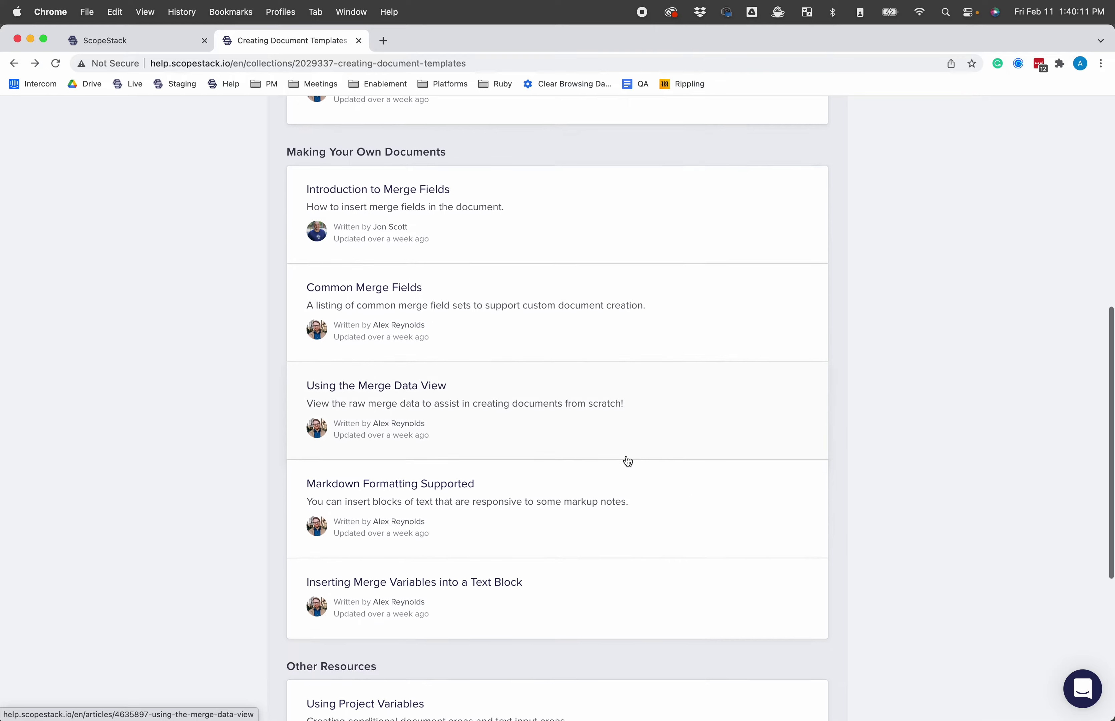
scroll(523, 530, down, 7)
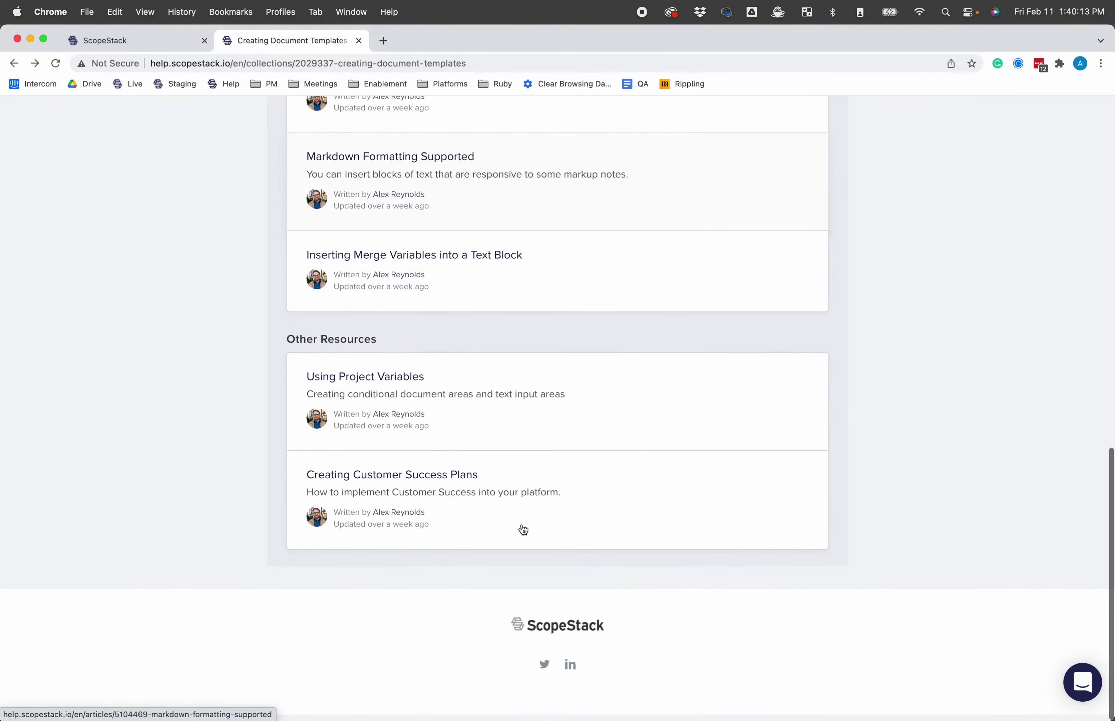
scroll(523, 529, up, 8)
scroll(524, 530, up, 9)
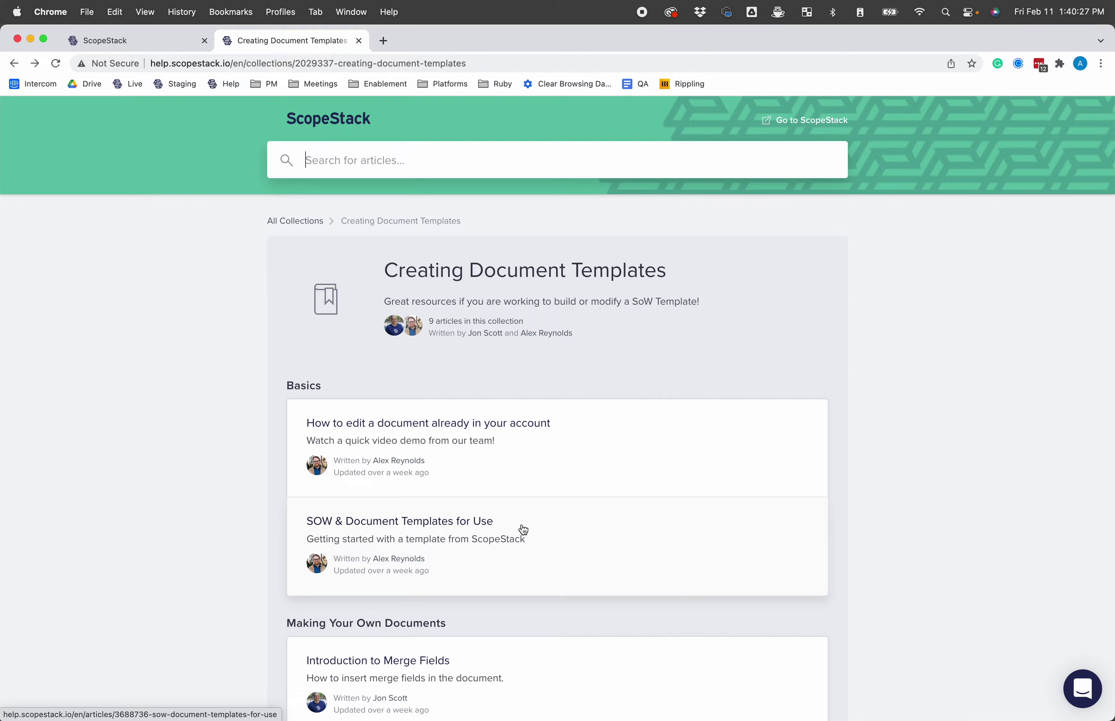
Step: Switch to the ScopeStack app and open the Document Templates list in the account settings
click(129, 44)
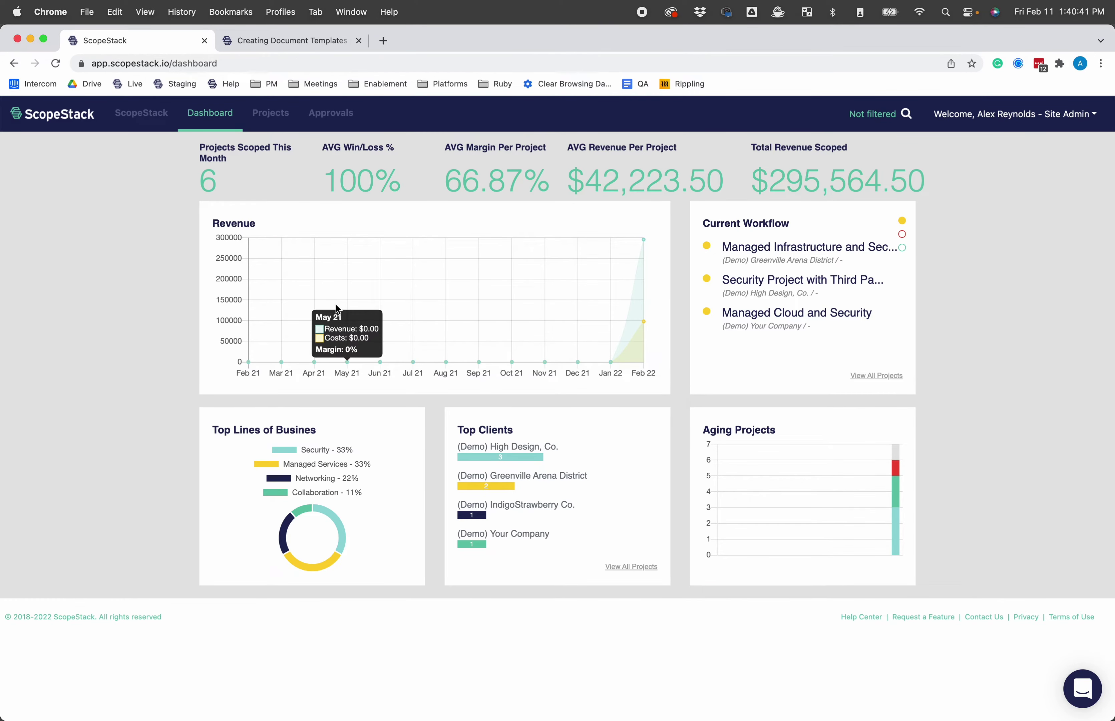
click(1010, 120)
click(968, 161)
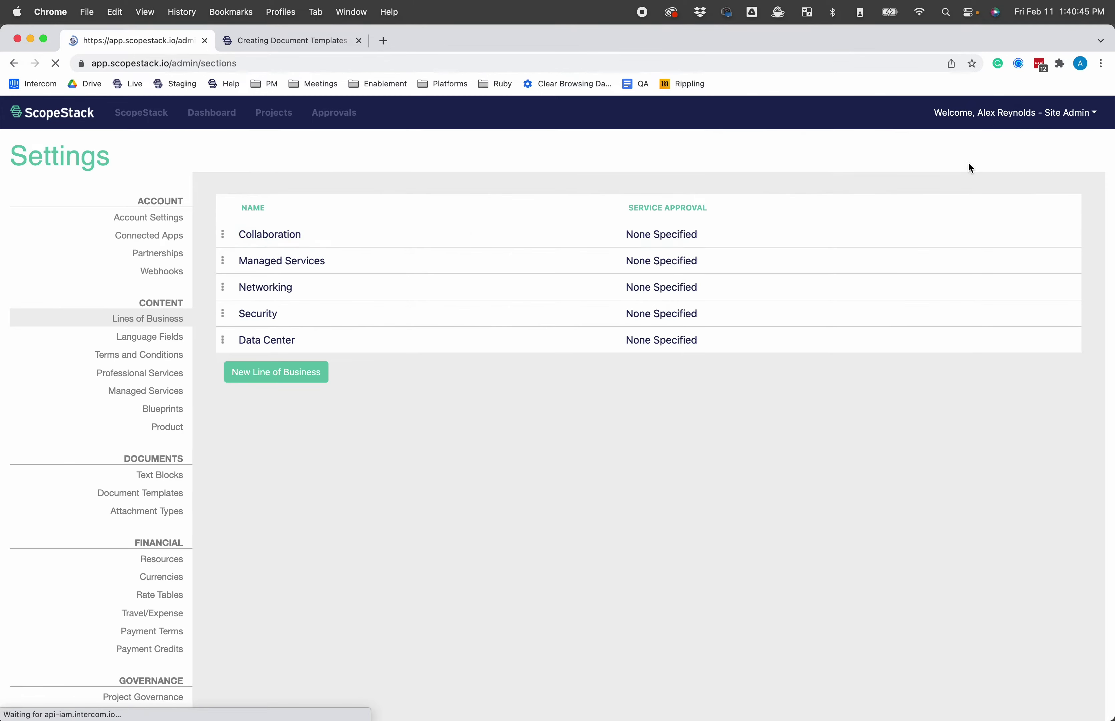
drag(123, 461, 236, 501)
click(236, 500)
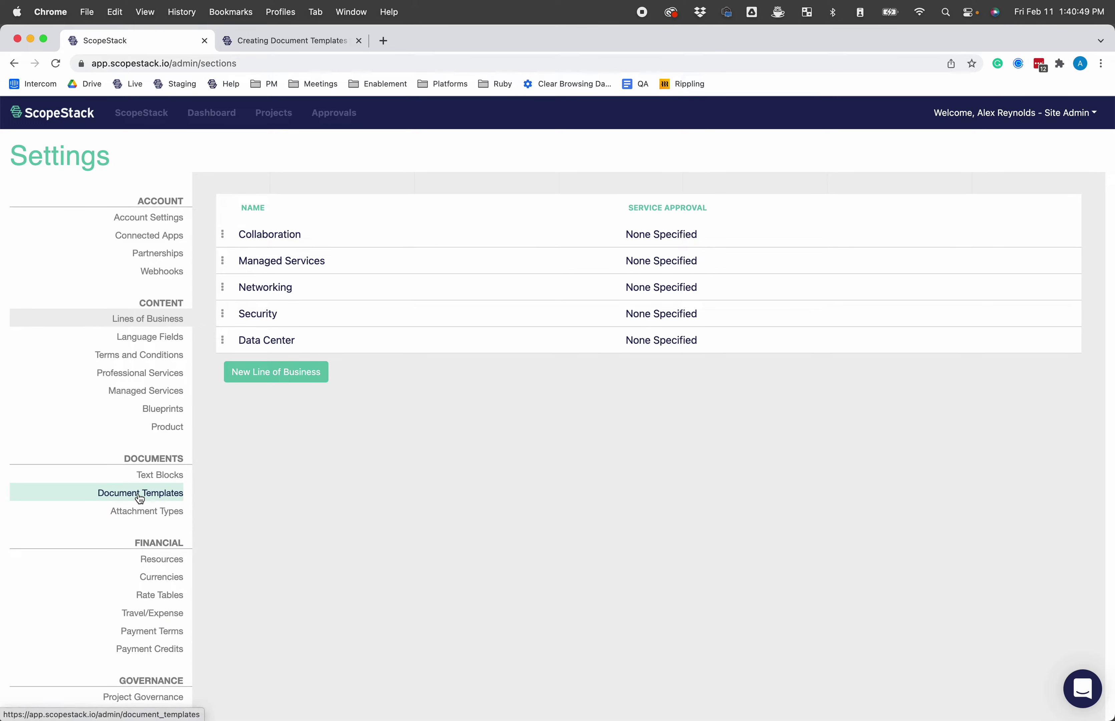
click(140, 495)
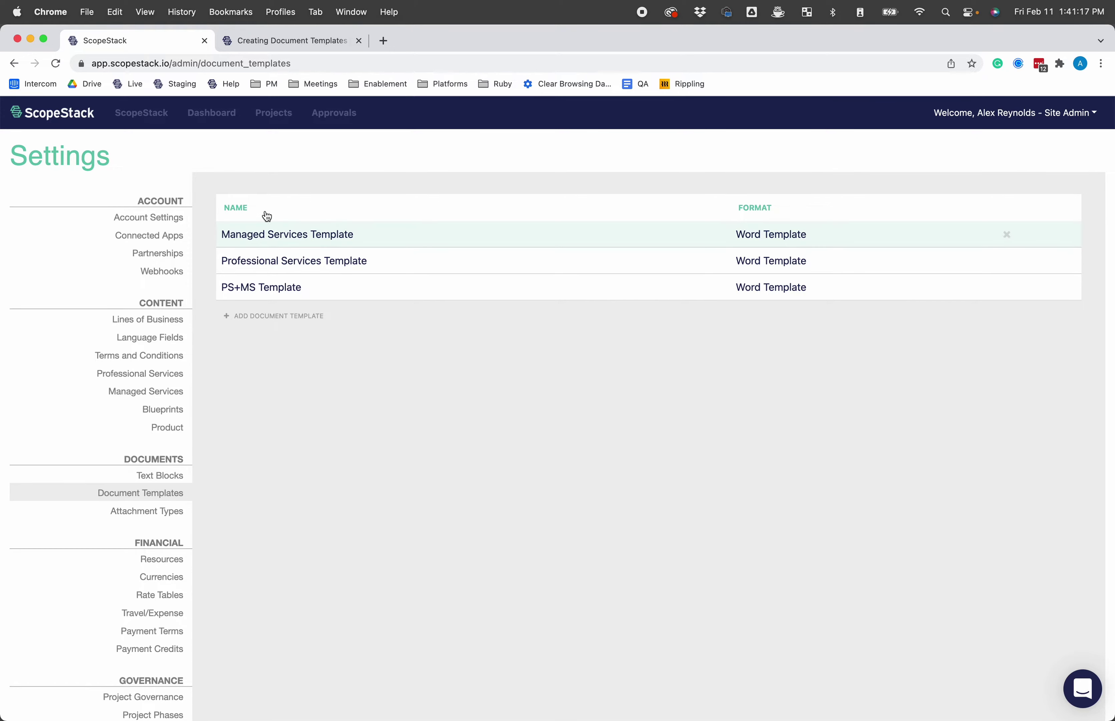
Step: View the Projects list and return to the Document Templates settings
click(274, 122)
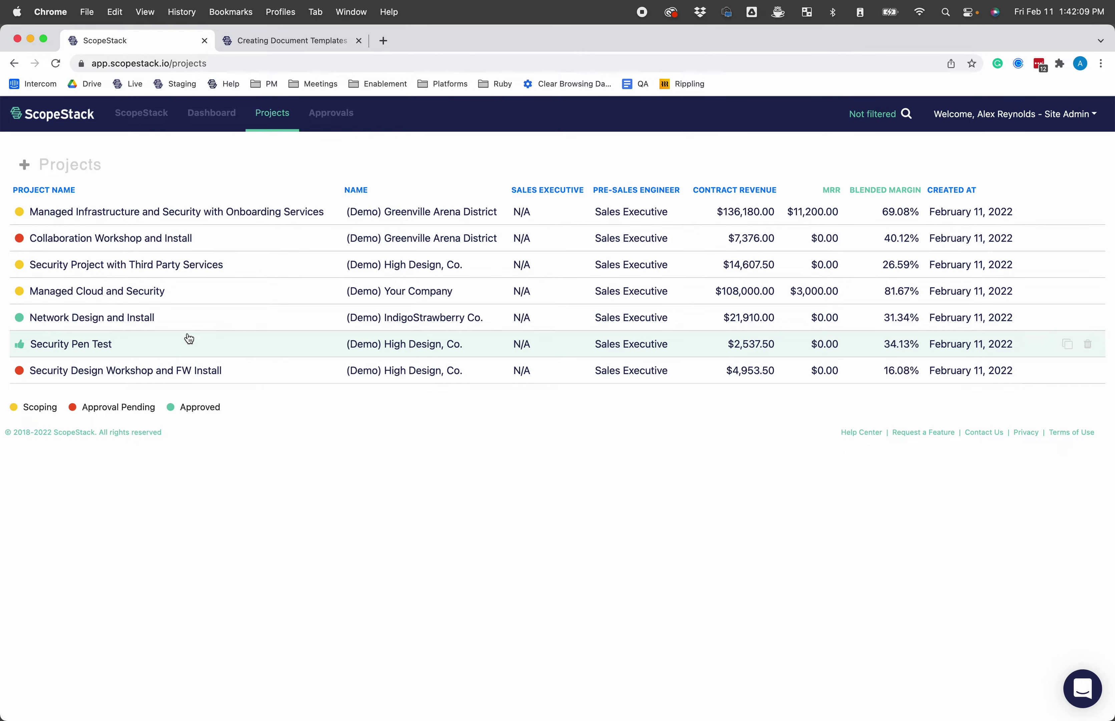
click(1040, 118)
click(976, 160)
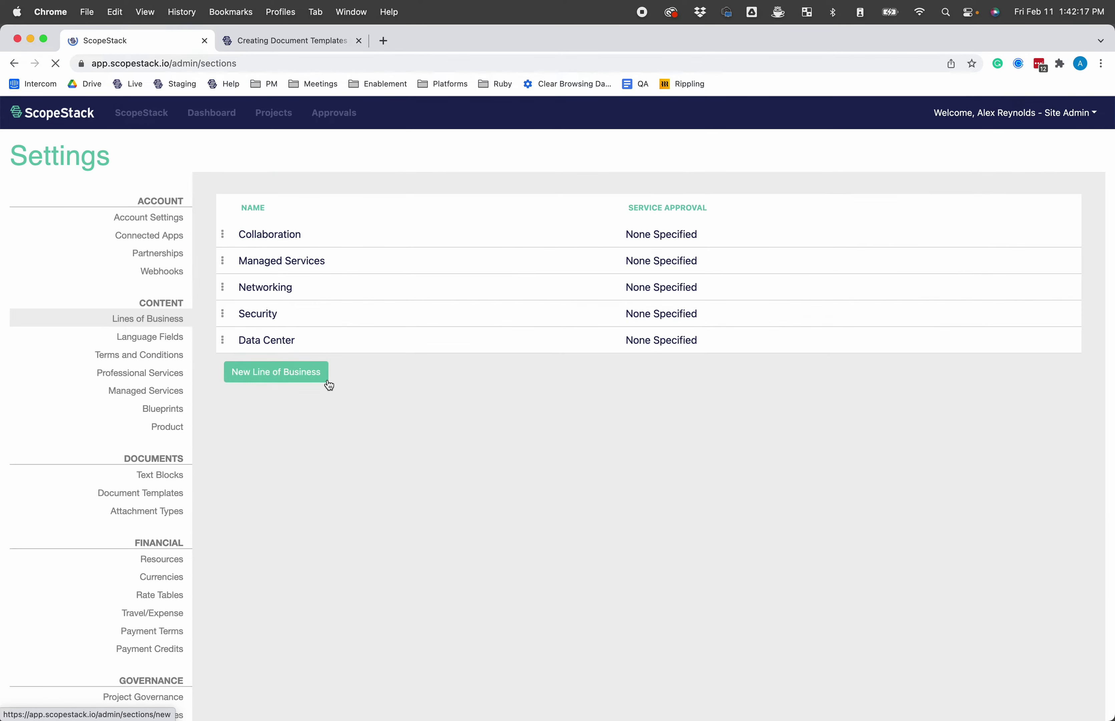
click(154, 498)
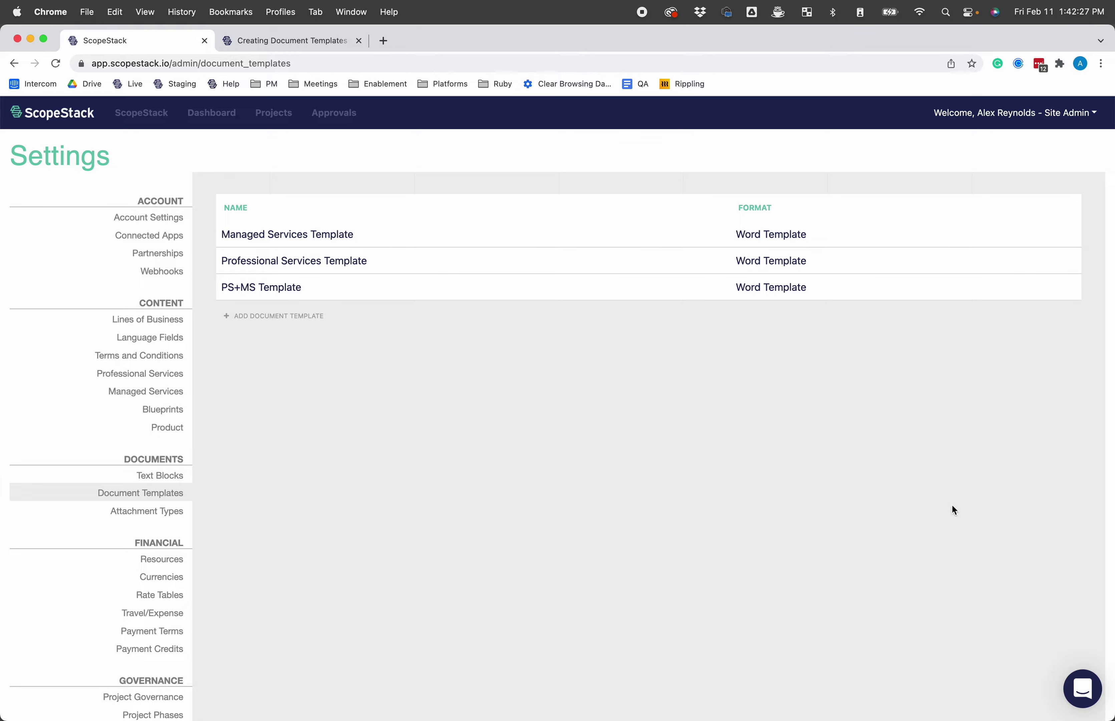
Step: Open the Professional Services Template and download its current Word file
click(453, 263)
click(964, 296)
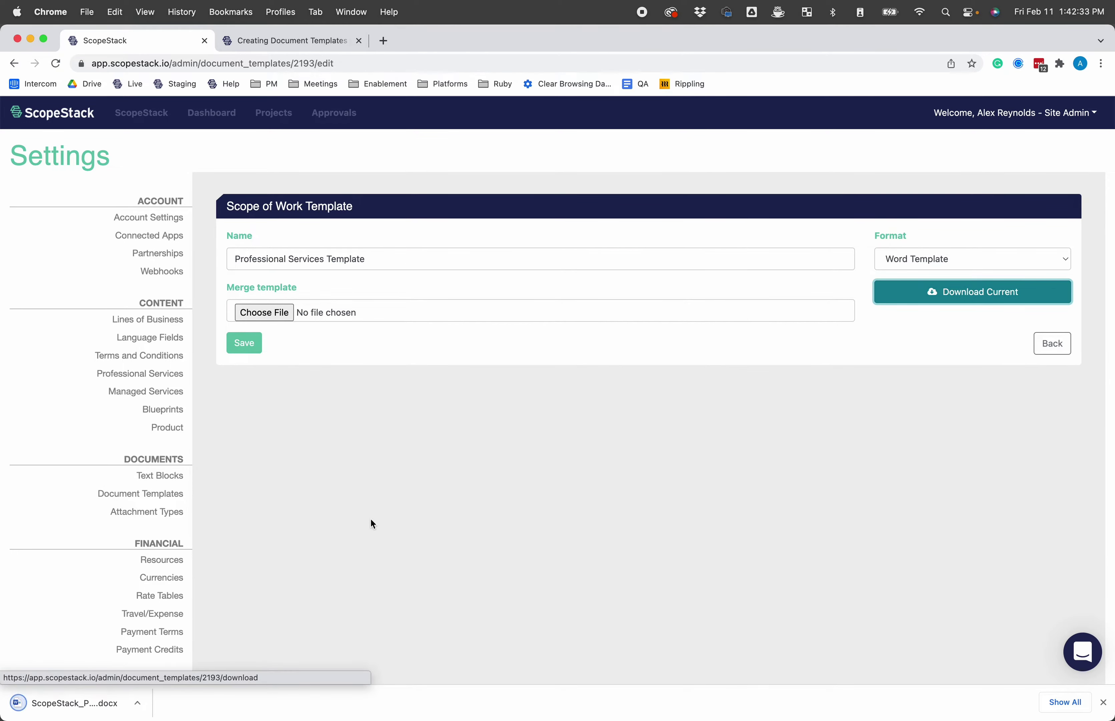
Step: Open the downloaded ScopeStack_PS_Template Word file and look over the merge fields on its cover page
click(66, 703)
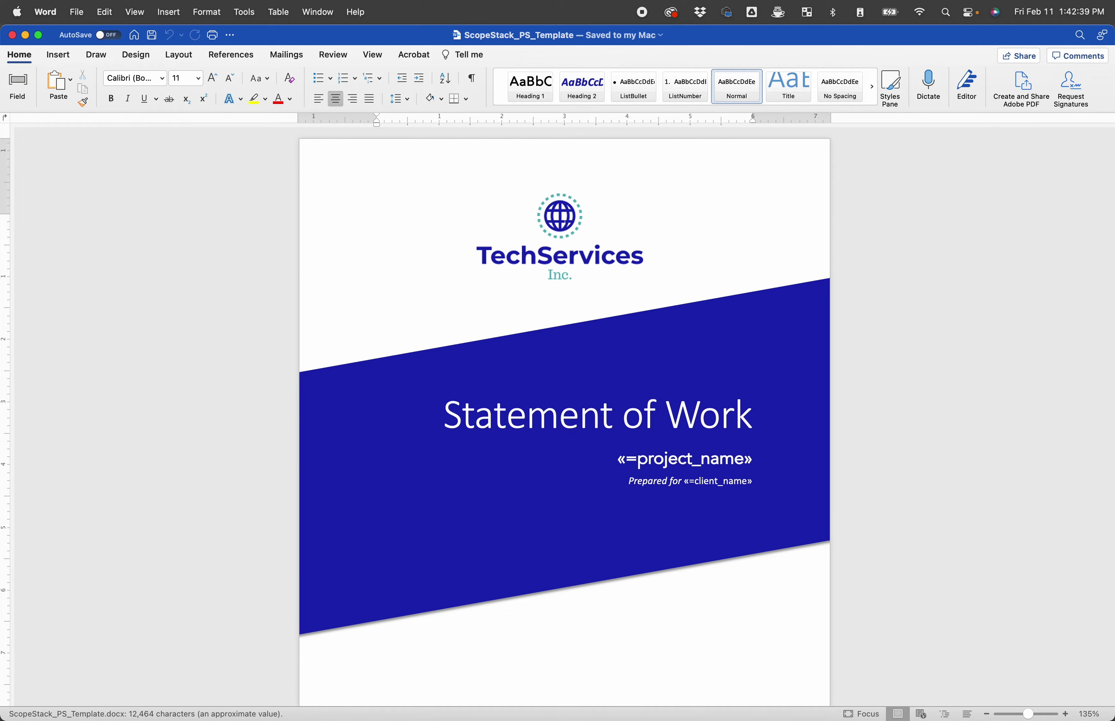
click(773, 461)
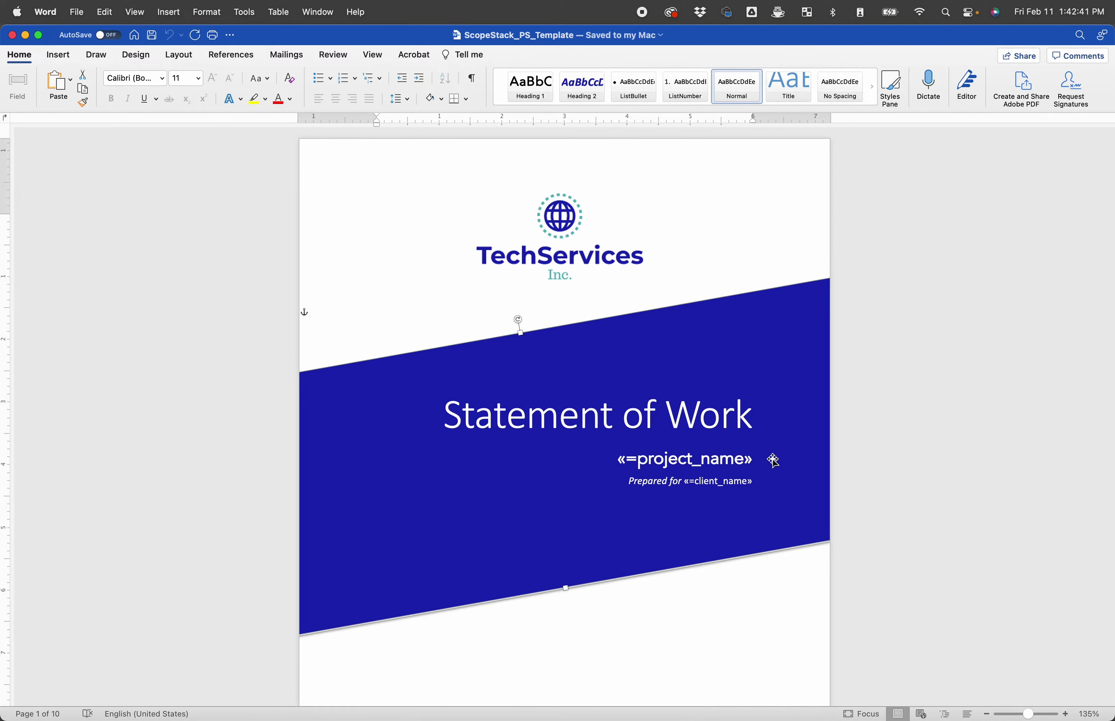
scroll(692, 468, down, 5)
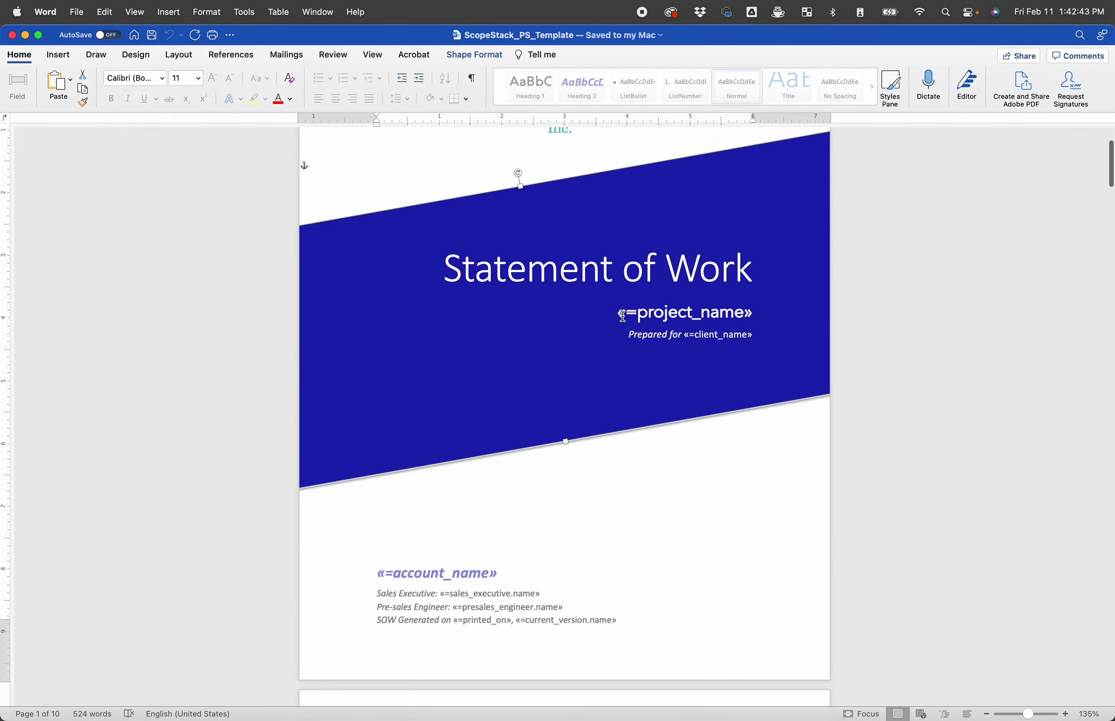
click(649, 313)
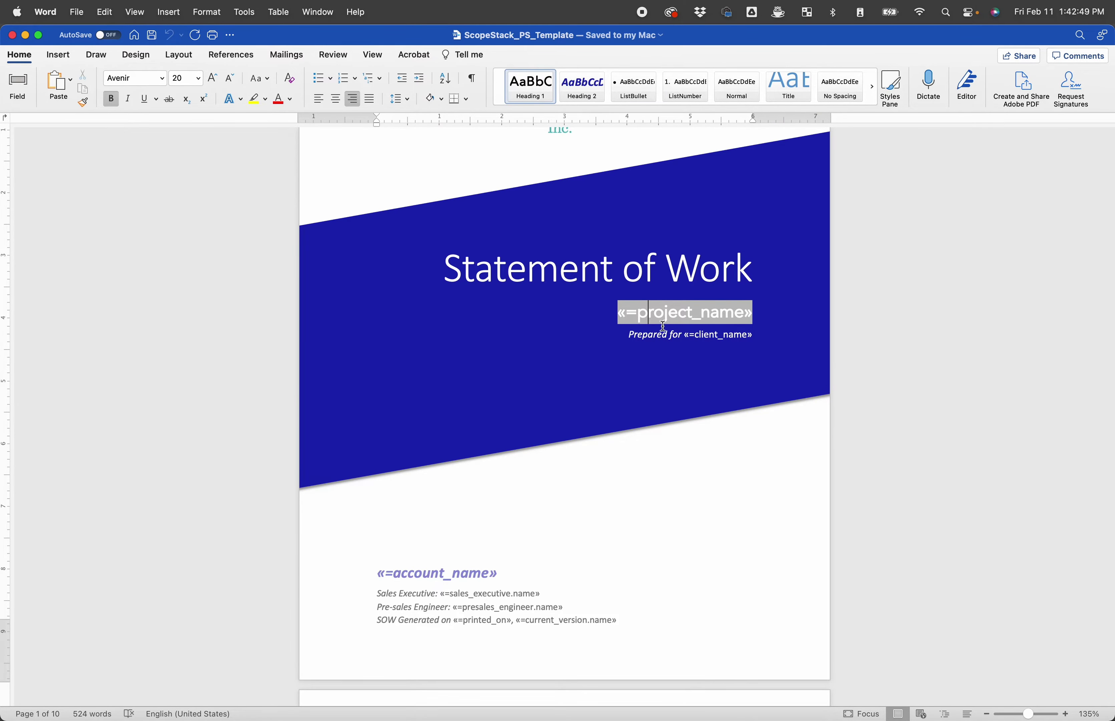
scroll(663, 323, down, 10)
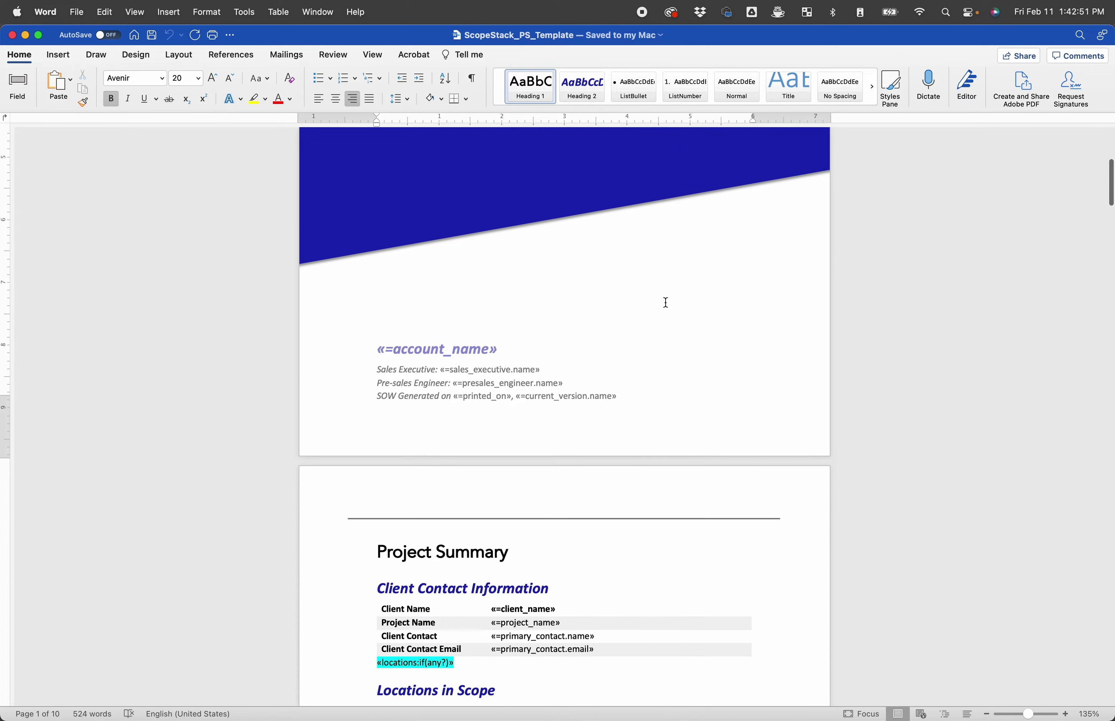
scroll(665, 304, up, 15)
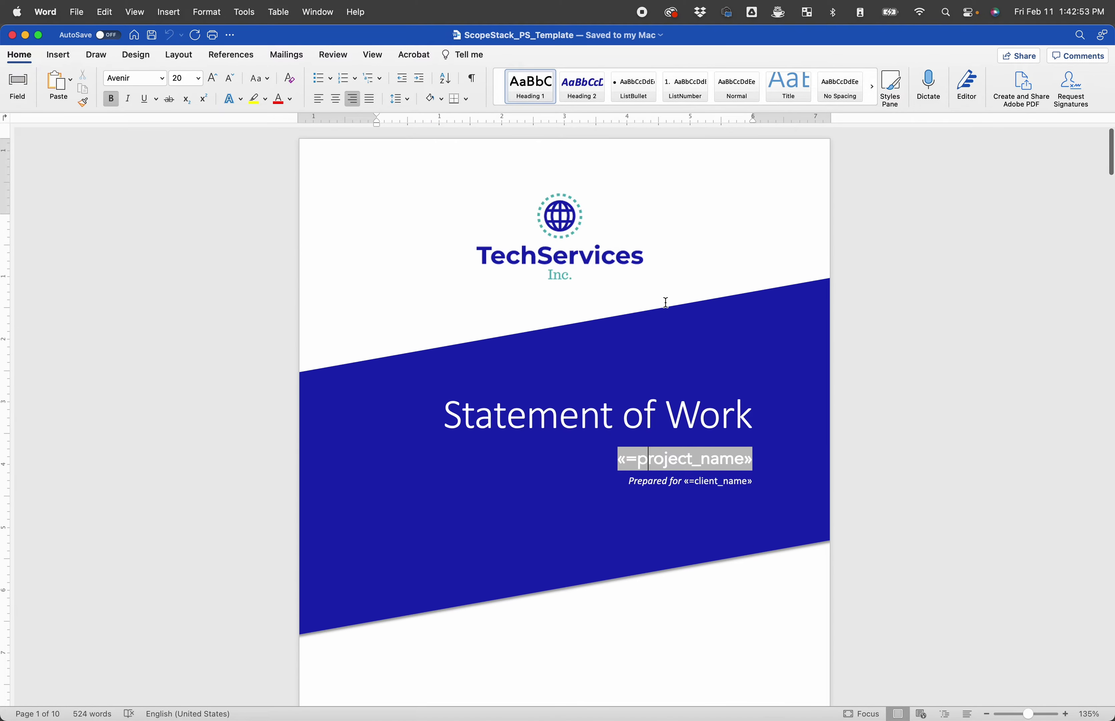
Step: Try to insert a Mail Merge MergeField with the code =project_name into the "Prepared for" line
click(640, 634)
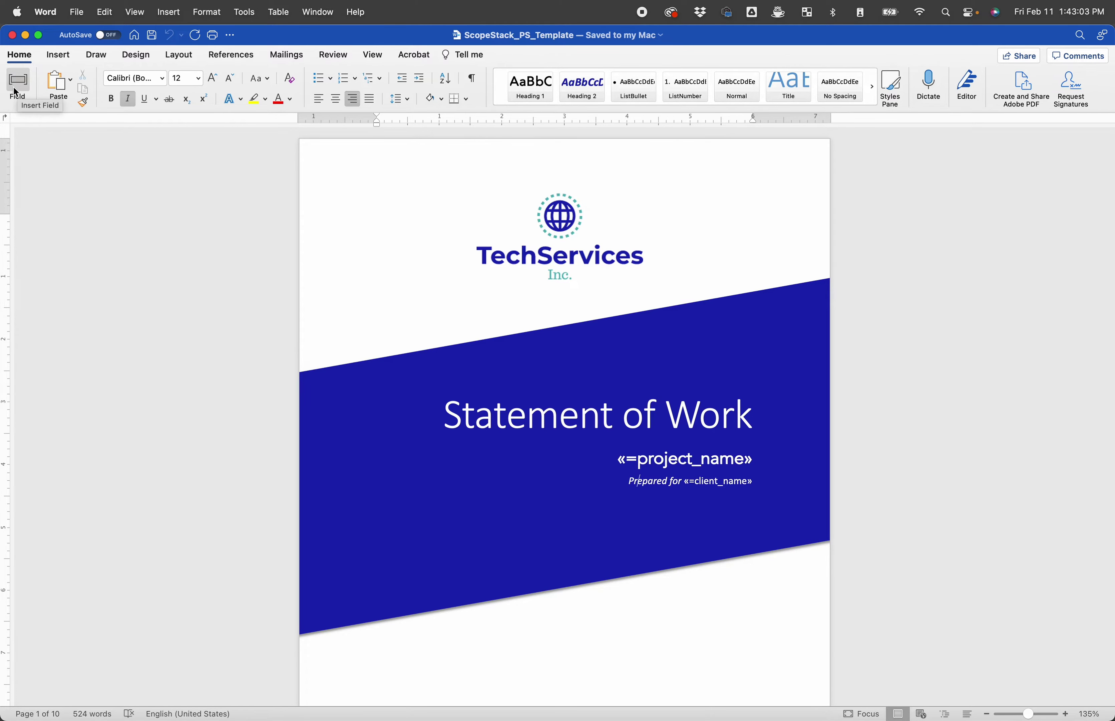
click(61, 56)
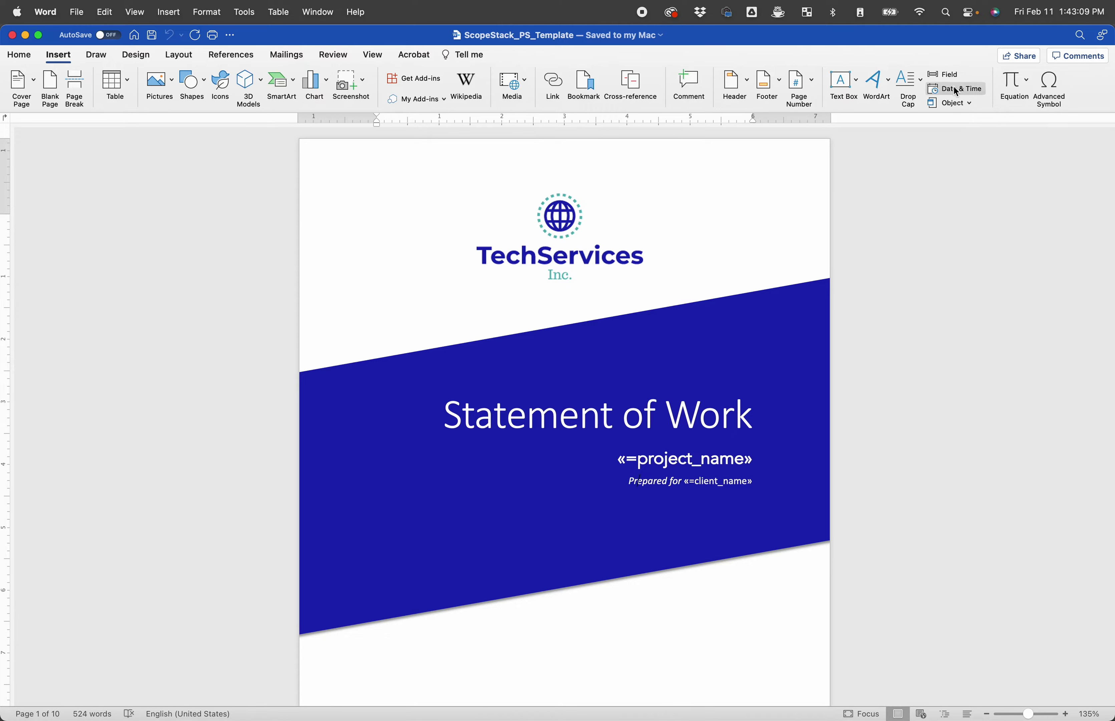
click(943, 76)
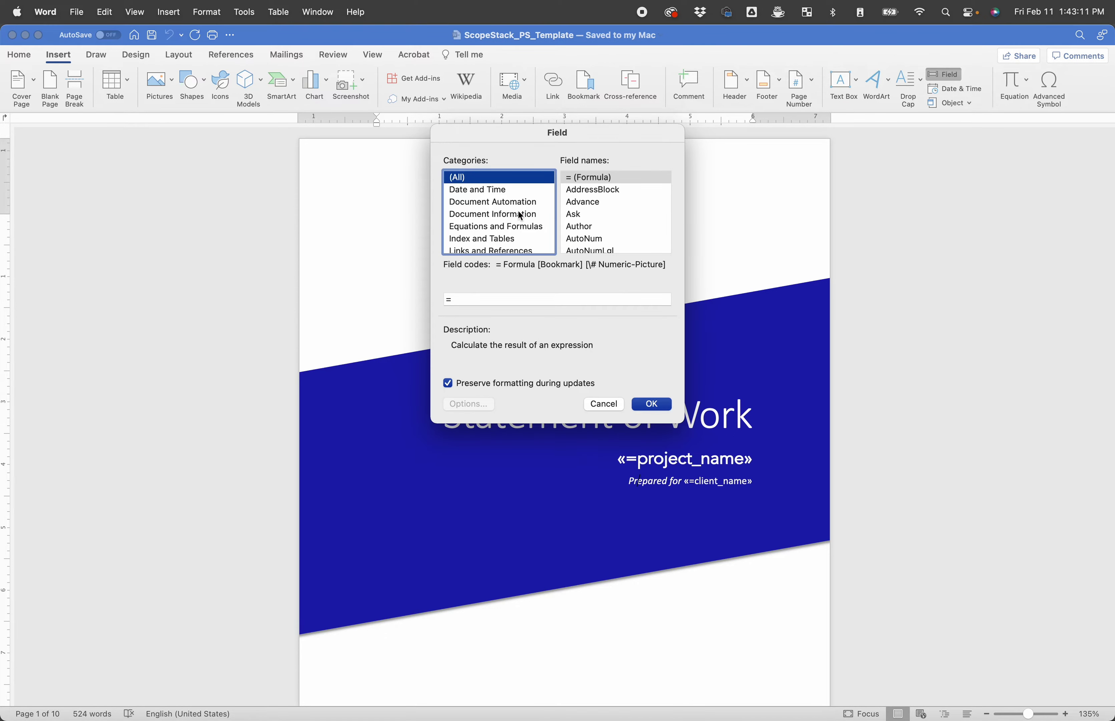
scroll(486, 229, down, 3)
click(511, 222)
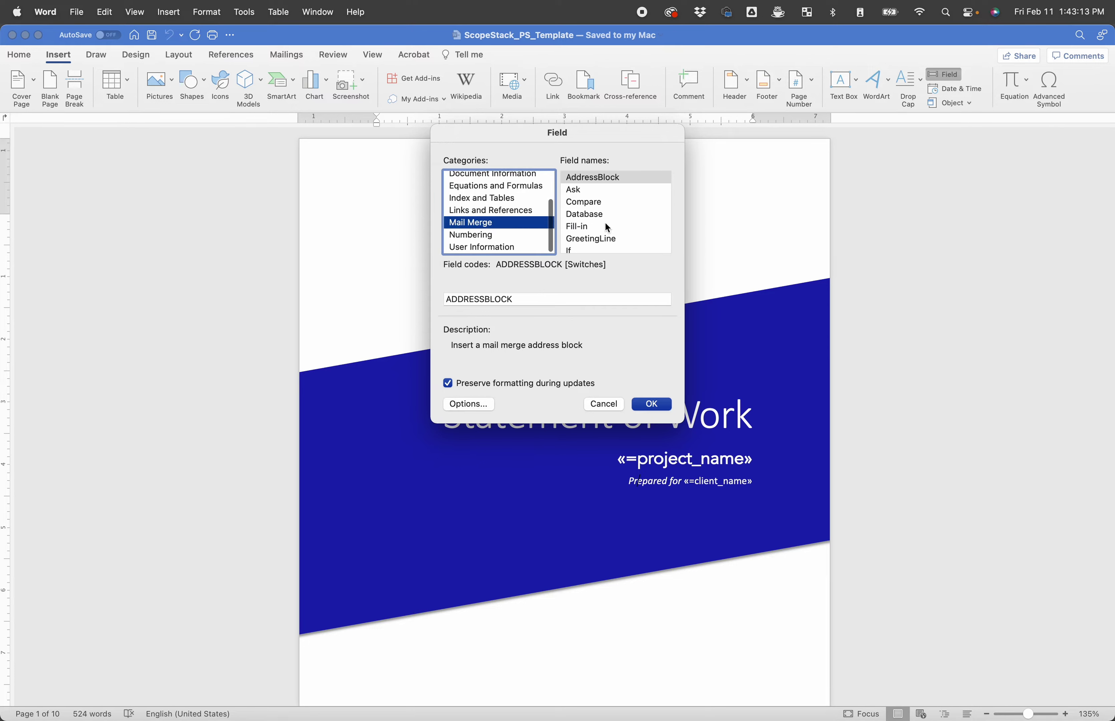
scroll(603, 225, down, 2)
click(601, 216)
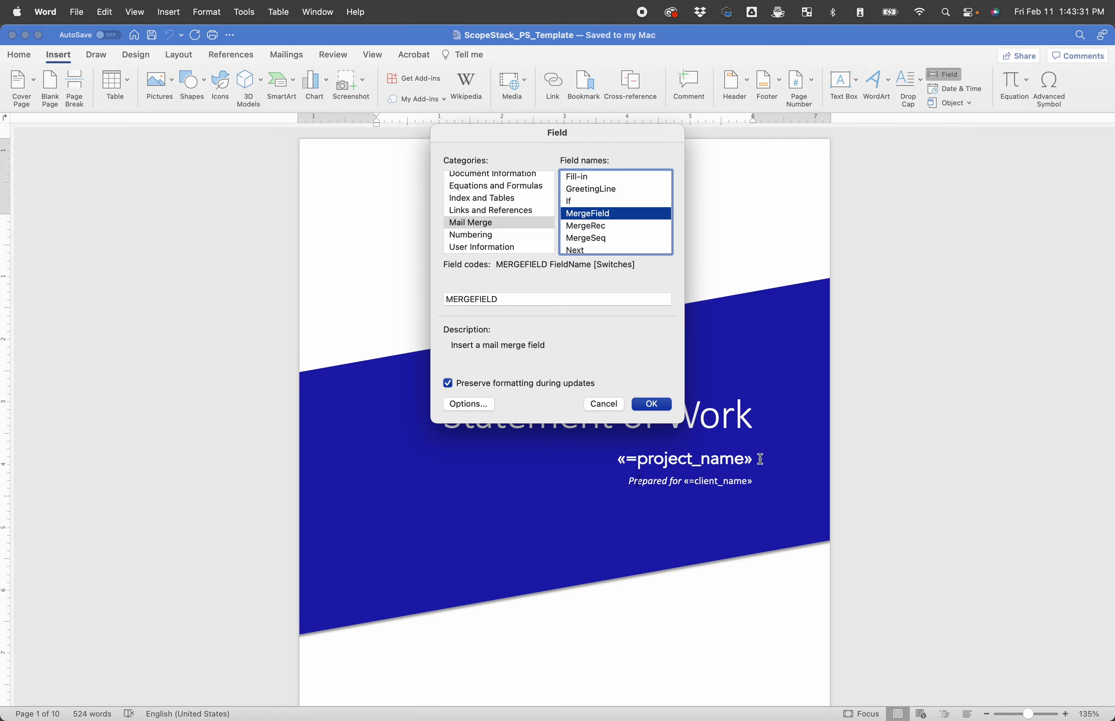
click(518, 300)
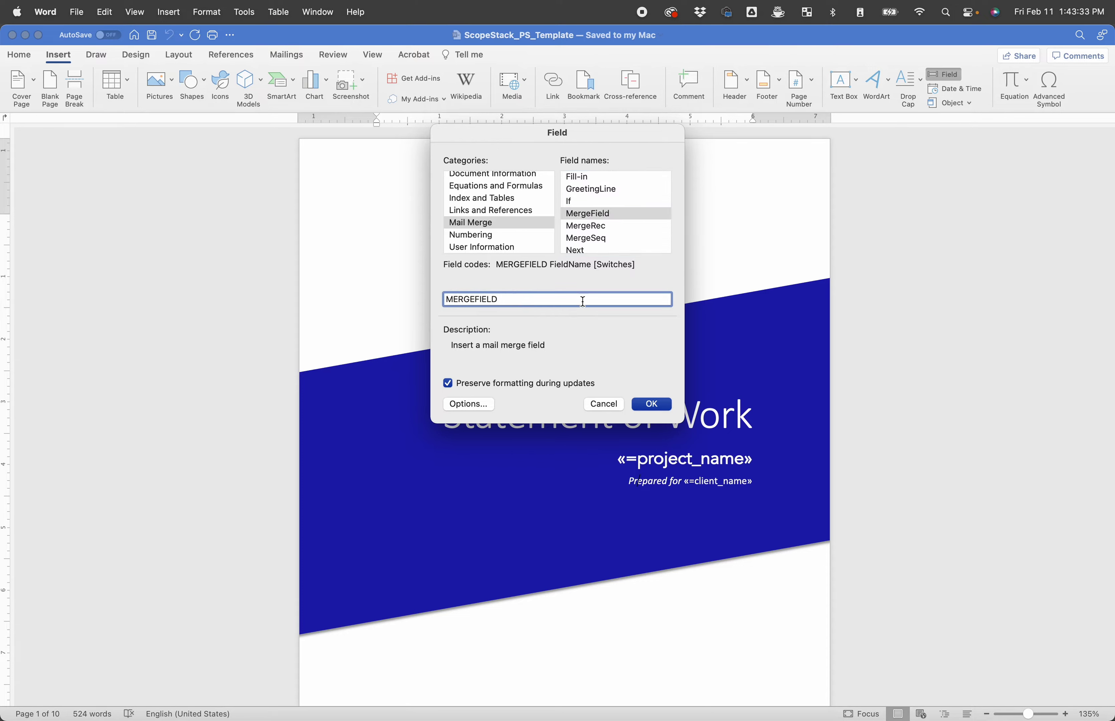
text(=project_name)
click(604, 404)
Step: Select the project_name merge field under the Statement of Work title on the cover page
scroll(637, 494, down, 3)
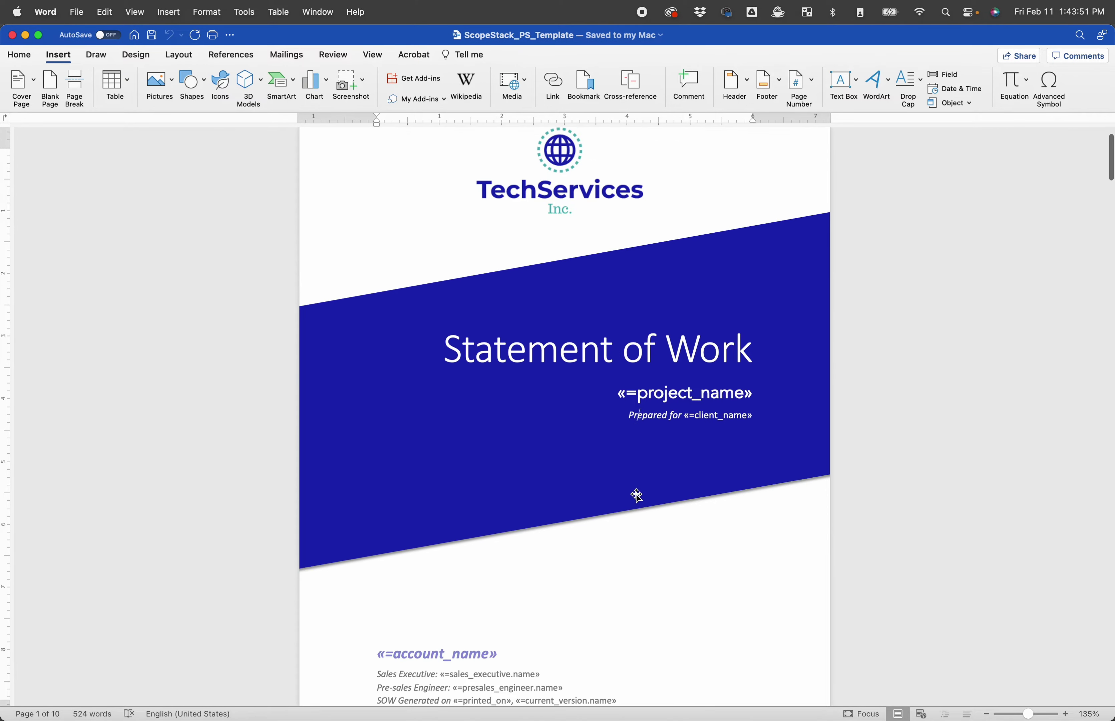
scroll(636, 494, up, 3)
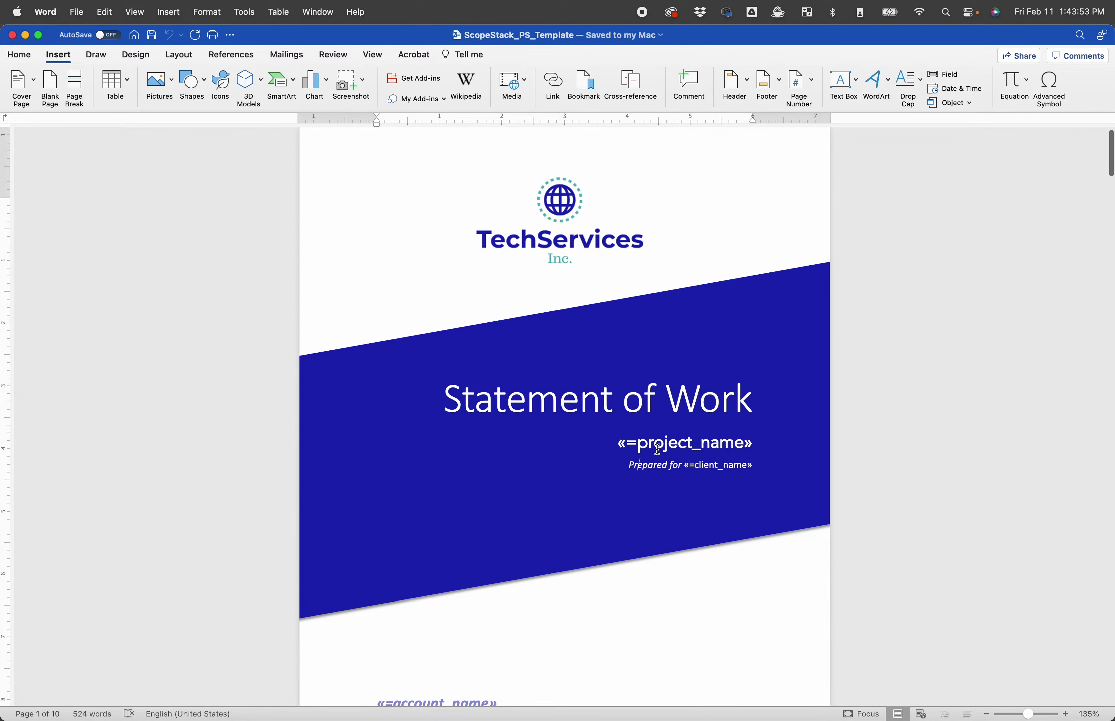
drag(622, 448, 748, 439)
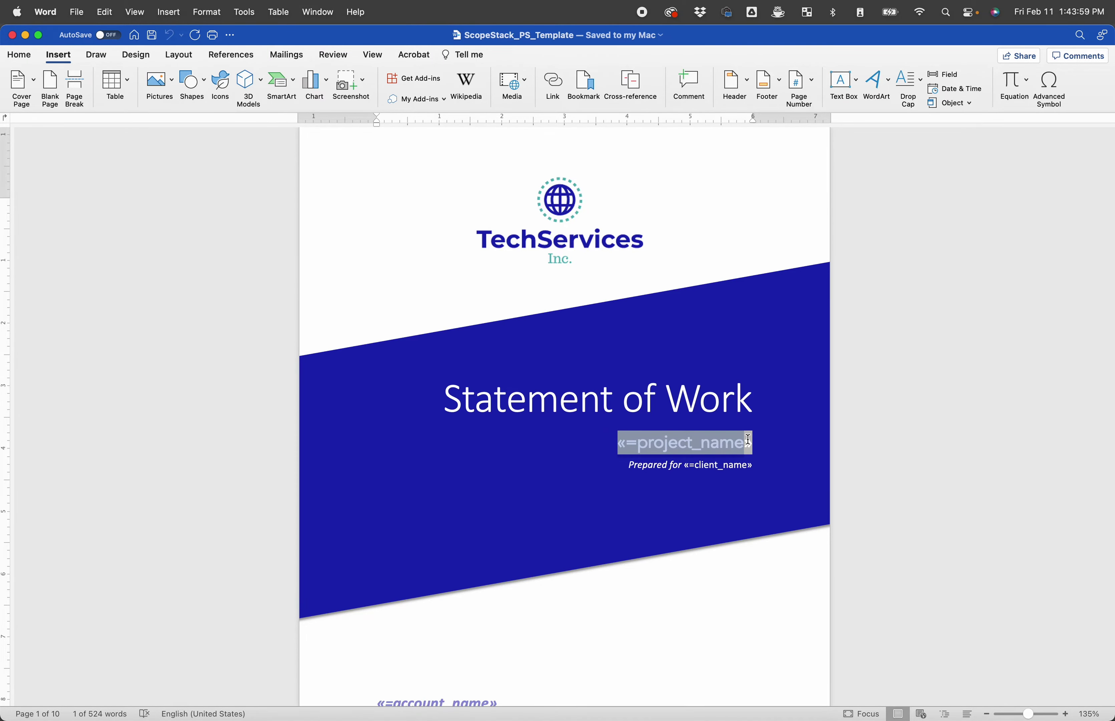
Step: Switch to ScopeStack in the browser, open the Managed Cloud and Security project and examine its Project Name
key(ctrl+Up)
click(291, 343)
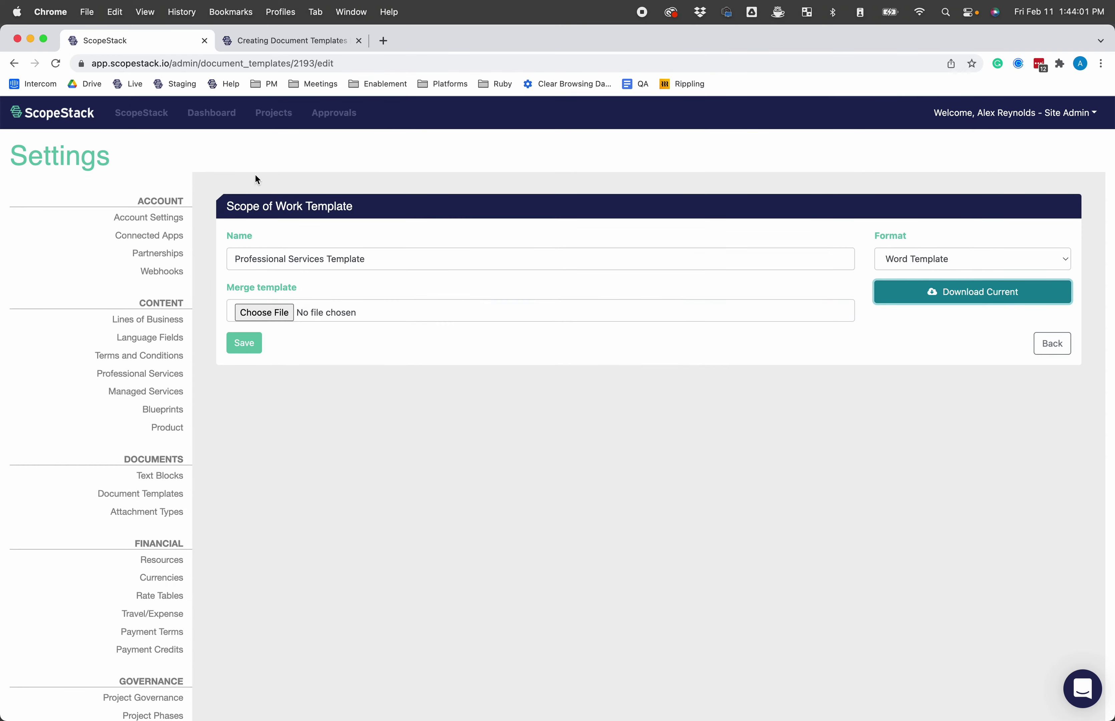
click(268, 119)
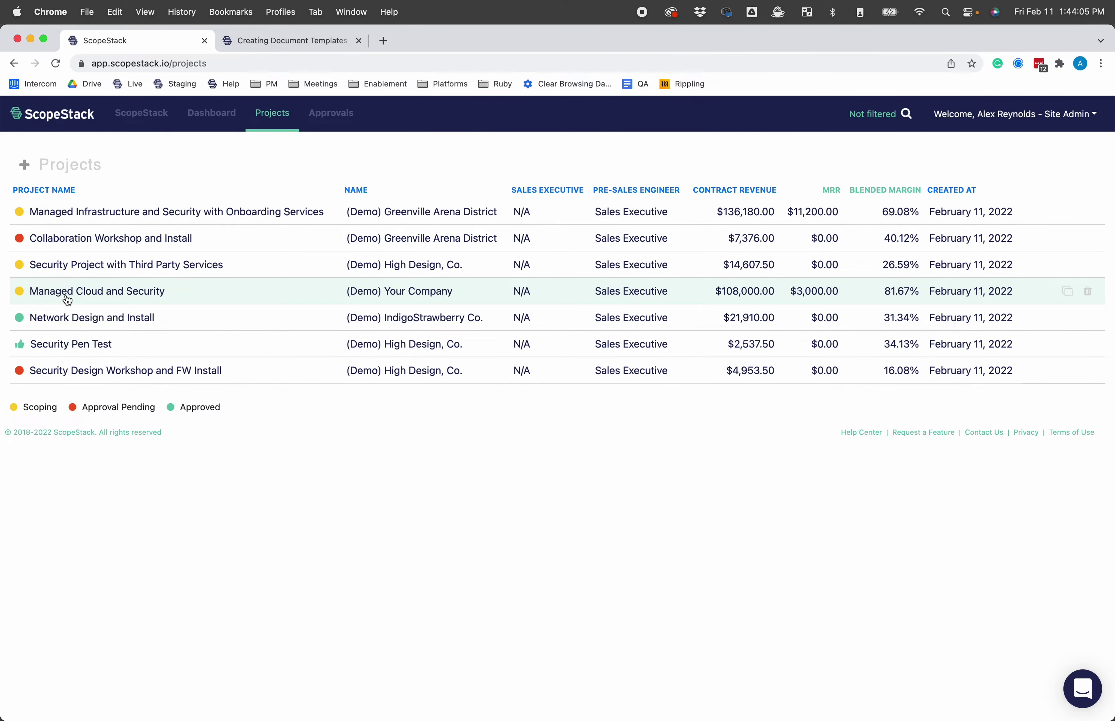
click(81, 291)
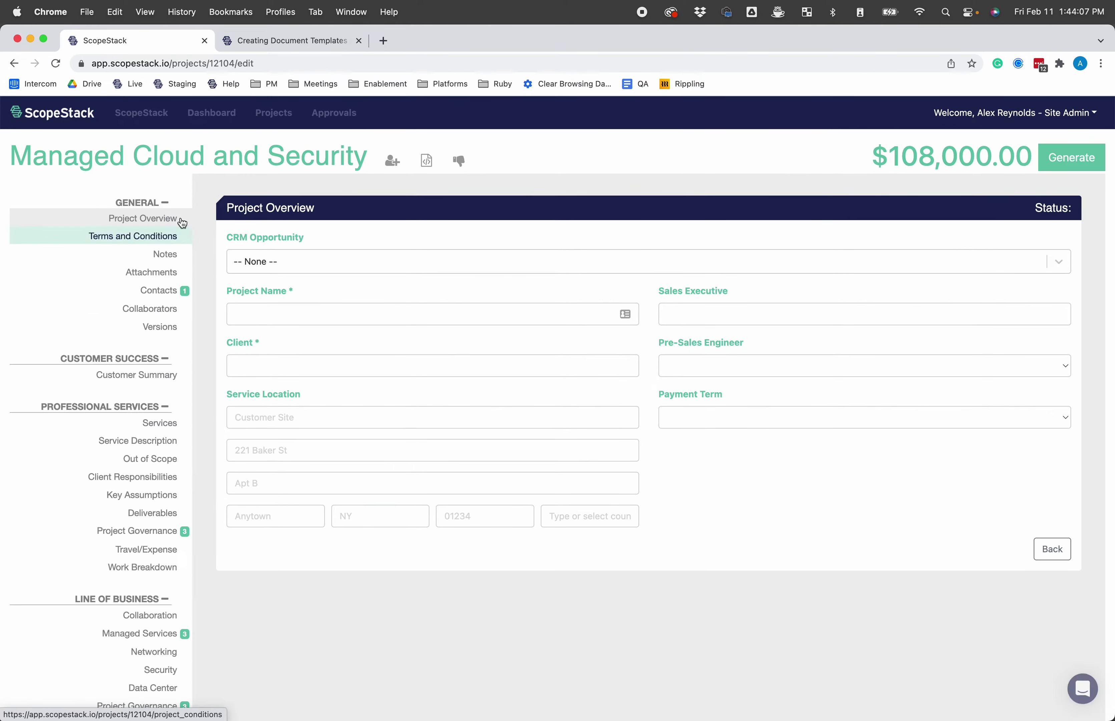
drag(11, 156, 344, 156)
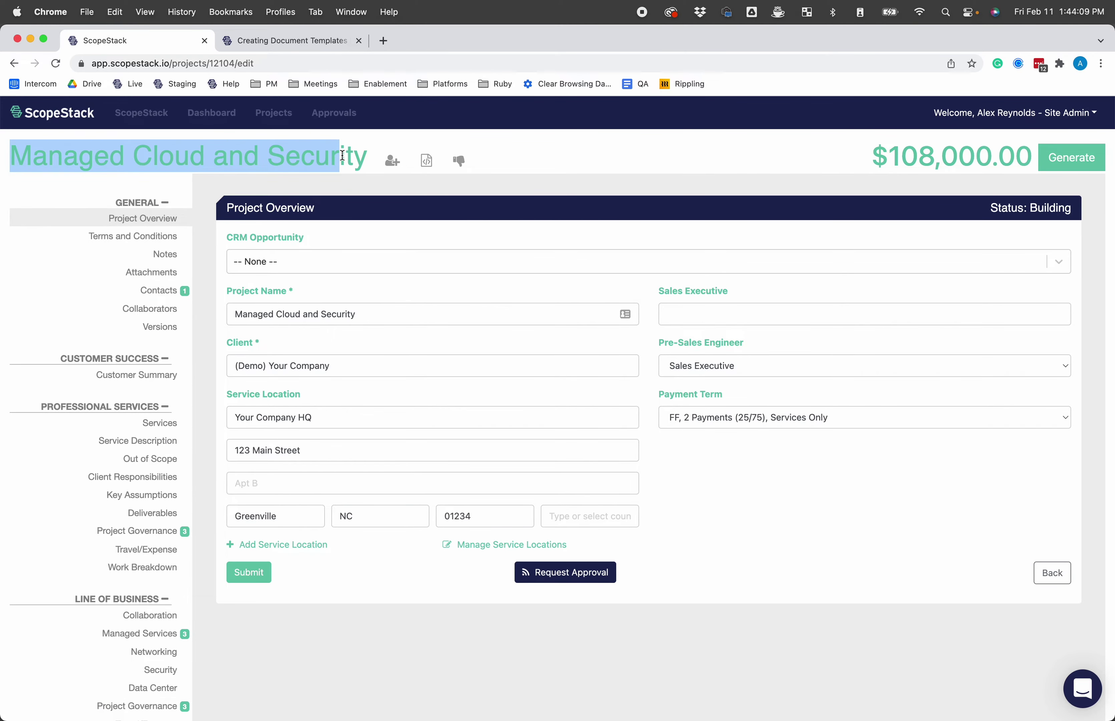
click(302, 295)
mouse_move(234, 291)
mouse_down()
mouse_move(291, 302)
mouse_move(241, 313)
mouse_up()
click(316, 317)
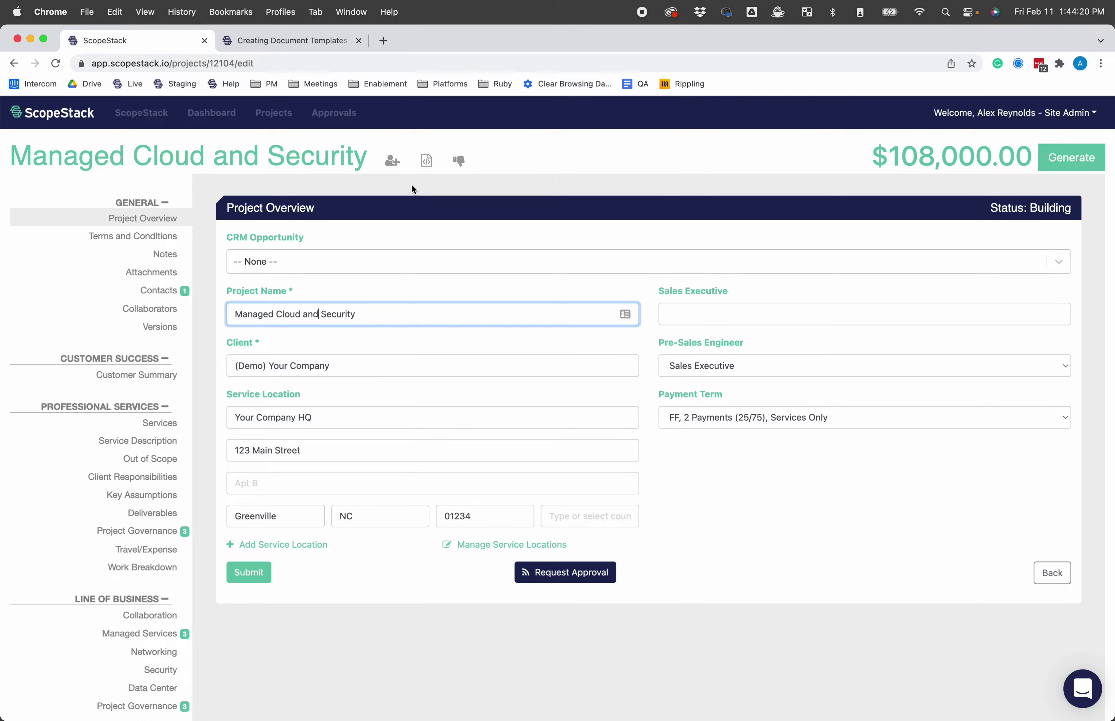
Step: View the merge data of the Managed Cloud and Security project and return to its Project Overview
click(429, 165)
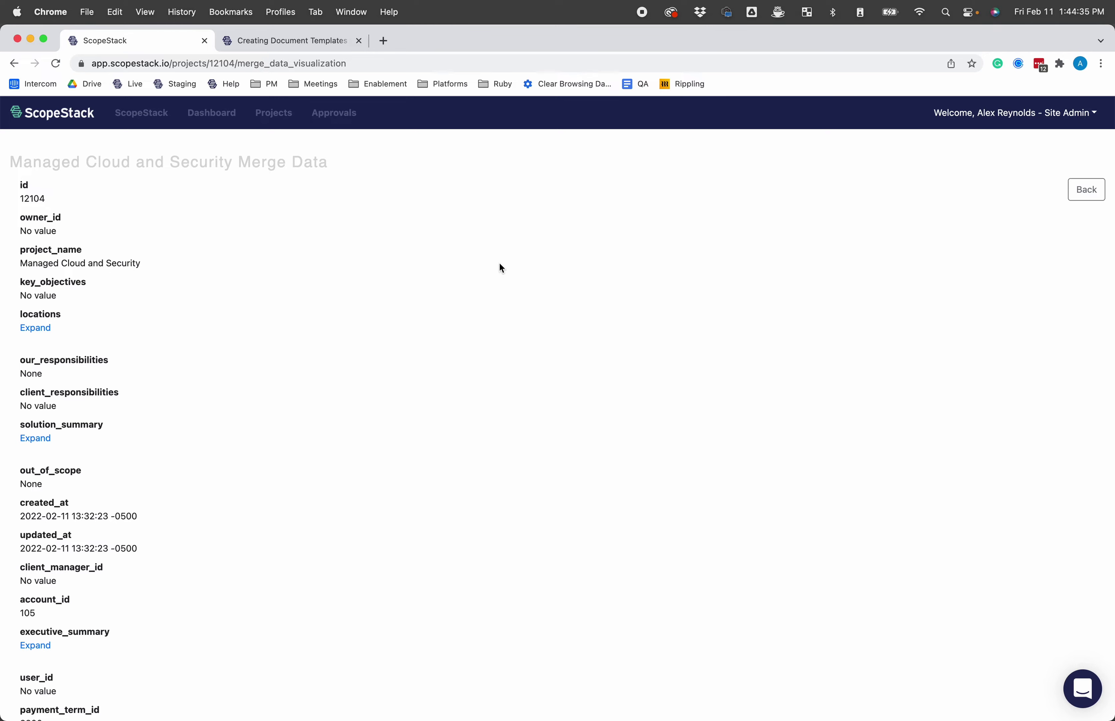
click(1014, 112)
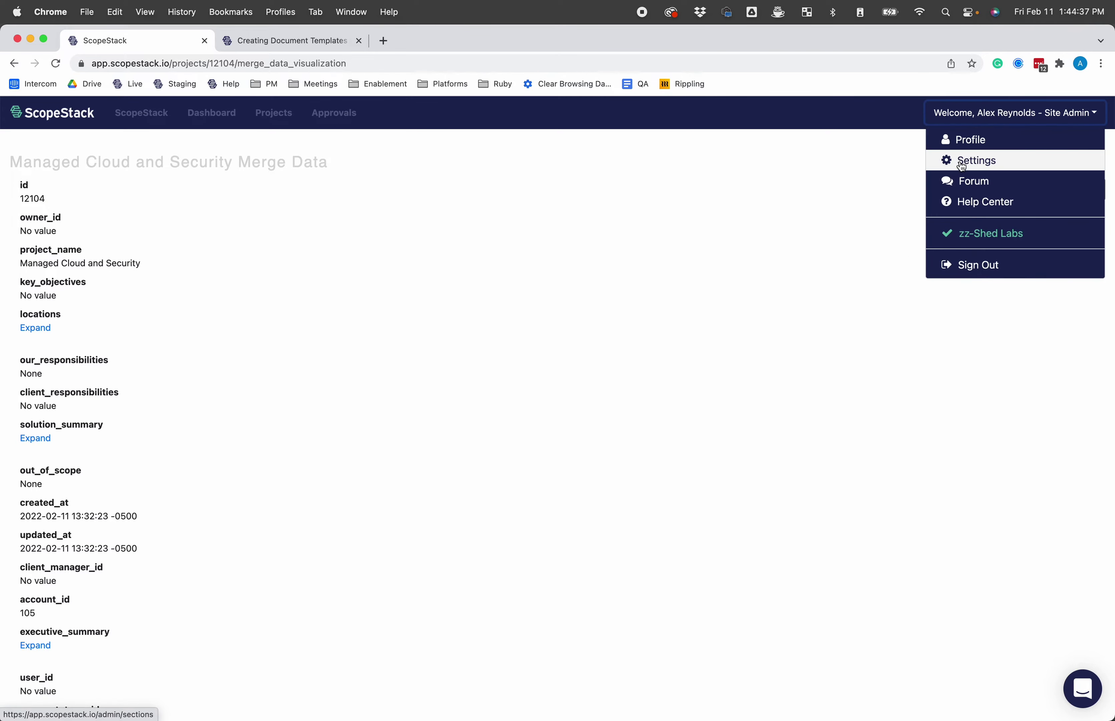
click(389, 105)
scroll(347, 260, left, 5)
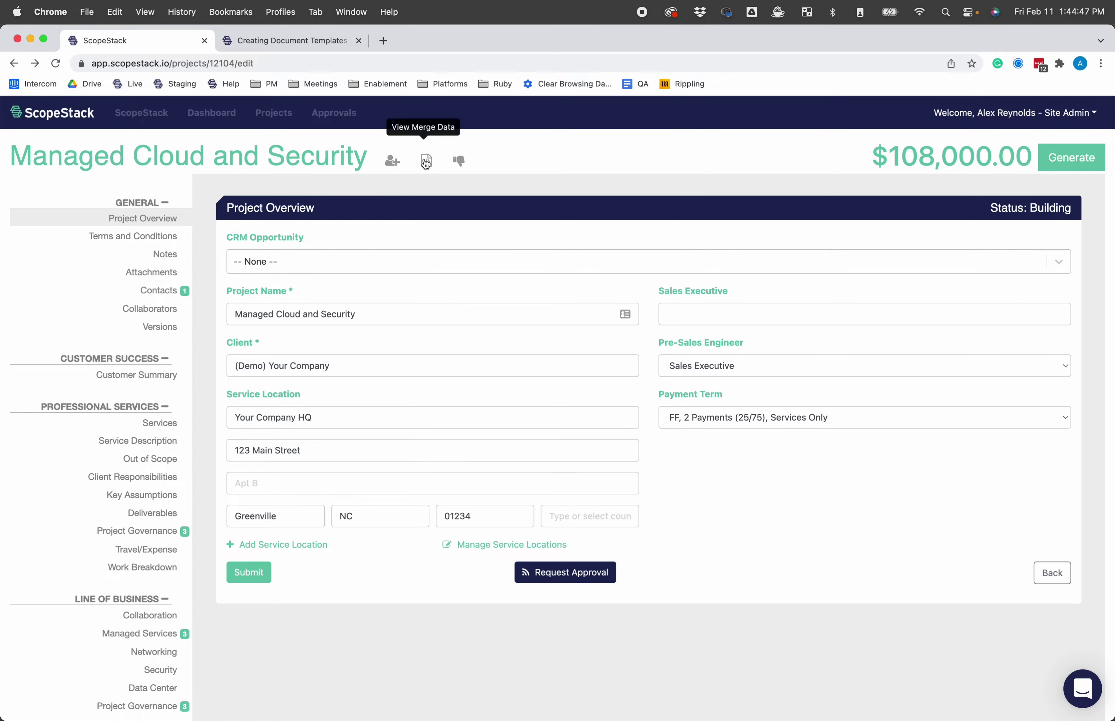
Step: Open the account settings in a new browser tab and switch to it
click(984, 114)
right_click(974, 168)
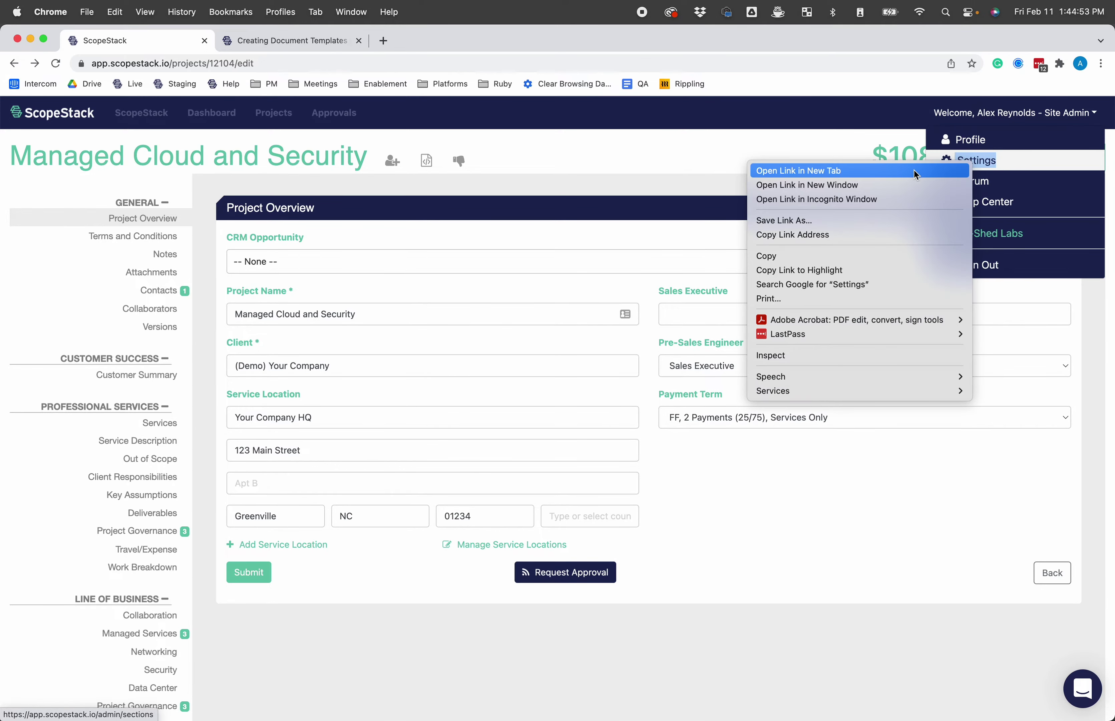
click(902, 167)
click(307, 41)
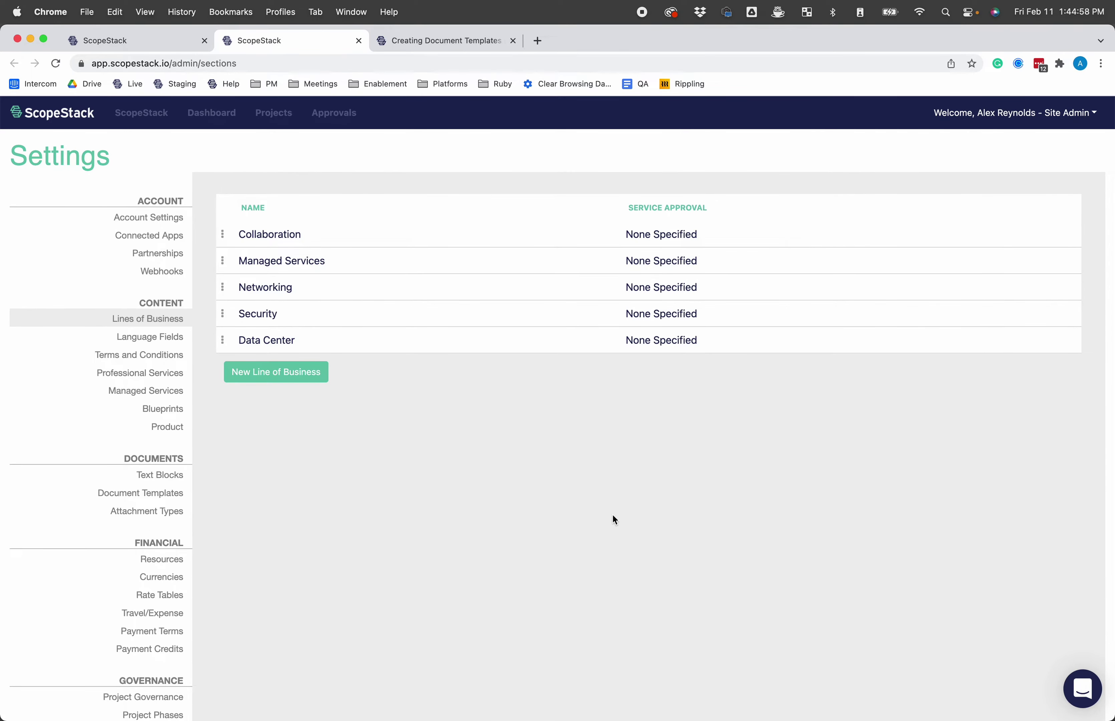
Step: Open the Admin role from the Roles list in the account settings
scroll(613, 516, down, 10)
scroll(611, 515, up, 10)
scroll(608, 528, down, 3)
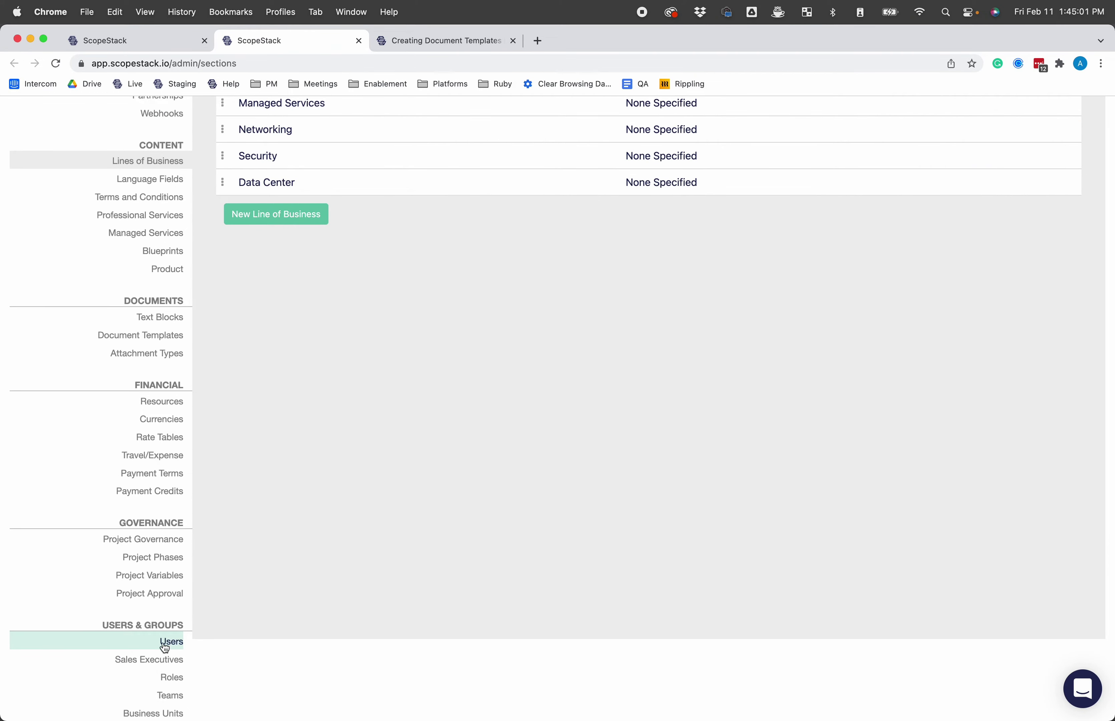
click(169, 678)
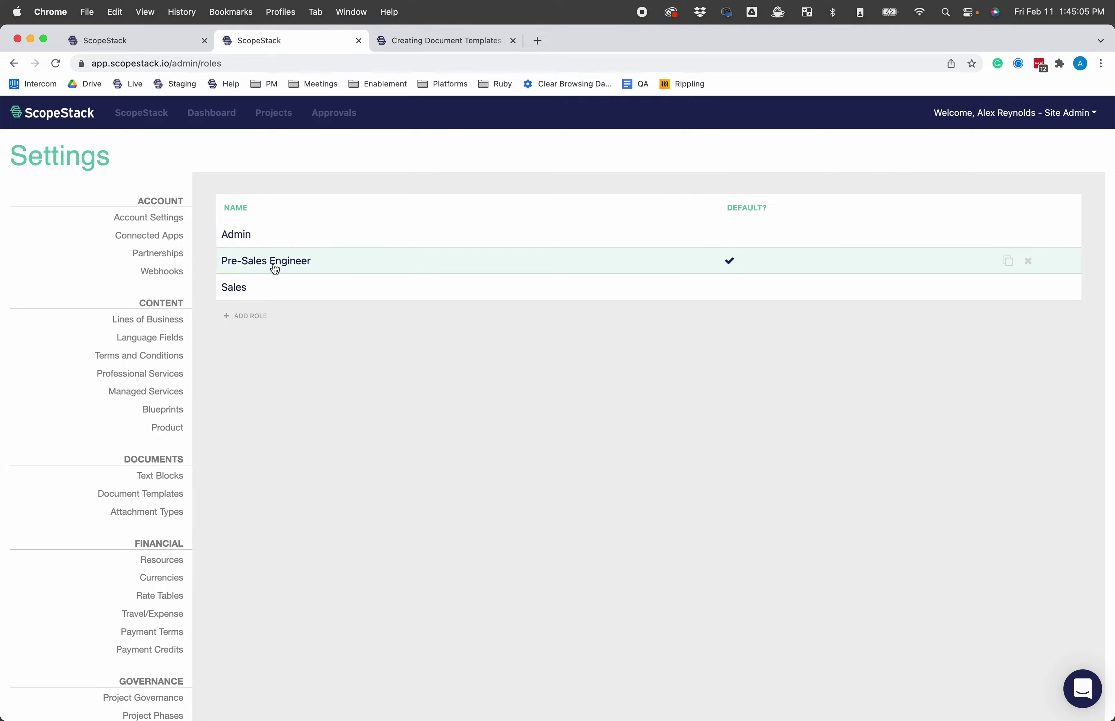
click(243, 233)
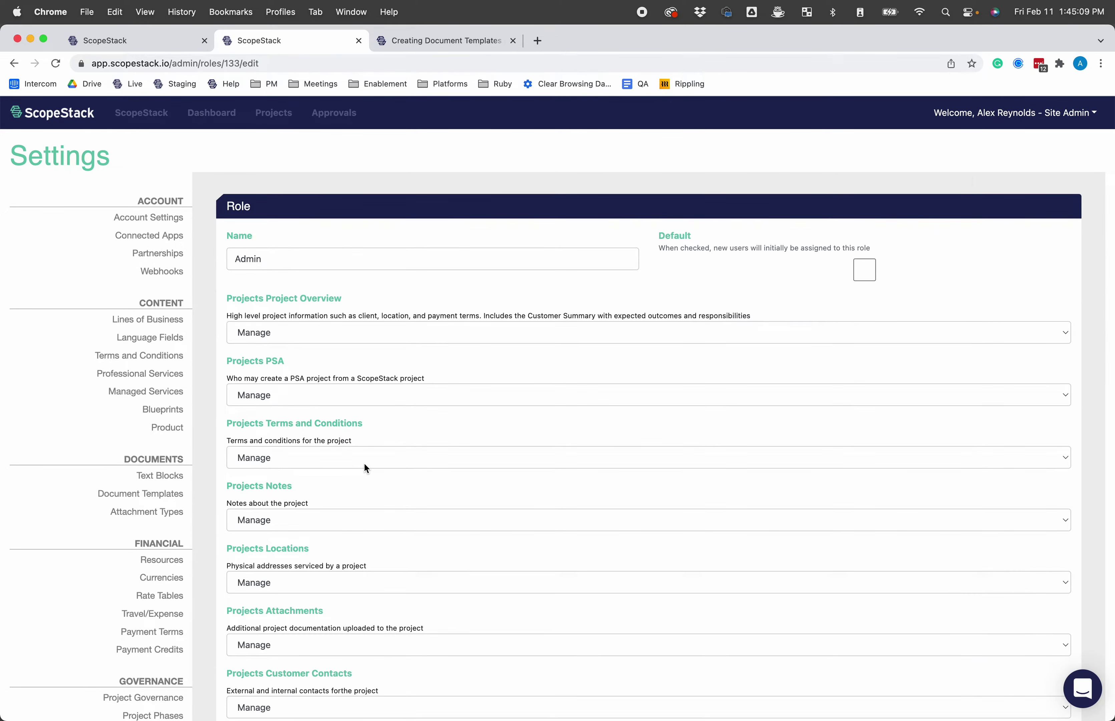
Step: Search the Admin role page for "merge" to locate the merge data permission
key(super+f)
text(Project)
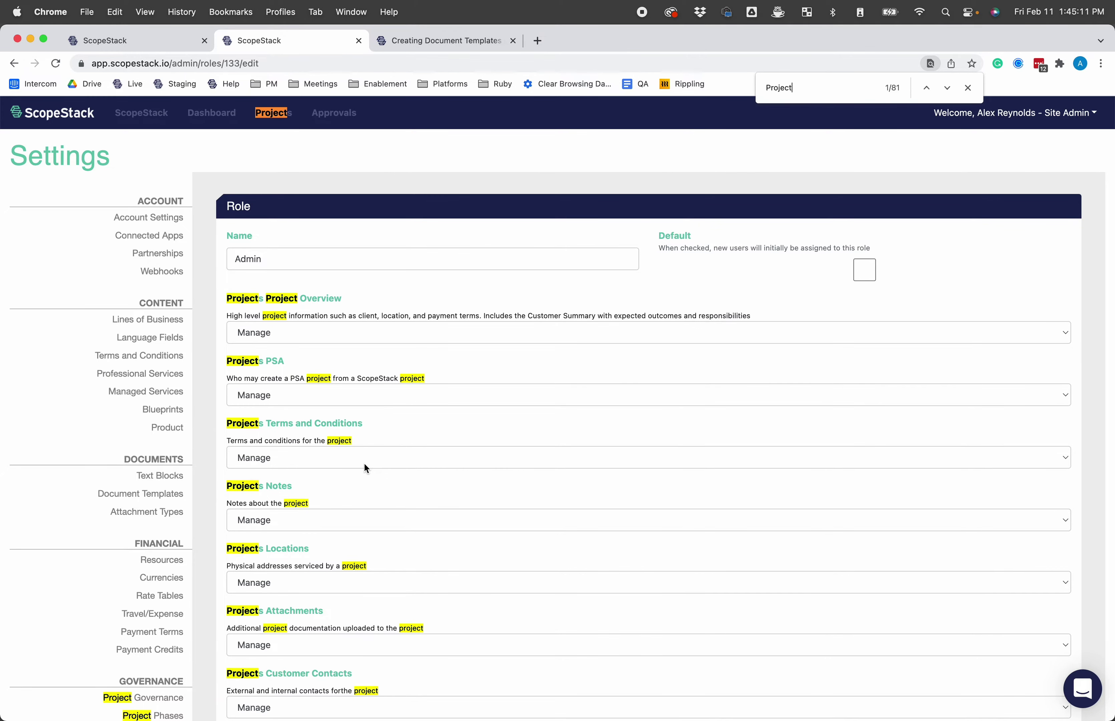
text(_mana)
key(BackSpace)
key(BackSpace)
key(BackSpace)
text(e)
key(BackSpace)
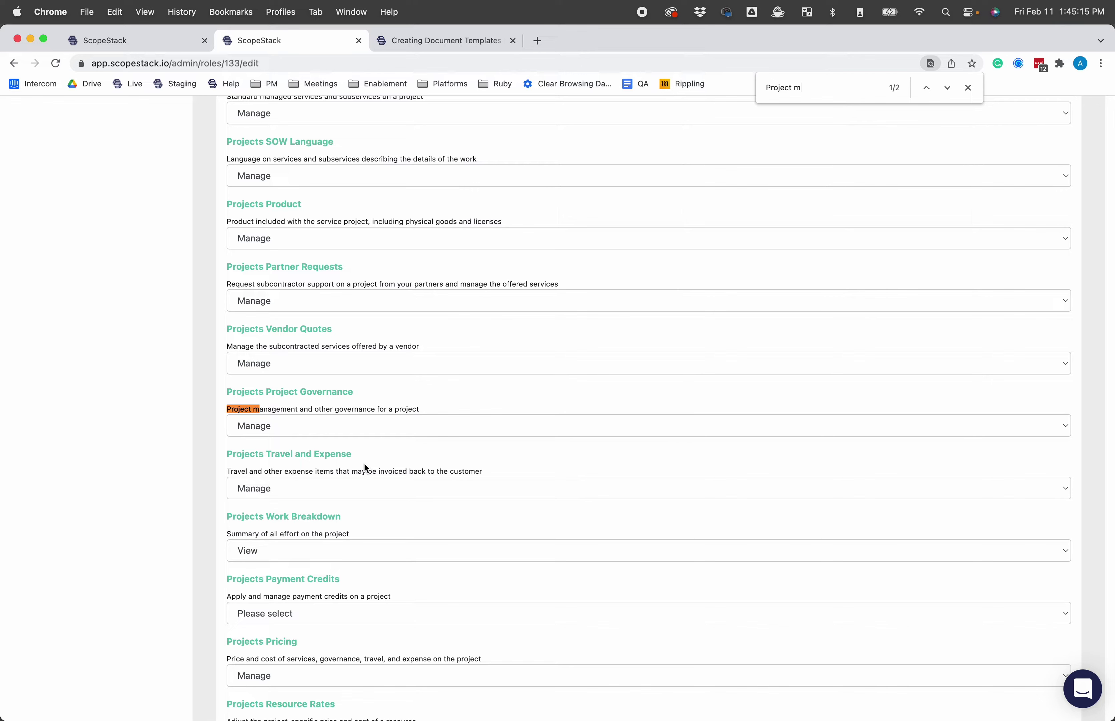
key(BackSpace)
key(BackSpace)
key(BackSpace)
key(BackSpace)
key(BackSpace)
key(BackSpace)
key(BackSpace)
key(BackSpace)
key(BackSpace)
text(view mer)
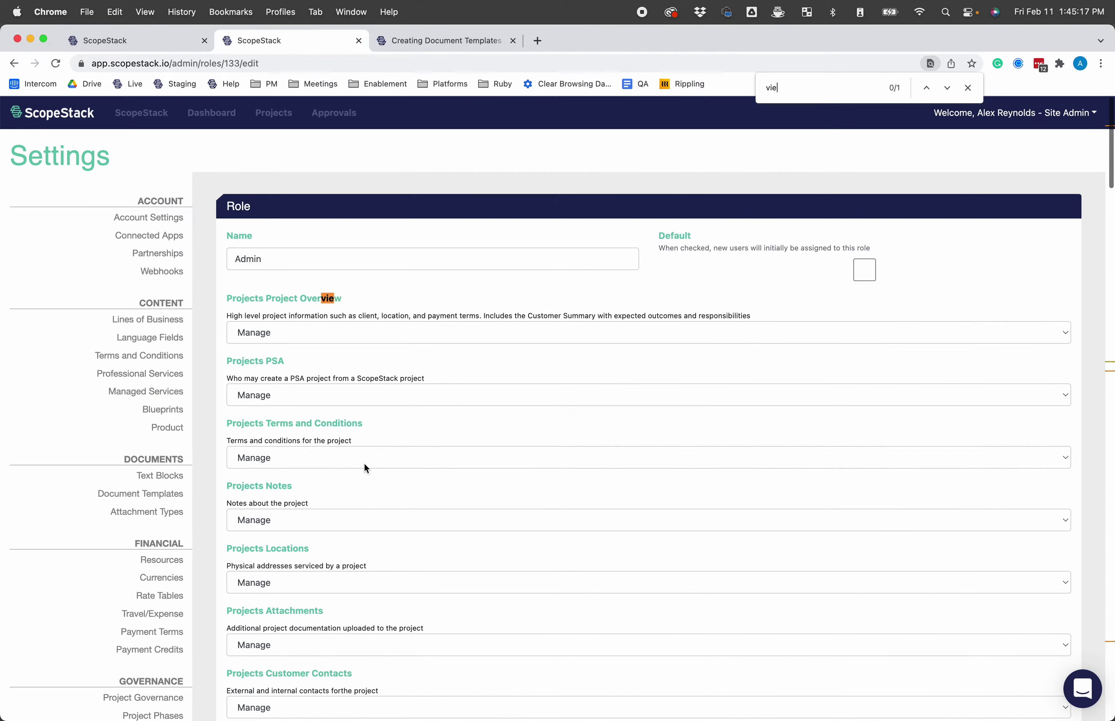
key(super+a)
text(merge)
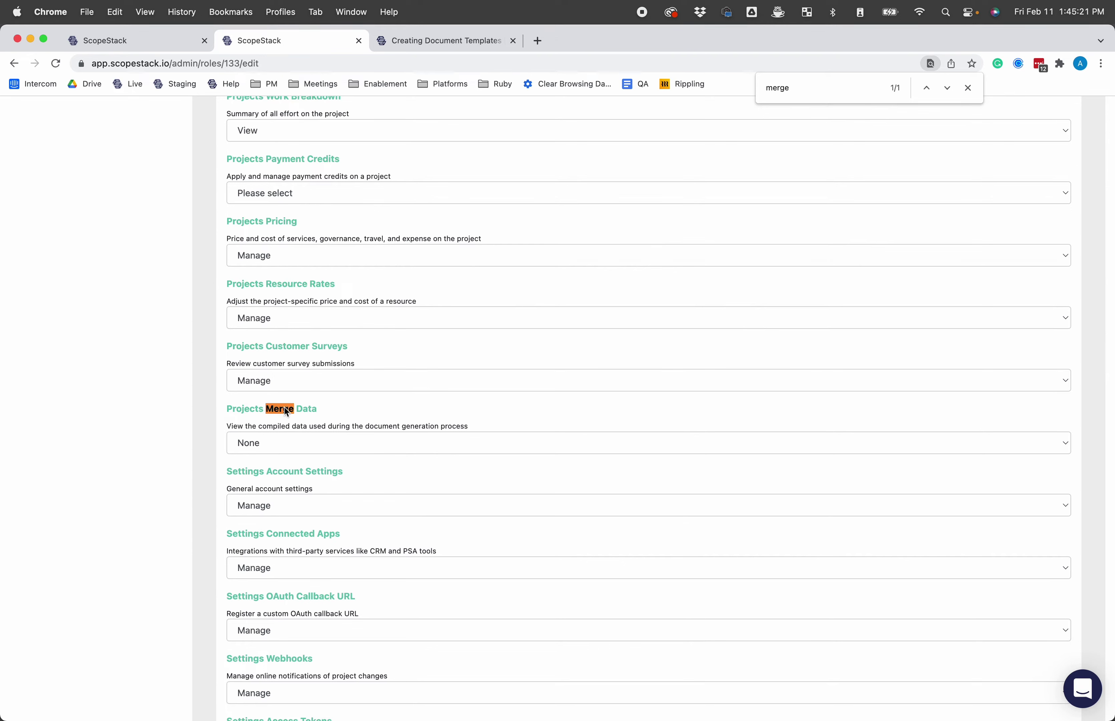
Step: Set the Admin role's Projects Merge Data permission to View
drag(309, 410, 237, 415)
click(248, 427)
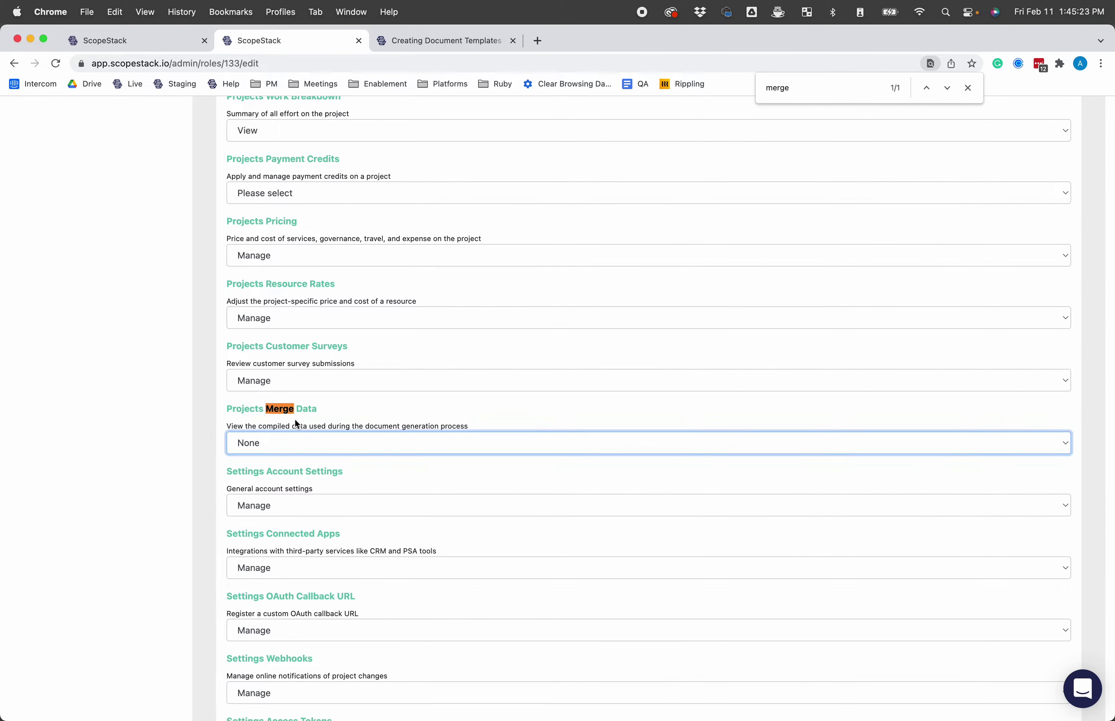
click(278, 451)
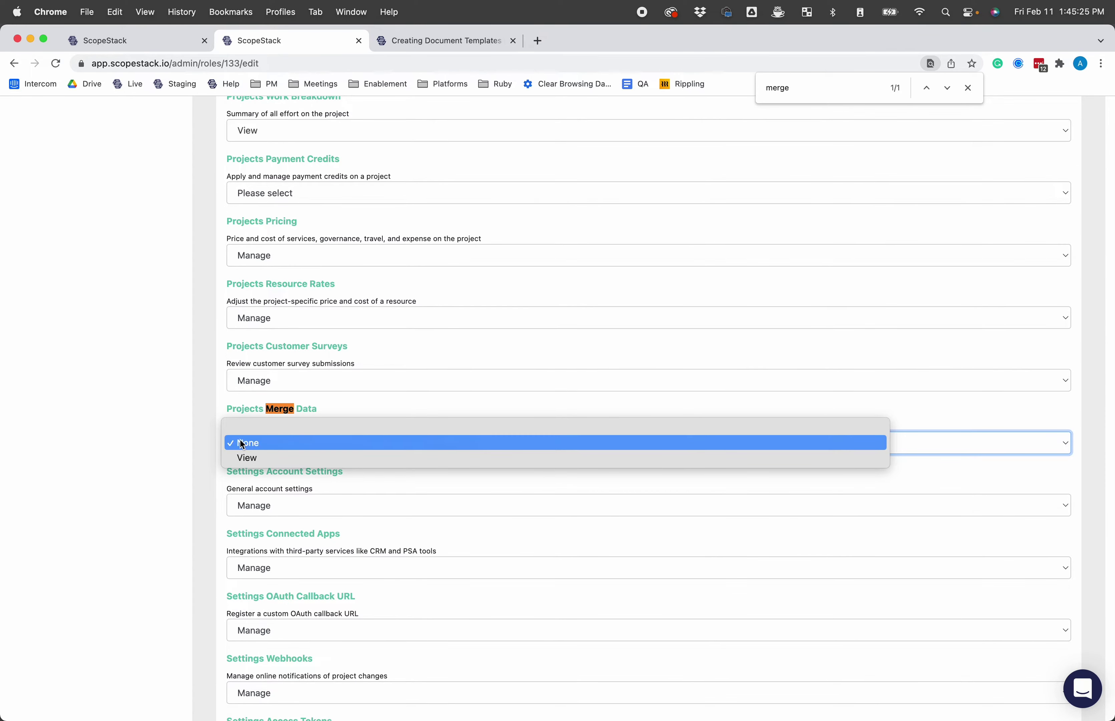
click(254, 459)
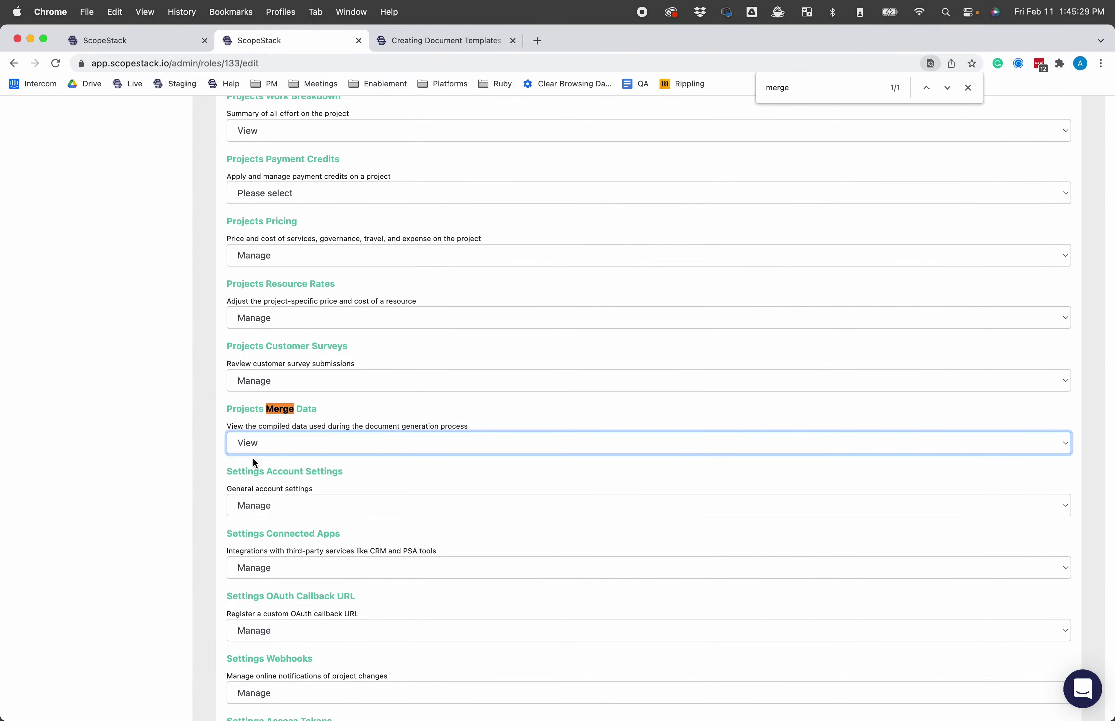
Step: Save the Admin role with its updated permissions
scroll(226, 461, down, 20)
scroll(228, 458, down, 7)
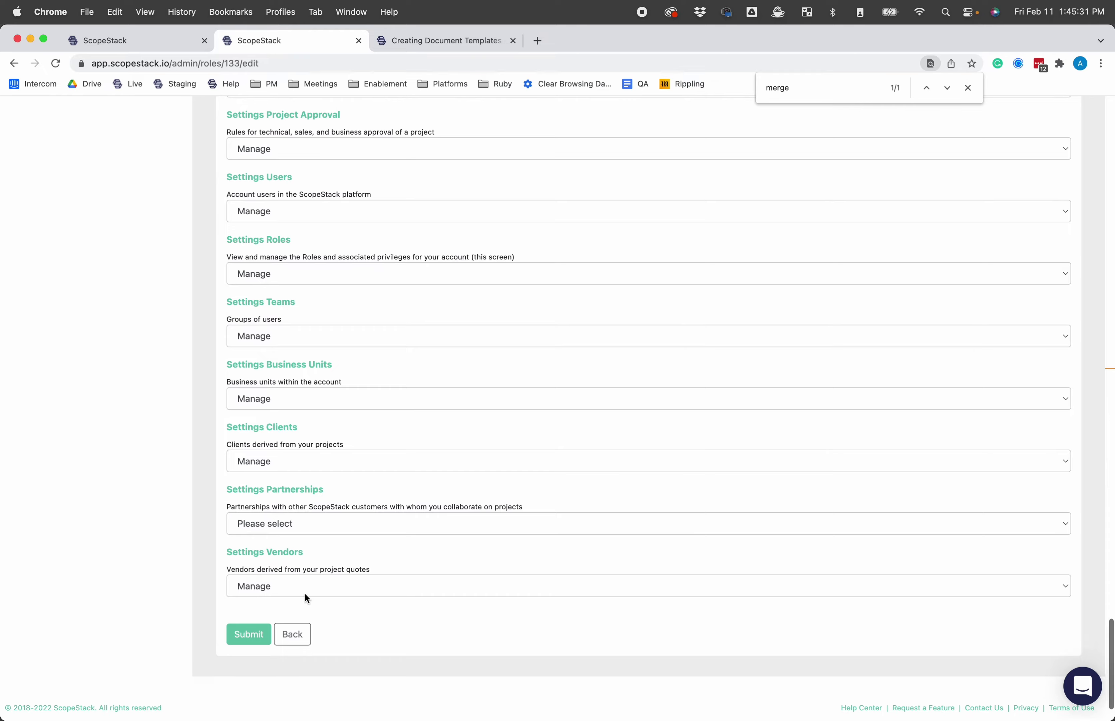
click(247, 630)
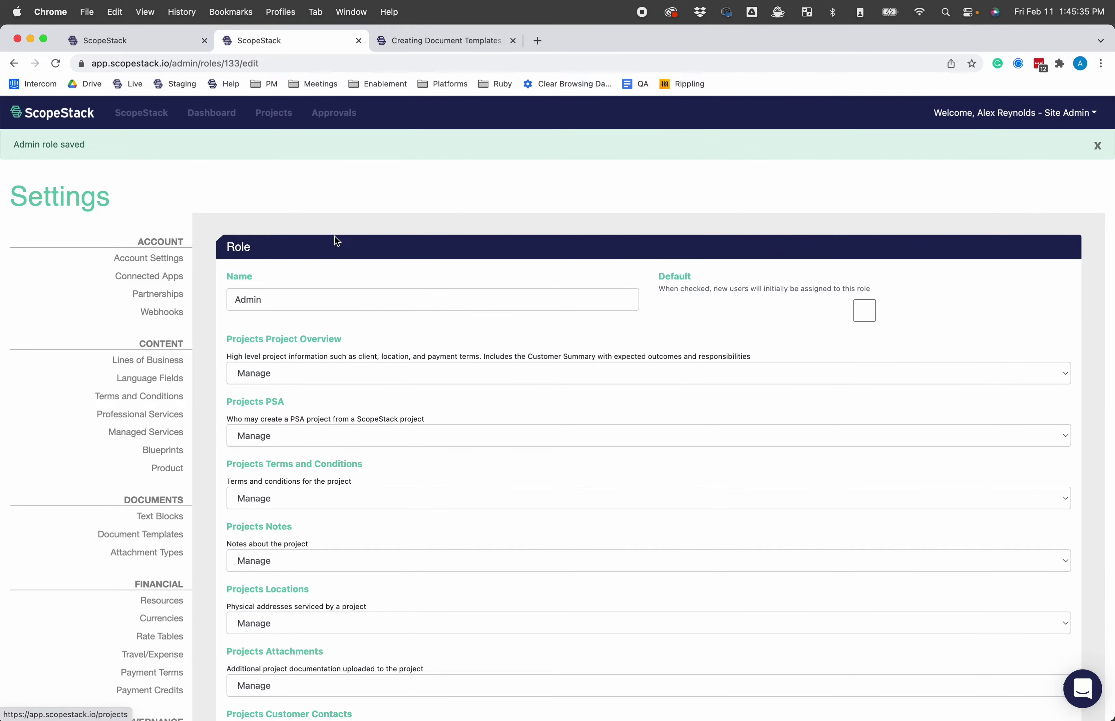
Step: Open the merge data of the Network Design and Install project from the projects list
click(271, 116)
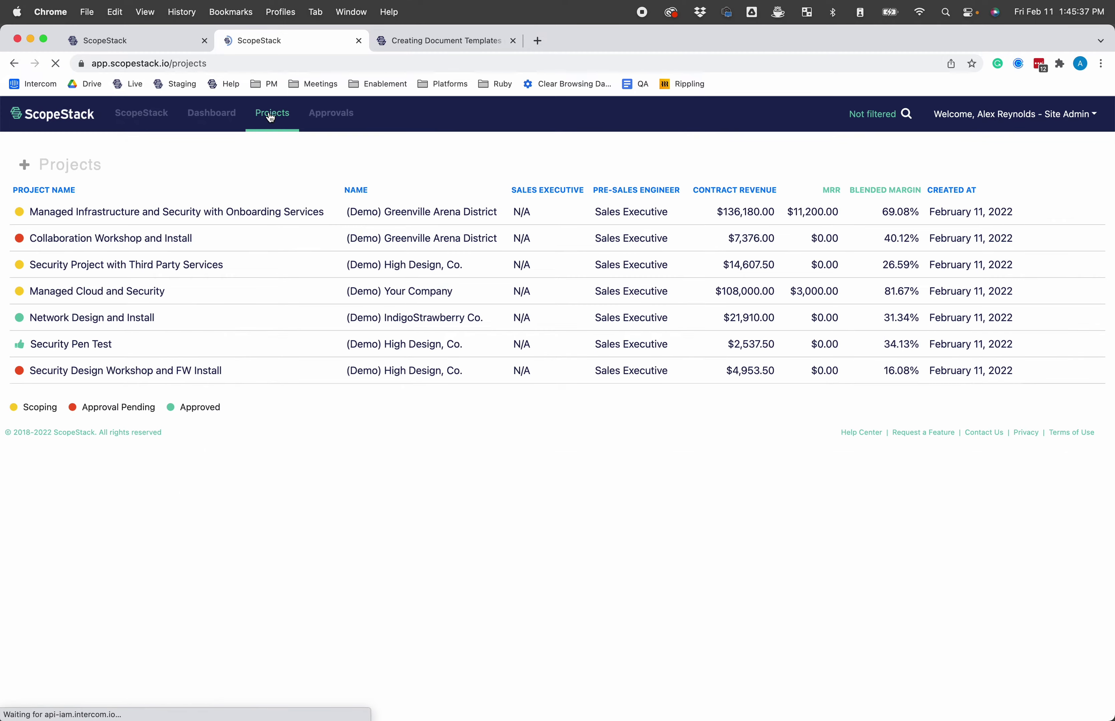
click(113, 318)
click(399, 164)
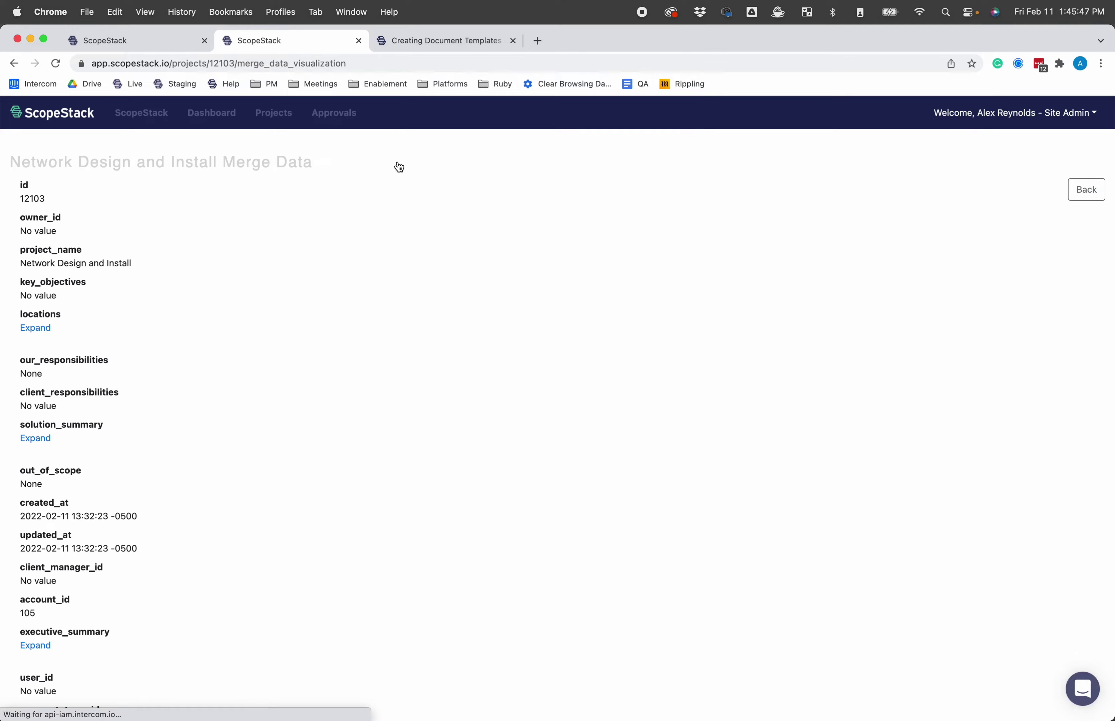
Step: Look through the full Network Design and Install merge data listing and return to its beginning
scroll(399, 166, down, 20)
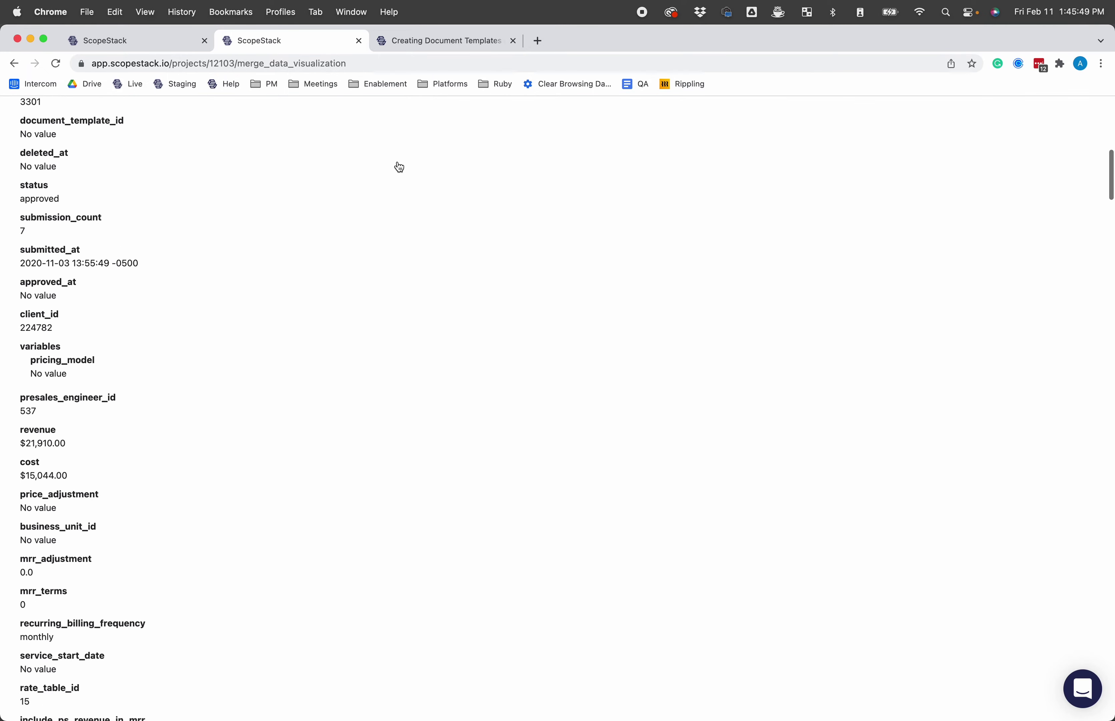
scroll(399, 167, down, 20)
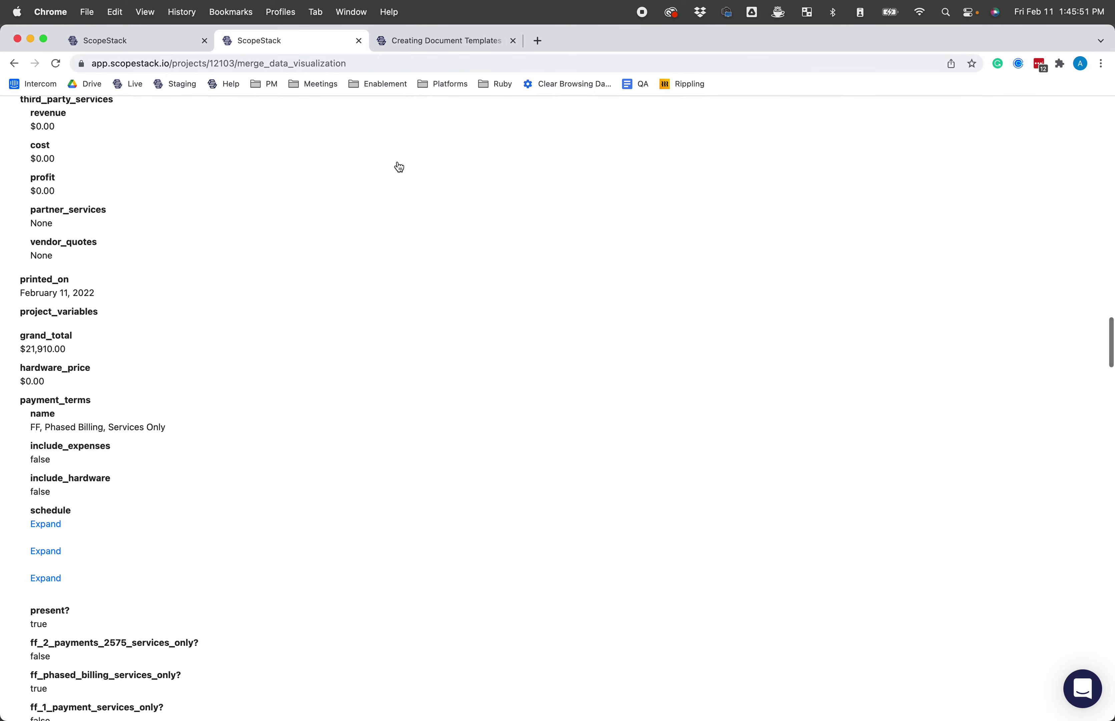
scroll(399, 167, down, 20)
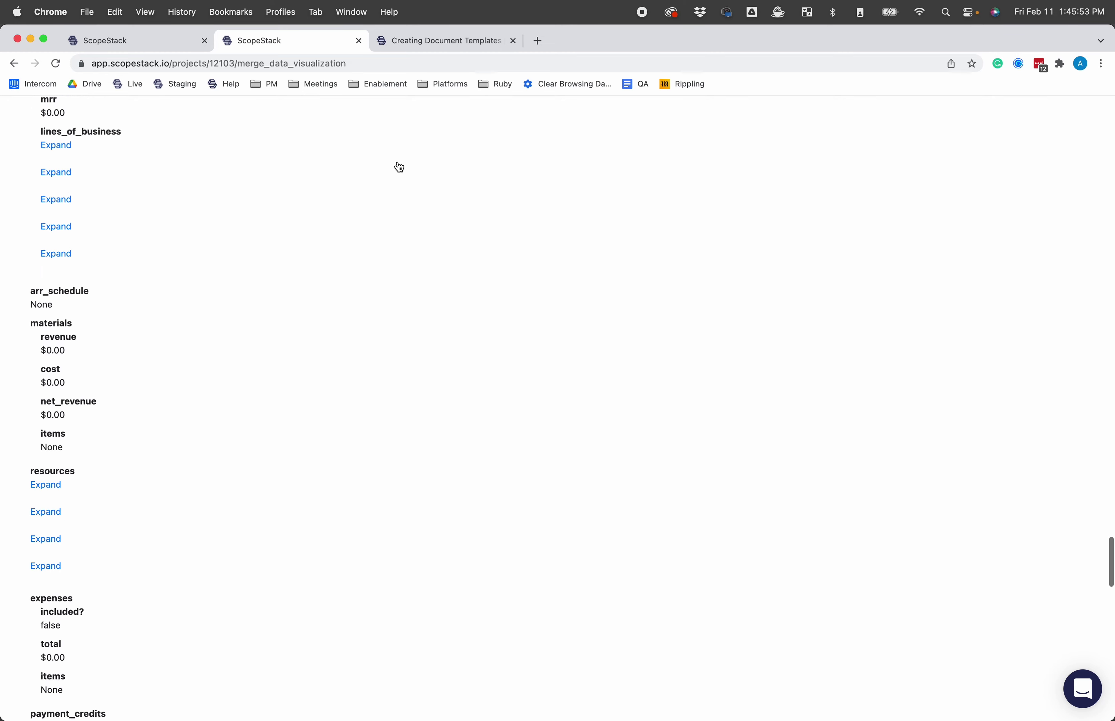
scroll(397, 175, down, 12)
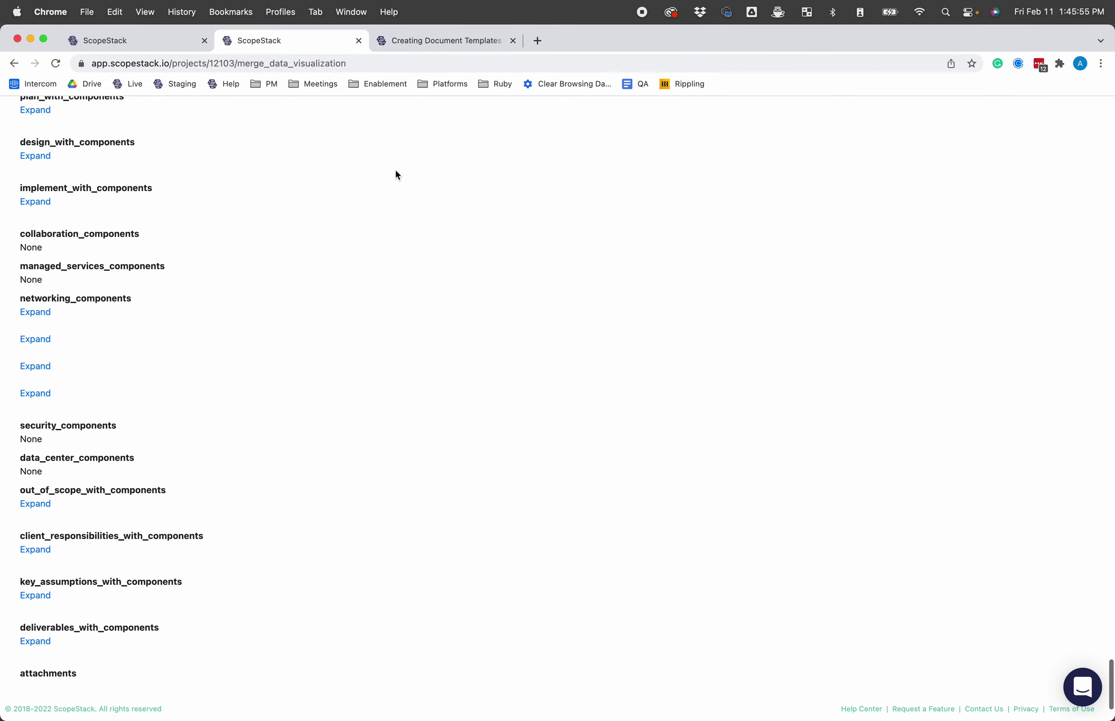
scroll(398, 175, up, 18)
scroll(398, 175, up, 20)
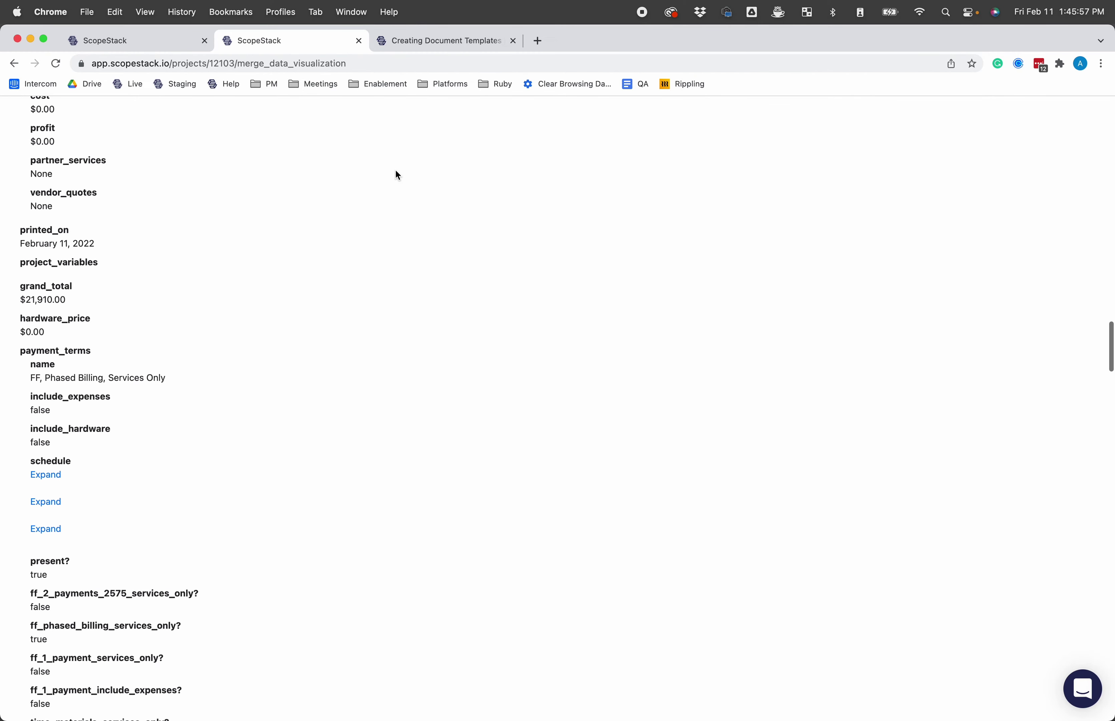
scroll(398, 175, up, 20)
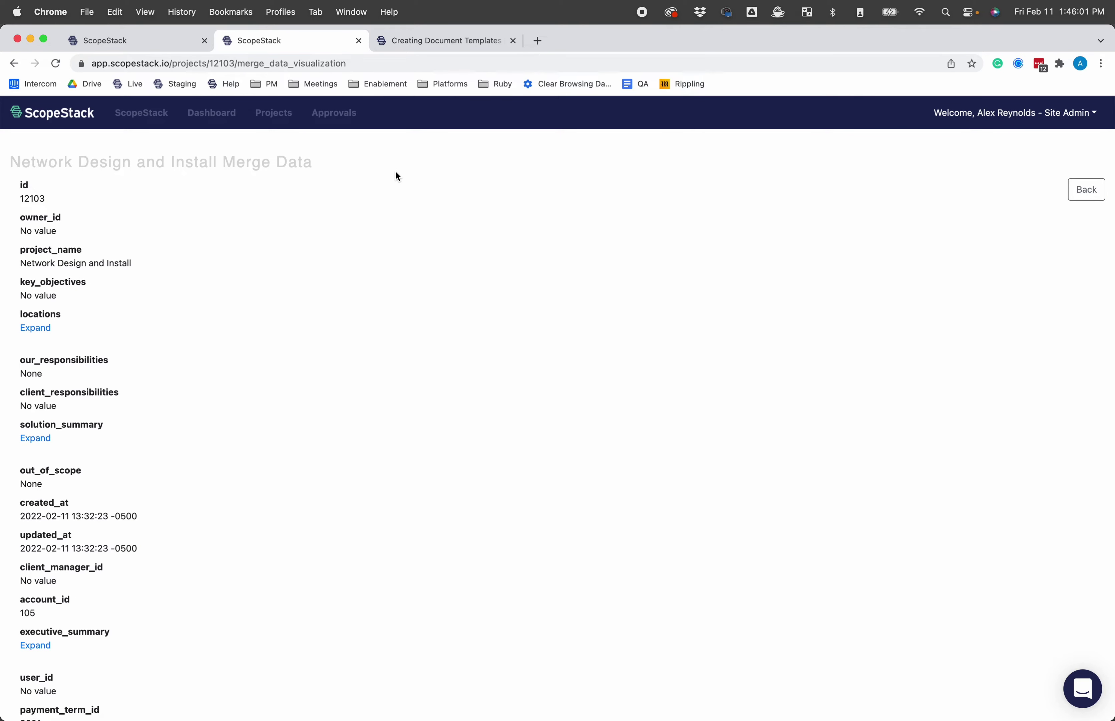
Step: Arrange the browser and the ScopeStack_PS_Template Word window side by side, with the merge data and cover page both visible
drag(1112, 71, 613, 77)
drag(858, 33, 1111, 50)
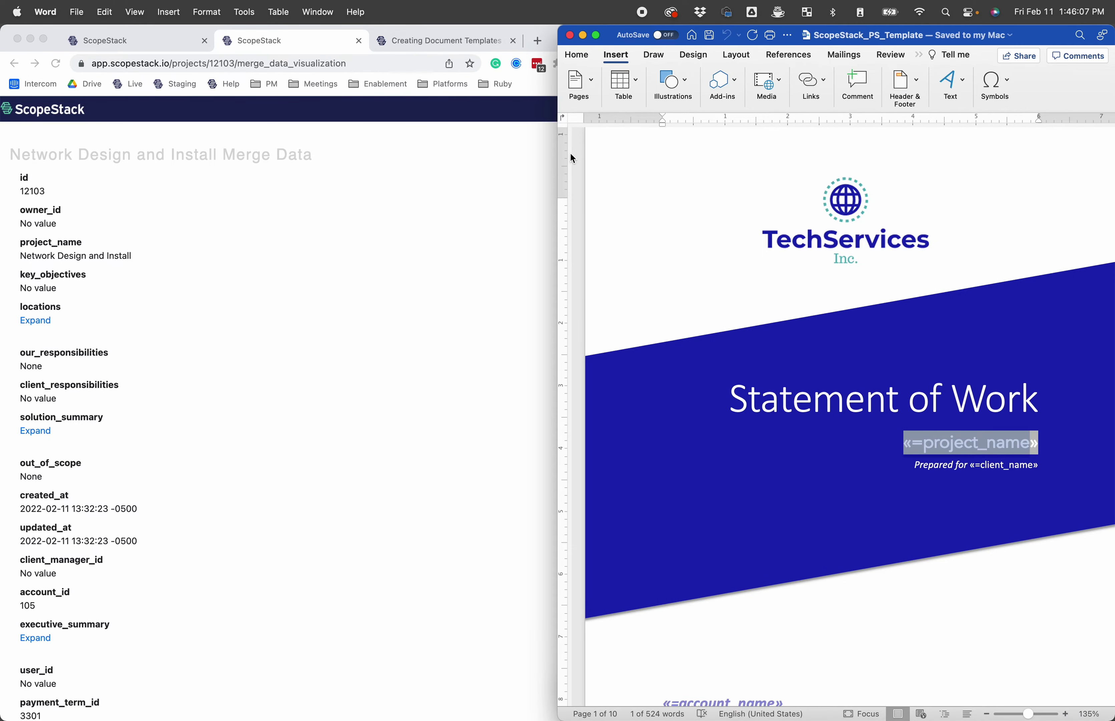
drag(555, 155, 392, 154)
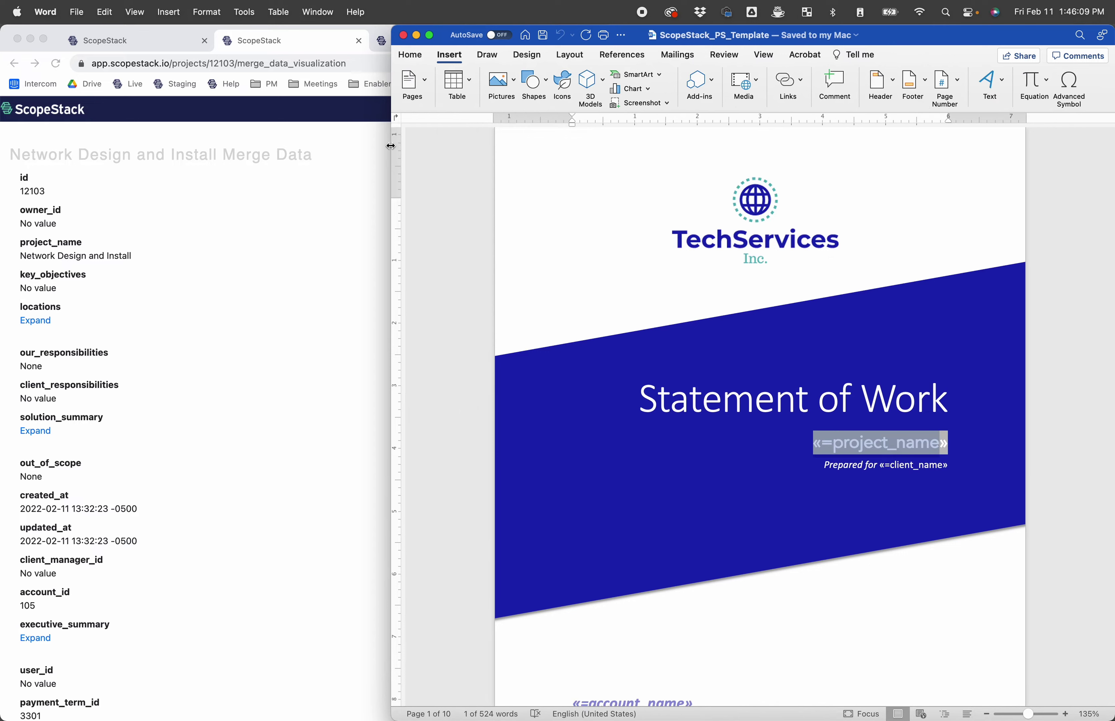
Step: Select the project_name merge field under the Statement of Work title in the Word template
click(622, 310)
drag(820, 443, 941, 444)
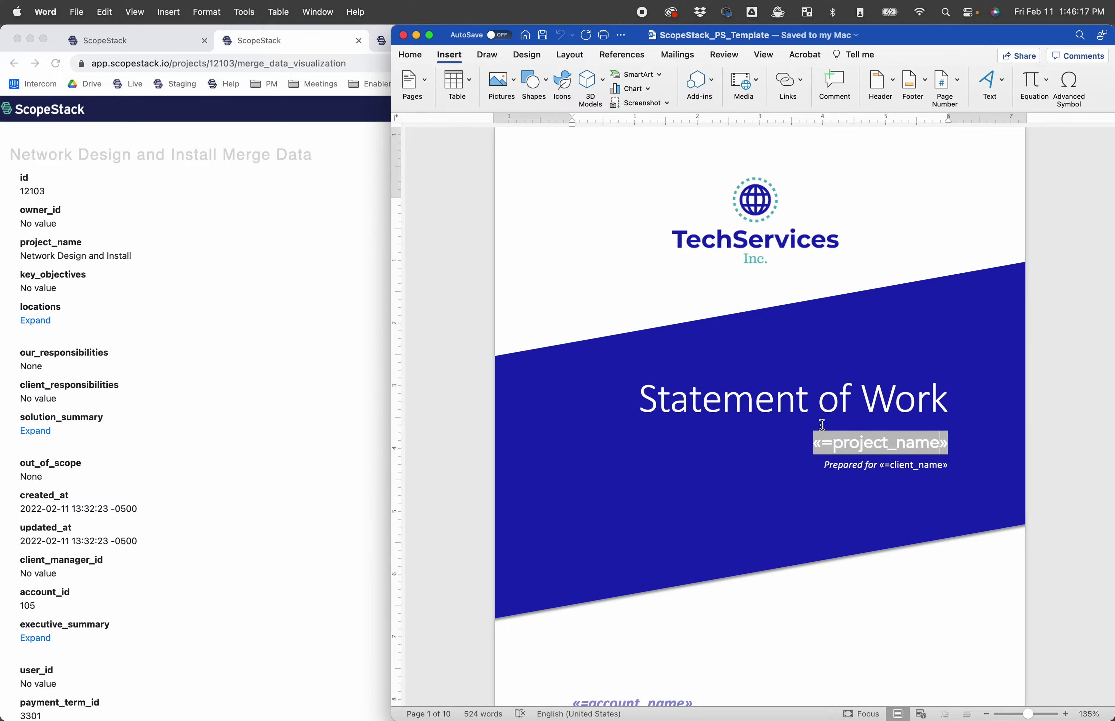
drag(820, 446, 932, 445)
drag(817, 442, 939, 447)
Step: Search the project's merge data in the browser for "project_name", highlight its value, and close the search
click(127, 409)
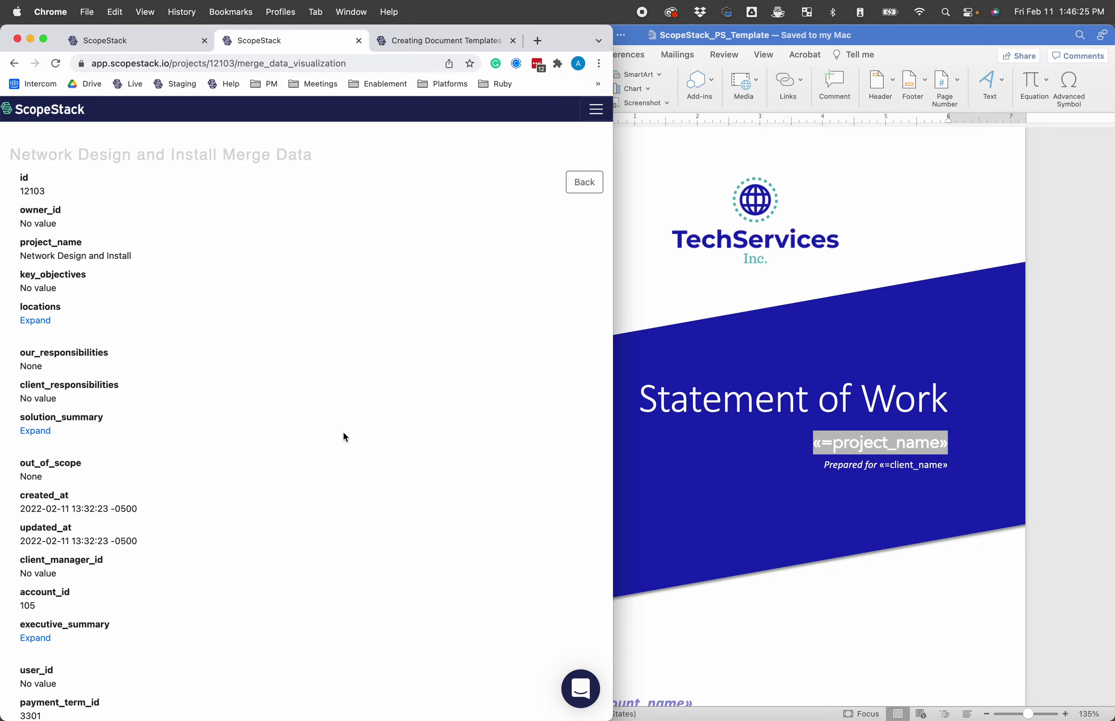
key(super+f)
text(proj)
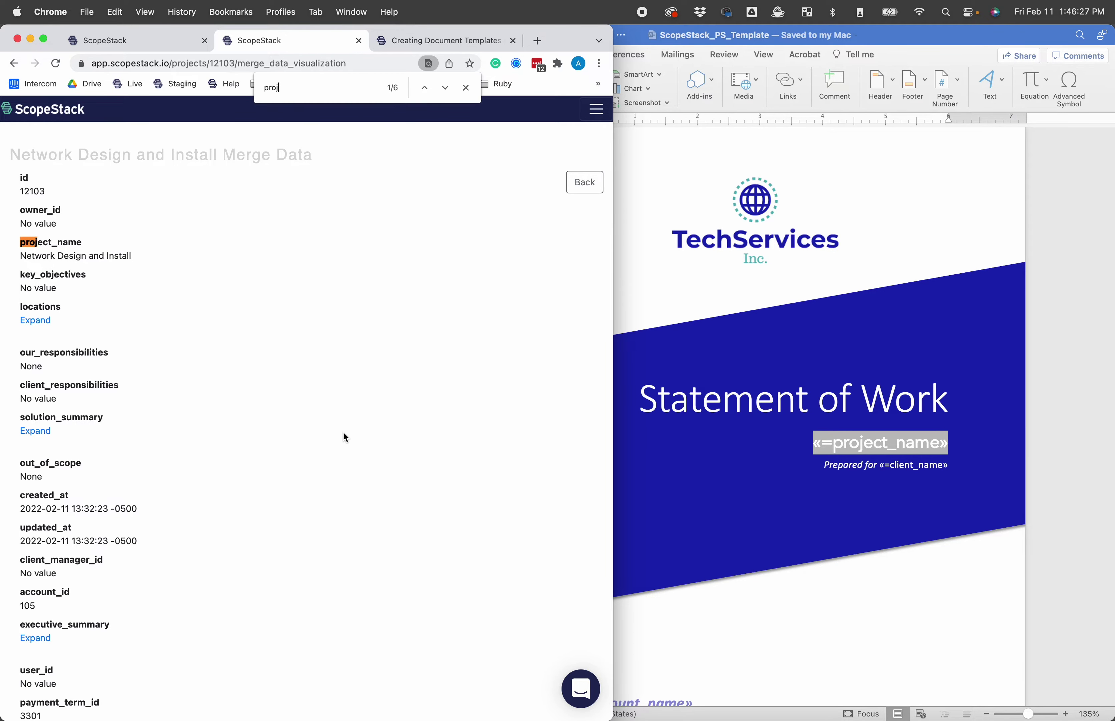
text(ect_)
key(Return)
text(name)
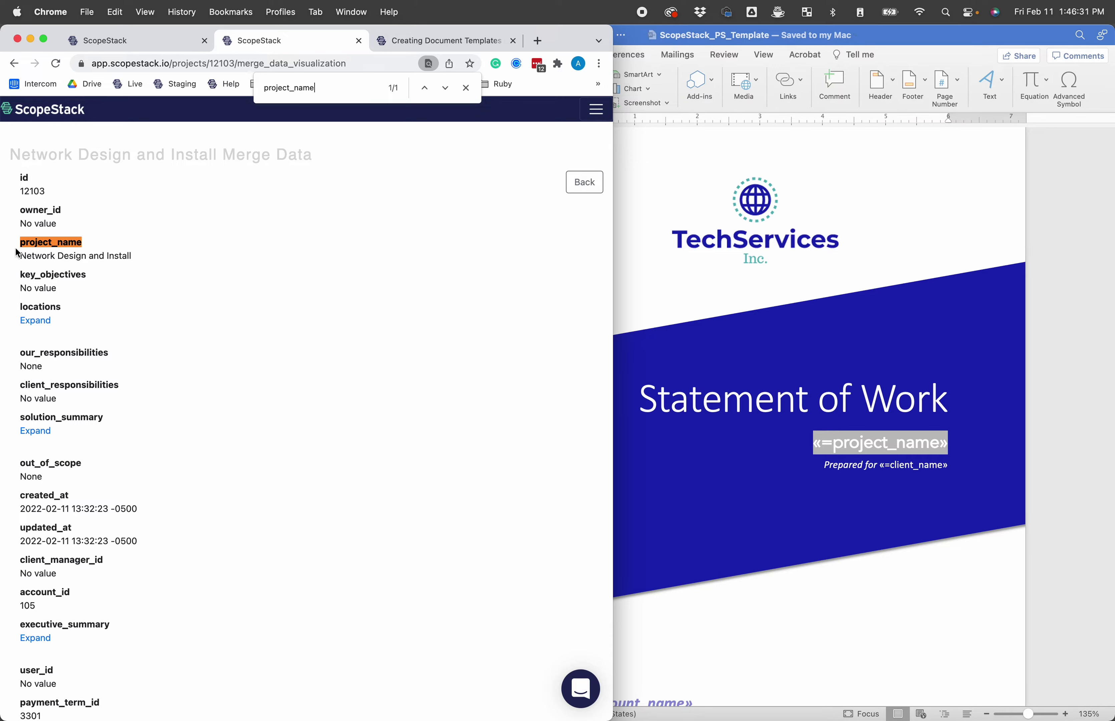
drag(20, 253, 149, 252)
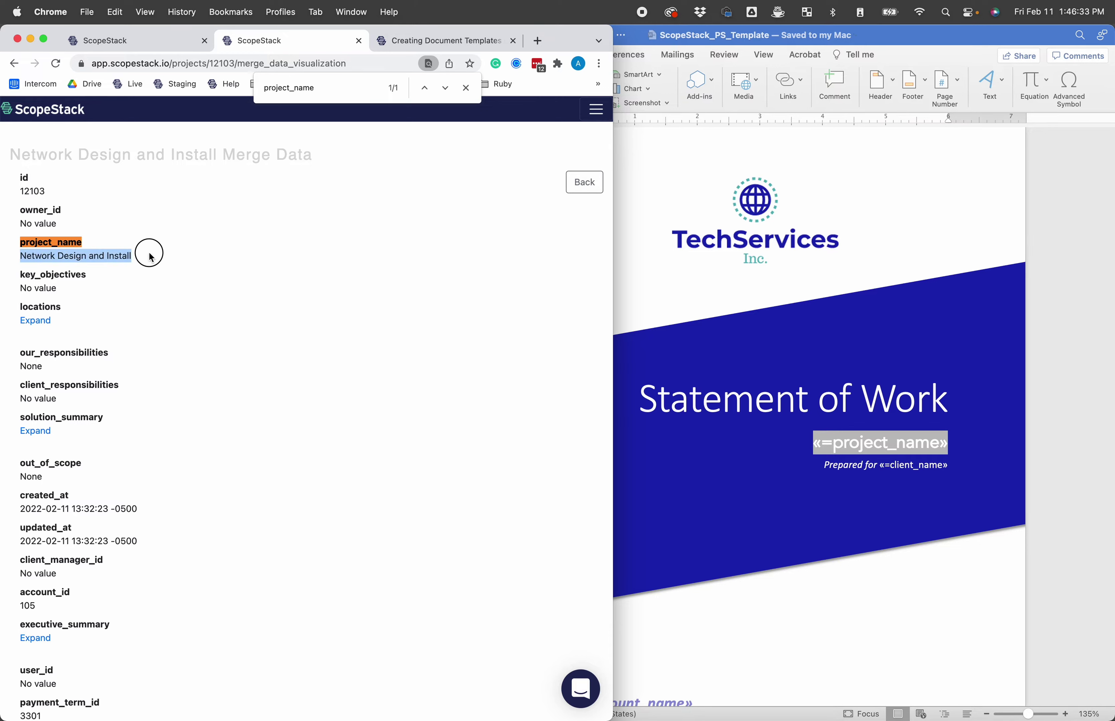
click(159, 255)
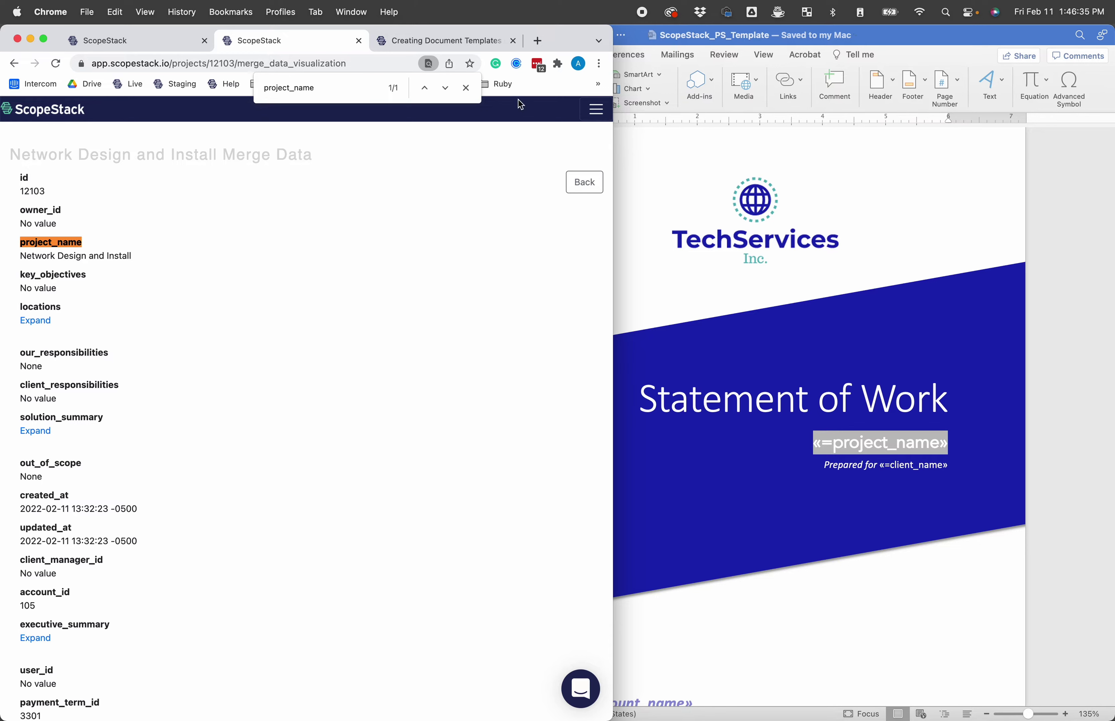
click(466, 88)
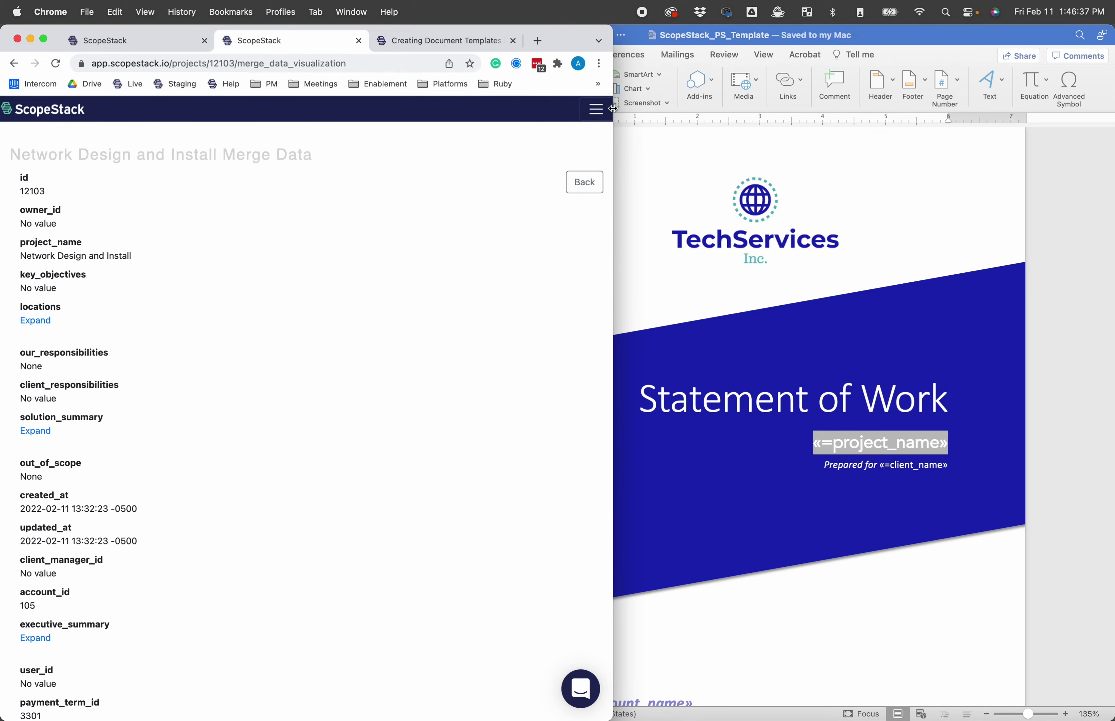
Step: Widen the browser window and highlight the project_name key together with its value in the merge data
drag(612, 108, 707, 85)
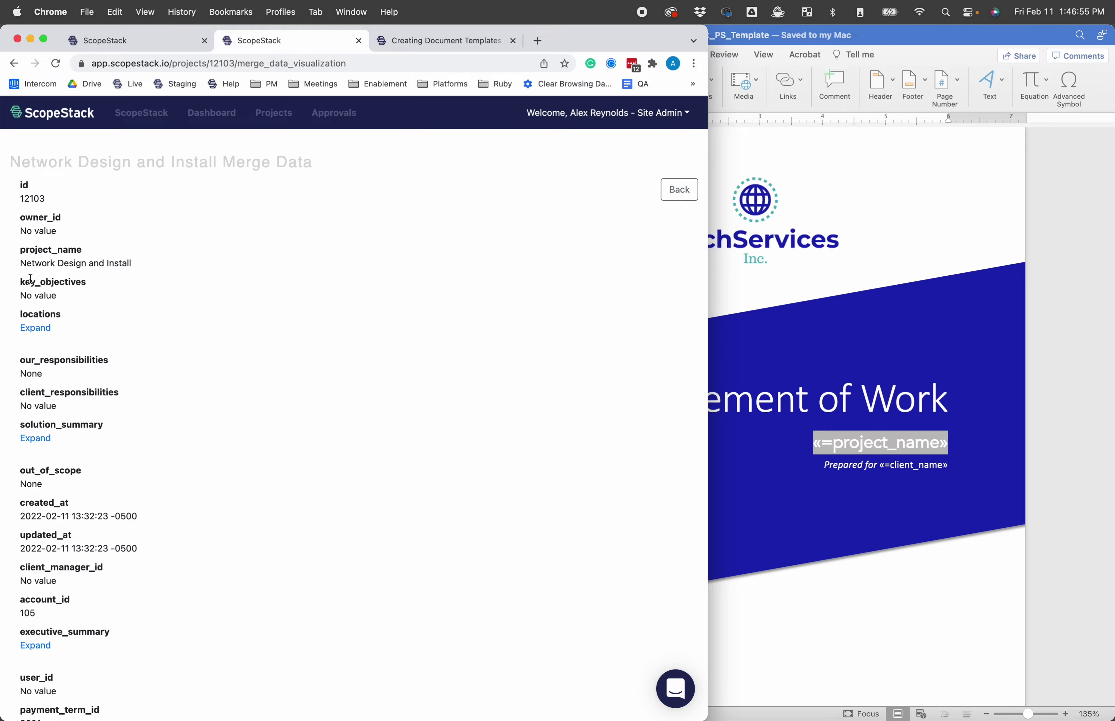
drag(20, 249, 152, 264)
click(49, 267)
click(152, 269)
Step: Select the equals sign before project_name in the Word template's cover page merge field
click(877, 395)
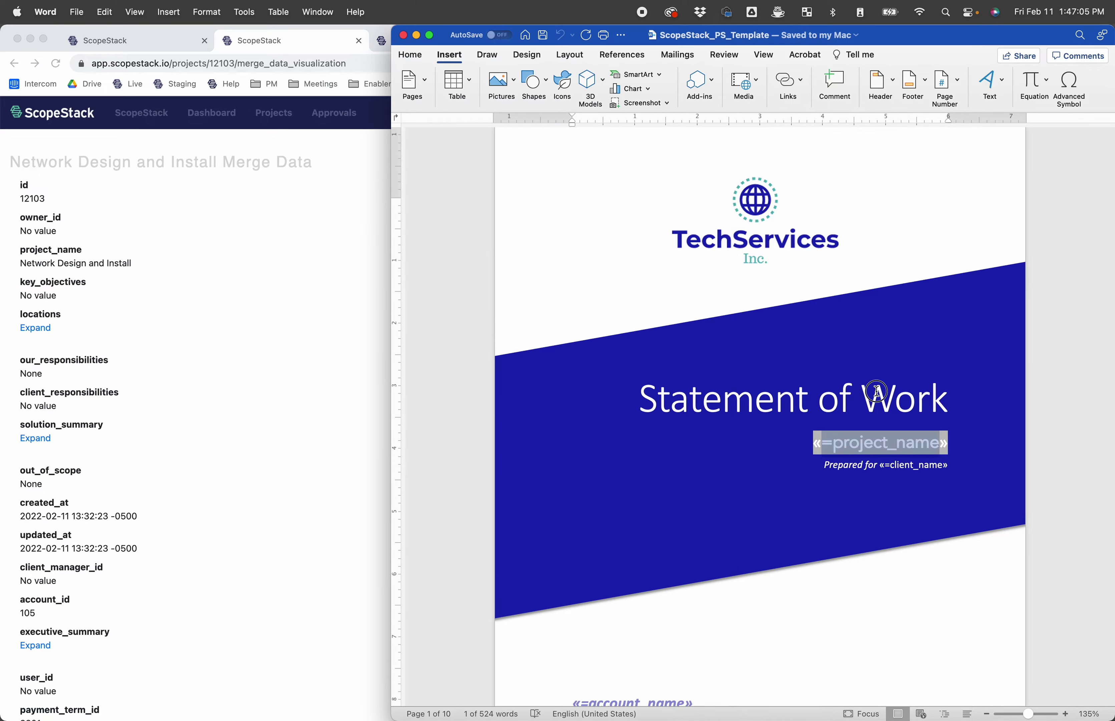
click(832, 447)
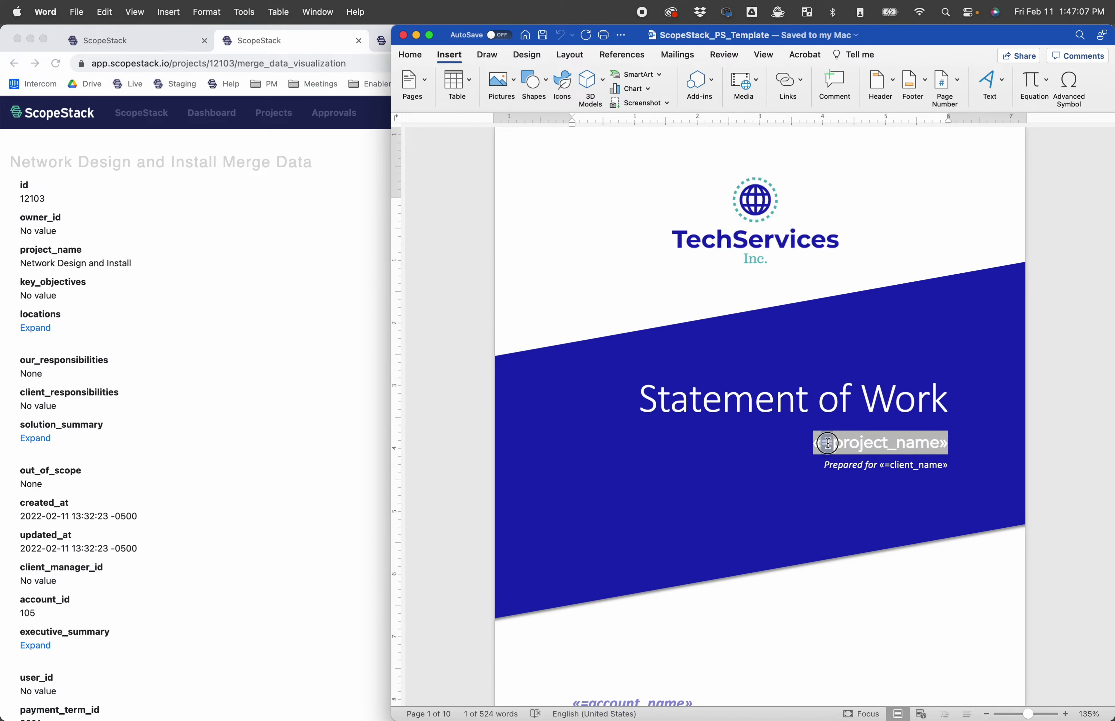
click(834, 443)
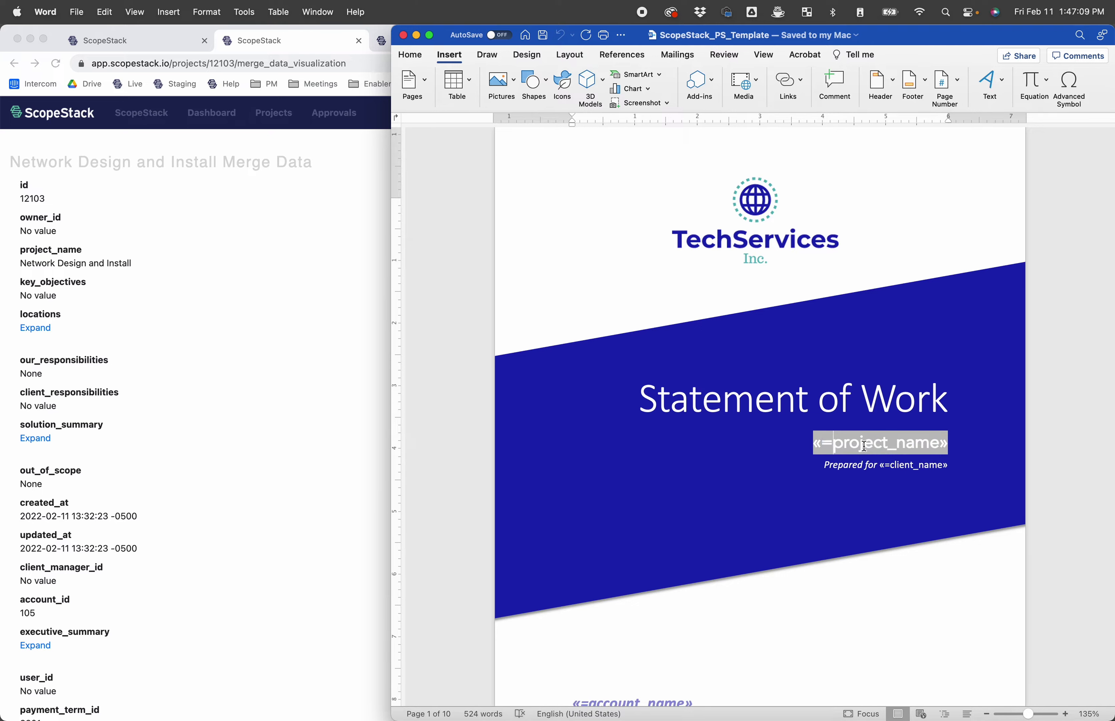
drag(825, 445, 833, 444)
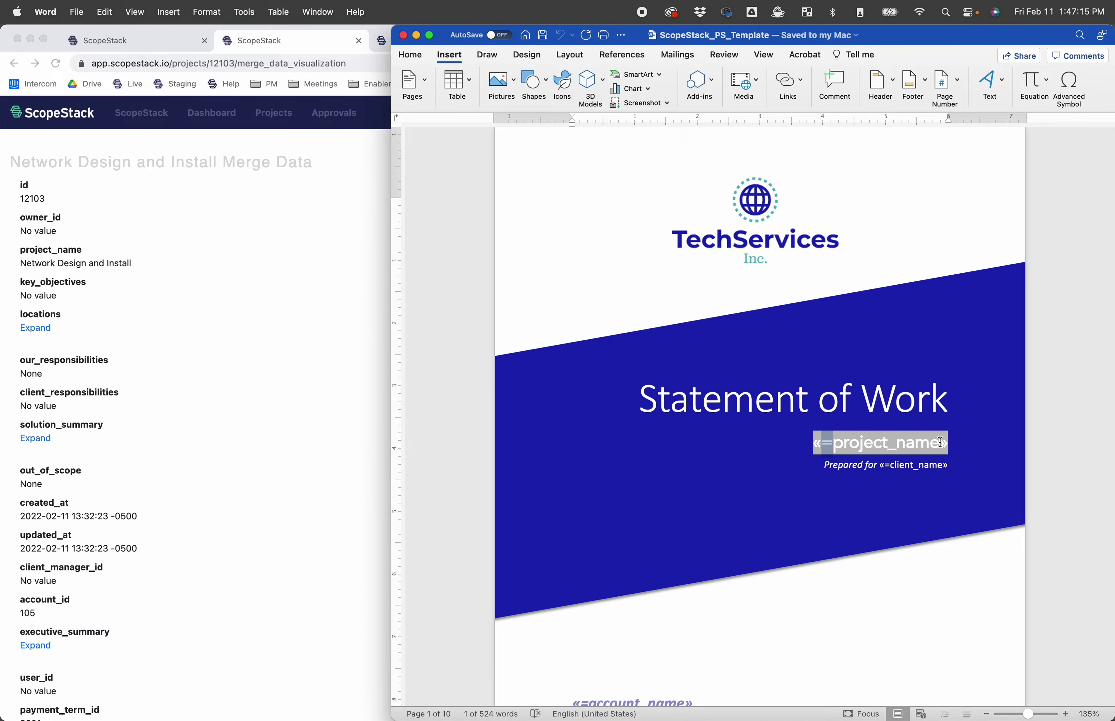
Step: Show the account and sales executive merge fields on the Word cover page, and narrow the browser window to reveal them beside the merge data
scroll(823, 450, down, 3)
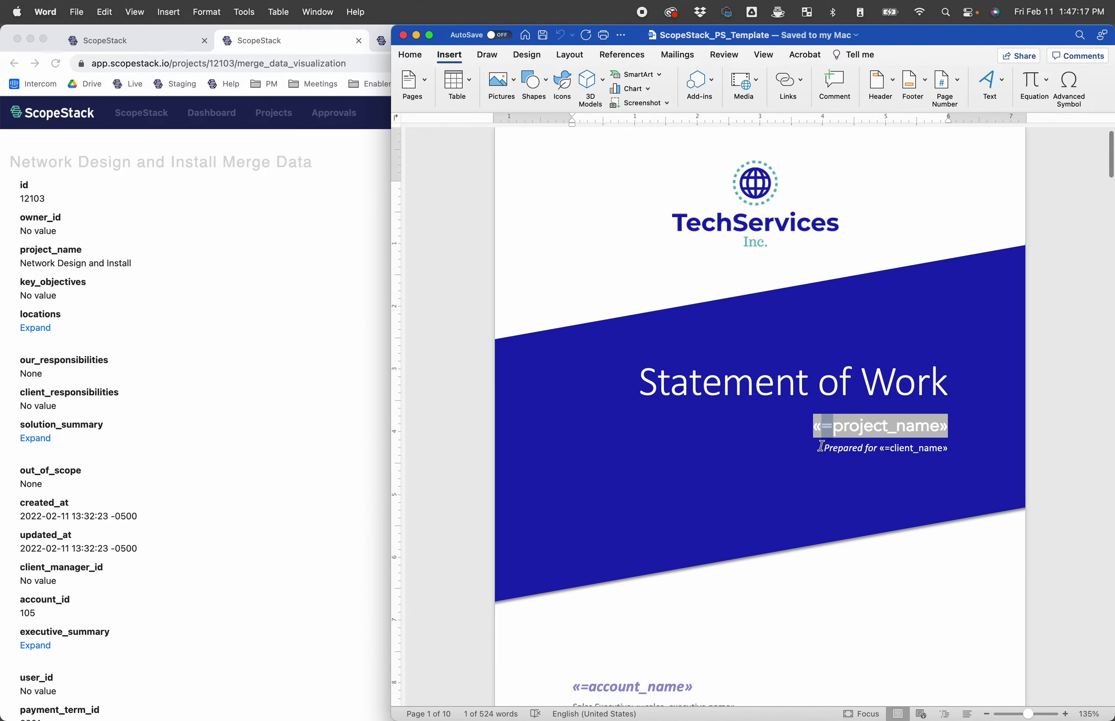
scroll(733, 624, down, 3)
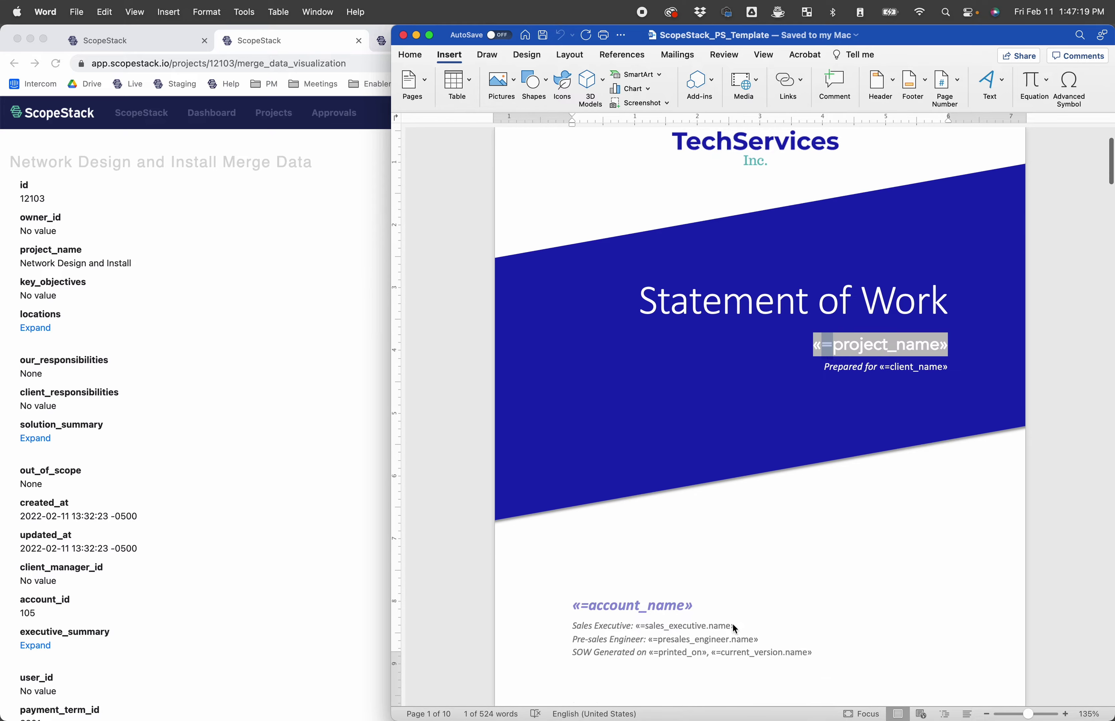
click(734, 563)
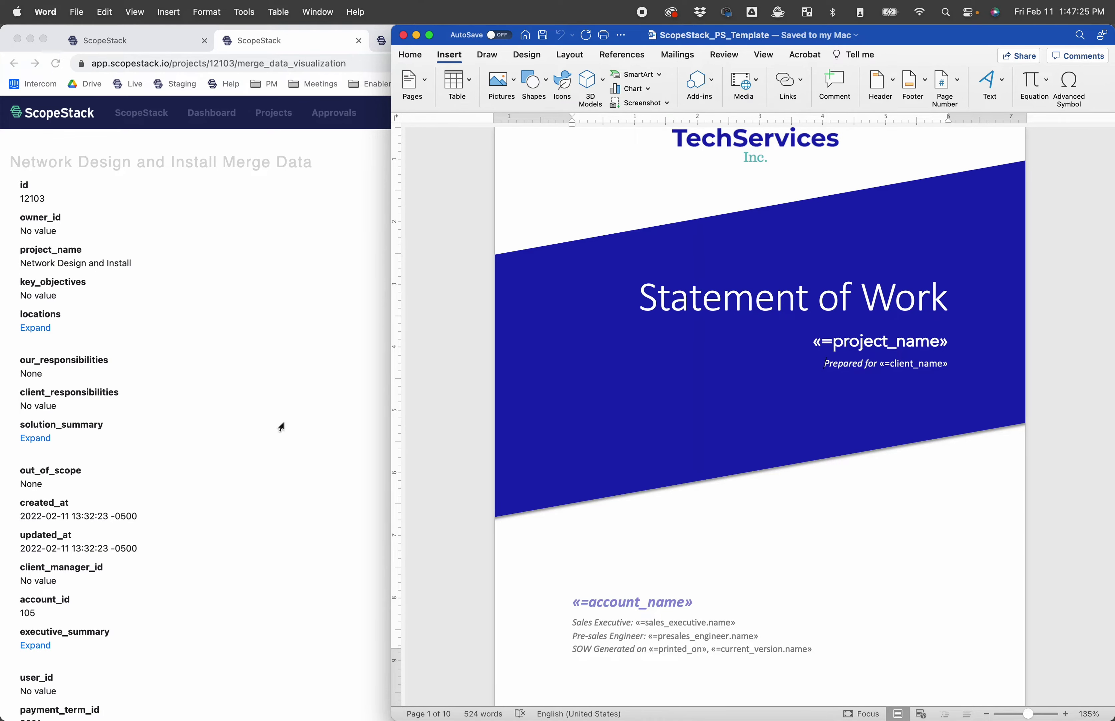
click(69, 323)
click(925, 382)
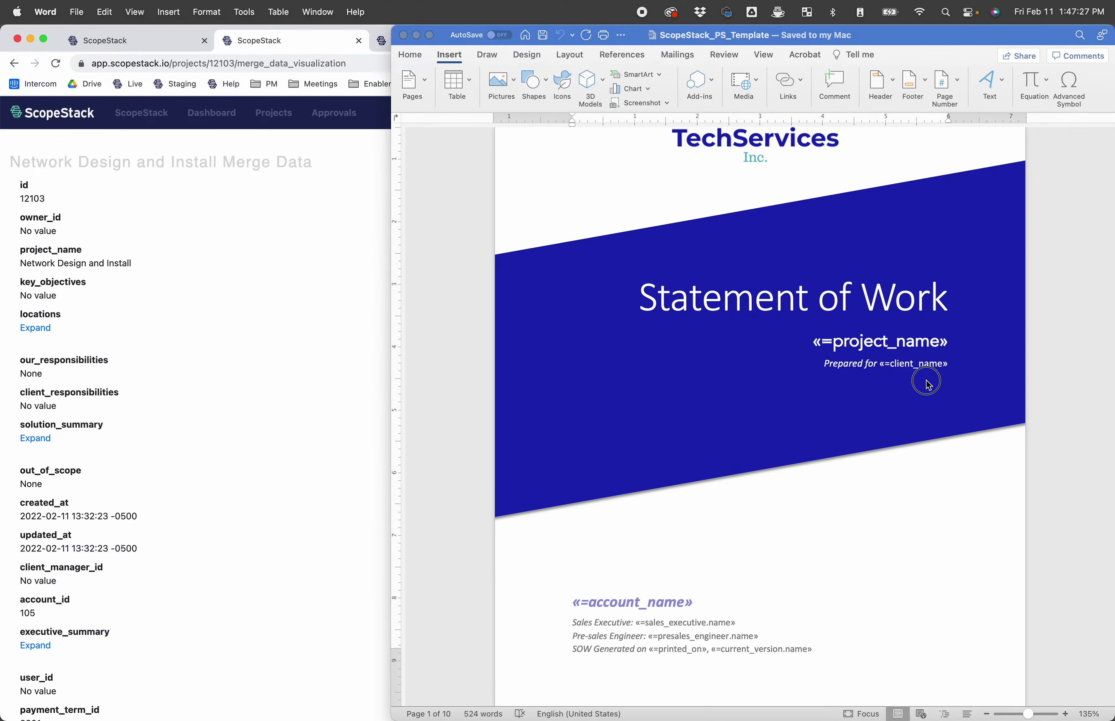
click(244, 401)
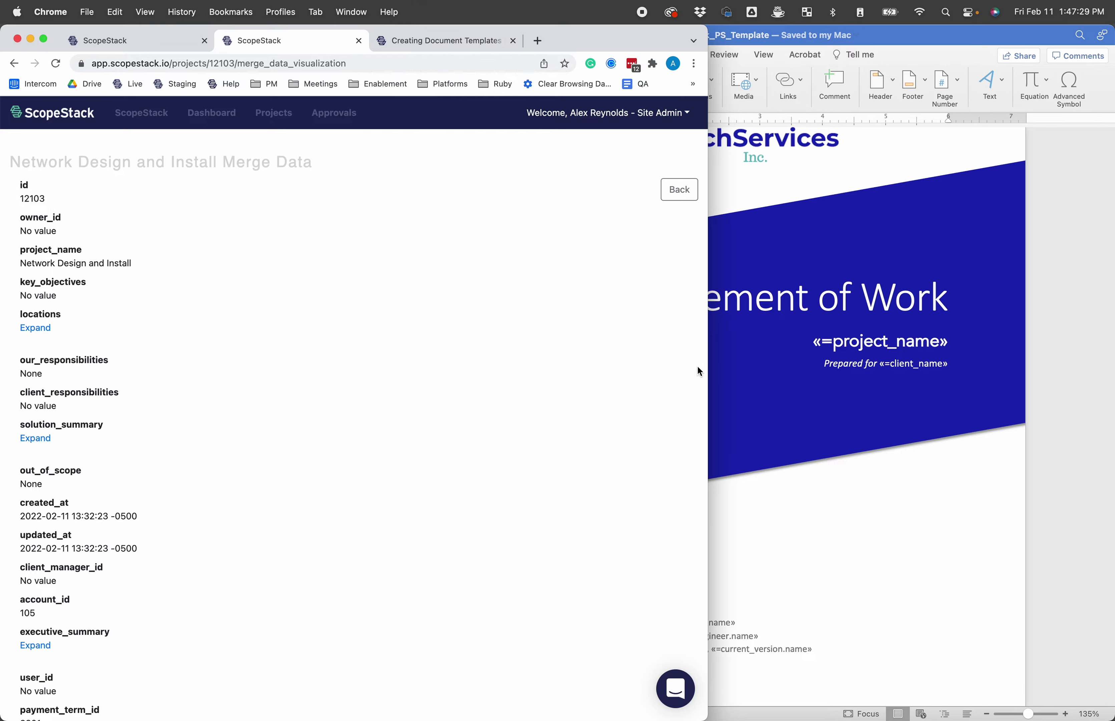
drag(707, 358, 562, 371)
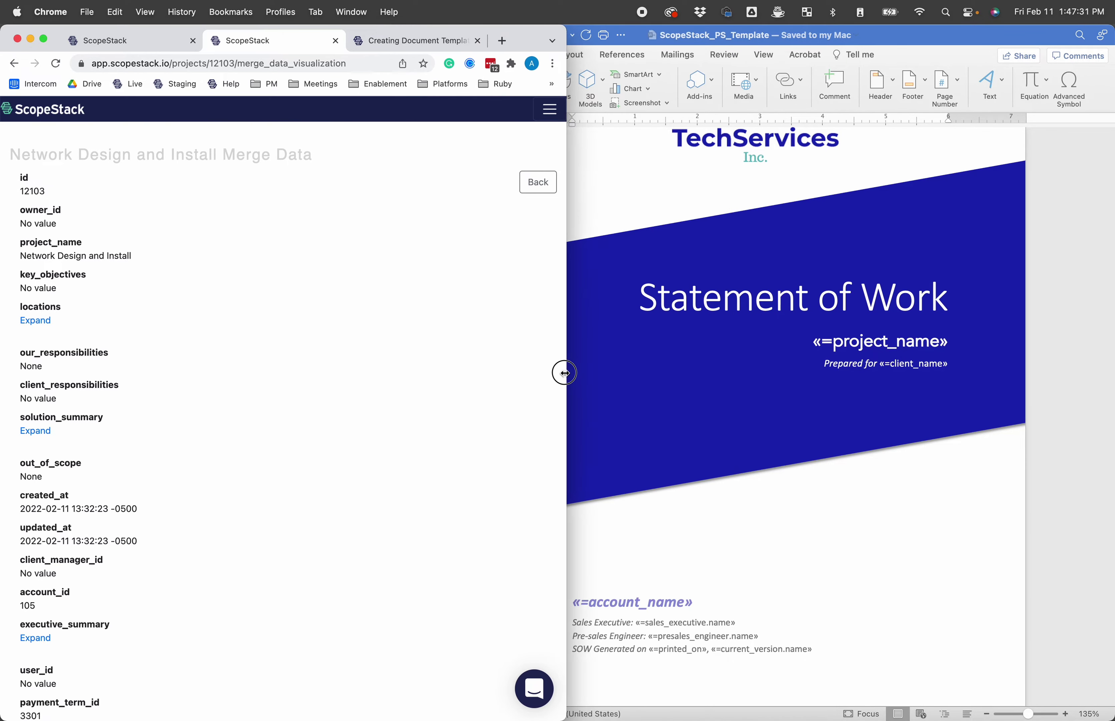
click(450, 373)
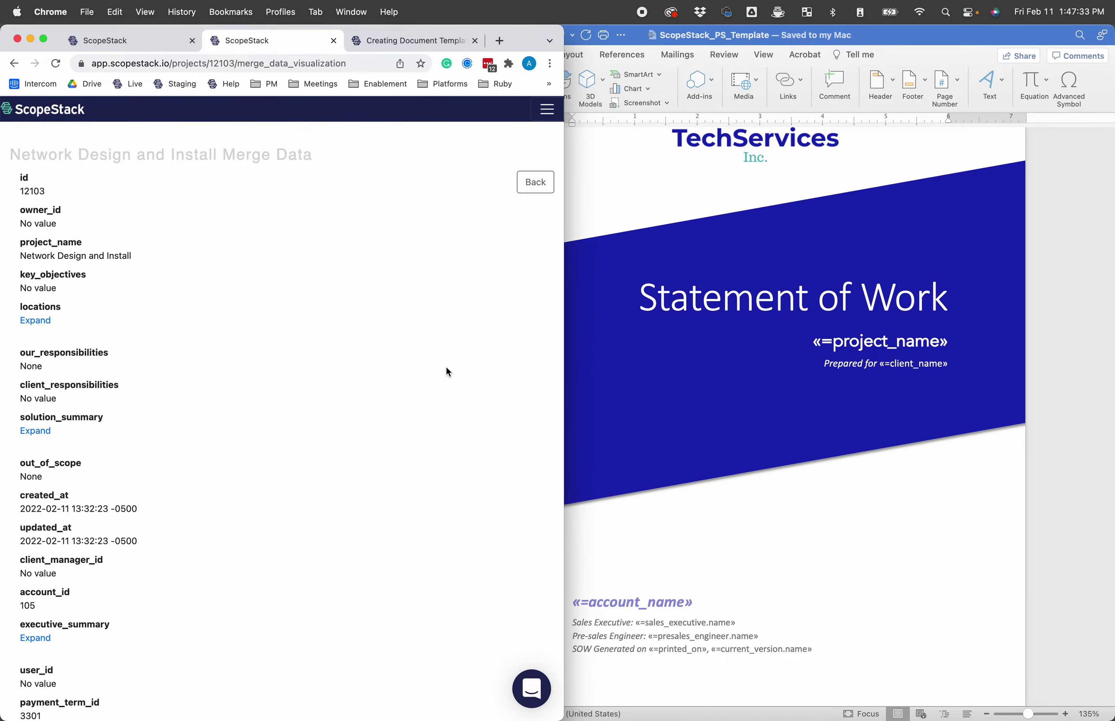
Step: Search the merge data page for "sales_exe" and go to the second match
key(super+f)
text(sals)
key(BackSpace)
text(s)
key(BackSpace)
text(es_exe)
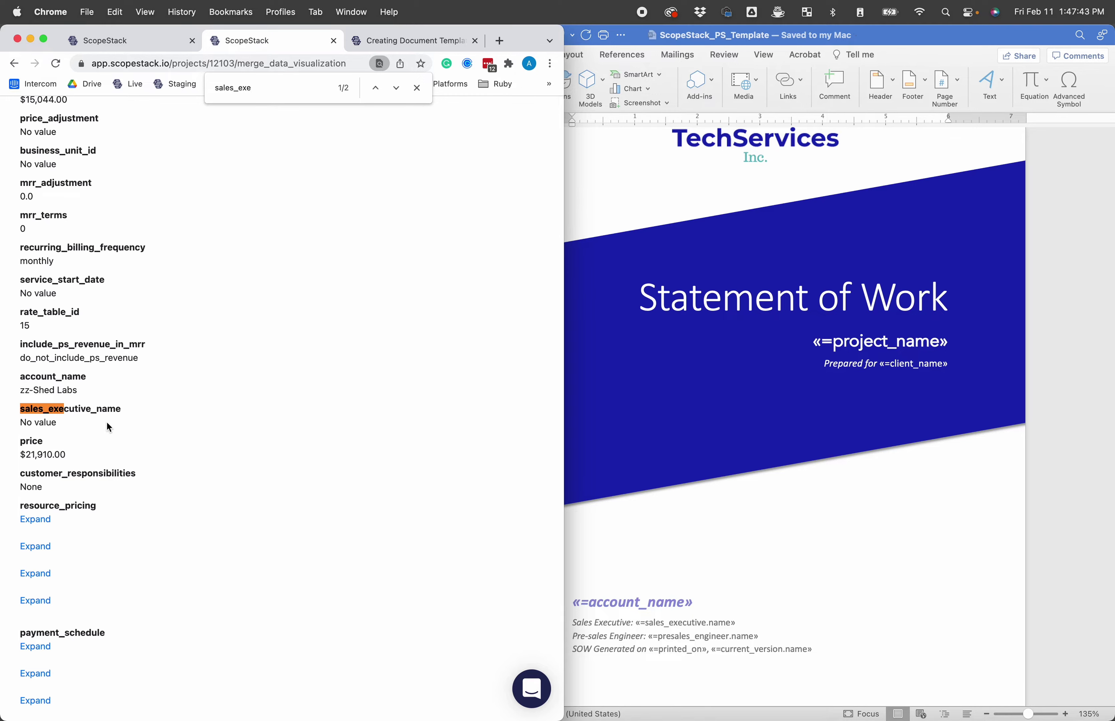
click(397, 88)
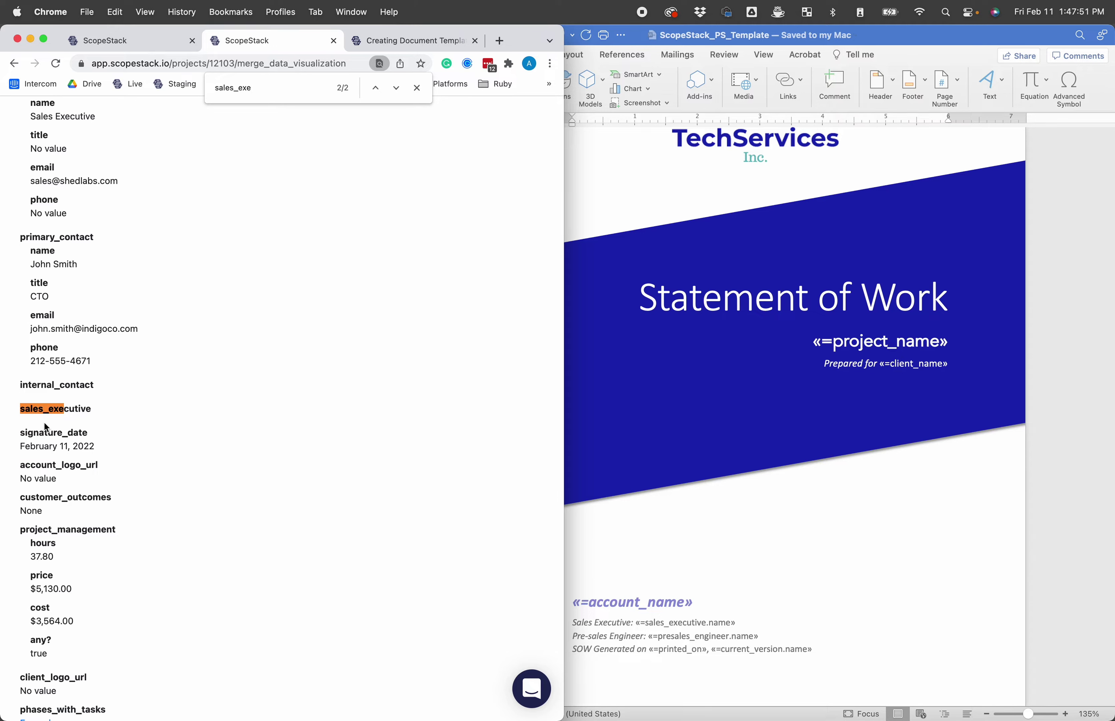
Step: Compare the template's sales executive and pre-sales engineer merge fields with the nested contact entries in the project's merge data
click(764, 573)
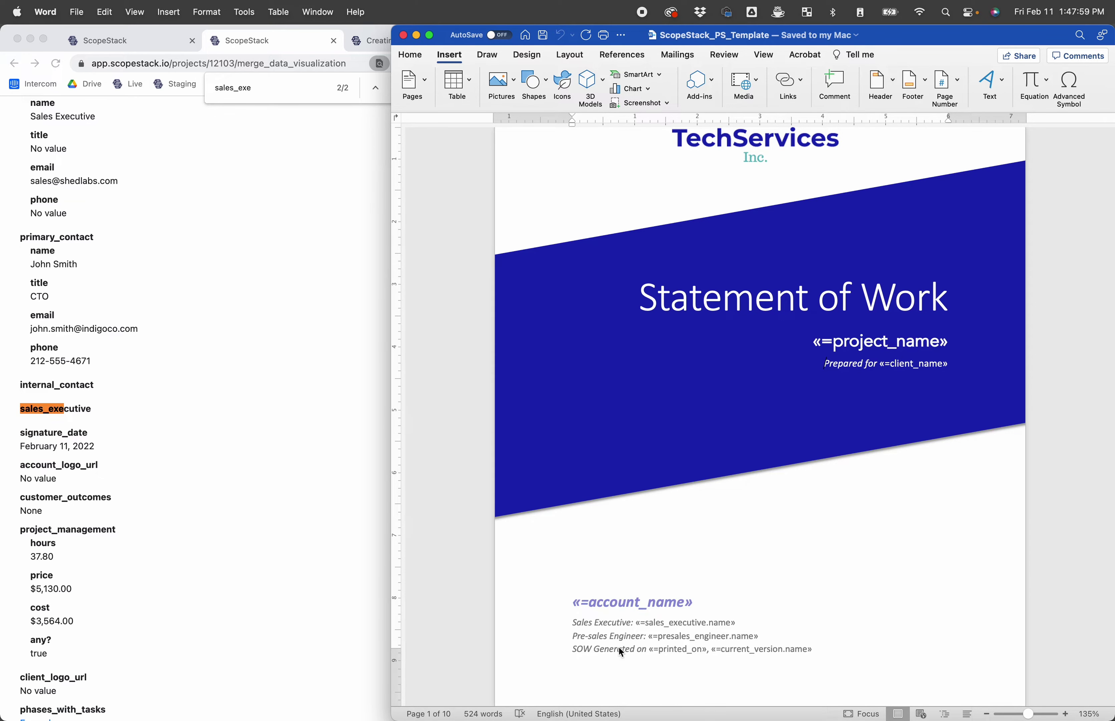
click(99, 418)
scroll(102, 421, down, 6)
scroll(103, 423, down, 10)
scroll(103, 423, up, 12)
scroll(100, 419, up, 7)
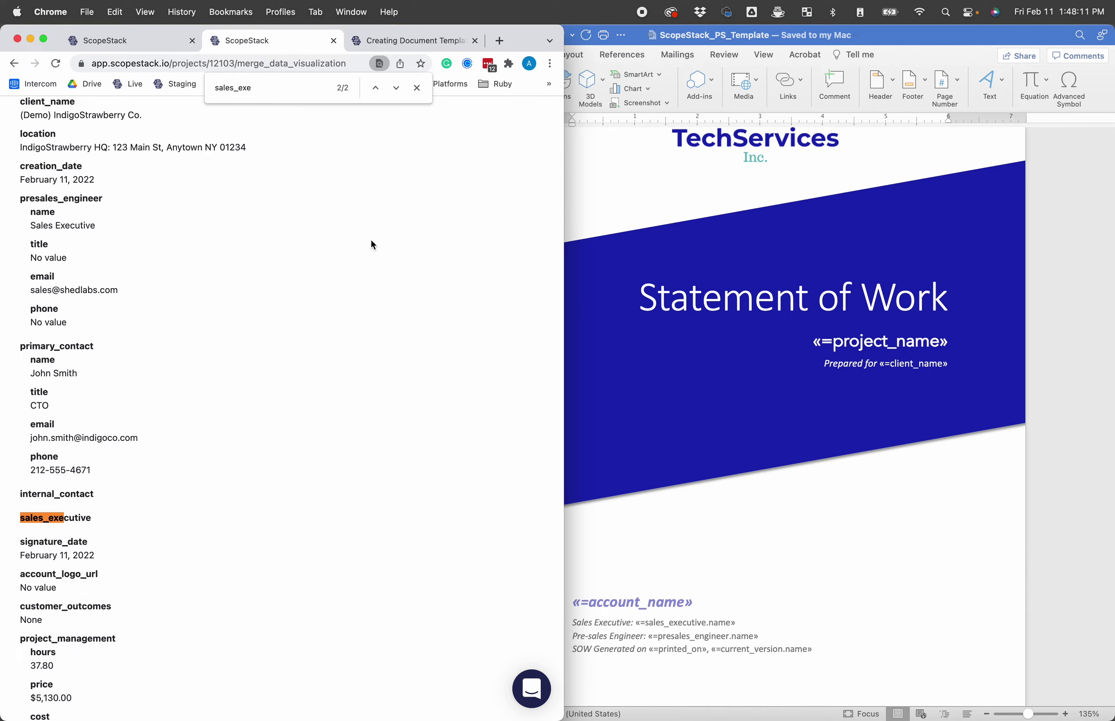
Step: Close the page search in the project's merge data and compare the data with the merge fields on the Word cover page
click(875, 445)
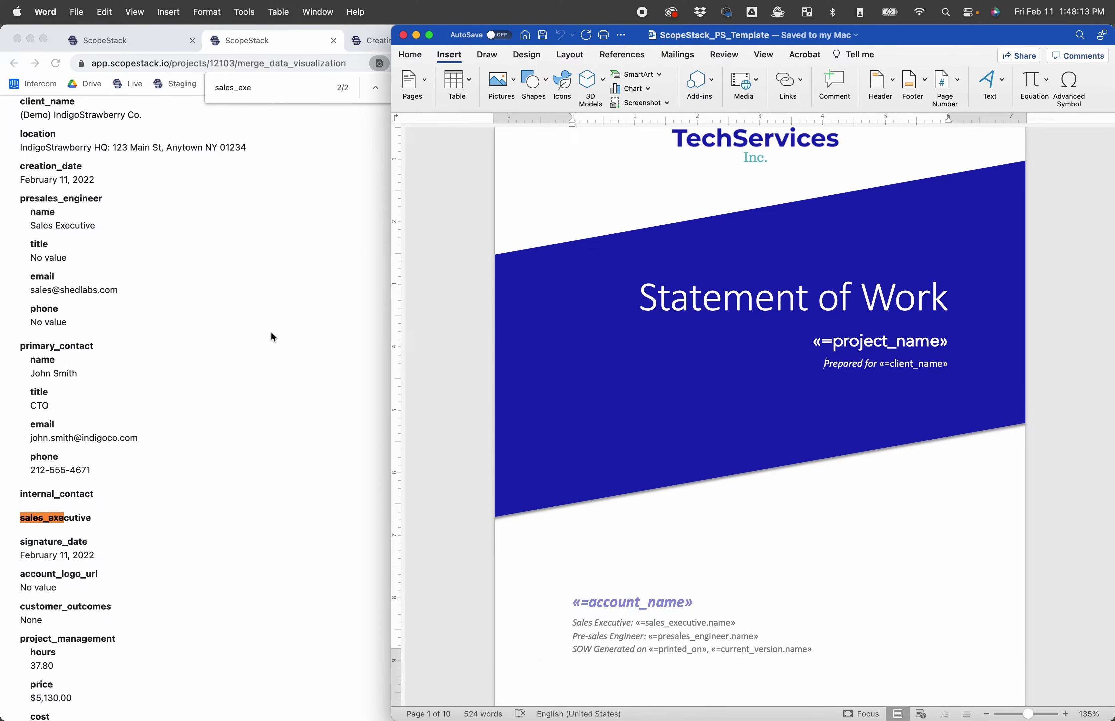
click(274, 334)
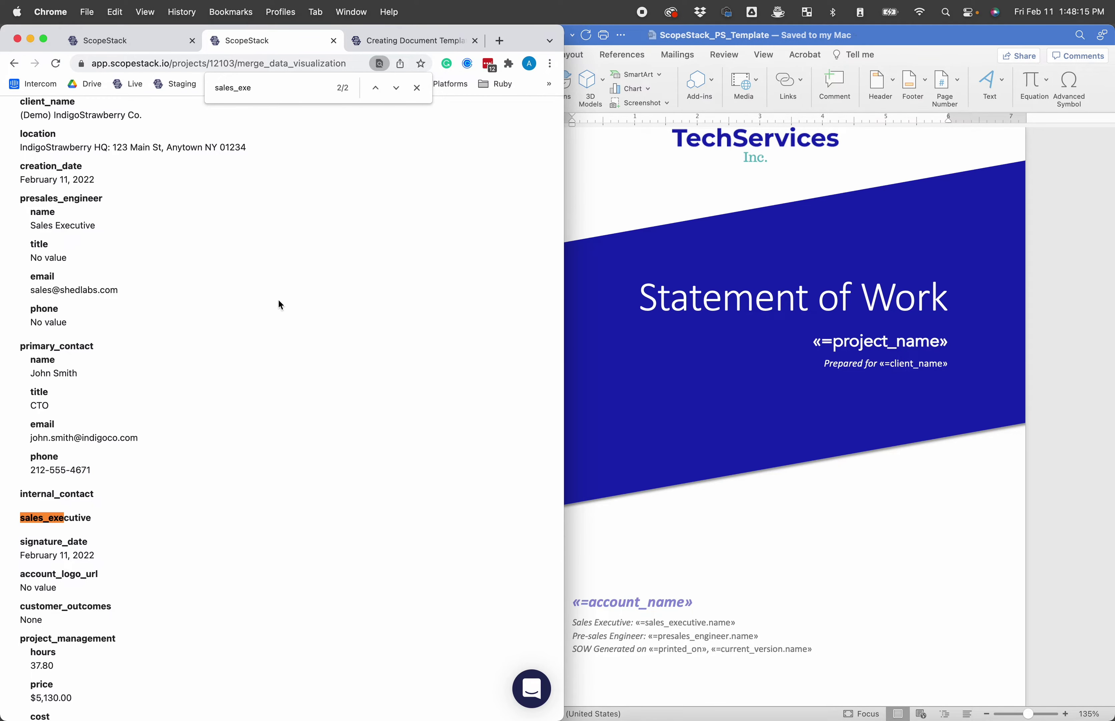
click(416, 87)
click(657, 645)
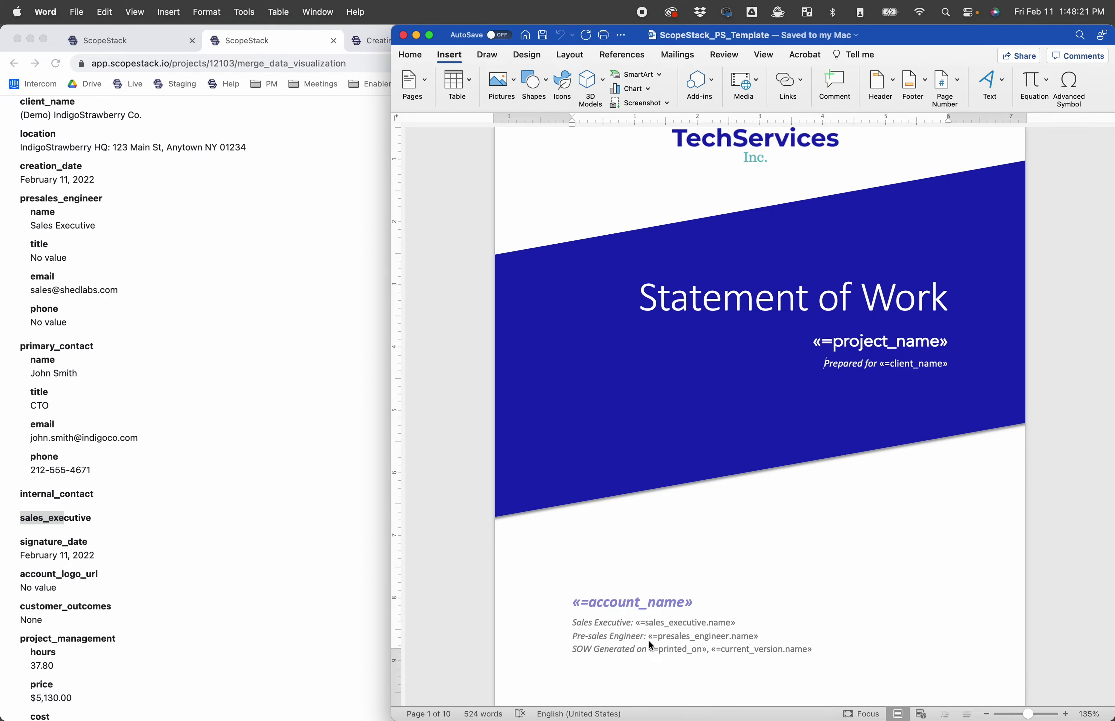
click(345, 527)
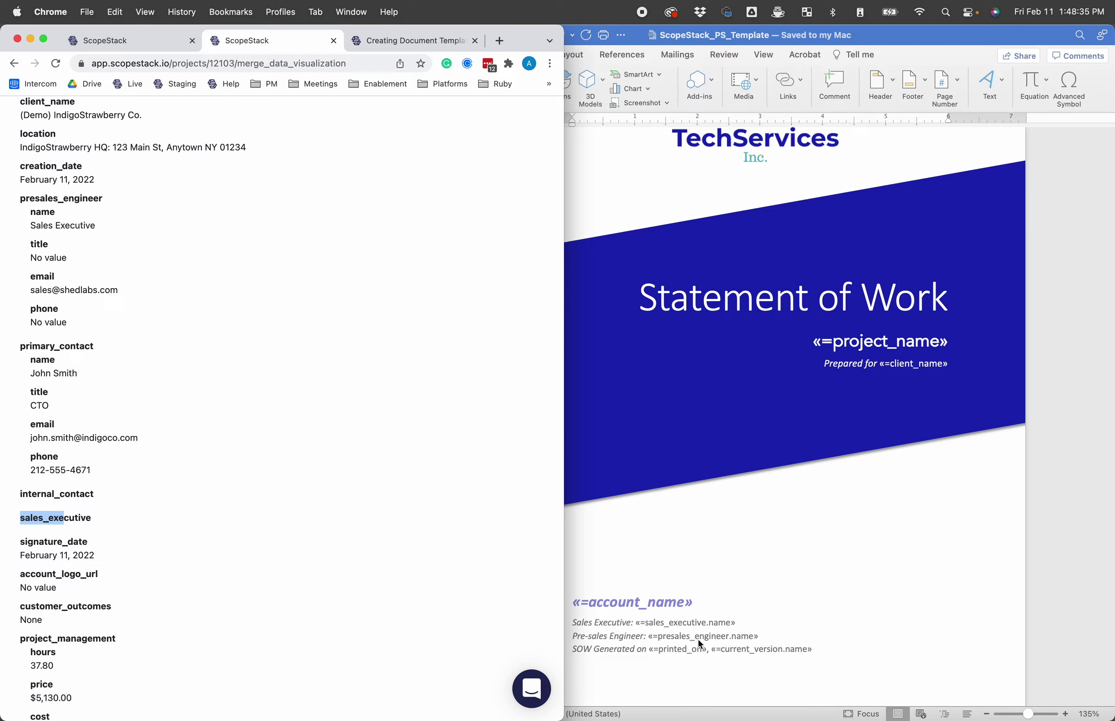
click(395, 455)
Step: Highlight the presales_engineer key and its nested name key in the project's merge data
drag(18, 199, 105, 199)
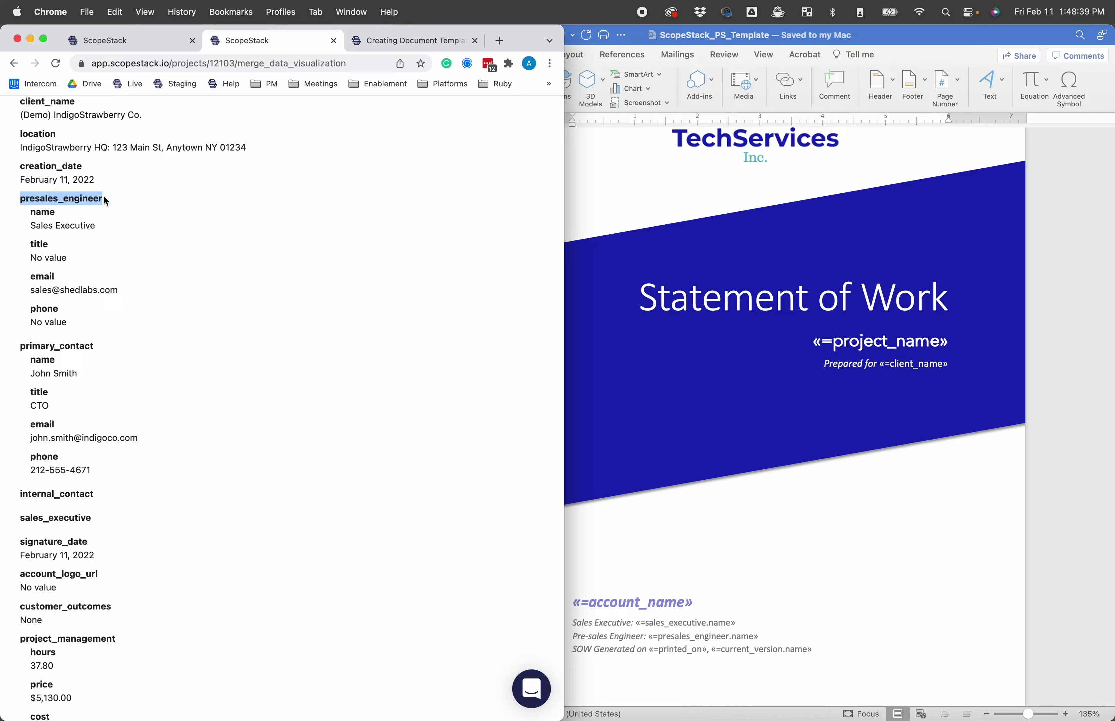
click(43, 201)
drag(19, 199, 106, 198)
click(40, 210)
drag(30, 215, 37, 293)
click(55, 278)
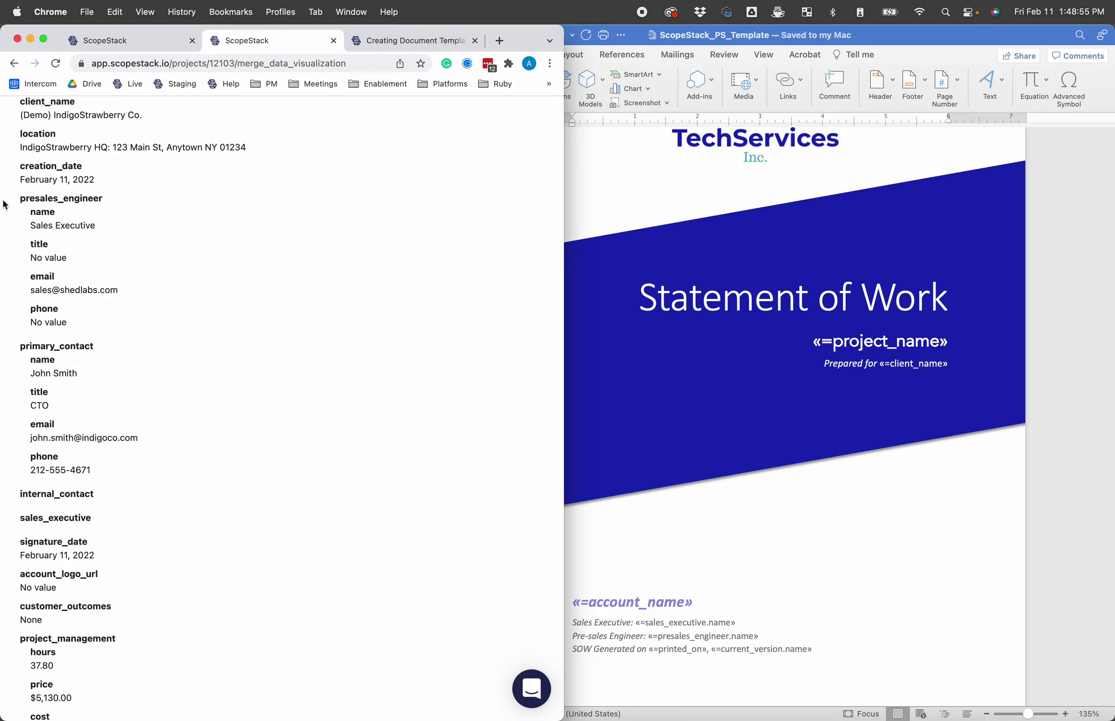
drag(13, 200, 118, 204)
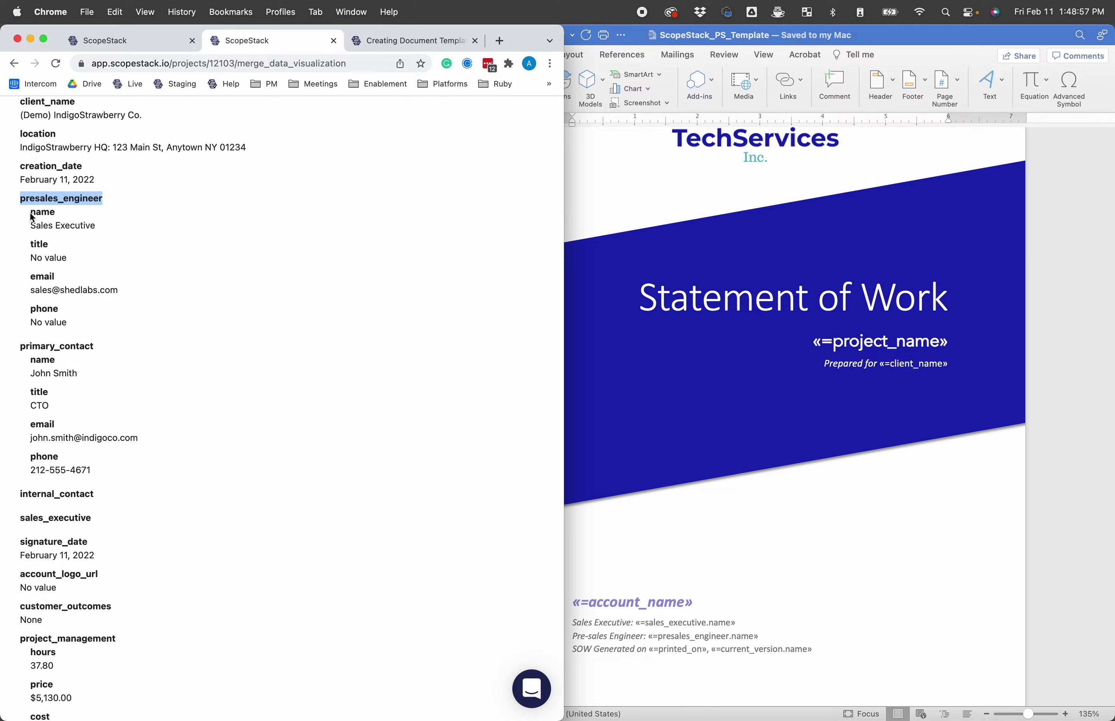
drag(29, 215, 75, 214)
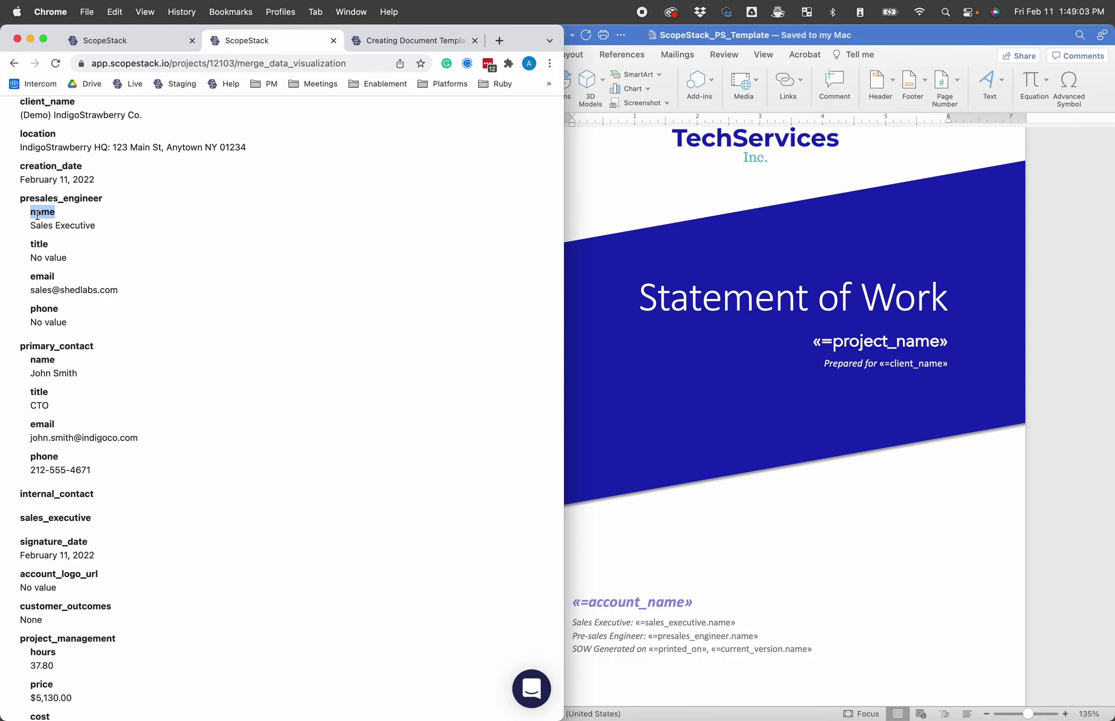
Step: Highlight the presales_engineer entry together with its nested name value, then return toward the beginning of the merge data
drag(17, 198, 143, 255)
click(118, 227)
drag(34, 223, 133, 238)
click(134, 242)
scroll(399, 415, up, 15)
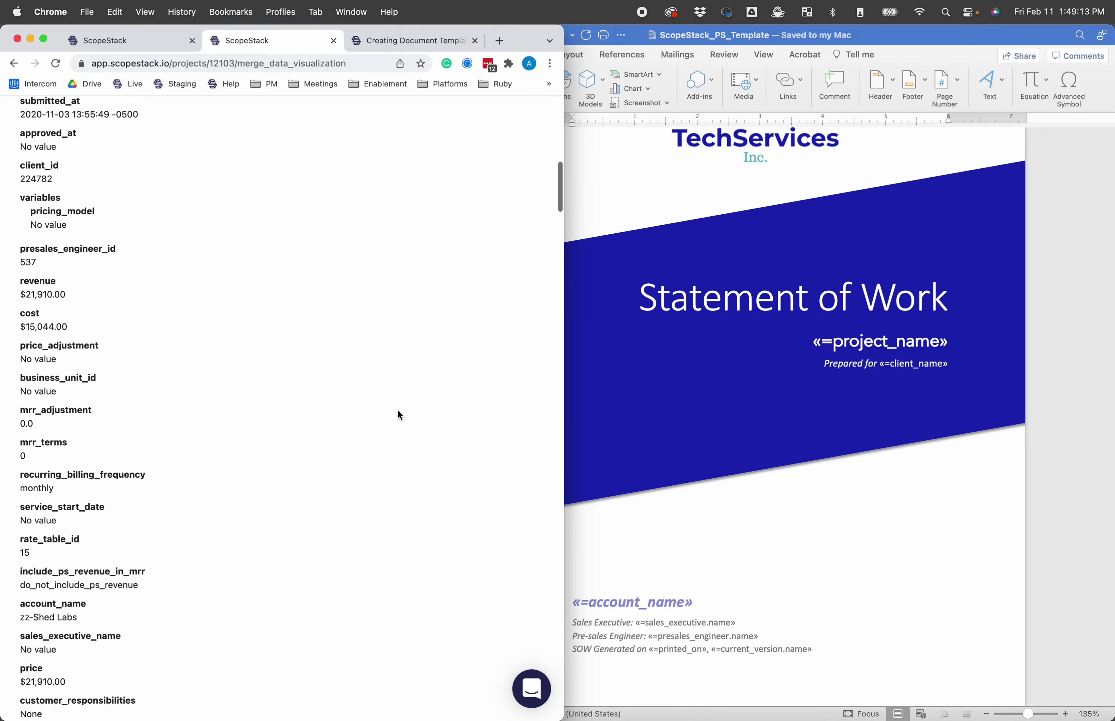
Step: Widen the browser window and open the Network Design and Install project from the ScopeStack project list
click(154, 43)
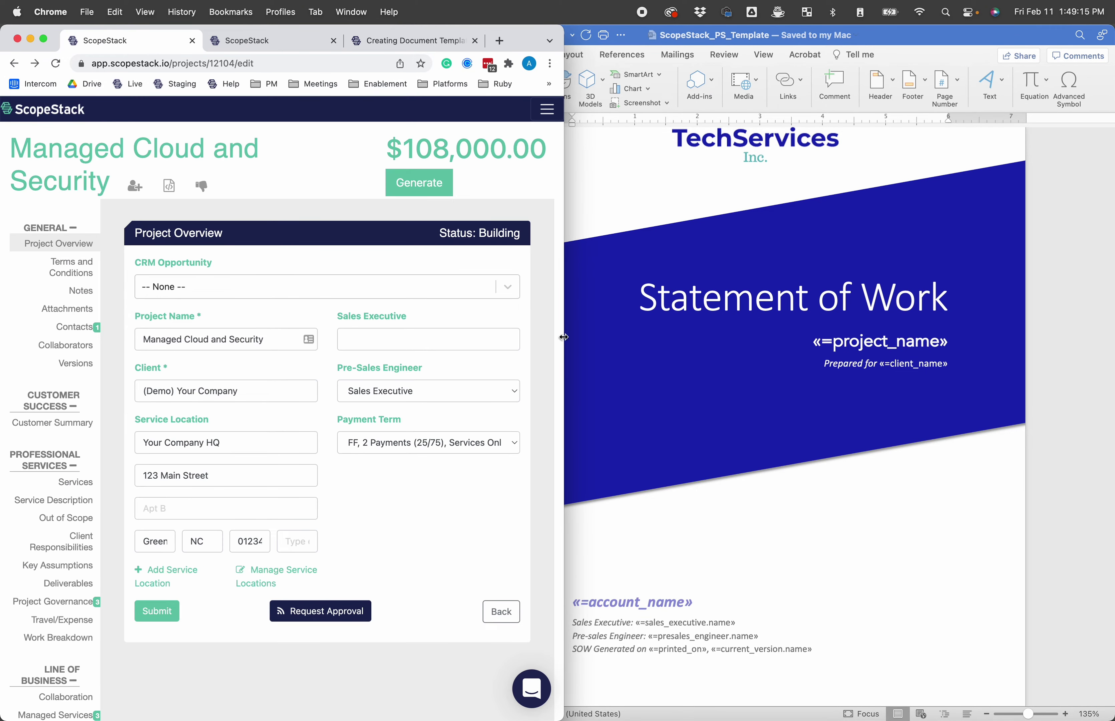
drag(566, 331, 706, 351)
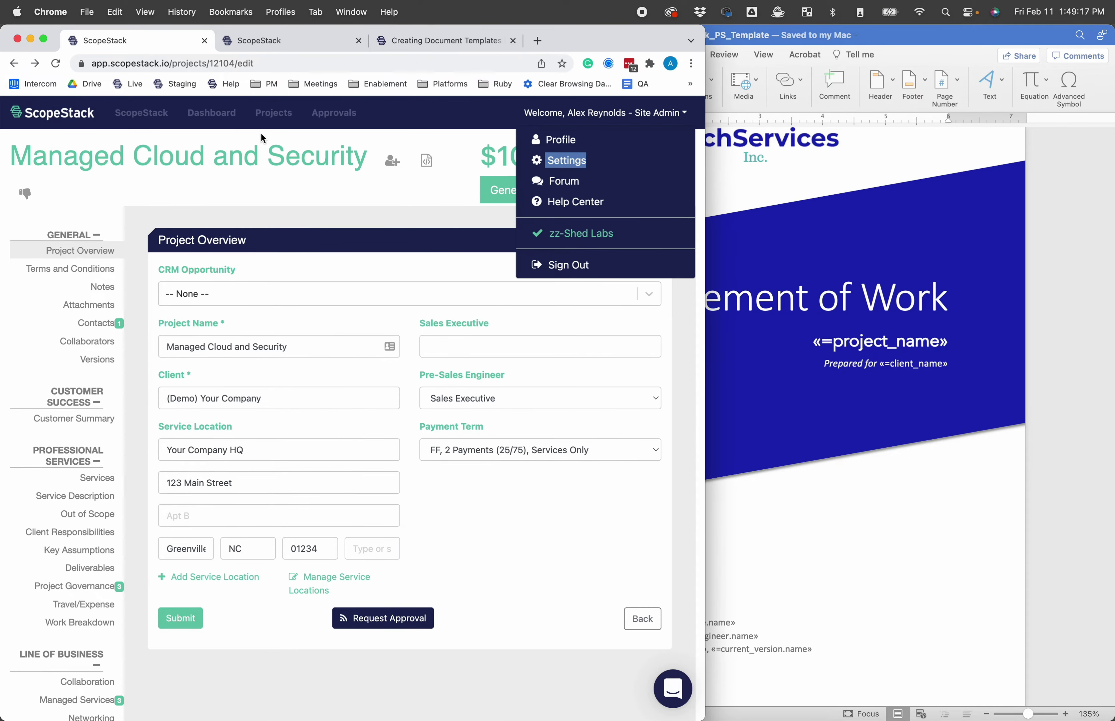
click(273, 113)
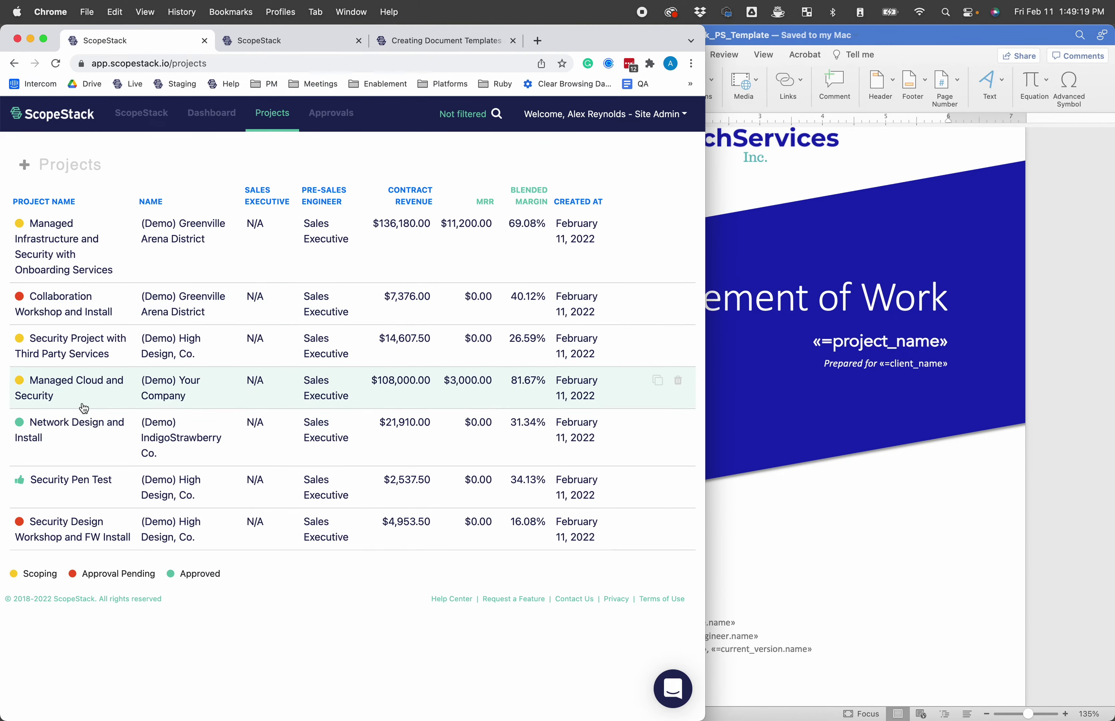
click(75, 434)
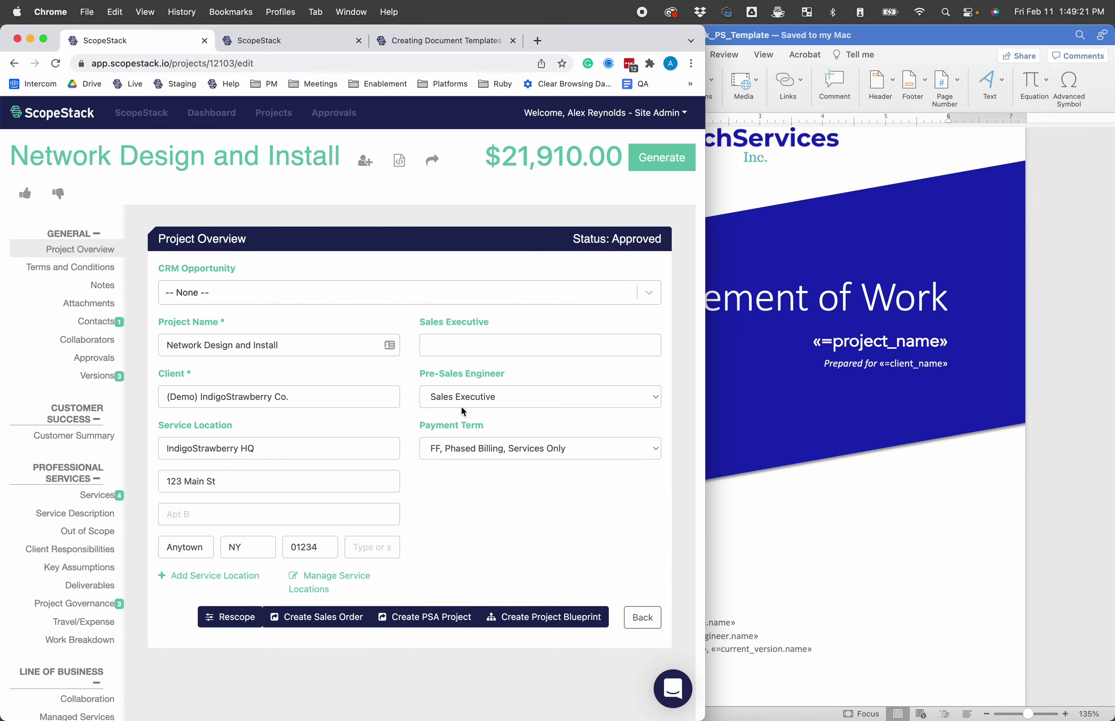
Step: Show the available Pre-Sales Engineer choices in the project overview, keep the current selection, and widen the browser window further
click(461, 396)
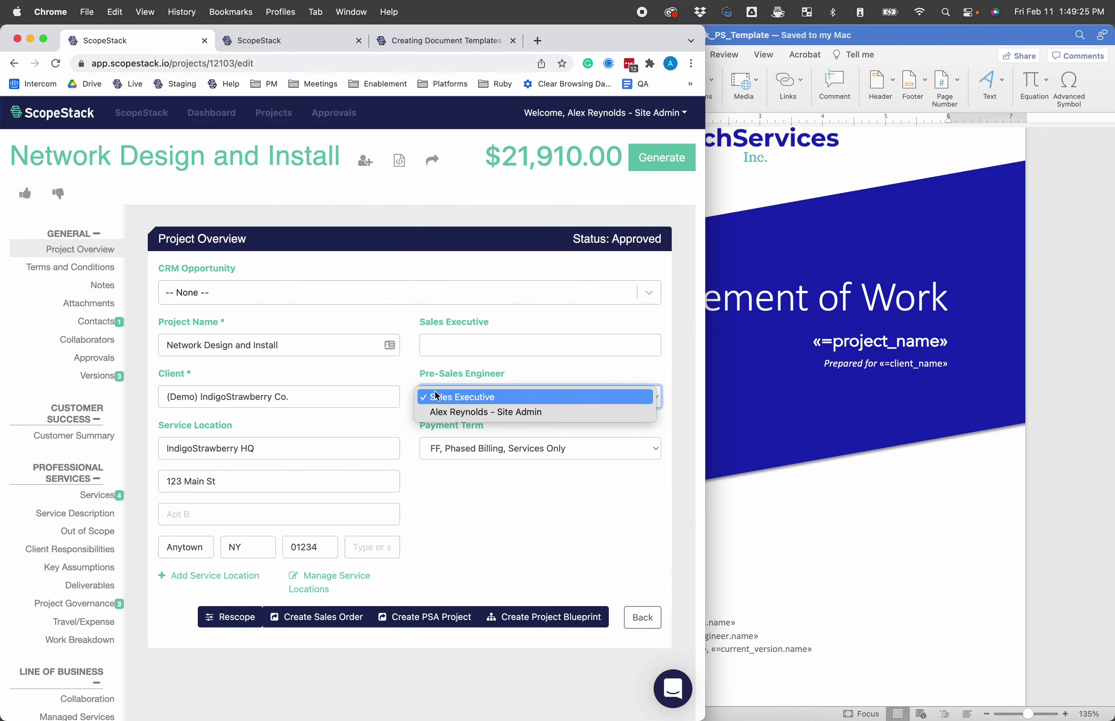
click(445, 370)
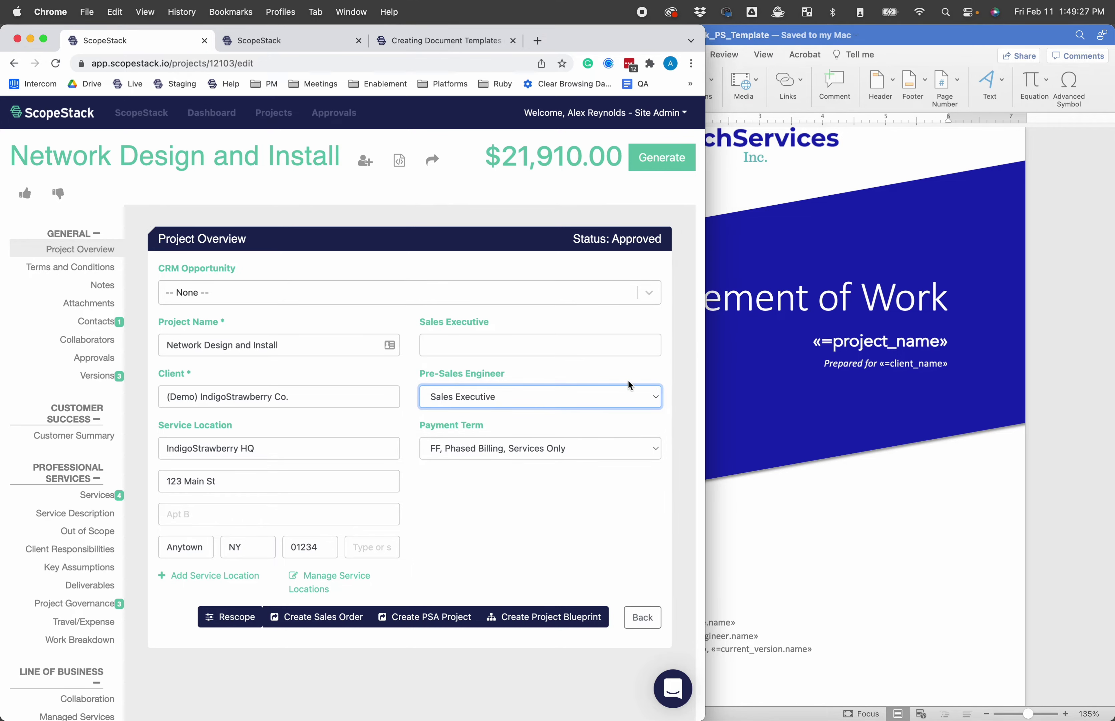
drag(705, 370, 800, 390)
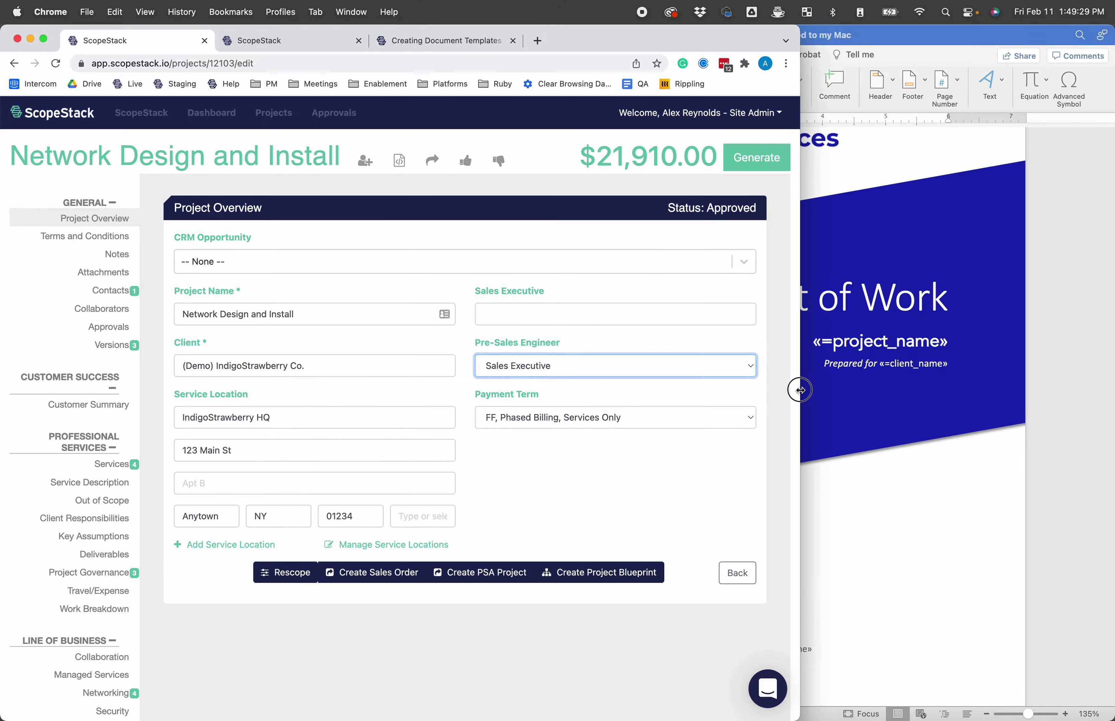
Step: Switch to the Word template and go to its Project Summary page with the locations merge fields
click(876, 414)
scroll(723, 538, down, 2)
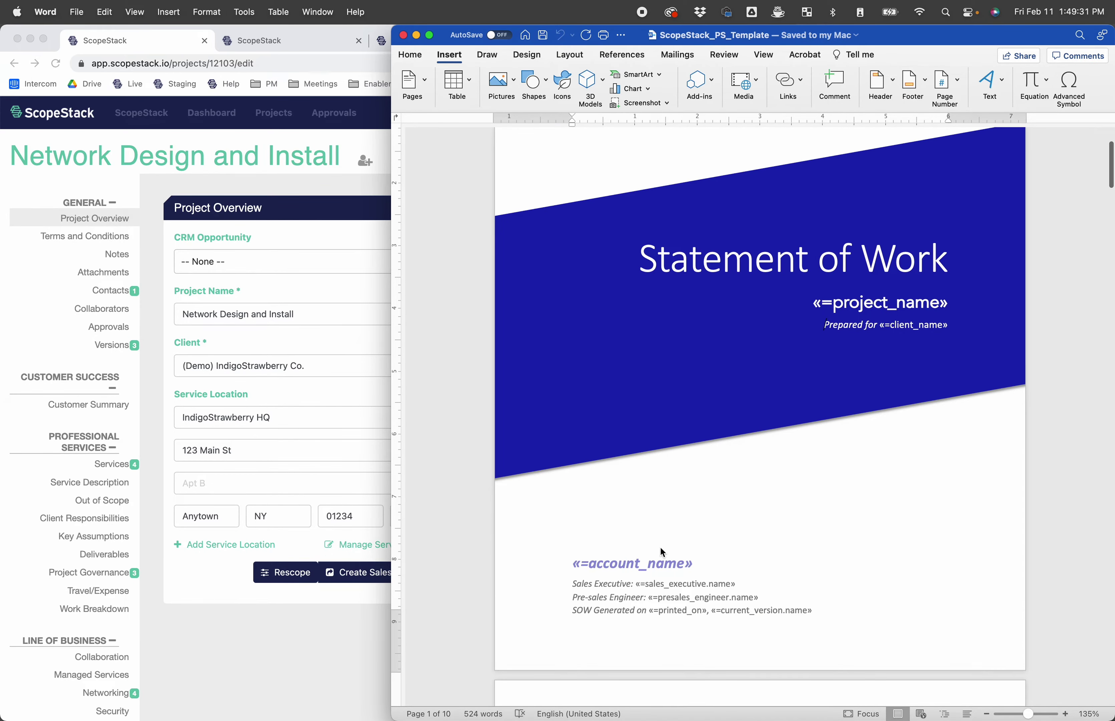
click(304, 667)
click(911, 525)
click(244, 603)
click(1015, 391)
scroll(655, 502, down, 10)
scroll(654, 504, down, 1)
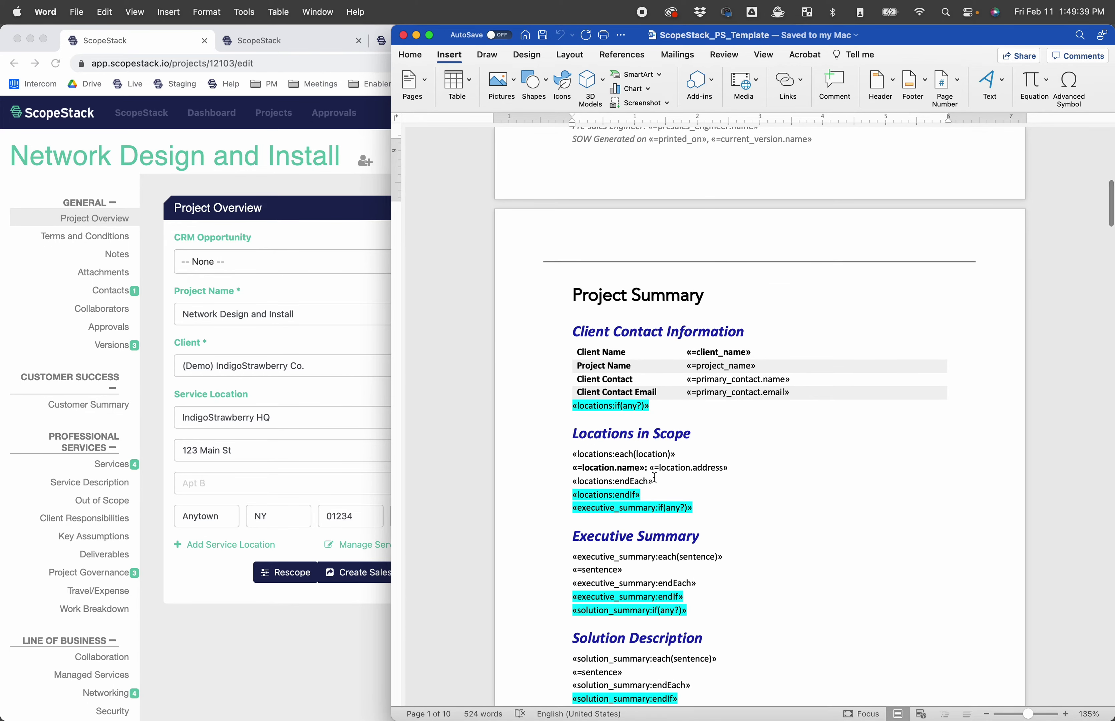
Step: Highlight the Locations in Scope section of the template together with the conditional merge fields around it
drag(692, 505, 553, 416)
click(621, 432)
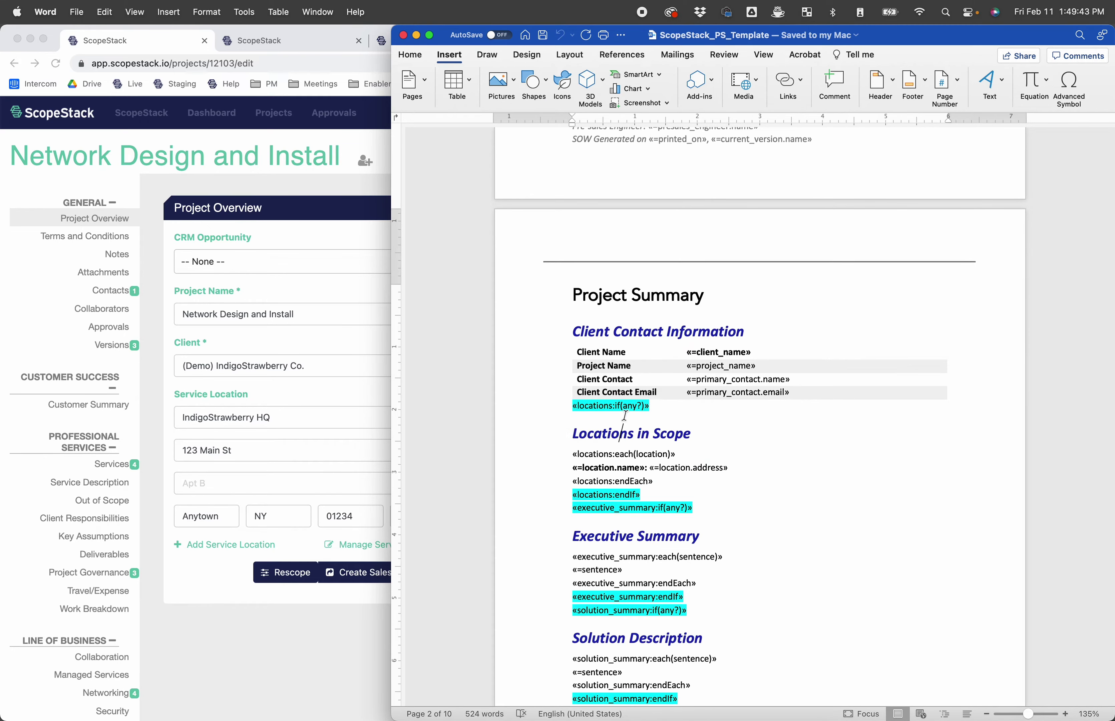
scroll(625, 413, up, 4)
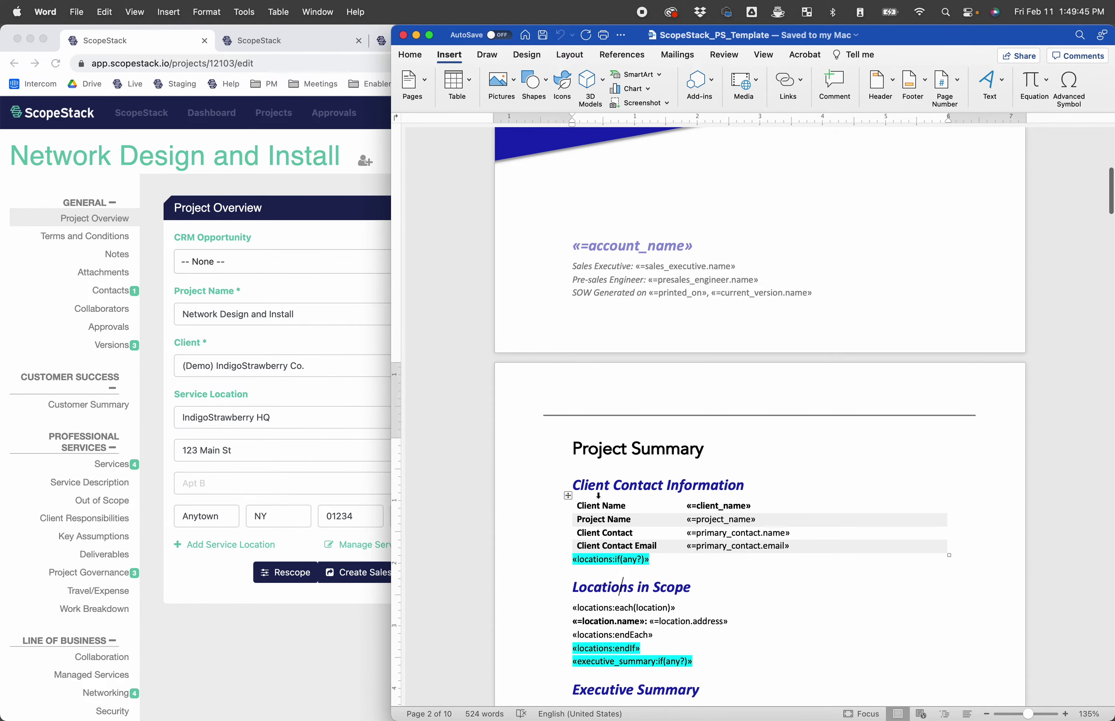
scroll(633, 525, down, 4)
drag(698, 489, 540, 387)
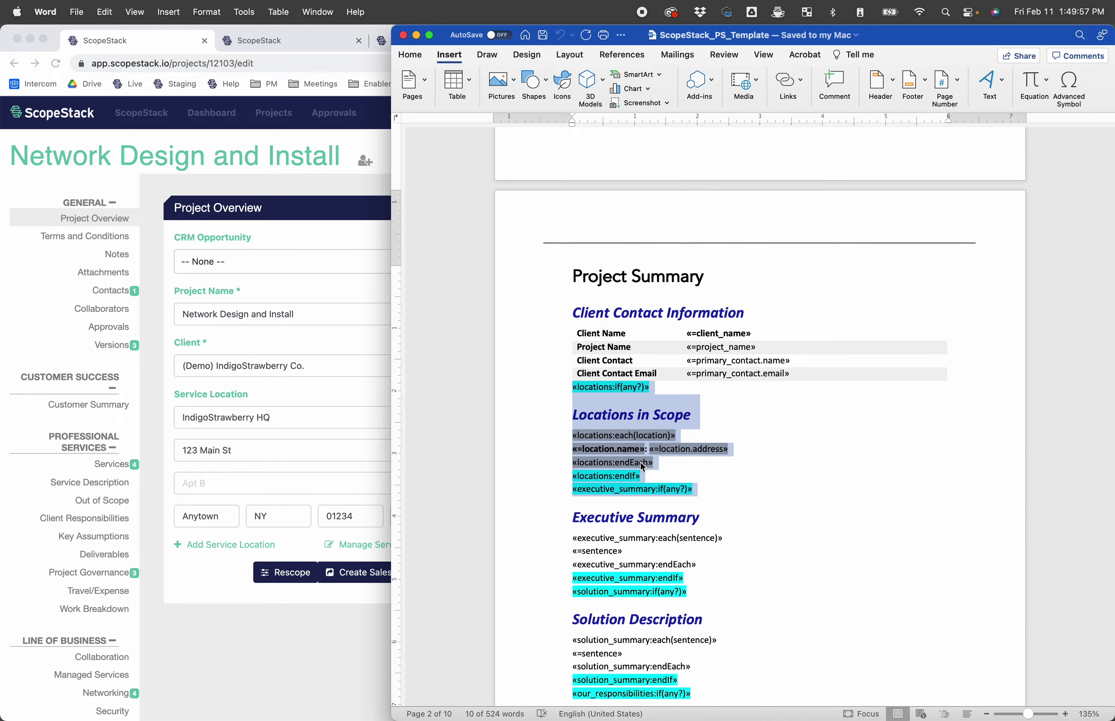
click(612, 388)
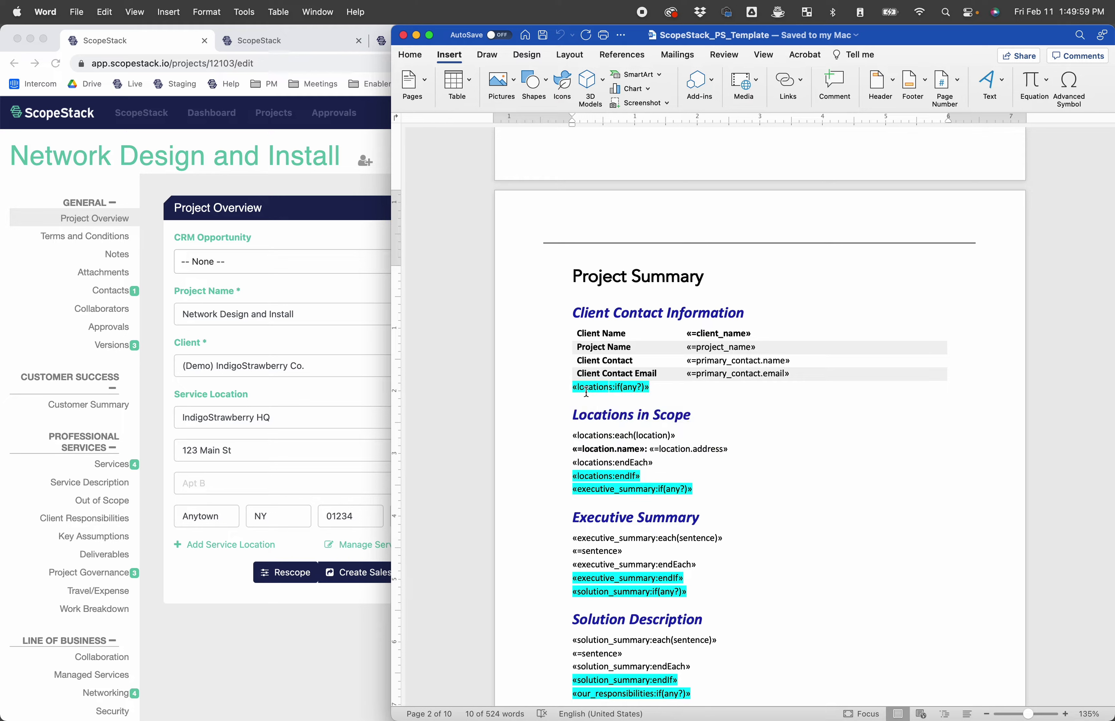
Step: Highlight the locations conditional block from its «locations:if(any?)» field through its «locations:endIf» field, and the opening field by itself
drag(572, 388, 681, 472)
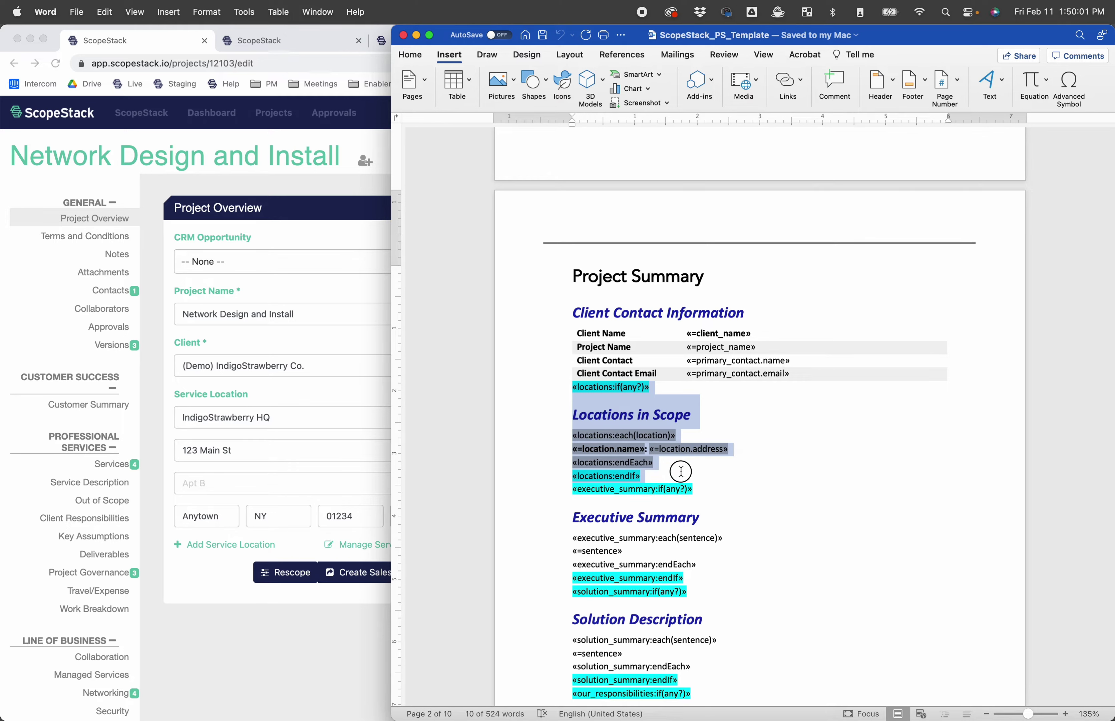
click(592, 395)
drag(569, 388, 651, 386)
click(651, 387)
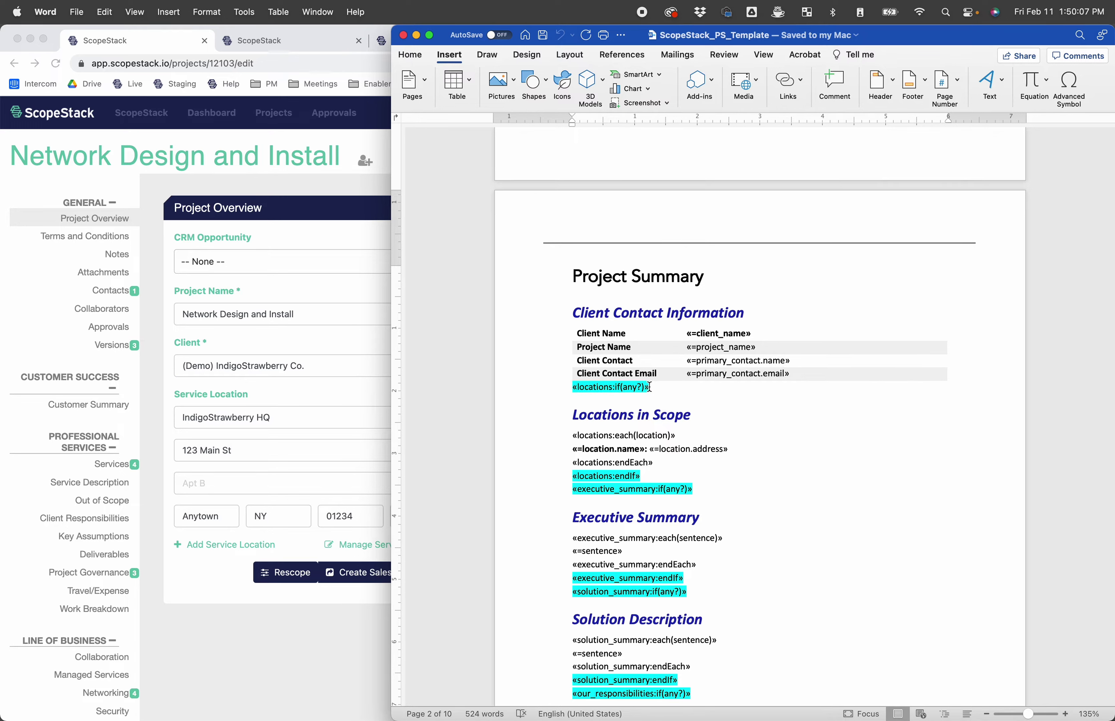
drag(674, 470, 644, 398)
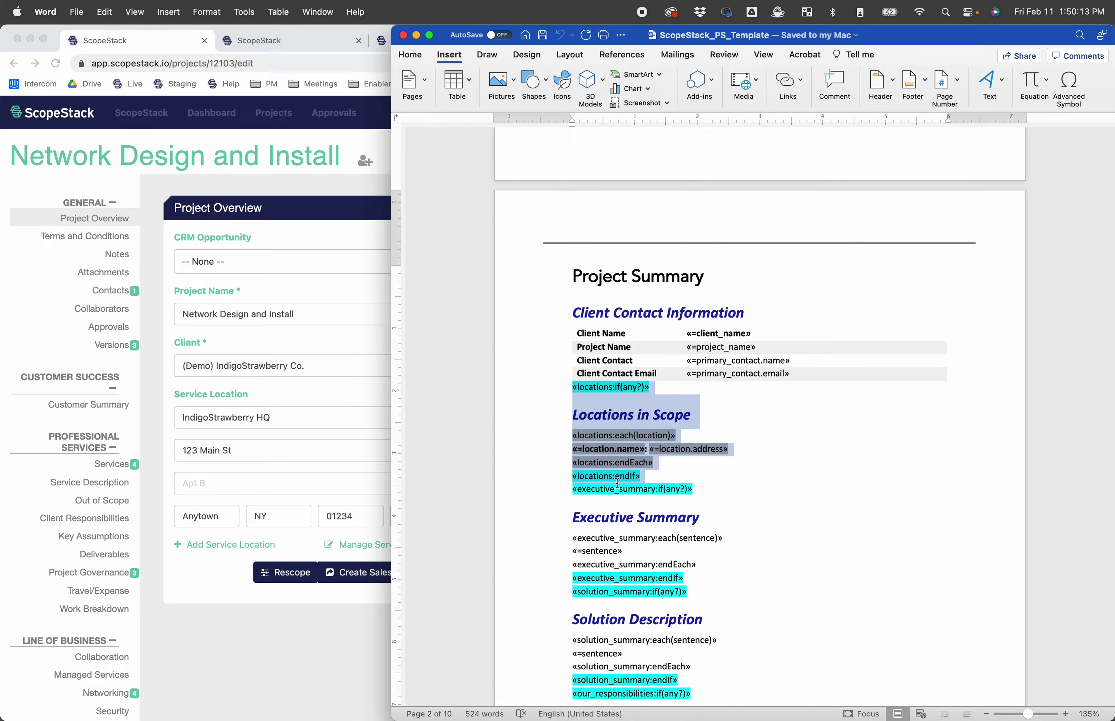
click(644, 483)
drag(648, 479, 570, 388)
click(570, 388)
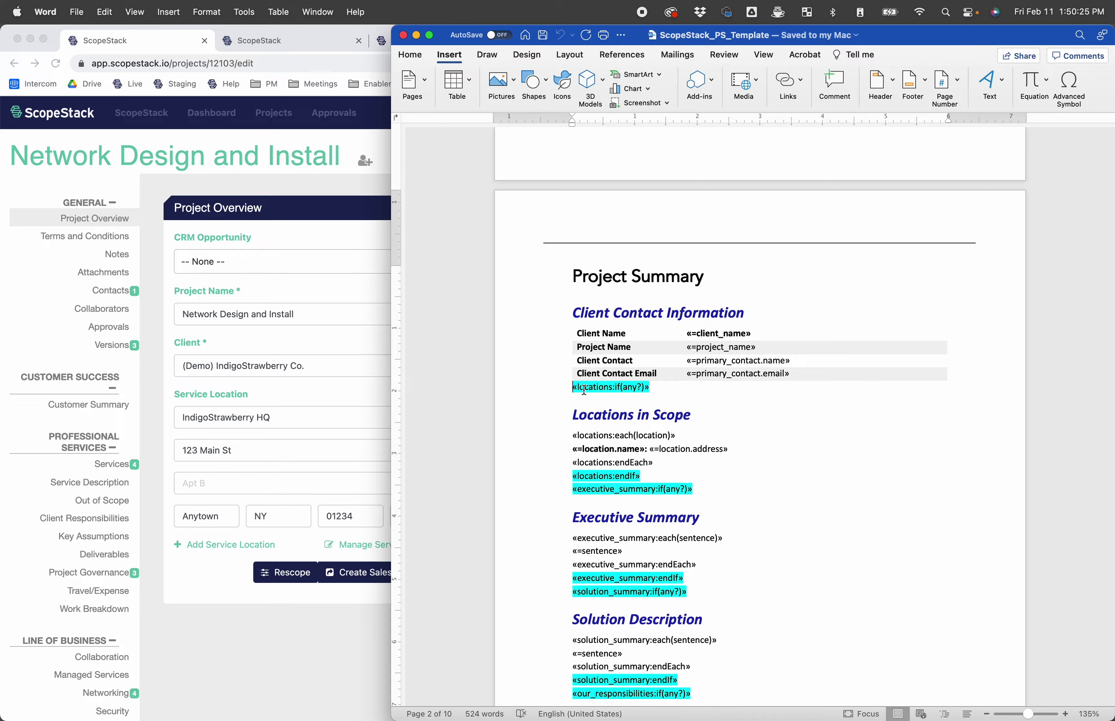
Step: Point out «locations:if(any?)» and «locations:endIf» individually as the opening and closing fields of the Locations in Scope conditional
drag(574, 387, 654, 387)
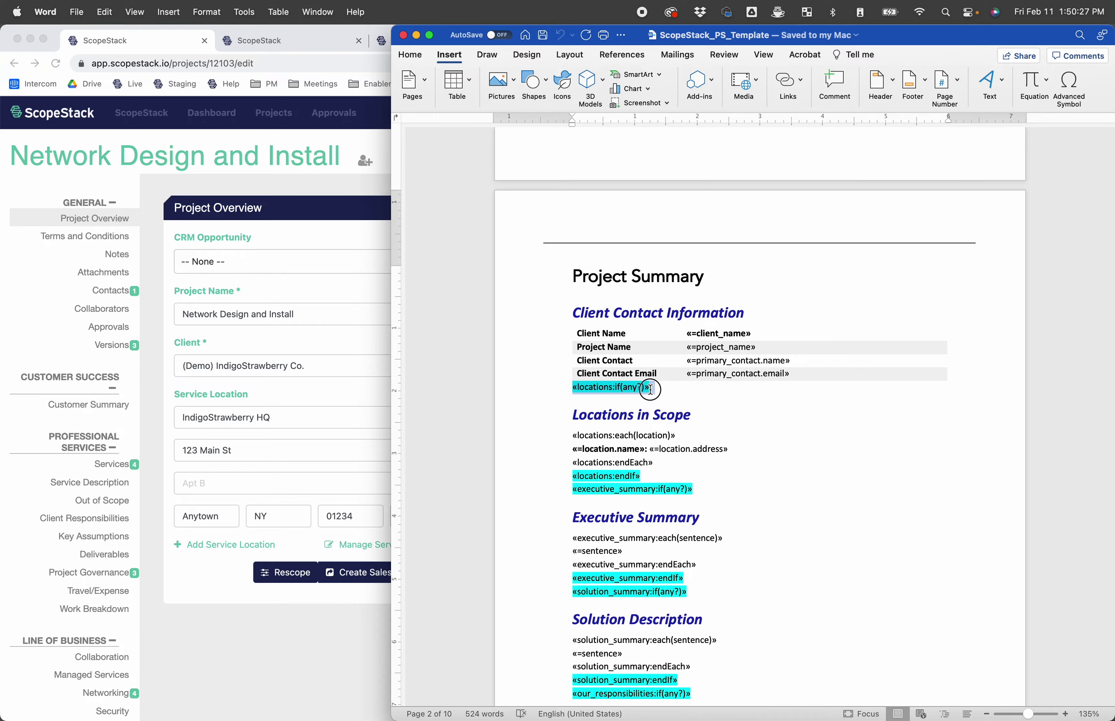
drag(649, 475, 560, 475)
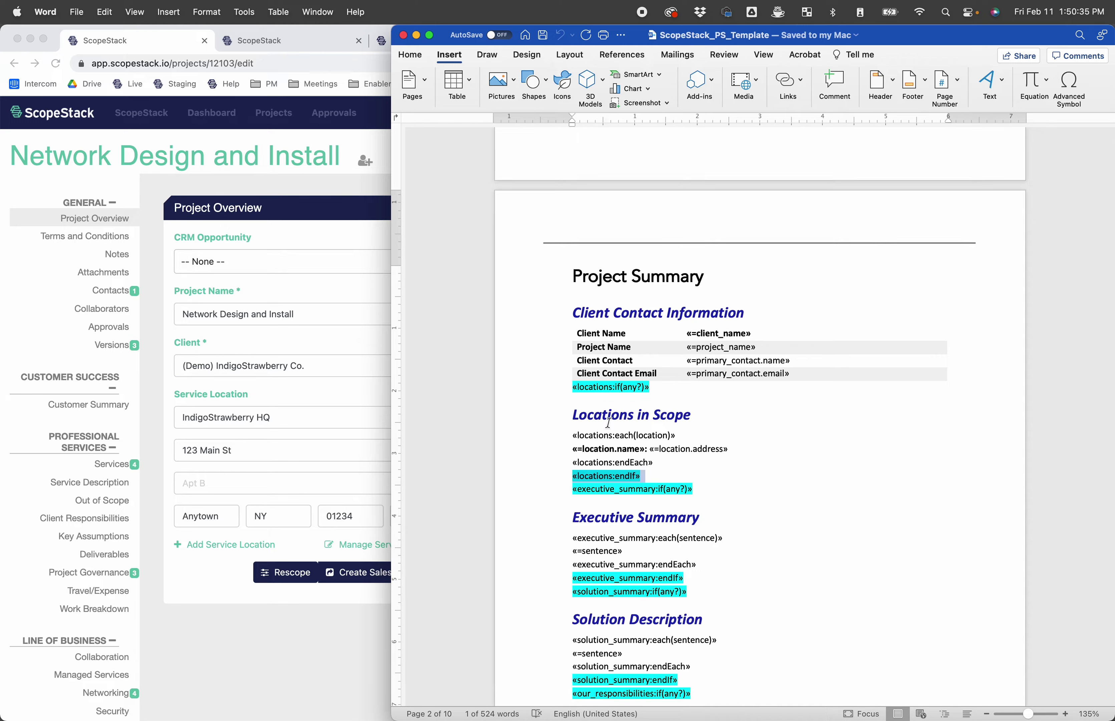
click(599, 386)
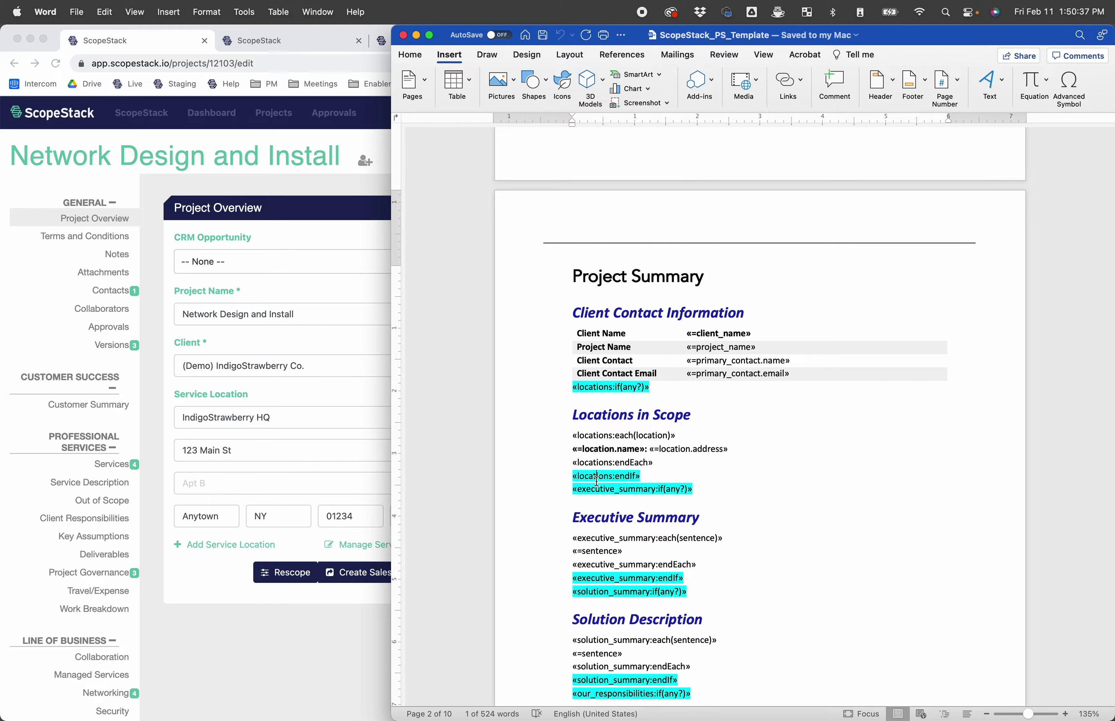
drag(571, 389, 656, 397)
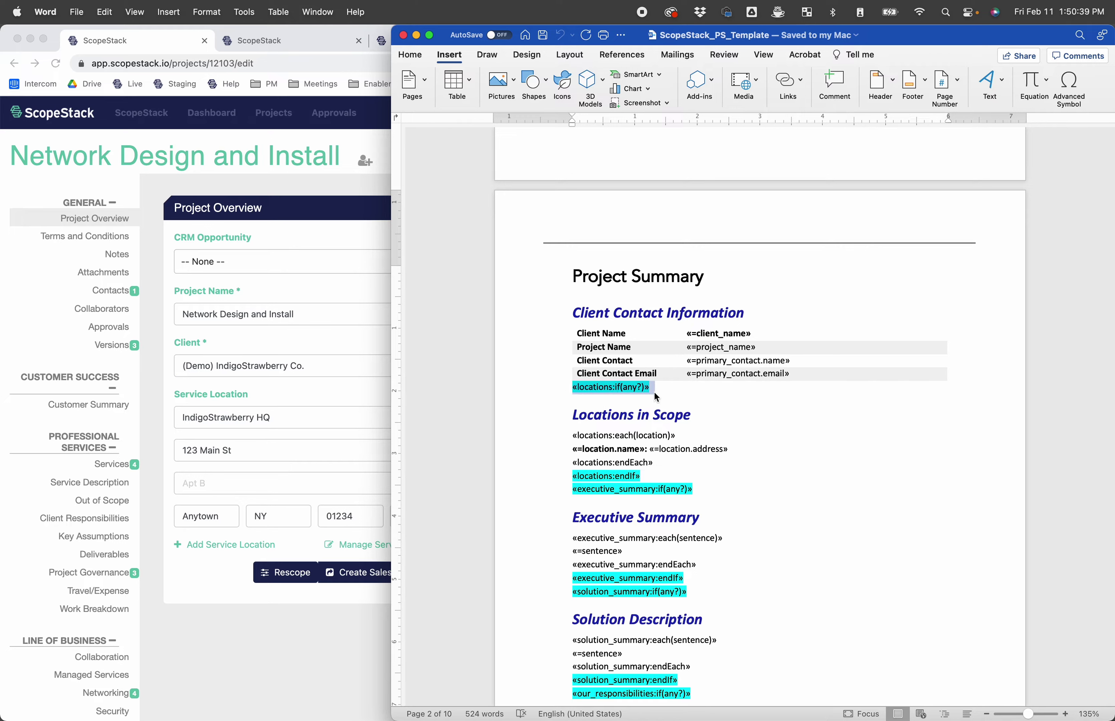
click(656, 397)
drag(644, 474, 549, 385)
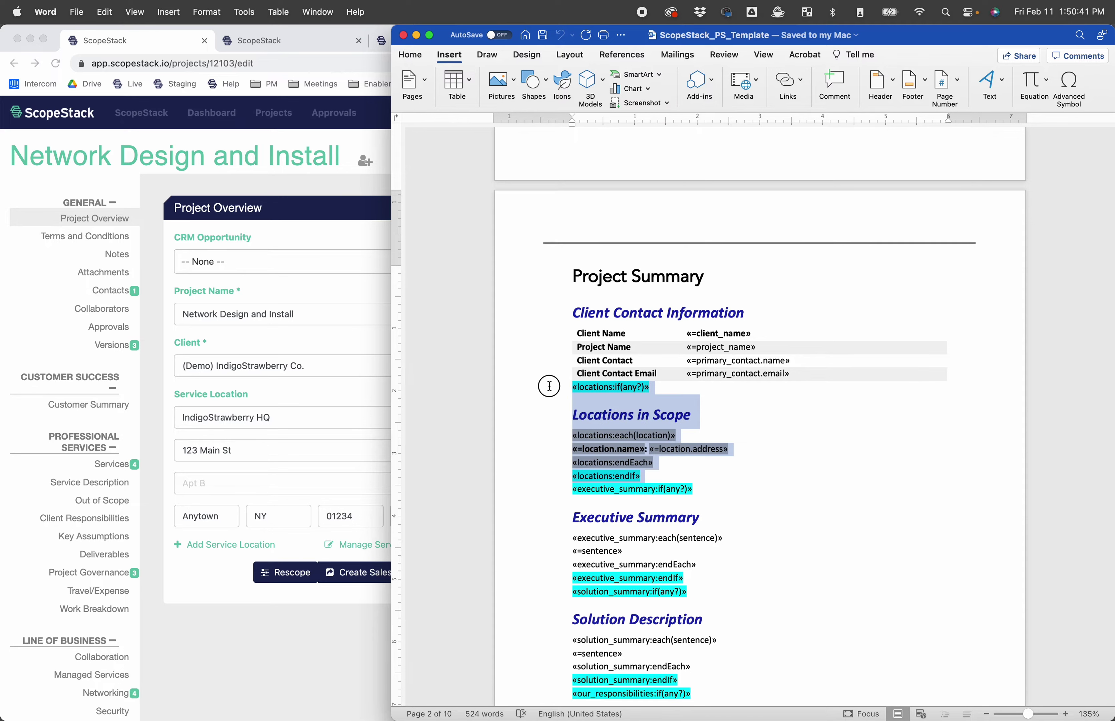
click(547, 388)
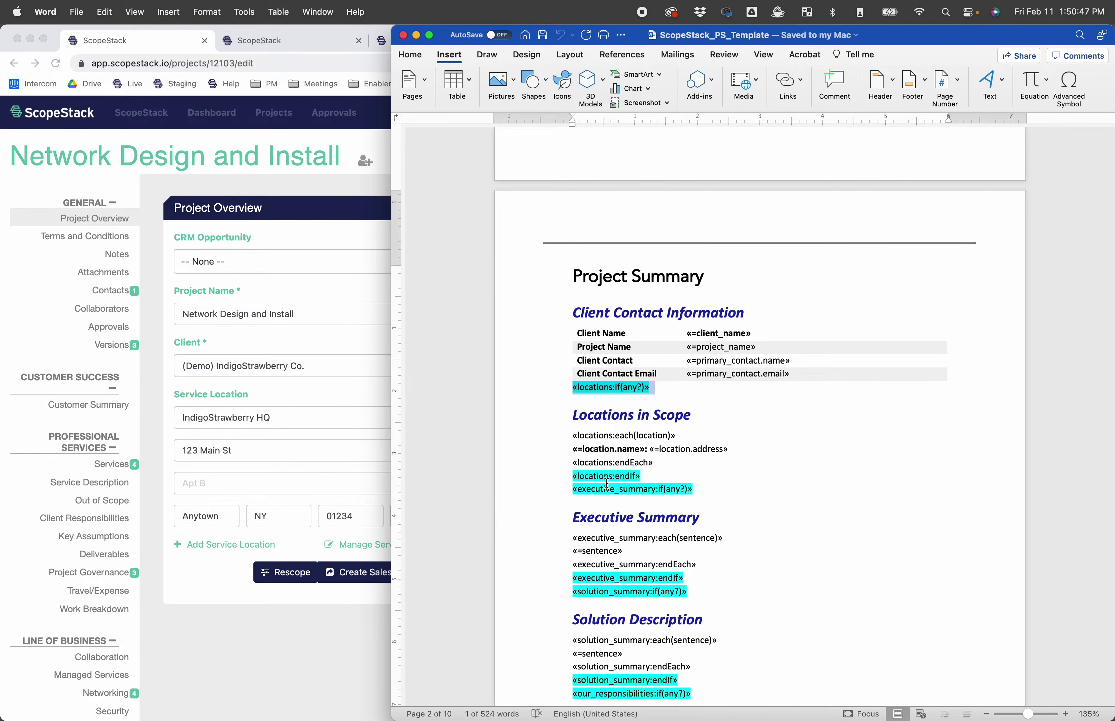
click(582, 466)
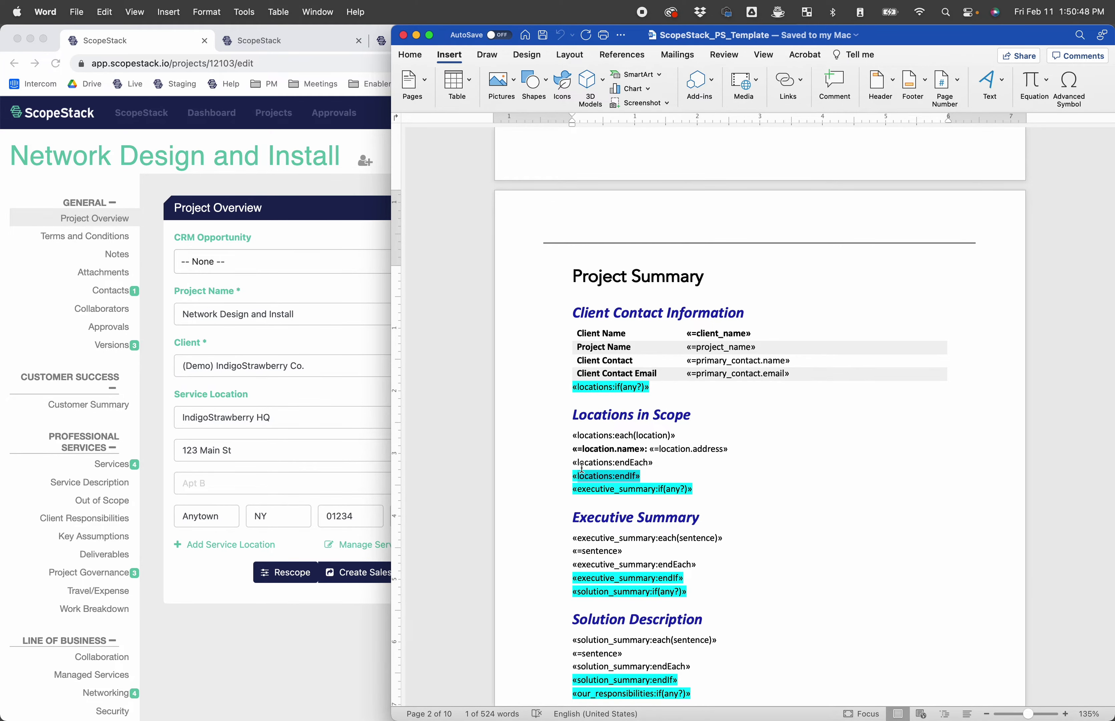
Step: Check the locations key in the Network Design and Install merge data and return to the Word template
click(264, 39)
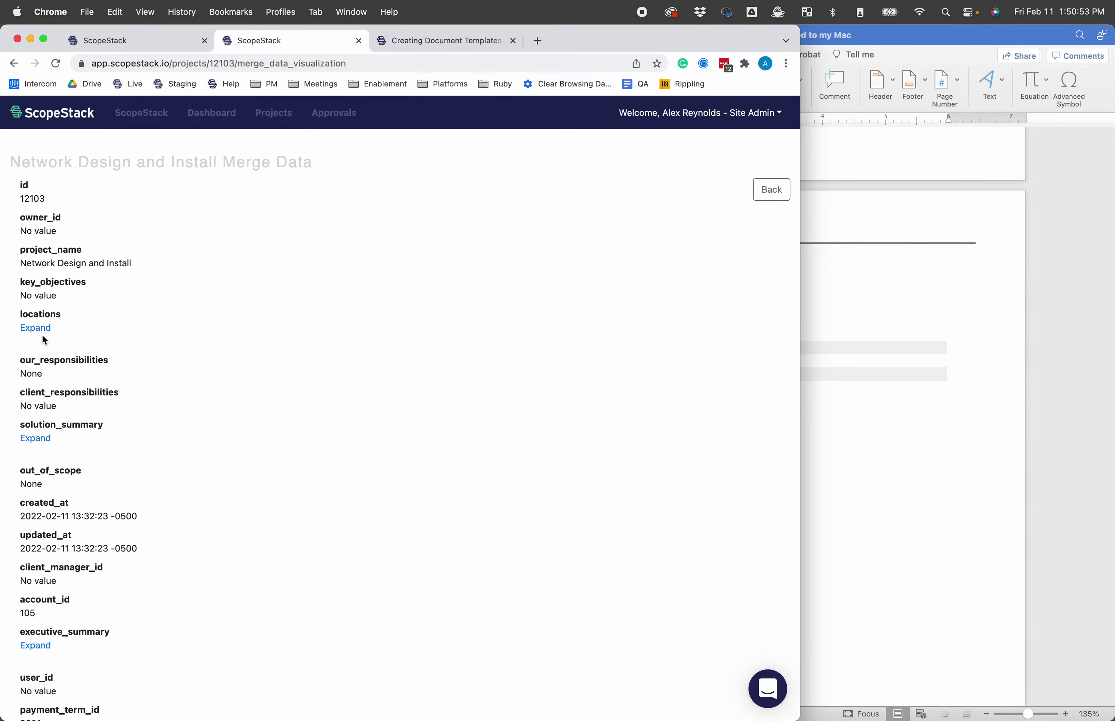
click(964, 437)
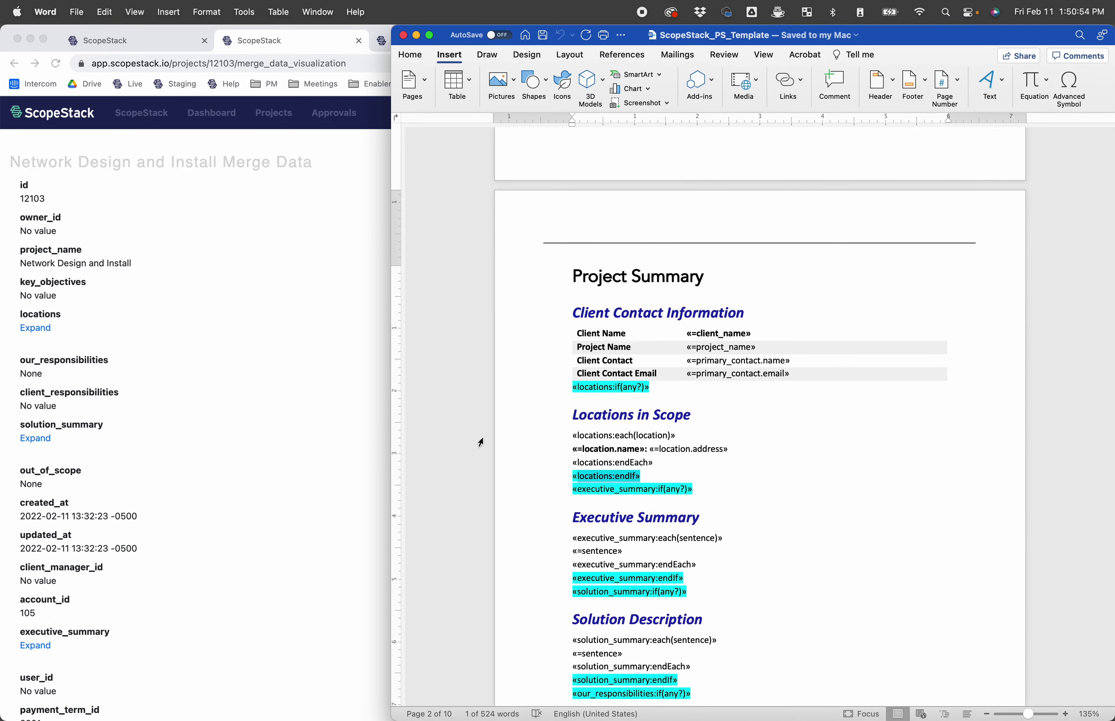
Step: Switch to the Network Design and Install merge data in Chrome and highlight the locations key
click(74, 314)
drag(74, 314, 120, 316)
click(32, 311)
click(80, 317)
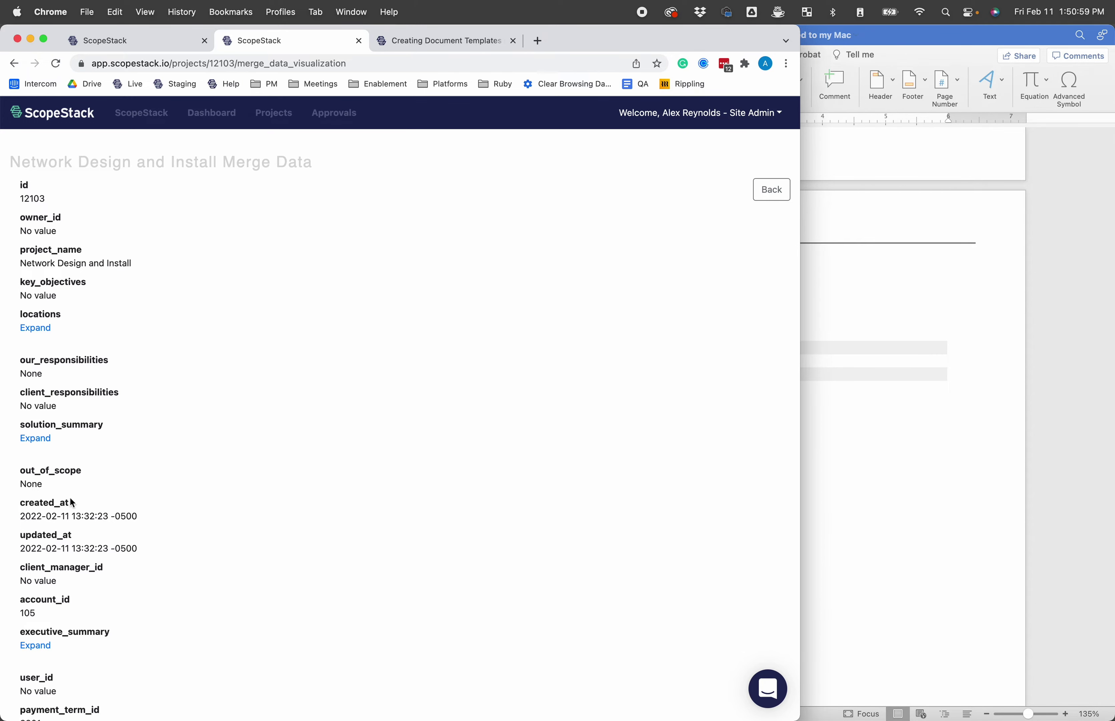
scroll(138, 599, down, 1)
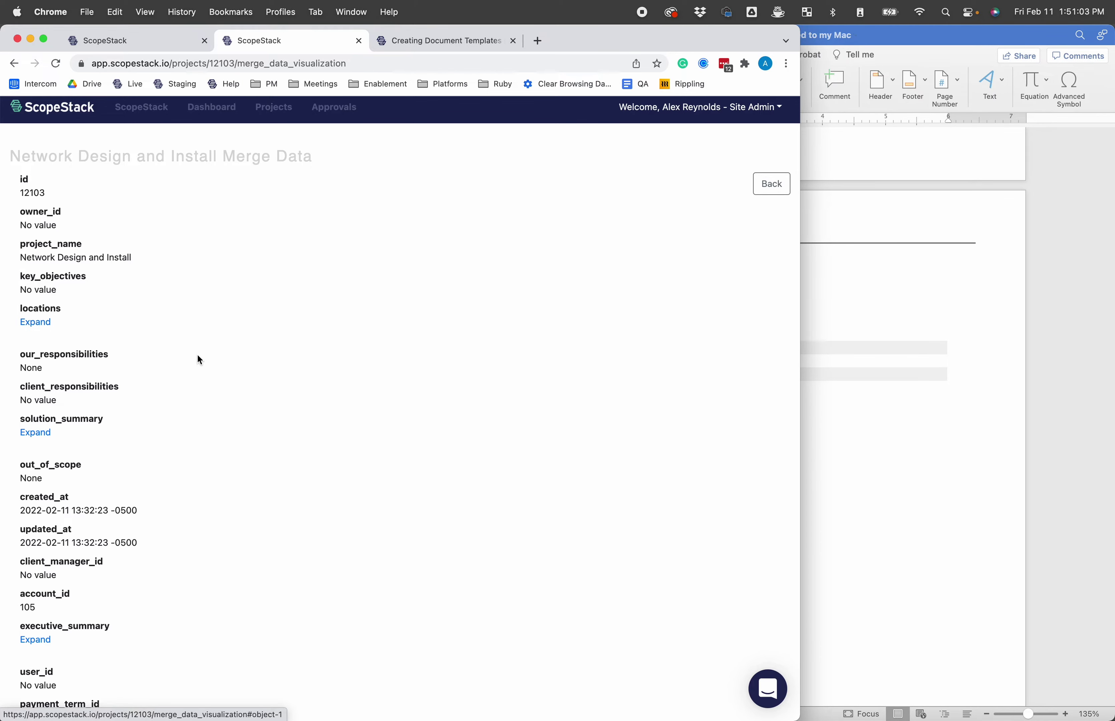
scroll(199, 357, down, 1)
scroll(199, 357, down, 3)
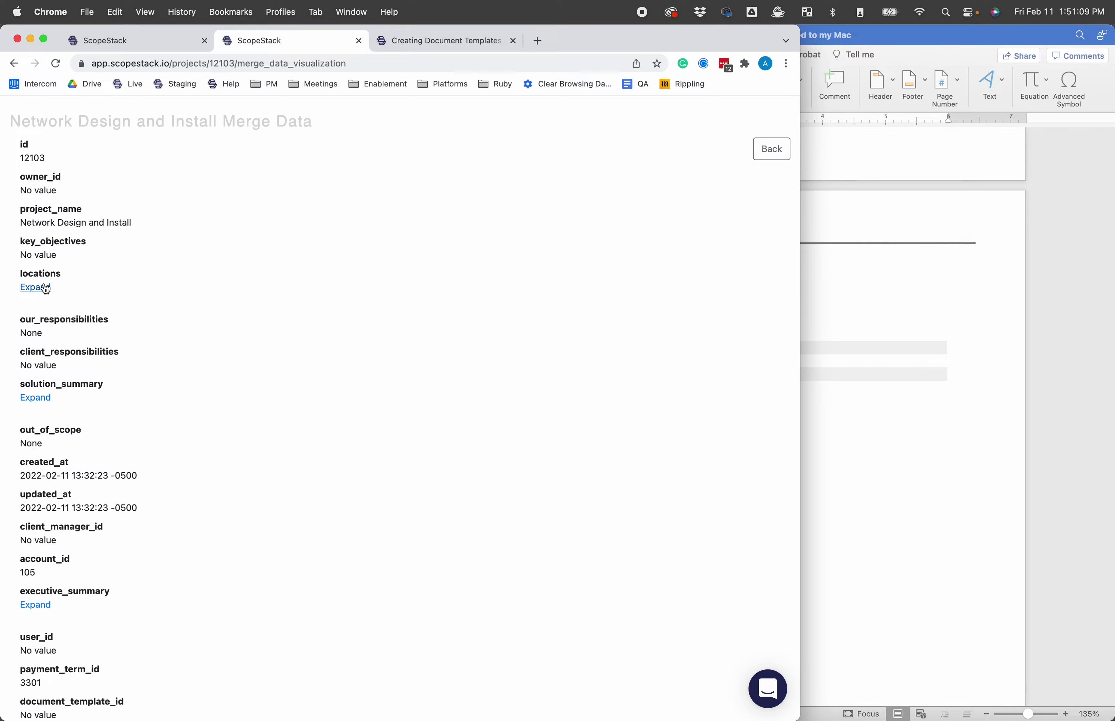
mouse_move(19, 275)
mouse_down()
mouse_move(110, 279)
mouse_move(5, 273)
mouse_move(24, 274)
mouse_up()
click(28, 274)
drag(22, 276, 88, 274)
click(88, 274)
drag(83, 276, 15, 280)
Step: Expand the locations key, highlight its nested fields from project_id through lines_of_business, and return to the Word template
click(37, 288)
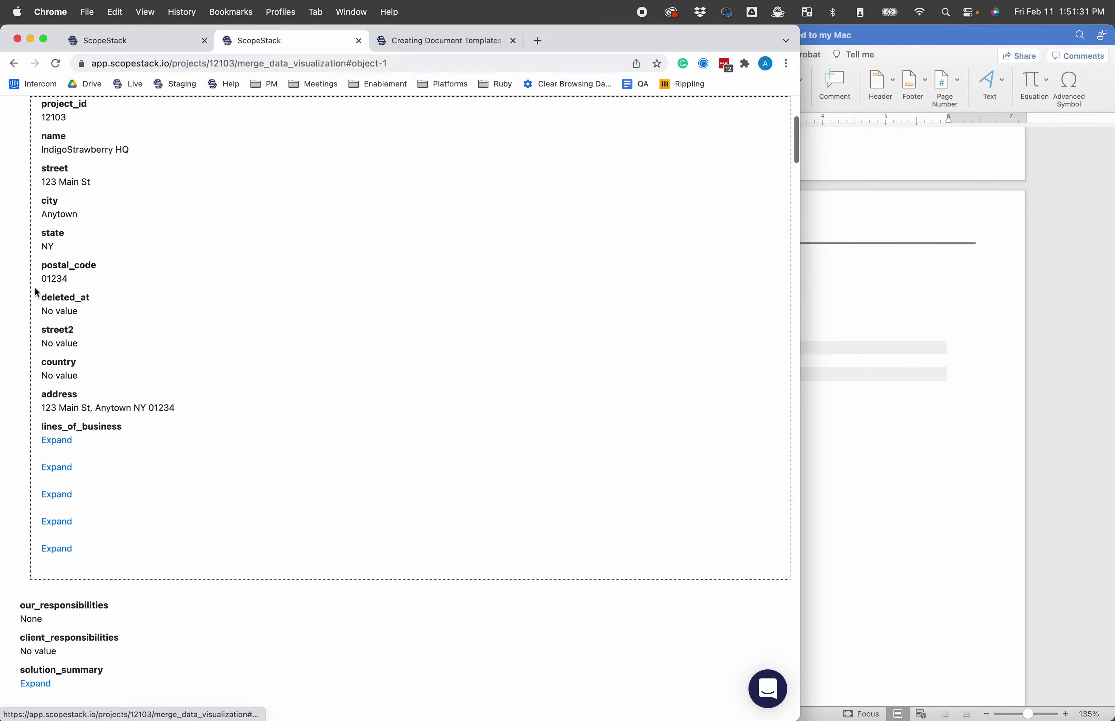
scroll(171, 256, up, 2)
drag(49, 200, 94, 660)
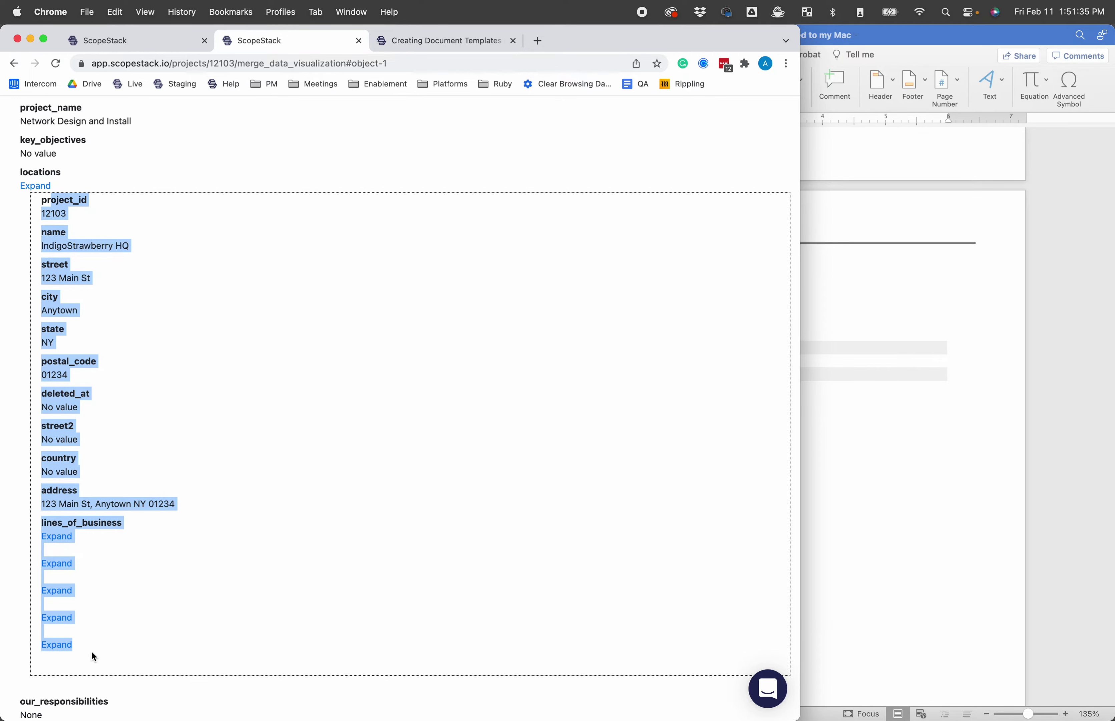
click(91, 650)
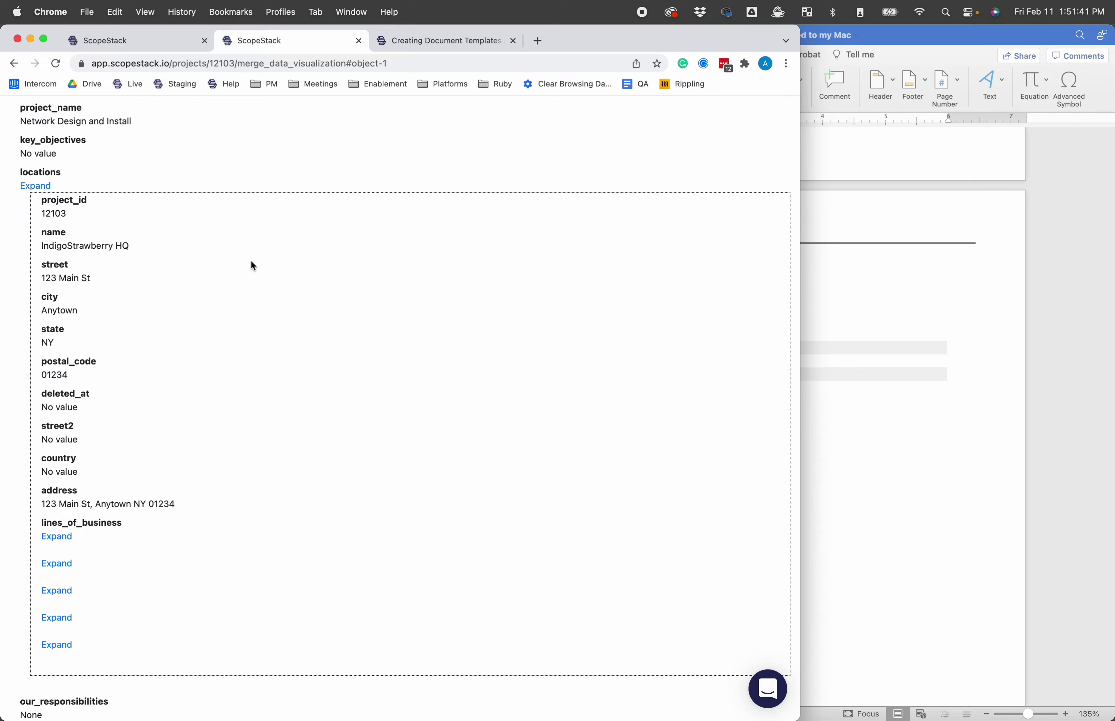
click(944, 395)
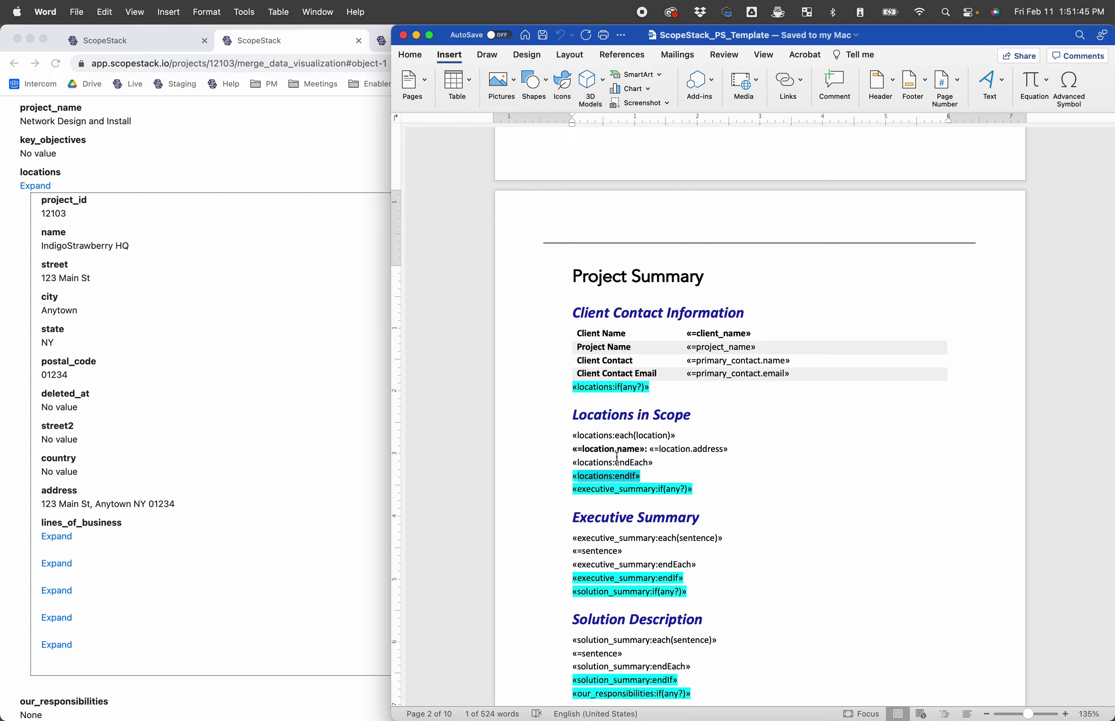
Step: Point out the «locations:if(any?)» field that opens the conditional above the Locations in Scope heading
click(605, 414)
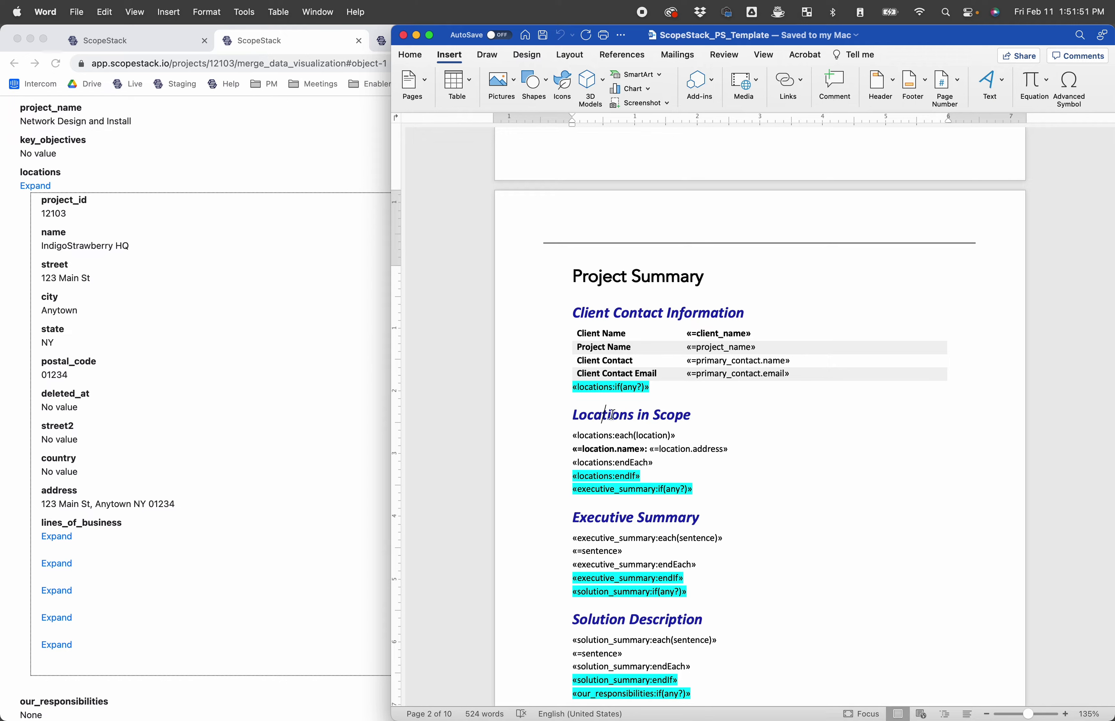
click(618, 387)
click(654, 388)
click(639, 389)
click(639, 389)
drag(616, 388, 644, 391)
click(644, 393)
drag(581, 388, 554, 414)
click(652, 393)
click(570, 389)
Step: Highlight the Locations in Scope heading inside the conditional block
click(610, 414)
drag(565, 415, 754, 415)
click(721, 422)
click(576, 420)
click(742, 415)
Step: Highlight the conditional content from the Locations in Scope heading through the «locations:endIf» field
drag(655, 475, 561, 397)
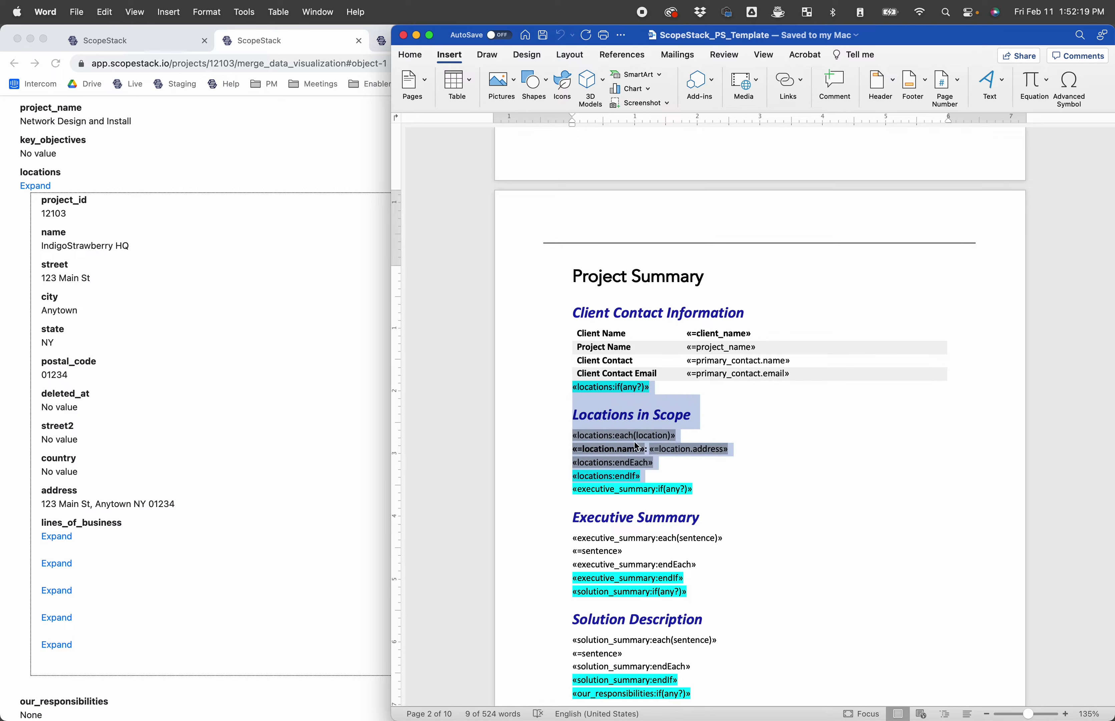
drag(697, 521, 697, 583)
click(696, 580)
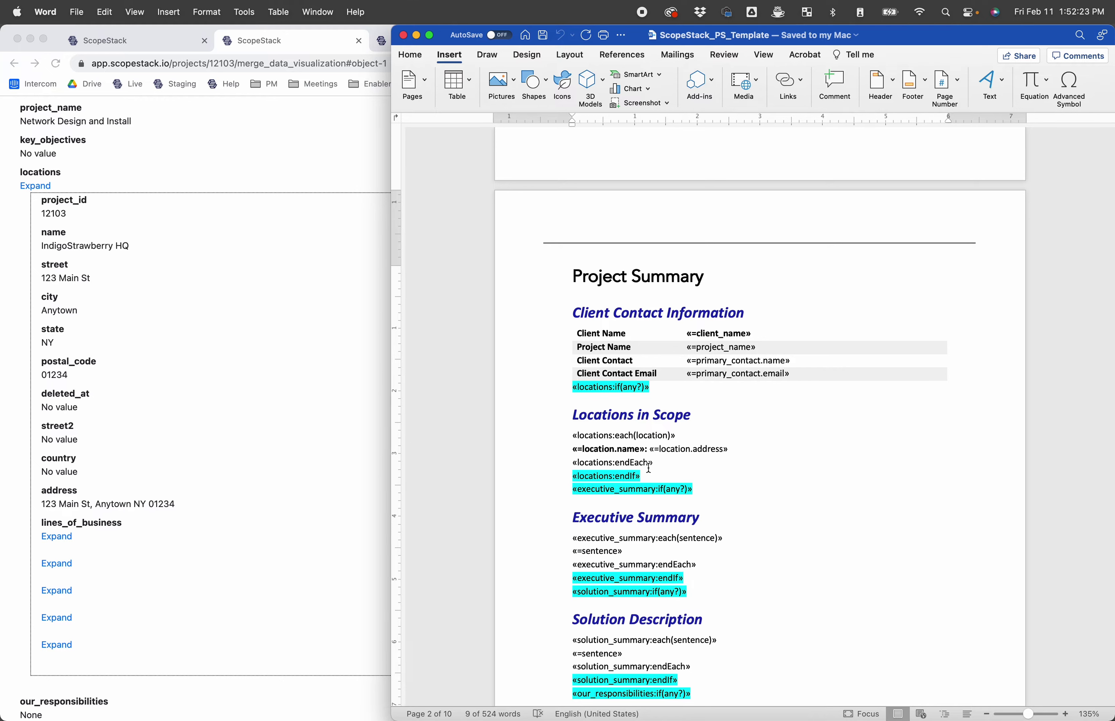
drag(652, 474, 562, 394)
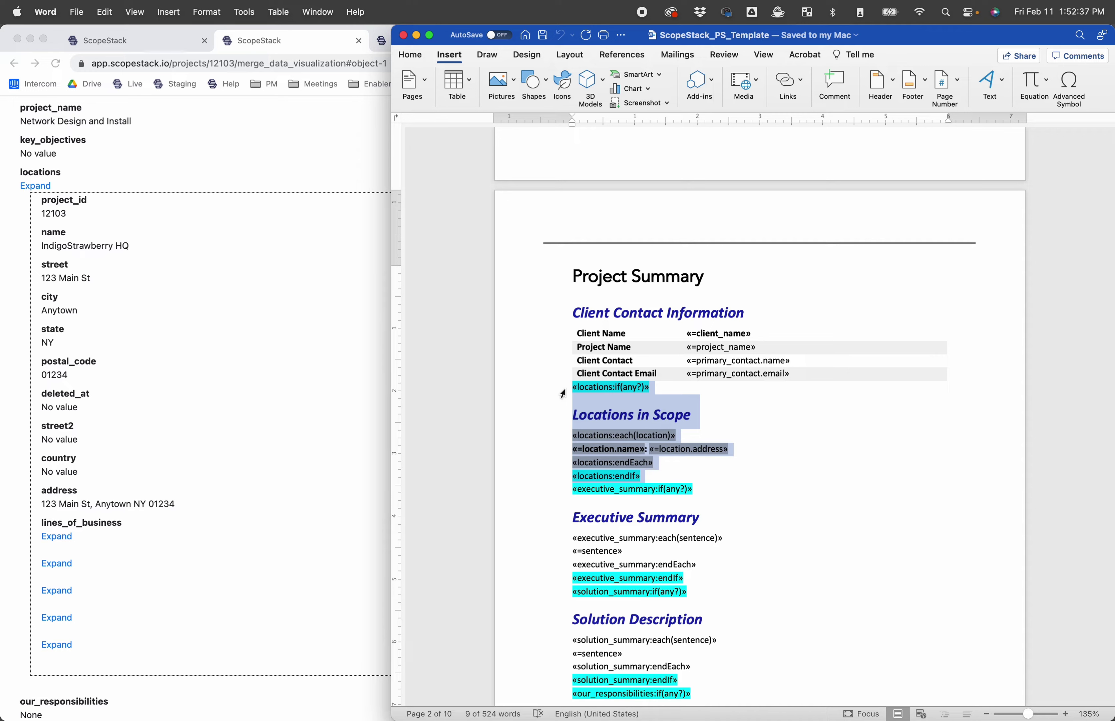
click(717, 413)
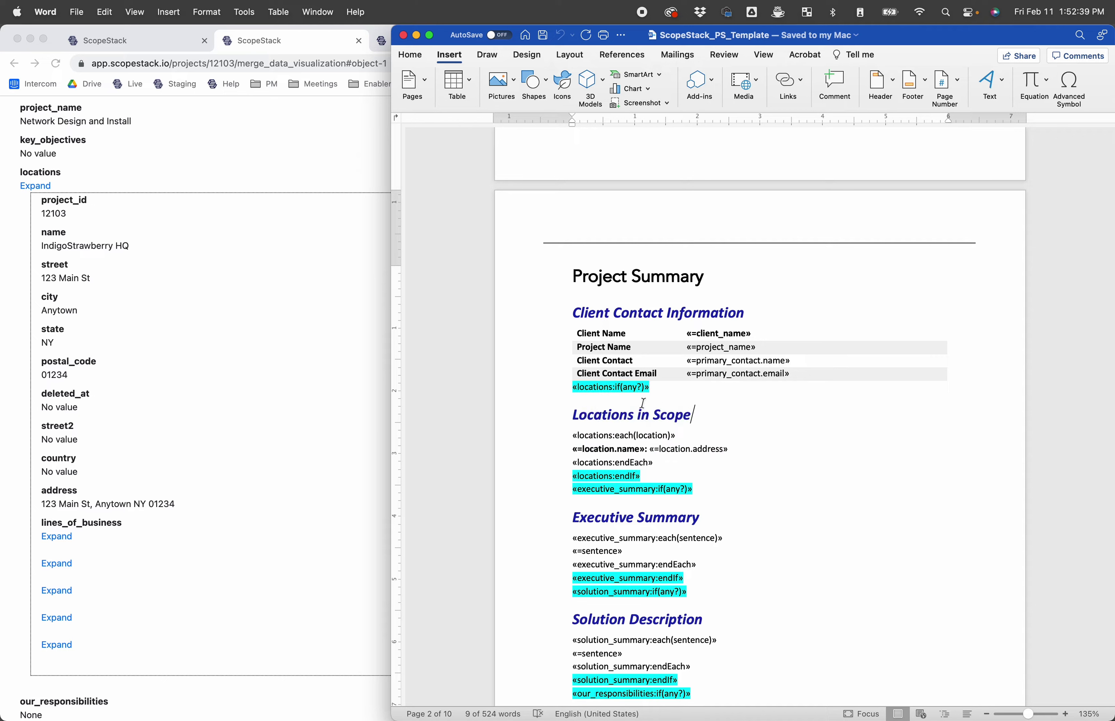
Step: Highlight the Locations in Scope heading and the «locations:each(location)» loop field beneath it
click(571, 417)
drag(572, 417, 714, 431)
click(700, 430)
drag(569, 438, 644, 438)
click(673, 435)
click(644, 436)
drag(693, 438, 560, 437)
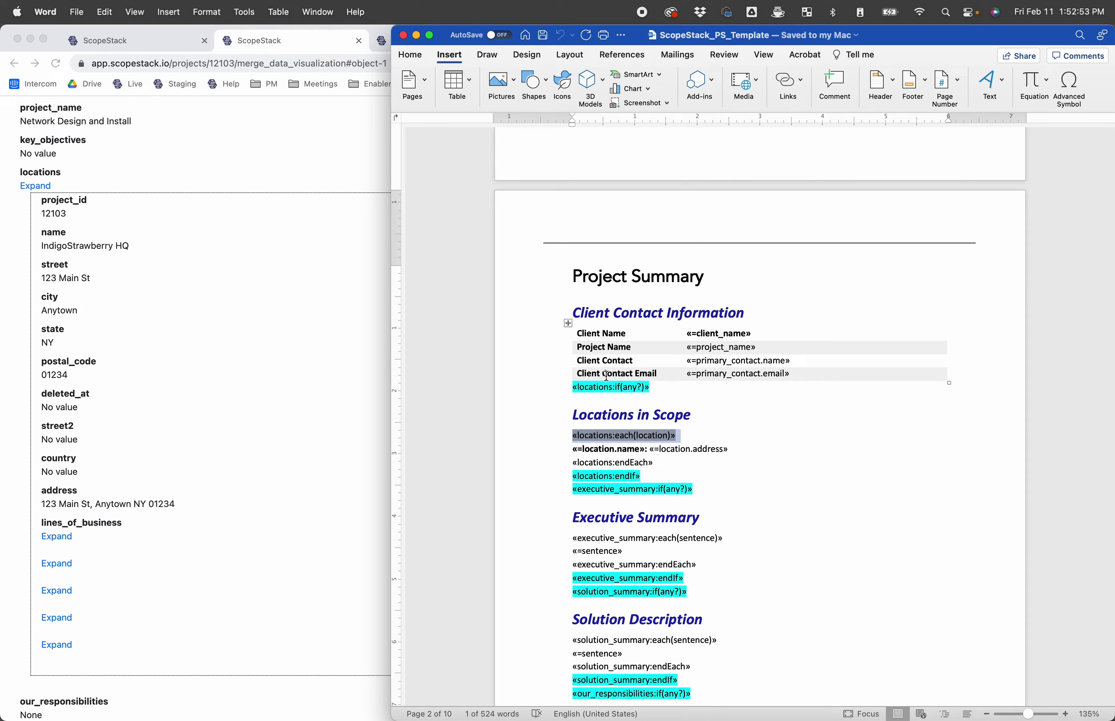
drag(573, 387, 526, 414)
drag(587, 437, 694, 438)
Step: Check the expanded locations fields in the merge data and return to the «locations:each(location)» field in the Word template
click(87, 204)
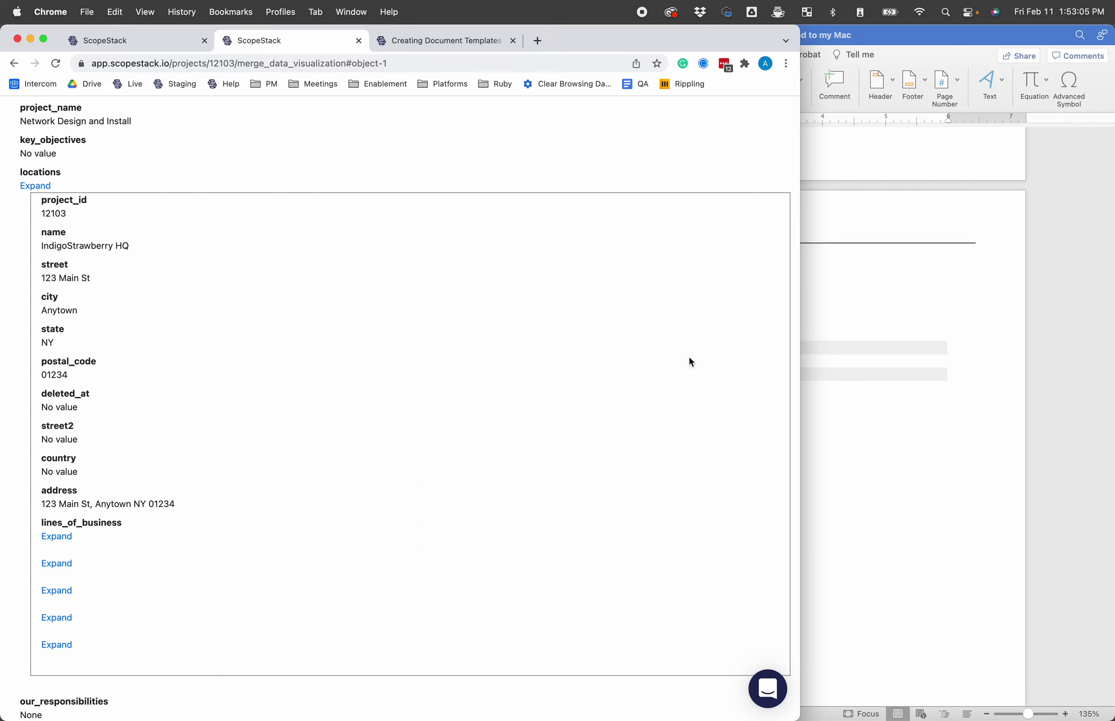
click(896, 390)
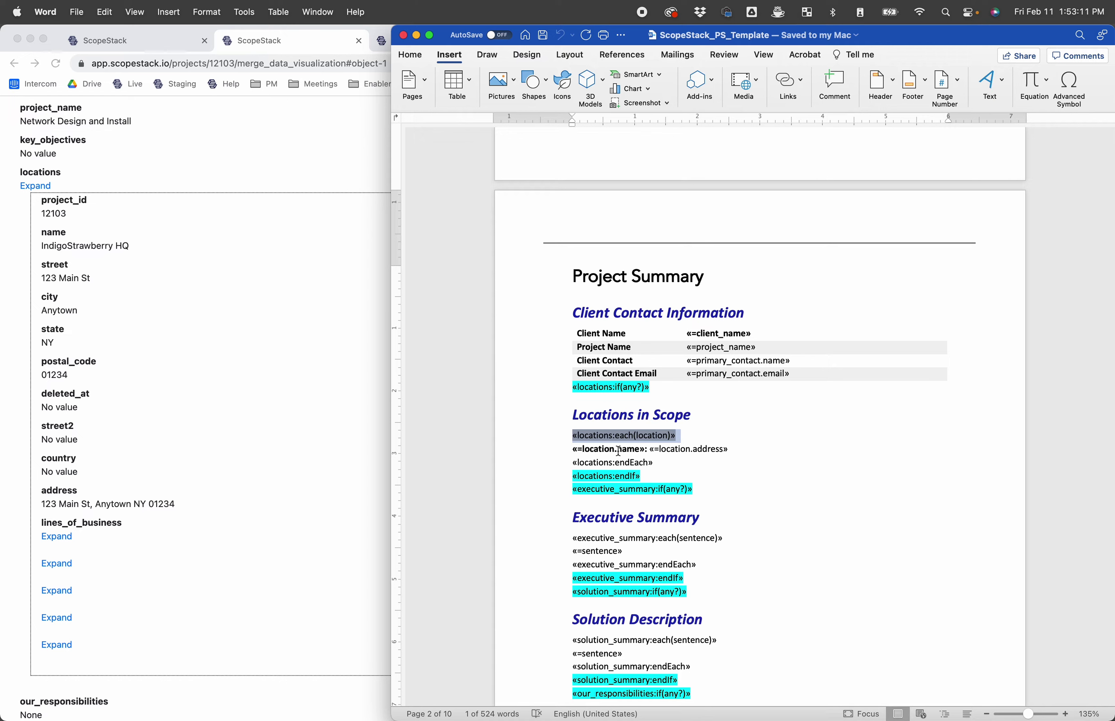
click(653, 434)
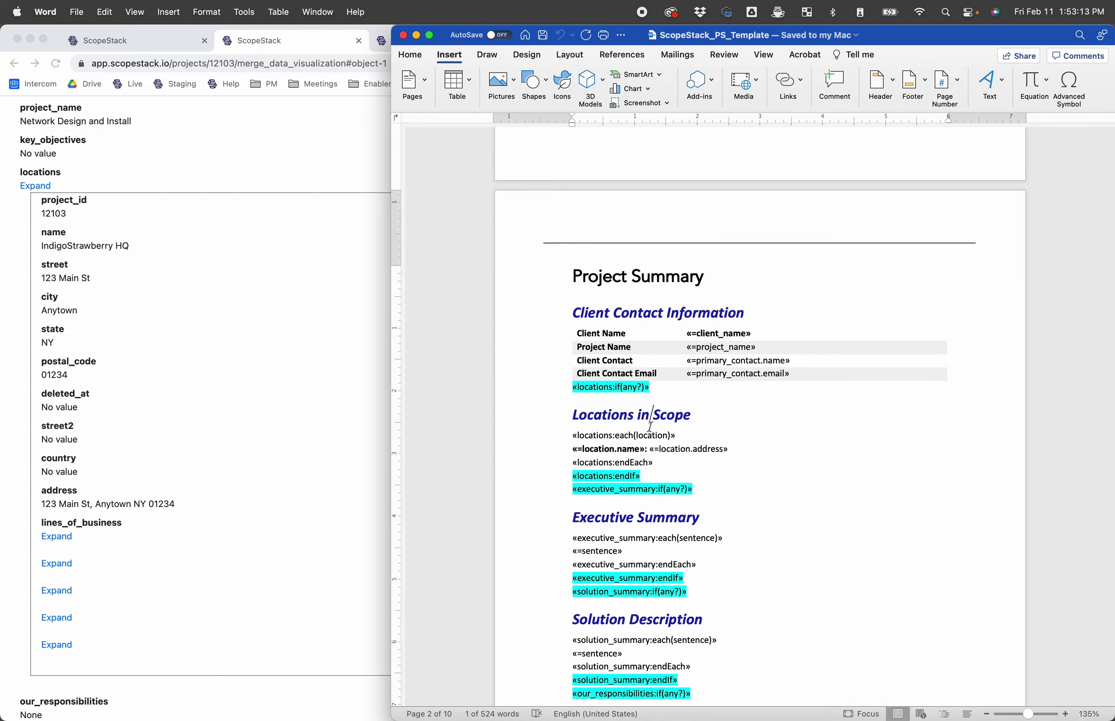
mouse_move(669, 435)
mouse_down()
mouse_move(637, 439)
mouse_move(631, 426)
mouse_up()
click(583, 427)
click(585, 435)
click(679, 435)
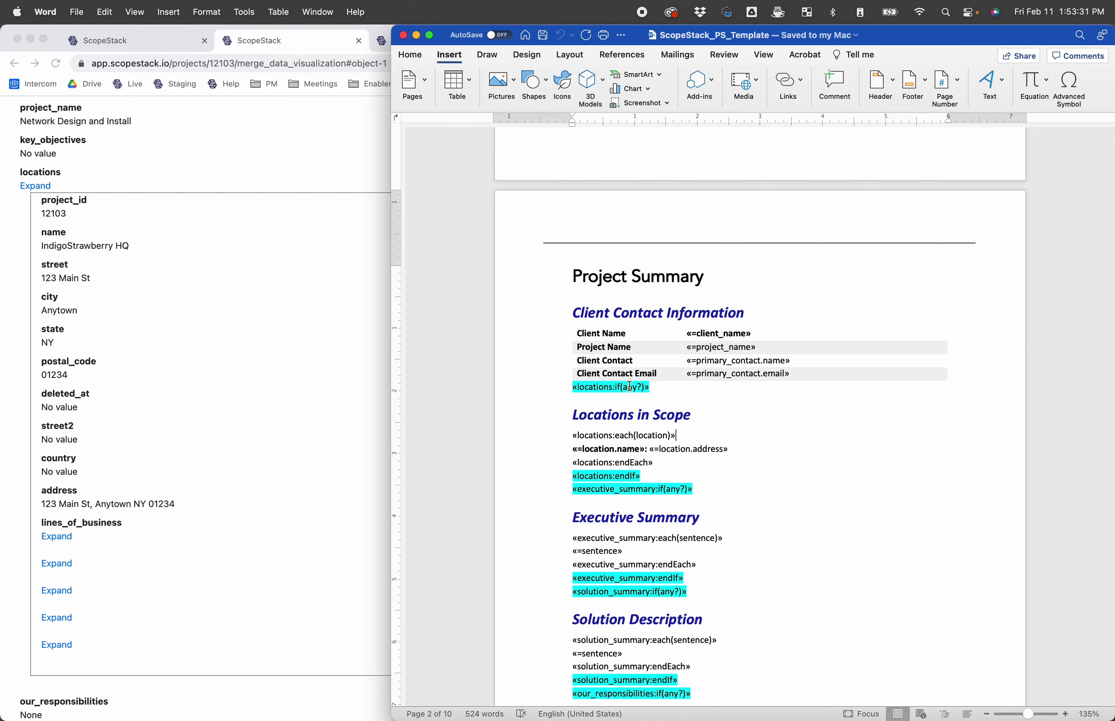
Step: Highlight the word locations within the «locations:each(location)» field
click(568, 434)
drag(608, 430, 652, 435)
click(652, 435)
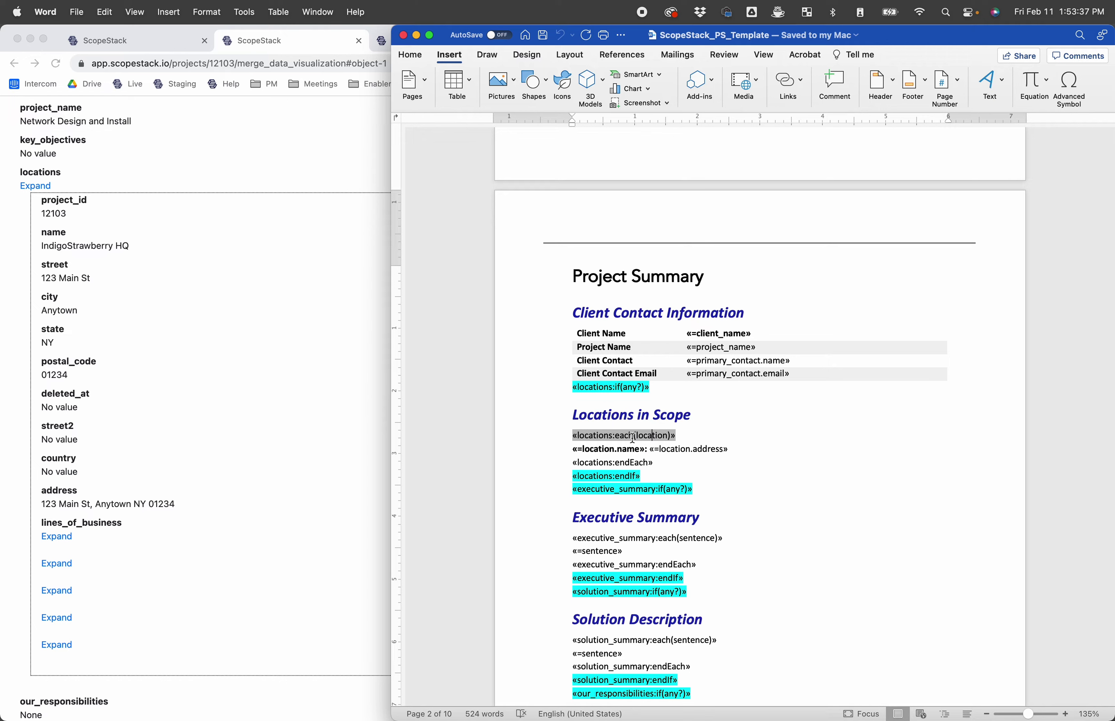
mouse_move(575, 439)
mouse_down()
mouse_move(623, 452)
mouse_move(571, 424)
mouse_up()
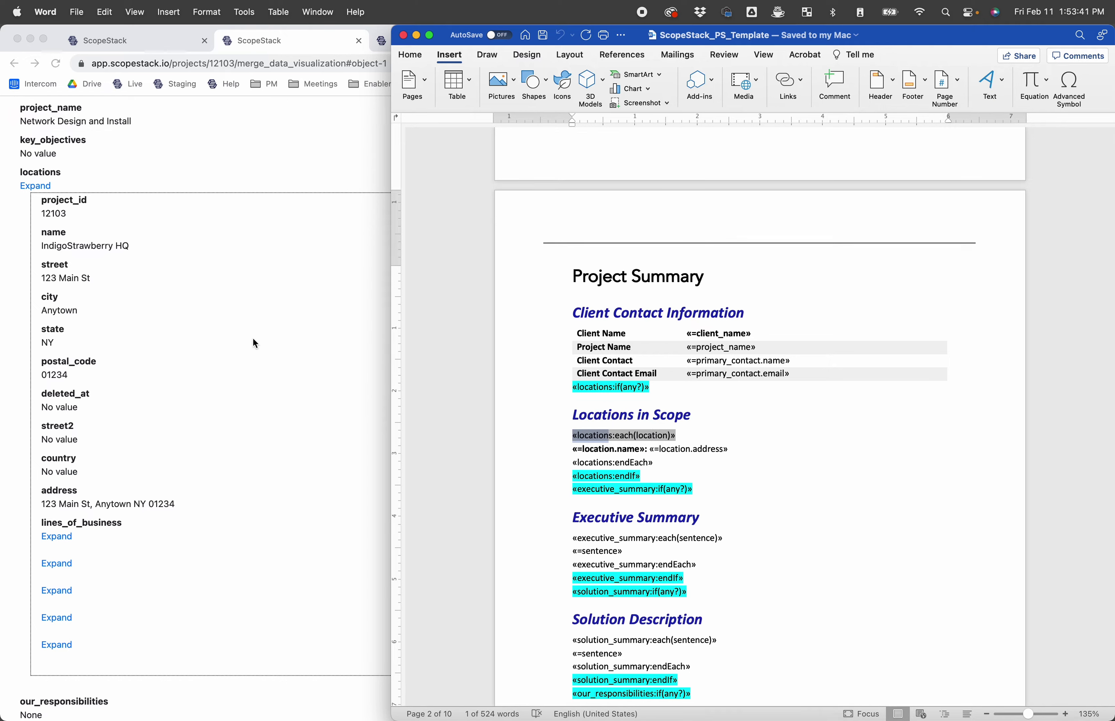
Step: Collapse and re-expand the locations key in the Chrome merge data, and return to the Word template
click(34, 184)
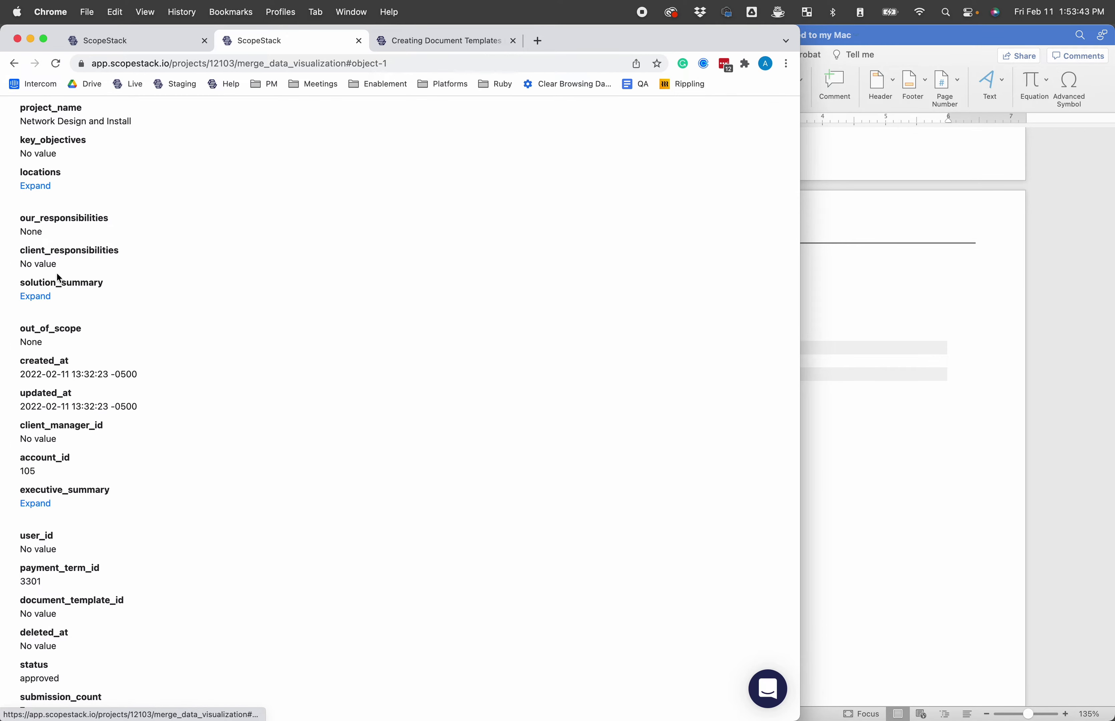
click(34, 185)
scroll(77, 342, up, 3)
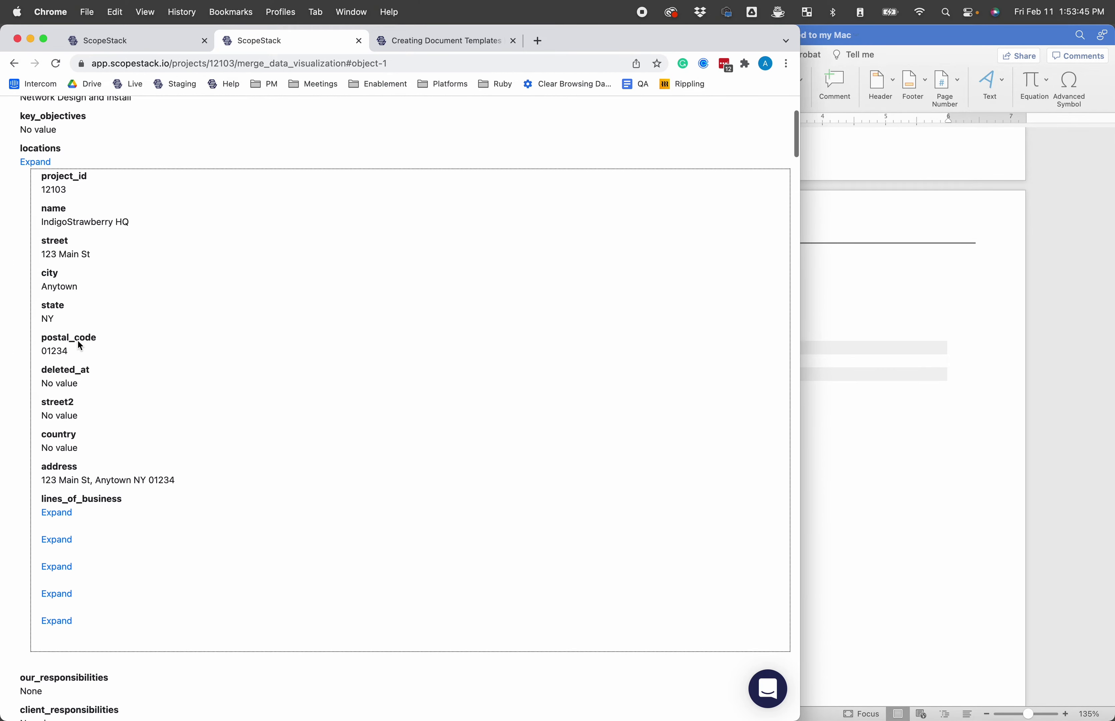
click(961, 407)
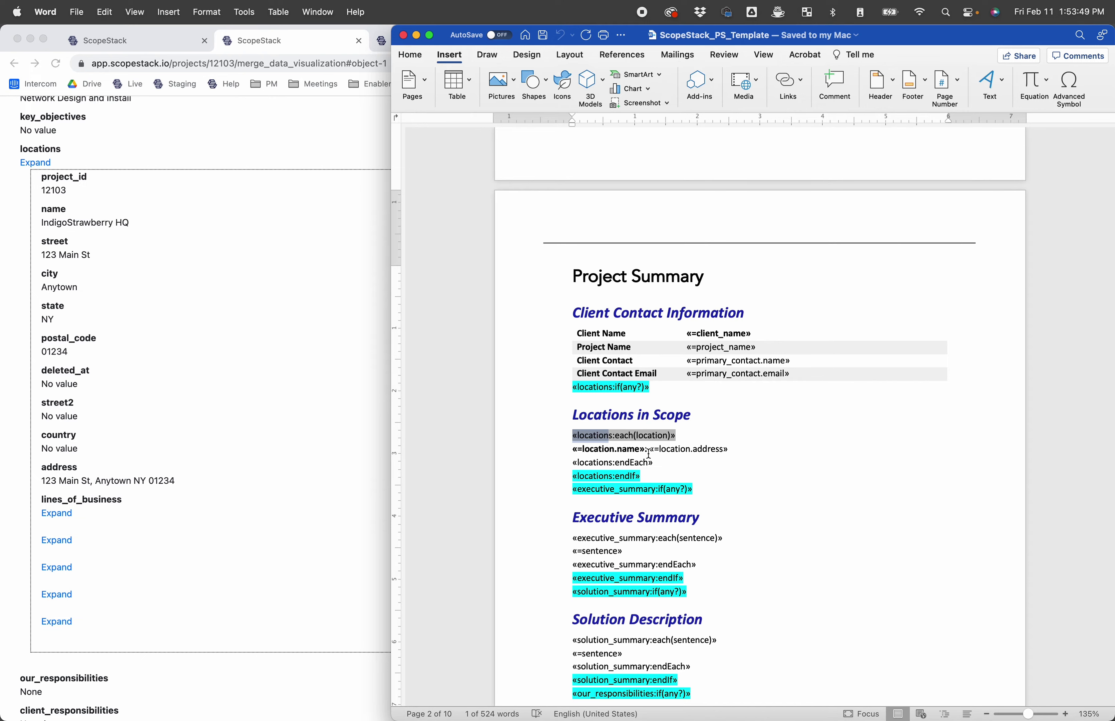
Step: Highlight the location variable in «locations:each(location)» and point out its use in the «=location.name» field
drag(668, 435, 638, 434)
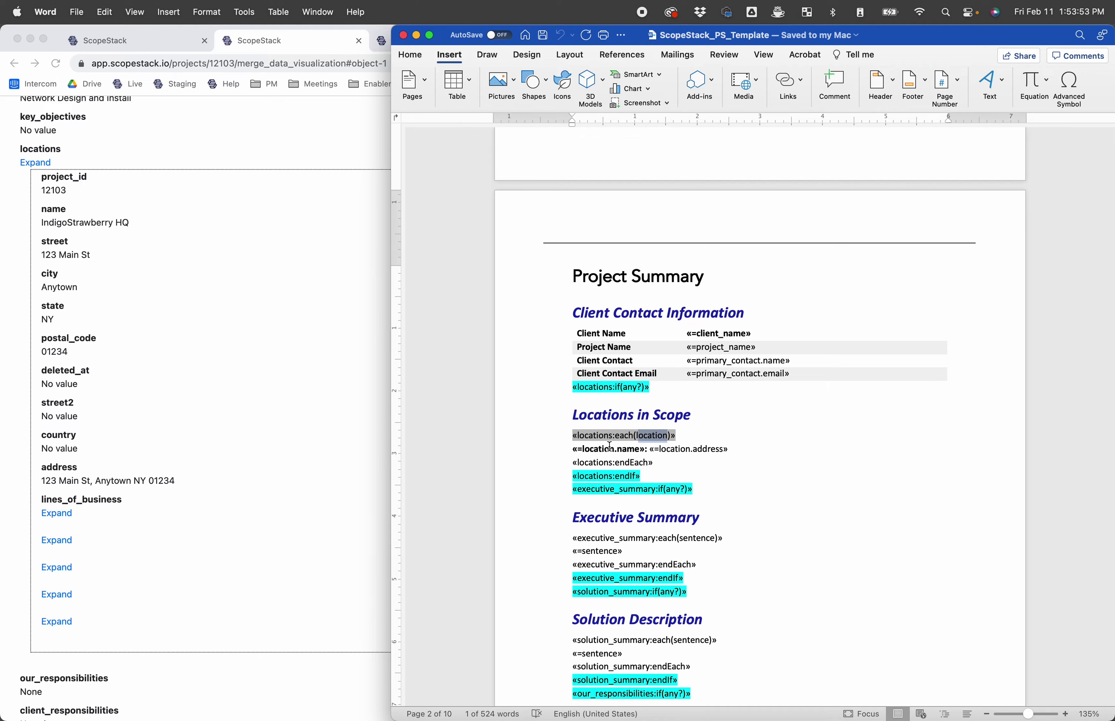
click(609, 434)
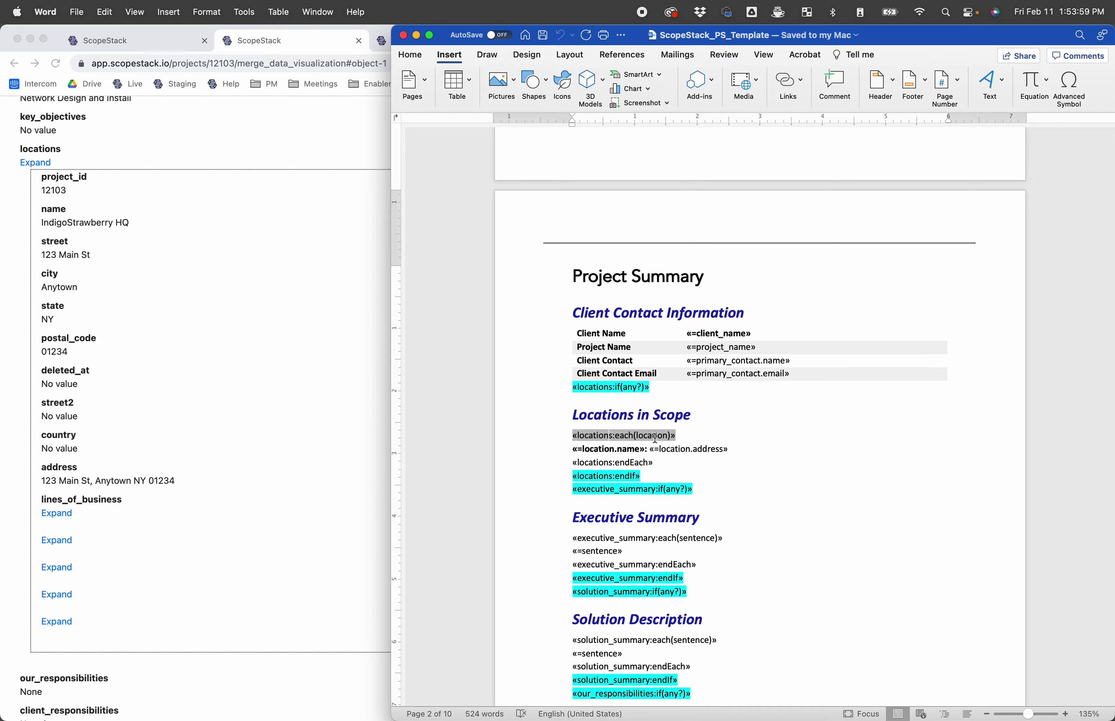
click(575, 448)
click(646, 449)
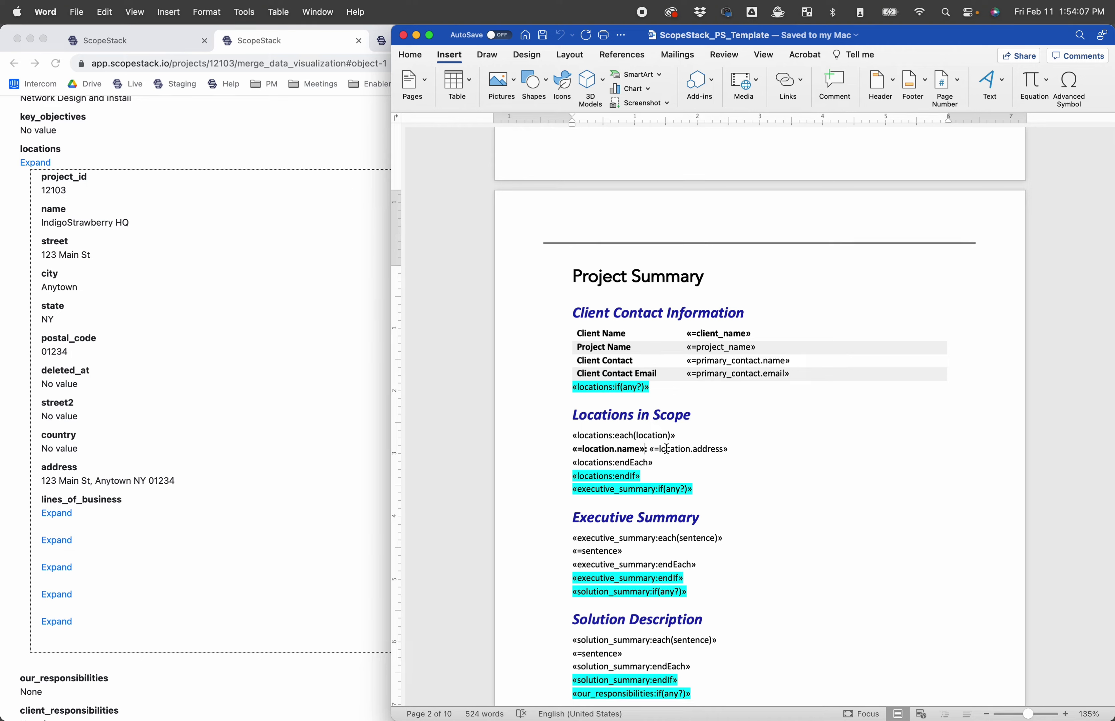
Step: Check the location's name and address keys in the merge data, highlight the name value IndigoStrawberry HQ, and return to the Word template
click(62, 469)
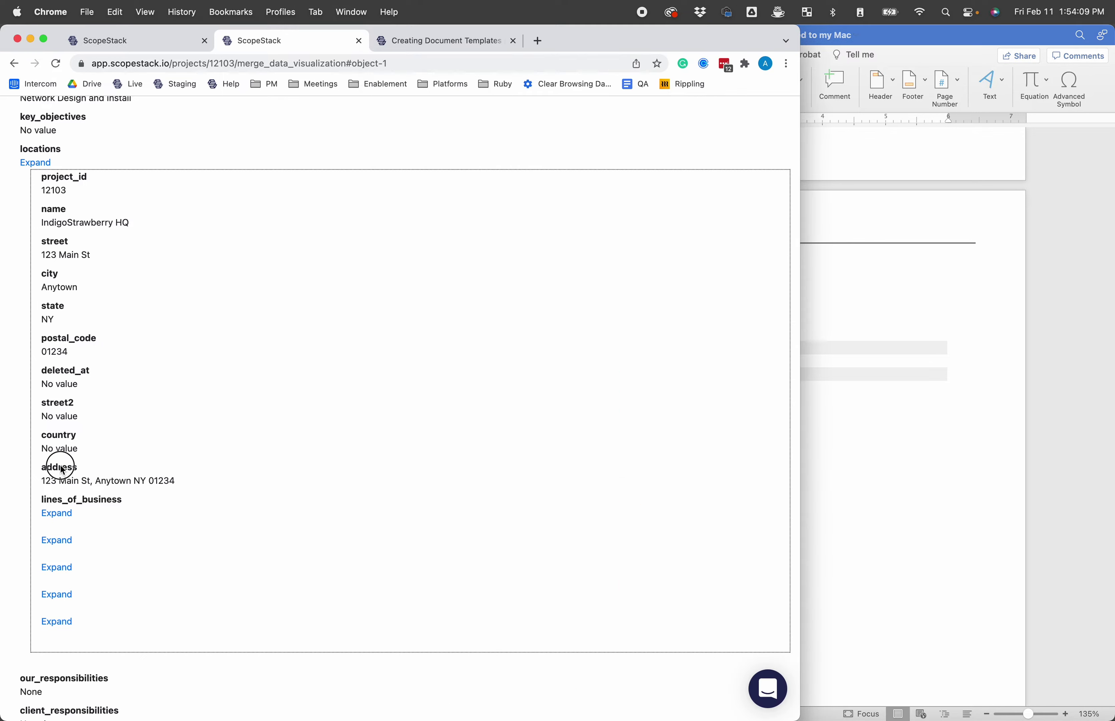
click(50, 208)
double_click(50, 208)
click(44, 210)
drag(155, 228, 31, 222)
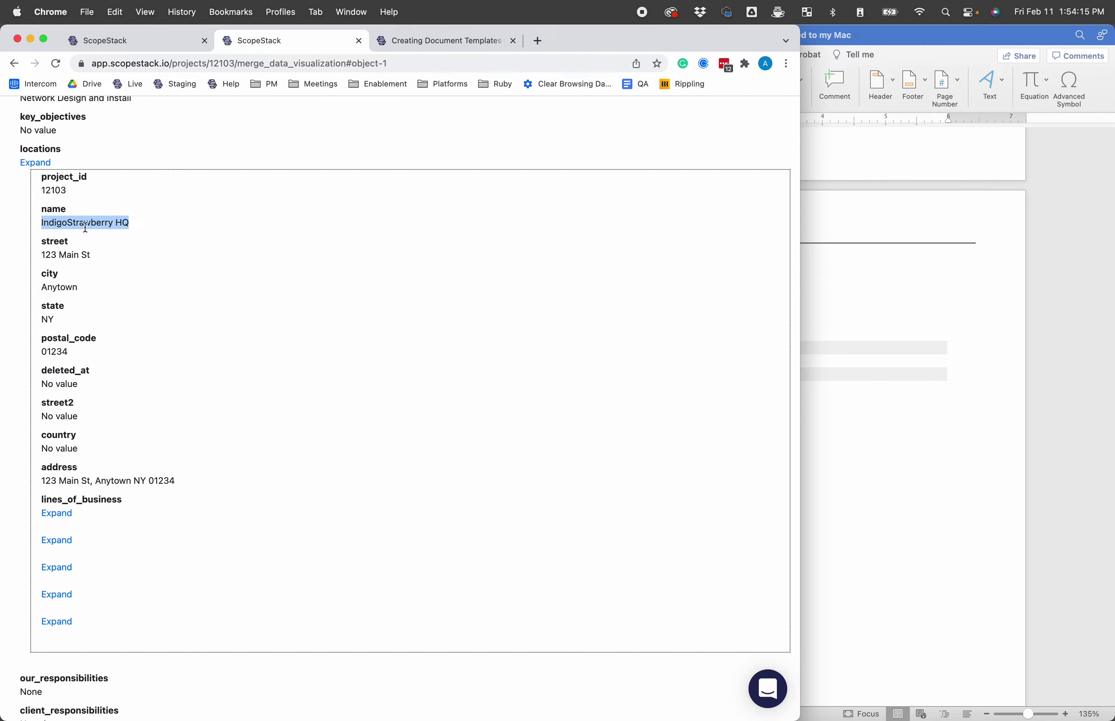
click(909, 423)
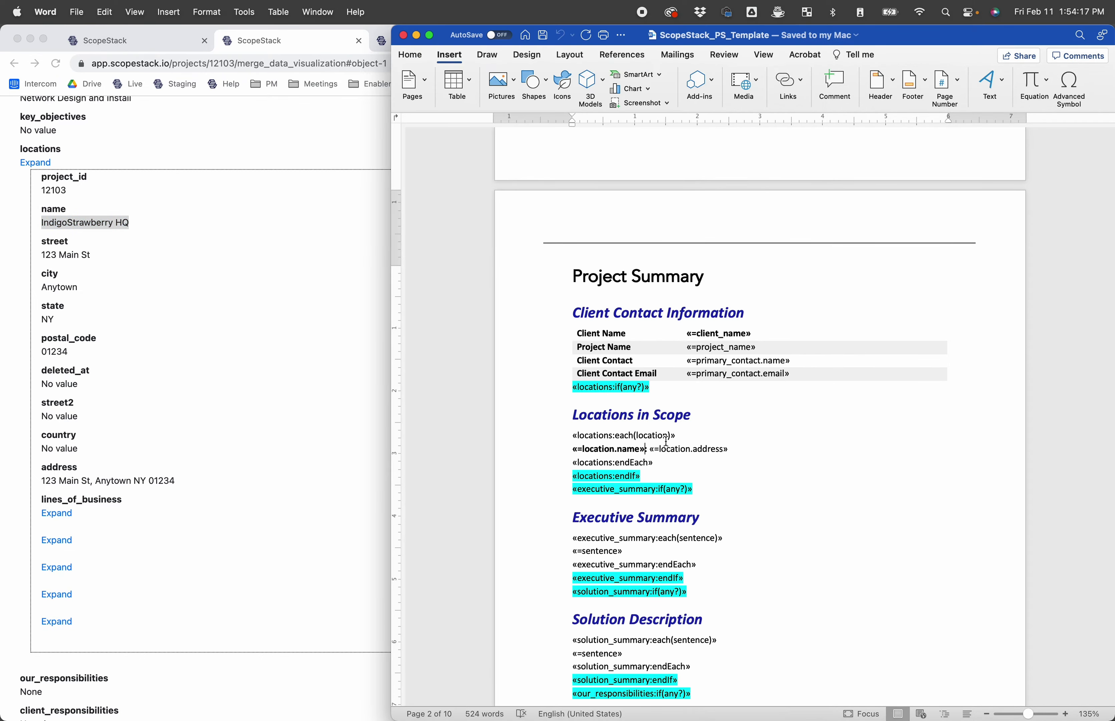
key(super+Tab)
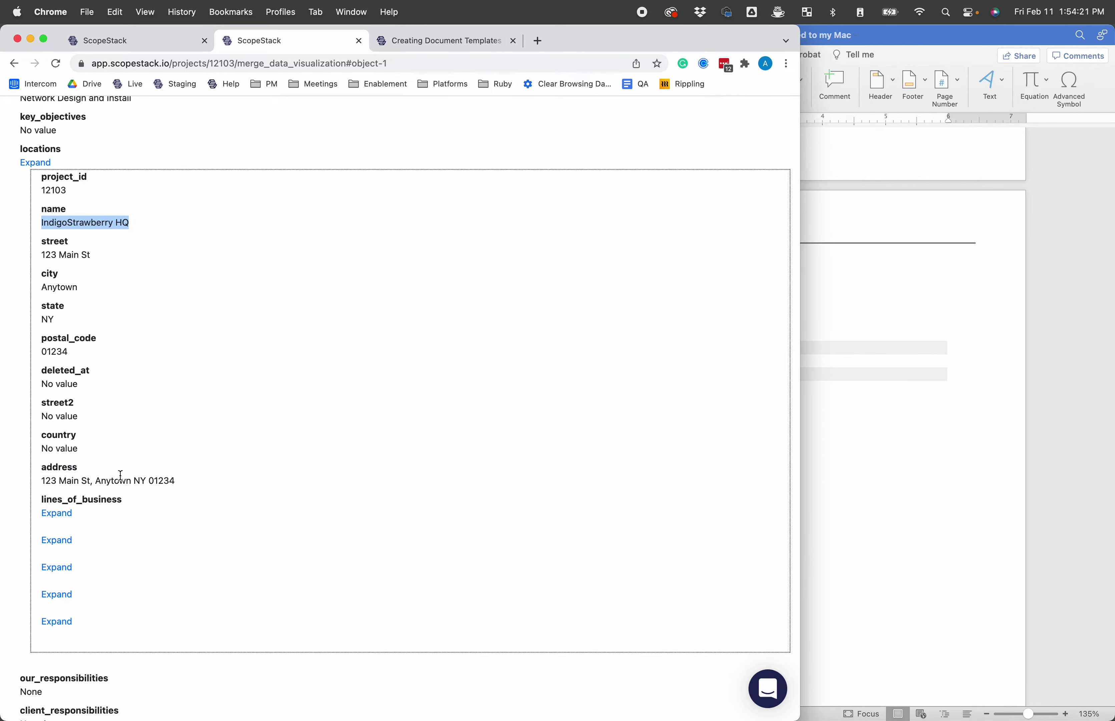
key(super+Tab)
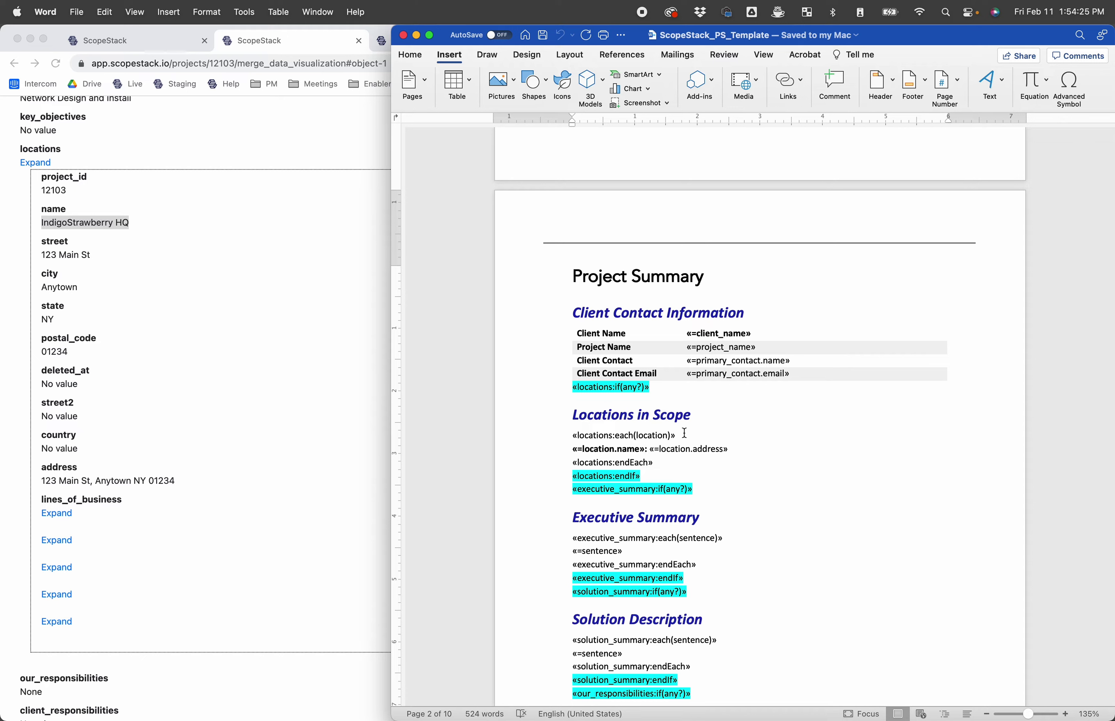
Step: Highlight the «locations:each(location)» field and the repeated line with «=location.name» and «=location.address»
click(739, 451)
click(531, 442)
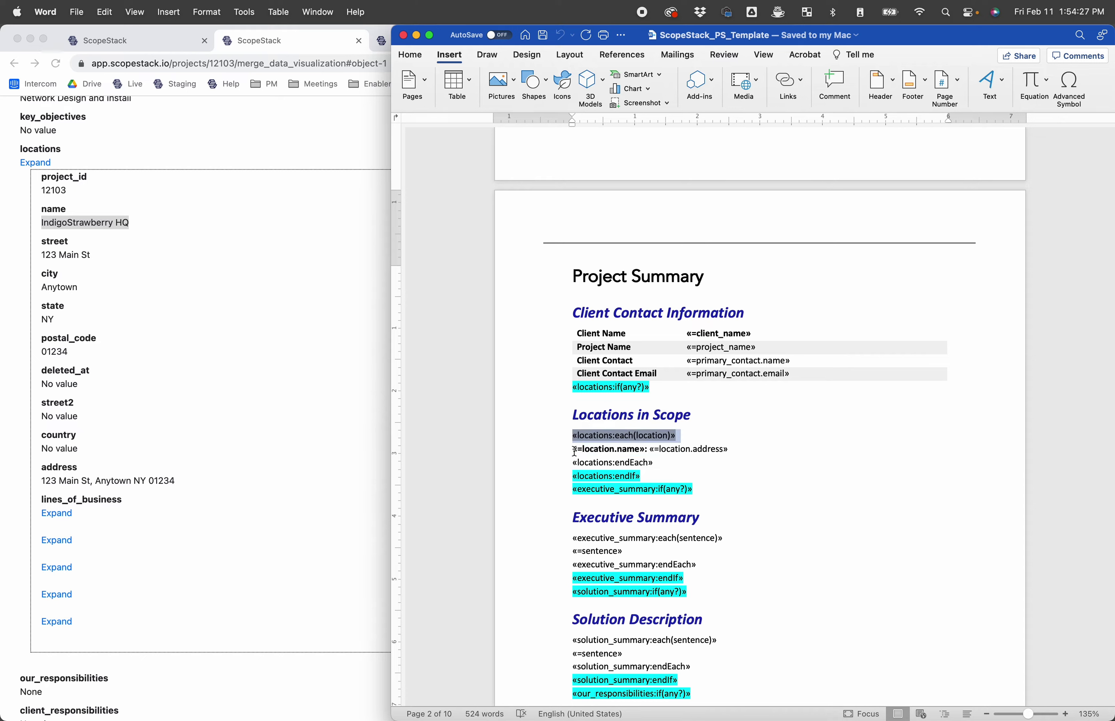
drag(723, 448, 558, 444)
click(593, 458)
click(572, 454)
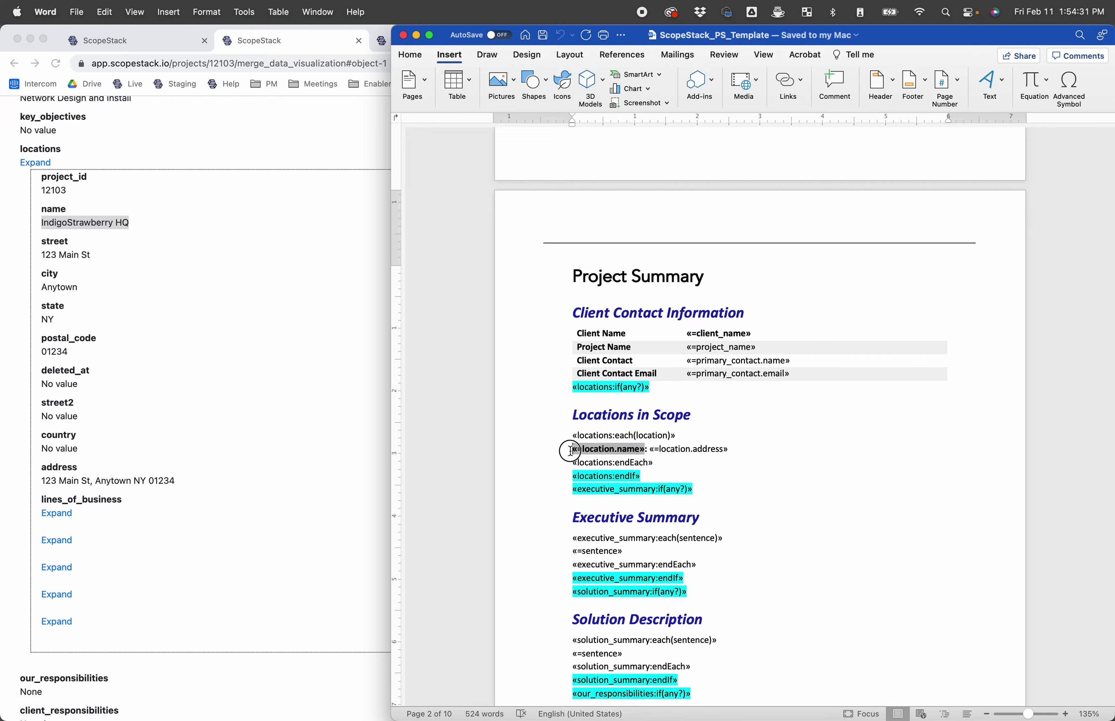
drag(570, 449, 710, 455)
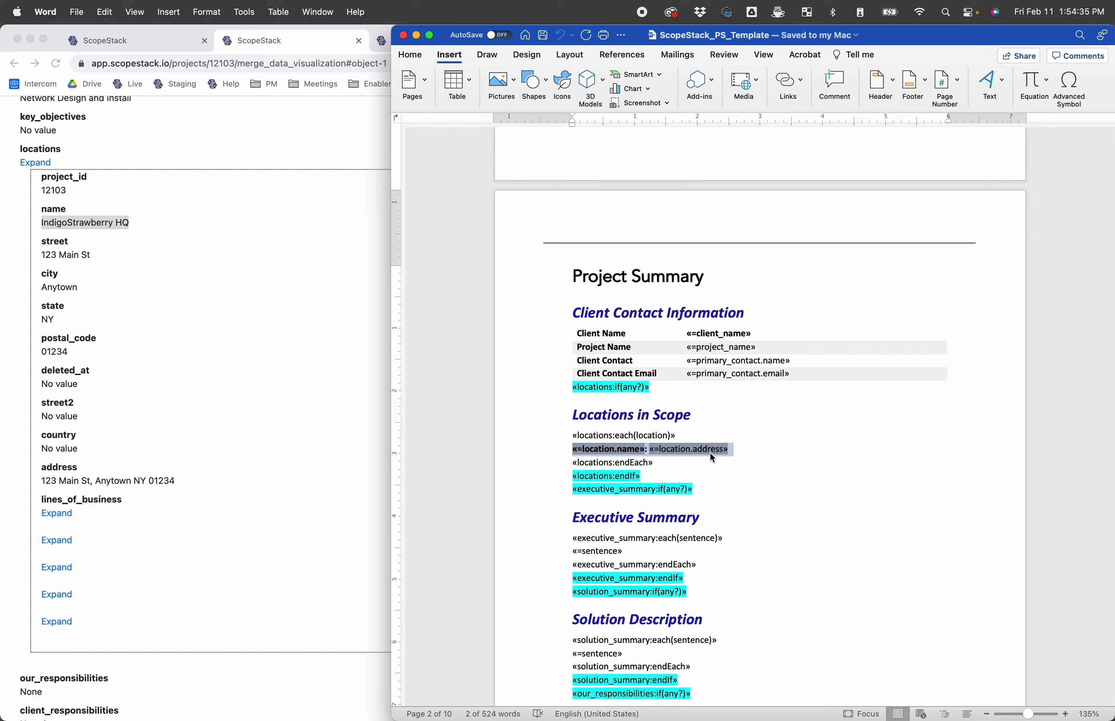
click(734, 454)
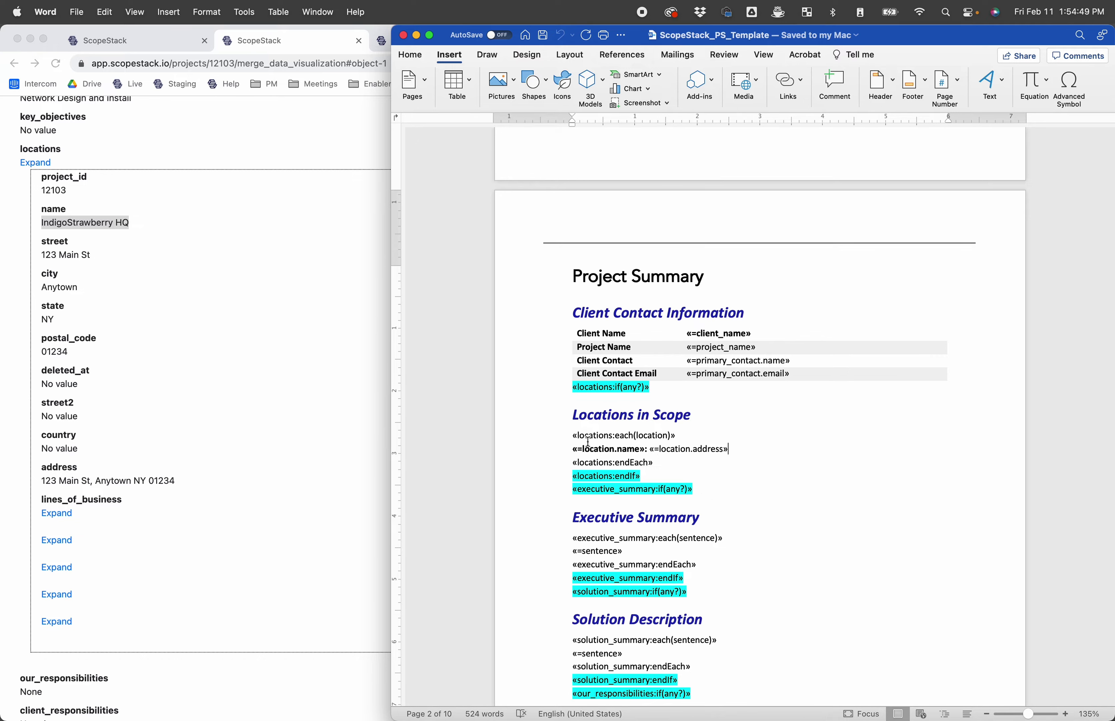
click(569, 444)
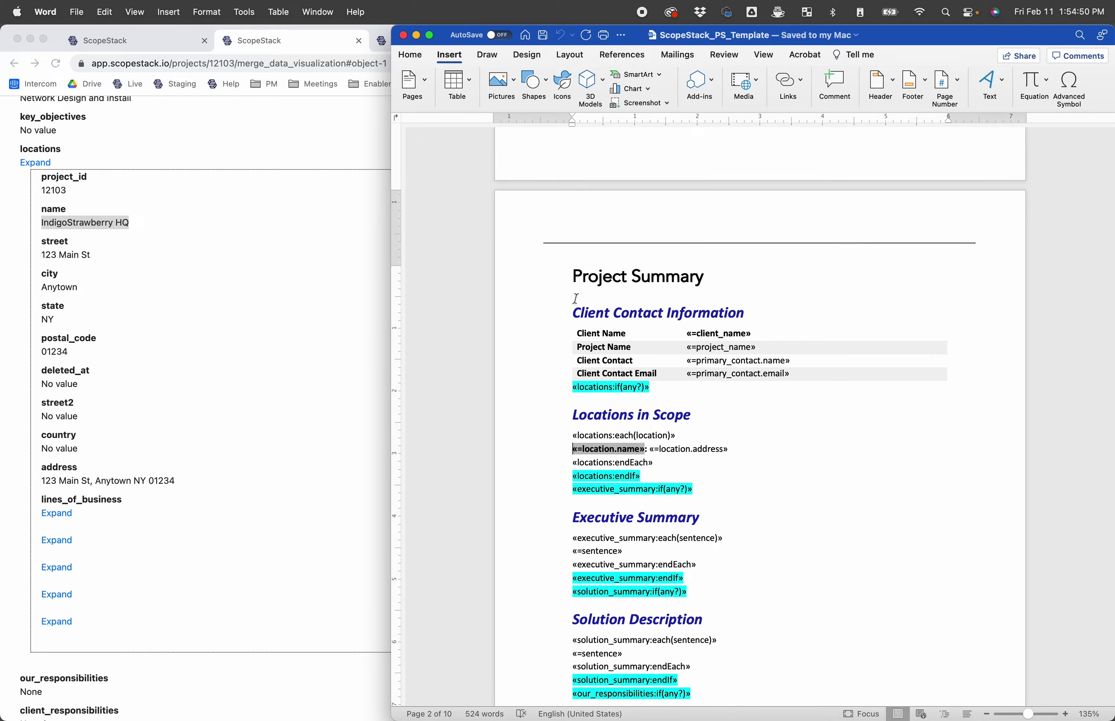
Step: Try formatting the «=location.name»: «=location.address» line as a bulleted list with an extra bullet, and undo both changes
click(409, 54)
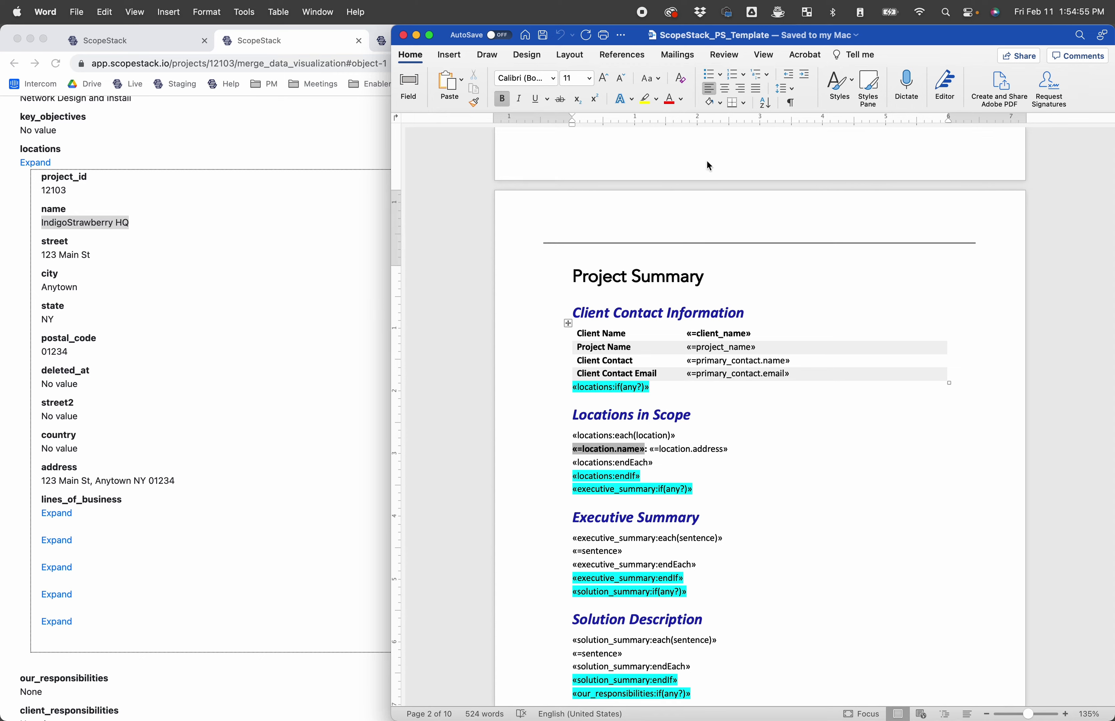
click(710, 73)
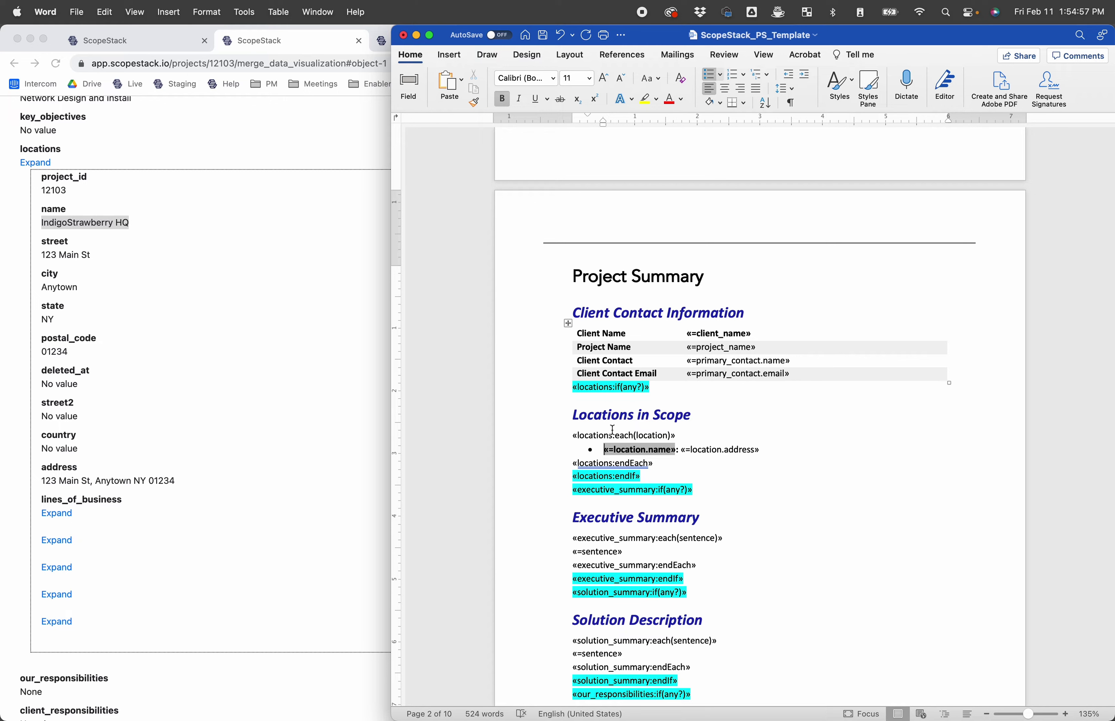
click(778, 451)
key(Return)
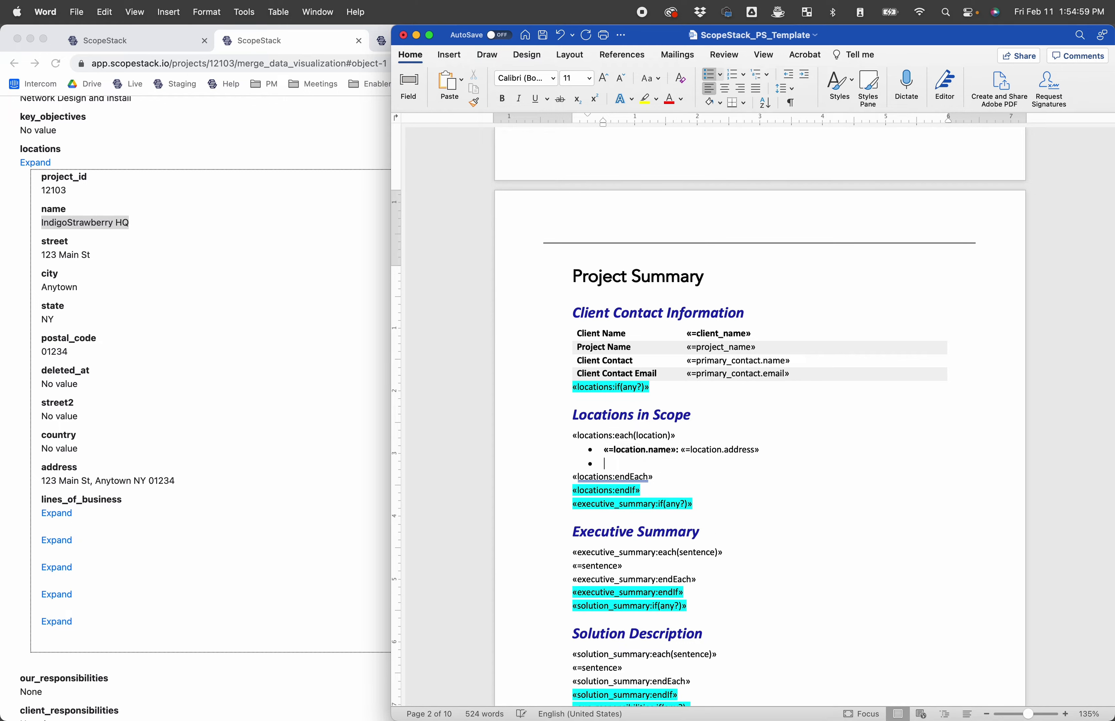
key(super+z)
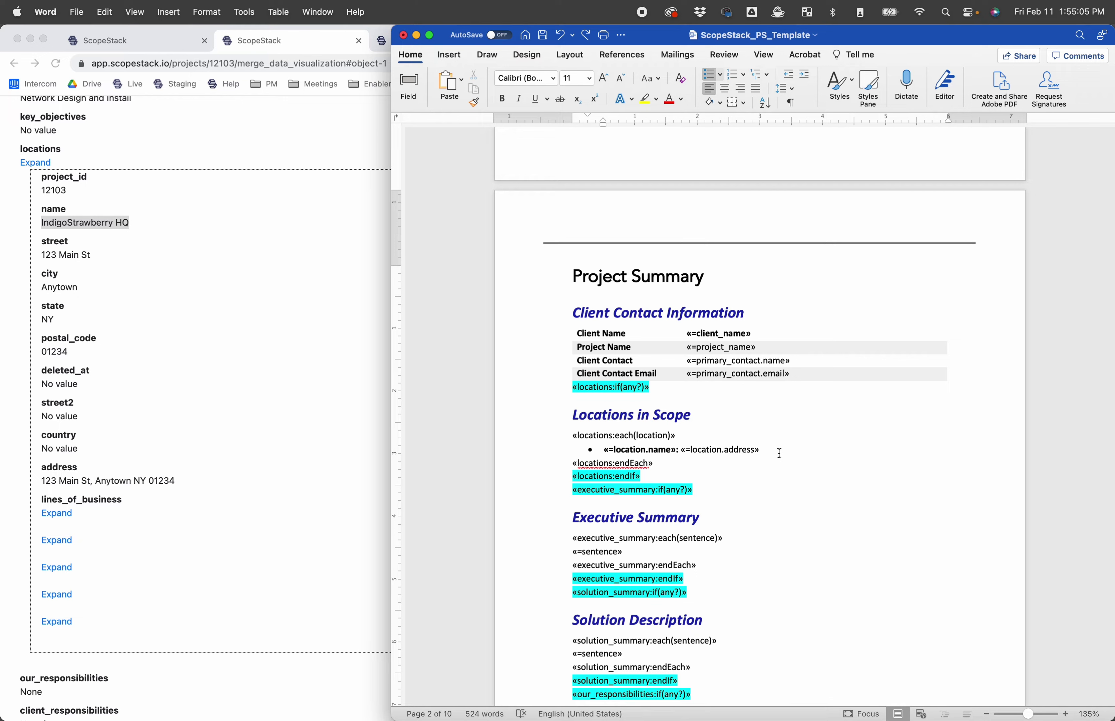
key(super+z)
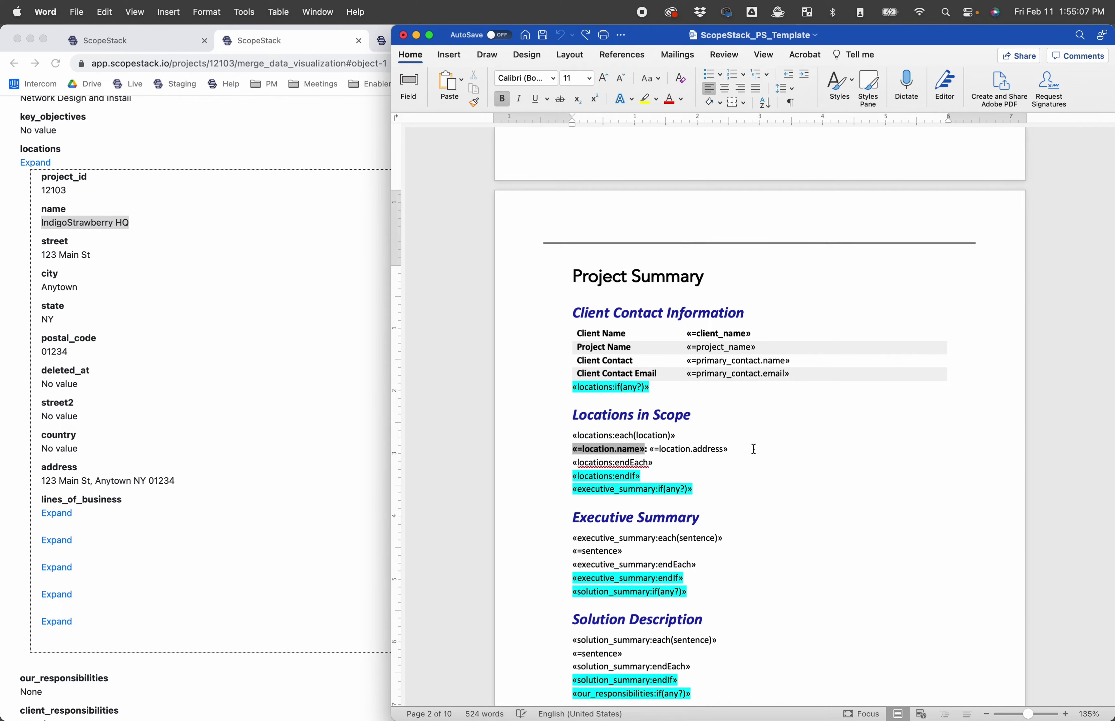
Step: Point out the formatting of the «=location.name» field and highlight the «=project_name» field on the cover page
click(671, 449)
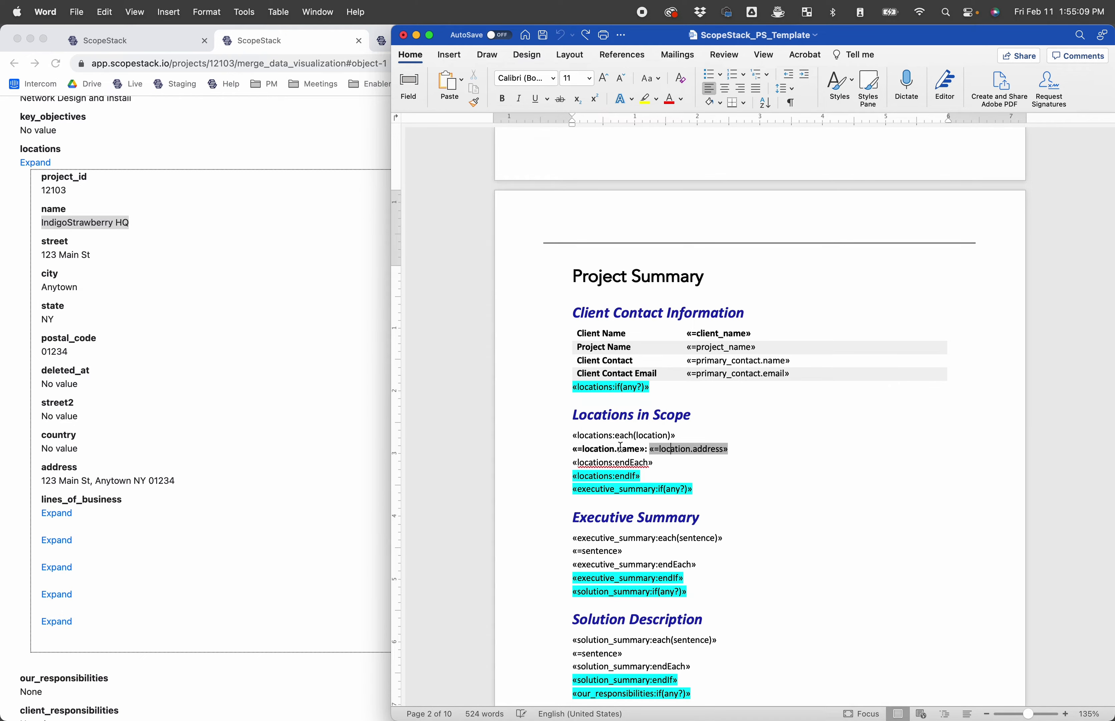
drag(584, 449, 609, 450)
scroll(625, 340, up, 15)
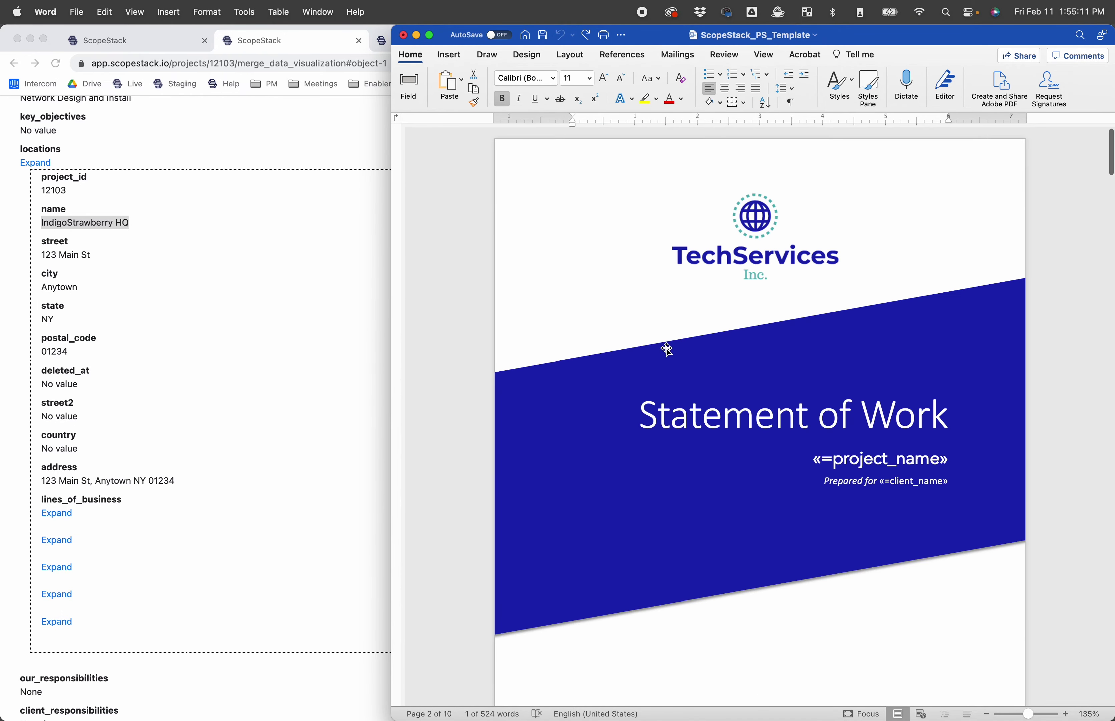
click(851, 459)
mouse_move(852, 459)
mouse_down()
mouse_move(947, 461)
mouse_move(801, 460)
mouse_move(811, 461)
mouse_up()
Step: Return to Locations in Scope on page 2 and highlight the «=location.address» field
scroll(887, 473, down, 1)
scroll(887, 473, down, 12)
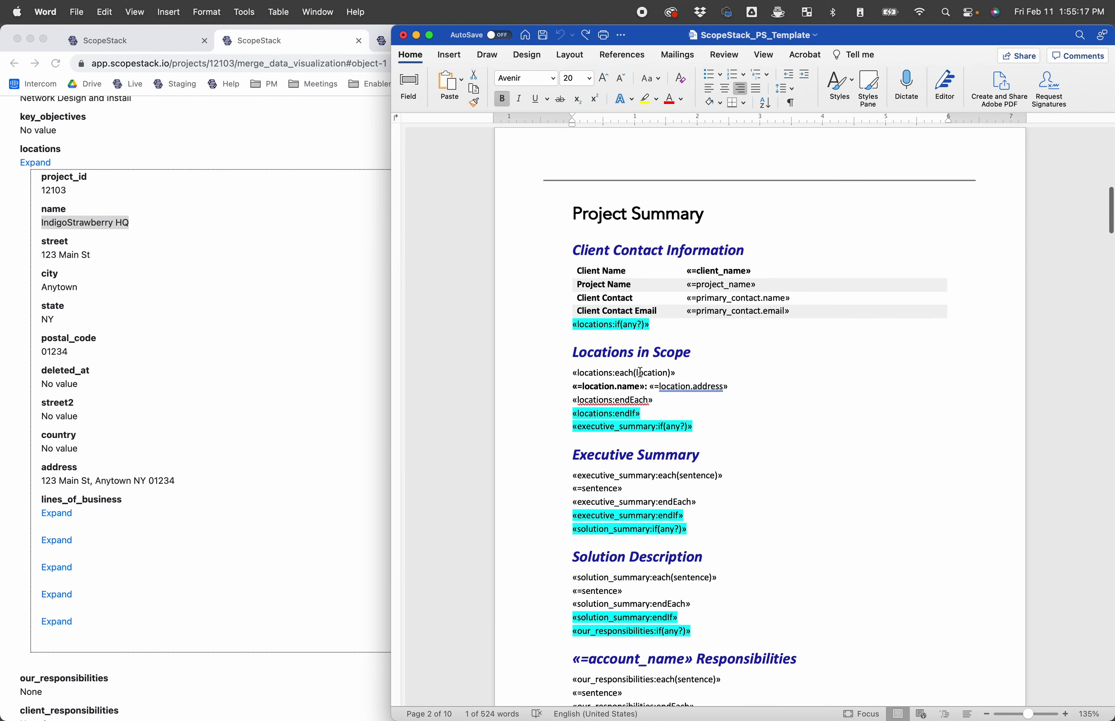
click(609, 393)
click(647, 387)
click(749, 388)
drag(749, 389, 648, 390)
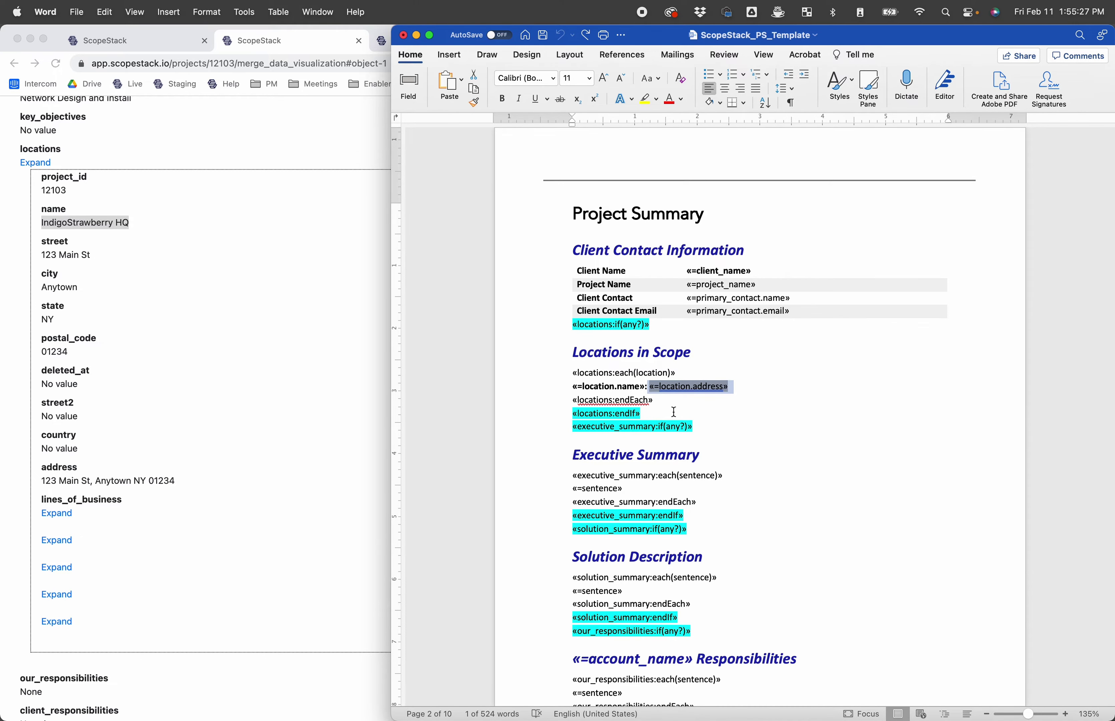
Step: Highlight the Executive Summary conditional section and look through the similar sections down to Client Responsibilities
scroll(652, 397, down, 2)
mouse_move(571, 399)
mouse_down()
mouse_move(679, 453)
mouse_move(694, 475)
mouse_move(553, 420)
mouse_move(562, 399)
mouse_up()
click(696, 476)
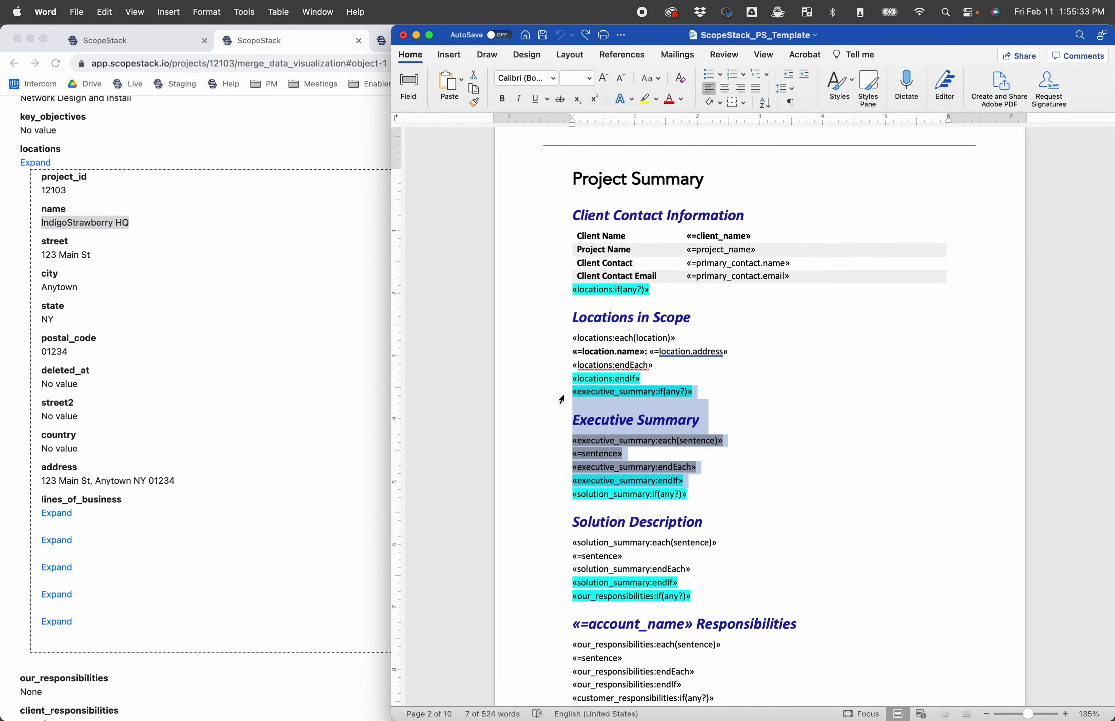
scroll(562, 400, down, 6)
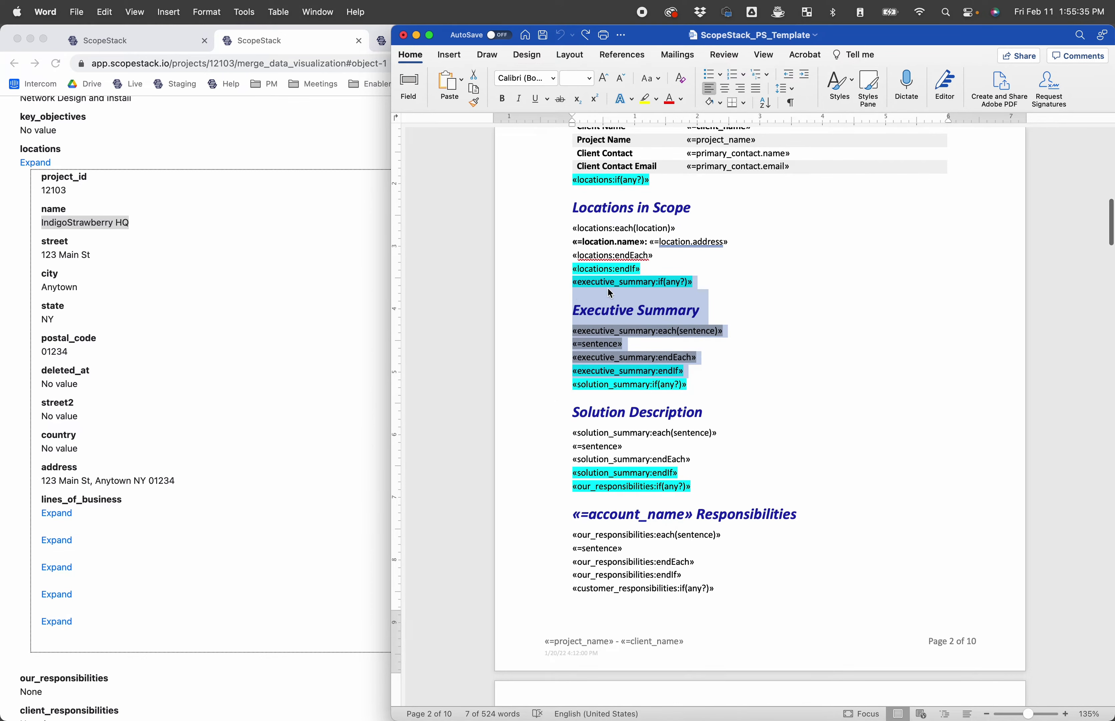
scroll(649, 351, down, 6)
scroll(649, 351, up, 5)
click(663, 327)
scroll(615, 339, down, 6)
scroll(616, 339, down, 5)
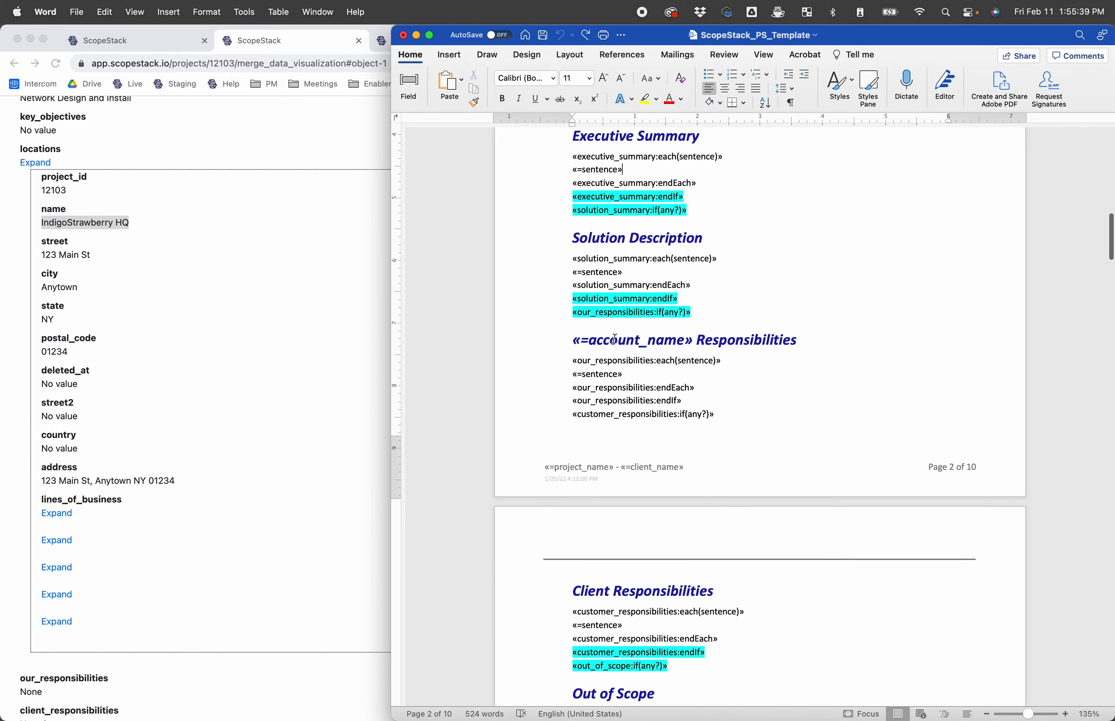
Step: Open the project's Customer Summary page in Chrome and return to the Executive Summary section of the Word template
click(142, 42)
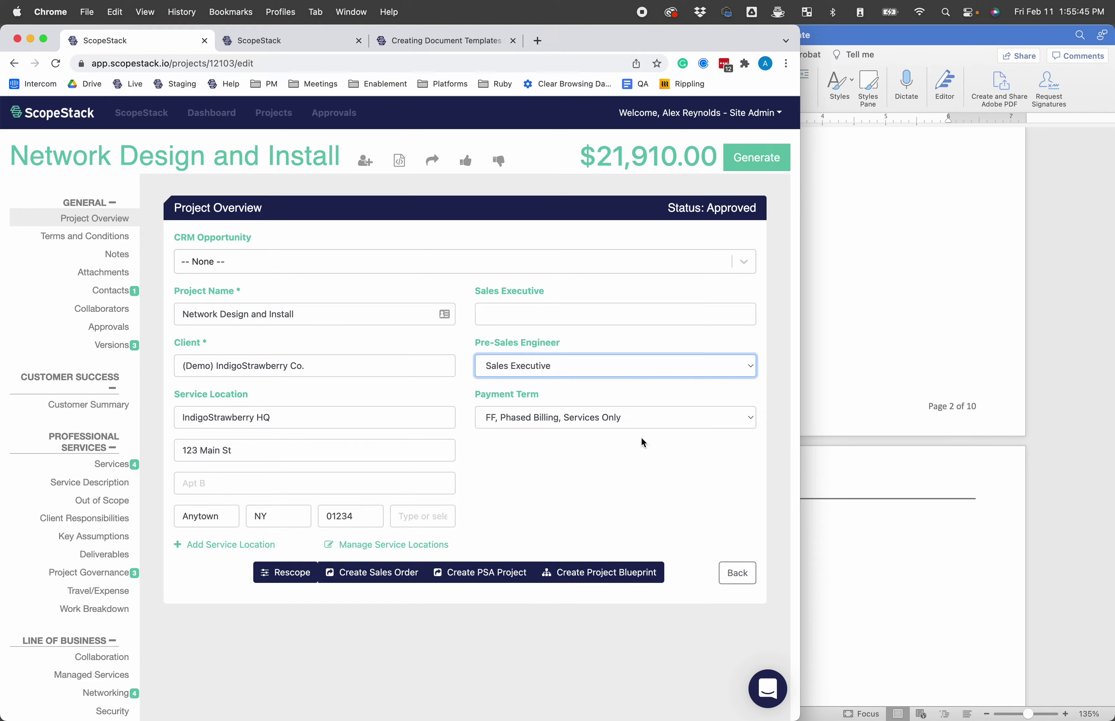
click(963, 399)
scroll(964, 400, down, 8)
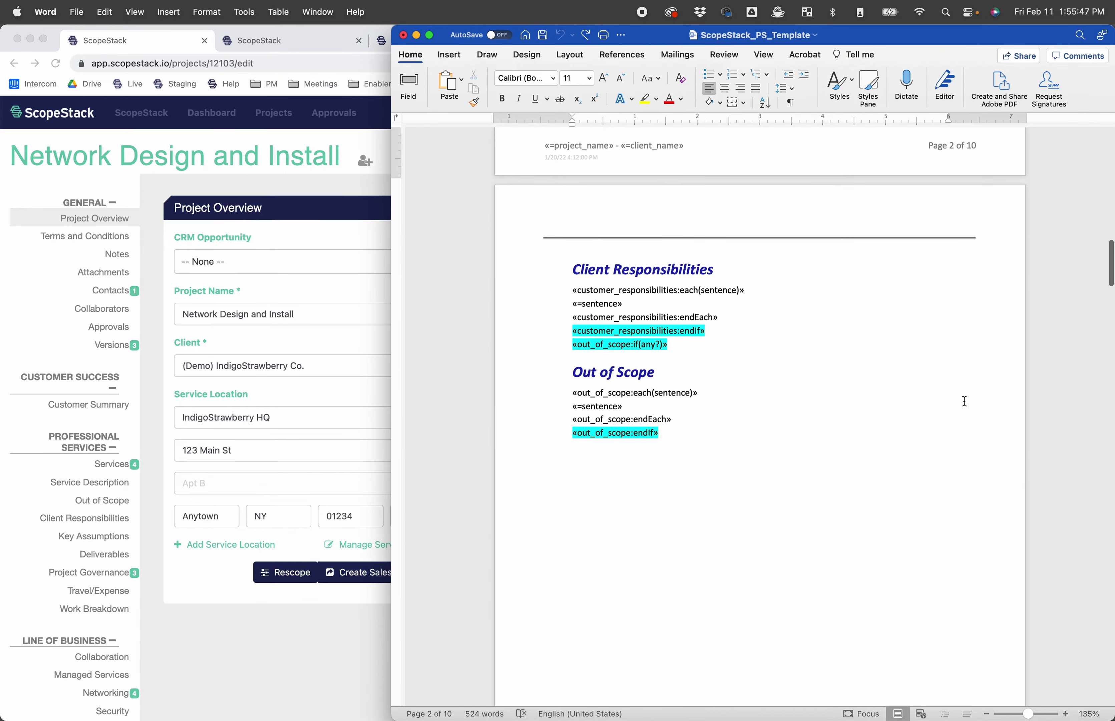
click(74, 424)
click(89, 405)
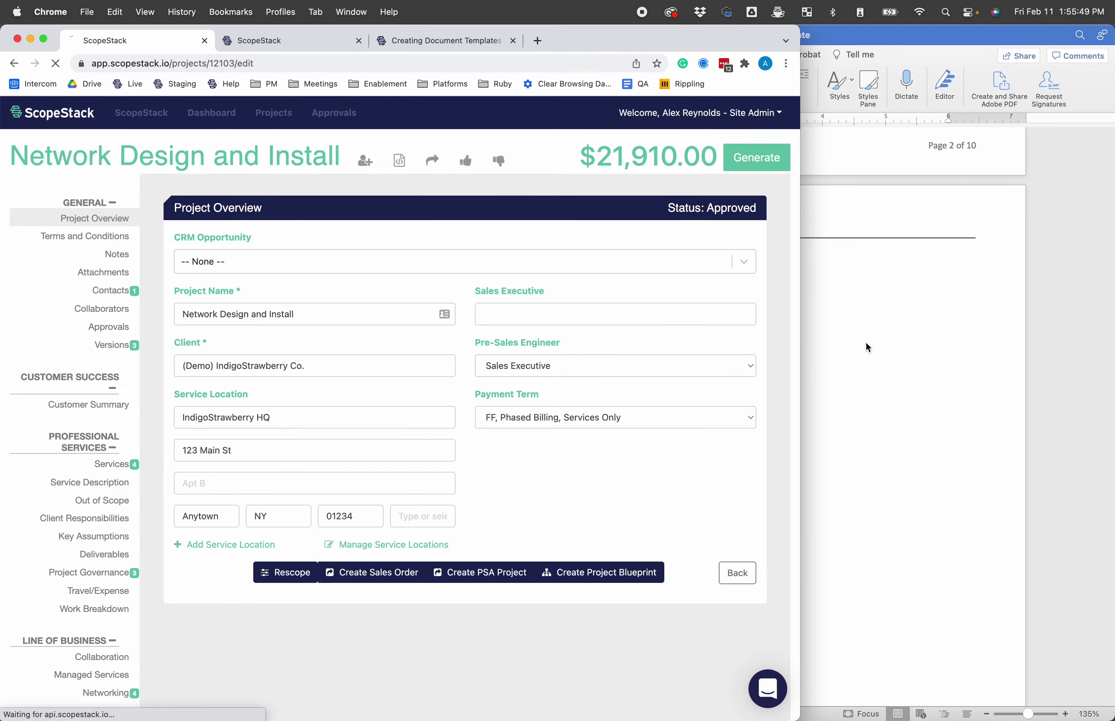
click(866, 341)
scroll(895, 343, up, 8)
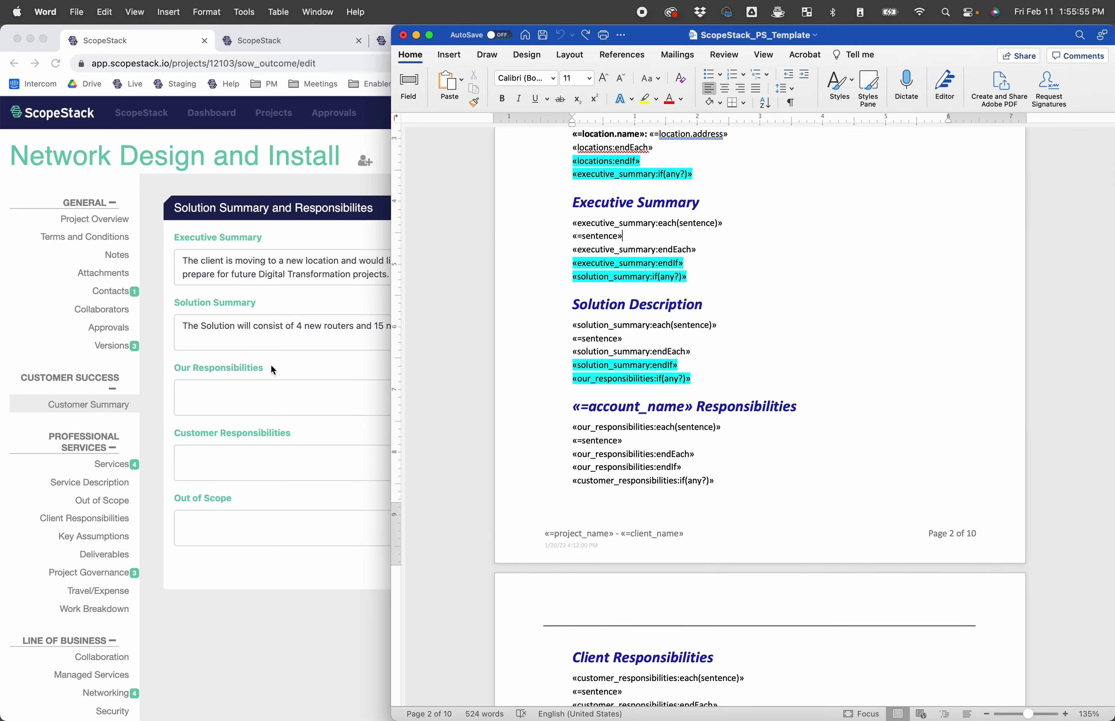
Step: Compare the Customer Summary fields with the template sections and highlight the «=account_name» Responsibilities section with its loop and conditional fields
click(735, 441)
scroll(289, 459, down, 3)
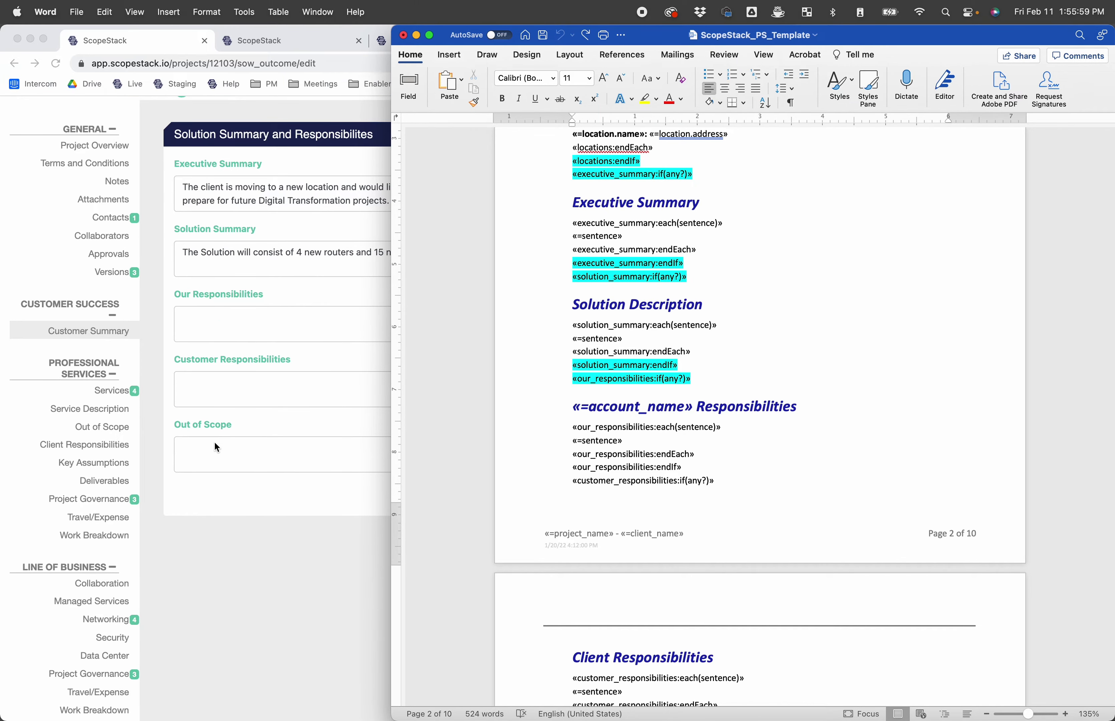
scroll(591, 601, down, 5)
scroll(591, 603, up, 1)
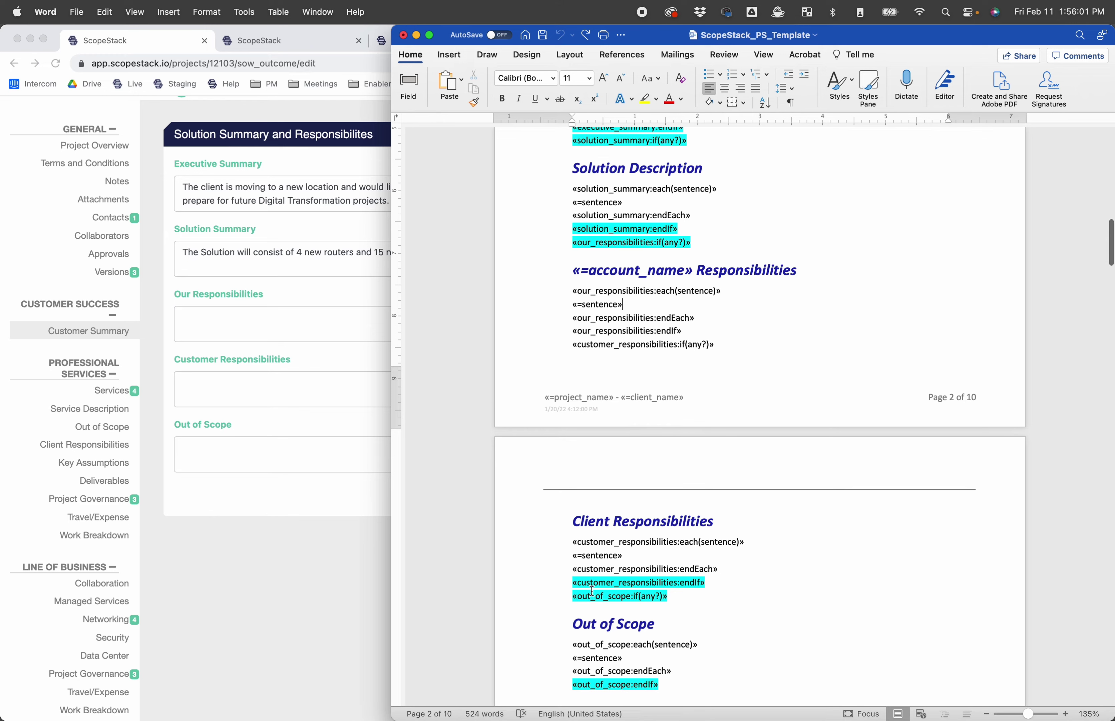
drag(572, 241, 779, 351)
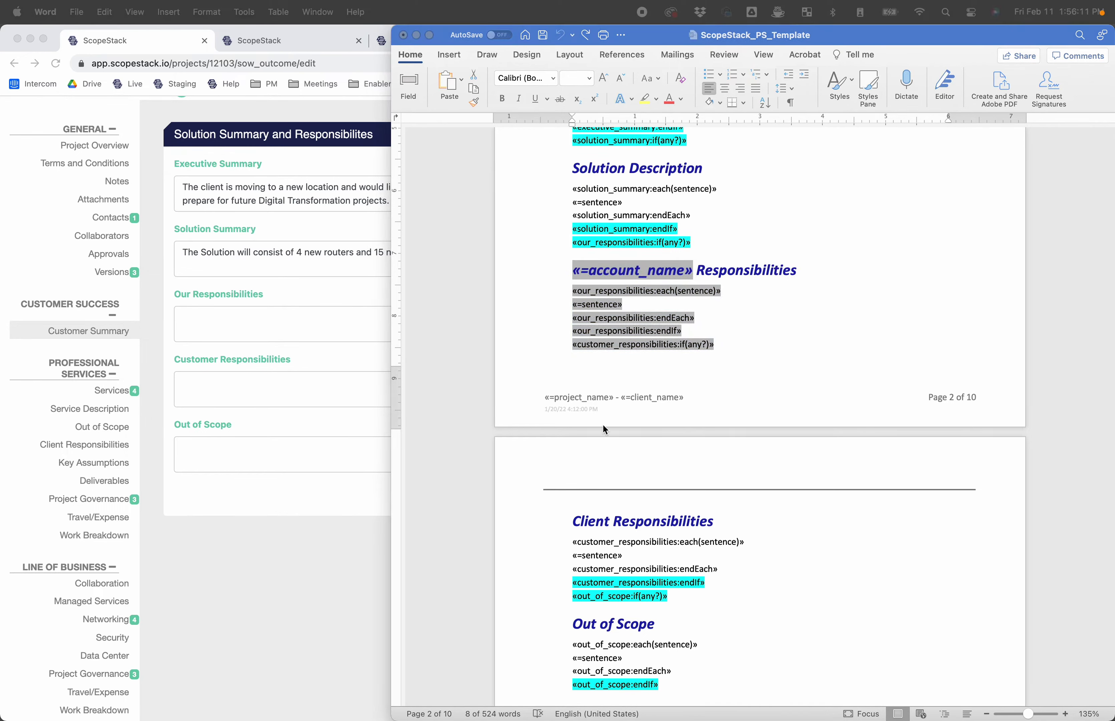
Step: Find the template's Scope of Work section, open the project's Services page in a widened Chrome window and examine its phases, services and subservices
scroll(579, 471, down, 10)
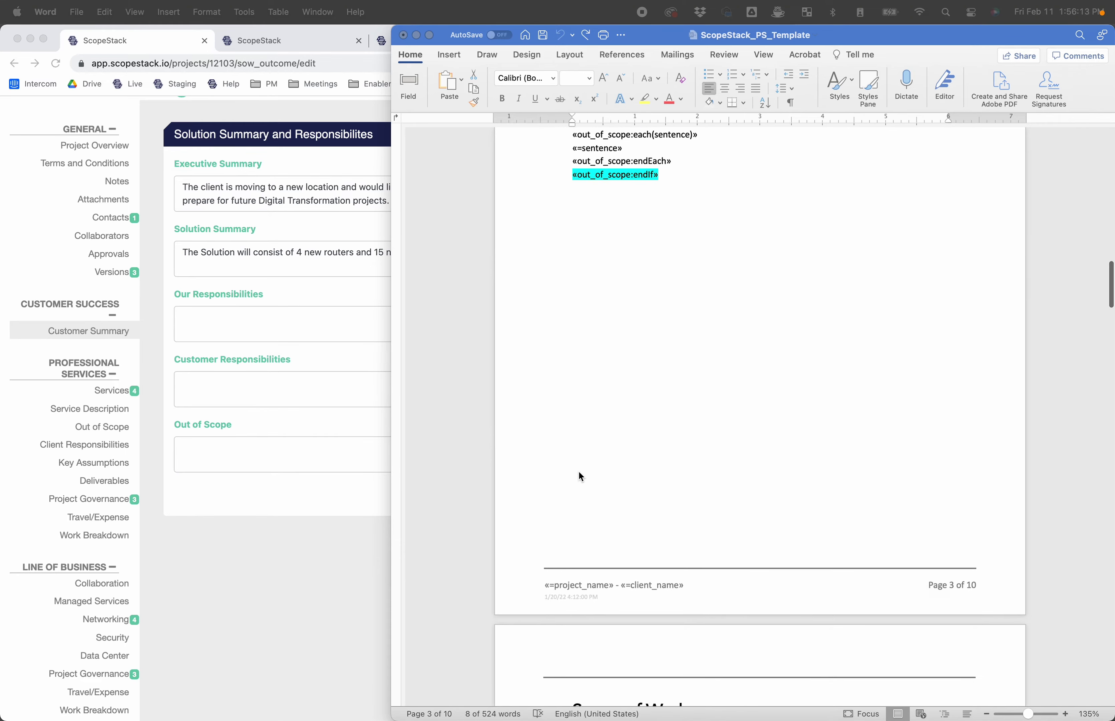
scroll(580, 473, up, 5)
scroll(676, 492, down, 15)
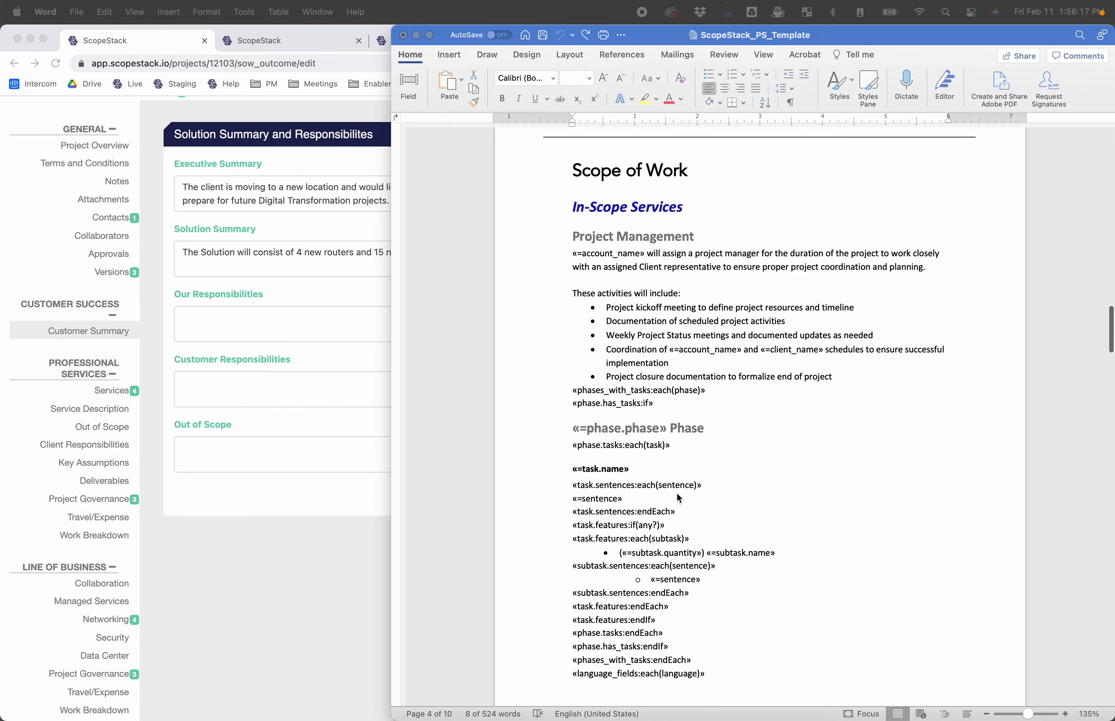
scroll(678, 495, down, 1)
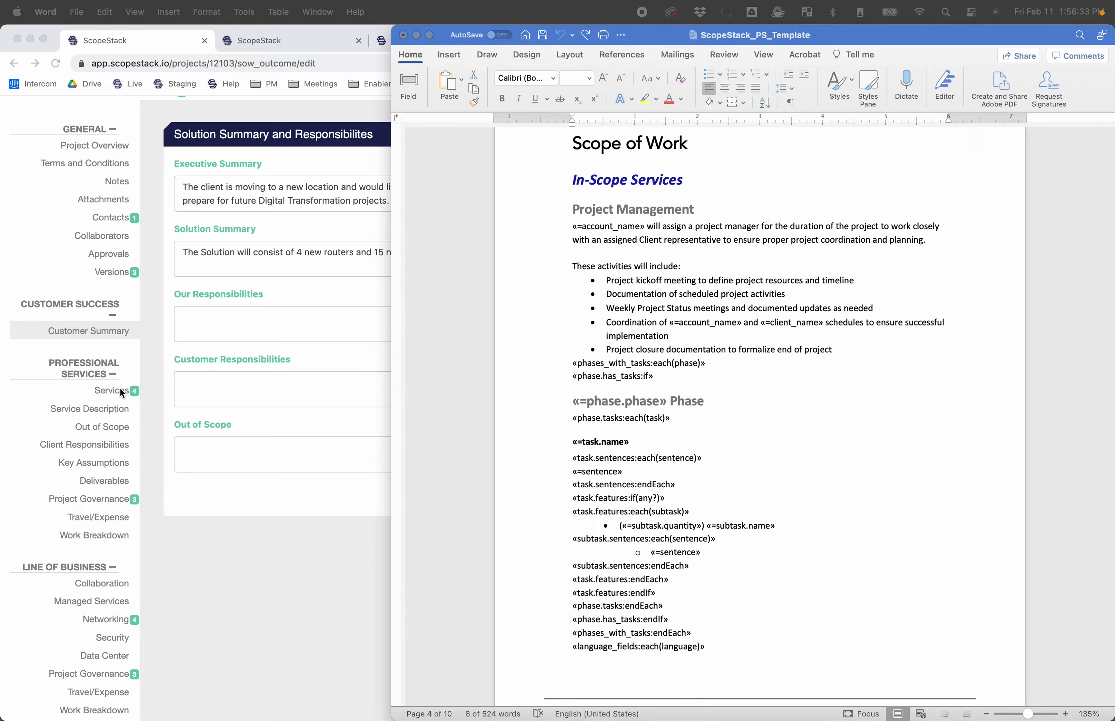
click(150, 401)
click(112, 394)
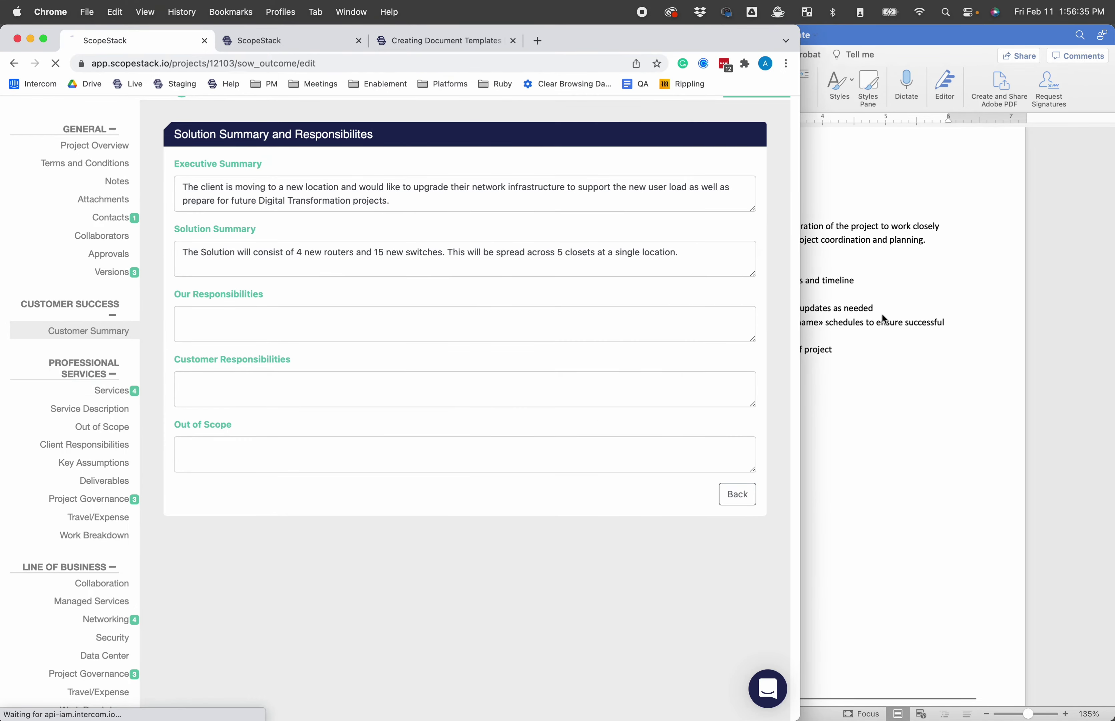
drag(801, 291, 968, 295)
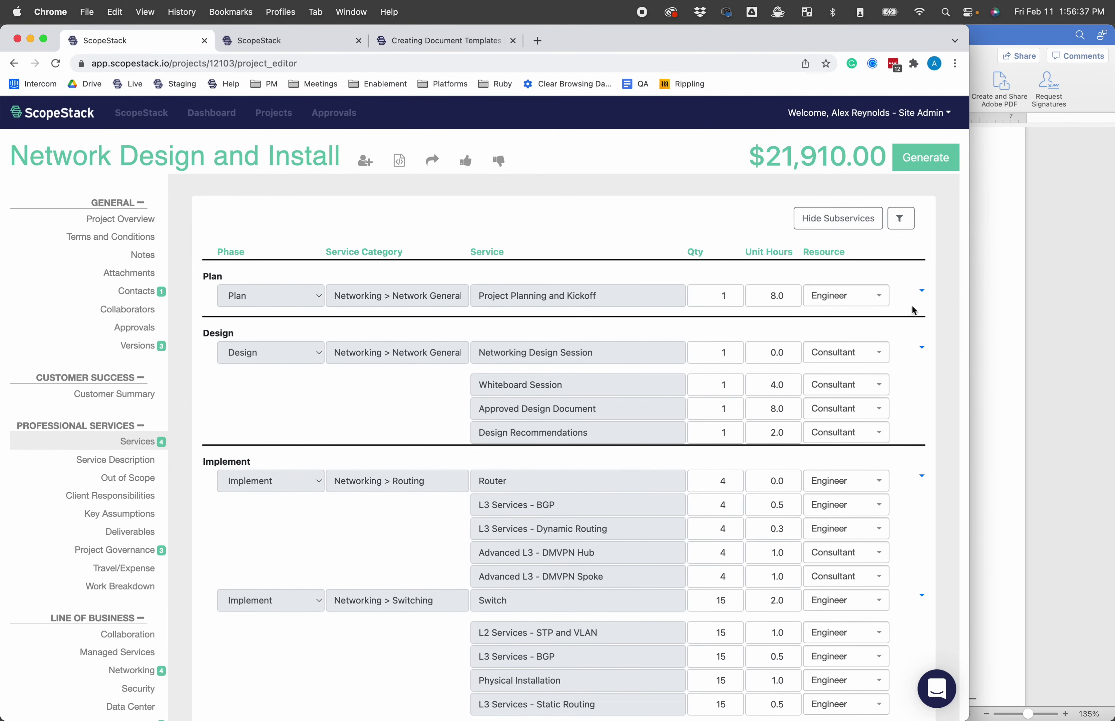
scroll(777, 428, down, 5)
scroll(705, 428, up, 3)
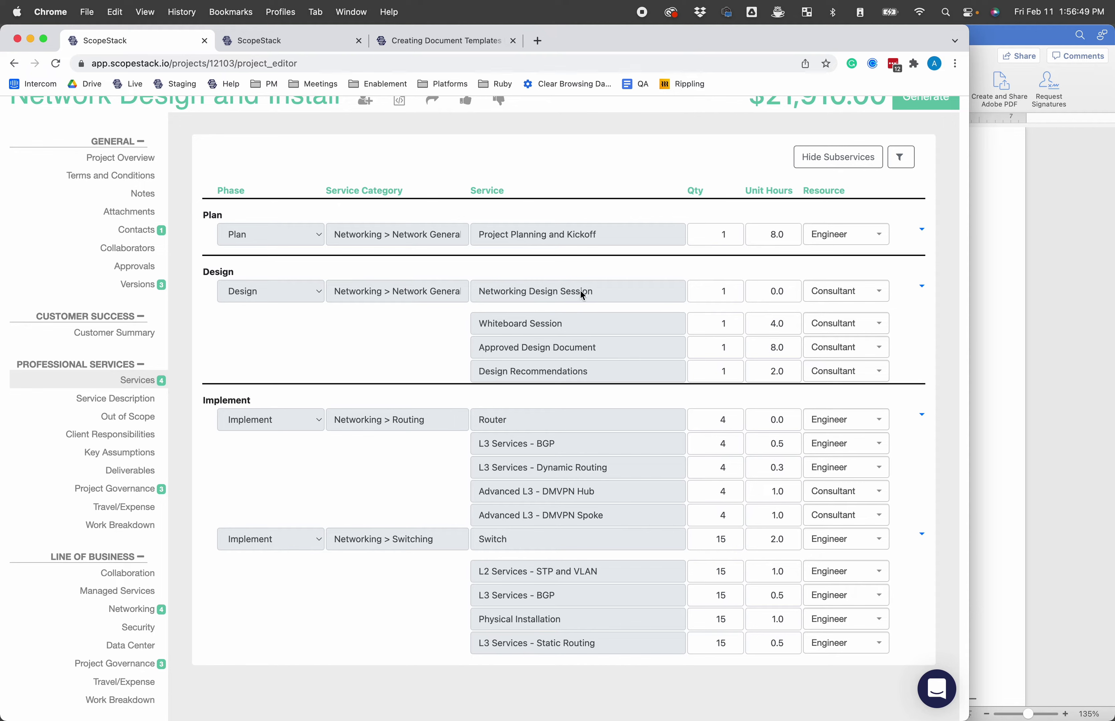
mouse_move(525, 717)
Step: Return to the Word template and highlight the In-Scope Services content from its heading through «phase.has_tasks:endIf»
click(1019, 394)
scroll(639, 478, down, 1)
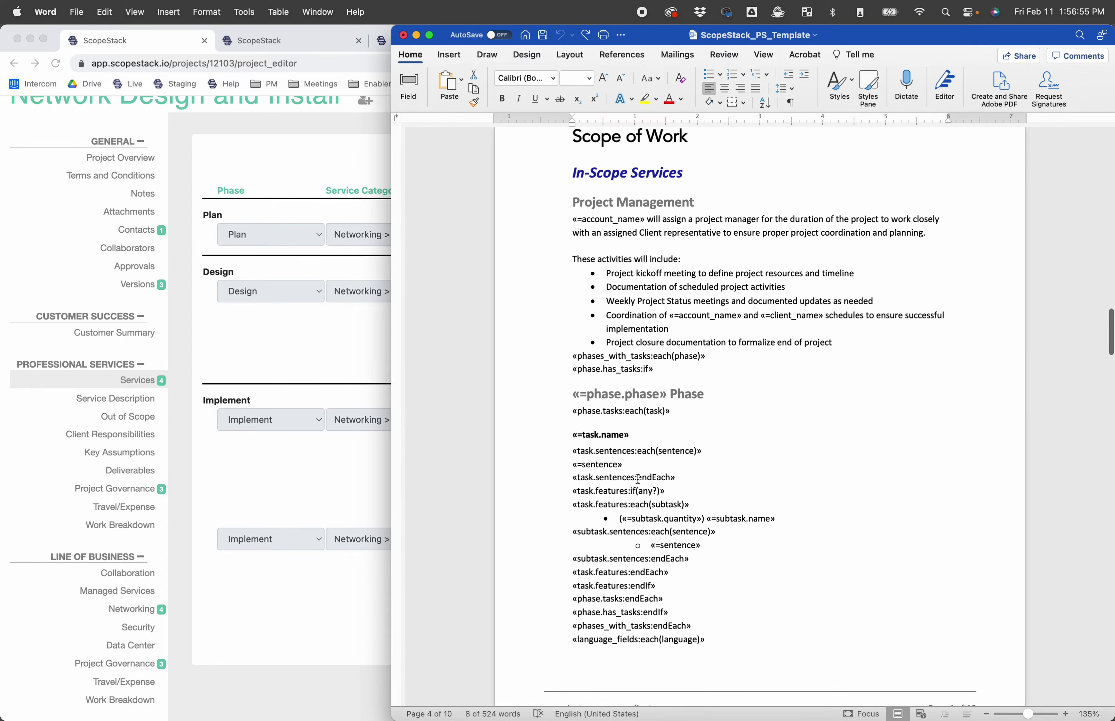
drag(613, 172, 681, 609)
click(681, 609)
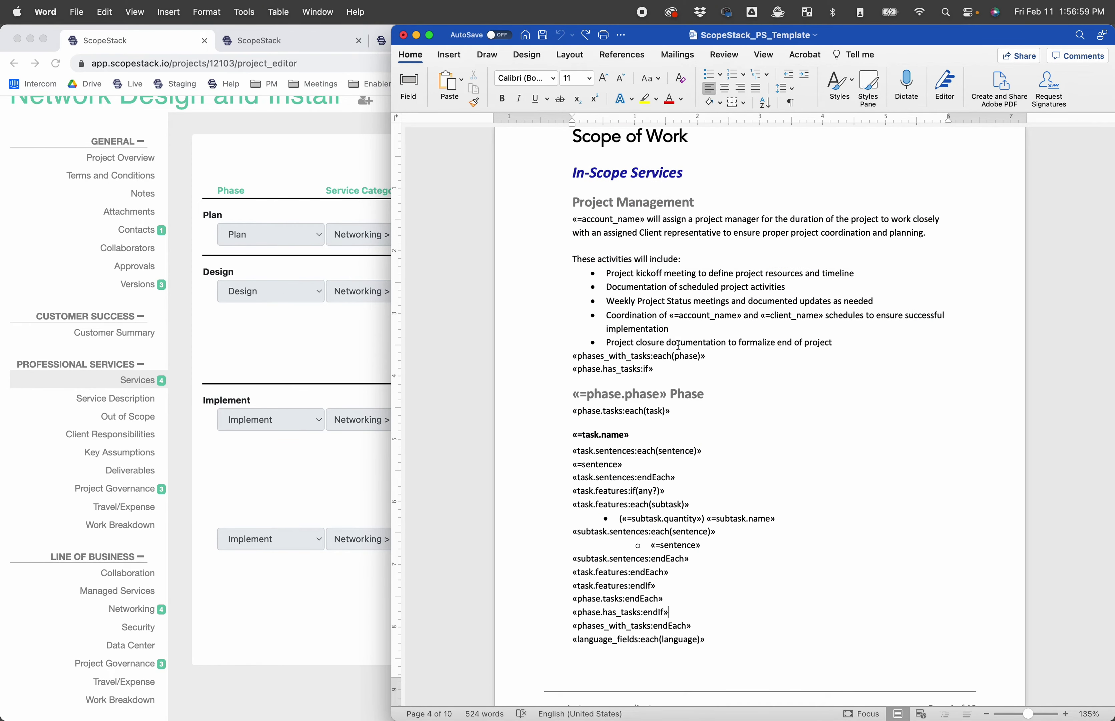
Step: Point out the In-Scope Services and Project Management headings and highlight the «=account_name» field below them
drag(561, 177, 675, 169)
click(671, 174)
click(573, 201)
mouse_move(573, 202)
mouse_down()
mouse_move(652, 216)
mouse_move(652, 204)
mouse_move(572, 202)
mouse_up()
double_click(612, 219)
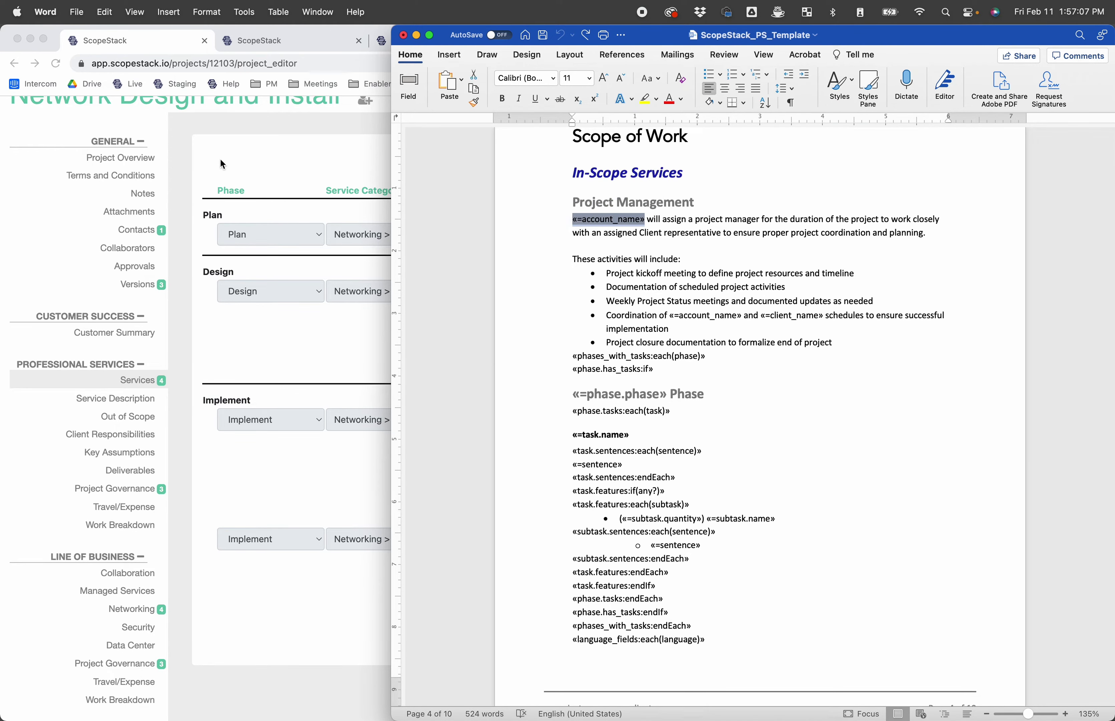
Step: Check the services list in Chrome, return to the Word template and highlight the whole Project Management section
click(264, 147)
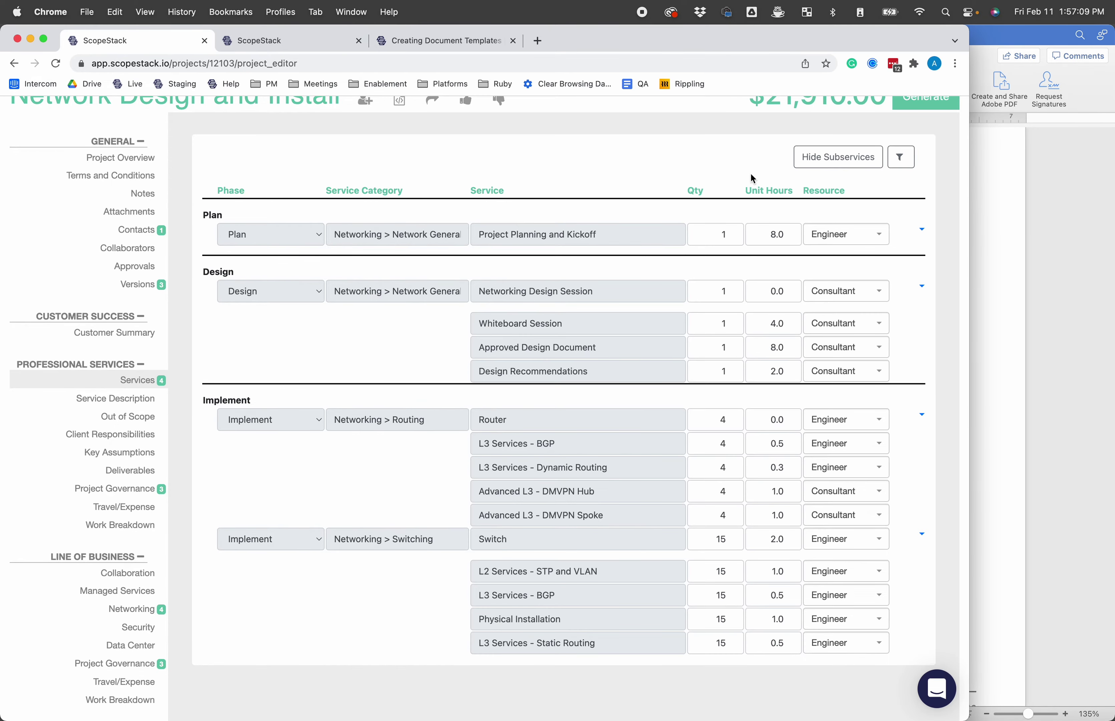
click(985, 278)
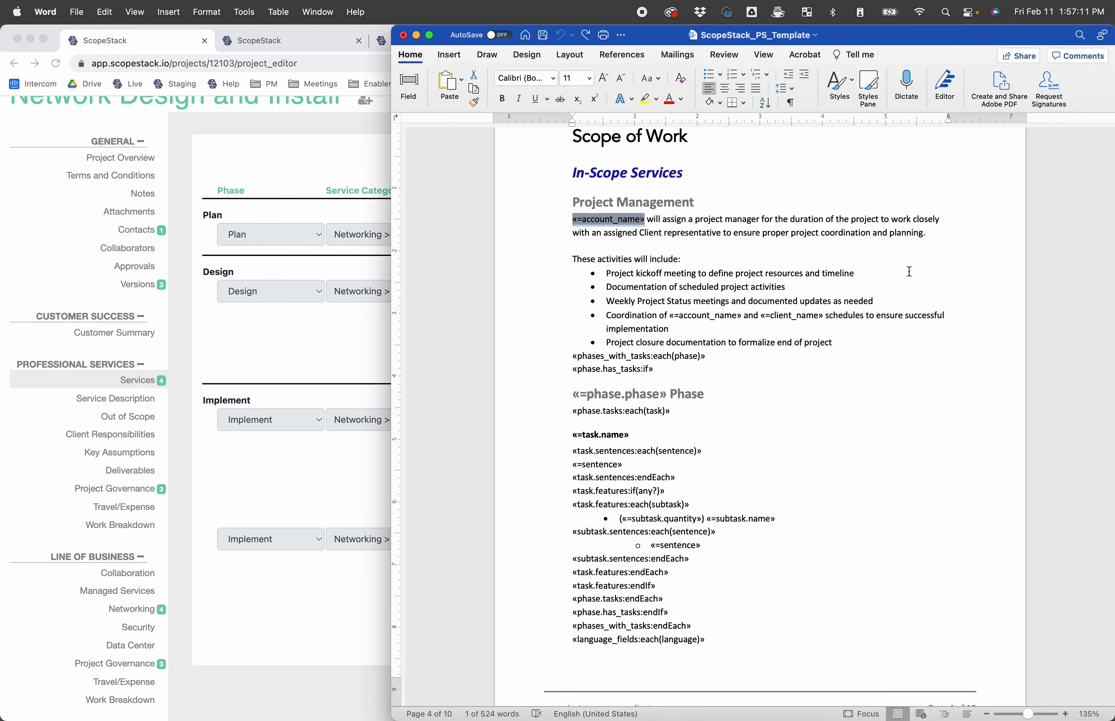
click(632, 241)
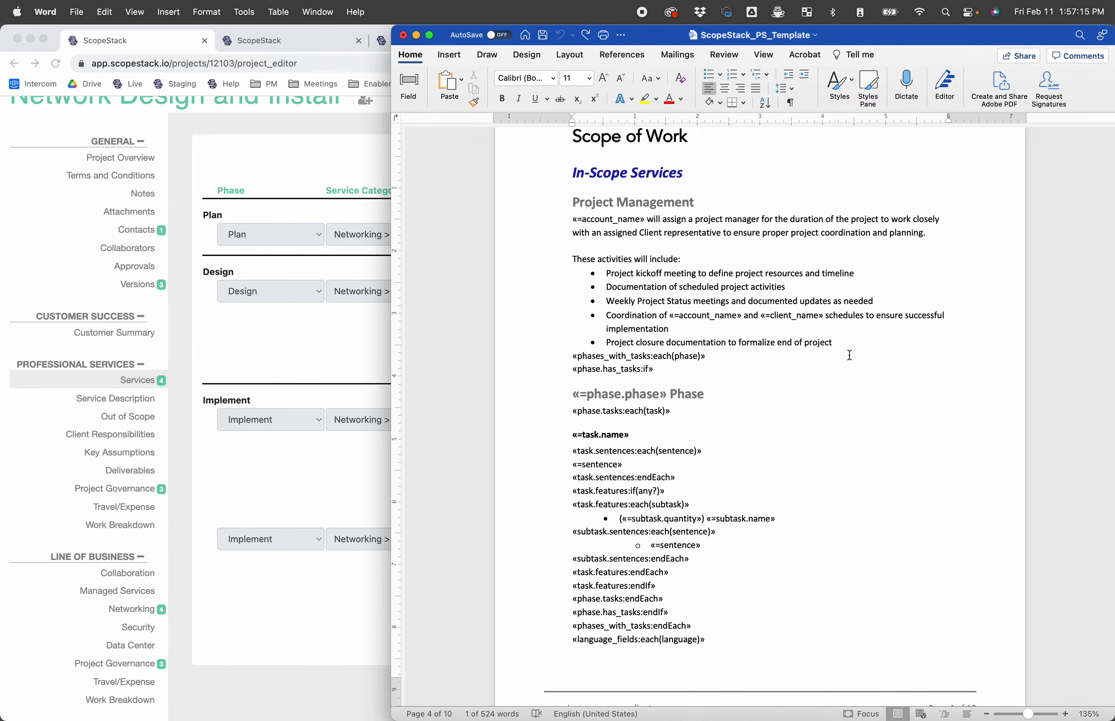
drag(838, 343, 562, 206)
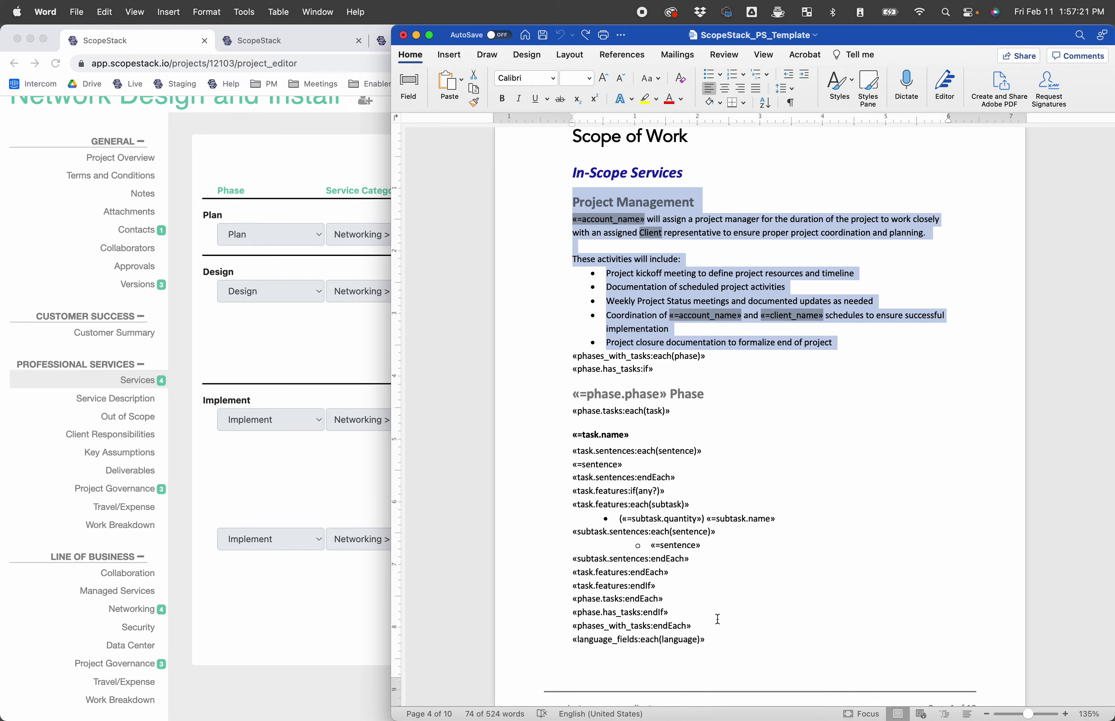
Step: Highlight the loop from «phases_with_tasks:each(phase)» through «phases_with_tasks:endEach», and switch to the project's merge data in Chrome
drag(710, 622, 547, 357)
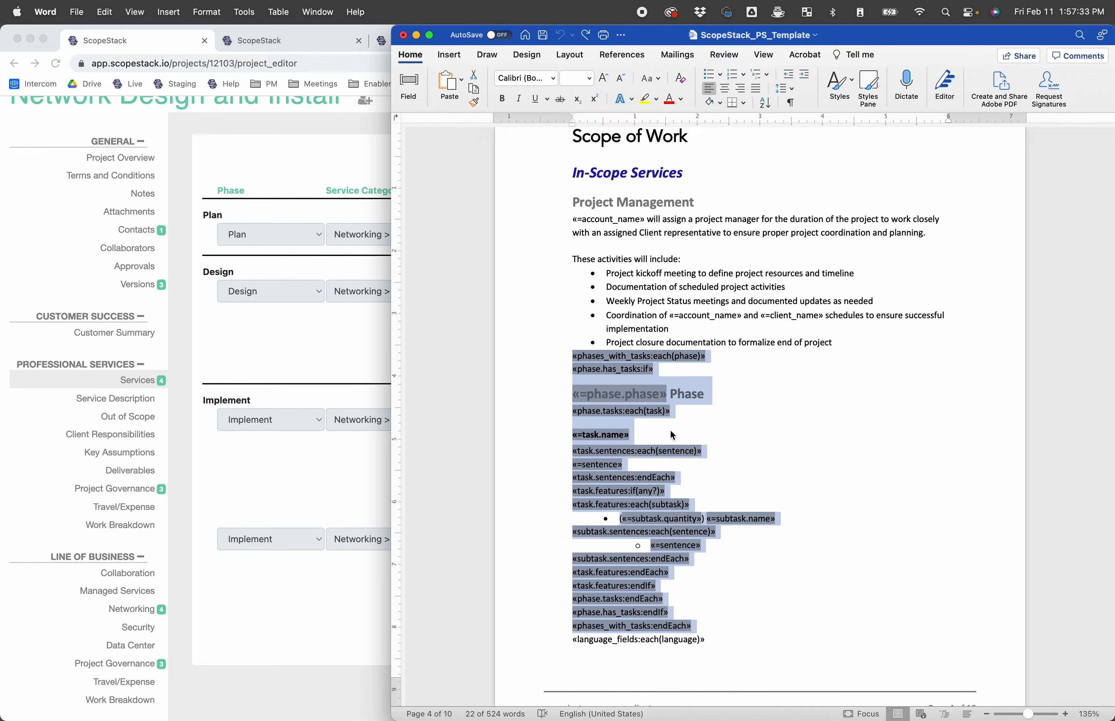
click(675, 394)
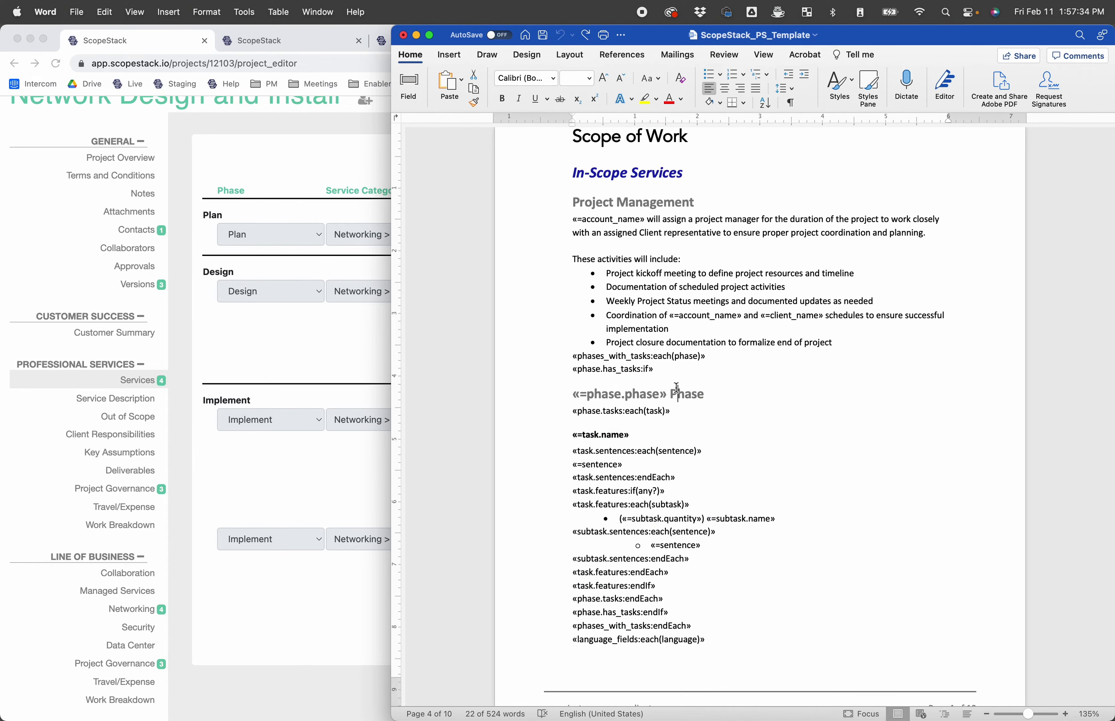
click(286, 42)
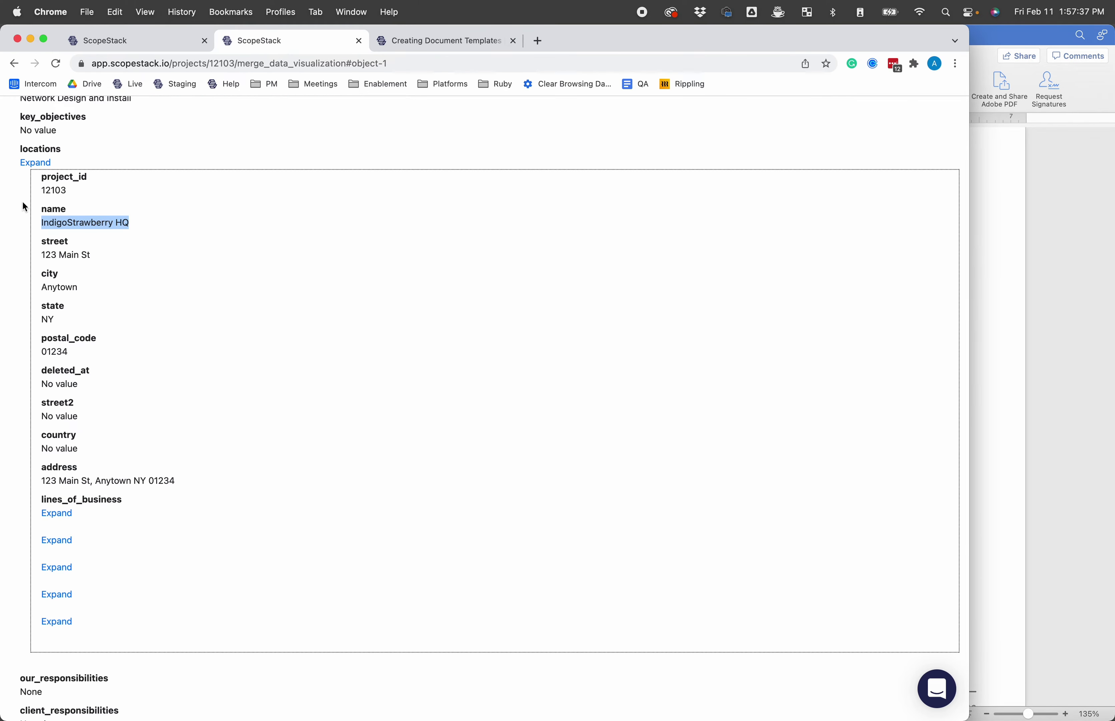
Step: Collapse the locations entry and search the merge data page for "phas" to locate phases_with_tasks
click(34, 163)
scroll(460, 187, up, 5)
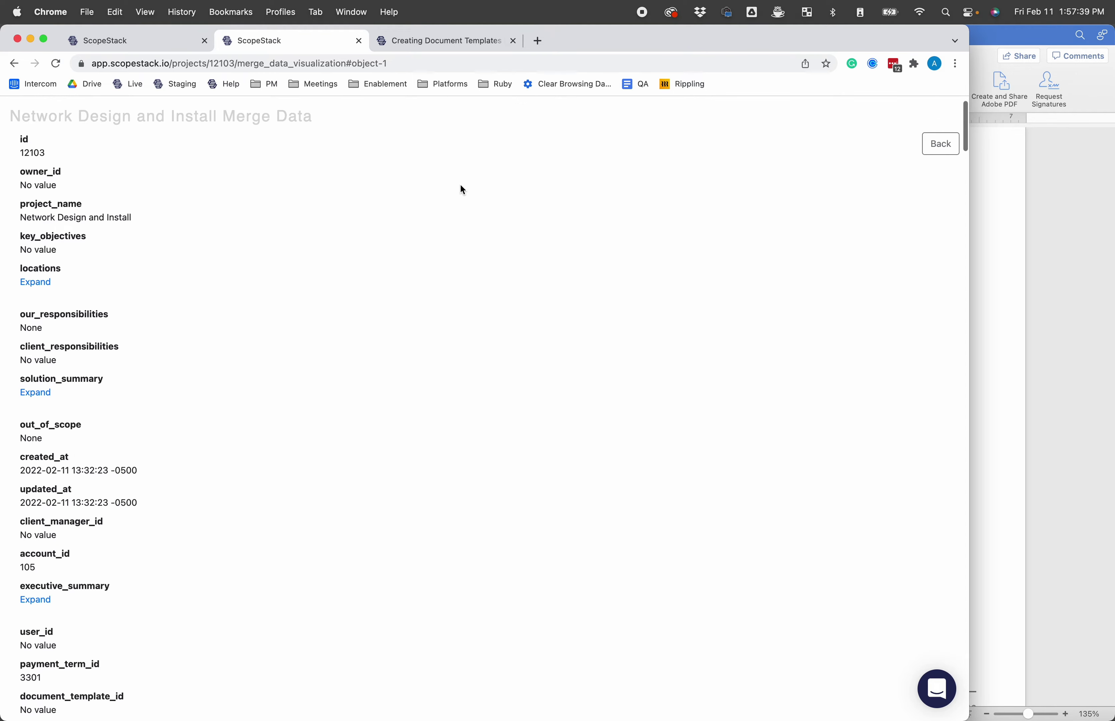
scroll(463, 190, down, 10)
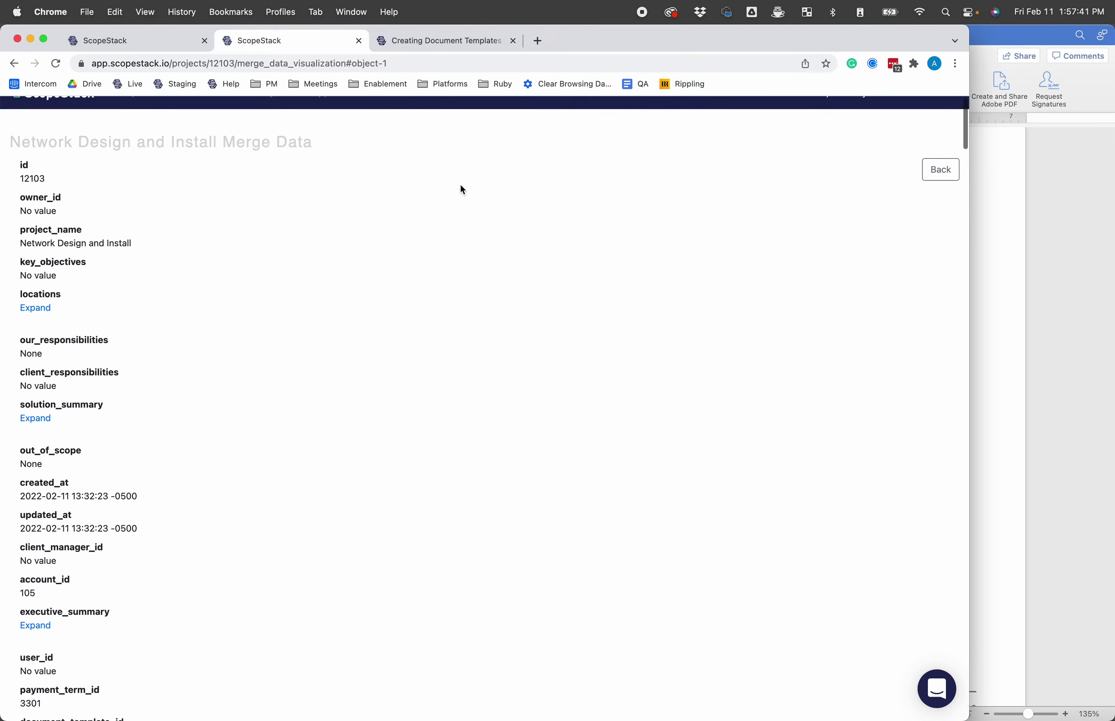
scroll(462, 190, down, 18)
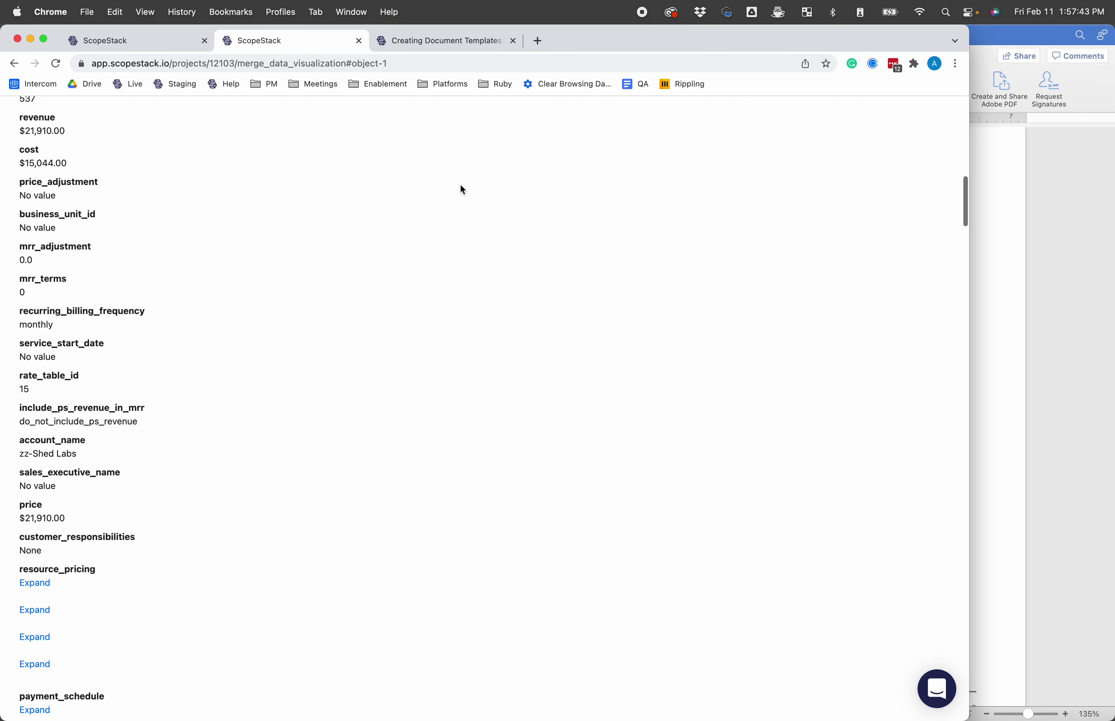
key(super+f)
text(ph)
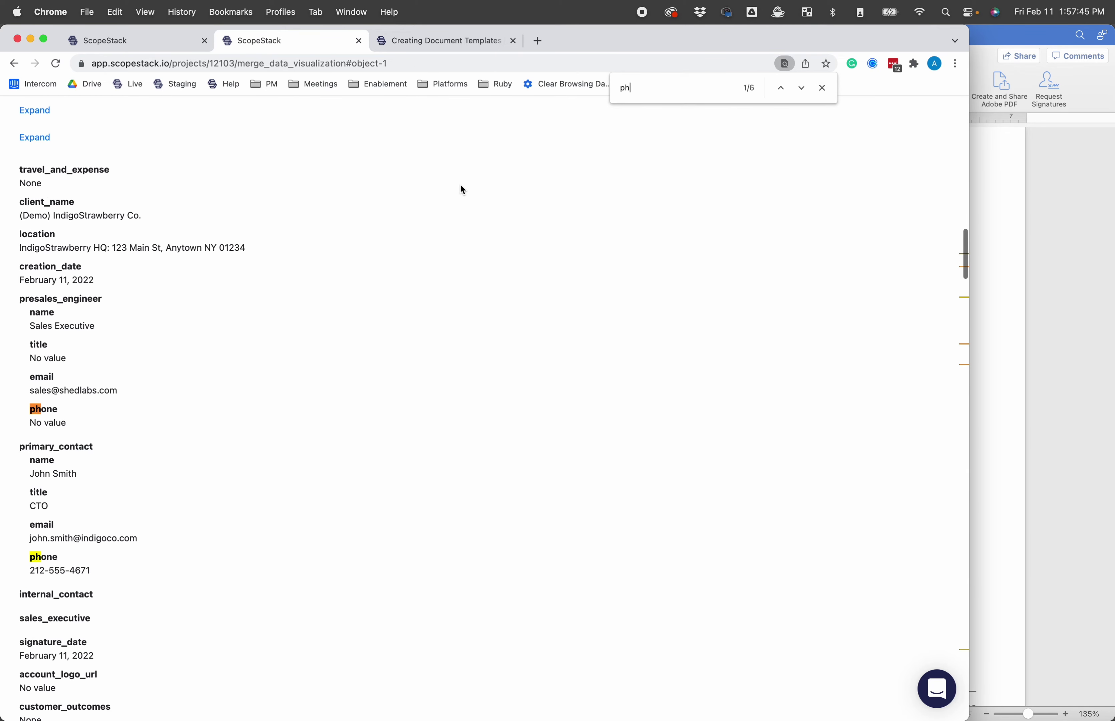
text(as)
key(Escape)
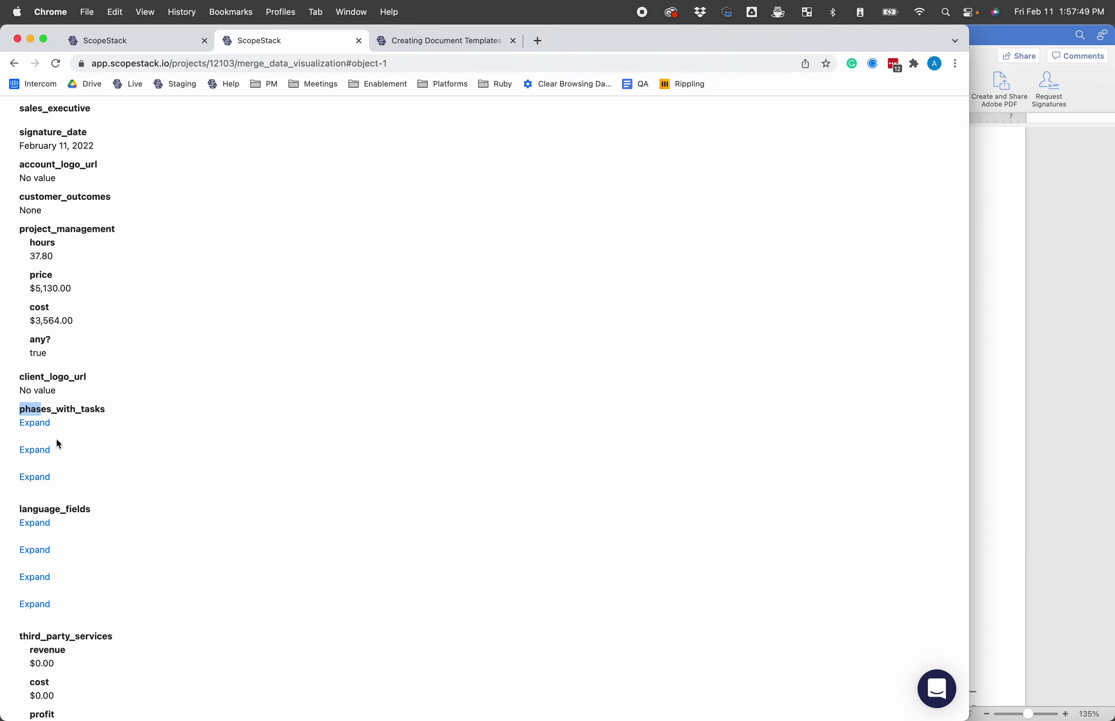
scroll(59, 442, down, 2)
click(106, 359)
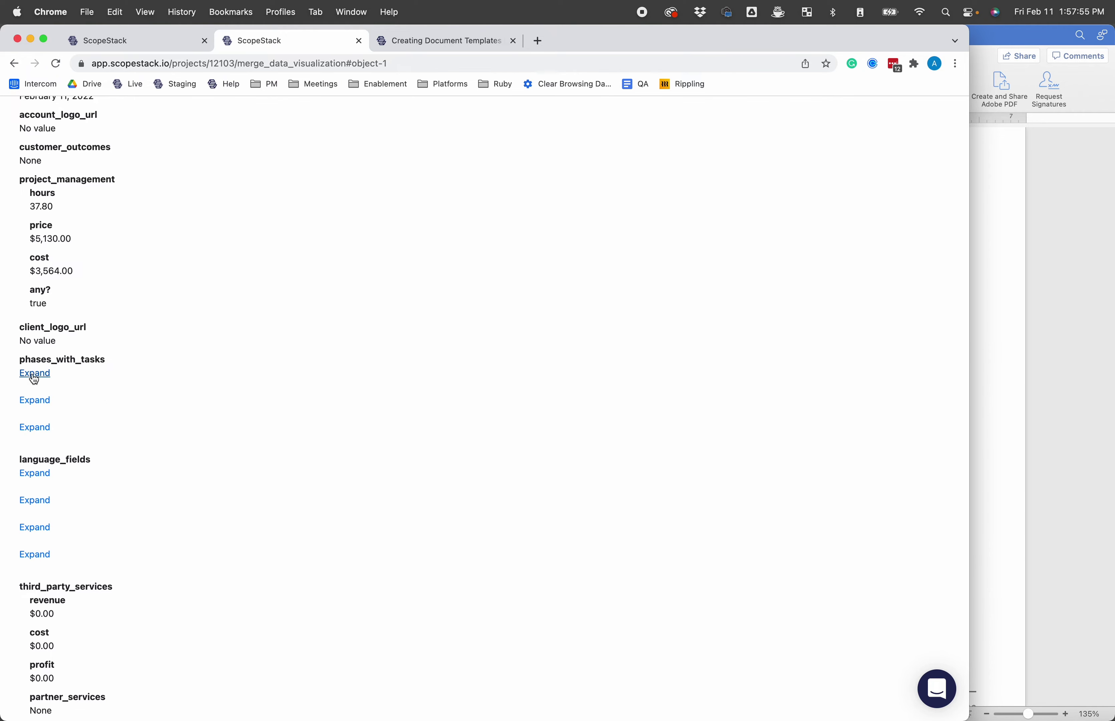
Step: Return to the Word template and highlight the «phases_with_tasks:each(phase)» and «phase.has_tasks:if» fields
click(1077, 360)
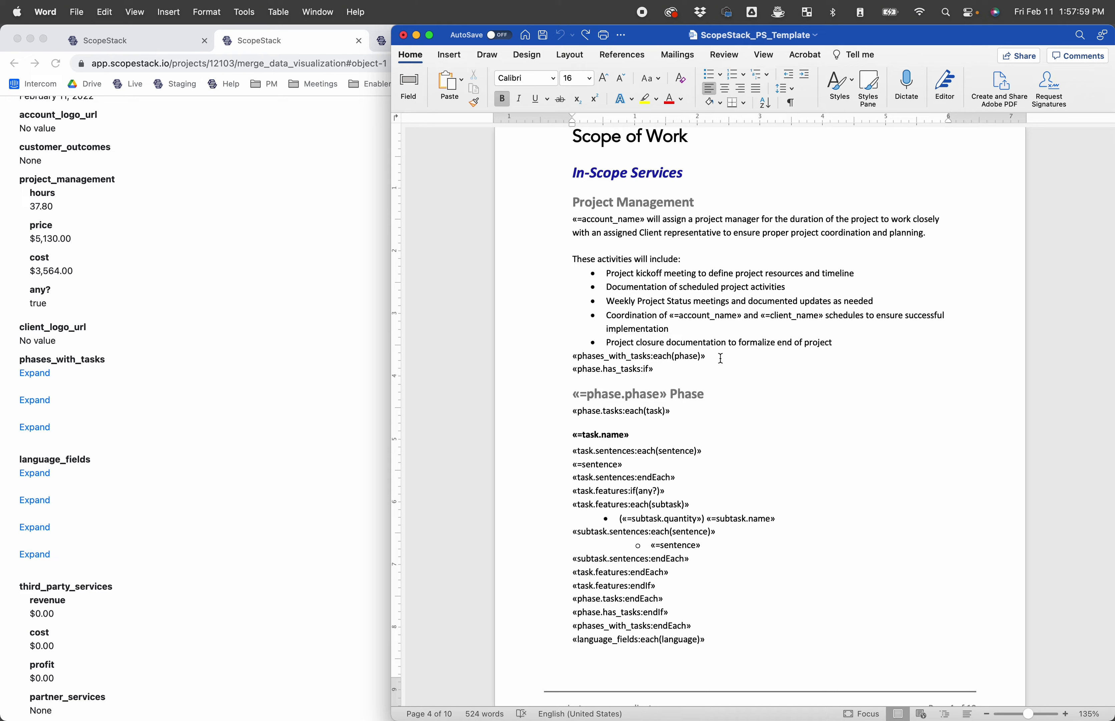
click(557, 356)
click(630, 357)
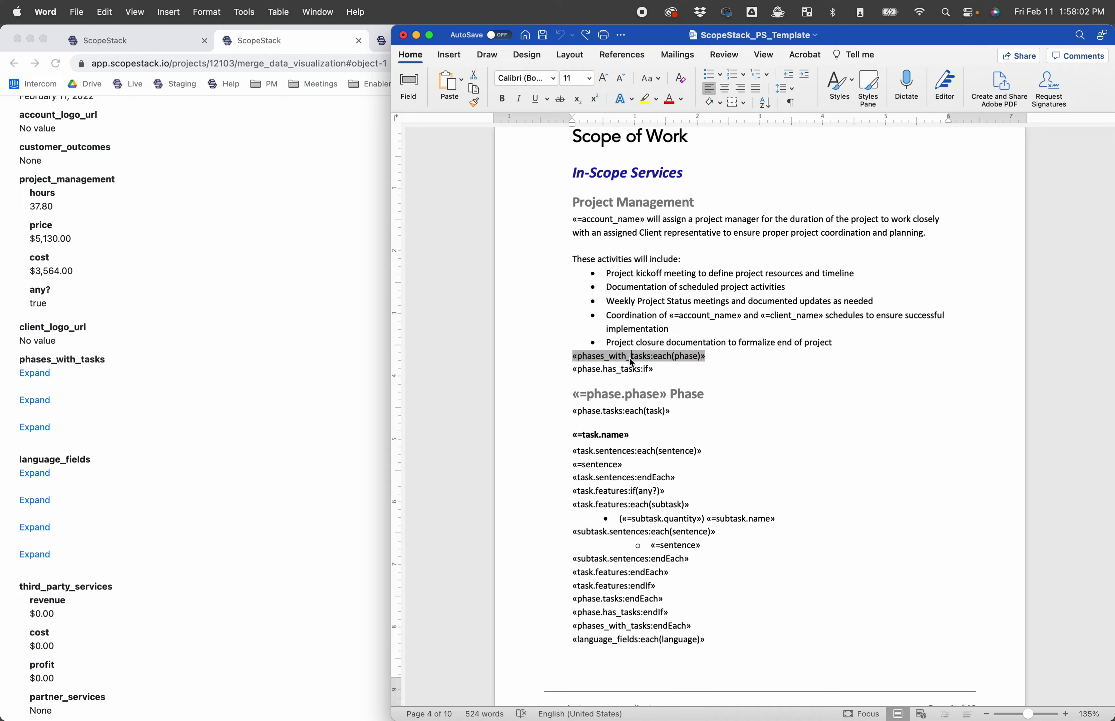
click(698, 357)
click(684, 404)
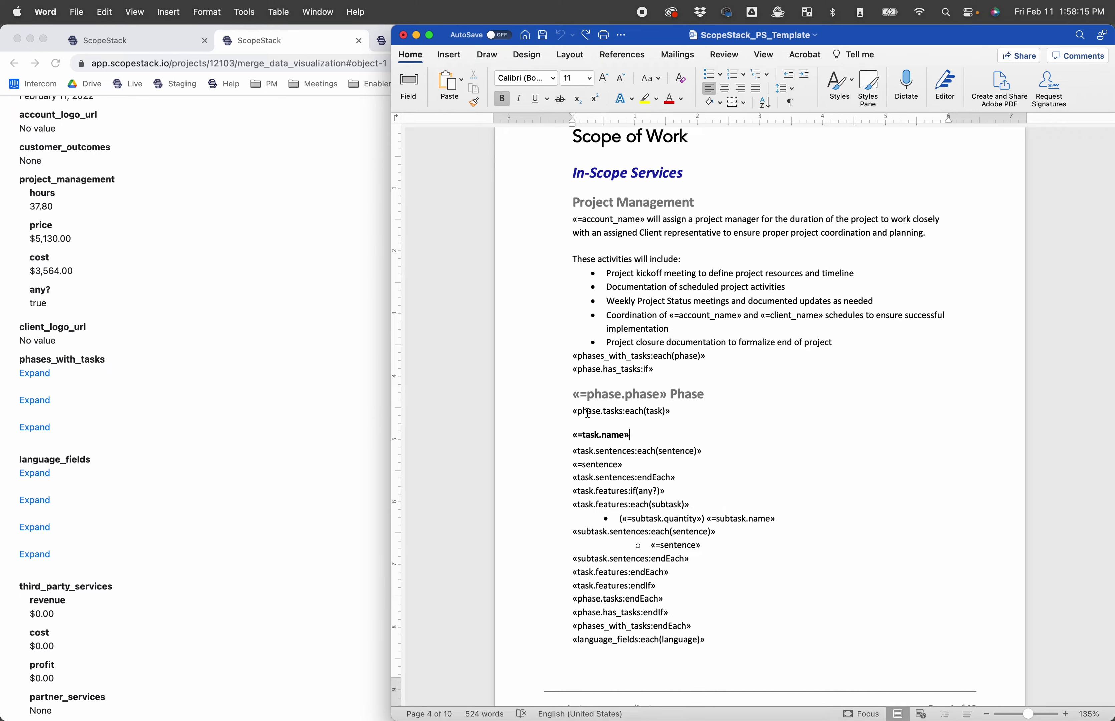
click(580, 369)
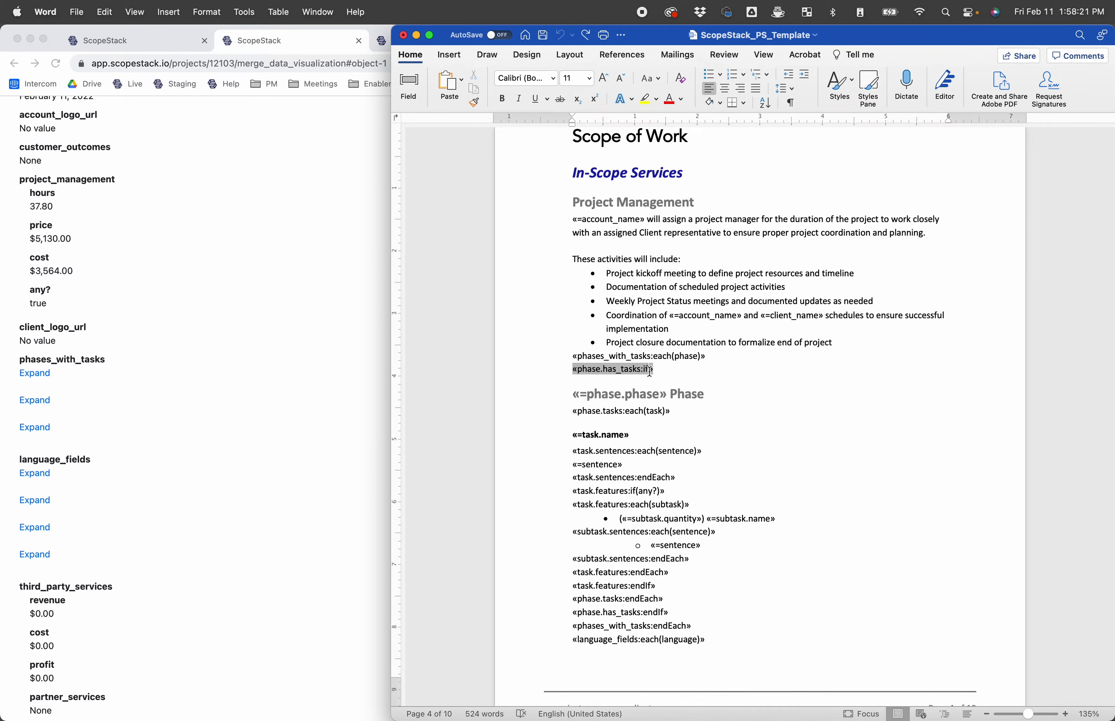
Step: Switch to Chrome and narrow its window so part of the Word template stays visible beside it
click(260, 350)
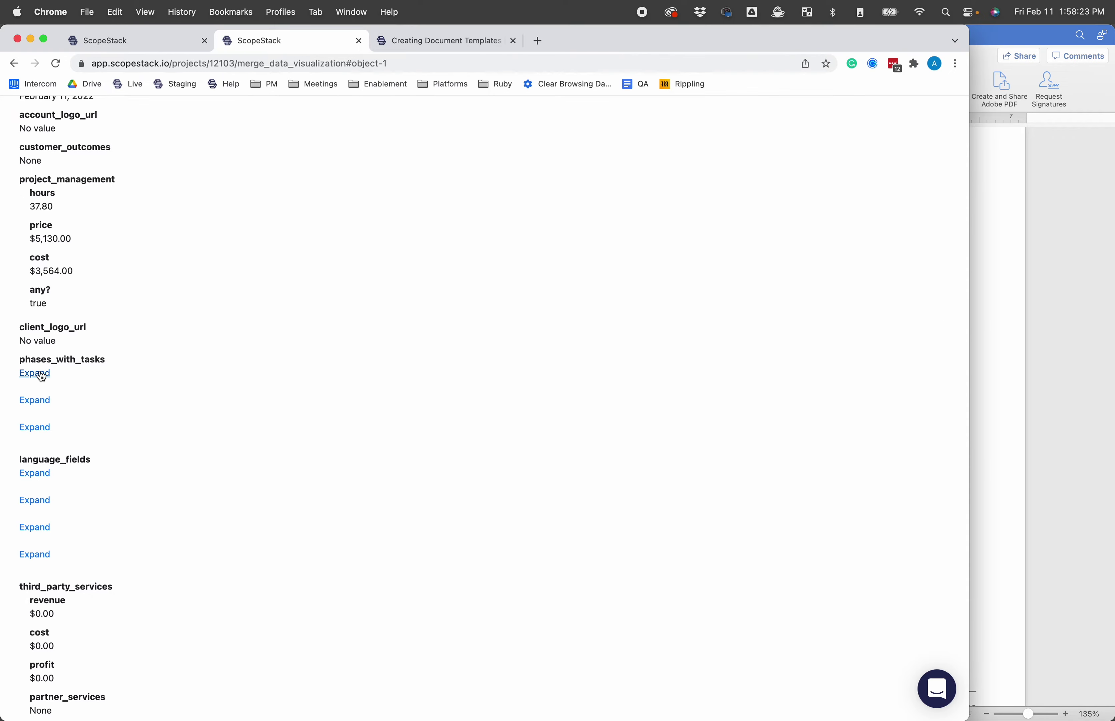
drag(967, 342, 797, 347)
click(814, 350)
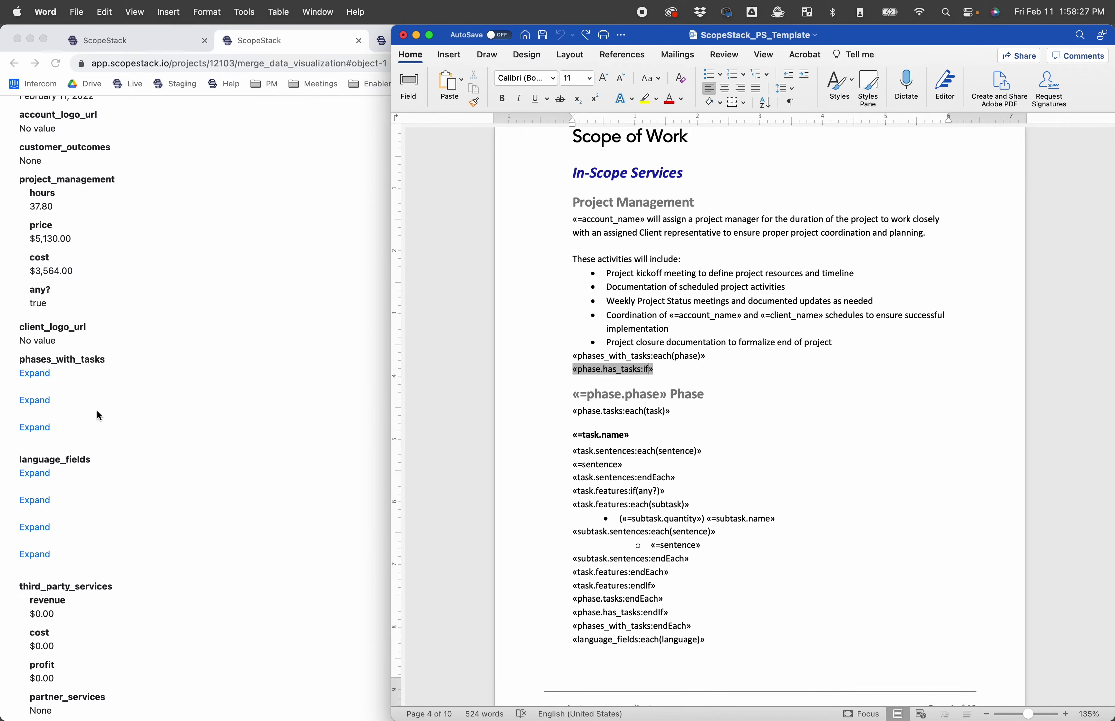
Step: Expand the first phases_with_tasks entry in the merge data and examine its phase, has_tasks and tasks fields
click(53, 383)
click(808, 354)
click(192, 398)
click(35, 373)
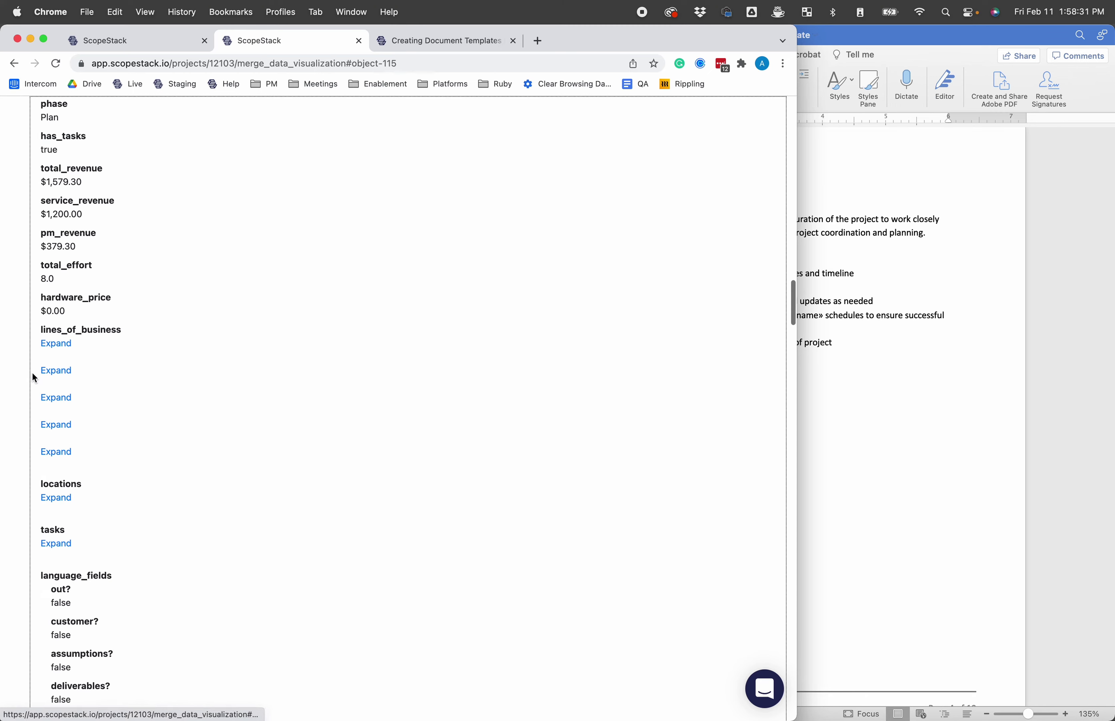
scroll(182, 445, down, 5)
scroll(185, 451, up, 6)
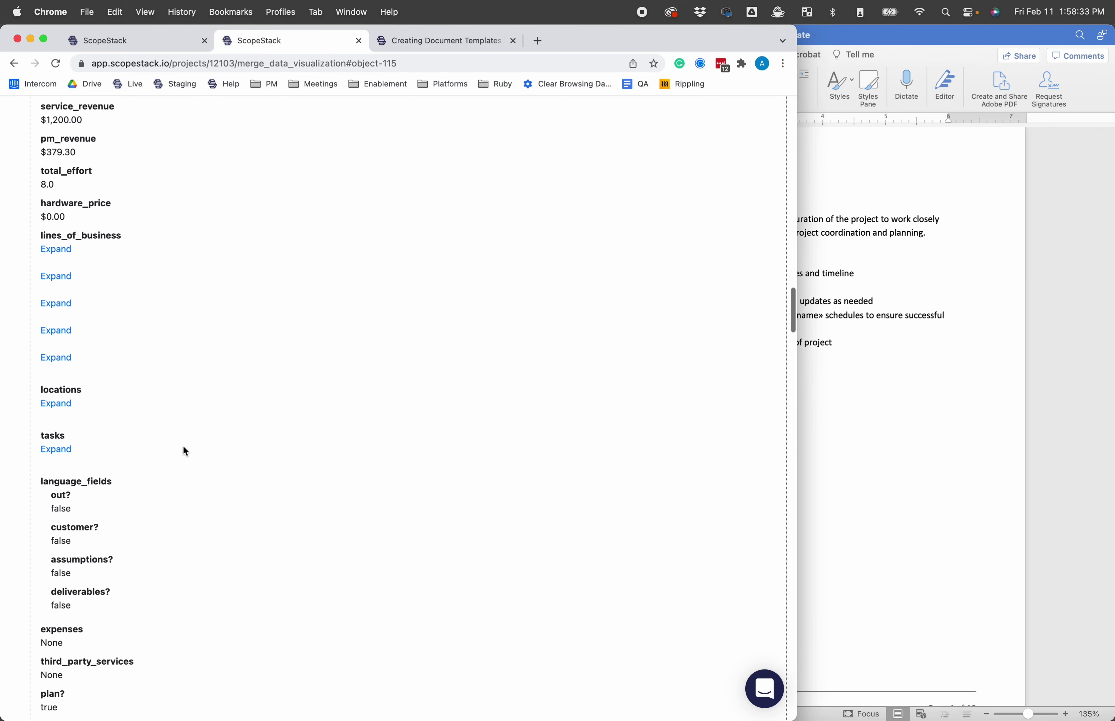
scroll(186, 450, up, 1)
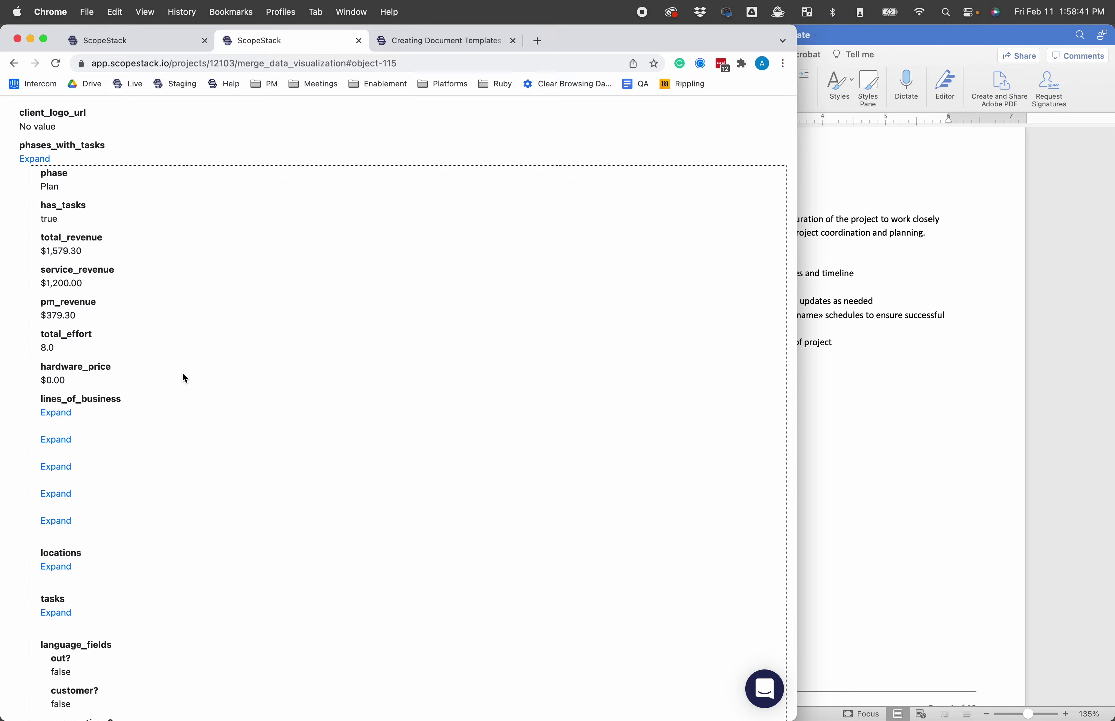
Step: Compare the expanded phase data with the Word template's phase fields and open the project's services list in Chrome
click(1004, 414)
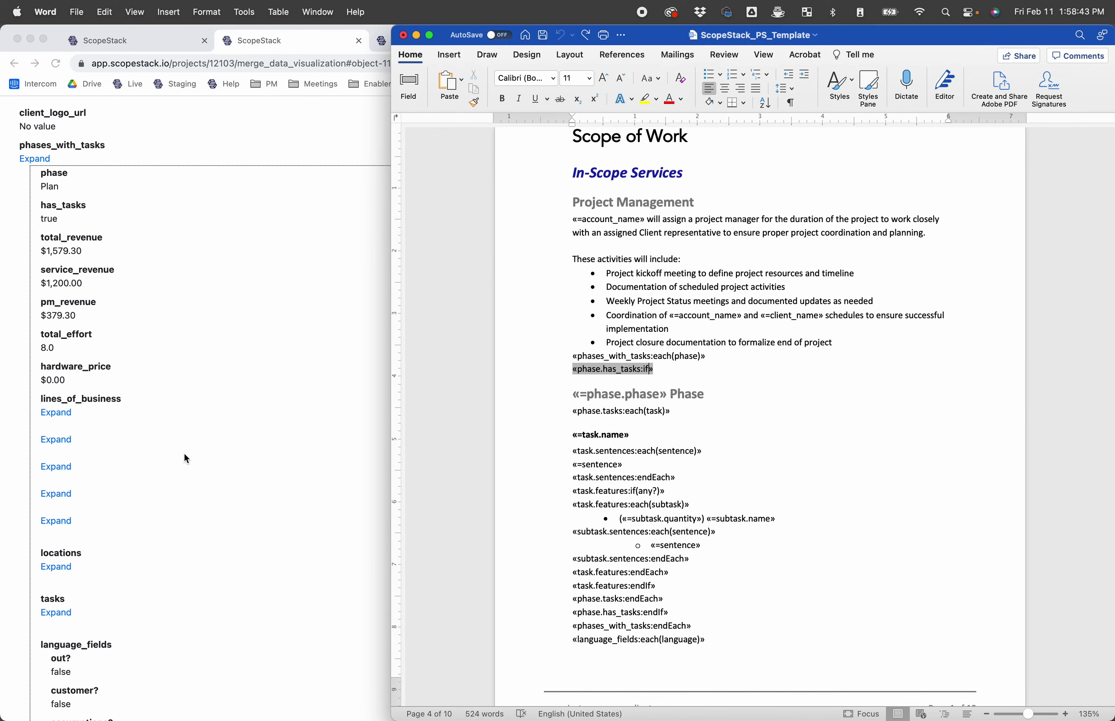
click(185, 430)
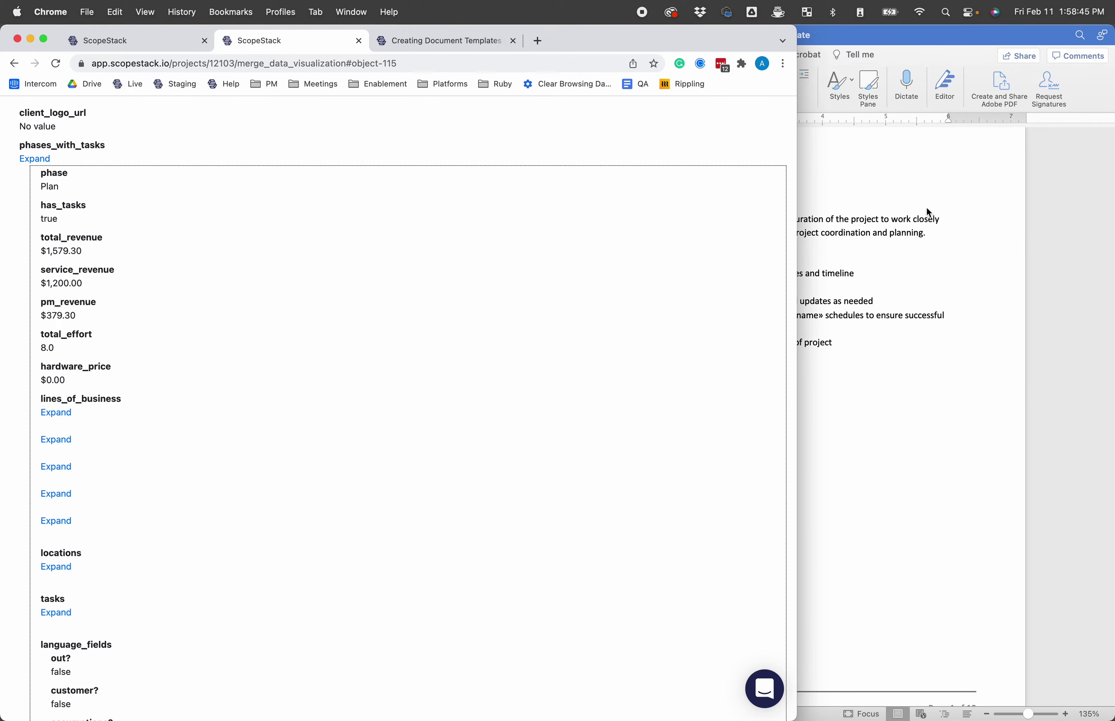
click(885, 236)
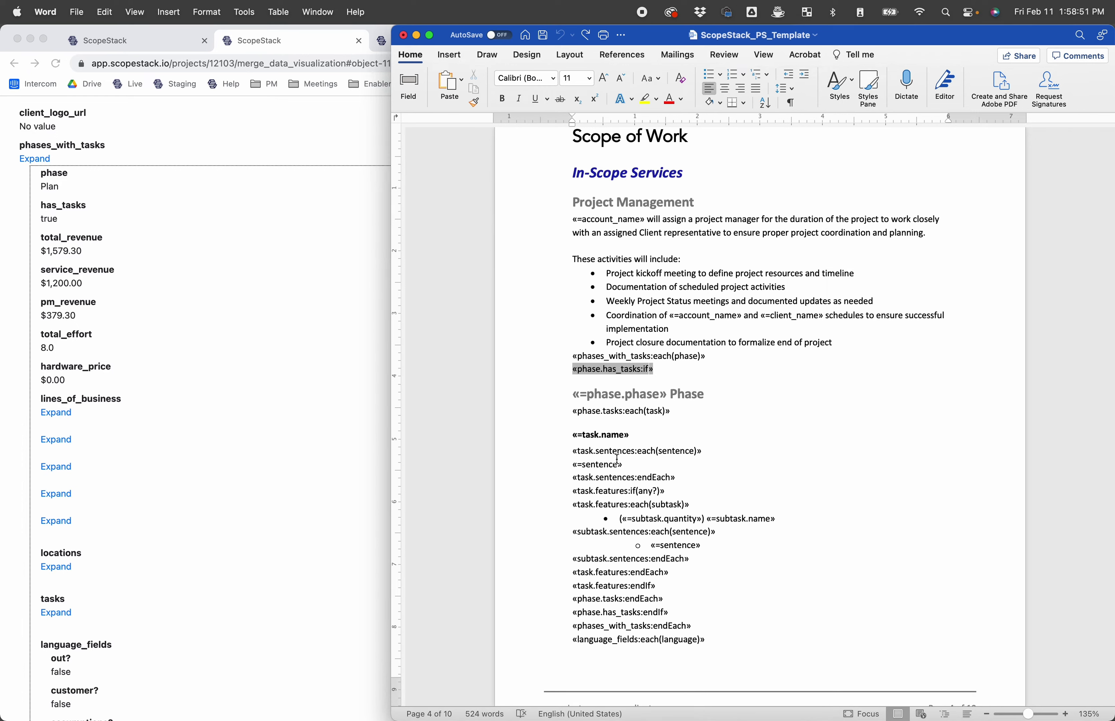
click(96, 41)
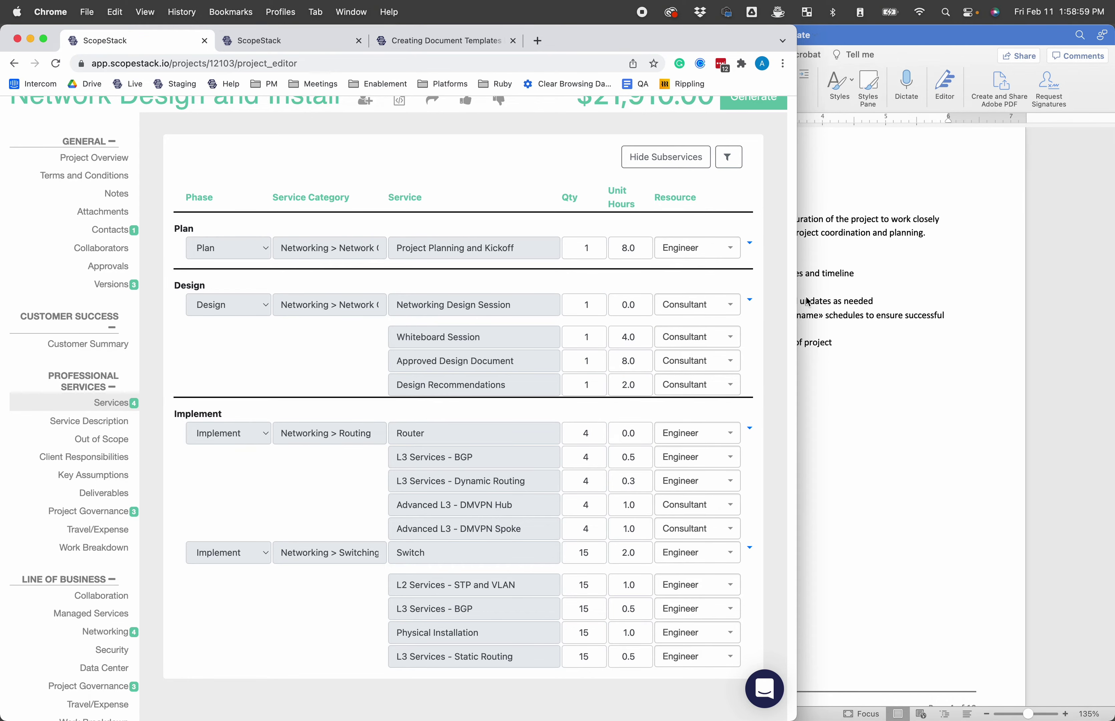
Step: Highlight the «phase.has_tasks:if» field in the Word template and compare it with the phases in the project's services list
click(887, 313)
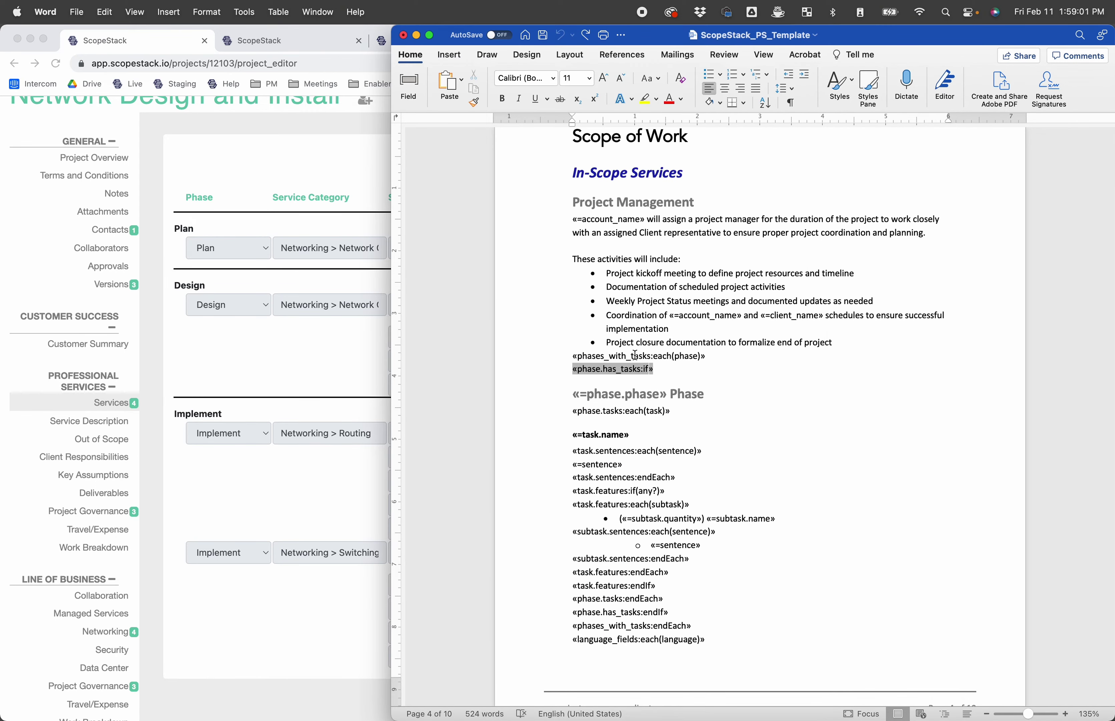
double_click(635, 370)
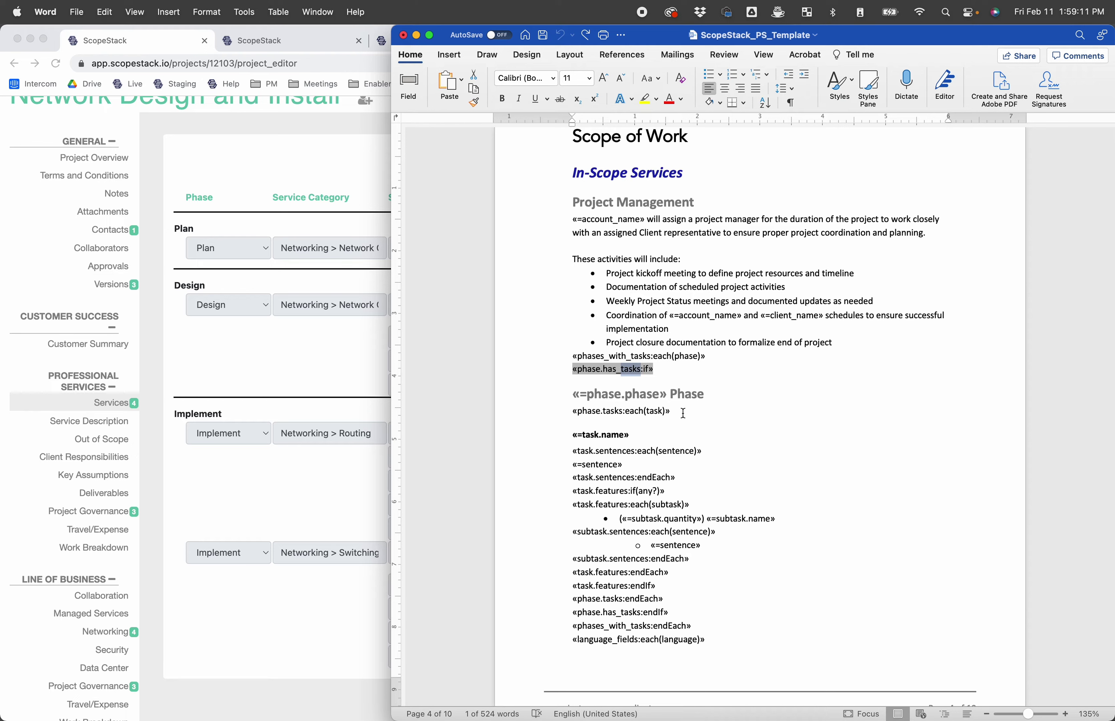
click(659, 374)
drag(659, 374, 577, 374)
click(575, 373)
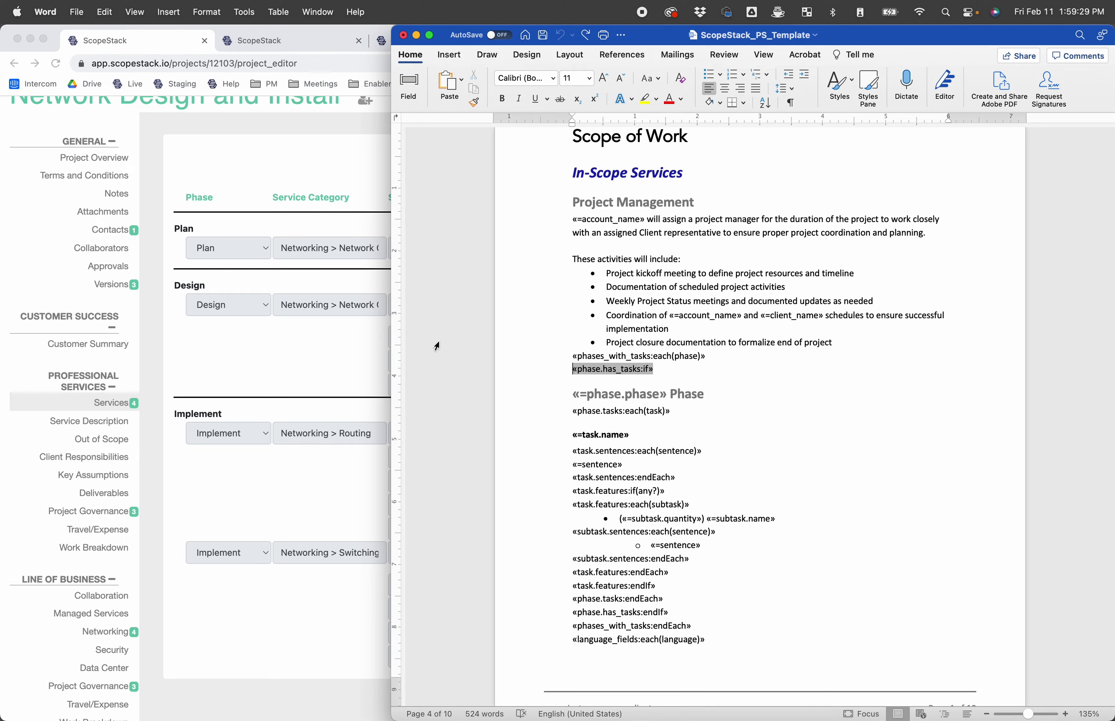
click(350, 191)
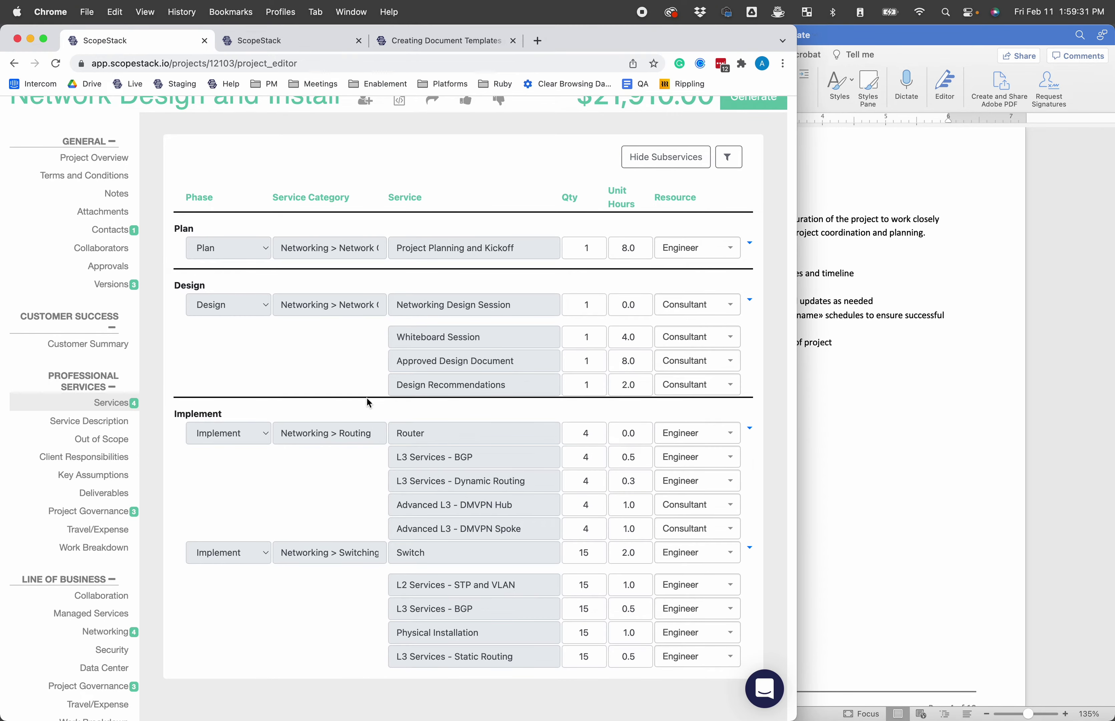
click(857, 304)
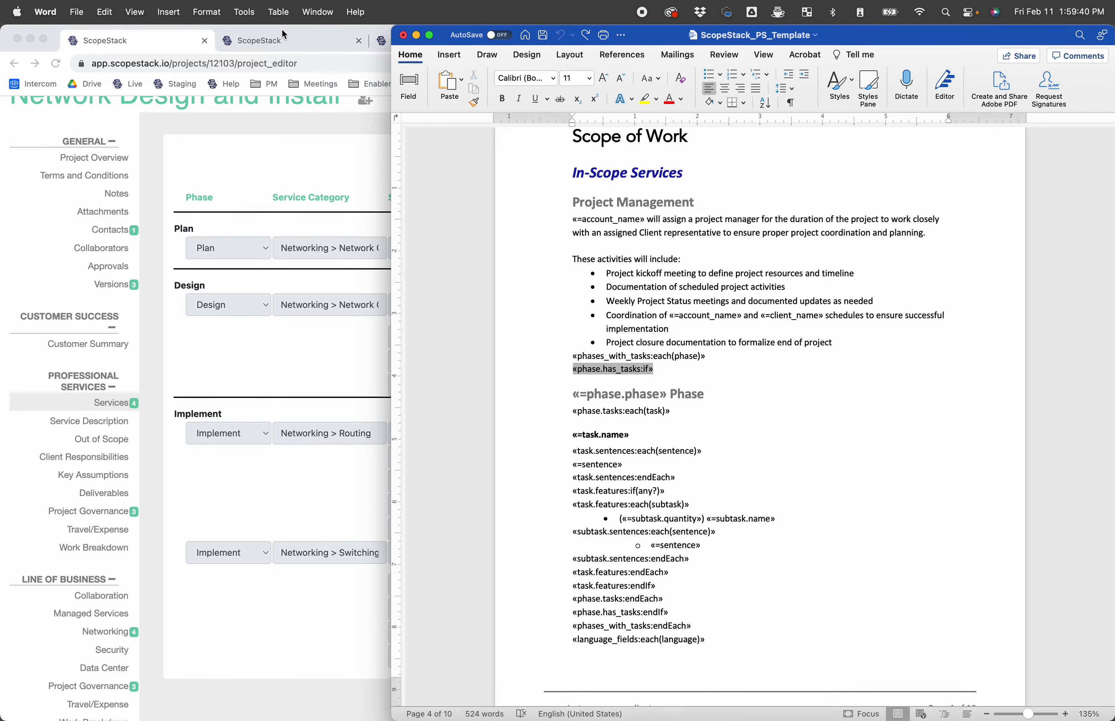
Step: In the merge data, collapse the Plan phase, expand the second phases_with_tasks entry and highlight its has_tasks value
click(282, 47)
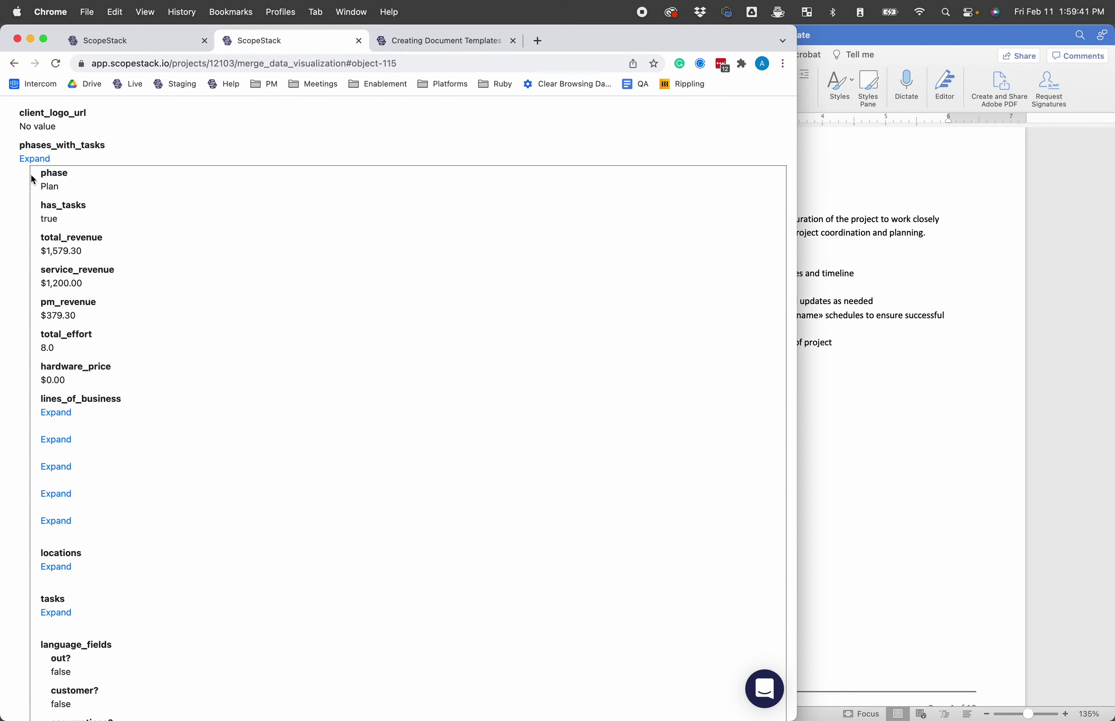
click(26, 162)
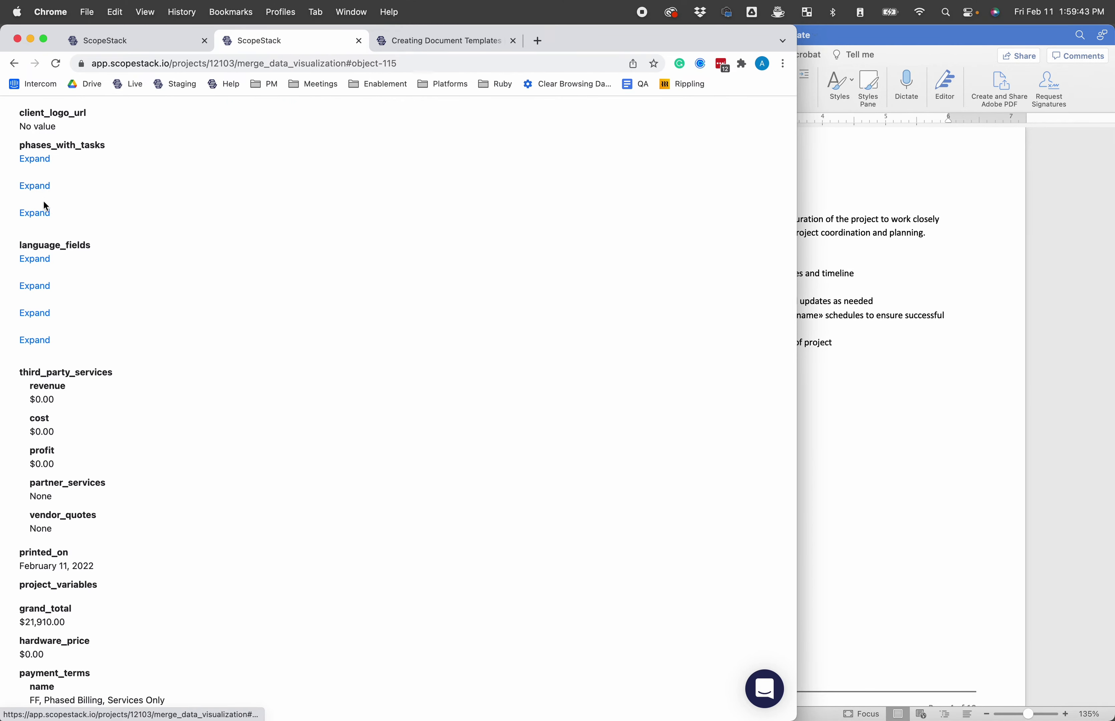
click(37, 185)
mouse_move(60, 141)
mouse_down()
mouse_move(42, 139)
mouse_move(70, 155)
mouse_up()
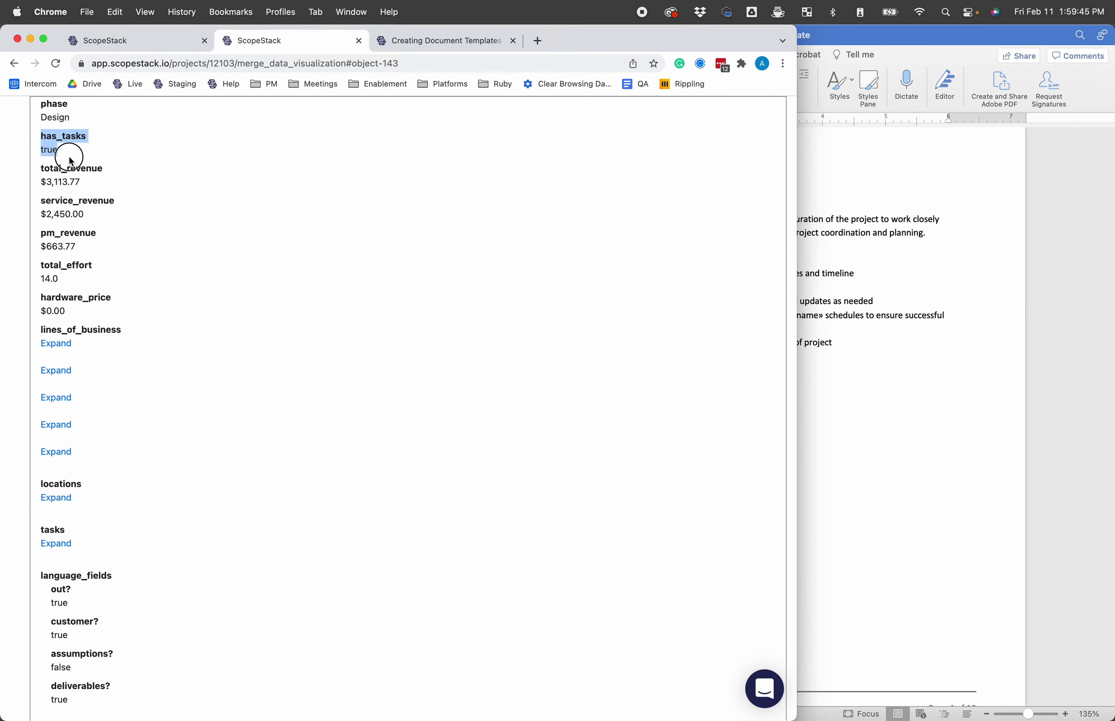
click(69, 155)
Step: Collapse the Design phase entry and expand the third phases_with_tasks entry to check its has_tasks value
scroll(35, 140, up, 2)
click(35, 135)
click(37, 159)
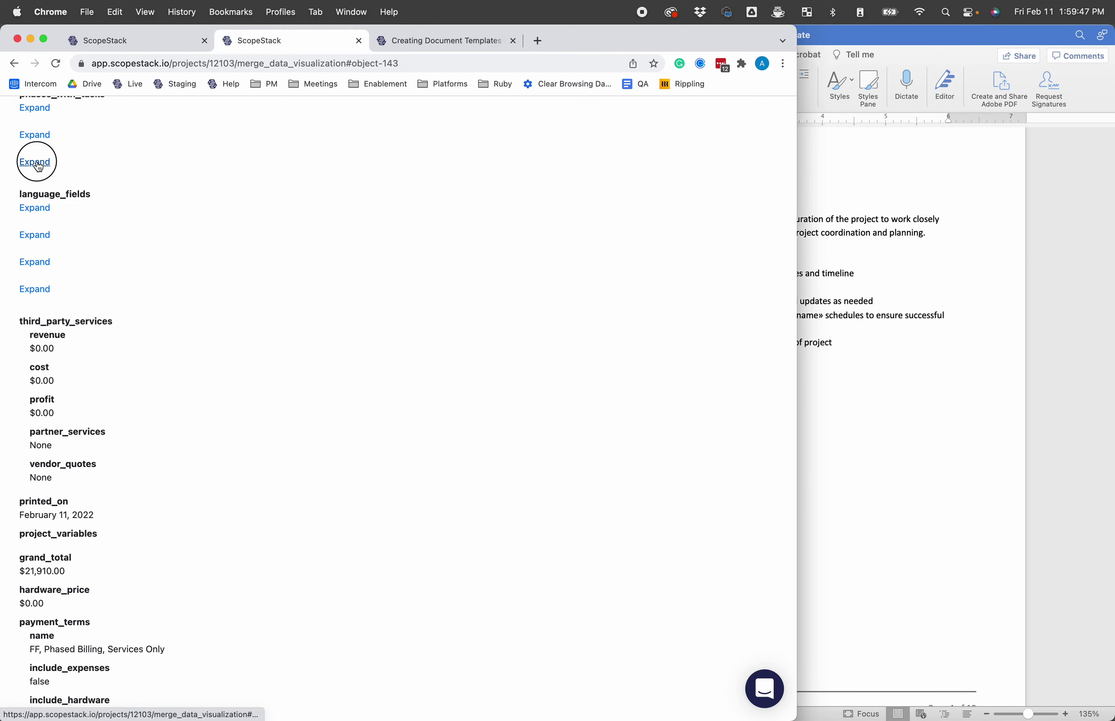
scroll(89, 183, up, 4)
click(34, 179)
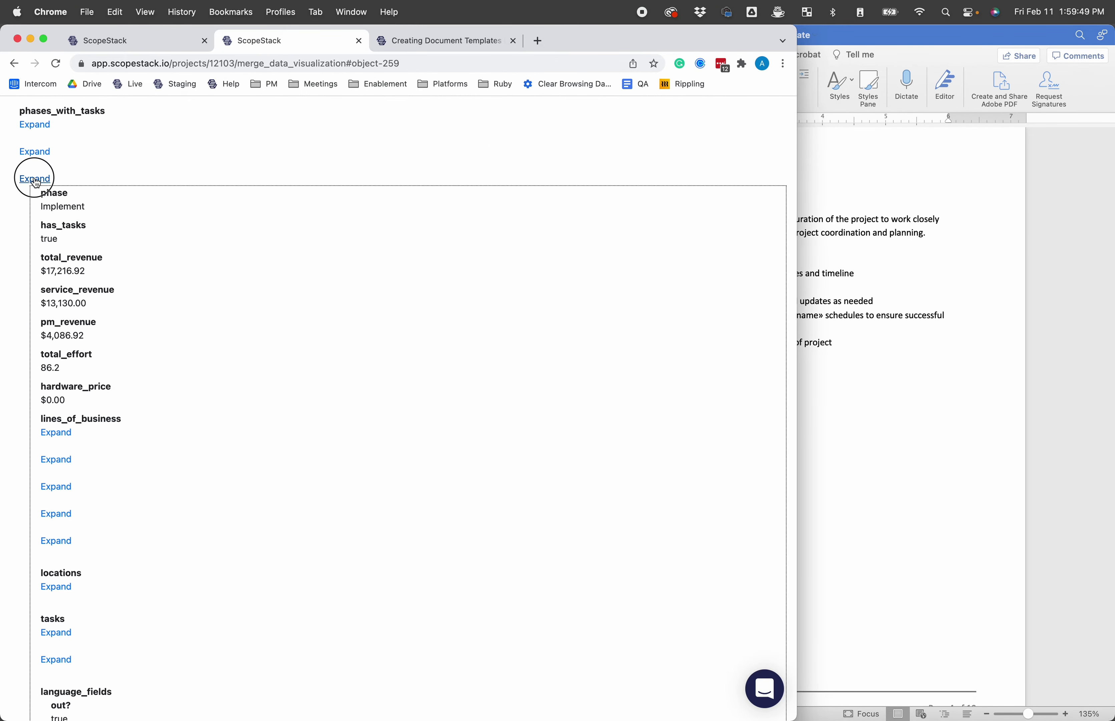
scroll(141, 234, up, 8)
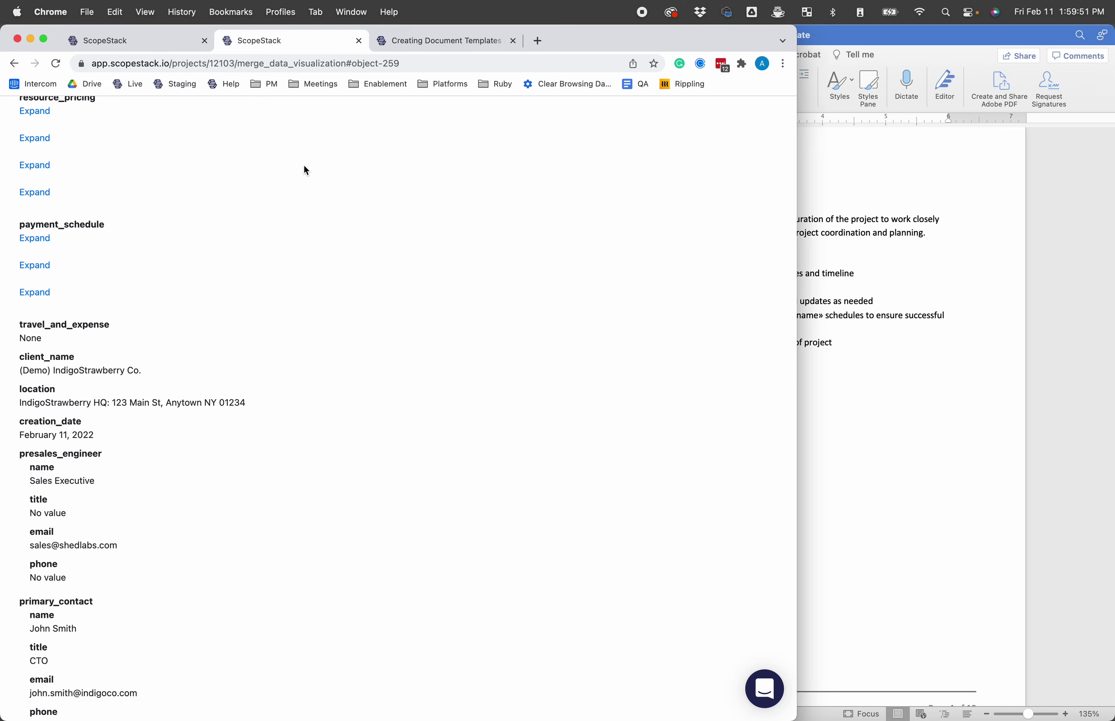
Step: Open the Project Overview of Network Design and Install and rescope the project
click(144, 43)
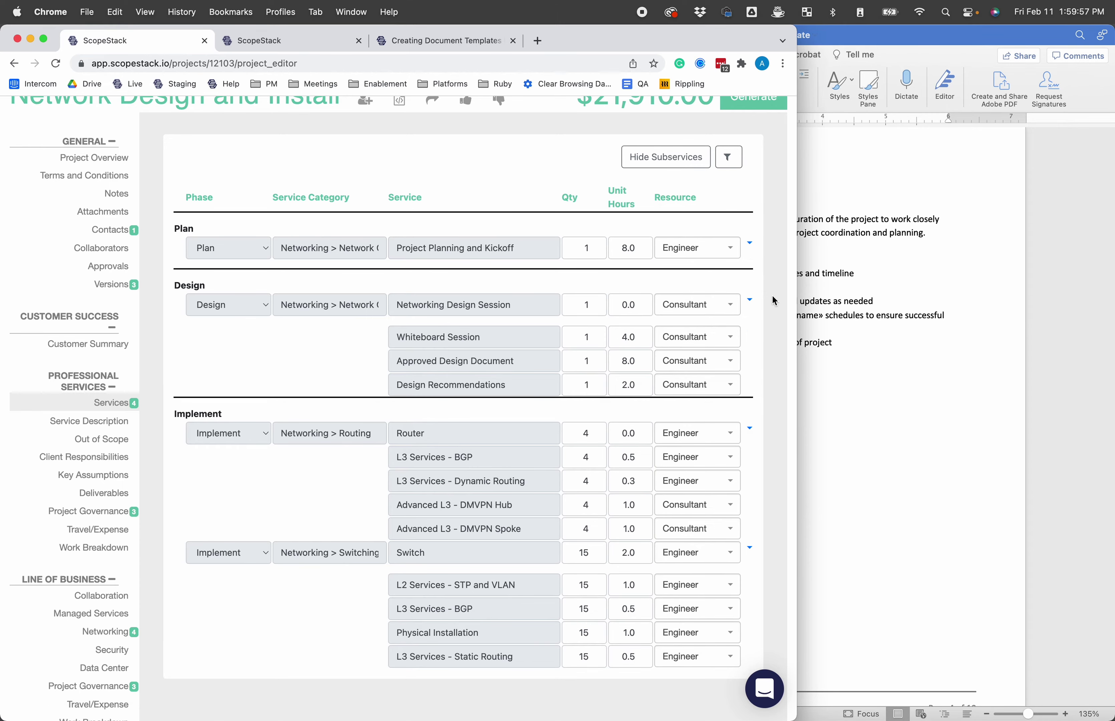
scroll(580, 201, up, 2)
click(95, 218)
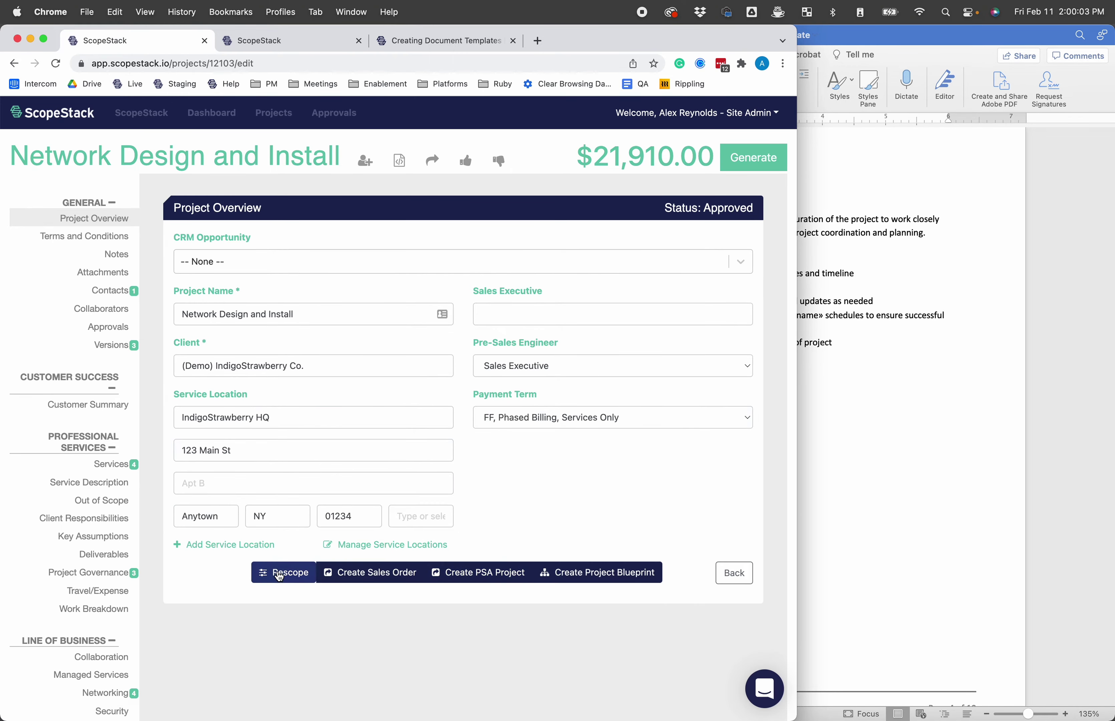
click(279, 575)
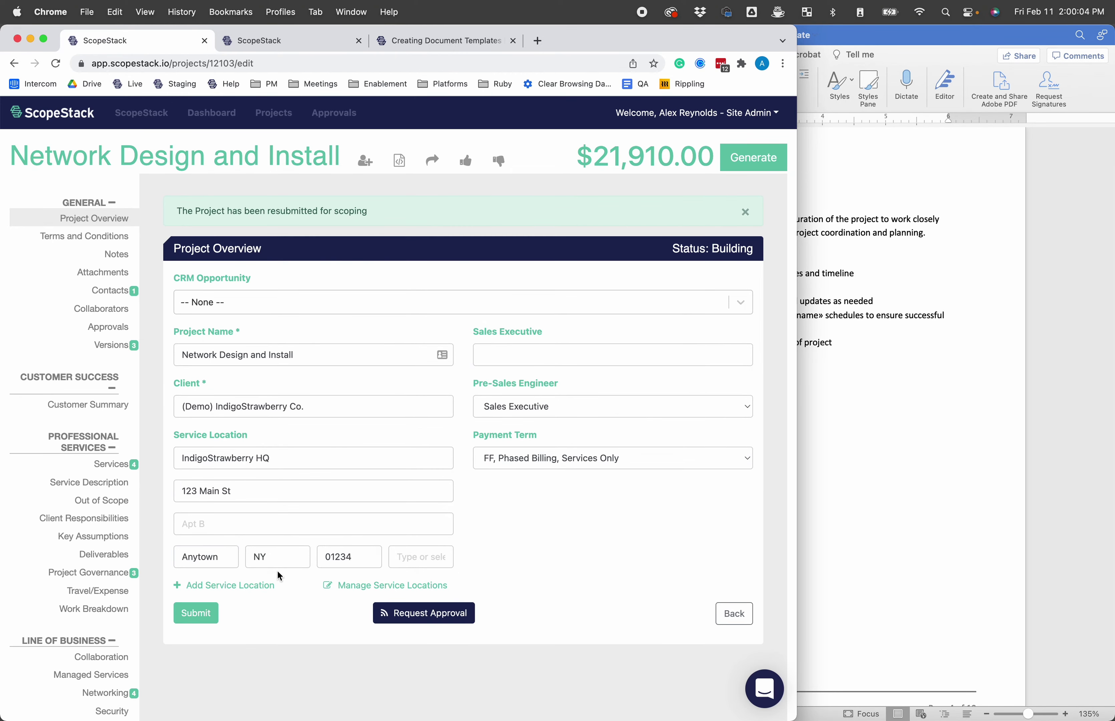
Step: Open the project's services and delete the Project Planning and Kickoff service from the Plan phase
click(115, 465)
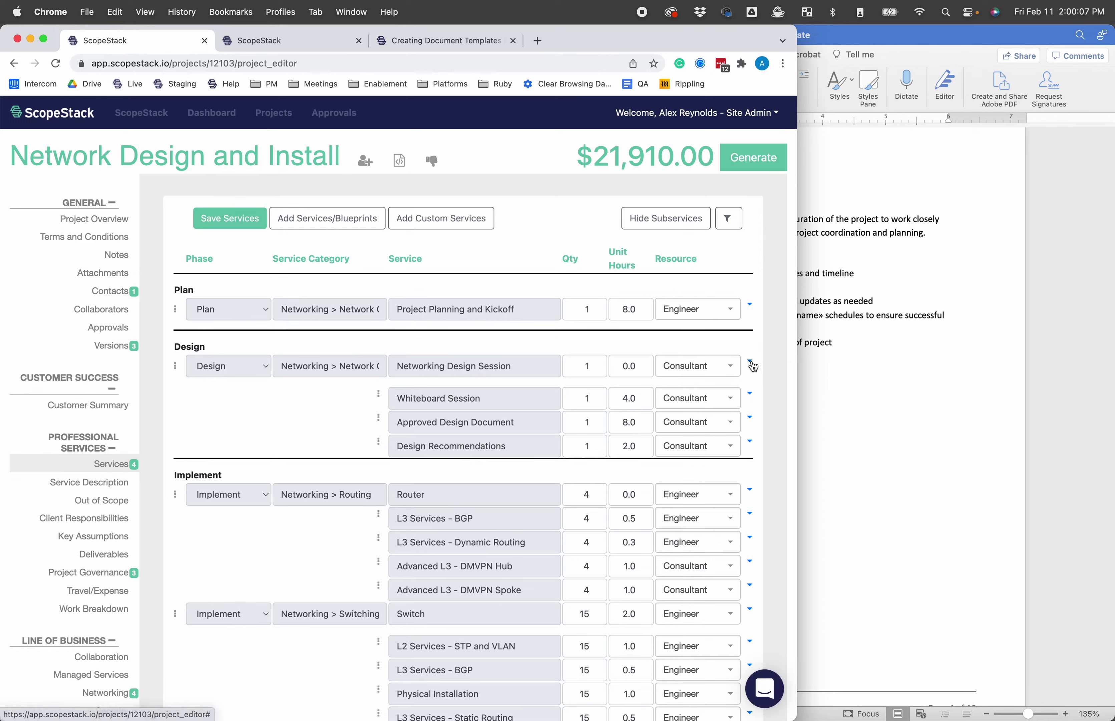
click(750, 305)
click(688, 357)
click(510, 137)
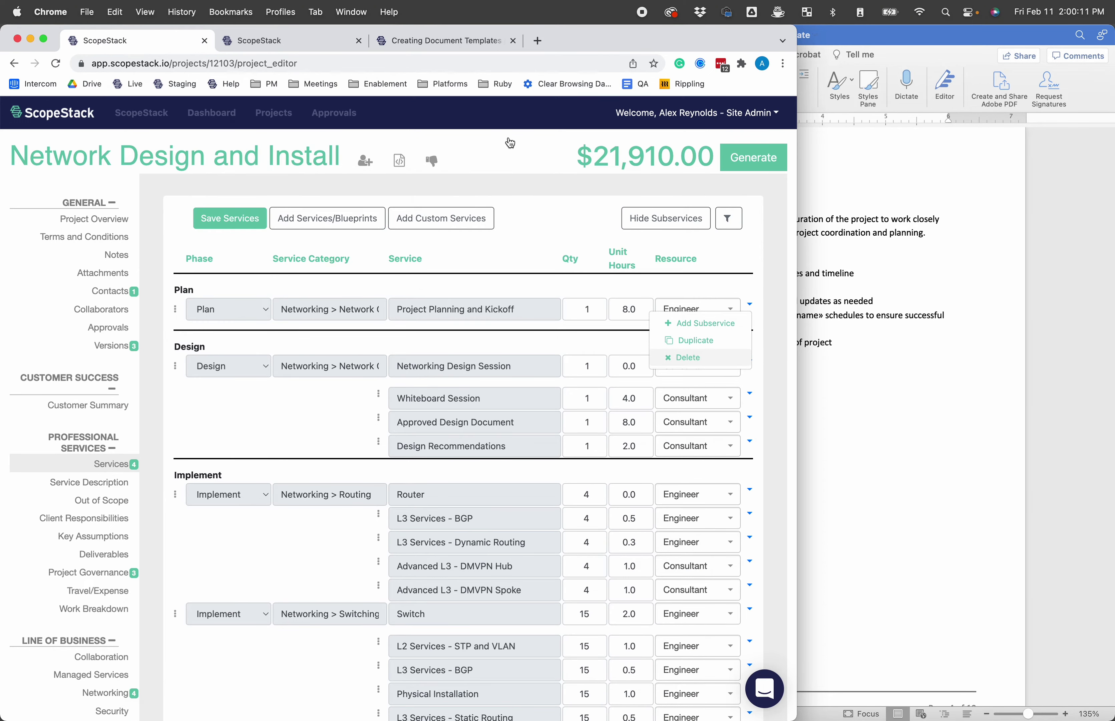
Step: Switch to the project's merge data page, reload it and search it for "phases_with"
click(277, 42)
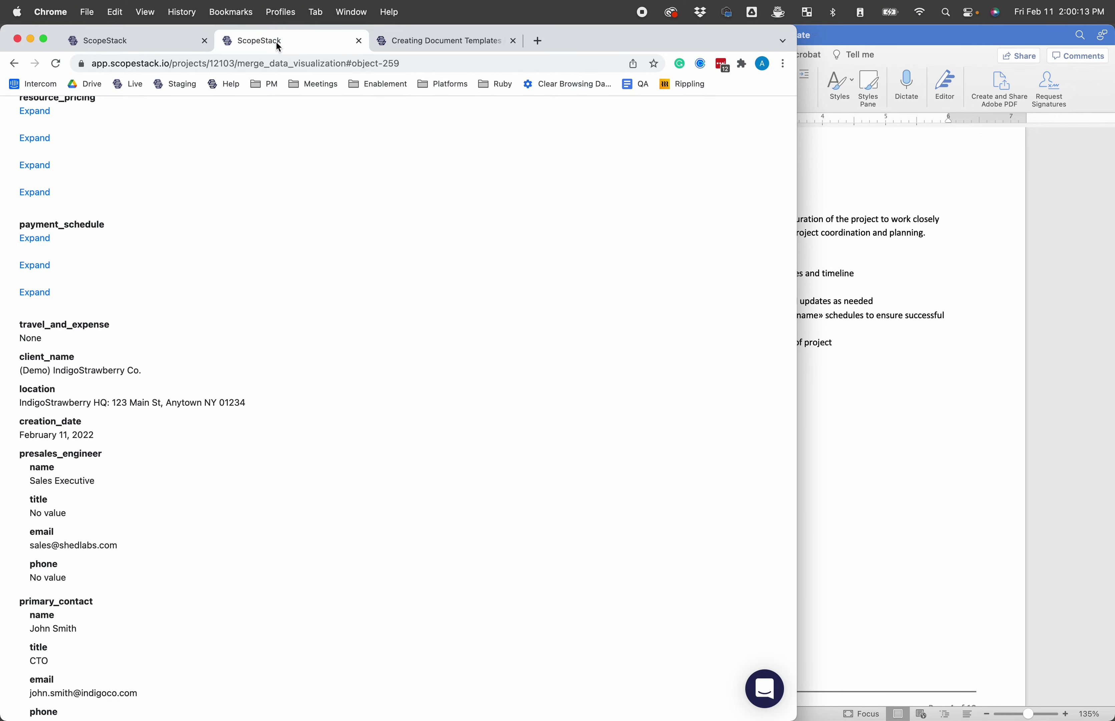
click(55, 63)
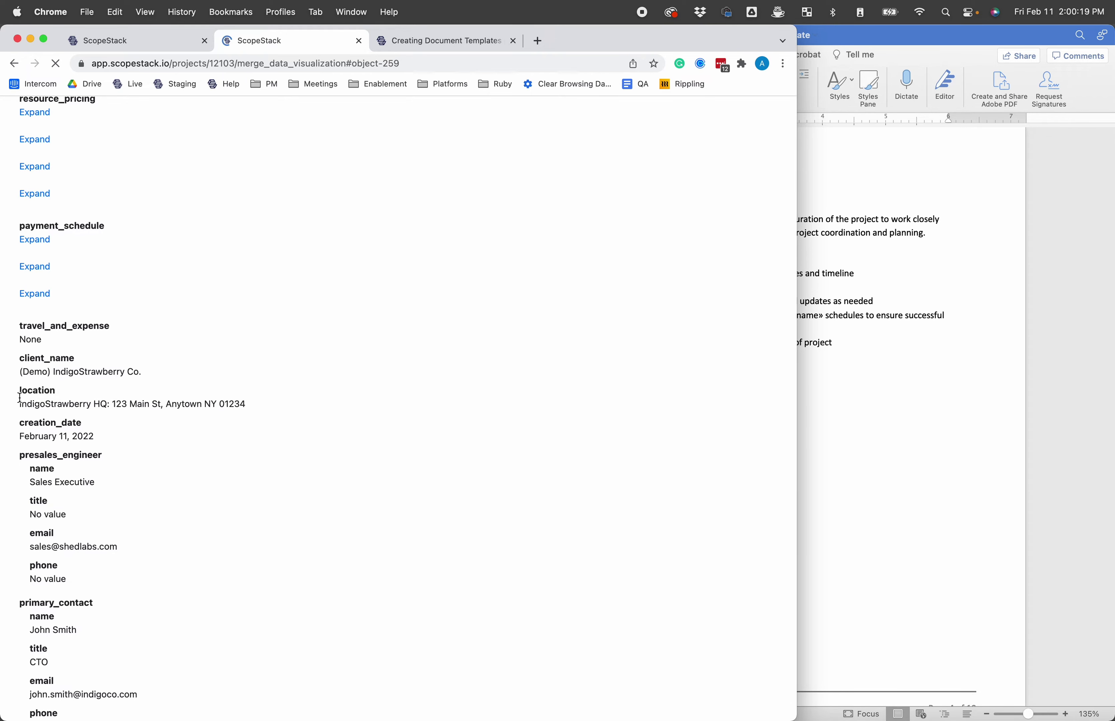
key(cmd+f)
text(phases_with)
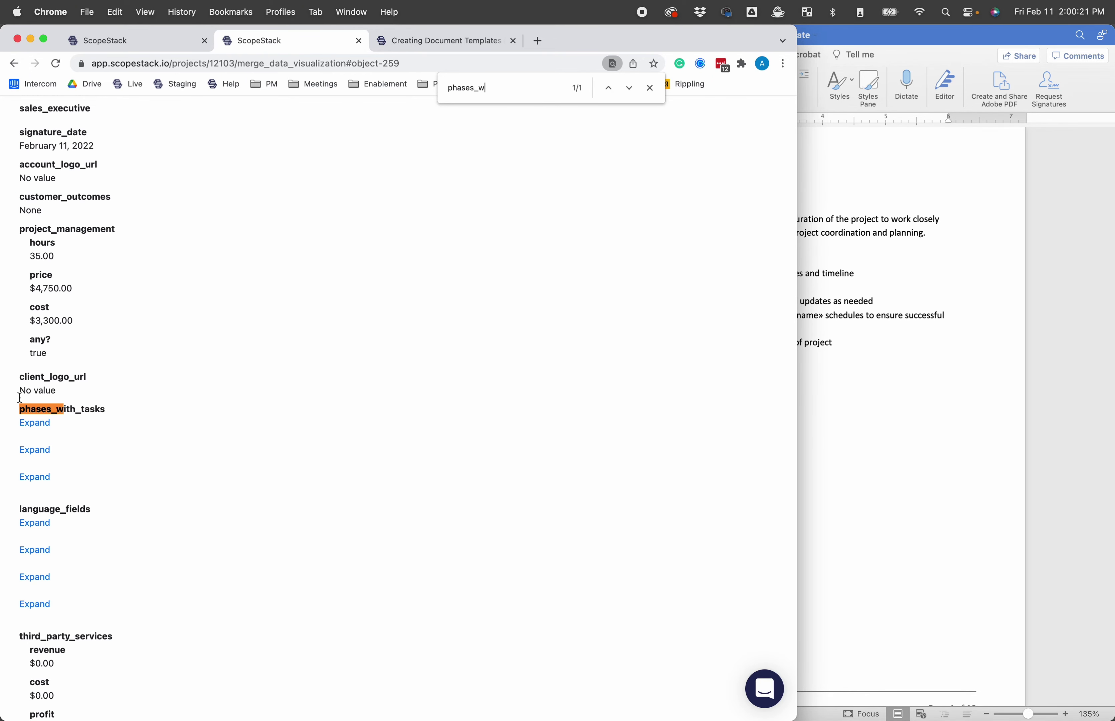
key(Escape)
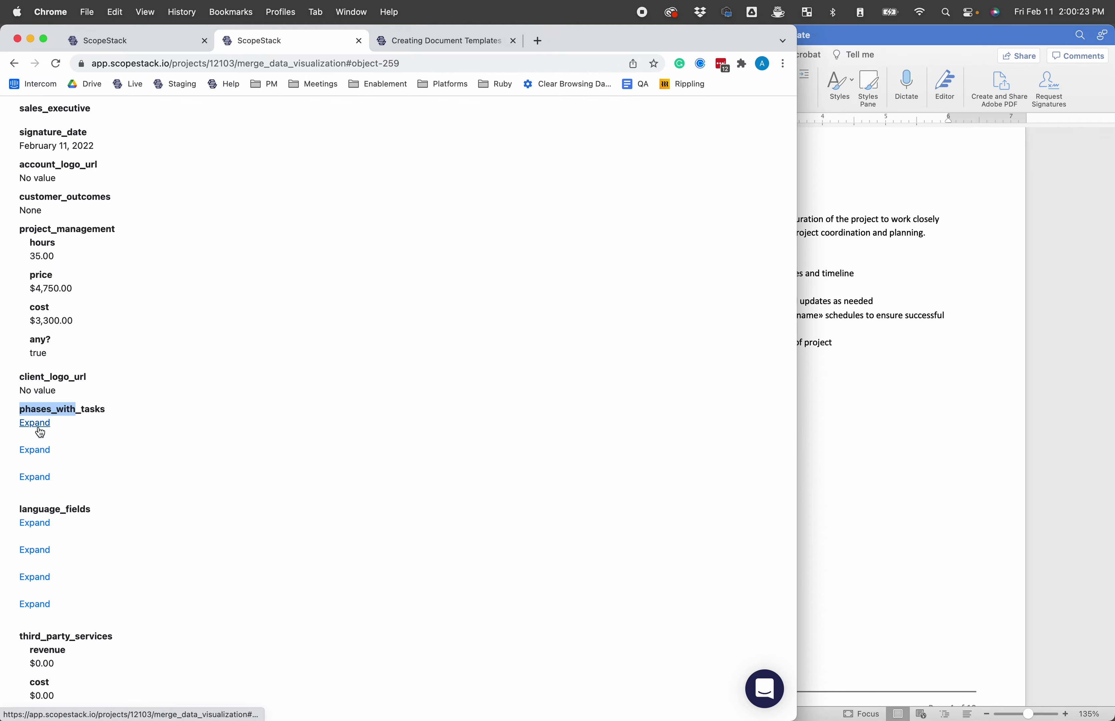
Step: Expand the first phases_with_tasks entry and highlight its phase name and has_tasks value
click(37, 423)
scroll(103, 335, up, 2)
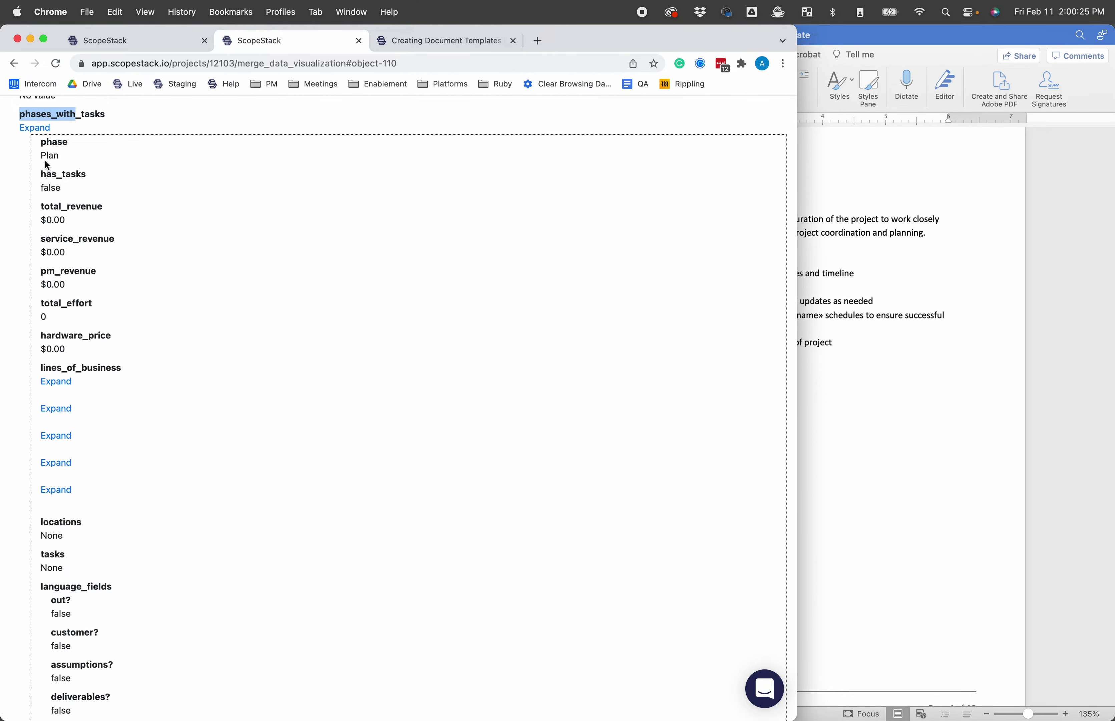
double_click(50, 154)
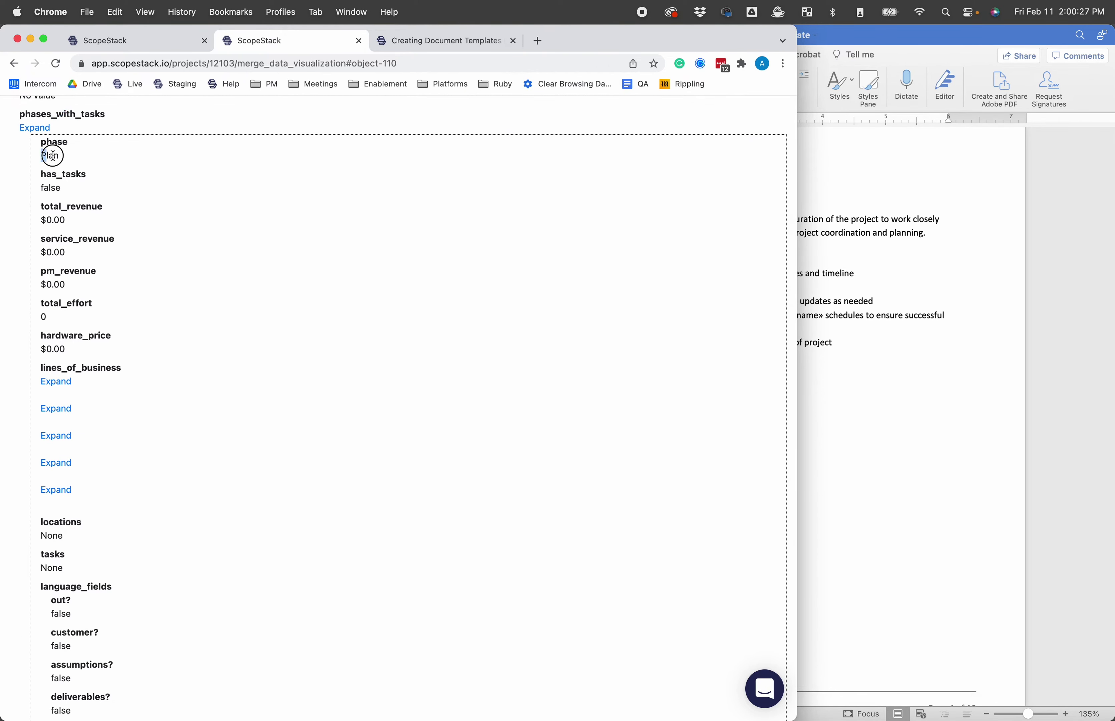
click(45, 185)
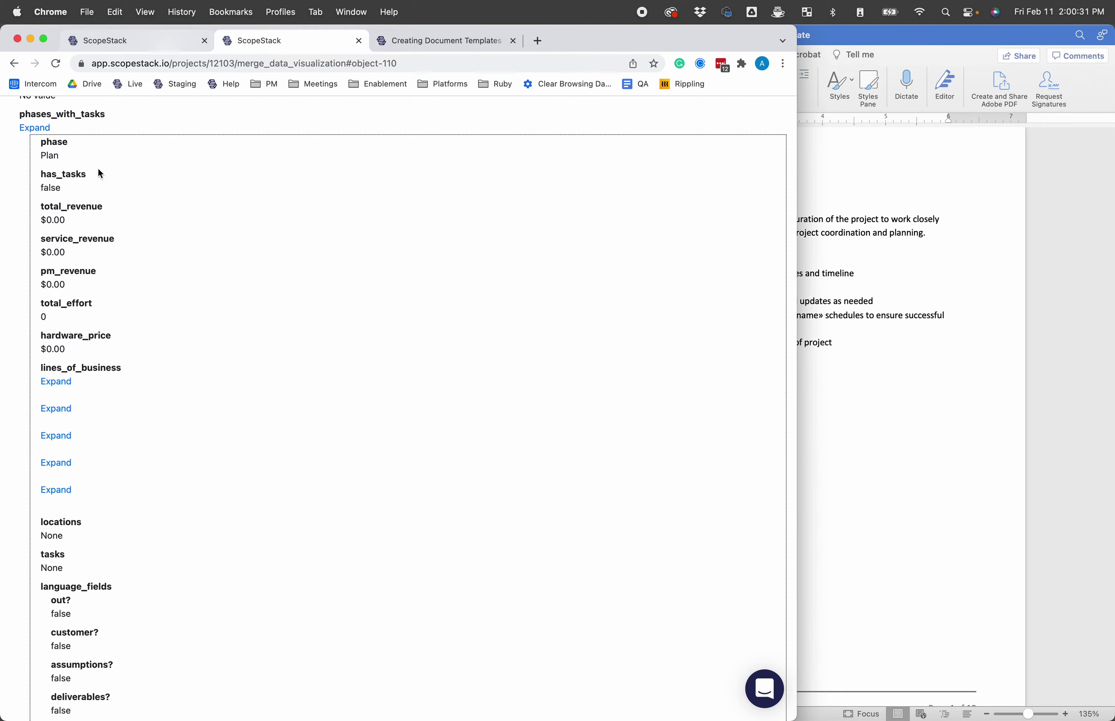
drag(70, 184, 34, 176)
Step: Switch to the Word template and highlight the «phases_with_tasks:each(phase)» field
click(875, 307)
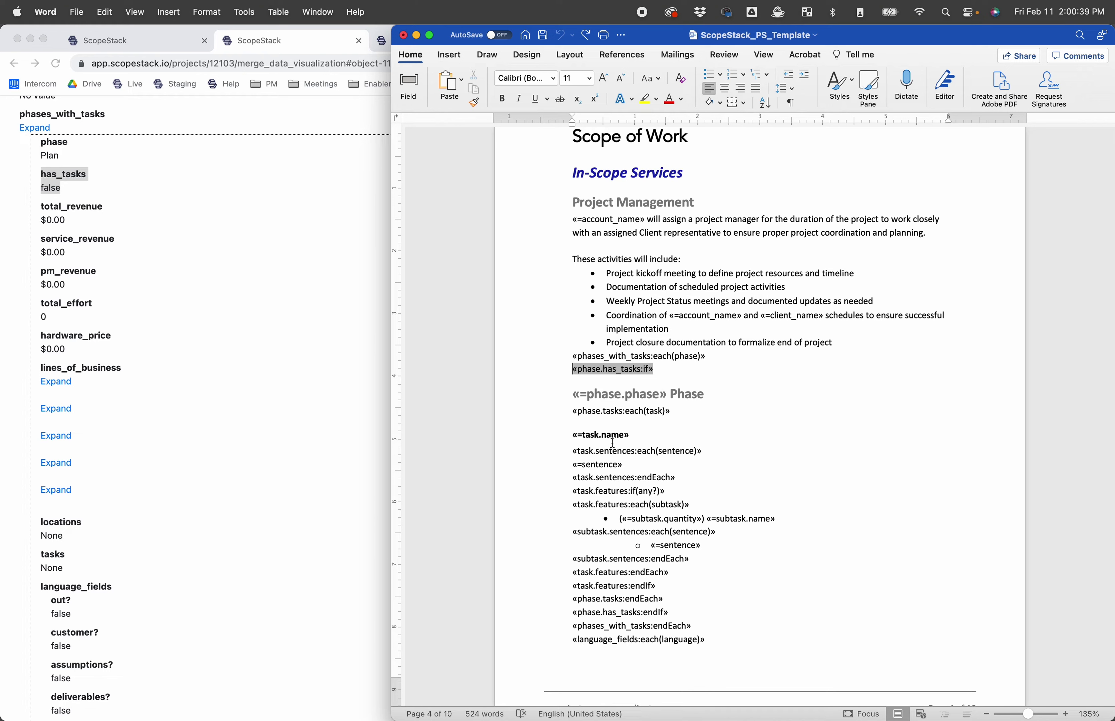
drag(710, 356, 587, 356)
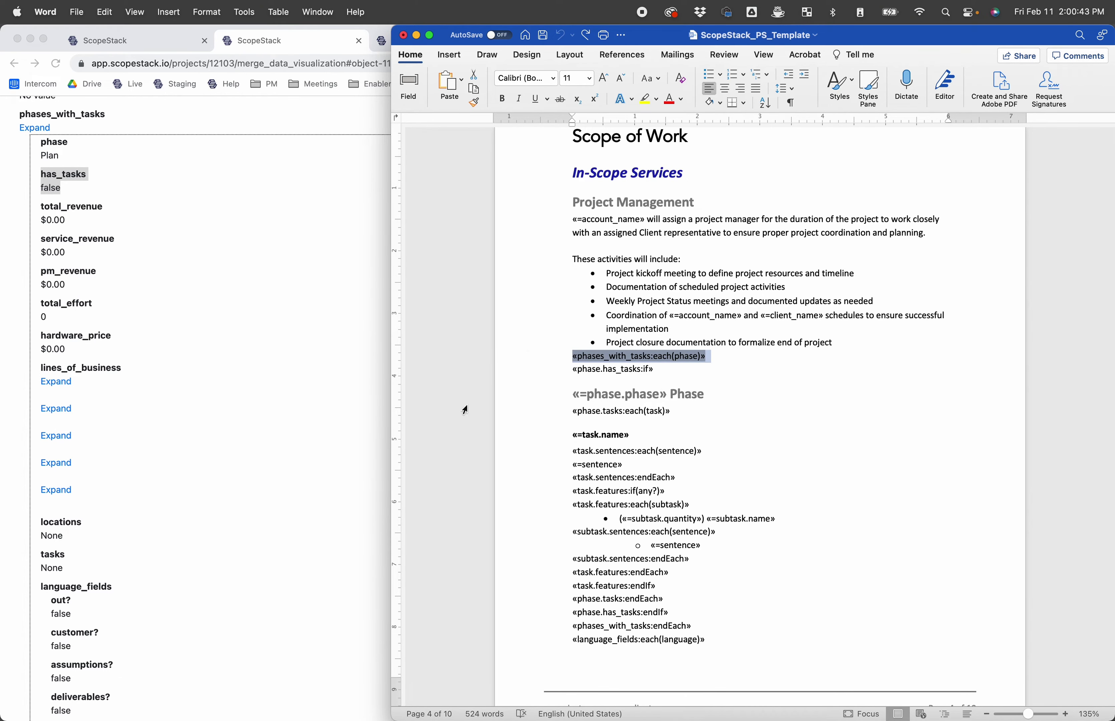
Step: In the merge data, collapse the Plan entry, expand the second phases_with_tasks entry and highlight its has_tasks value
click(238, 269)
click(35, 127)
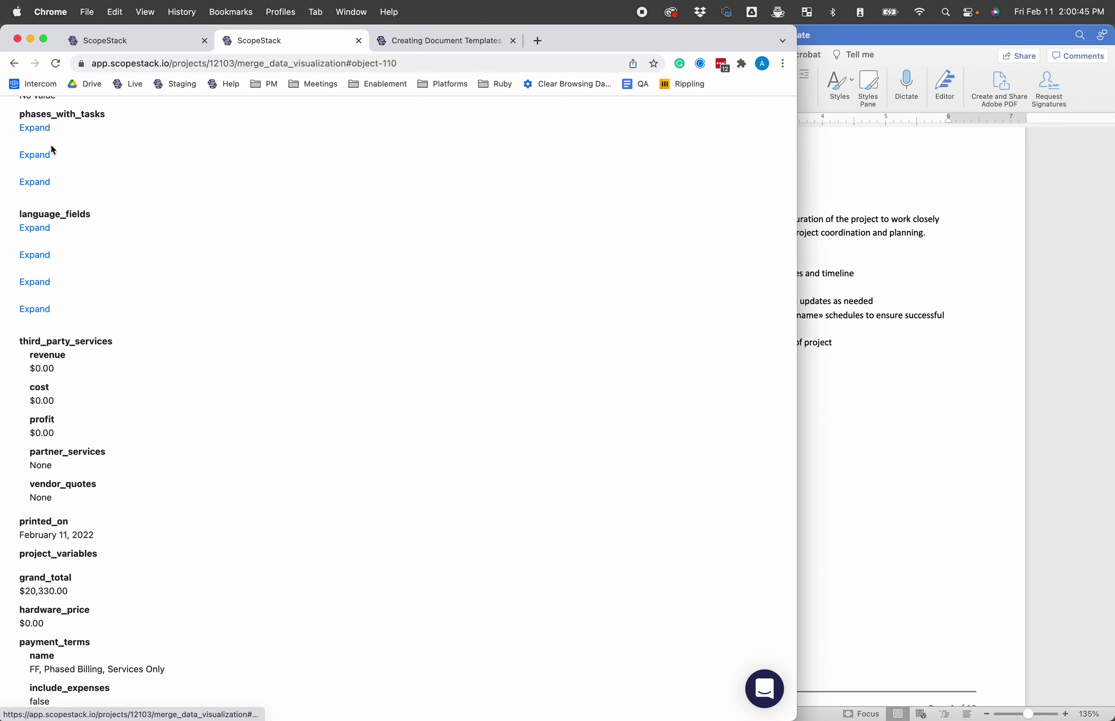
click(35, 155)
click(59, 144)
triple_click(59, 145)
Step: In the Word template, highlight the whole phase loop from «phases_with_tasks:each(phase)» through «phases_with_tasks:endEach»
click(856, 311)
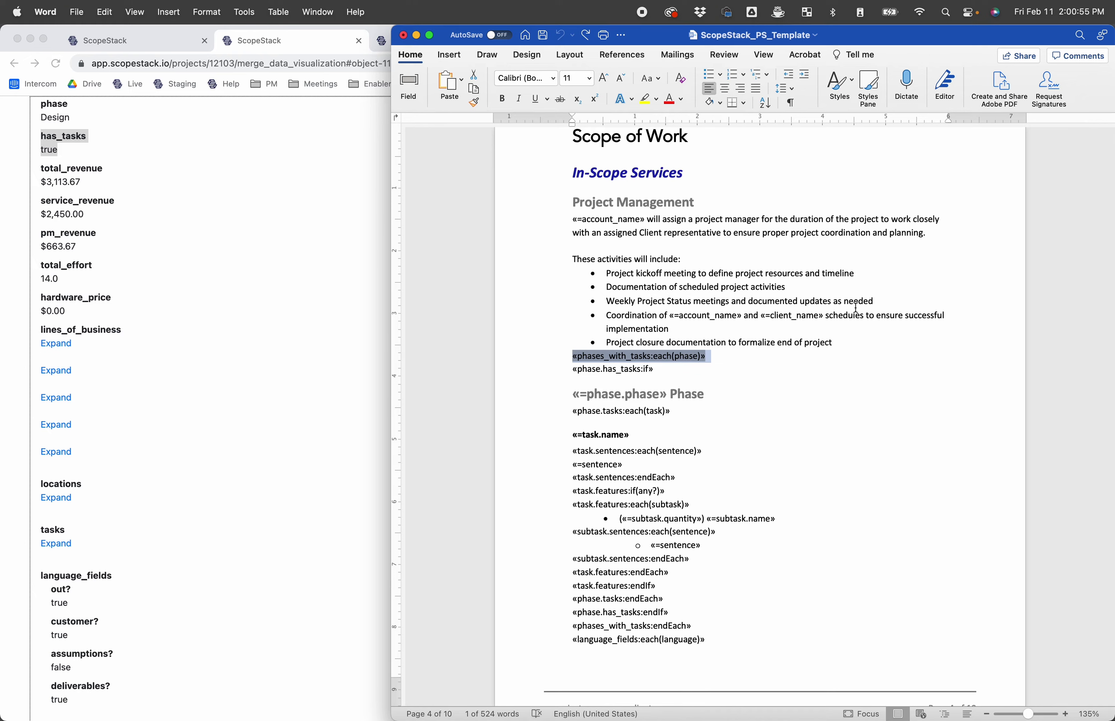
drag(638, 356, 528, 352)
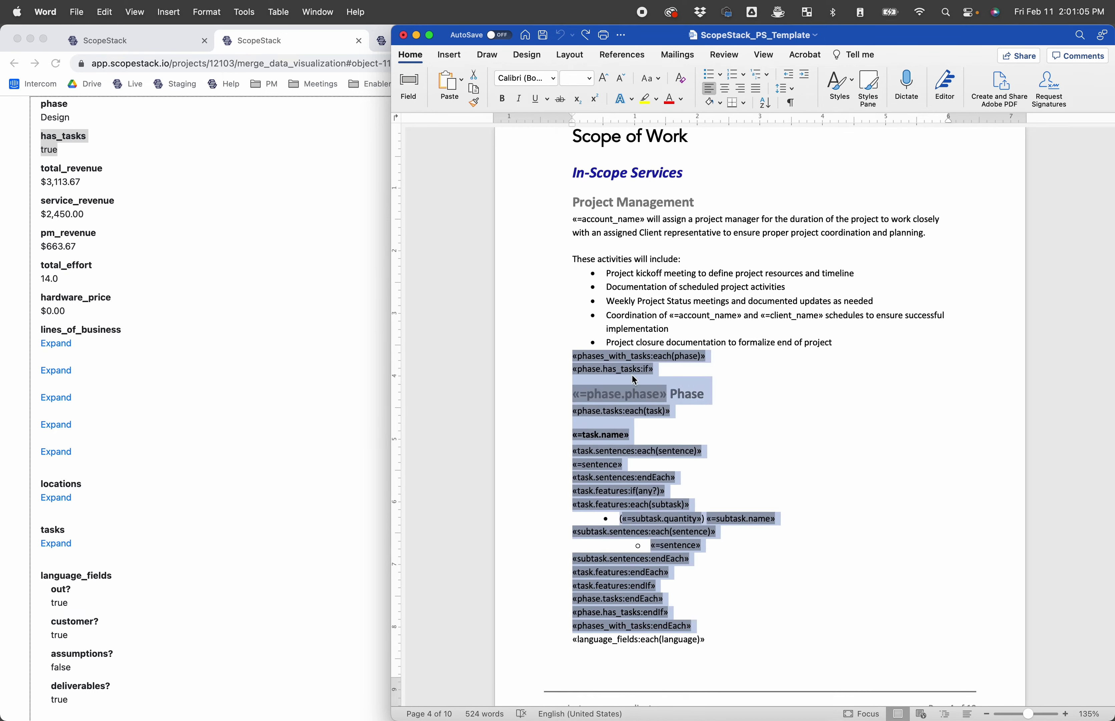
click(719, 370)
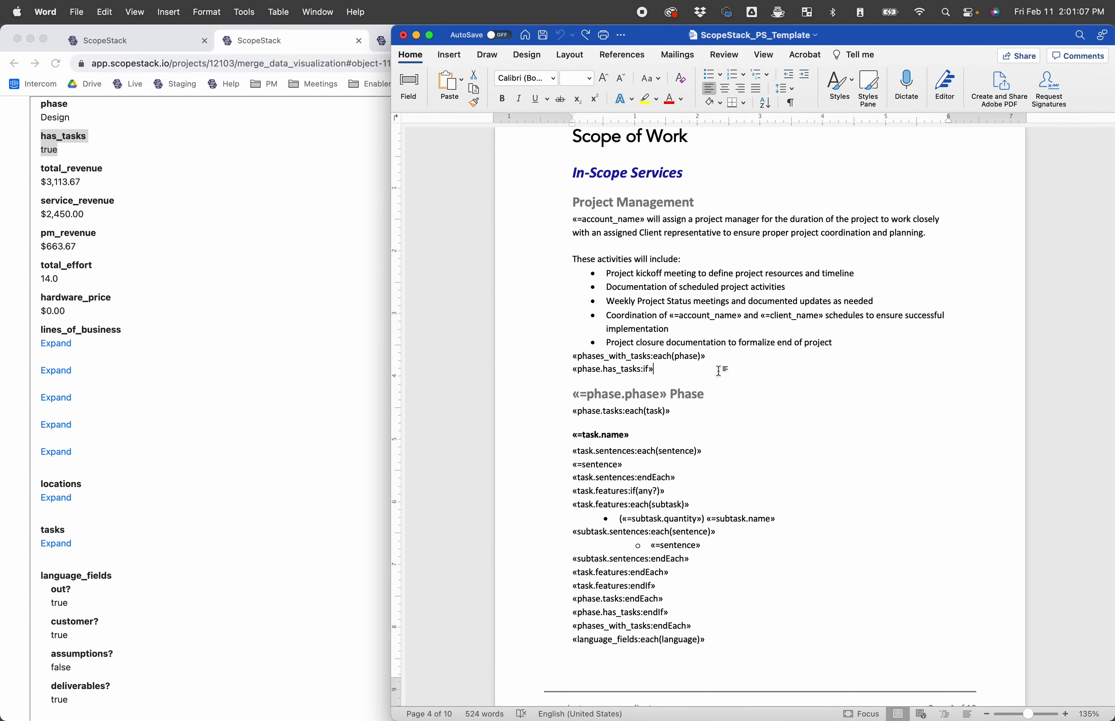
Step: Highlight the «=phase.phase» Phase heading inside the template's phase loop
drag(676, 402, 589, 399)
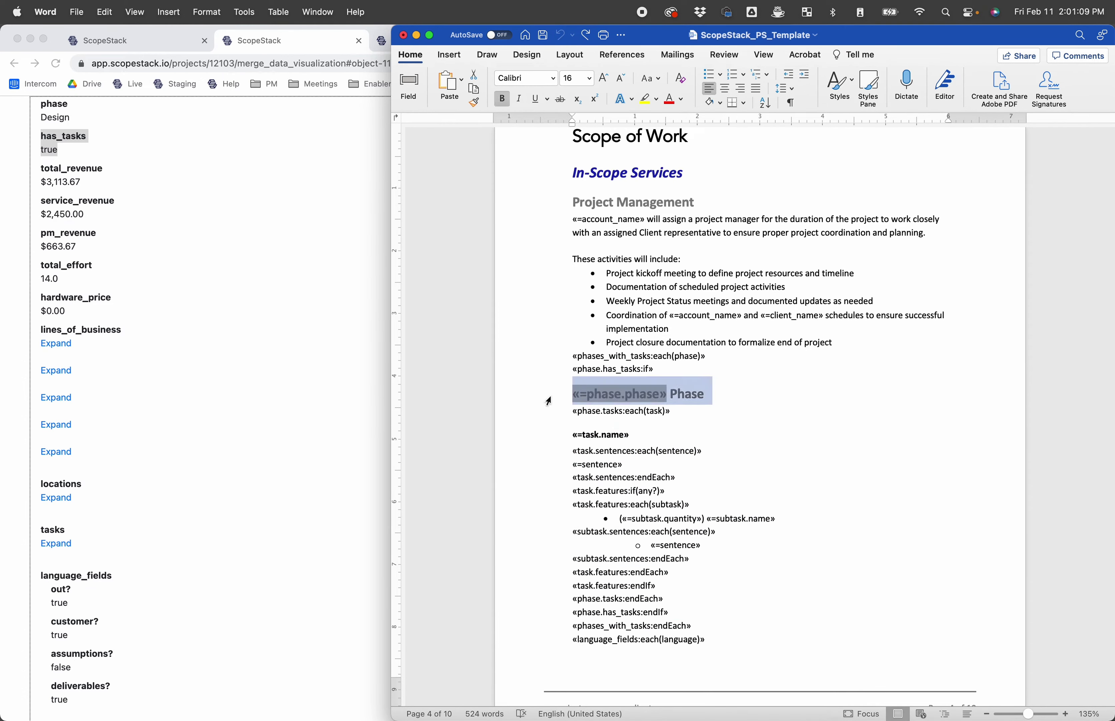
click(678, 402)
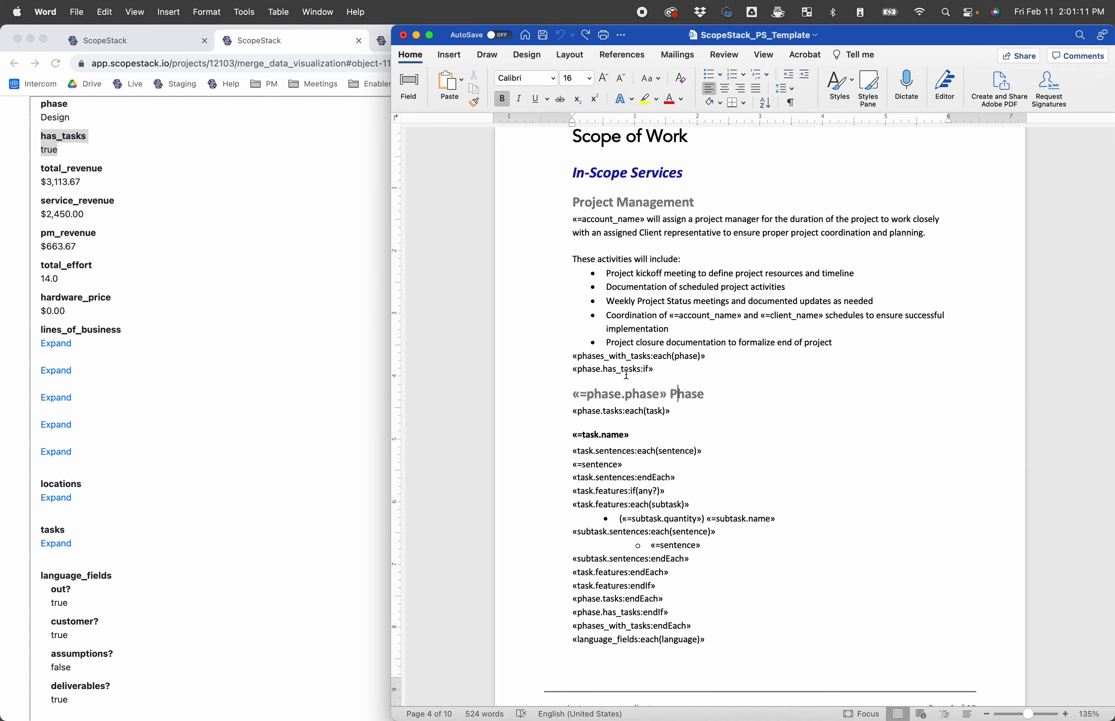
drag(710, 393, 455, 393)
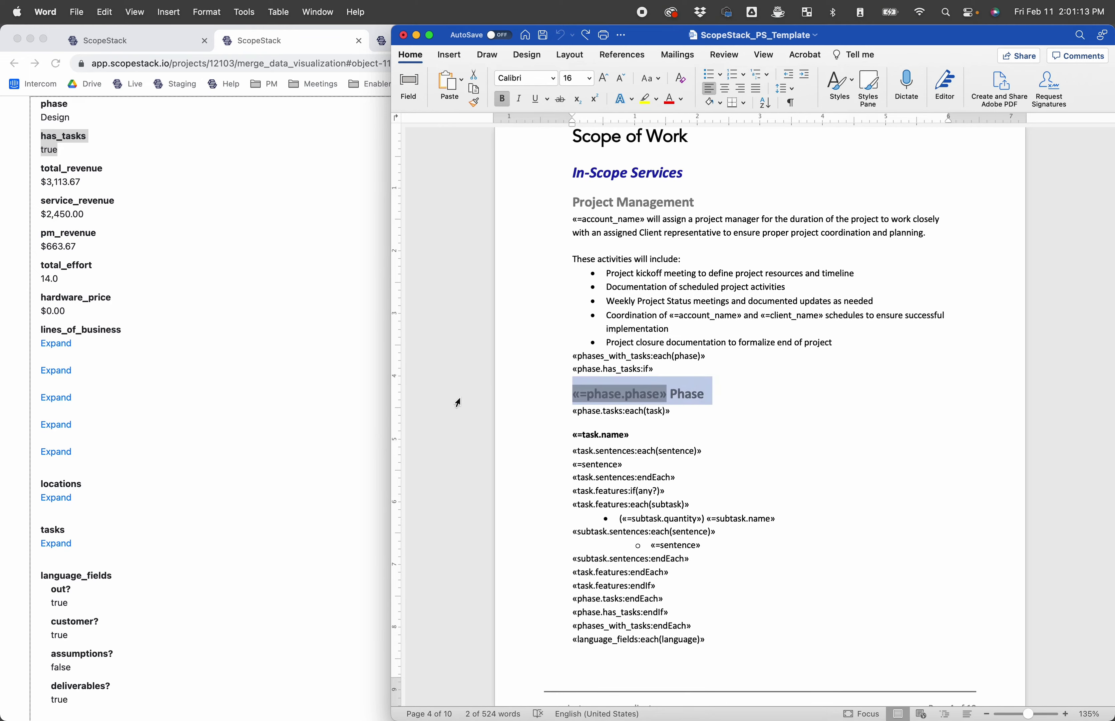
click(181, 211)
click(799, 371)
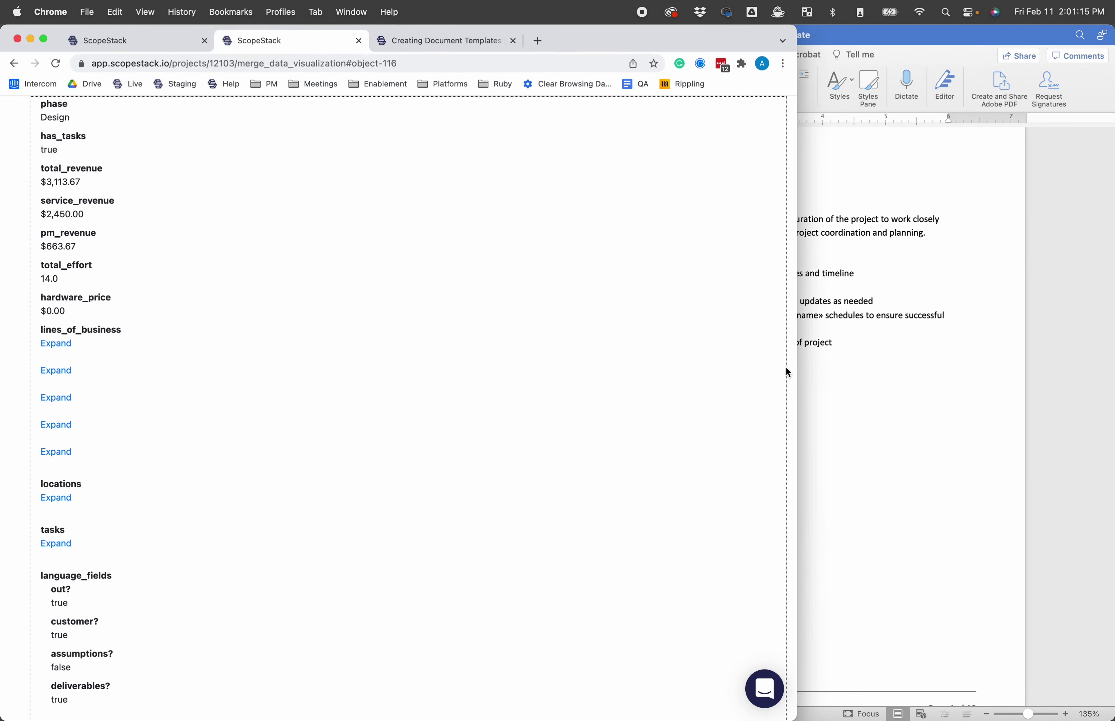
click(697, 395)
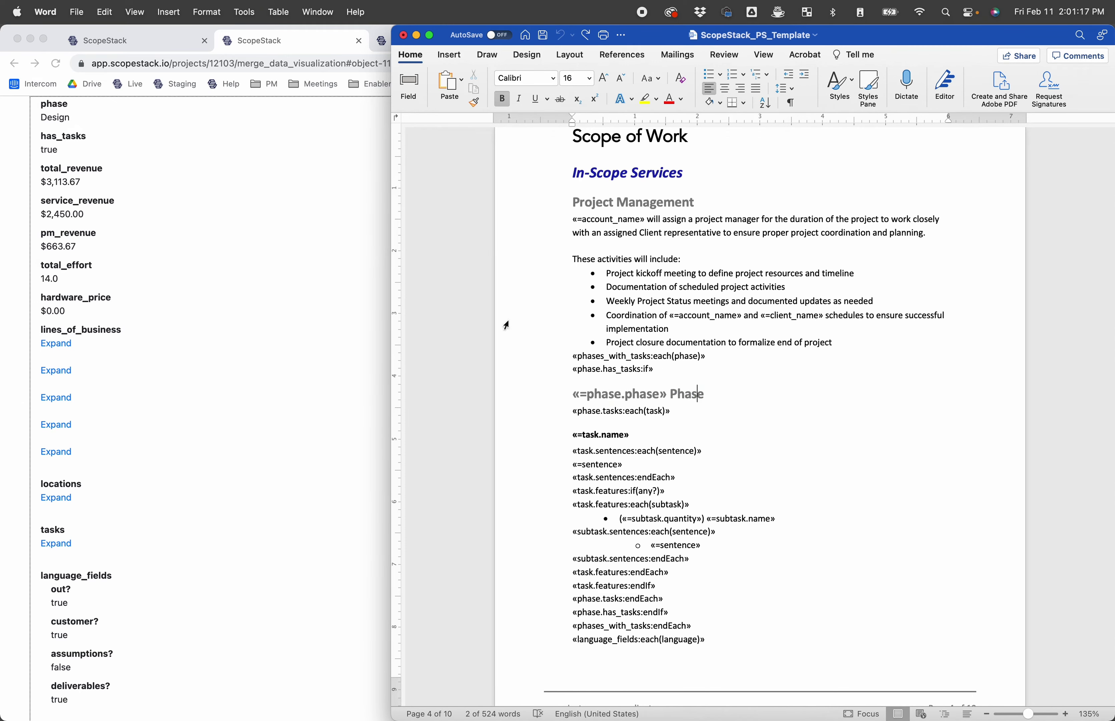
Step: Highlight the loop variable in «phases_with_tasks:each(phase)» and its matching prefix in the «=phase.phase» heading field
scroll(29, 123, up, 4)
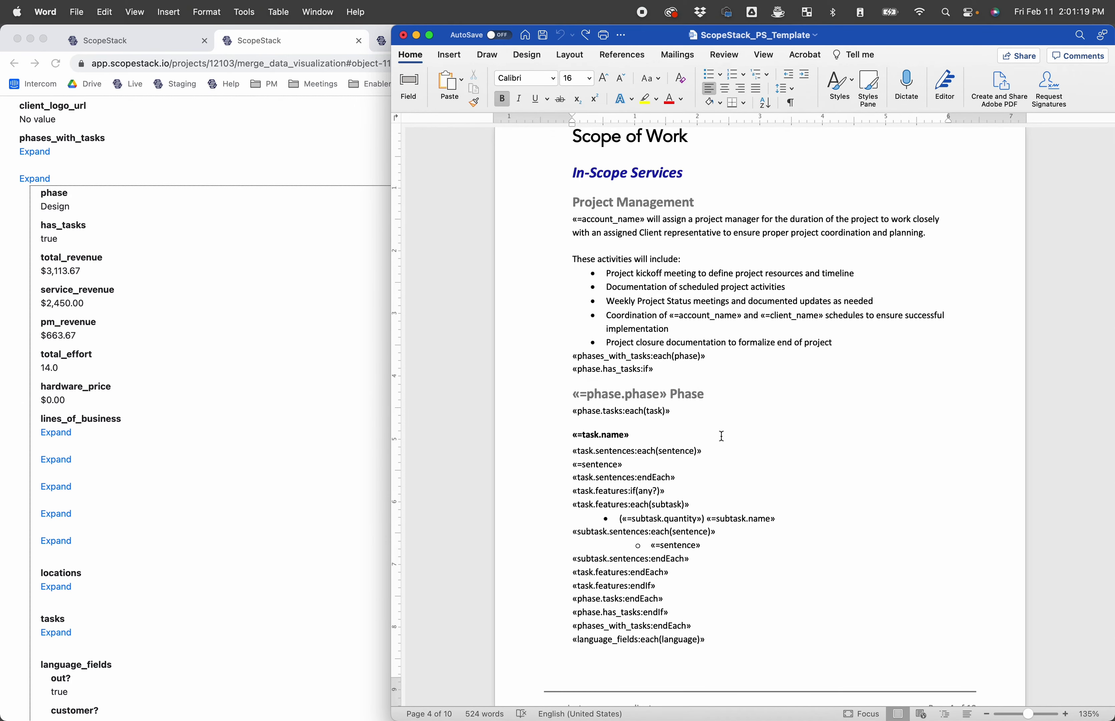
drag(674, 357, 697, 356)
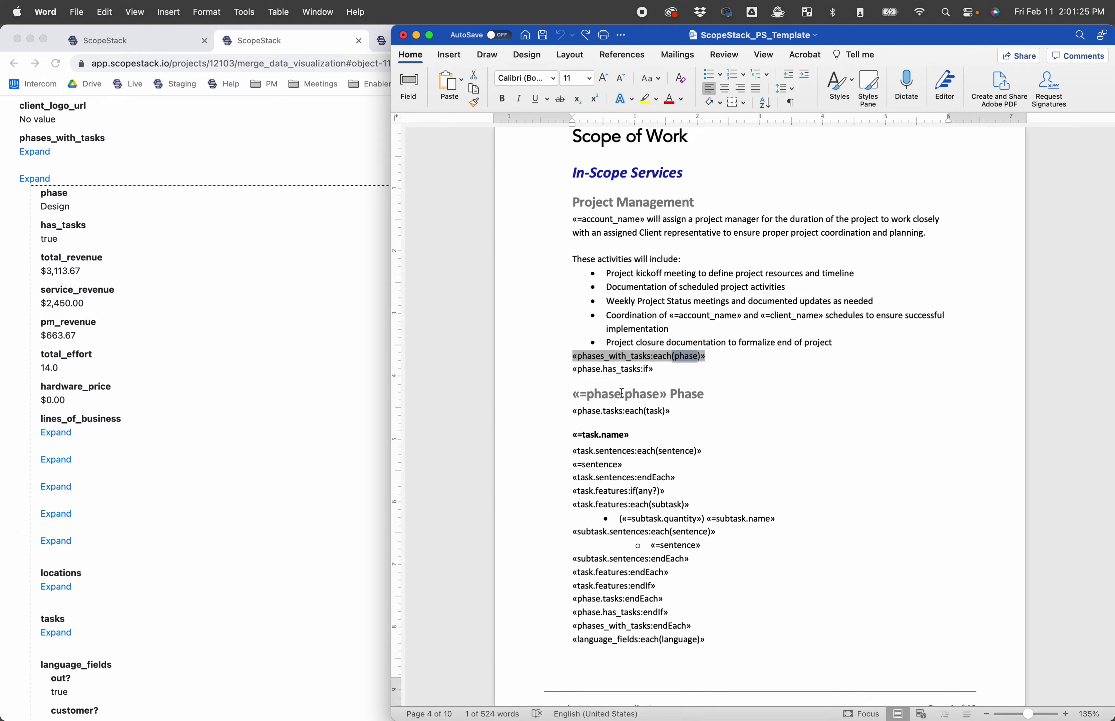
drag(623, 393, 581, 393)
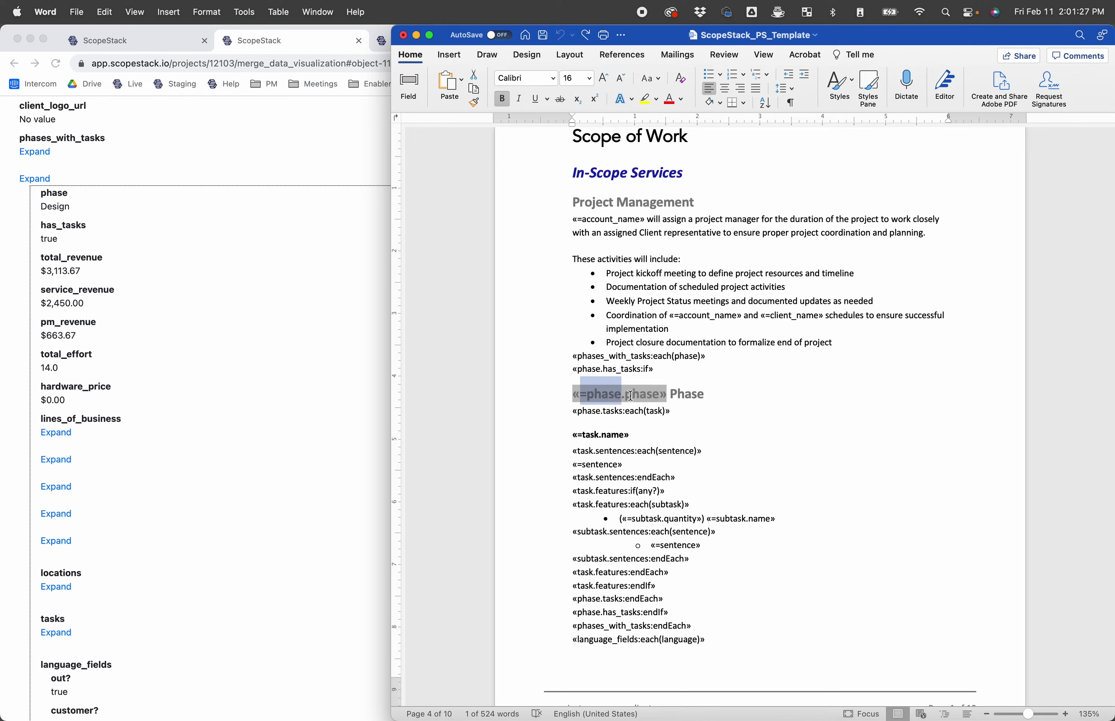
Step: In the merge data's expanded Design entry, highlight the phase key and its value
click(75, 200)
drag(68, 194, 36, 193)
click(56, 208)
double_click(68, 207)
Step: Return to the Word template and highlight the complete «=phase.phase» field in the heading
click(913, 389)
click(636, 392)
drag(667, 393, 580, 396)
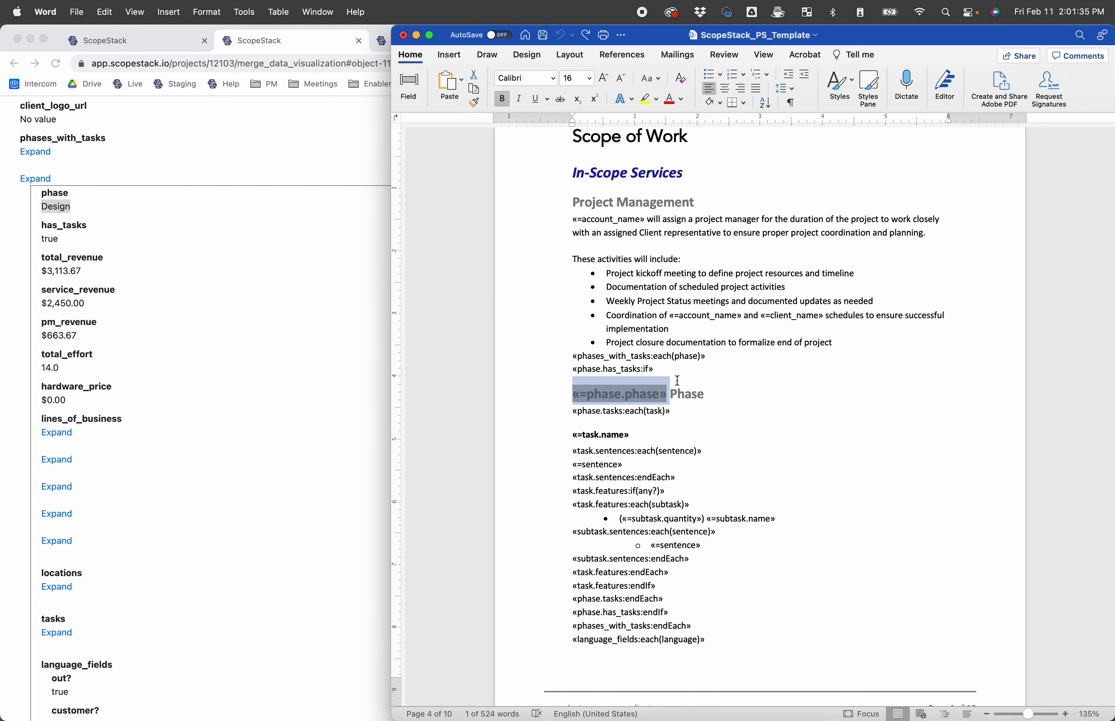
Step: In the merge data, collapse the Design entry, check the phase name in the third phases_with_tasks entry and collapse that entry too
click(32, 181)
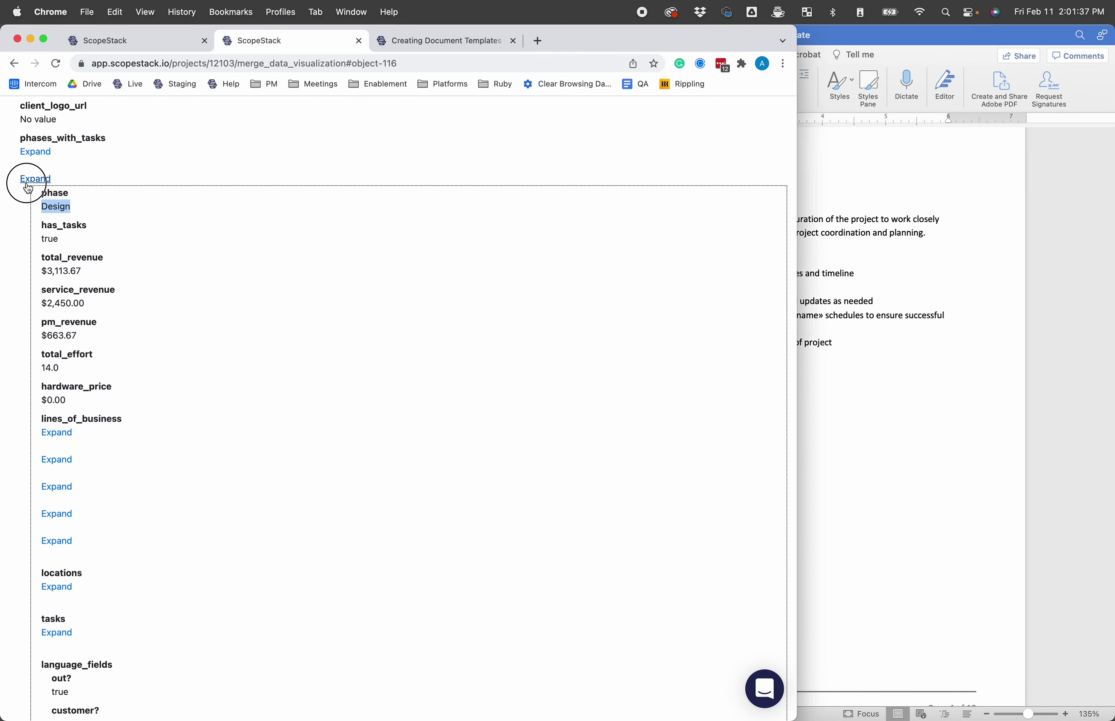
click(45, 209)
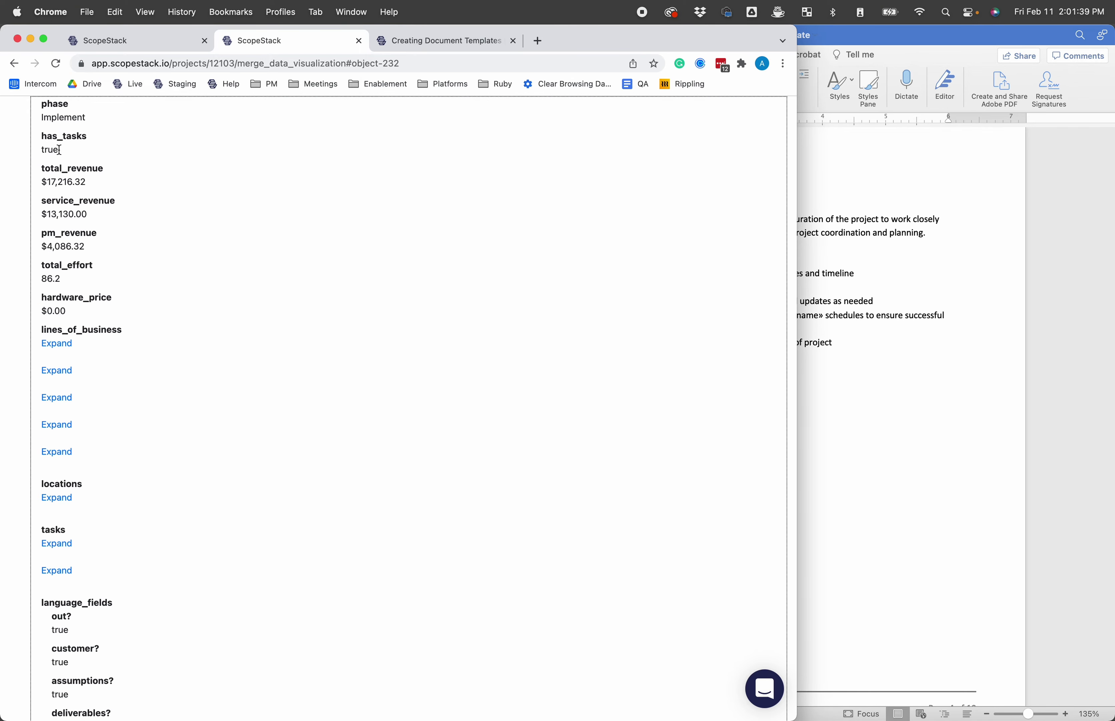
drag(104, 155, 12, 152)
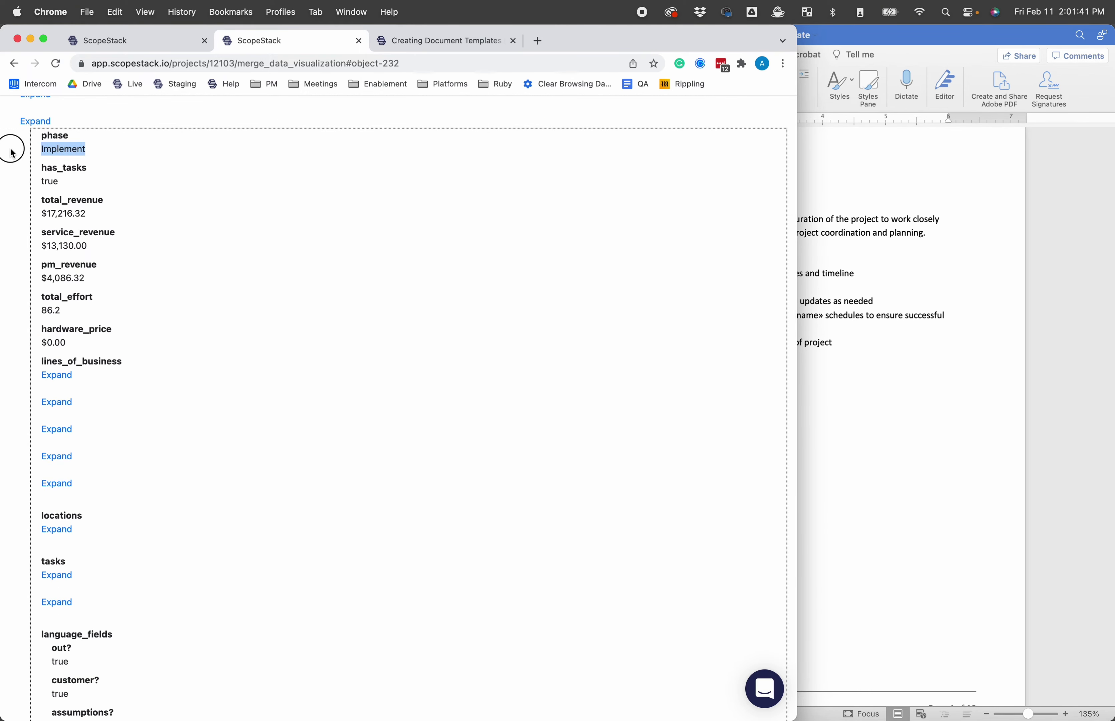
click(36, 121)
Step: In the Word template, highlight the «phase.tasks:each(task)» field and its task loop variable
click(1030, 401)
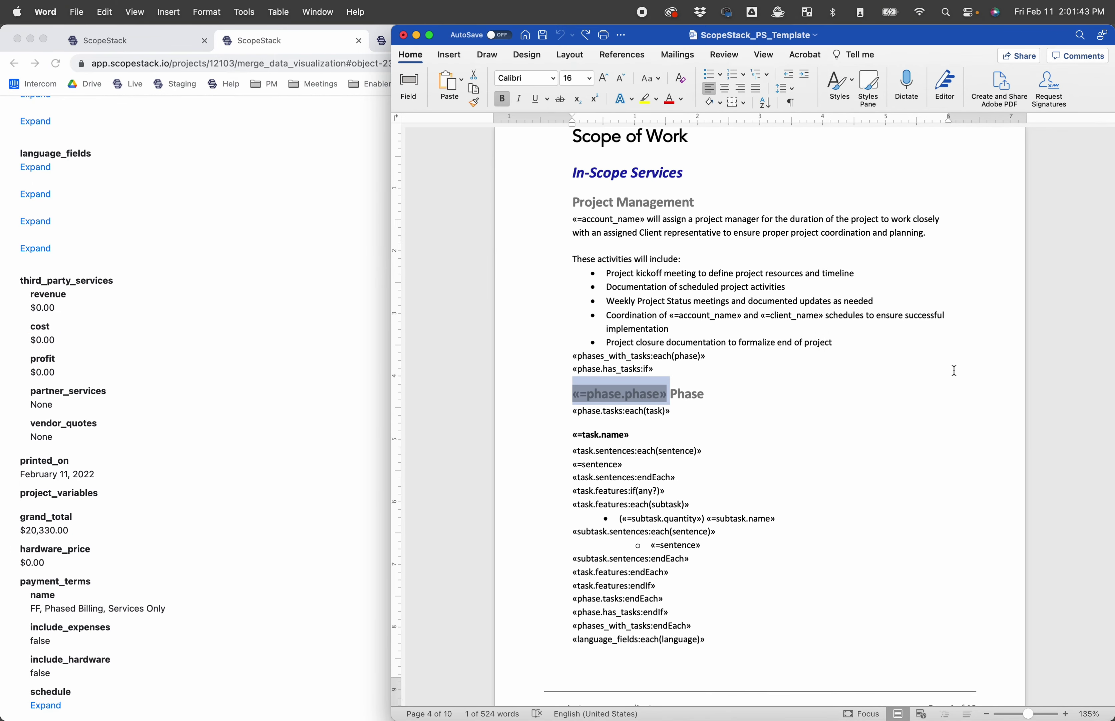
click(687, 417)
drag(687, 417, 564, 411)
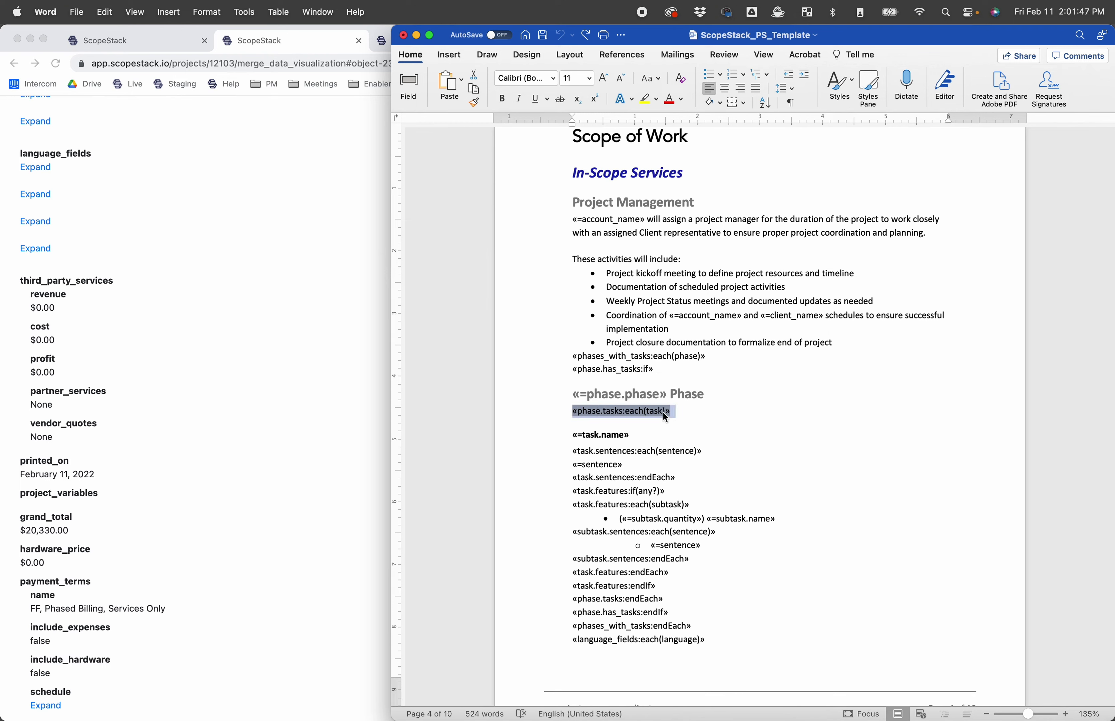
click(704, 409)
drag(741, 414, 571, 410)
click(588, 411)
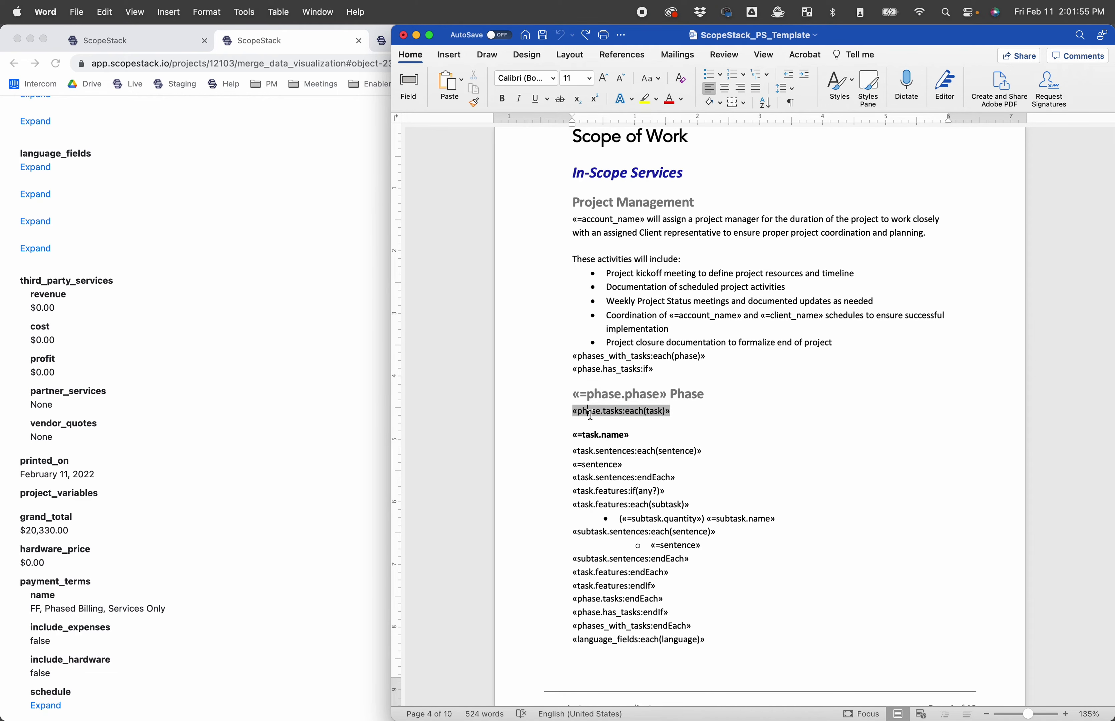
double_click(661, 413)
Step: In the merge data, check the first phases_with_tasks entry and collapse it, expand the second entry and highlight its phase name
click(193, 340)
scroll(193, 340, up, 3)
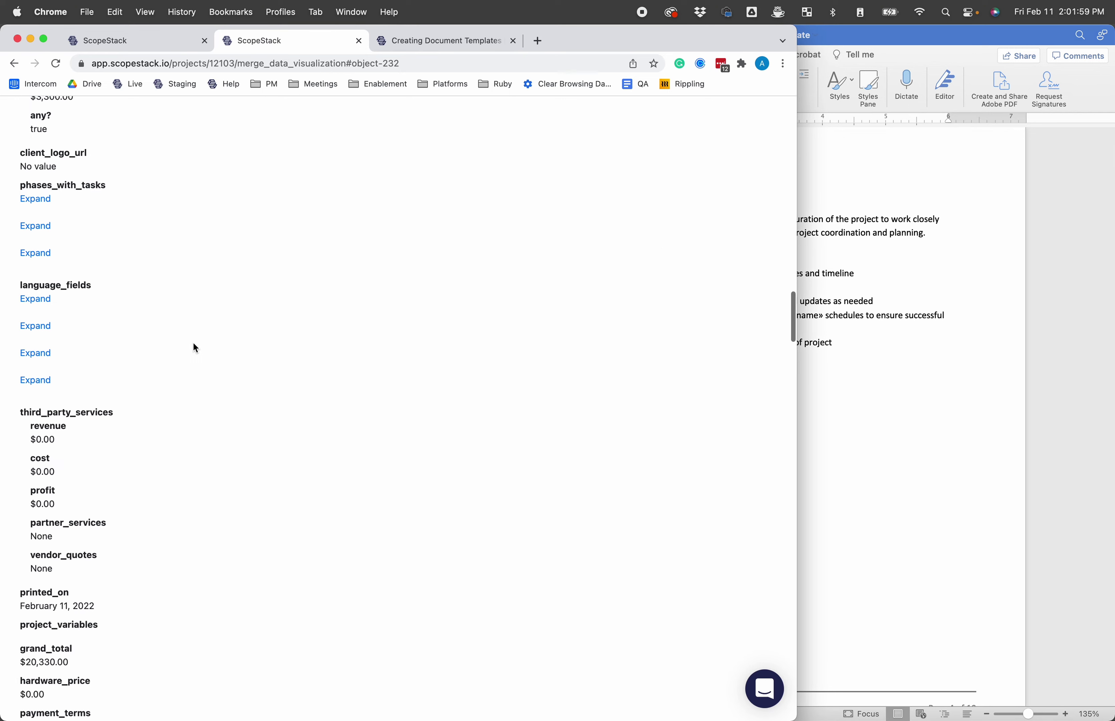
click(37, 199)
scroll(39, 121, up, 1)
click(40, 135)
click(38, 160)
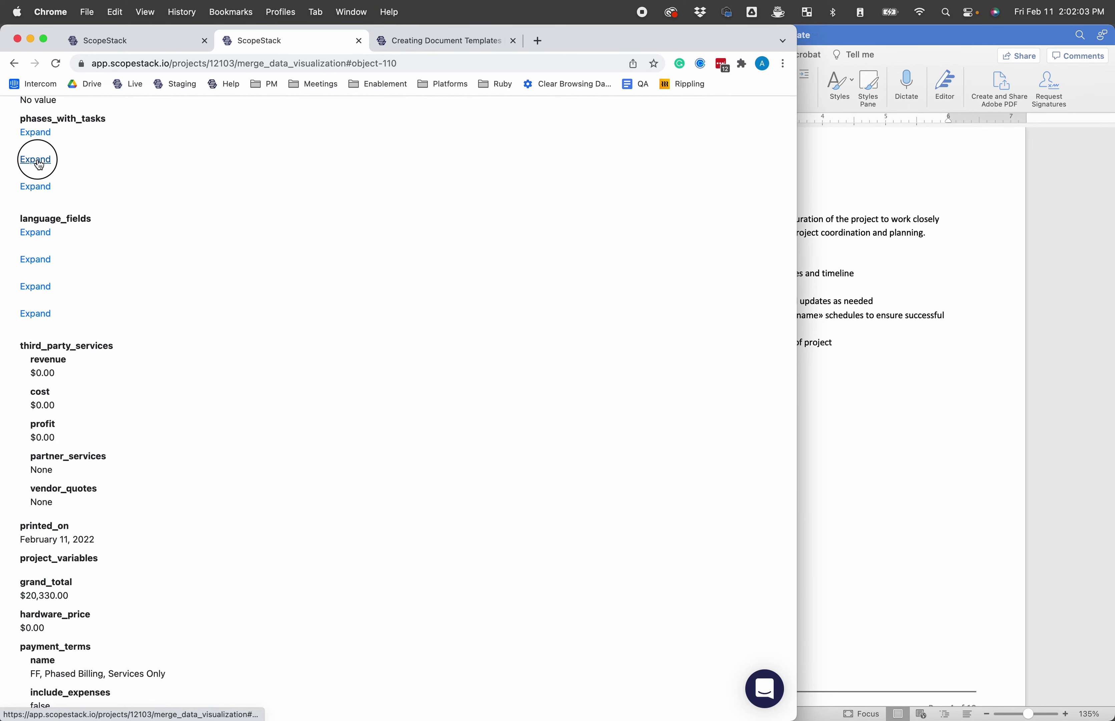
drag(66, 141, 35, 121)
click(108, 145)
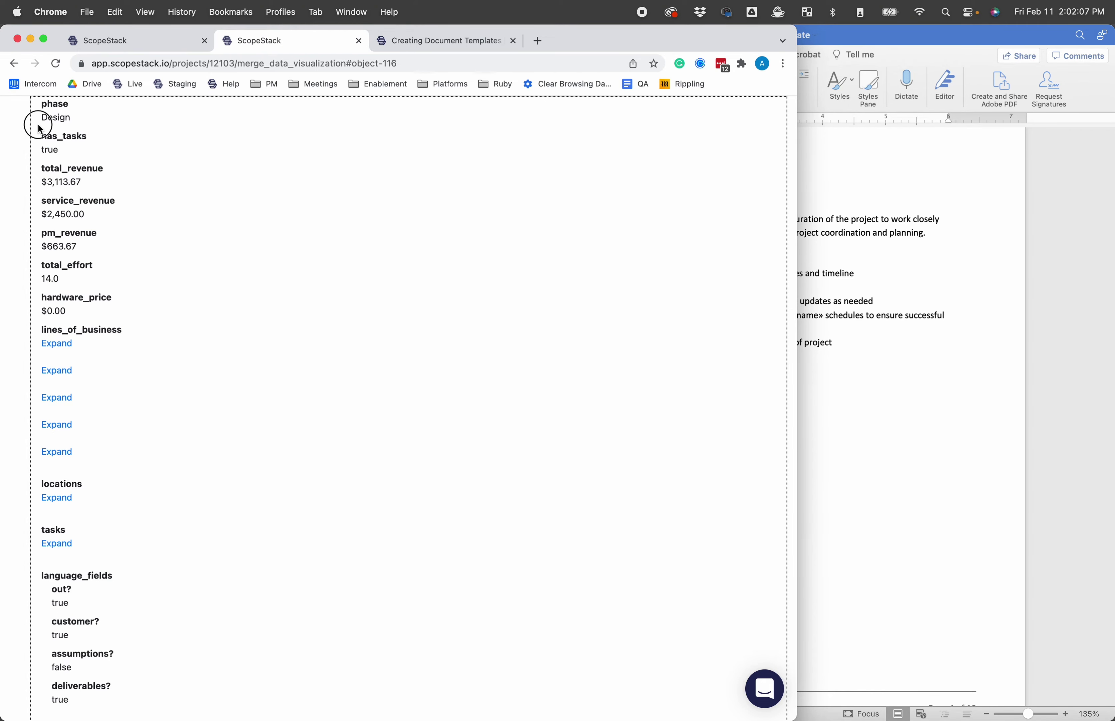
Step: Compare the «phase.tasks:each(task)» loop in the Word template with the tasks entry of the Design phase in the merge data
click(952, 414)
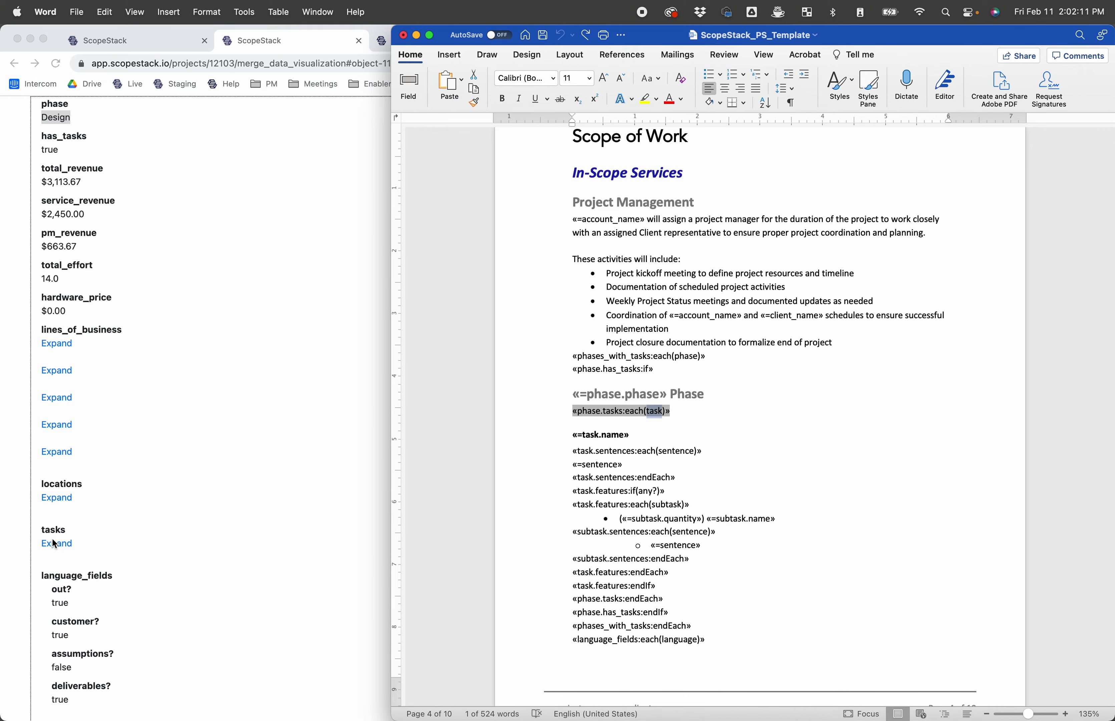
click(121, 508)
click(121, 508)
click(846, 490)
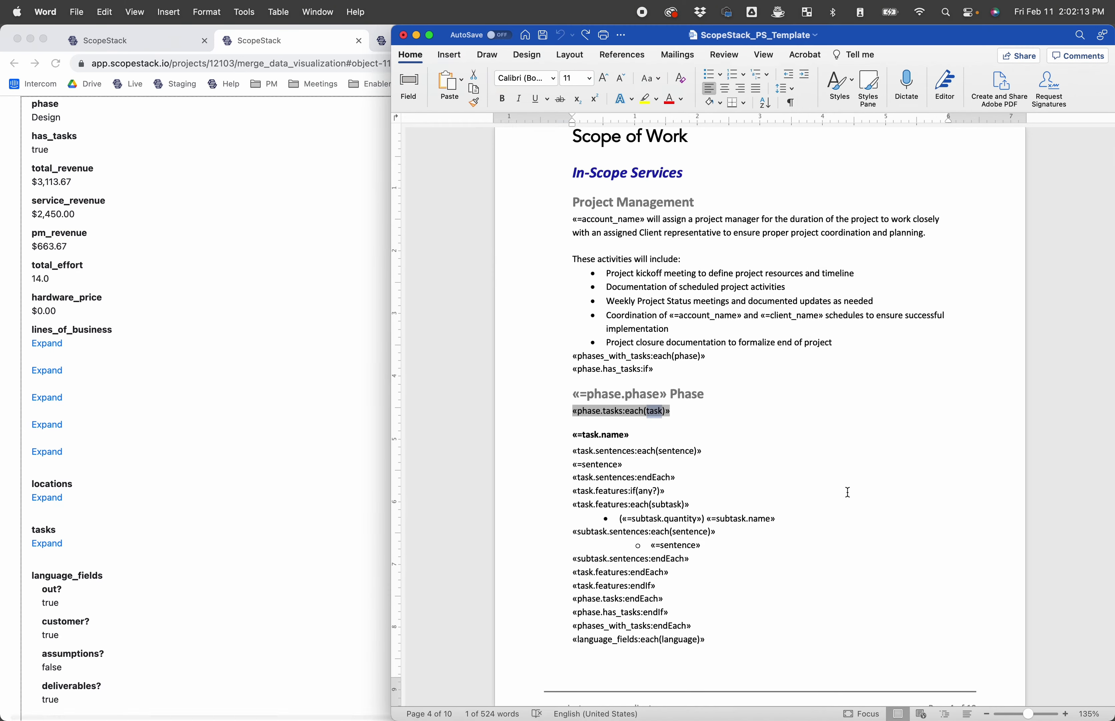
scroll(848, 492, down, 3)
scroll(82, 476, down, 3)
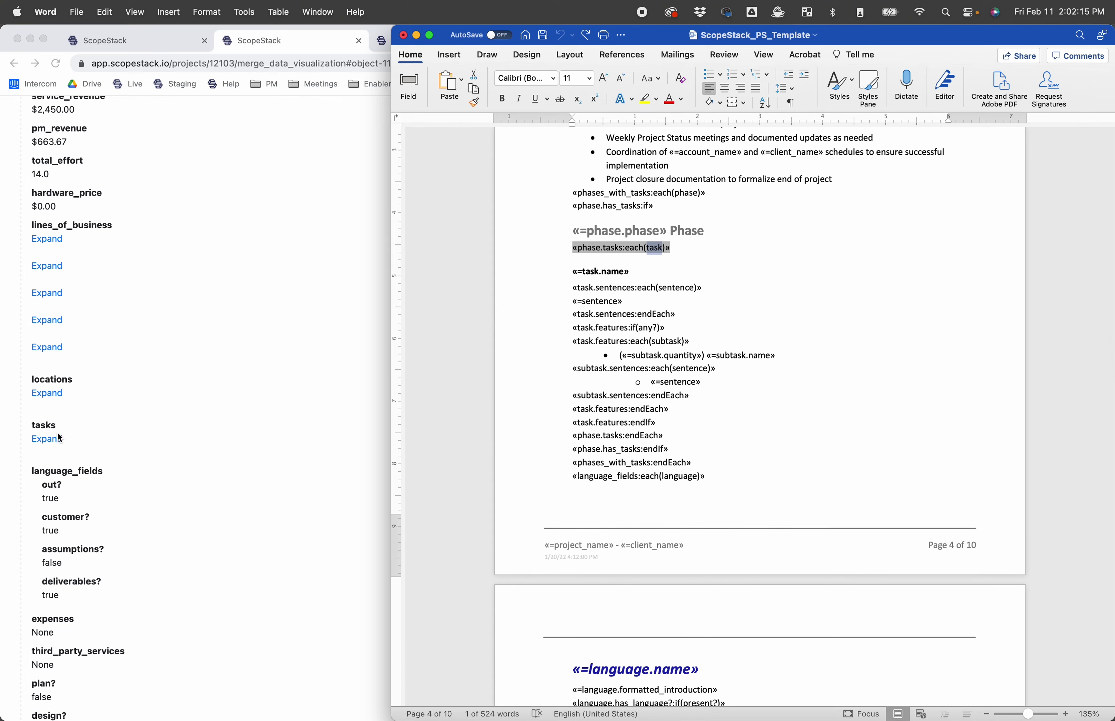
Step: In the merge data, expand the Design phase's tasks entry and look through the fields of the task
click(49, 427)
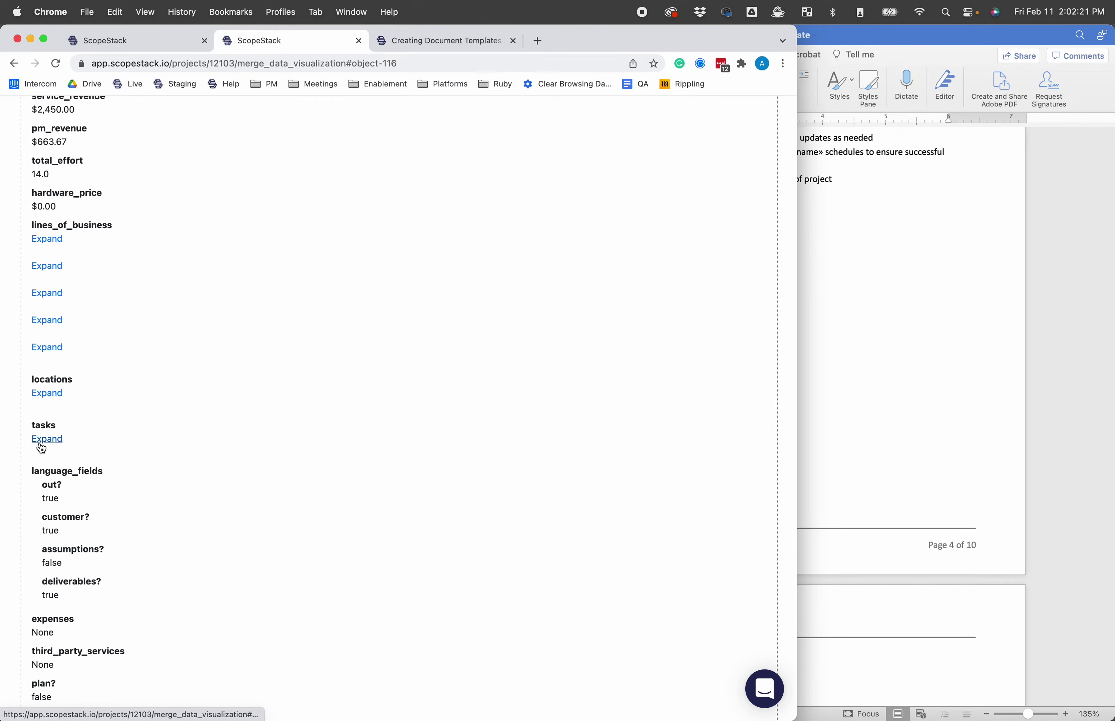
click(41, 441)
scroll(92, 257, up, 5)
scroll(94, 259, down, 15)
scroll(94, 260, down, 10)
scroll(94, 260, up, 15)
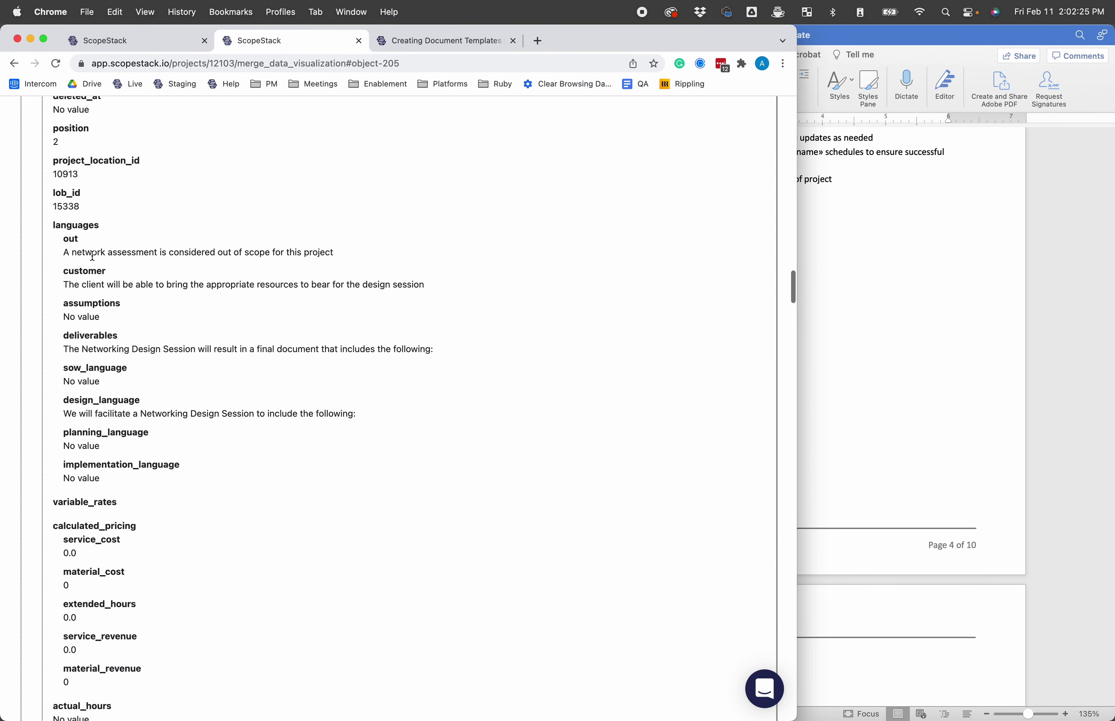
scroll(93, 256, up, 2)
Step: Return to the Word template and highlight the «=task.name» field below the tasks loop
click(989, 338)
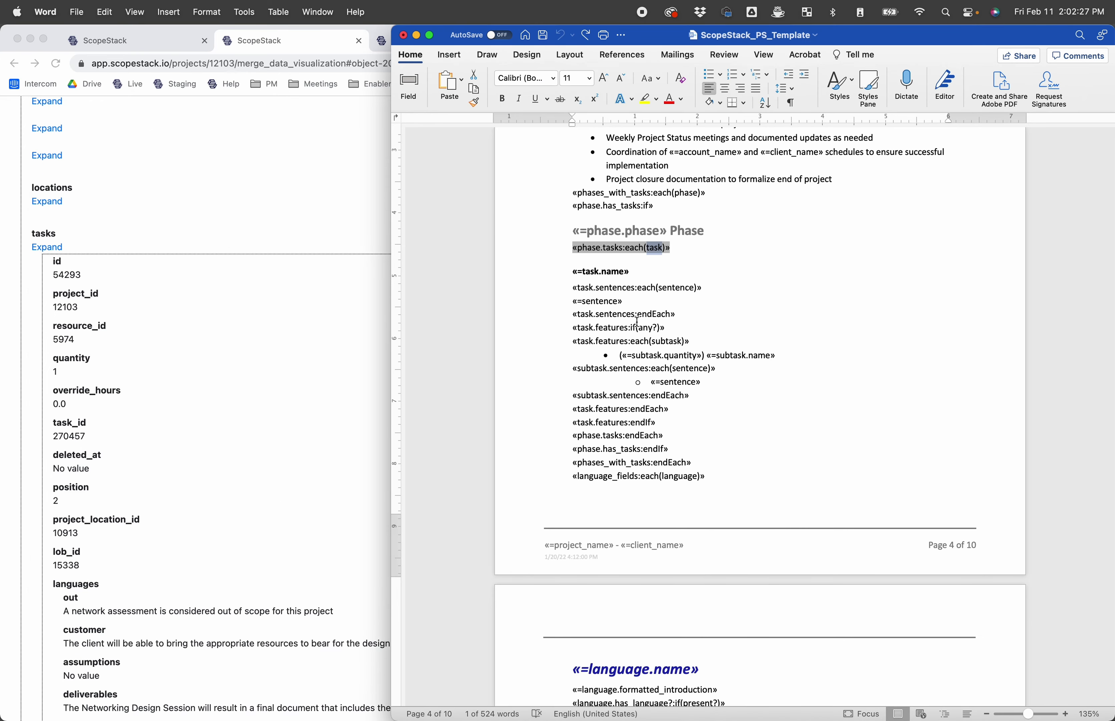
click(576, 272)
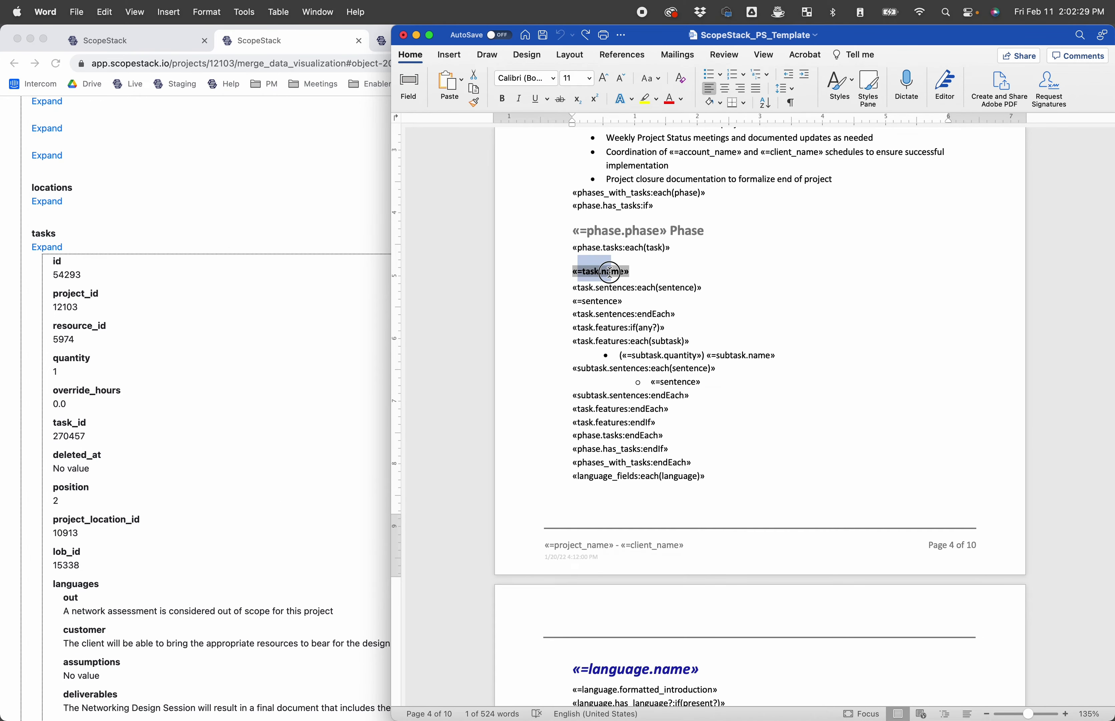
drag(574, 268, 582, 272)
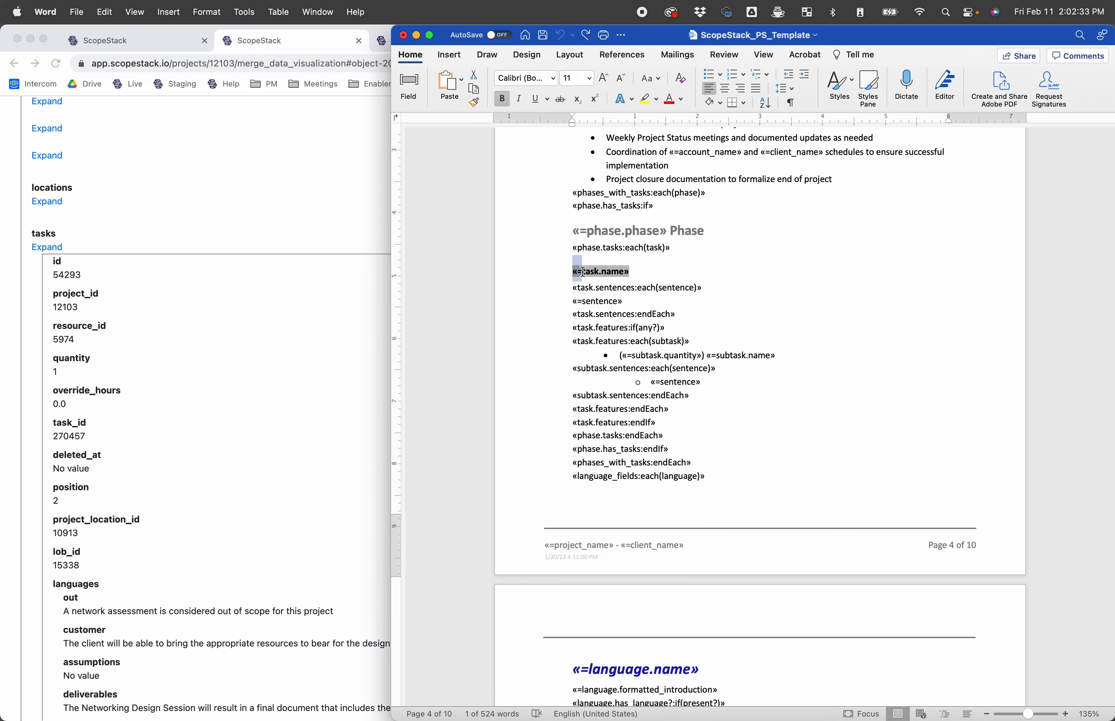
mouse_move(574, 228)
mouse_down()
mouse_move(587, 234)
mouse_move(588, 274)
mouse_move(609, 278)
mouse_up()
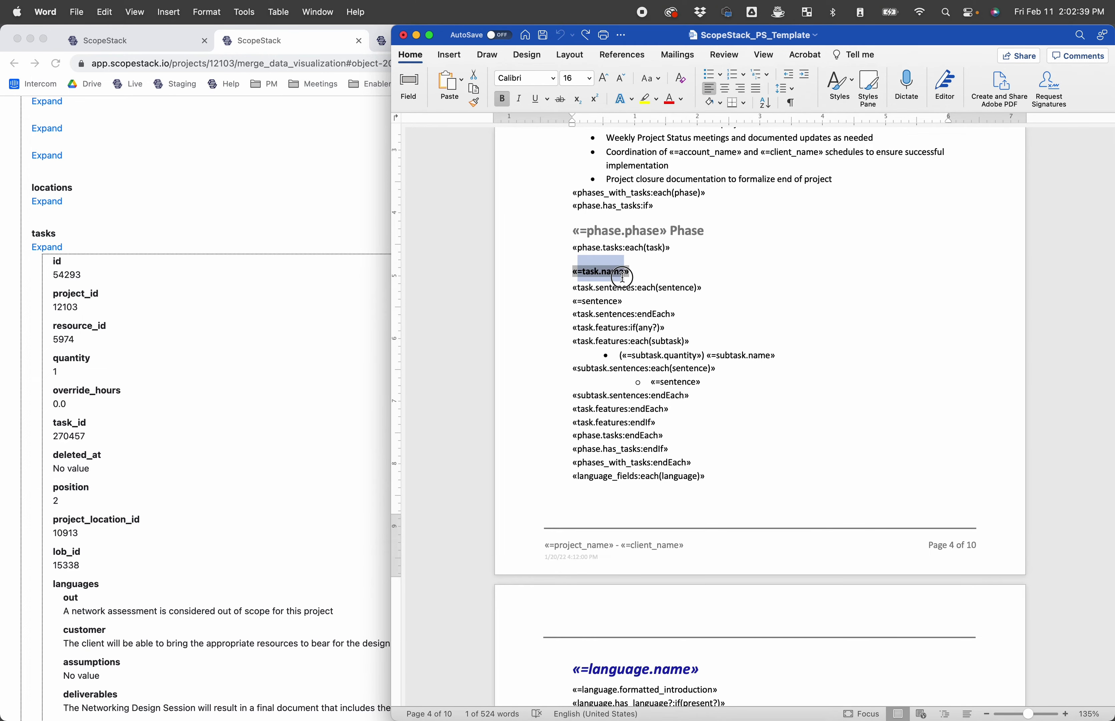
Step: In the merge data, find the task's name field and highlight its value, Networking Design Session
click(206, 304)
scroll(110, 452, down, 10)
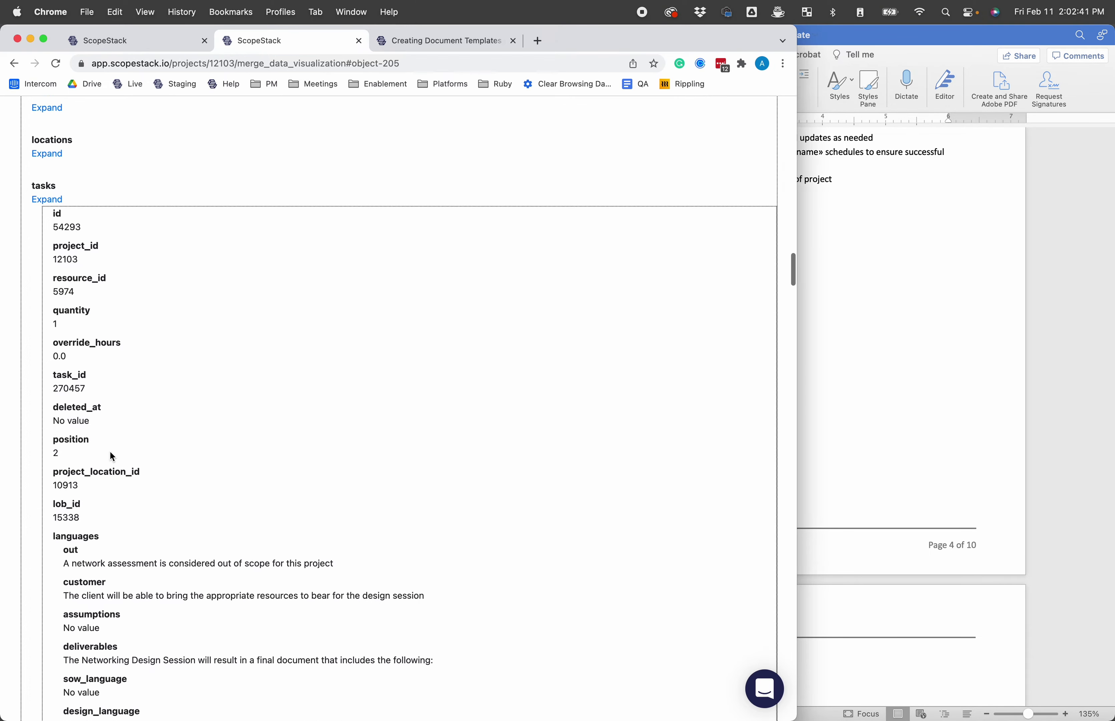
scroll(111, 457, down, 8)
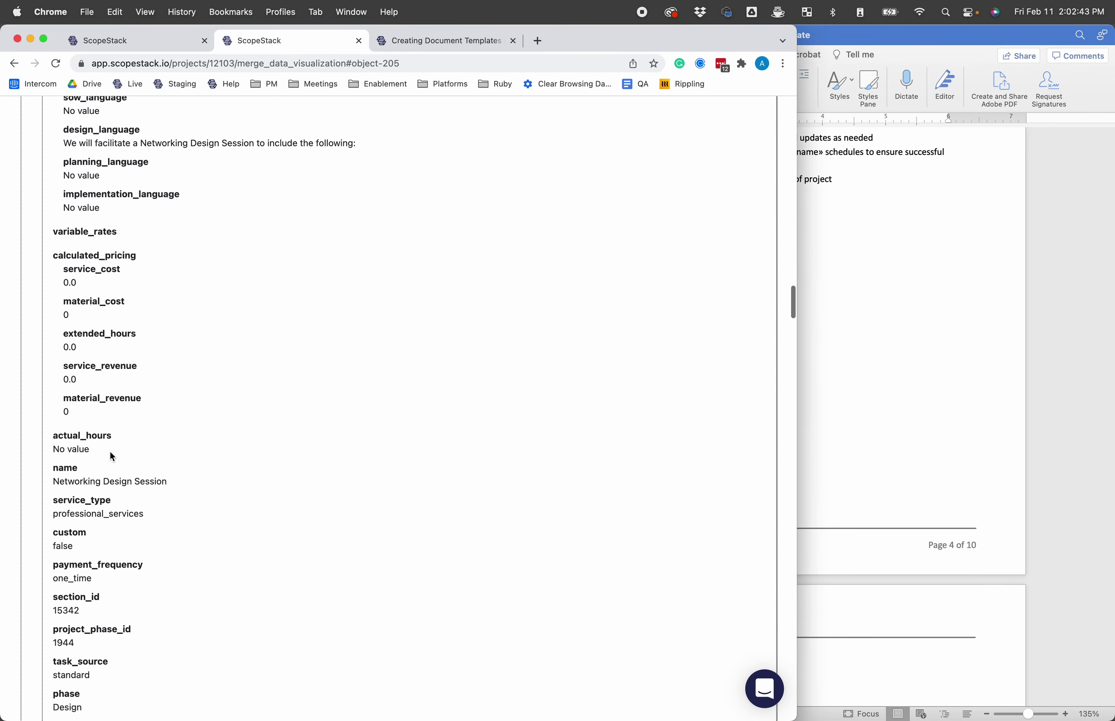
drag(188, 415, 31, 412)
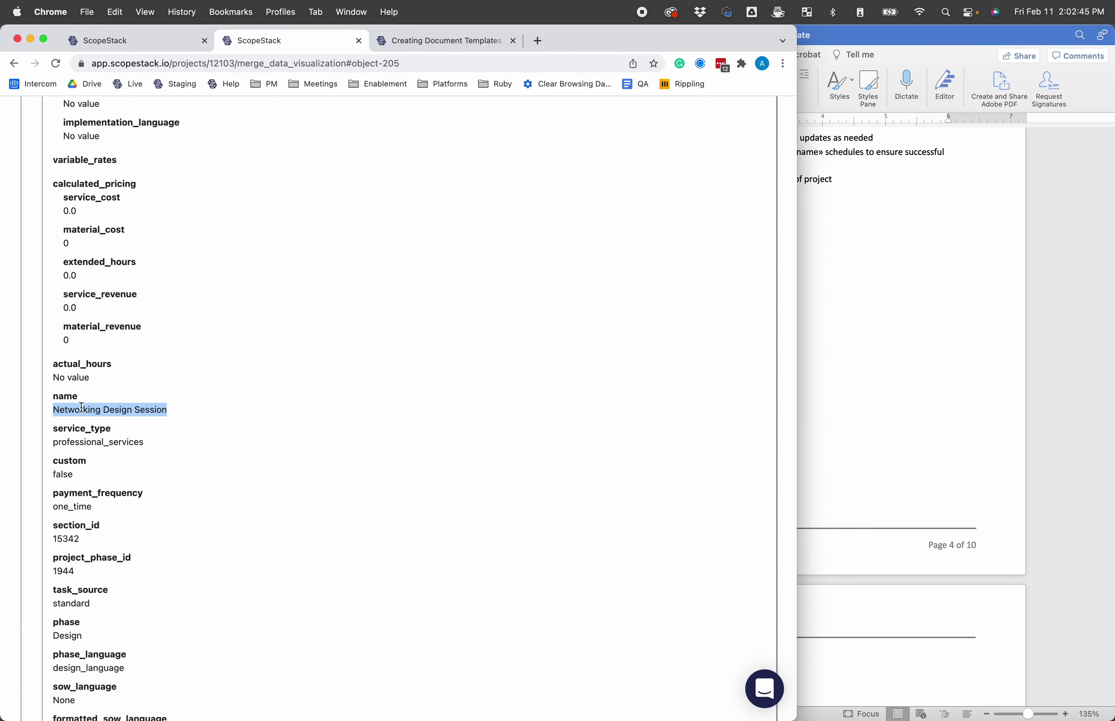
click(62, 393)
double_click(56, 395)
drag(169, 412, 41, 414)
Step: Switch back to the Word template and highlight the «task.sentences:each(sentence)» line
click(869, 426)
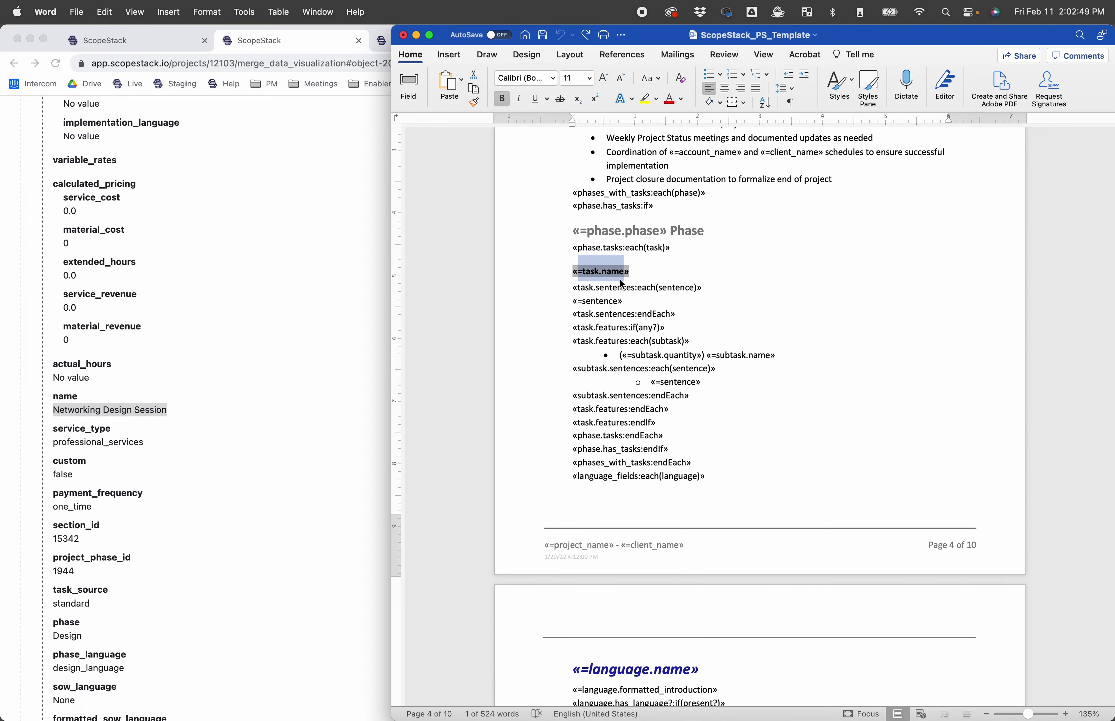
triple_click(655, 290)
click(721, 294)
click(544, 287)
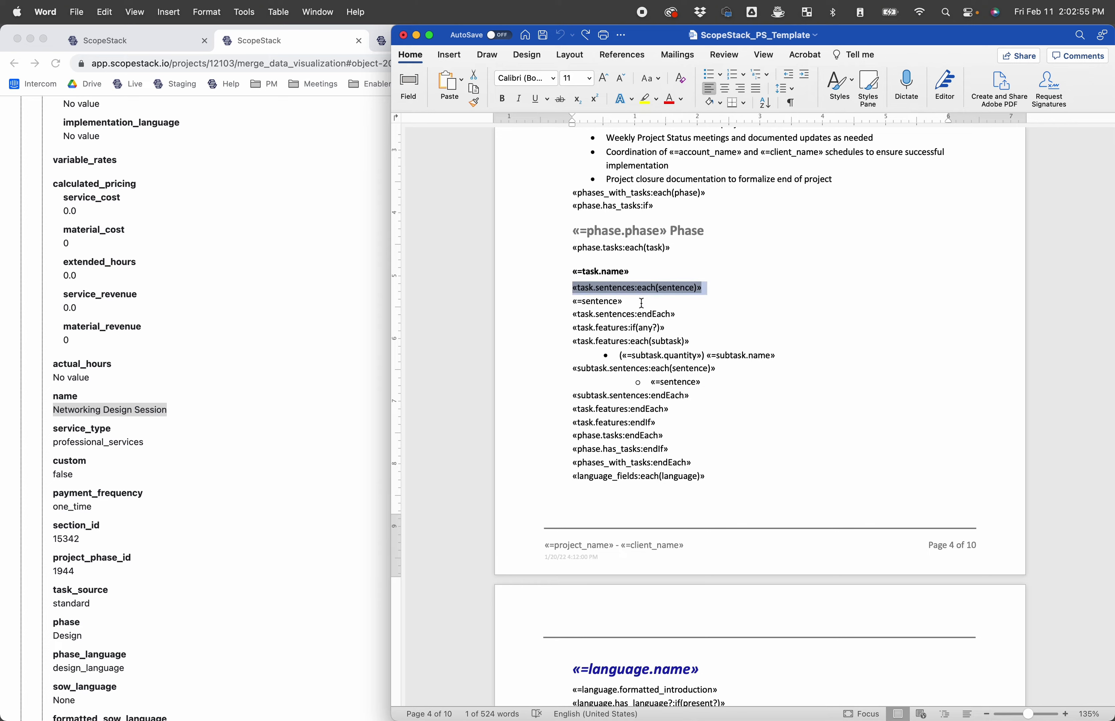
Step: Point out the «=sentence» field inside the sentences loop and return to the loop's opening field
click(642, 303)
click(544, 301)
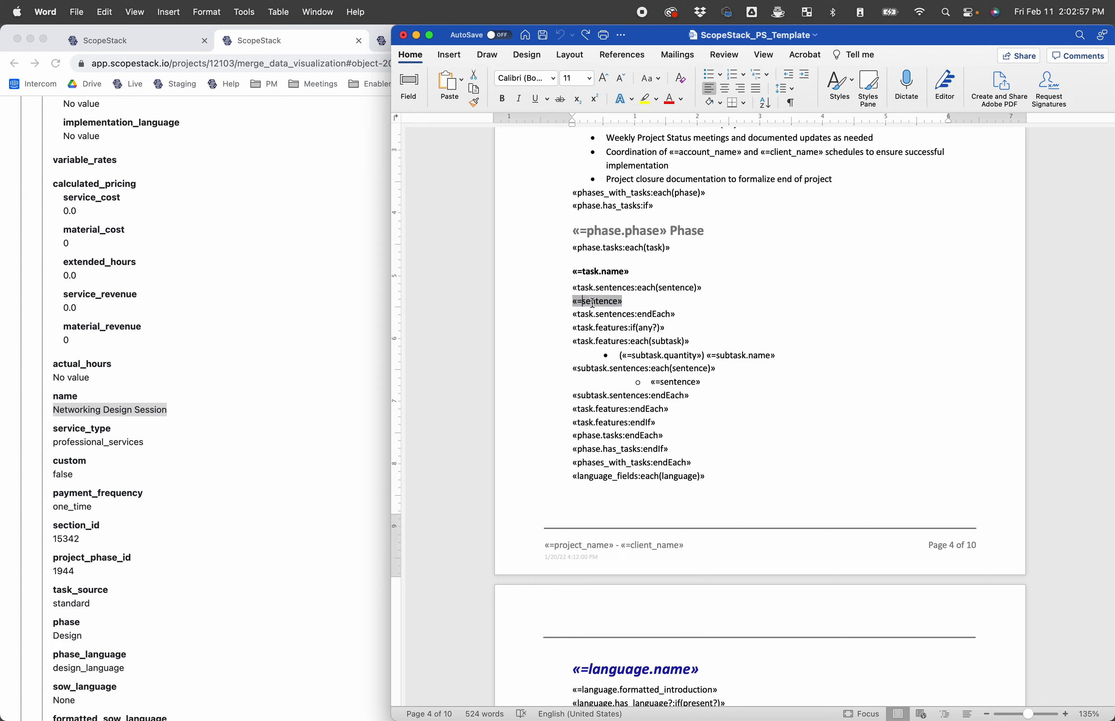
click(555, 313)
drag(659, 304, 604, 288)
triple_click(602, 287)
click(601, 287)
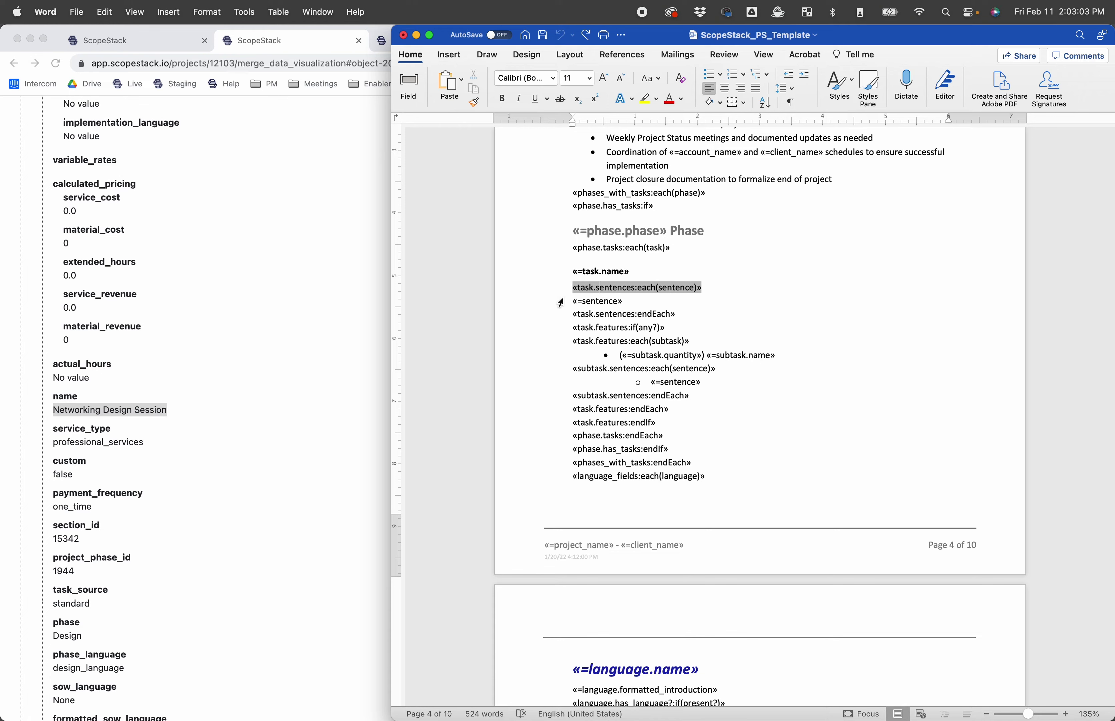
Step: Switch to the ScopeStack project editor in Chrome, view the Professional Services list and widen the browser window
click(187, 291)
click(849, 271)
click(299, 241)
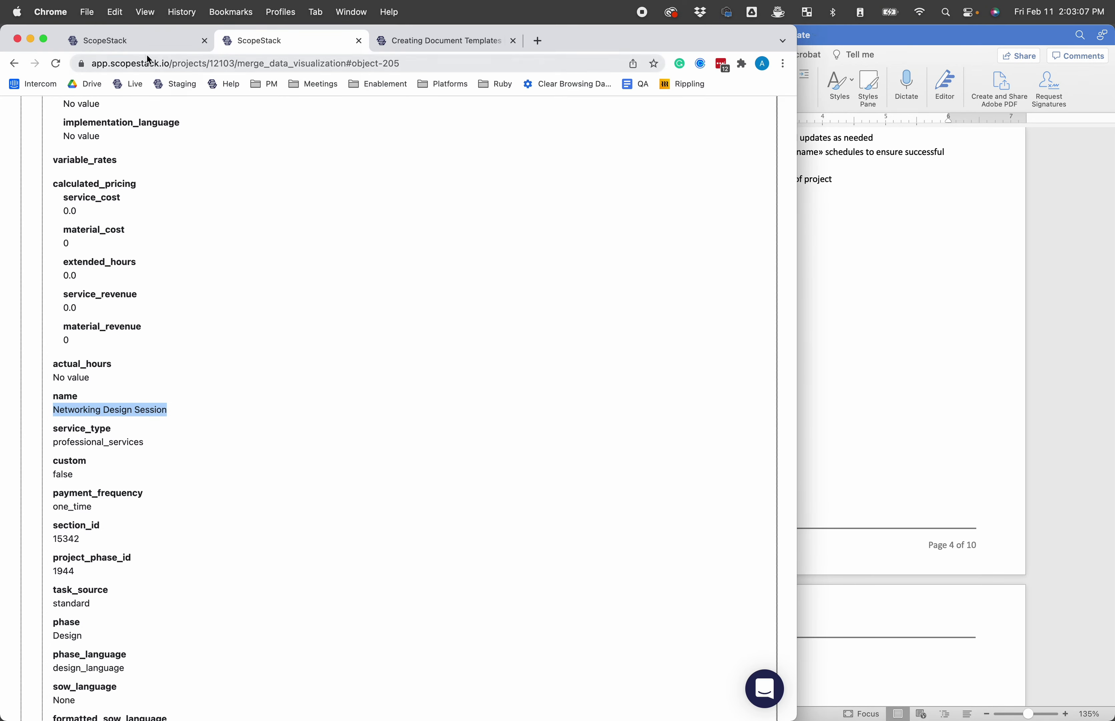
click(139, 41)
scroll(225, 394, down, 3)
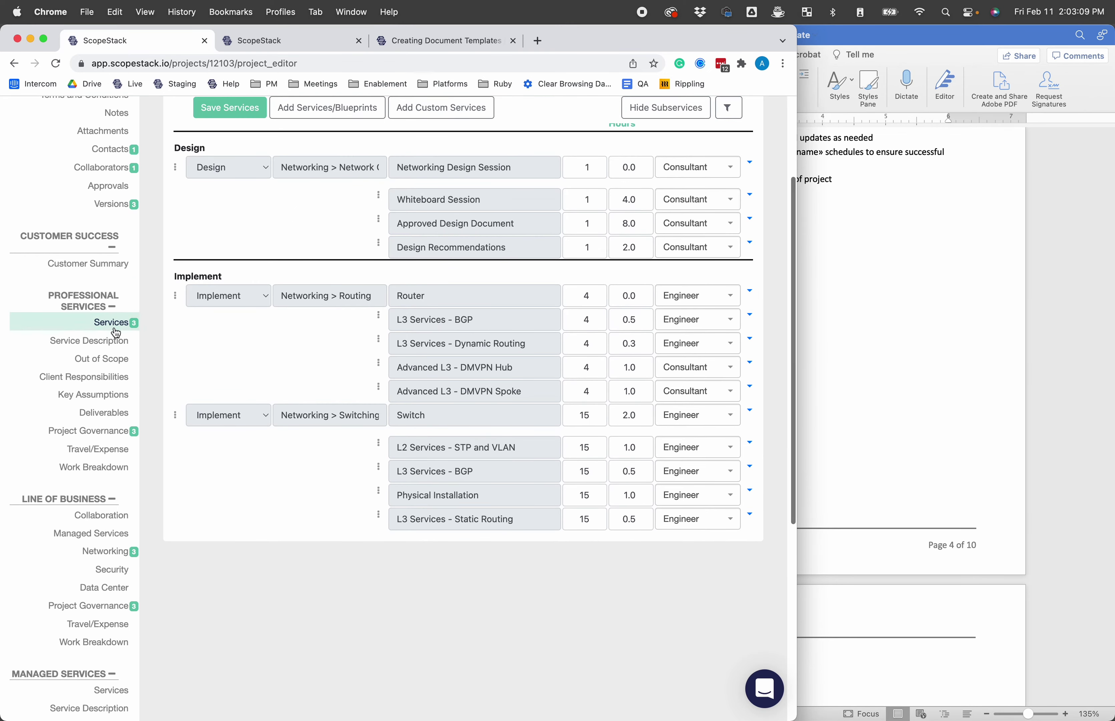
drag(798, 294, 994, 317)
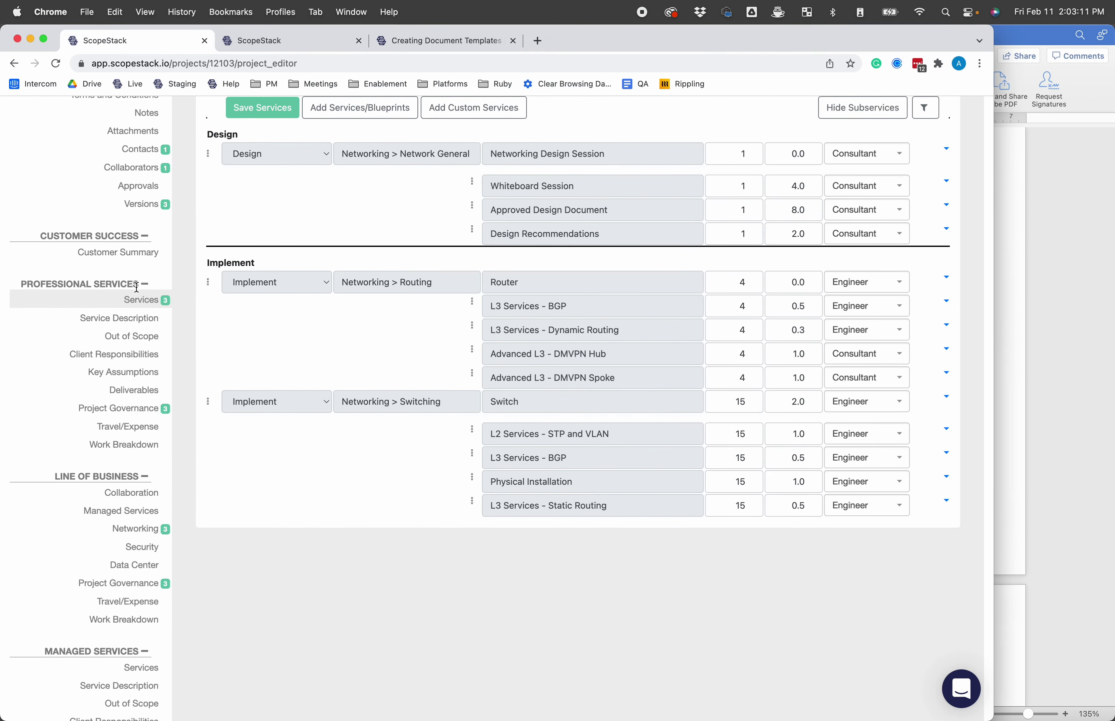
Step: Open the Professional Services Out of Scope language and place the cursor in the Switch's L3 Services - BGP text
click(157, 346)
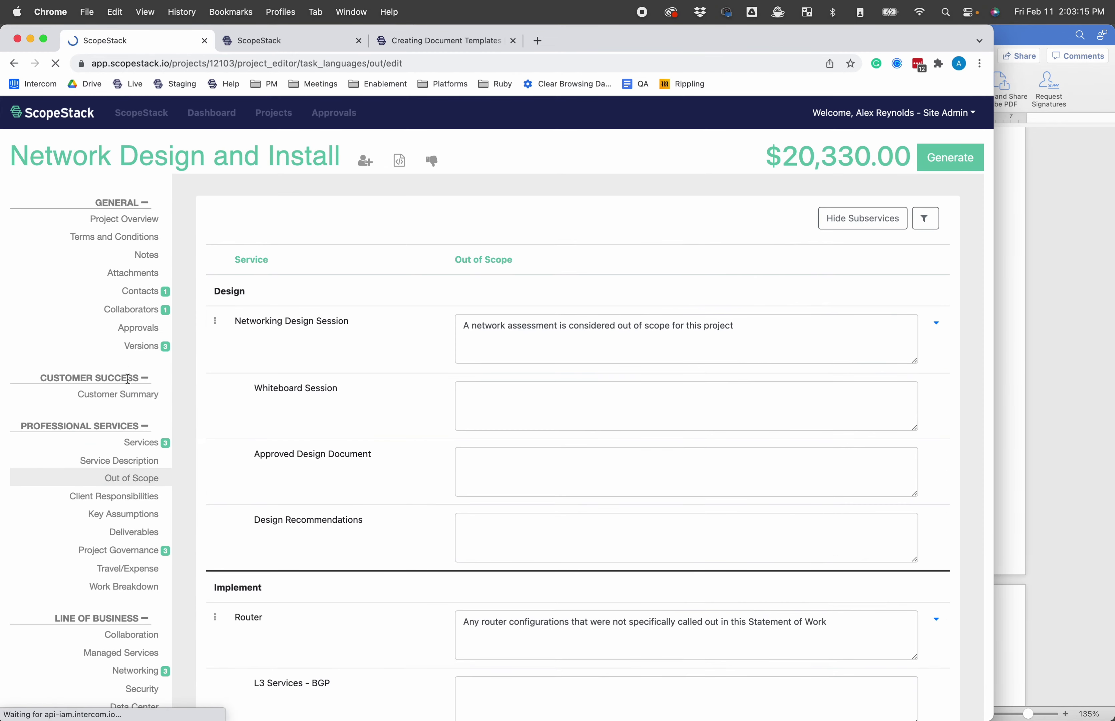
scroll(127, 378, down, 3)
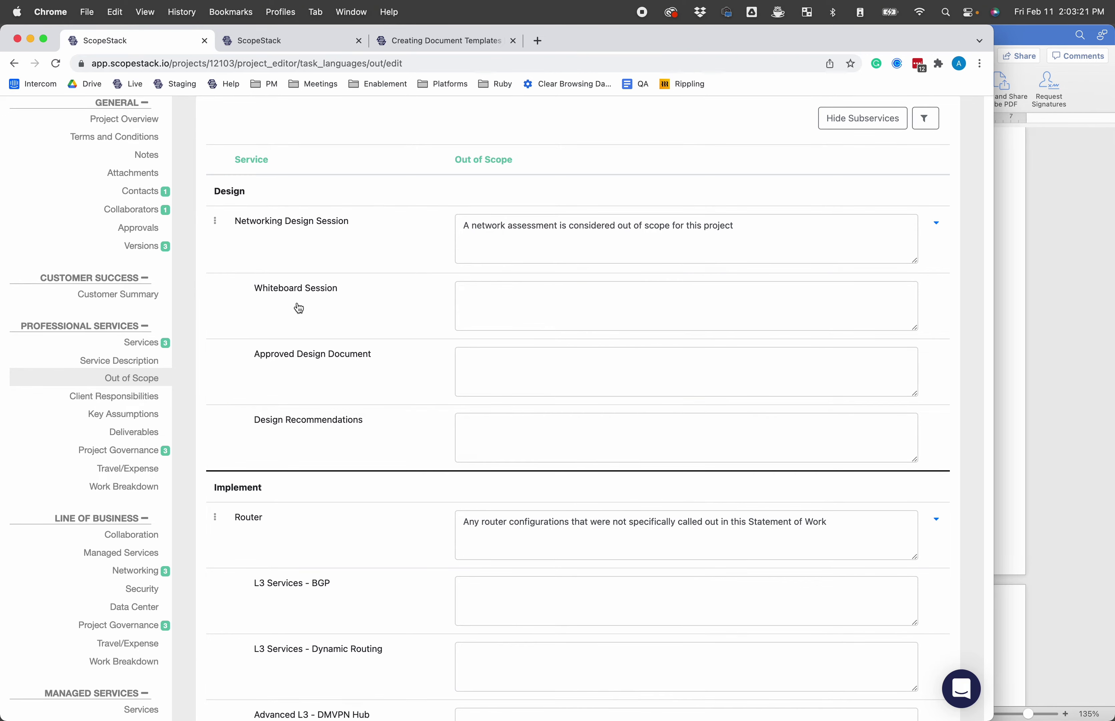
scroll(416, 521, down, 15)
click(626, 484)
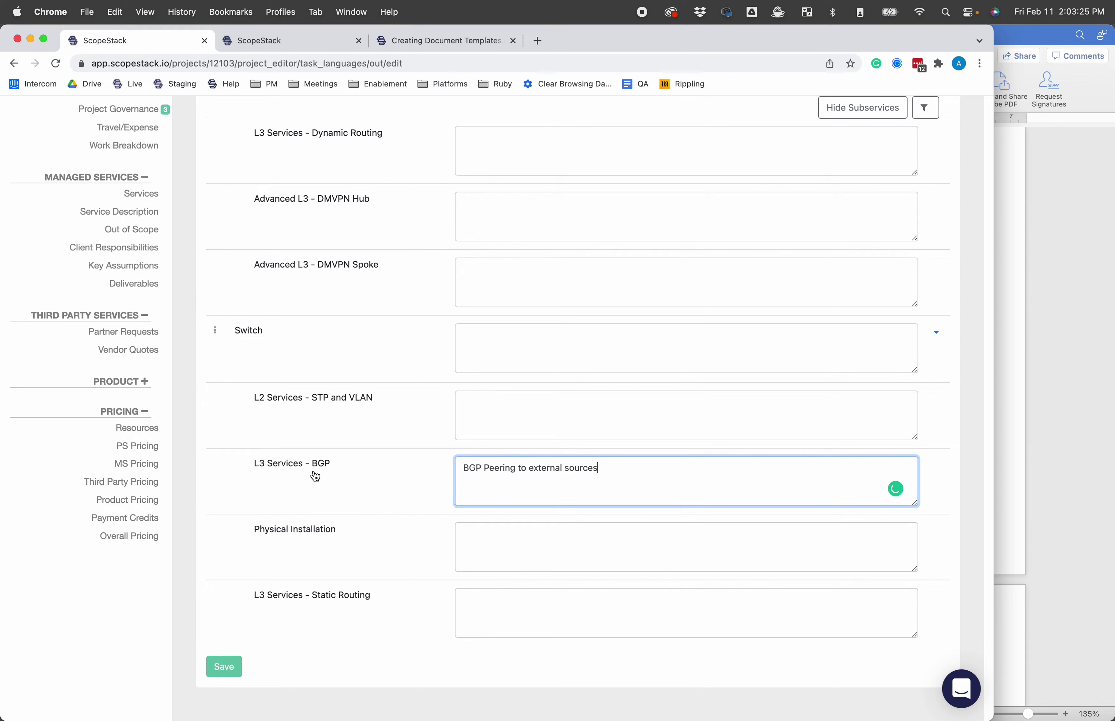
Step: Open the project's Service Description page under Professional Services and look through the Design and Implement service descriptions
click(1051, 424)
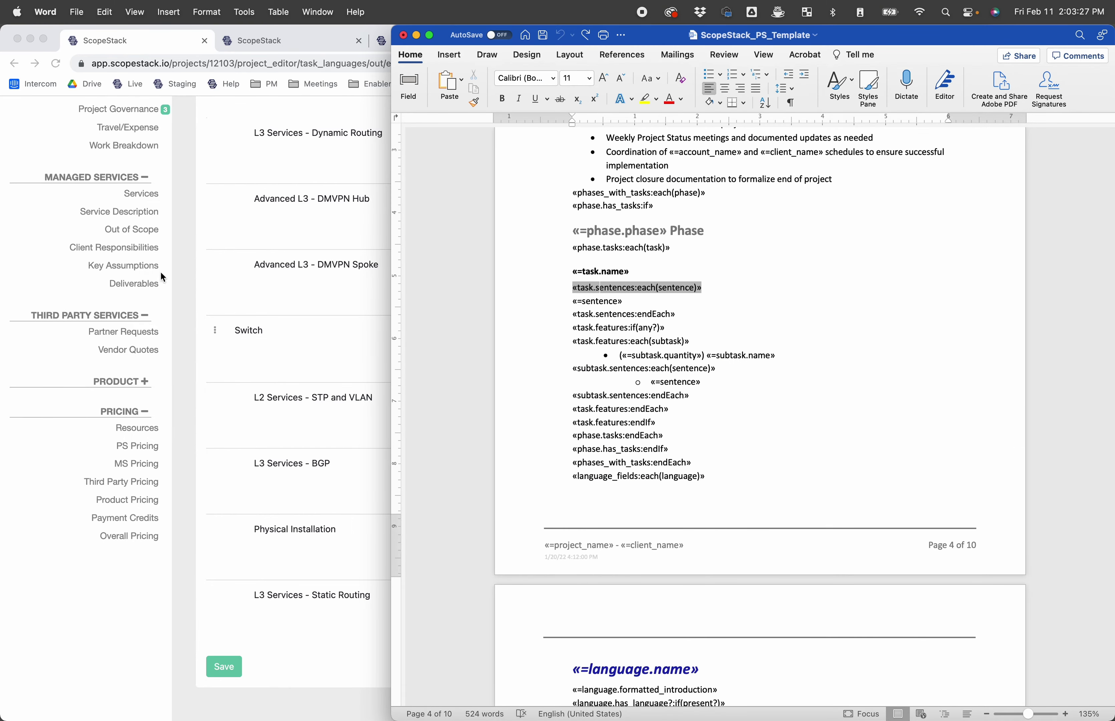
click(106, 194)
click(117, 214)
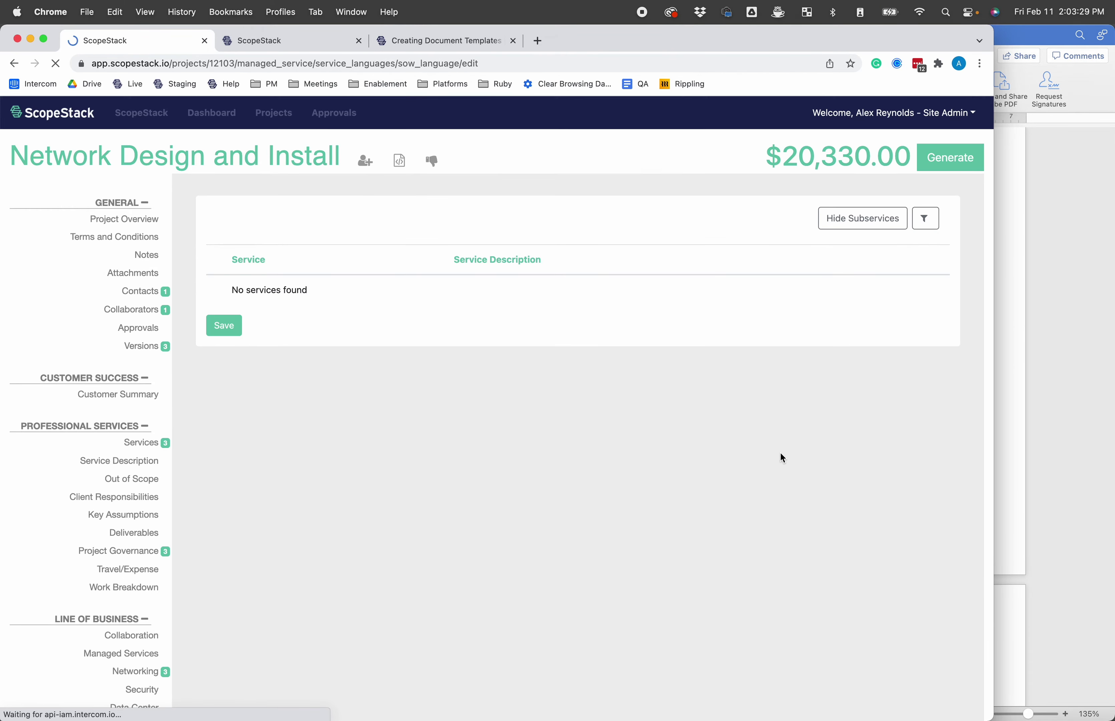
click(127, 464)
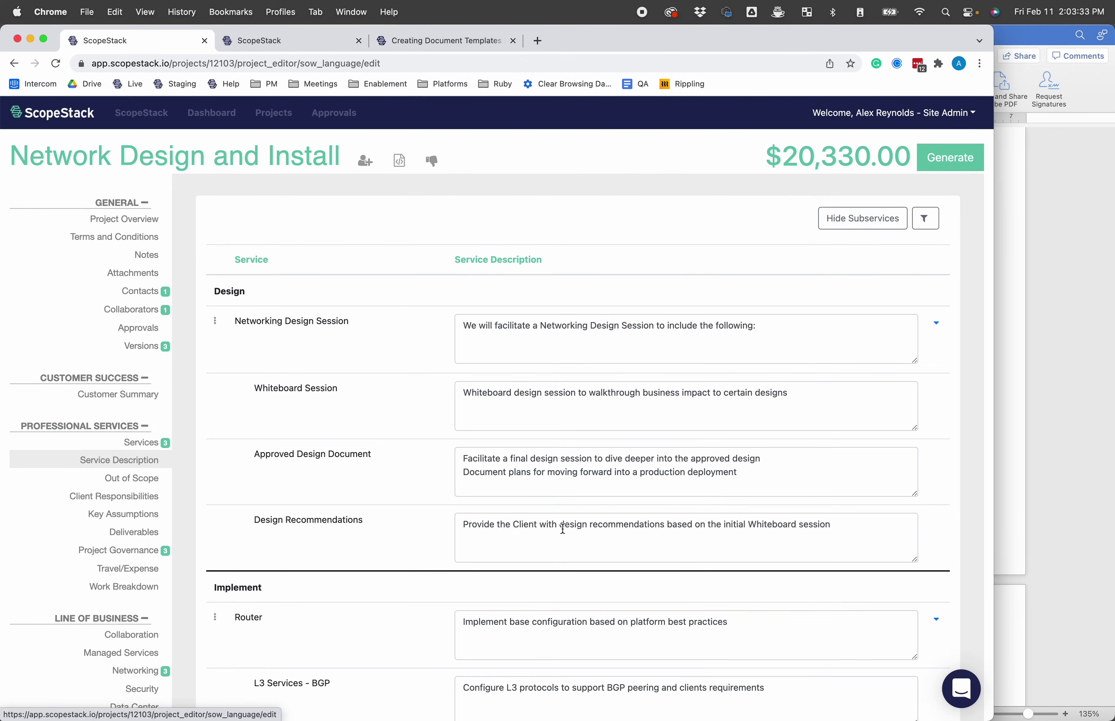
scroll(563, 529, down, 13)
scroll(564, 527, up, 13)
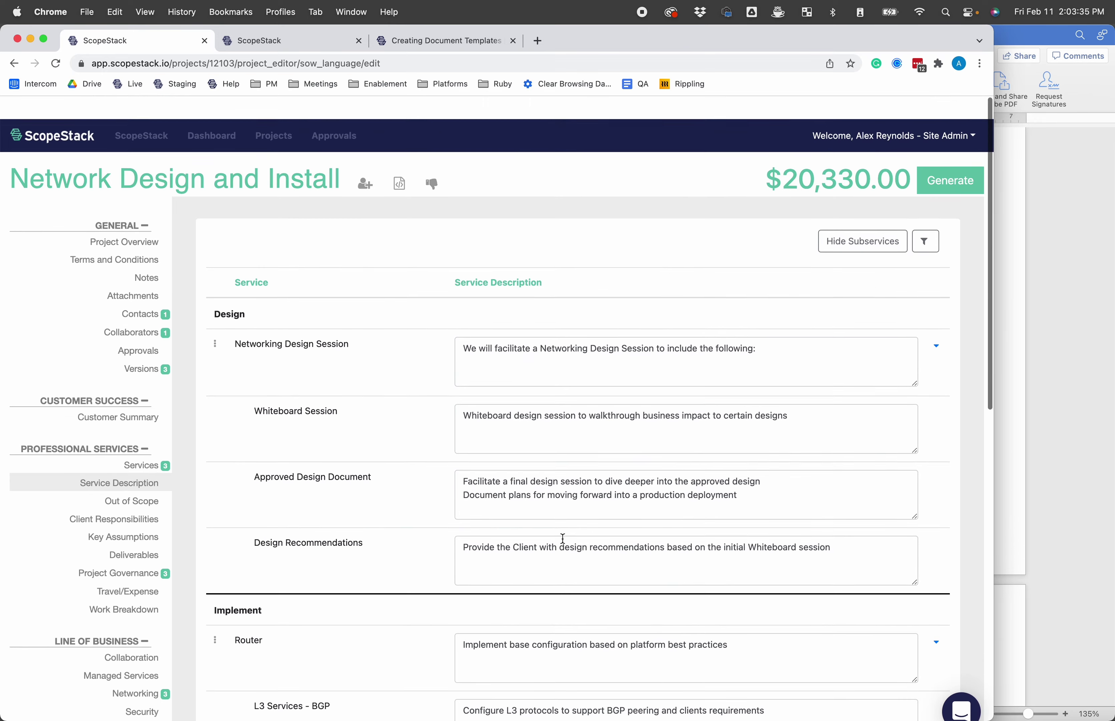
scroll(562, 539, down, 2)
Step: Compare the Networking Design Session description with the task name and sentence merge fields in the Word template
key(super+Tab)
click(617, 287)
click(327, 241)
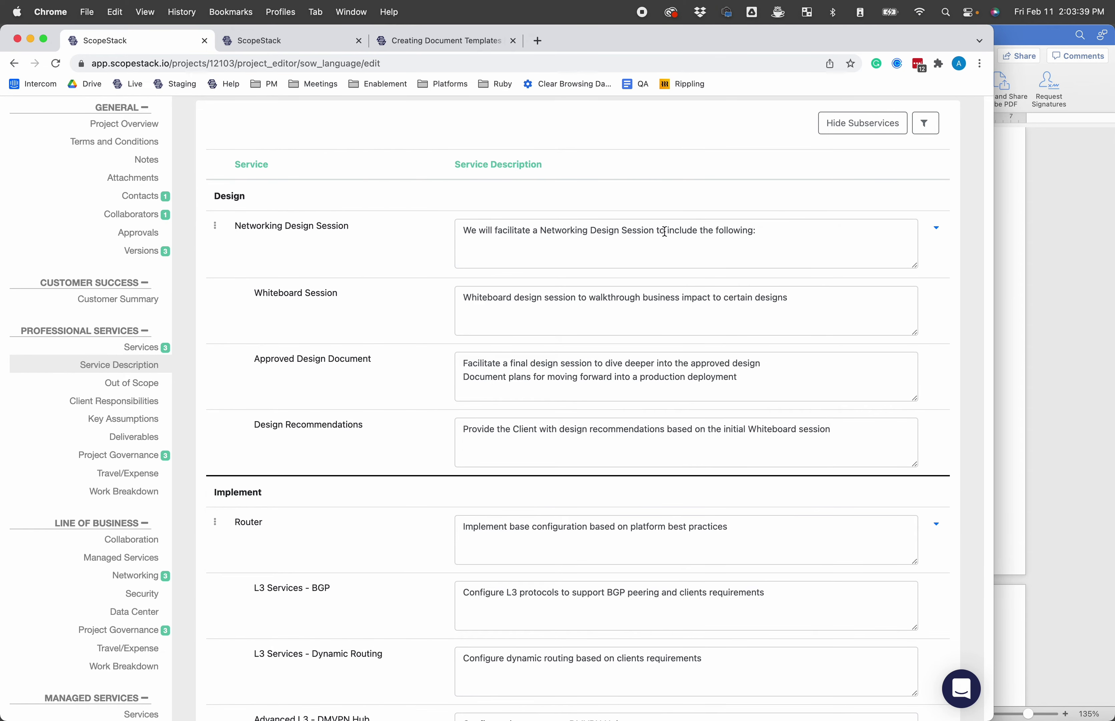
triple_click(782, 233)
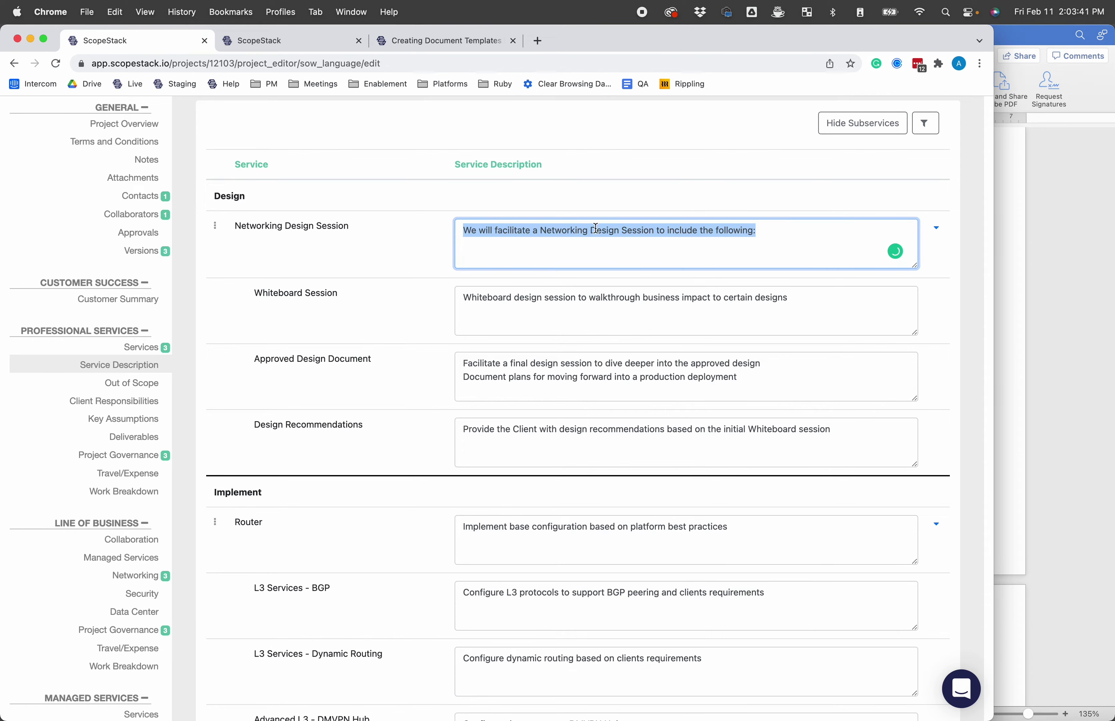
click(1029, 313)
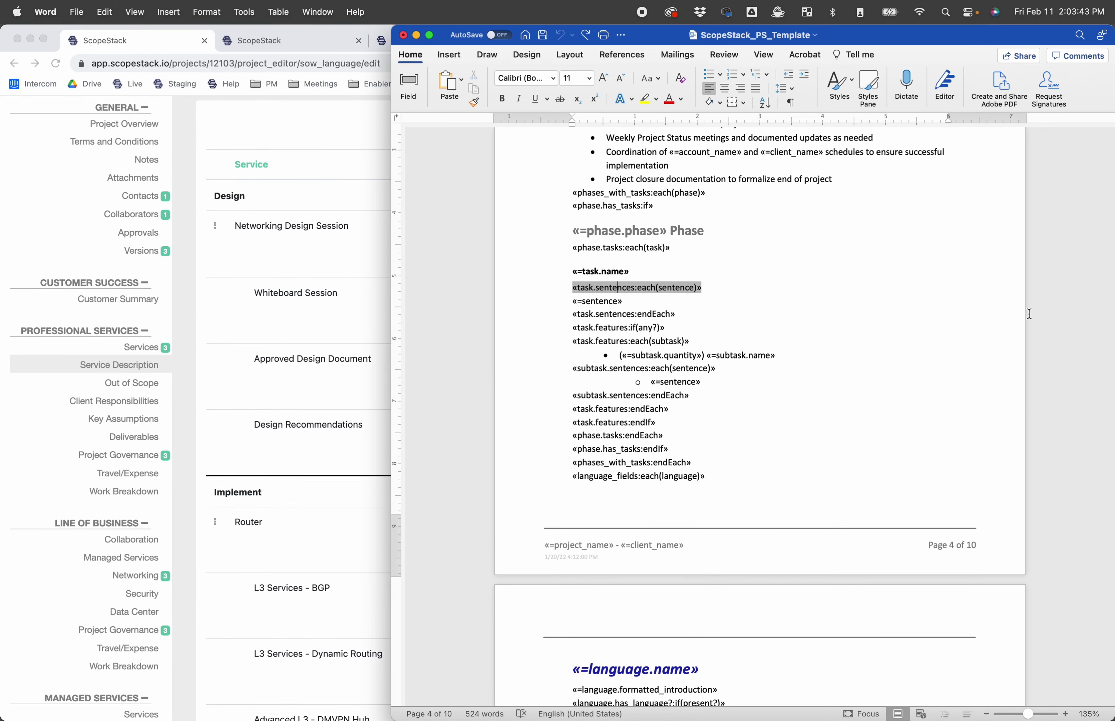
click(545, 305)
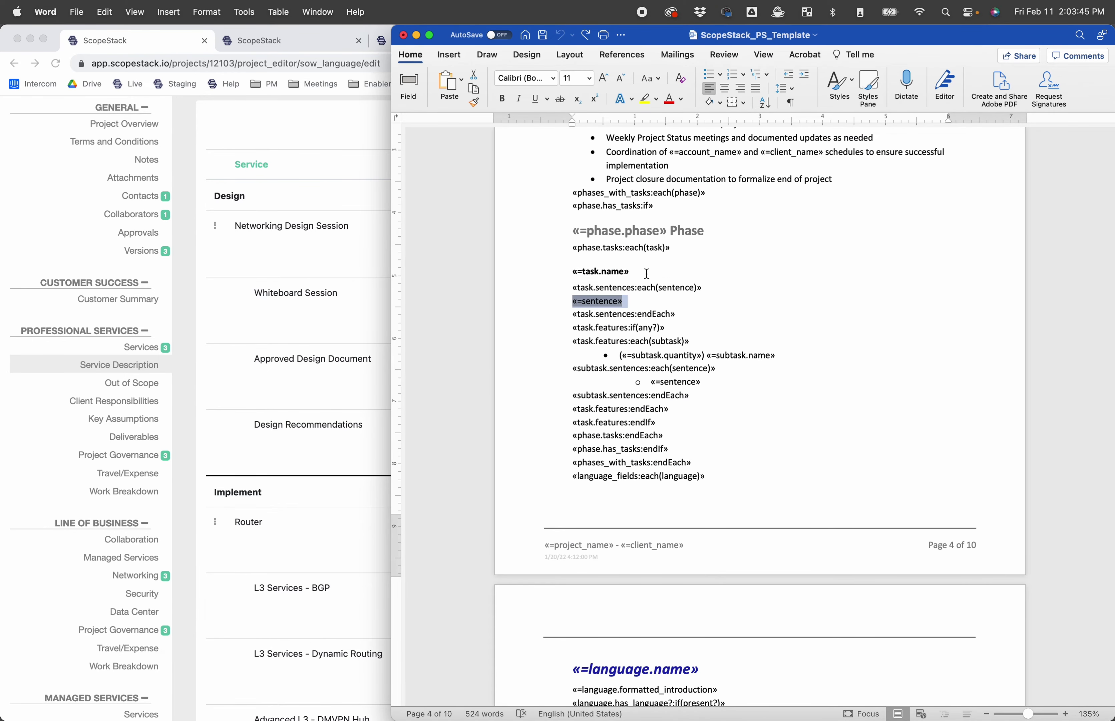
click(475, 273)
click(270, 54)
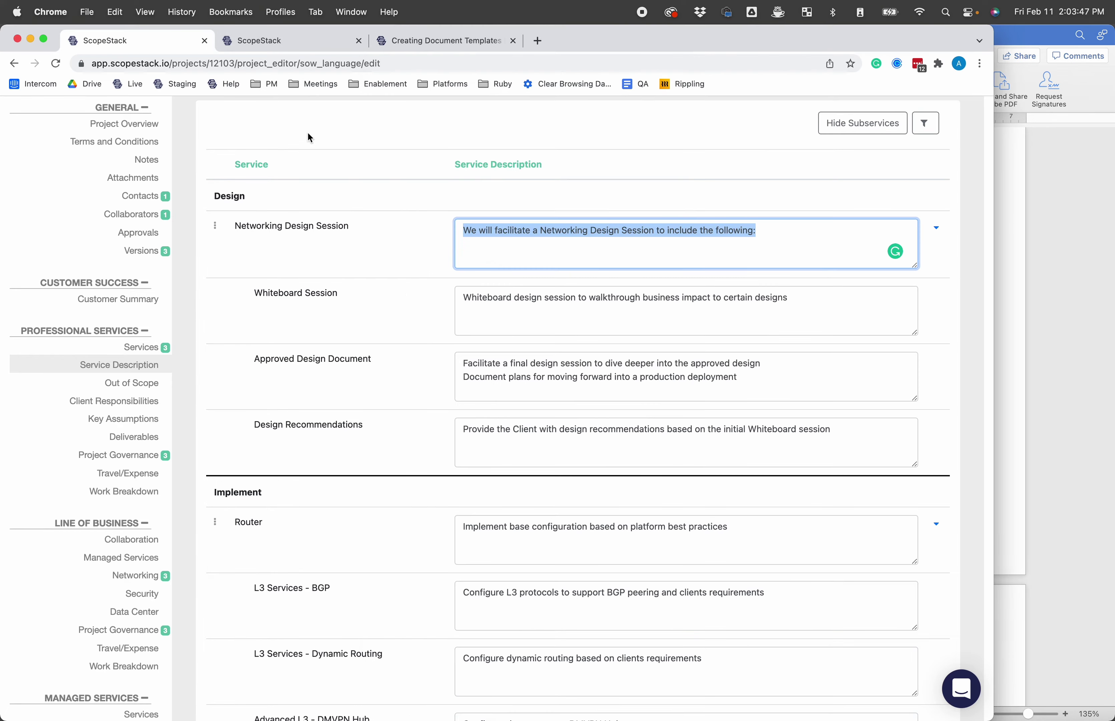
Step: Find the sentences and formatted_sentences fields of the Networking Design Session task in the project's merge data view
click(311, 42)
scroll(131, 366, down, 20)
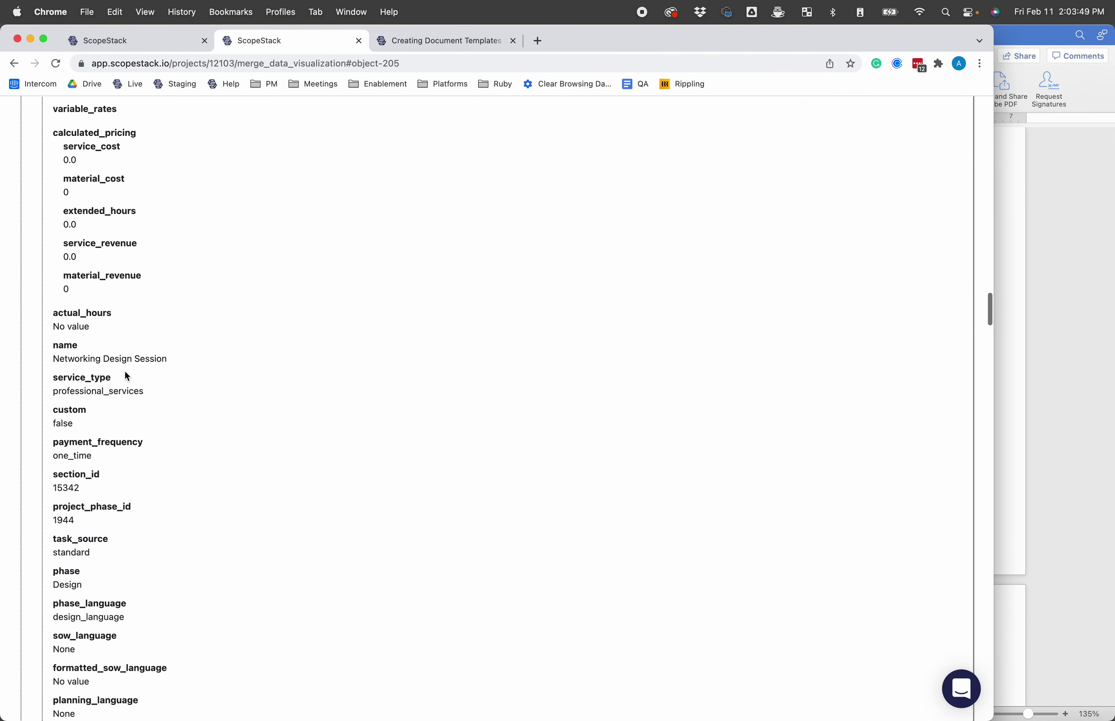
scroll(125, 370, down, 20)
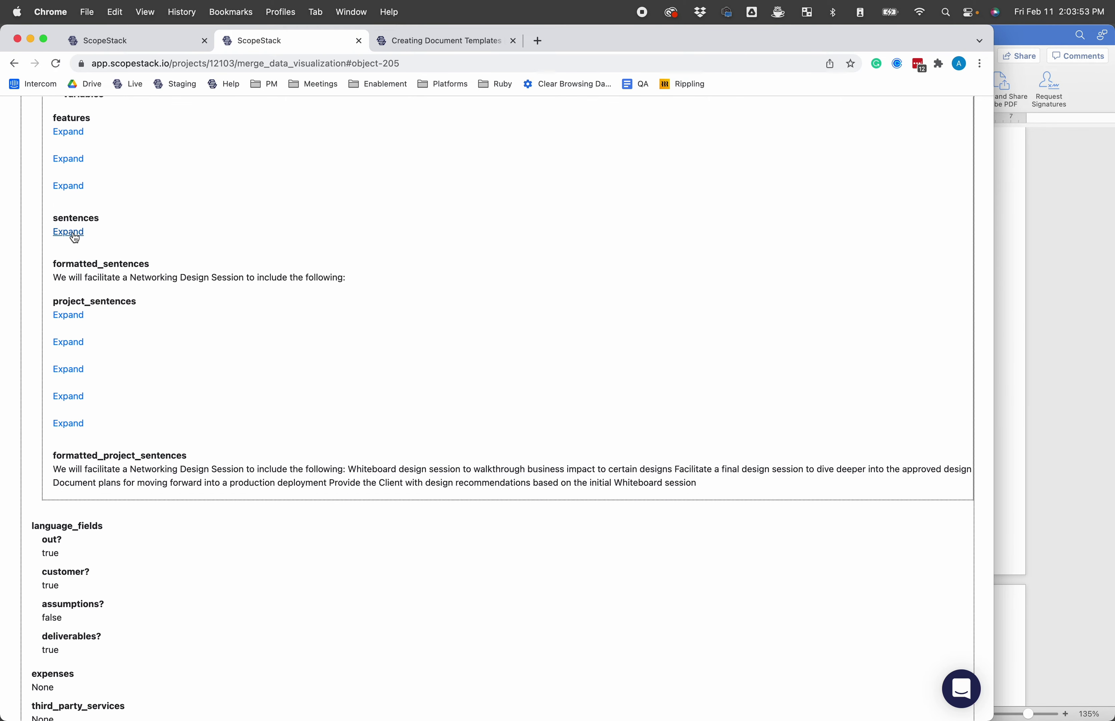
scroll(56, 222, up, 3)
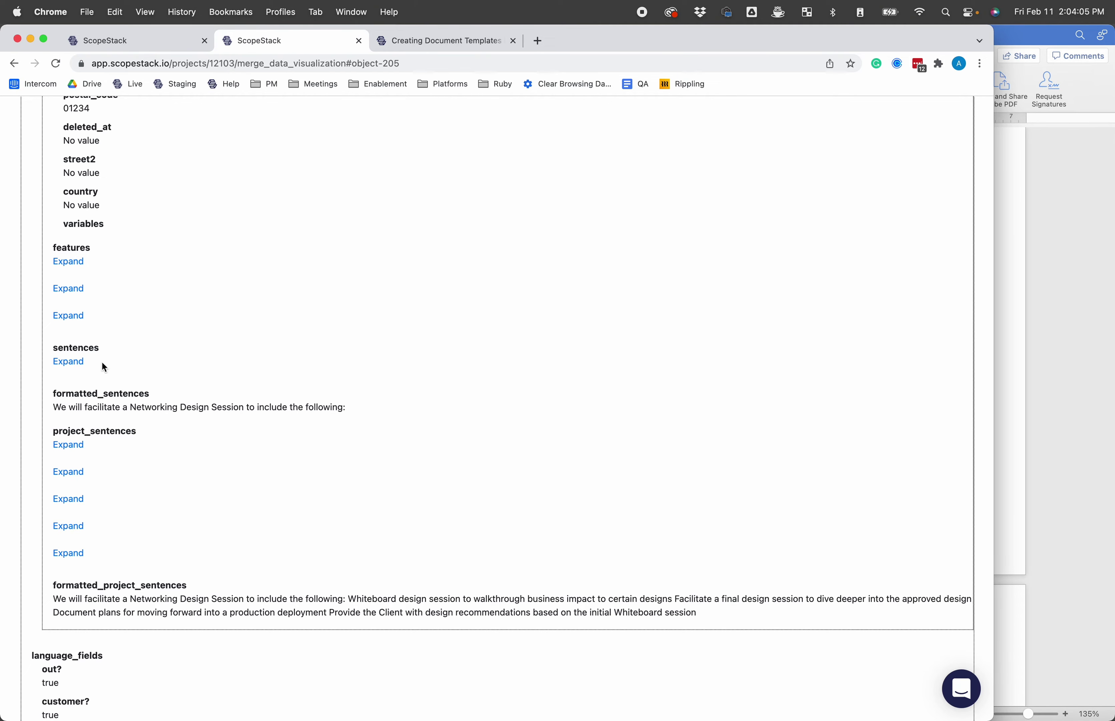
Step: Check the task name field in the Word template, and expand the task's sentences entry in the merge data to read its text
click(1057, 445)
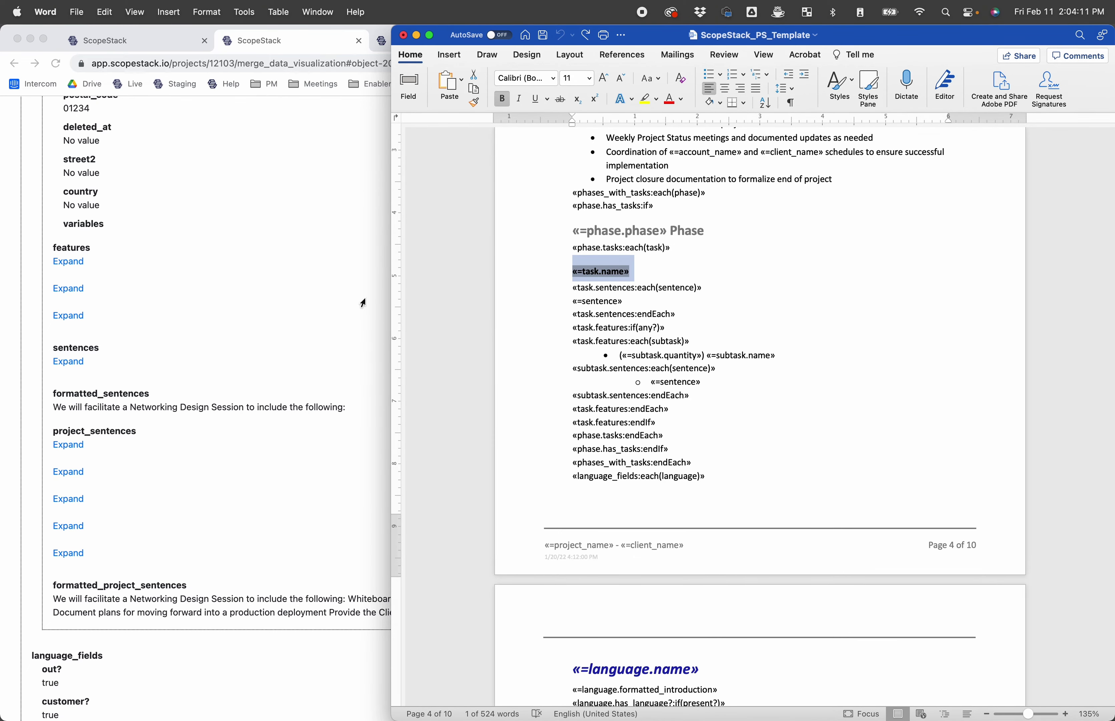
click(70, 364)
click(70, 365)
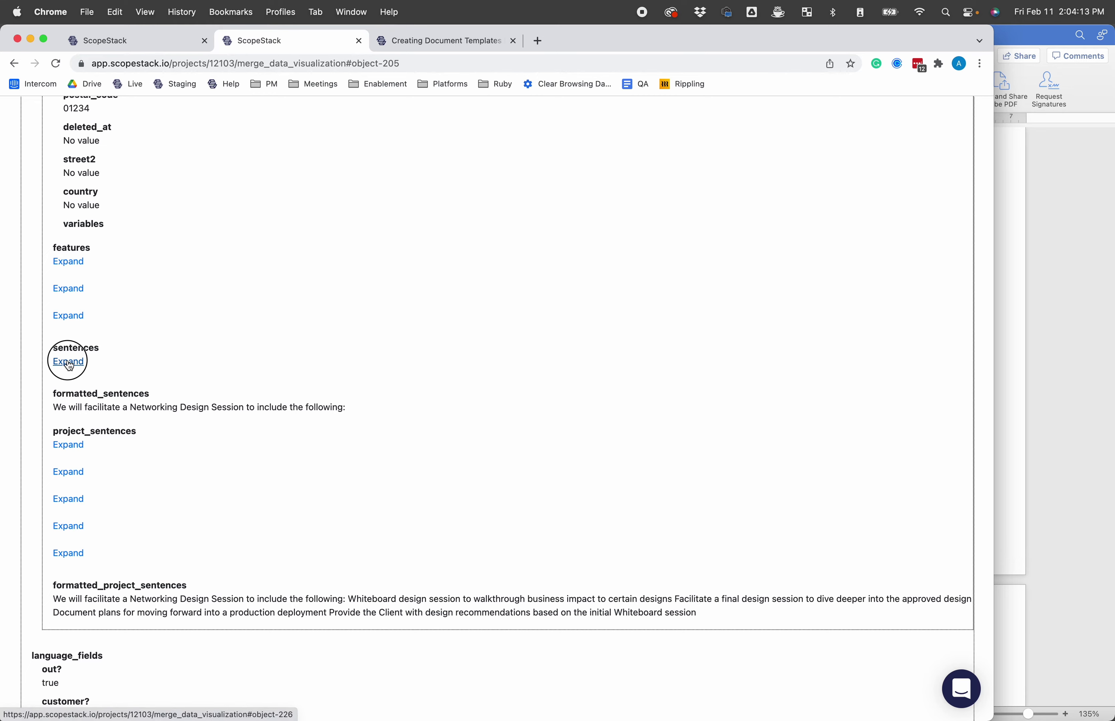
scroll(67, 356, up, 3)
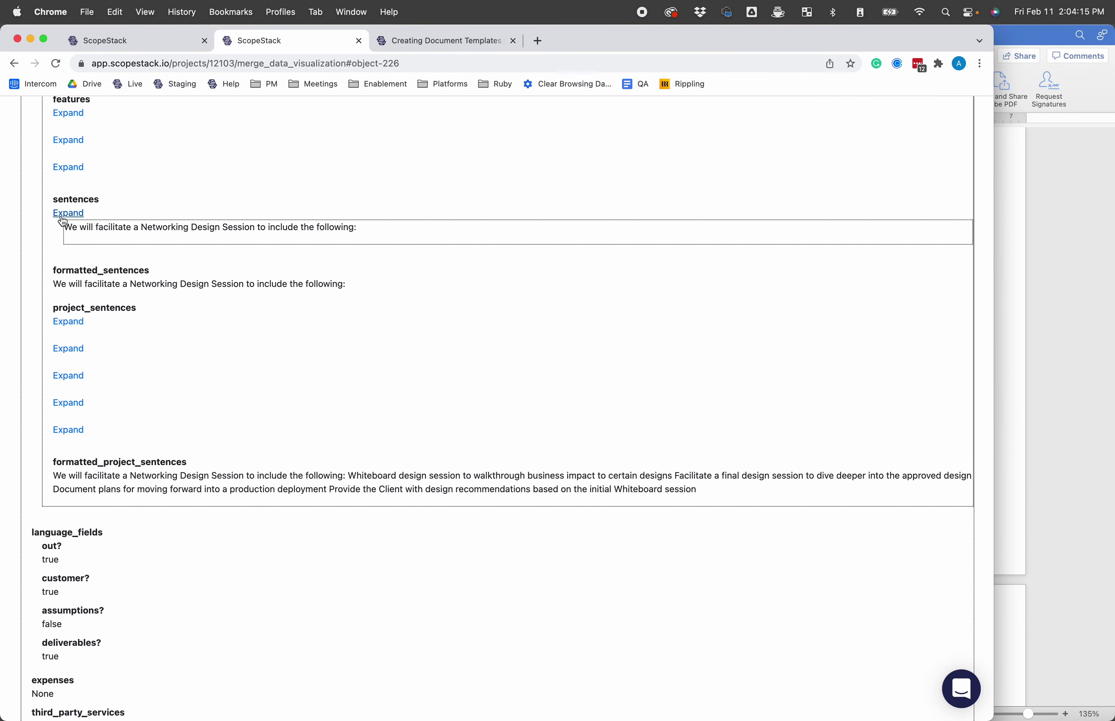
drag(65, 229, 360, 234)
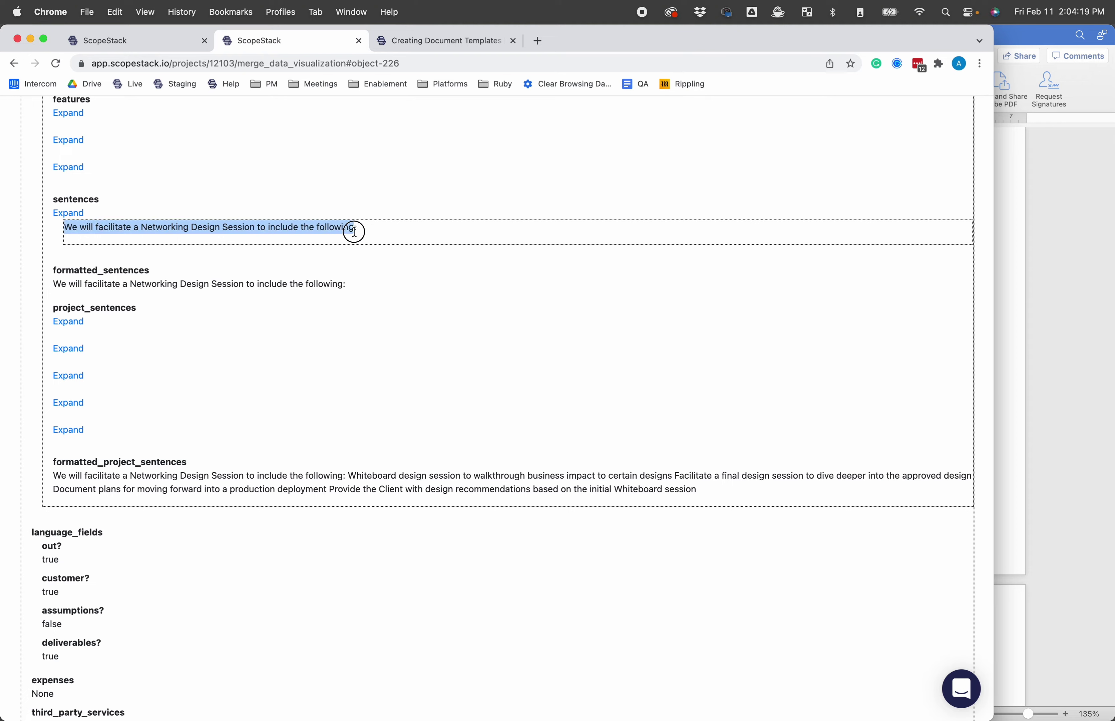
click(371, 231)
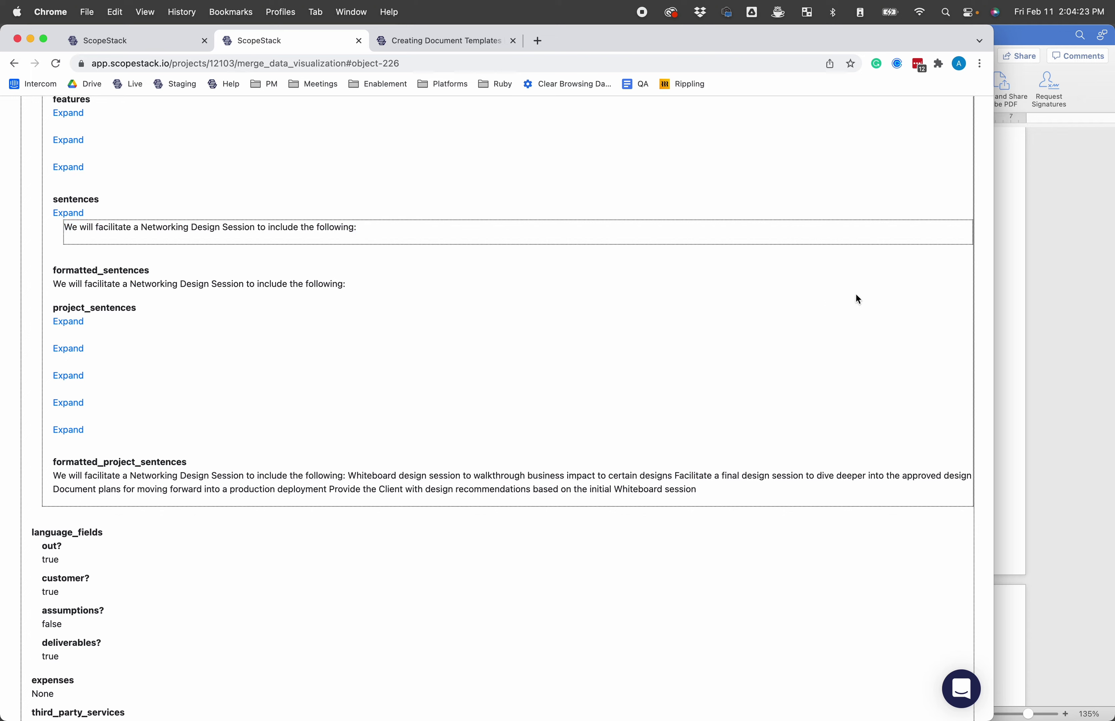
Step: Examine the formatted_sentences field of the Networking Design Session task by highlighting its name
drag(151, 271, 30, 268)
click(64, 272)
drag(50, 270, 139, 269)
click(346, 287)
click(236, 269)
drag(192, 277, 25, 262)
click(259, 264)
click(215, 277)
mouse_move(40, 278)
mouse_down()
mouse_move(38, 260)
mouse_move(42, 276)
mouse_up()
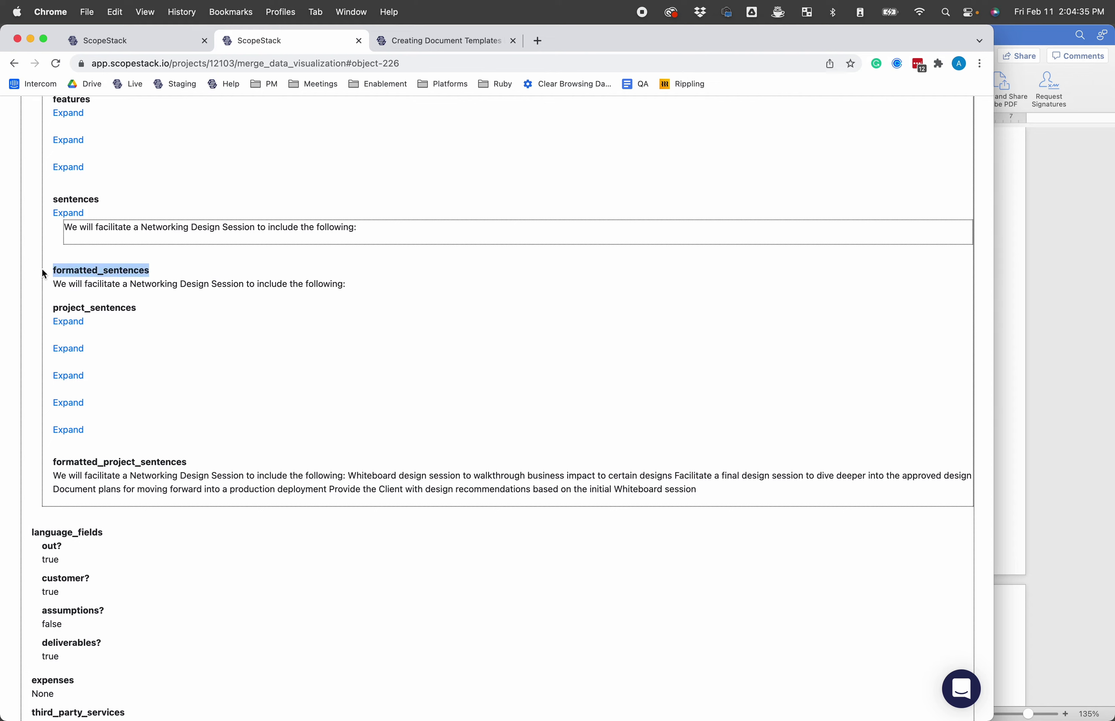
Step: Compare the sentences and formatted_sentences merge data with the task block in the Word template, highlighting the formatted sentence text
click(1063, 373)
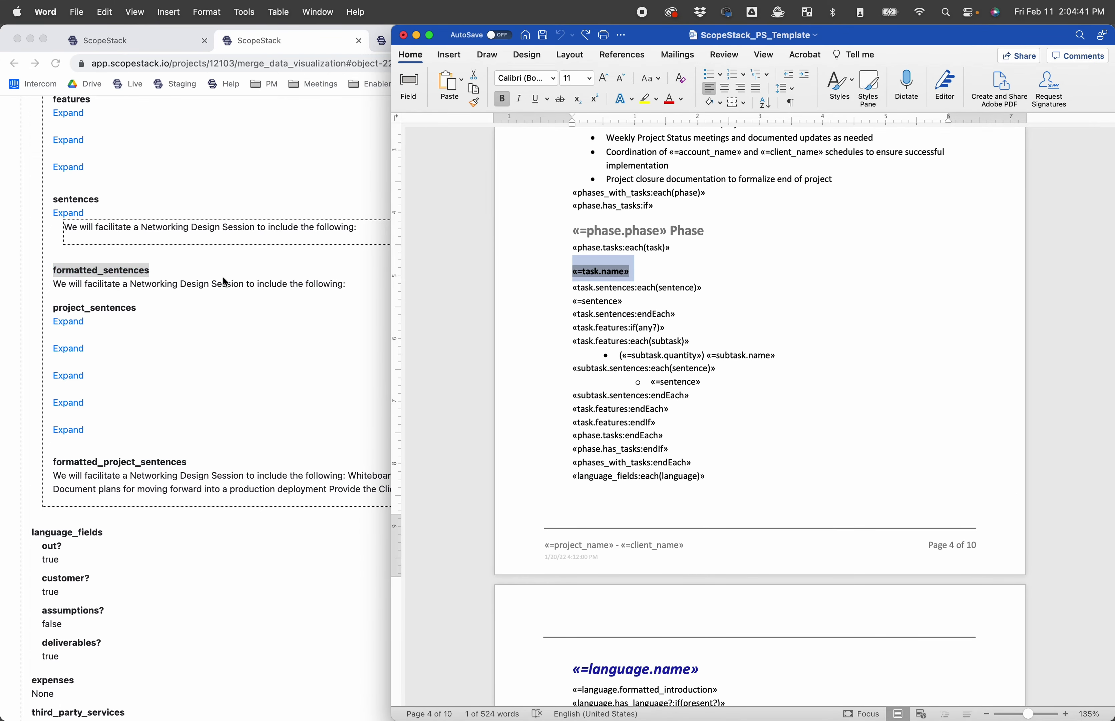
click(103, 271)
click(1064, 398)
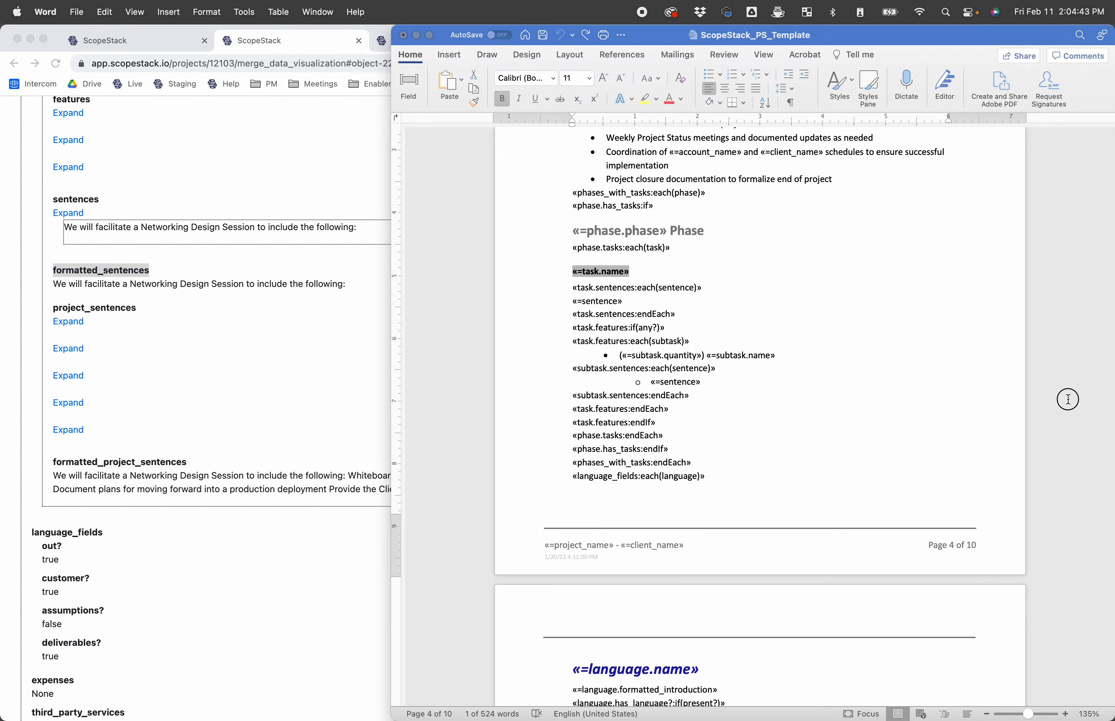
drag(112, 201, 46, 201)
drag(381, 287, 39, 287)
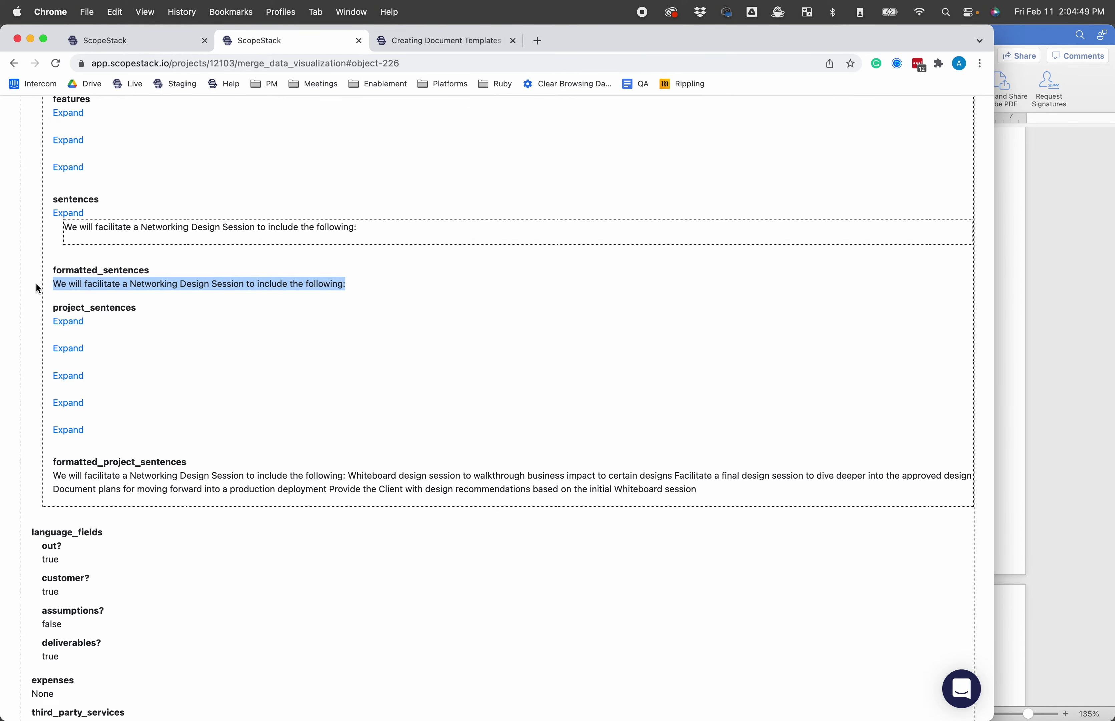
Step: Examine the opening task.sentences:each(sentence) loop field in the Word template, highlighting its object and loop parts
click(1044, 445)
click(613, 287)
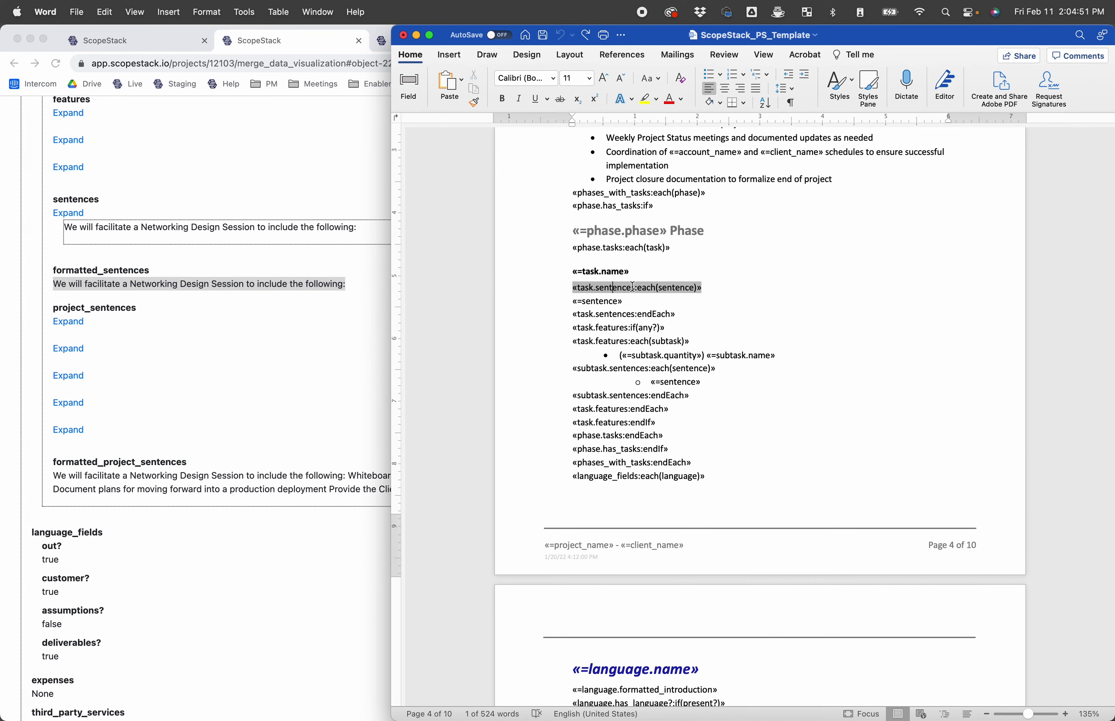
drag(636, 288, 553, 293)
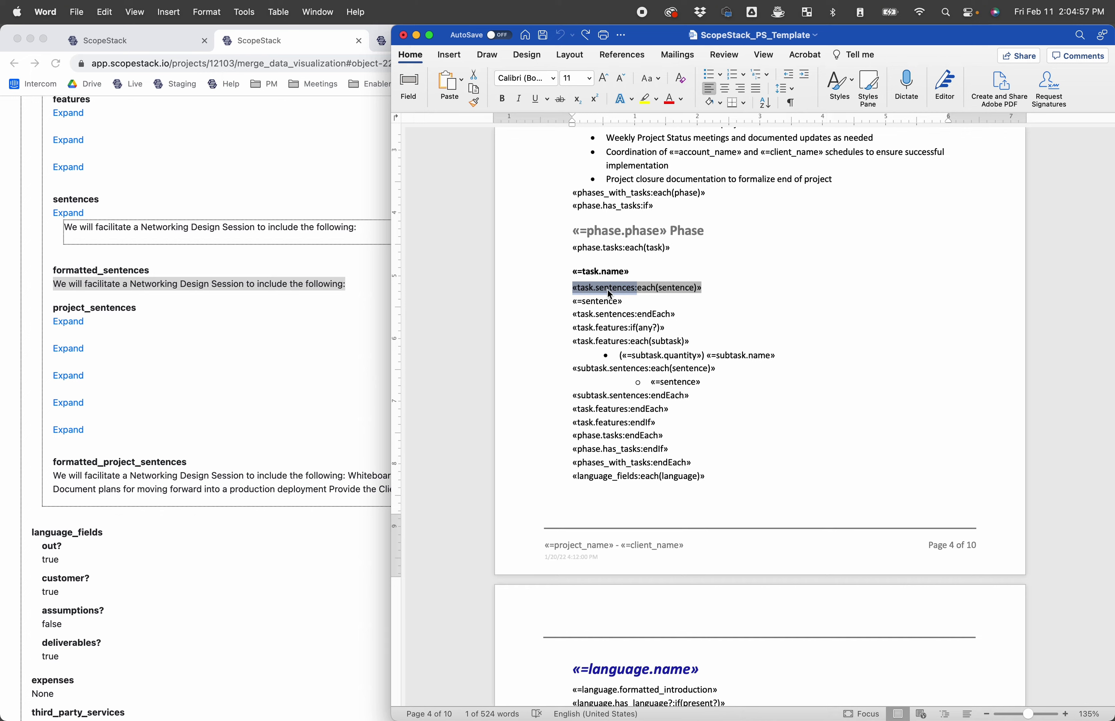
drag(647, 292, 720, 294)
click(718, 297)
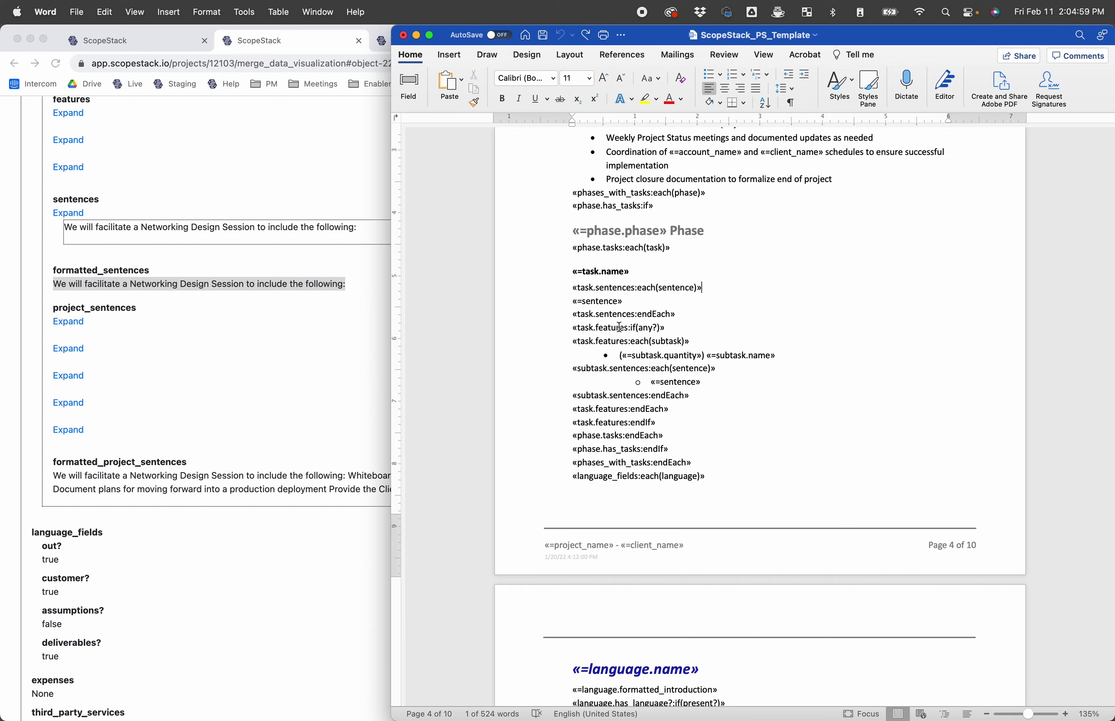
Step: Compare the closing task.sentences:endEach field with the each(sentence) part of the opening loop field
drag(578, 314, 668, 315)
click(666, 314)
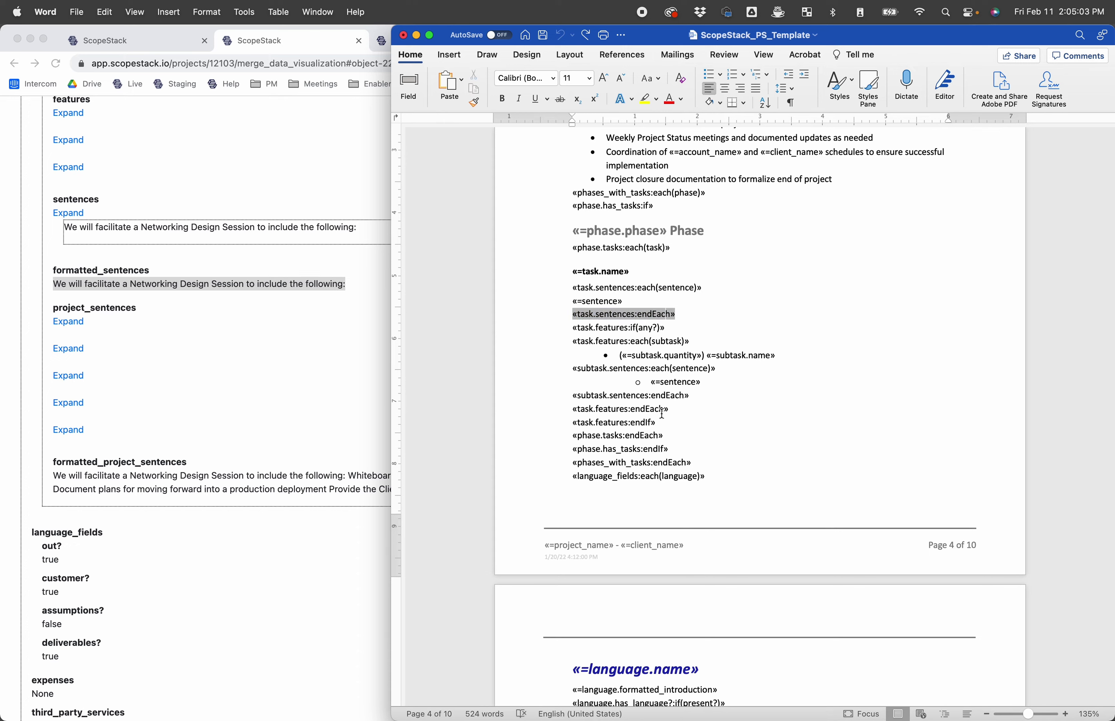
drag(647, 312, 670, 314)
drag(637, 287, 699, 287)
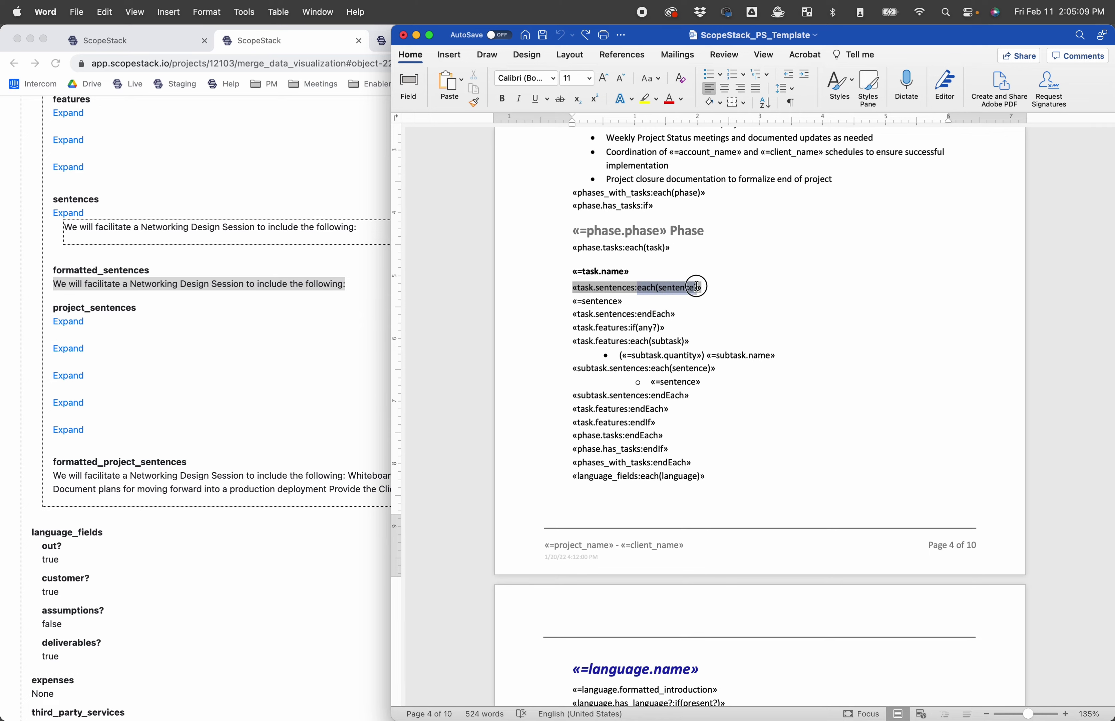
Step: Highlight the template block from the task.name field through task.sentences:endEach to review the task name and sentences structure
click(648, 314)
double_click(647, 315)
mouse_move(648, 318)
mouse_down()
mouse_move(581, 300)
mouse_move(562, 268)
mouse_up()
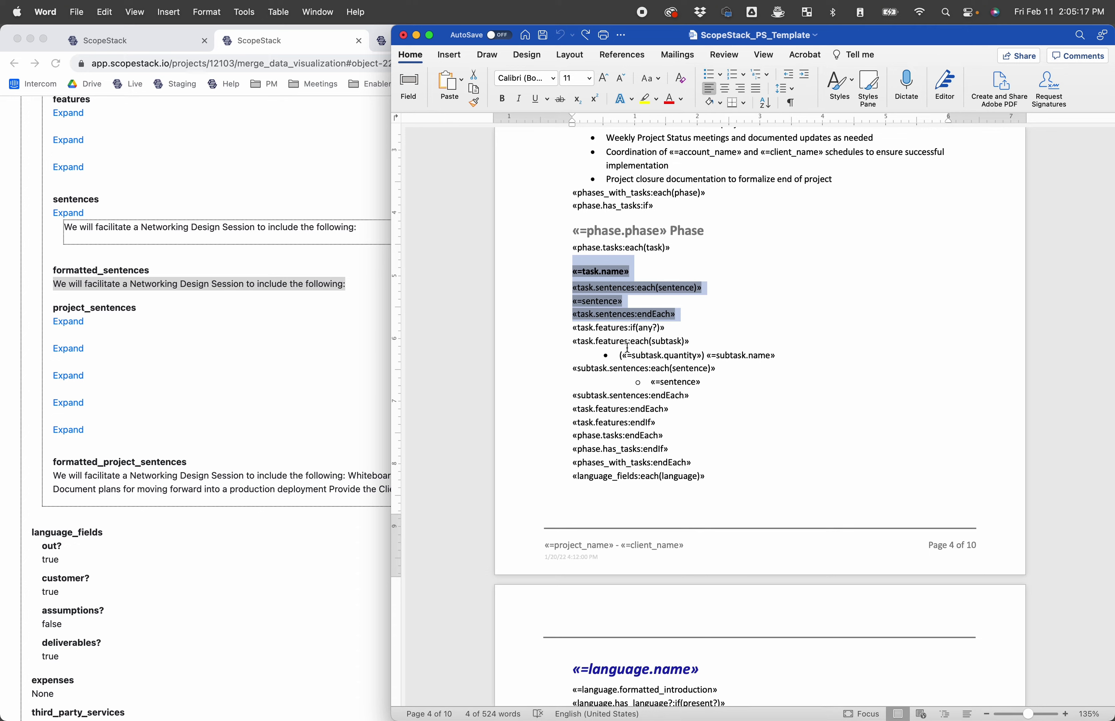
click(620, 274)
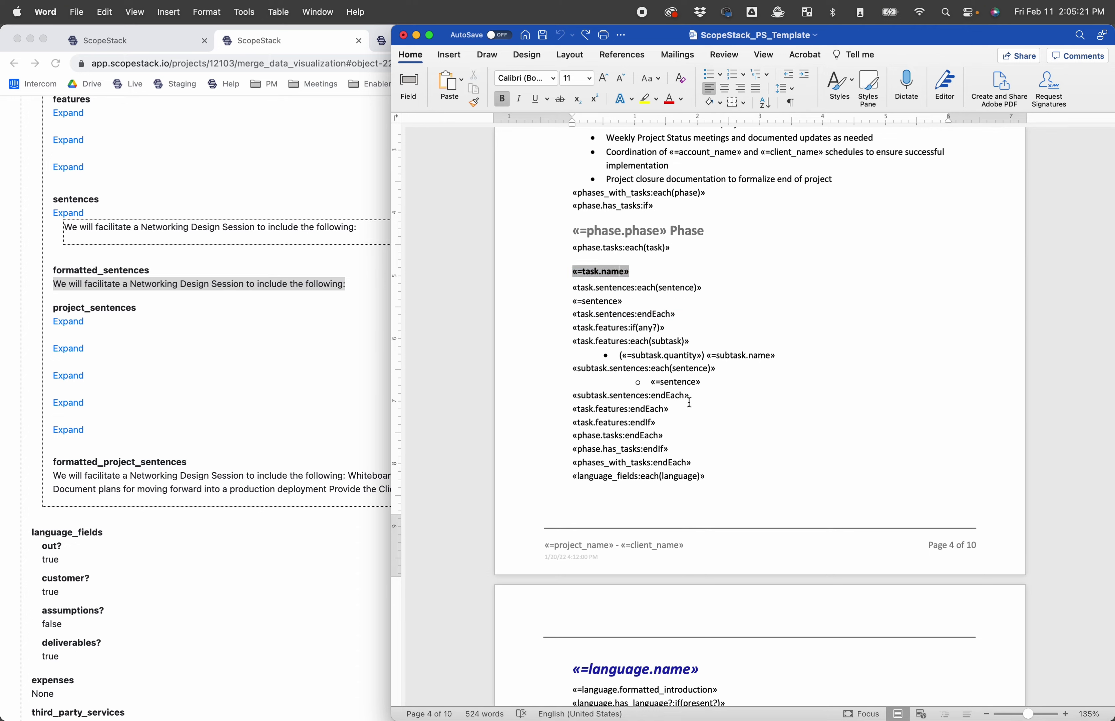
Step: Examine the phase.has_tasks:endIf field that closes the phase condition in the template
click(675, 450)
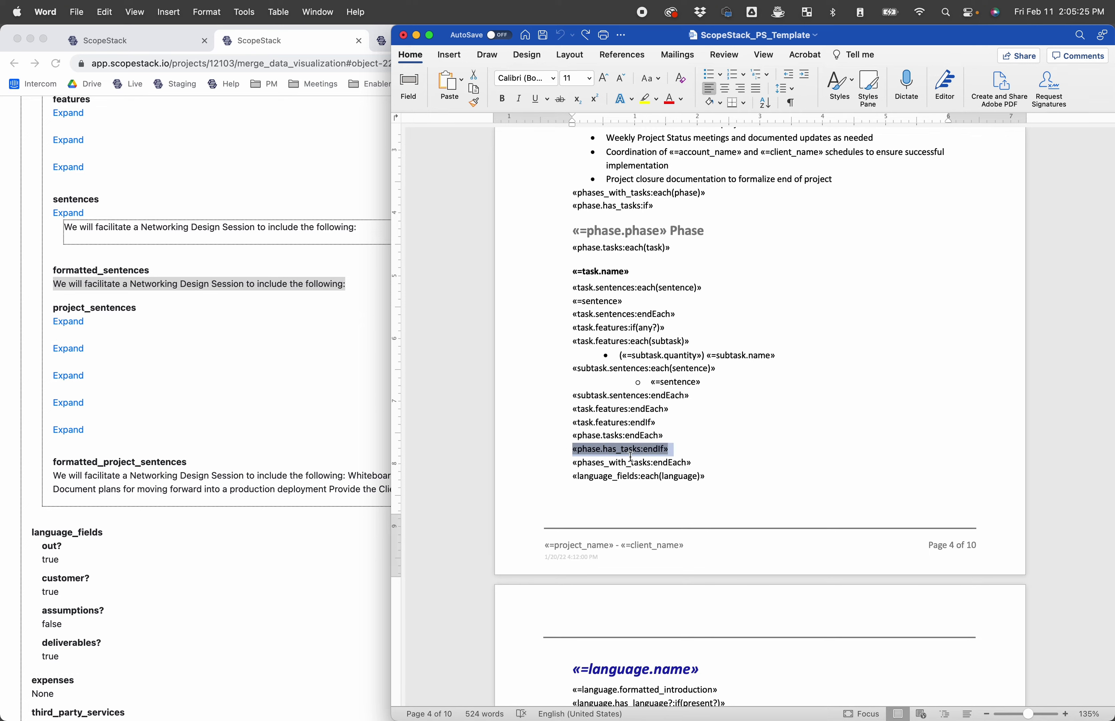
click(664, 449)
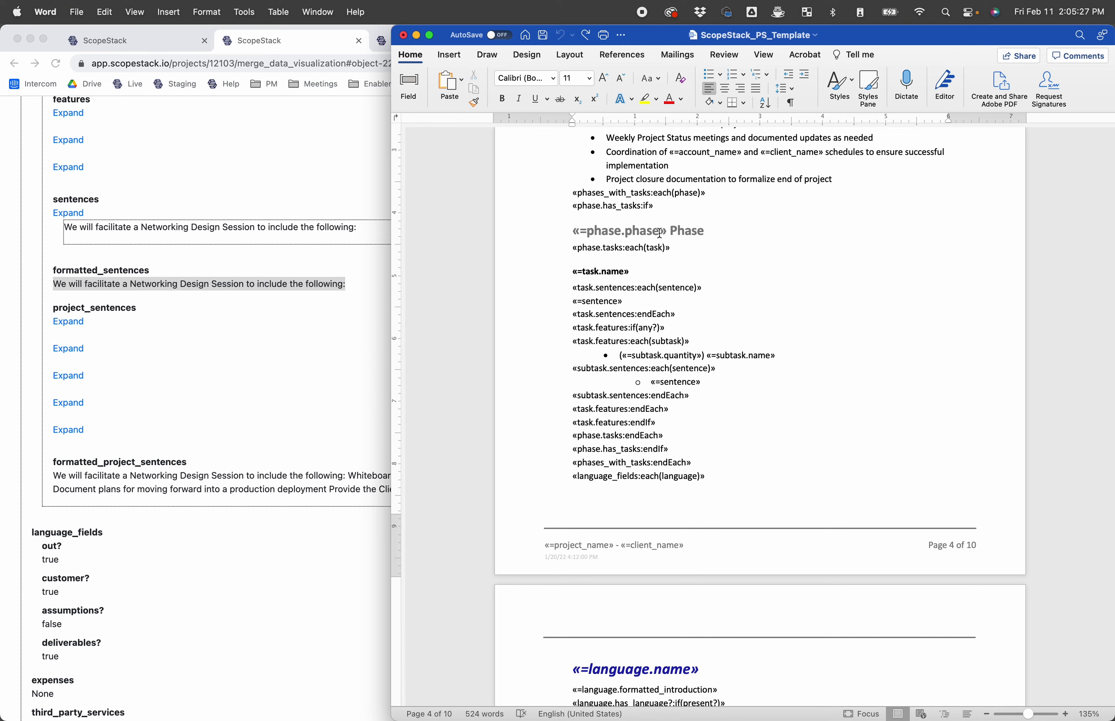
drag(671, 450, 517, 459)
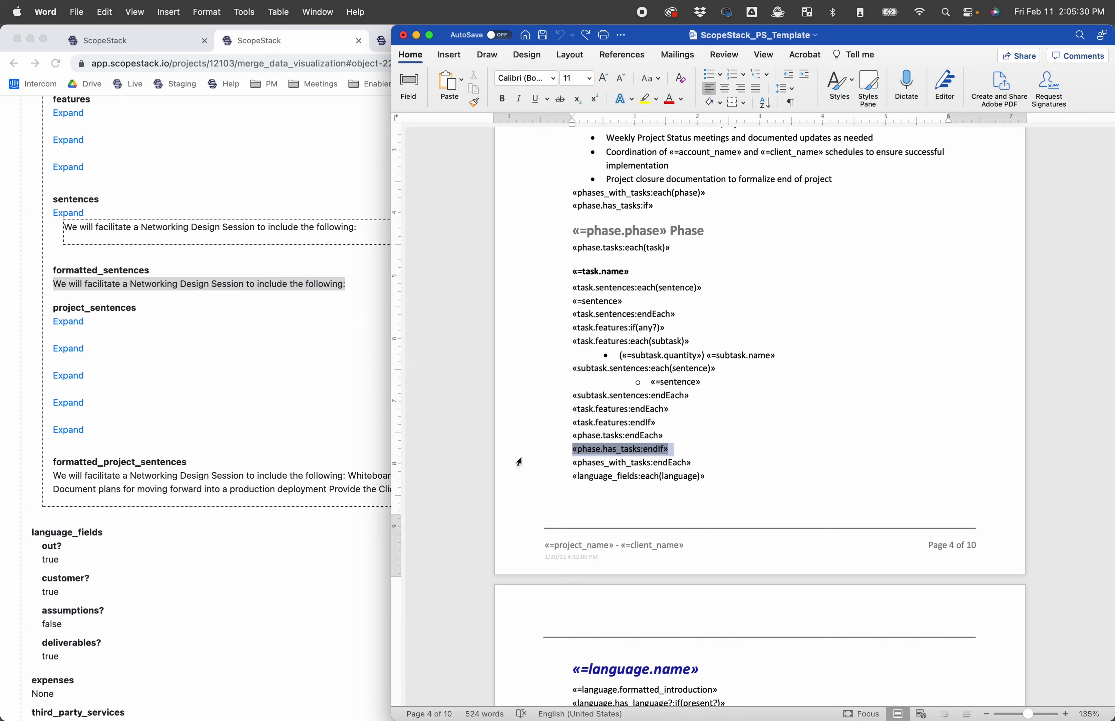
click(674, 449)
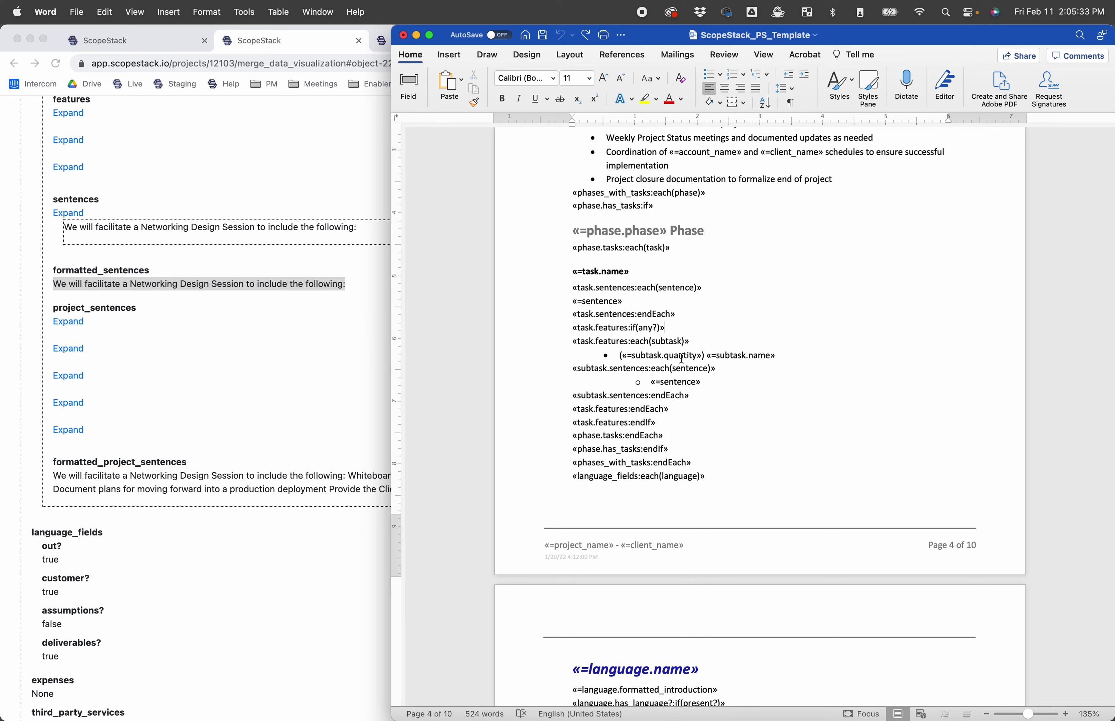
drag(684, 448, 525, 450)
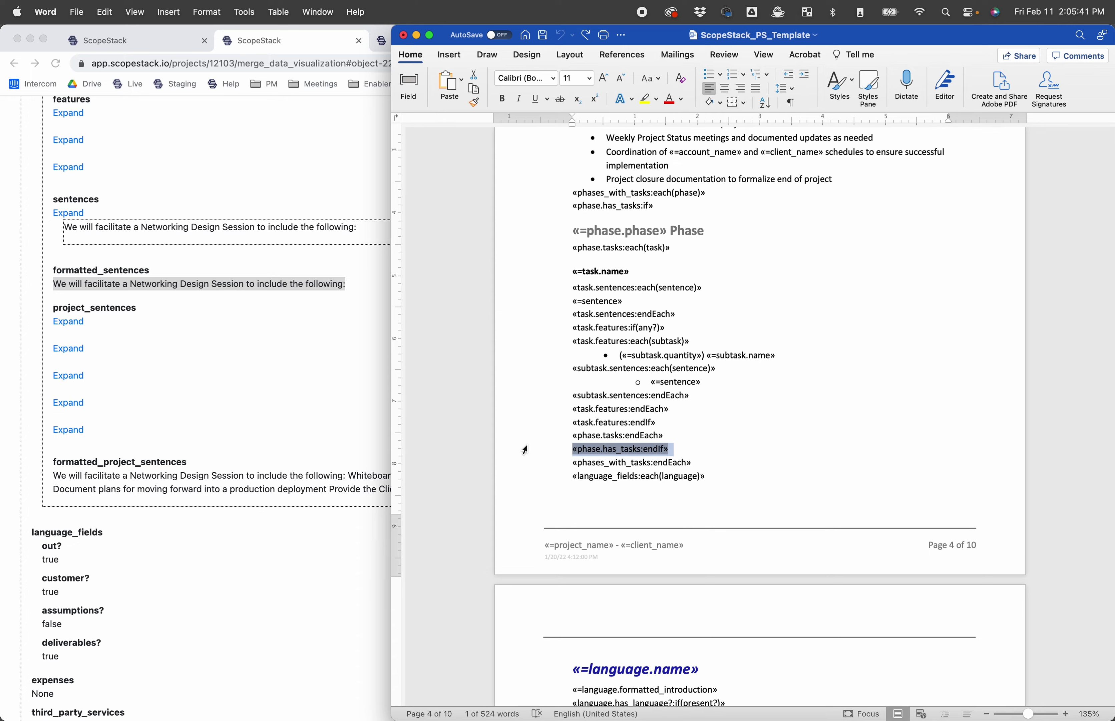
Step: Review the task.sentences:endEach field against its opening task.sentences:each(sentence) line, selecting the opening line
double_click(638, 314)
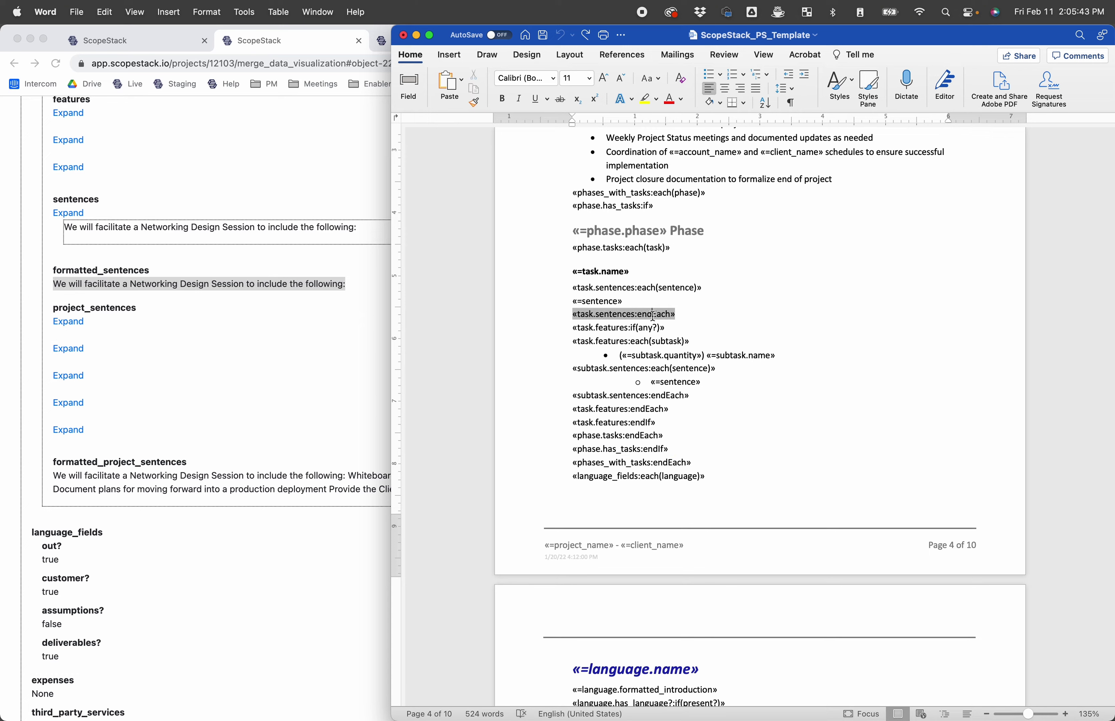
click(653, 314)
triple_click(705, 294)
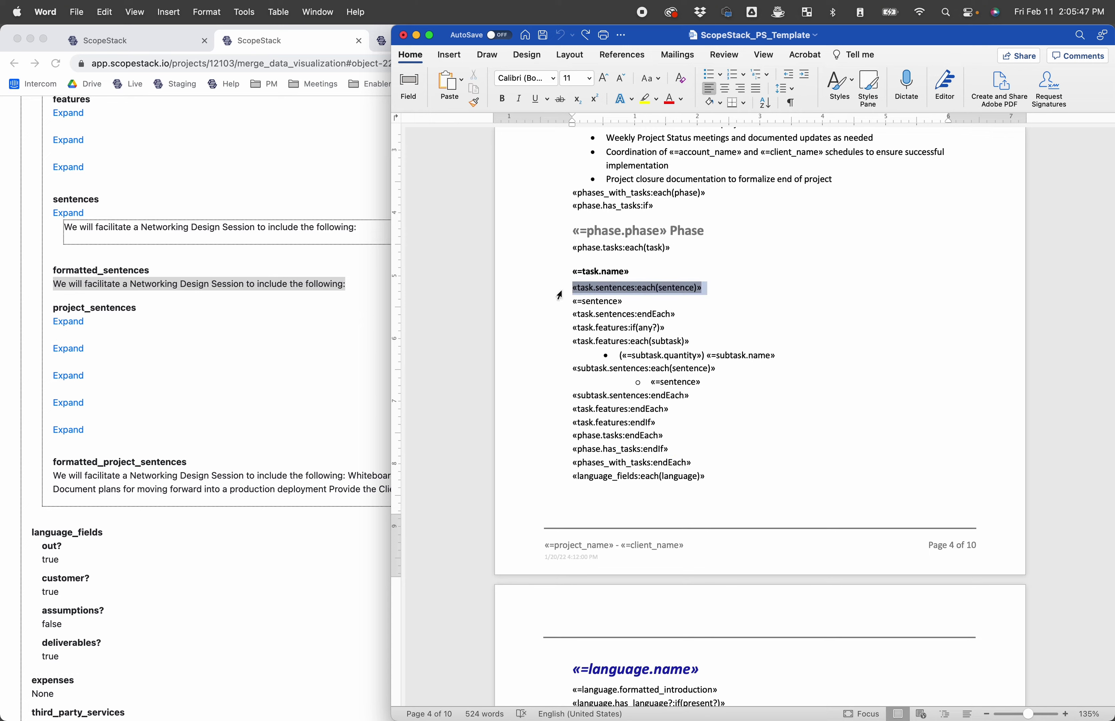
Step: Compare the sentence and task.sentences:endEach fields with the task's sentences entry in the merge data, collapsing that entry after highlighting its text
click(546, 301)
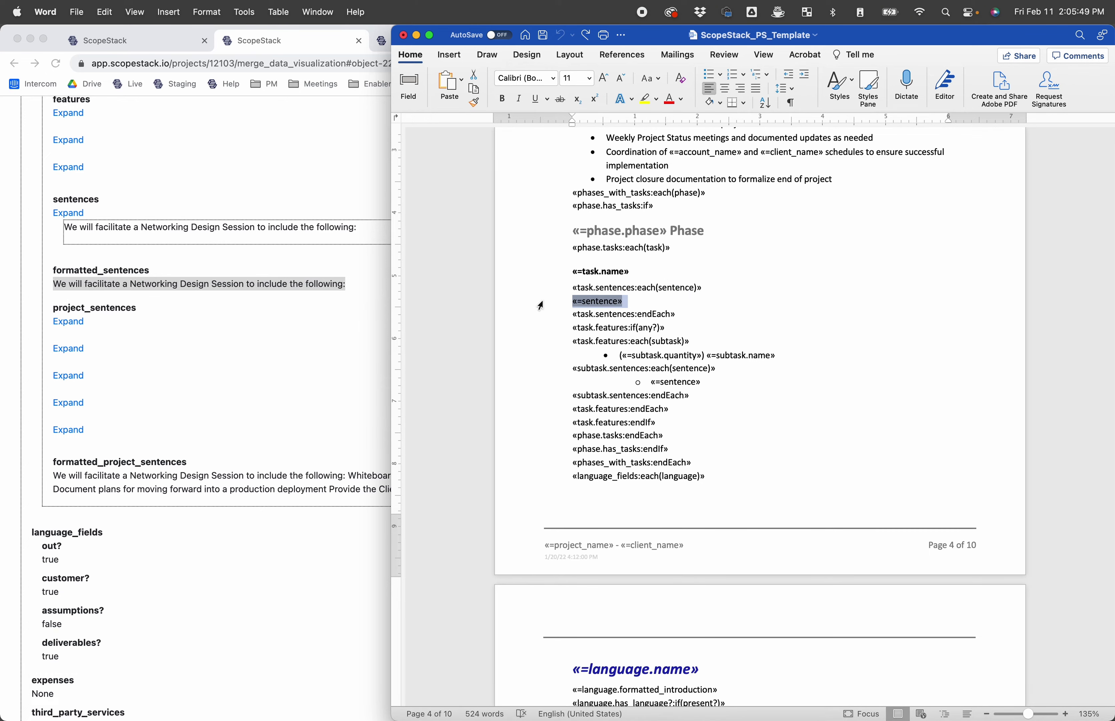
click(512, 319)
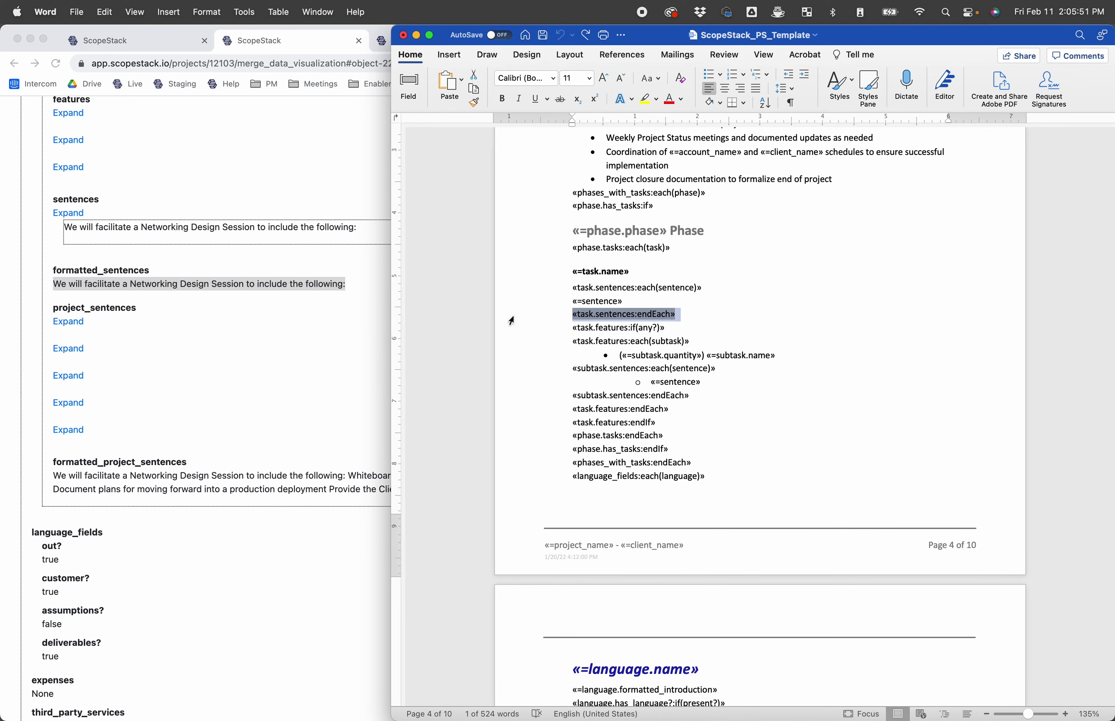
click(151, 258)
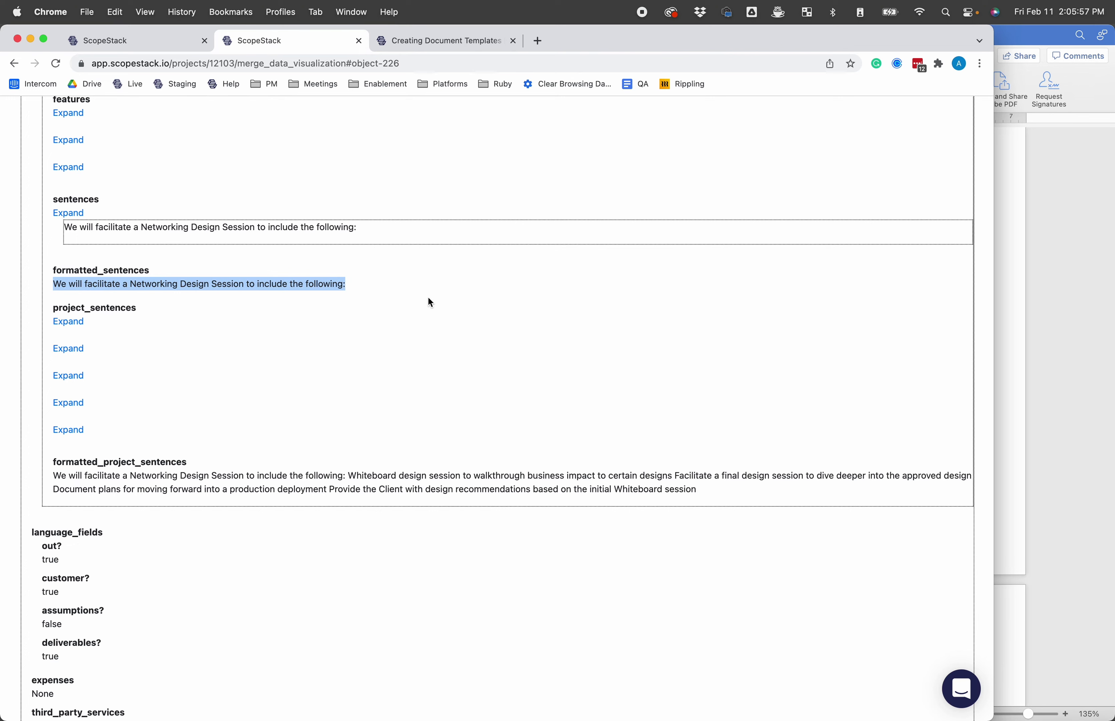
drag(365, 229, 55, 225)
click(379, 237)
drag(386, 226, 80, 230)
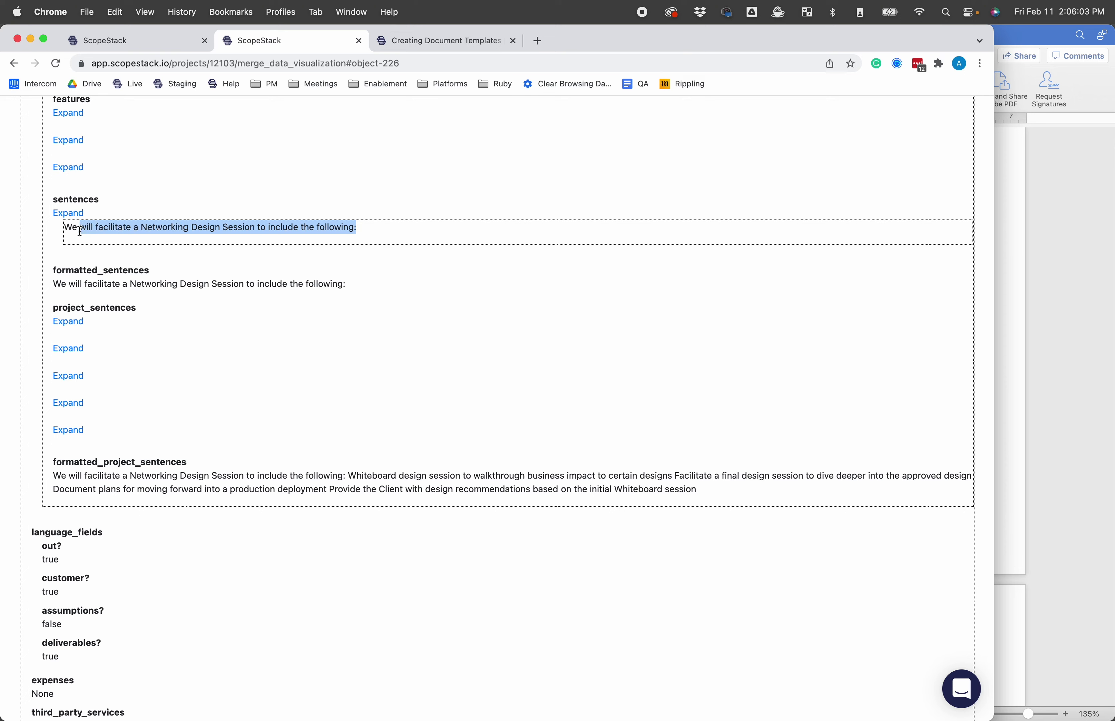
click(60, 210)
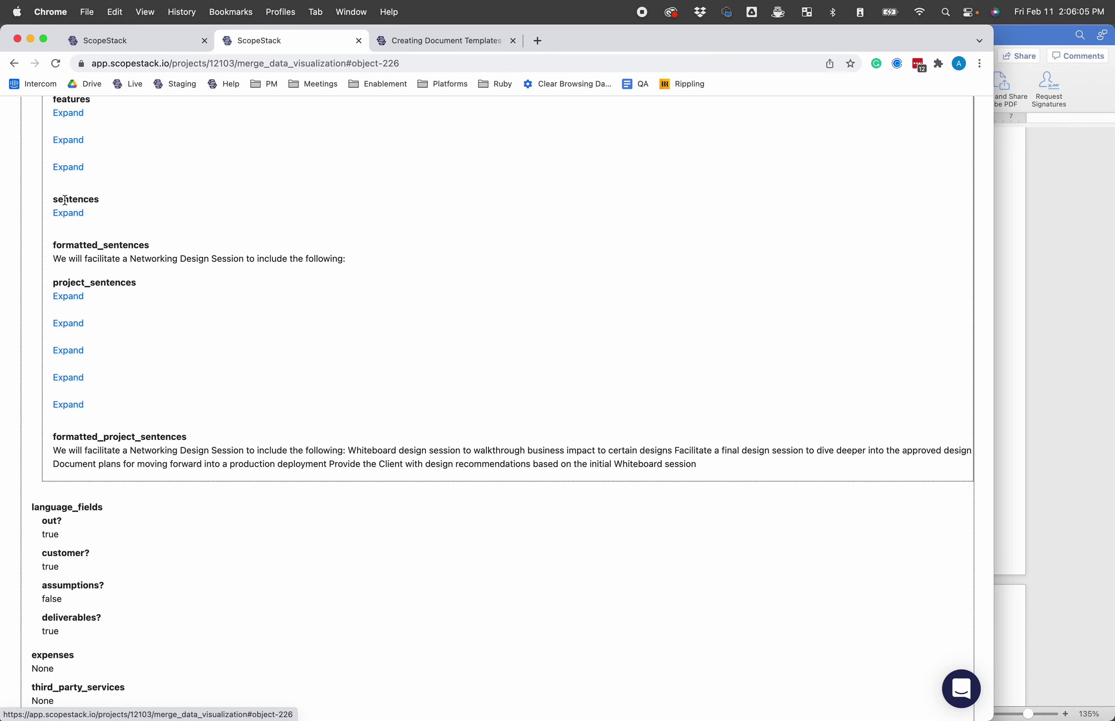
Step: Select the template's task.features:if(any?) field and check it against the Whiteboard Session subservice in the project's service descriptions
click(1052, 404)
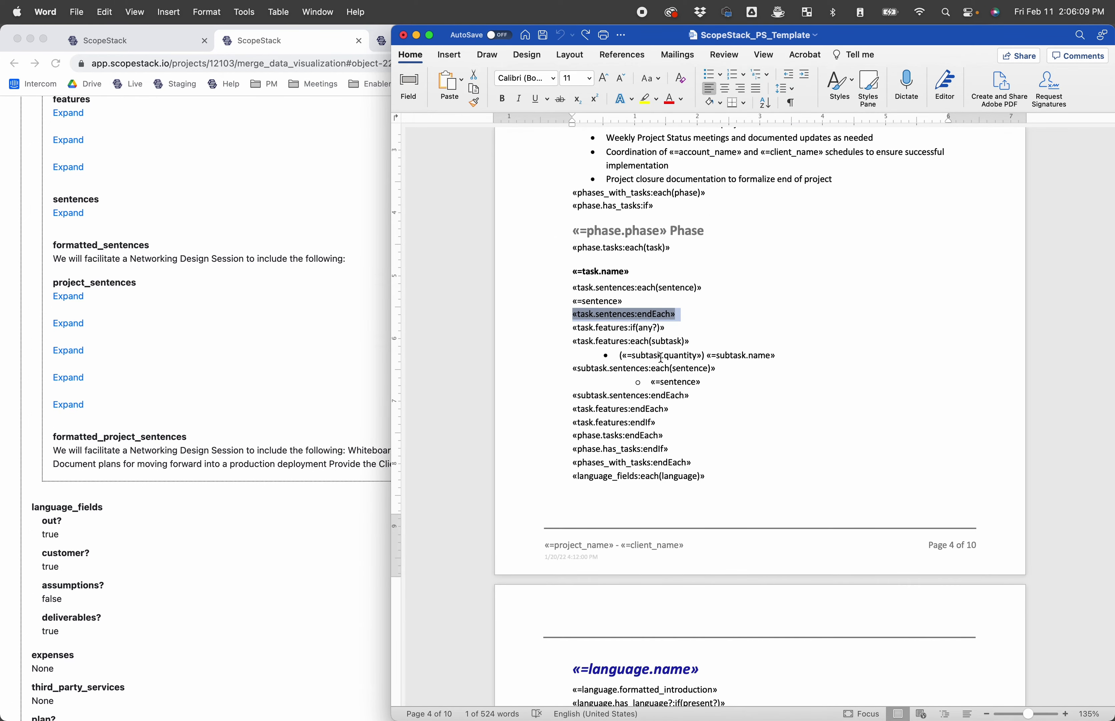
click(549, 326)
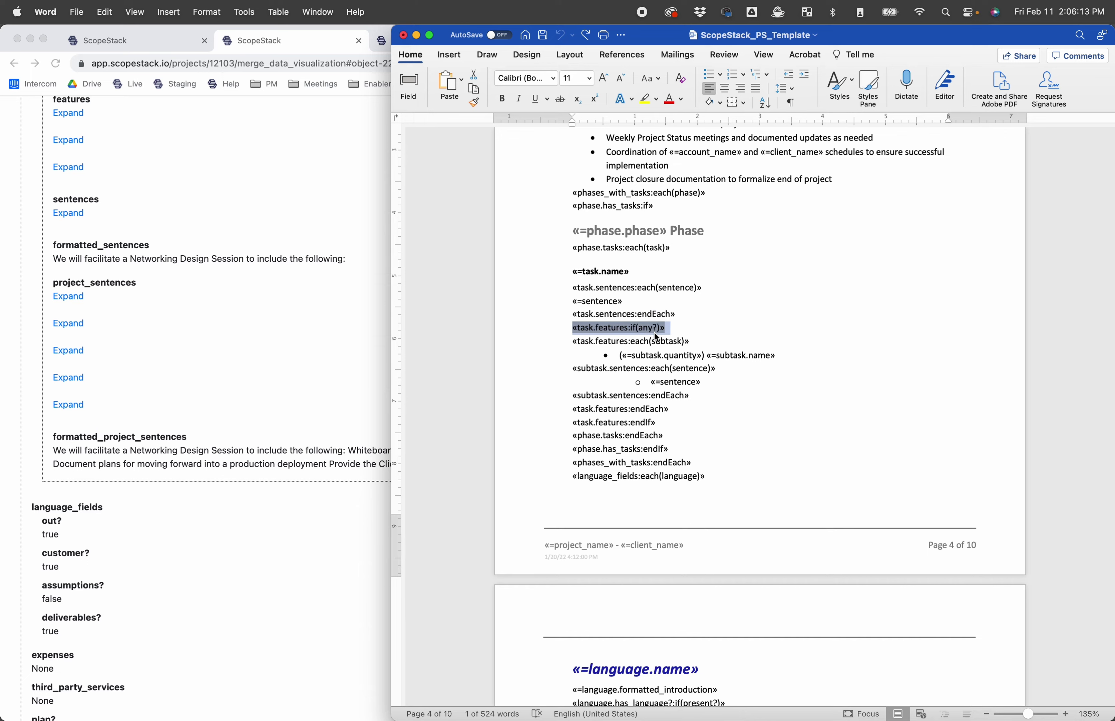
click(94, 42)
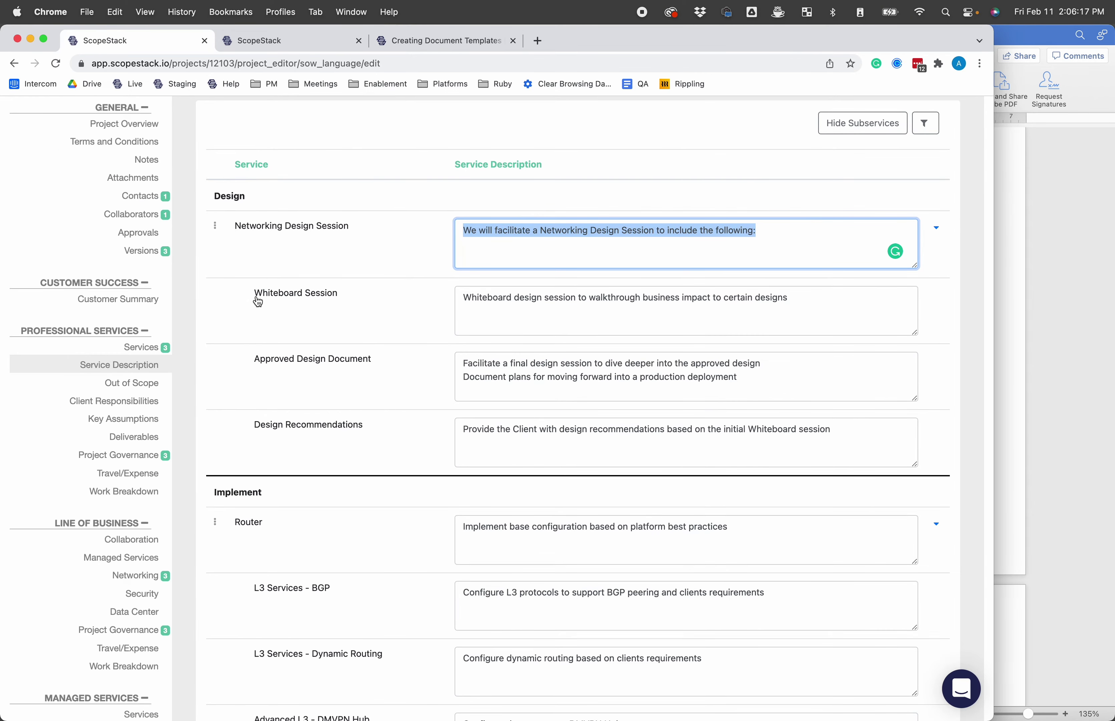
drag(319, 291, 323, 295)
Step: Expand the first entry under the task's features in the project merge data
click(296, 42)
scroll(53, 229, up, 2)
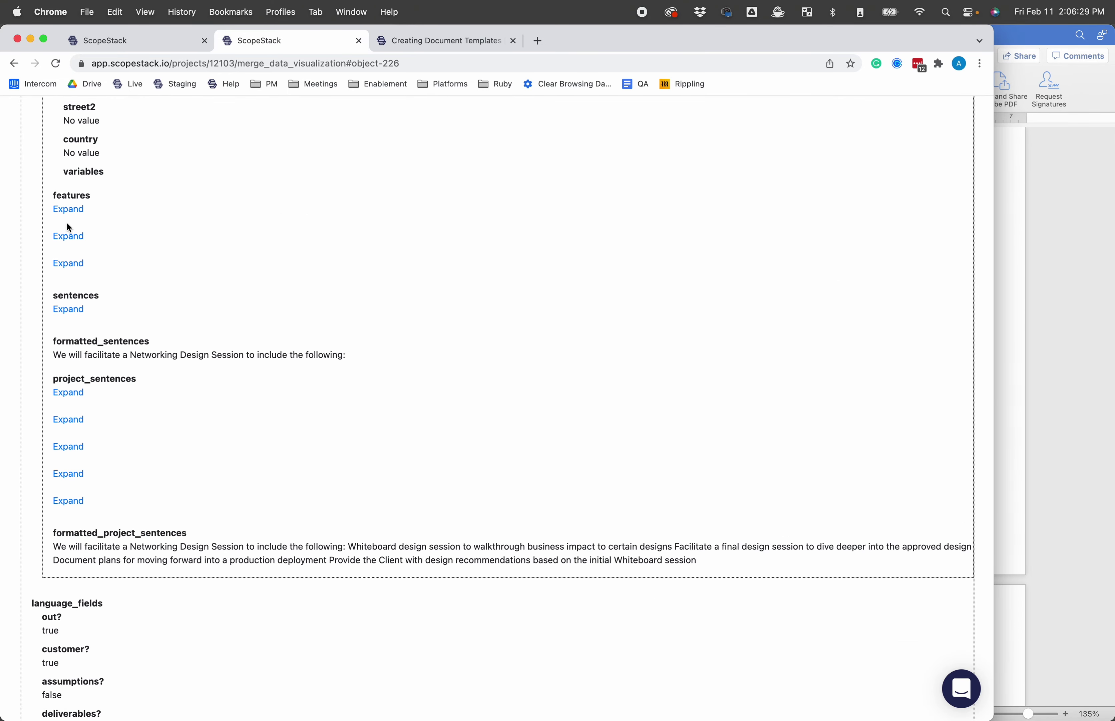
click(1008, 381)
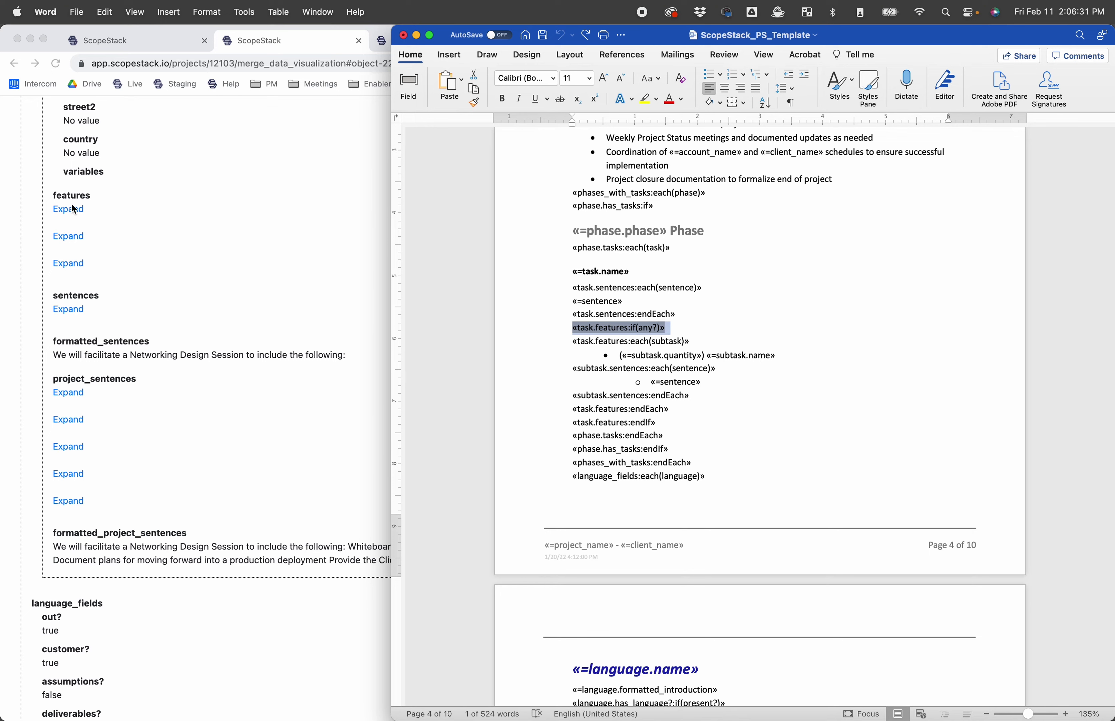
click(108, 223)
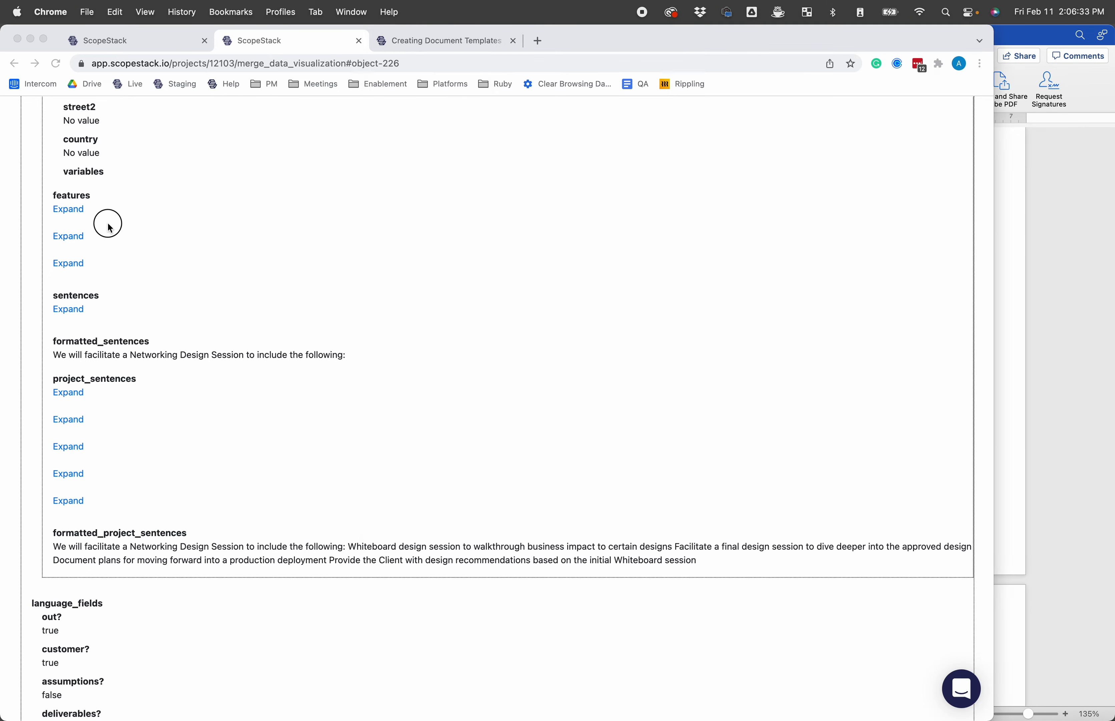
click(69, 210)
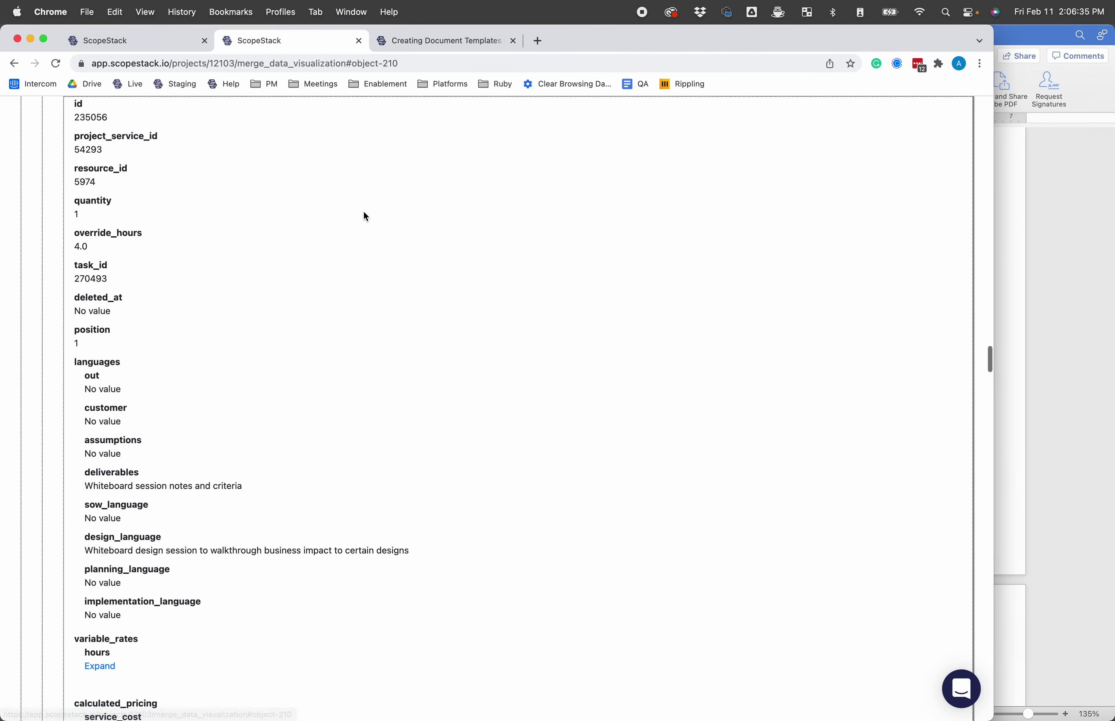
Step: Review the task.features:each(subtask) field and match the template's subtask.quantity field to the quantity key in the merge data
click(1016, 286)
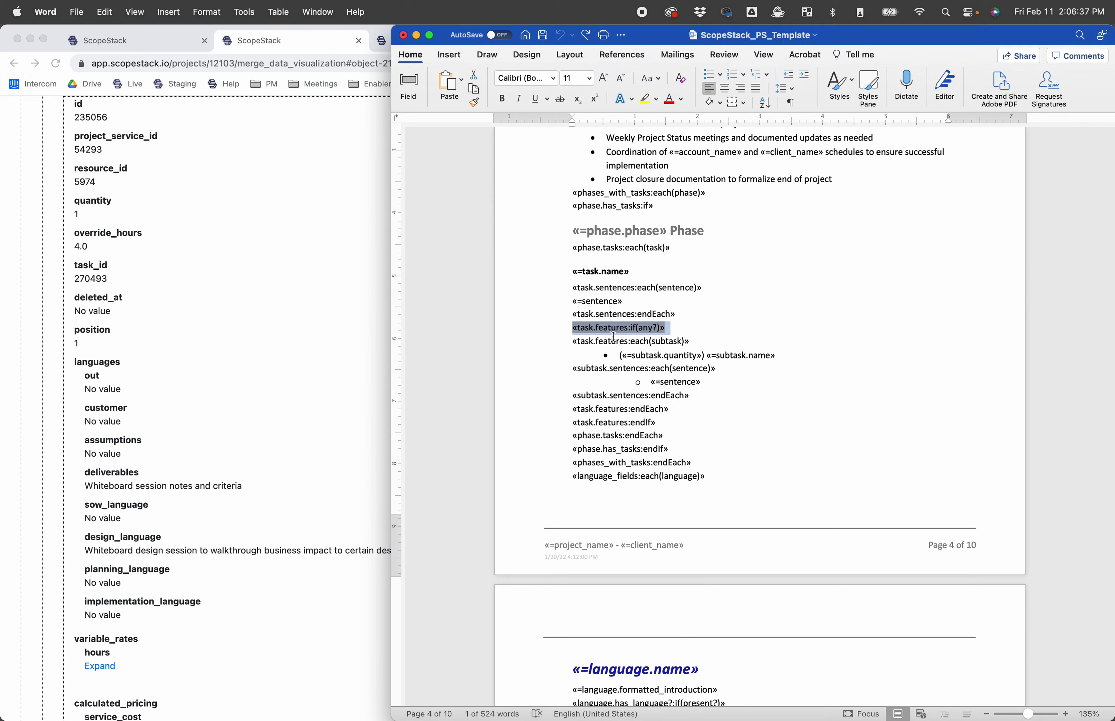
click(560, 346)
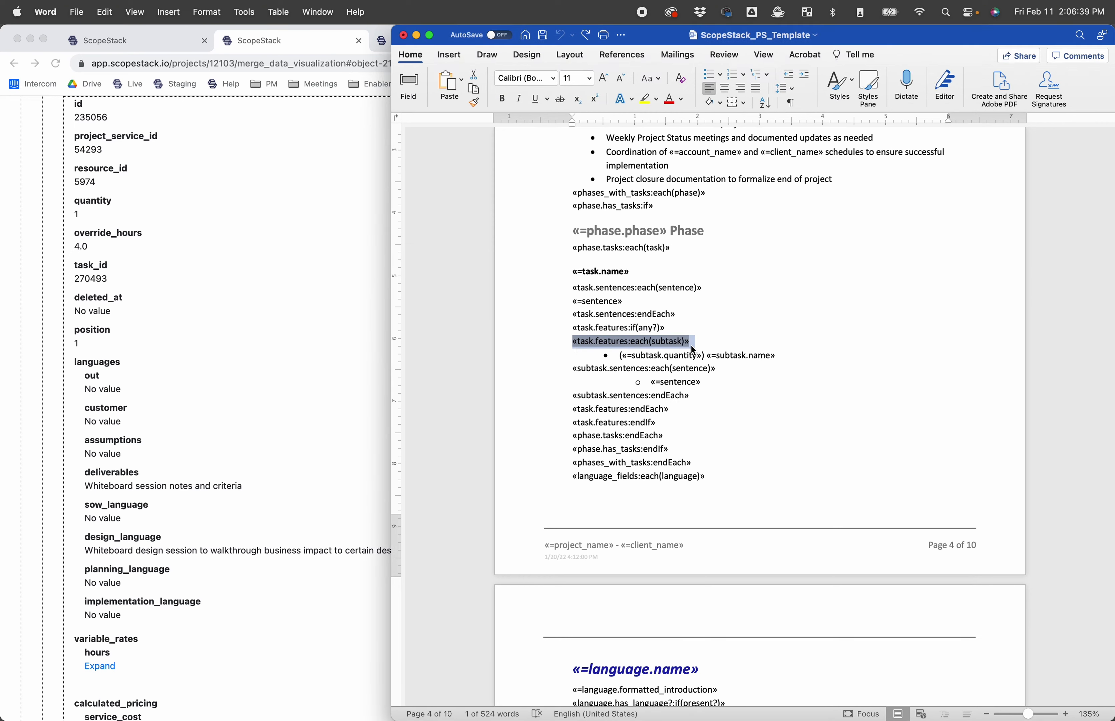
drag(604, 356, 684, 355)
click(474, 88)
click(106, 202)
double_click(105, 201)
Step: Match the template's subtask.name field to the name value Whiteboard Session in the expanded feature's merge data
click(998, 366)
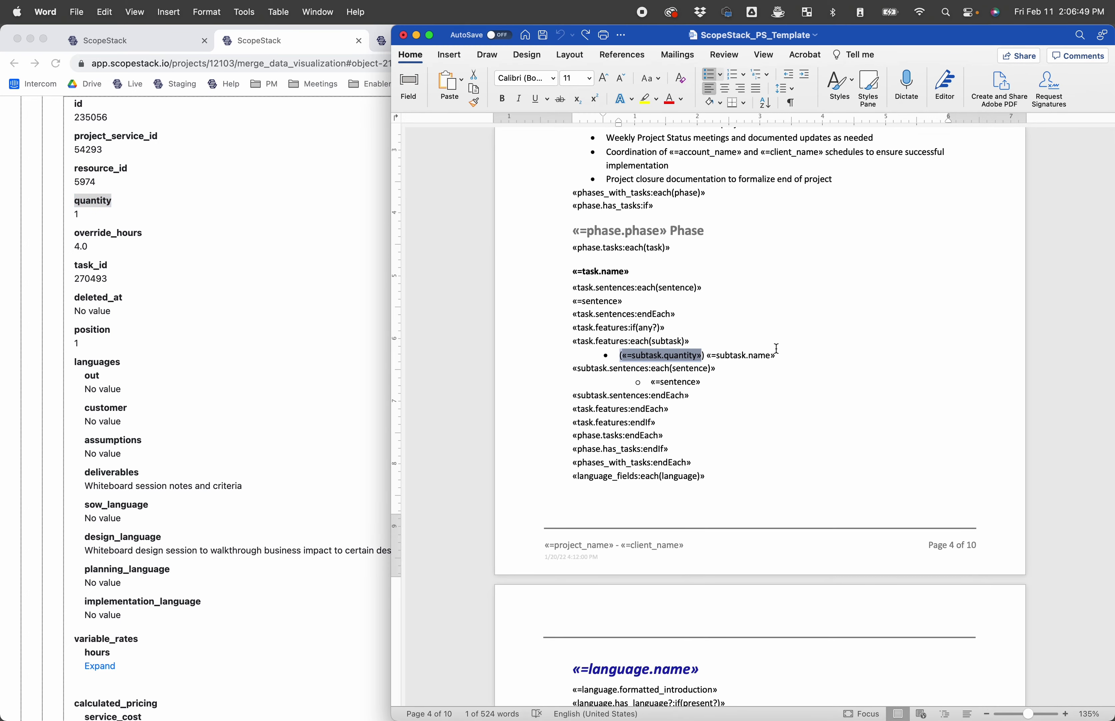
drag(706, 357, 794, 356)
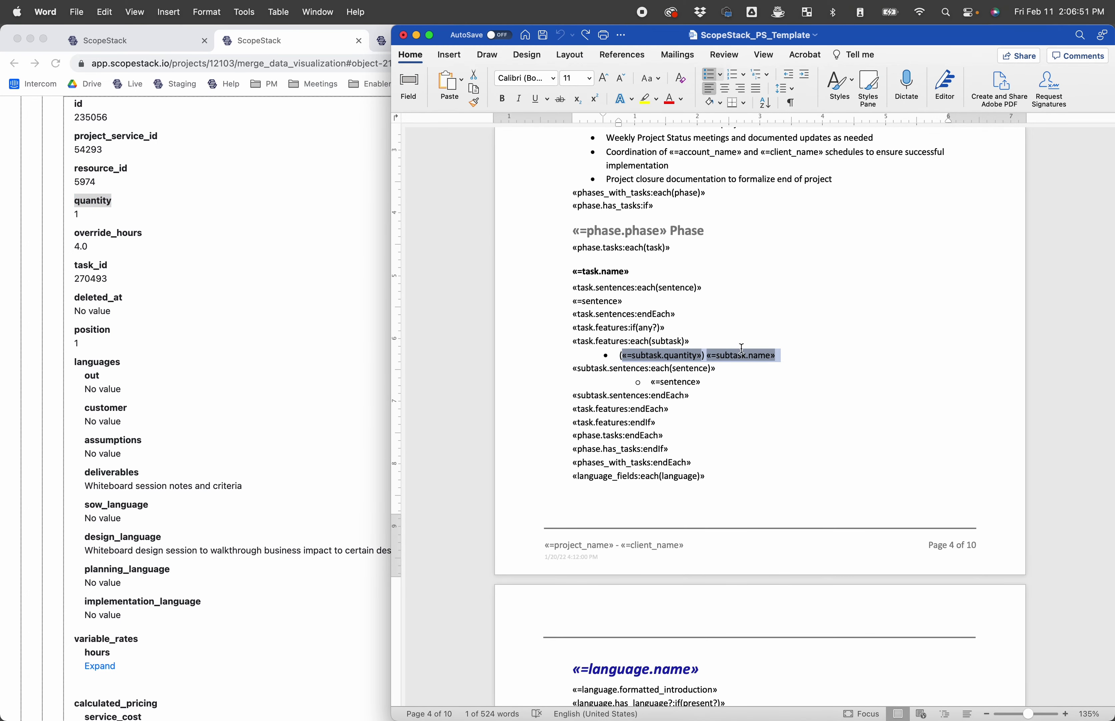
click(246, 213)
scroll(218, 451, down, 10)
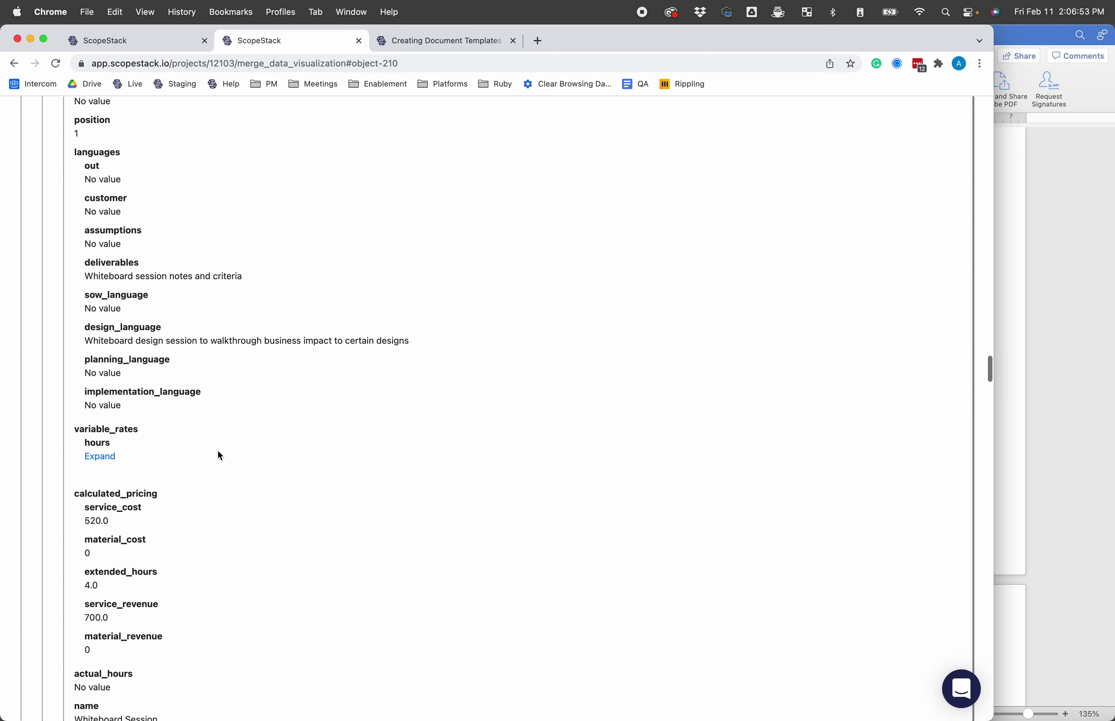
drag(158, 501, 60, 507)
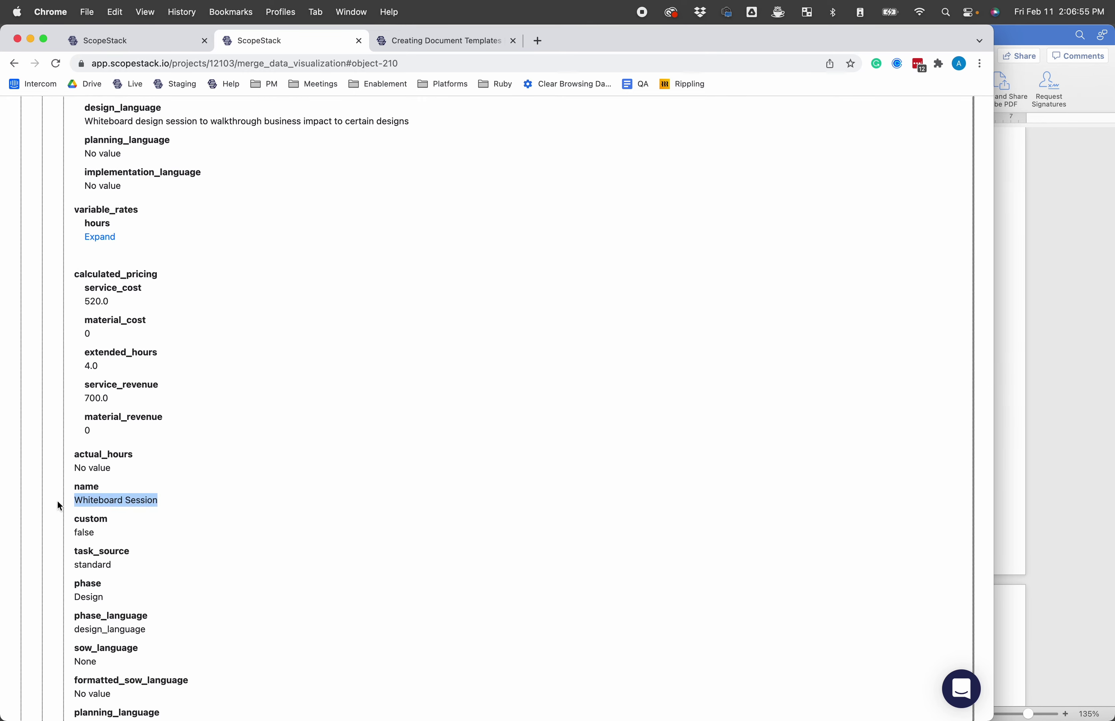
Step: Review the subtask.sentences:each(sentence) field against the task.sentences loop higher up in the template
click(1078, 457)
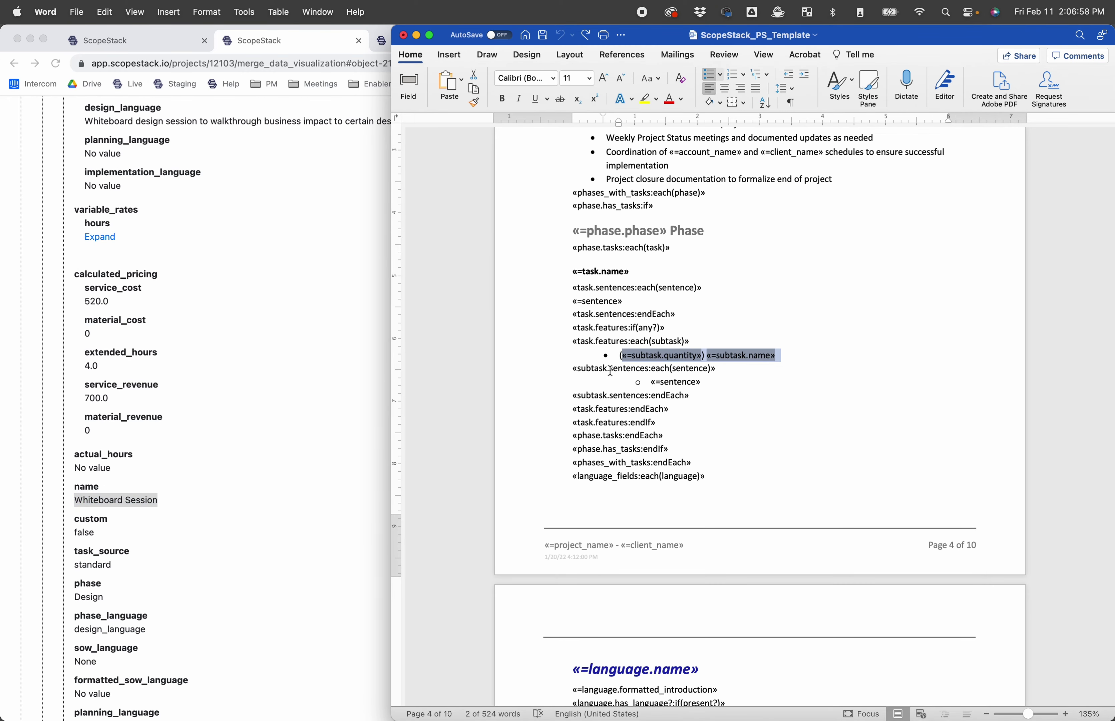
click(730, 370)
click(507, 370)
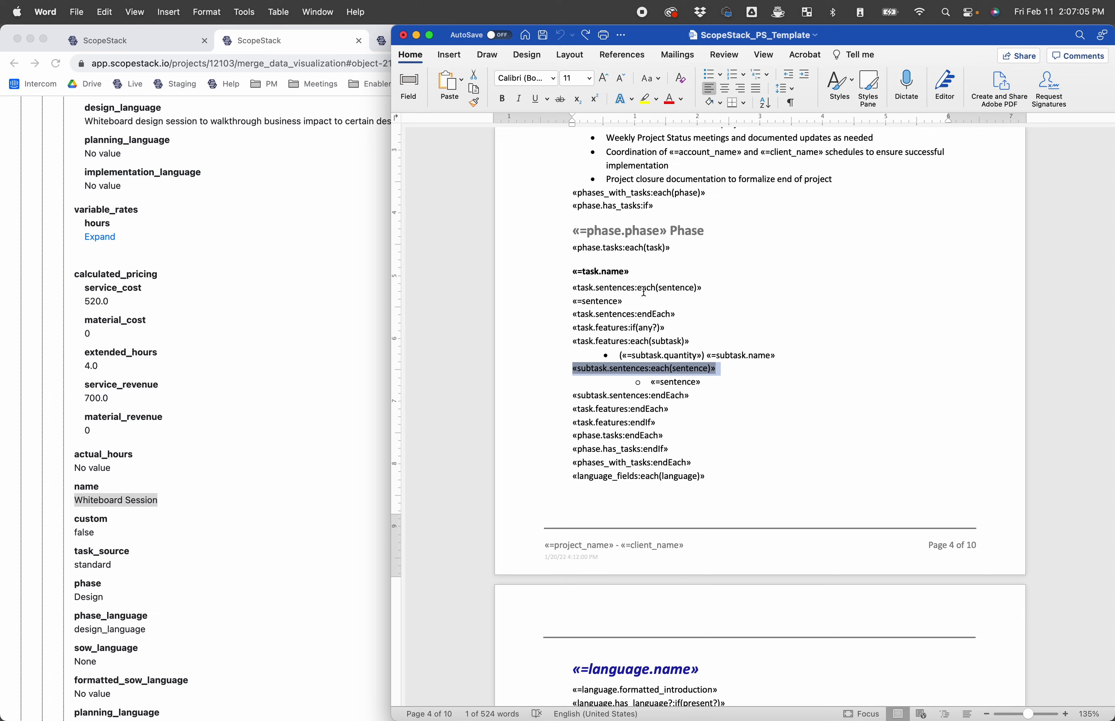
click(692, 319)
drag(692, 319, 532, 281)
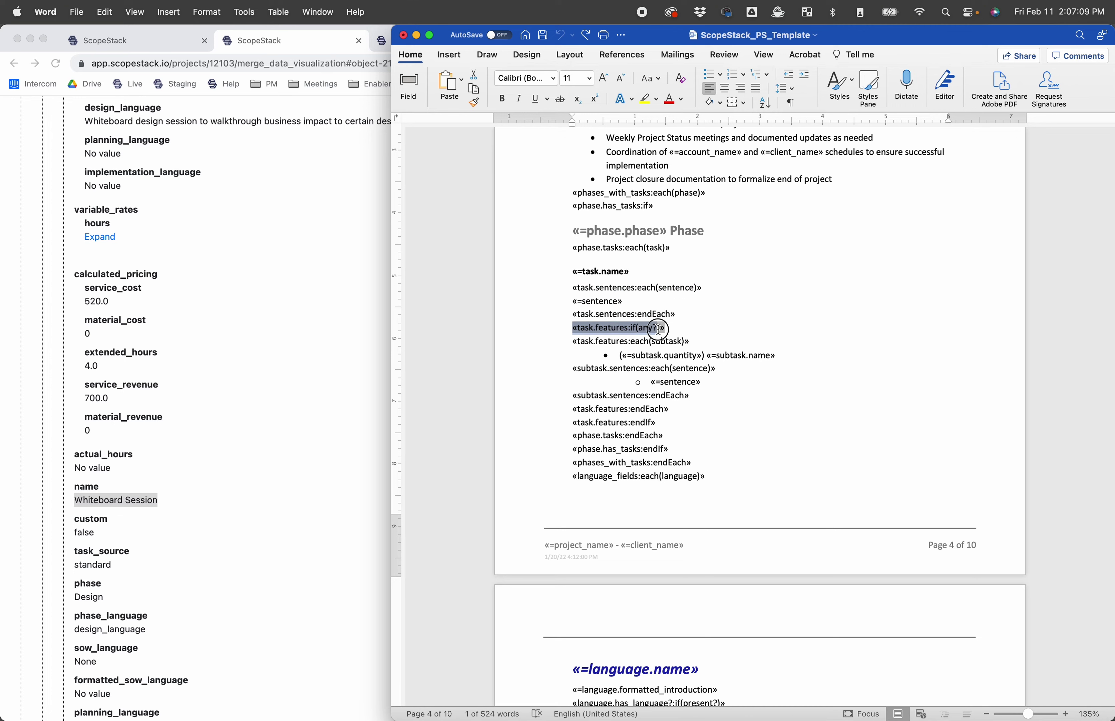
Step: Examine the task.features:if(any?) condition and the task.features:each(subtask) loop field, highlighting each line in the template
drag(666, 328, 590, 323)
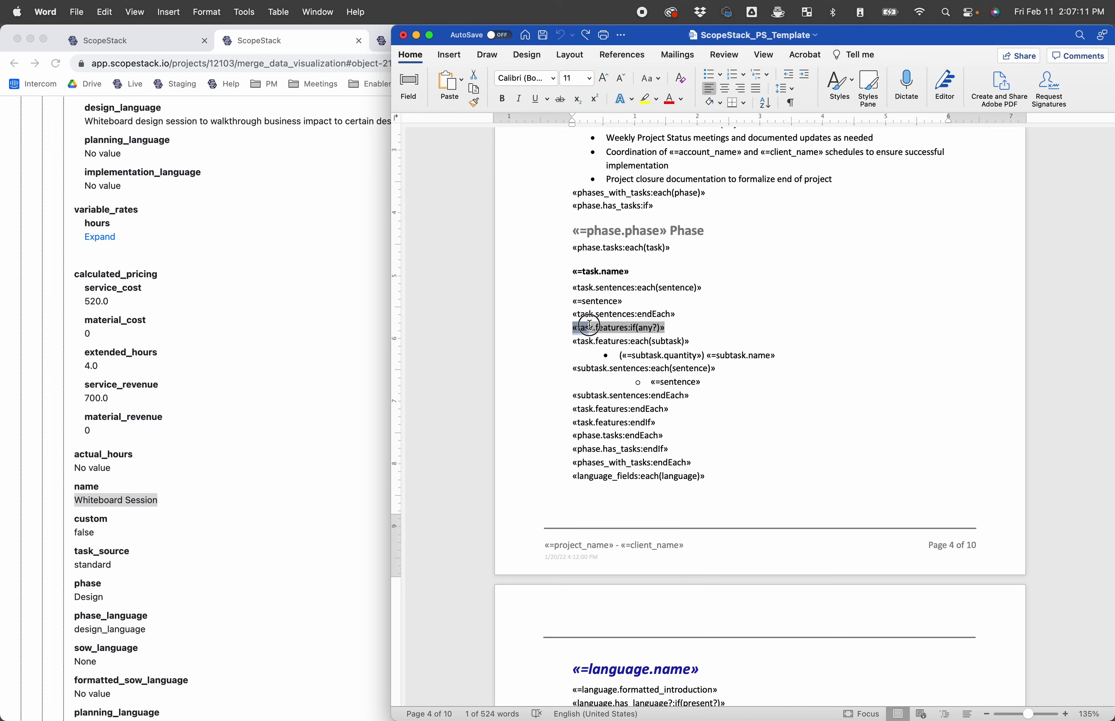
click(590, 323)
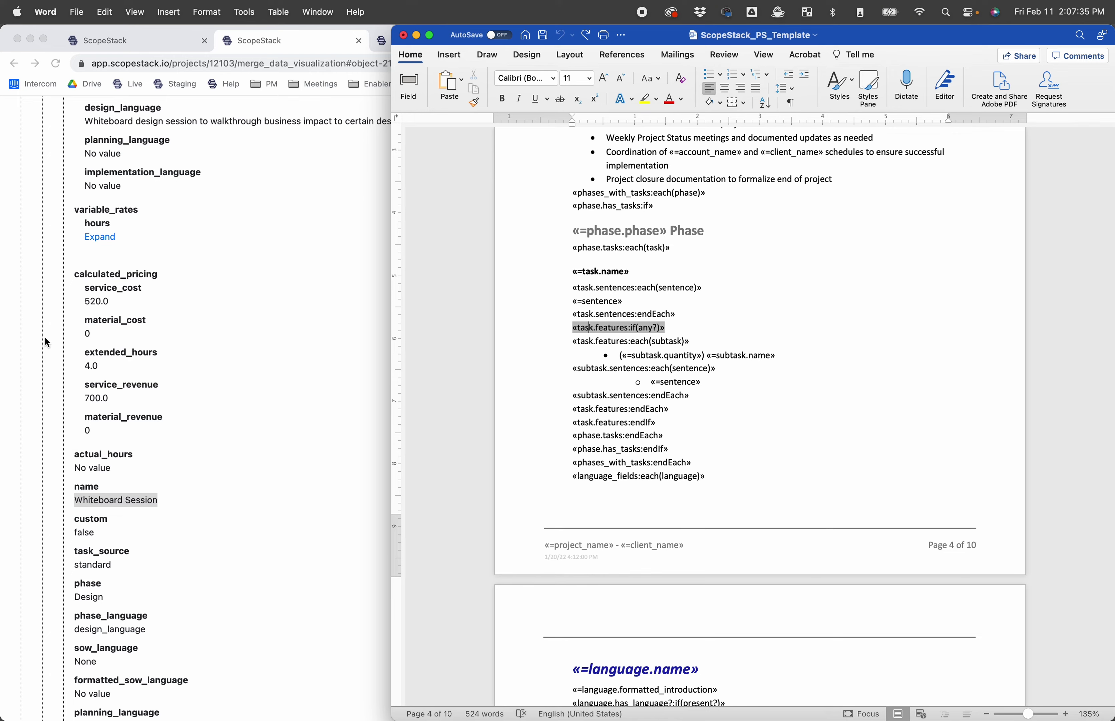
scroll(200, 395, down, 5)
click(652, 338)
drag(696, 340, 531, 341)
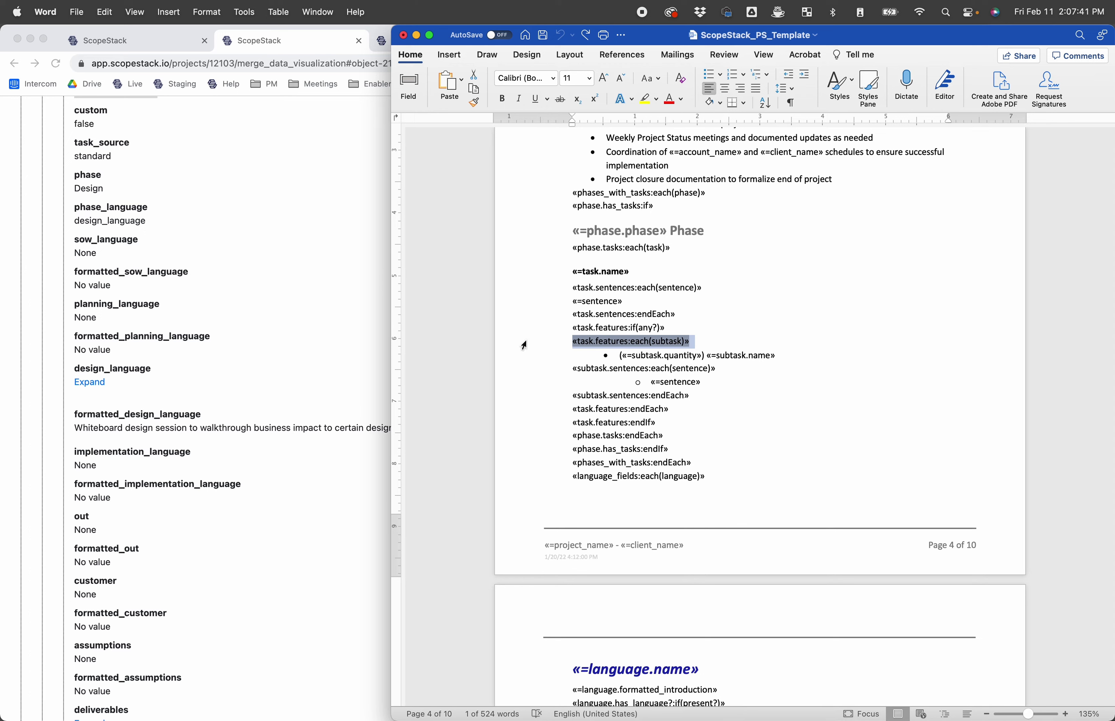
click(677, 335)
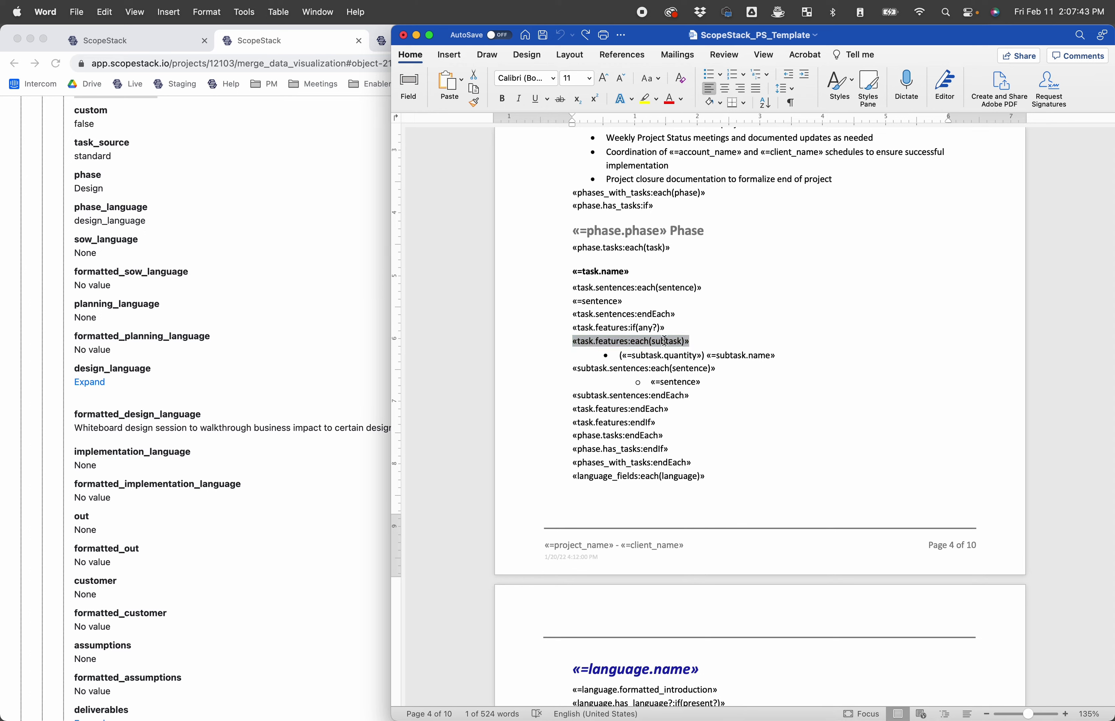
drag(699, 343, 556, 344)
Step: Highlight the subtask quantity and name bullet, the subtask.sentences:each(sentence) line and its nested sentence field to review the subtask output
drag(778, 356, 632, 358)
click(616, 362)
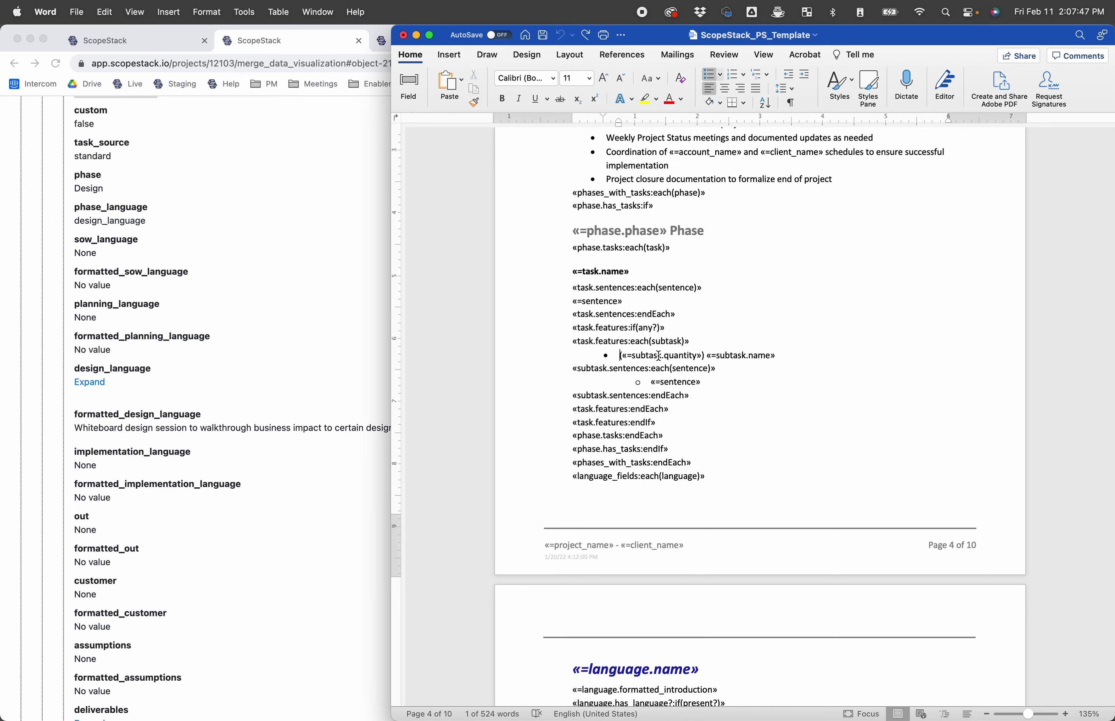
triple_click(578, 368)
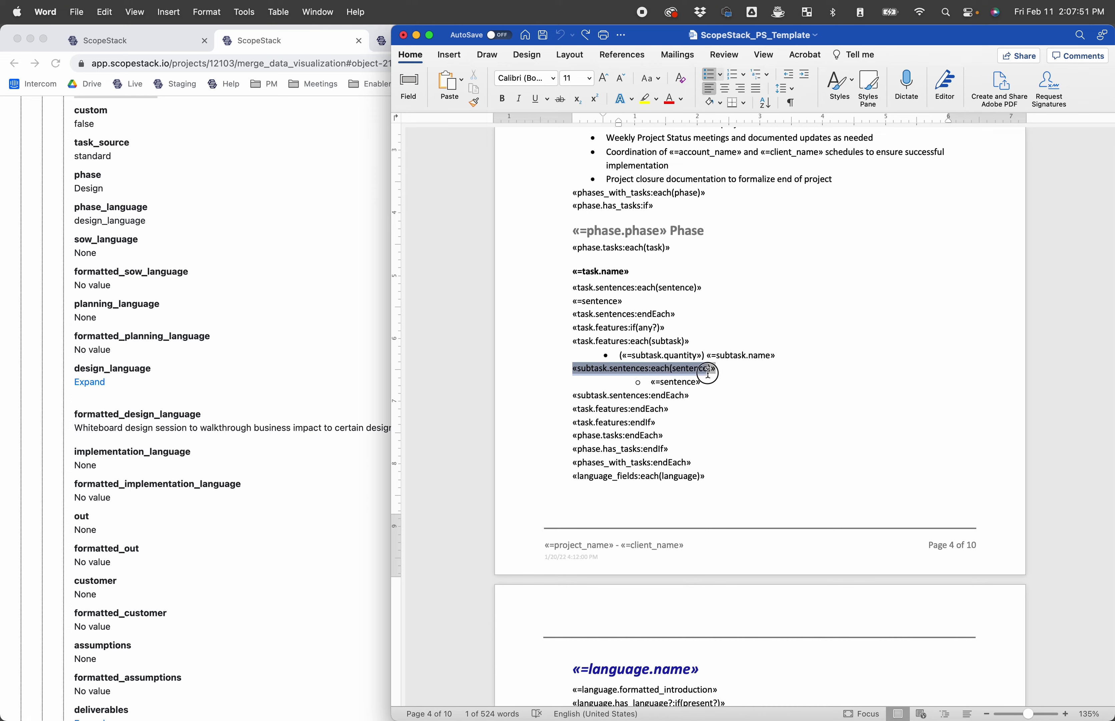
click(724, 378)
drag(723, 380, 660, 382)
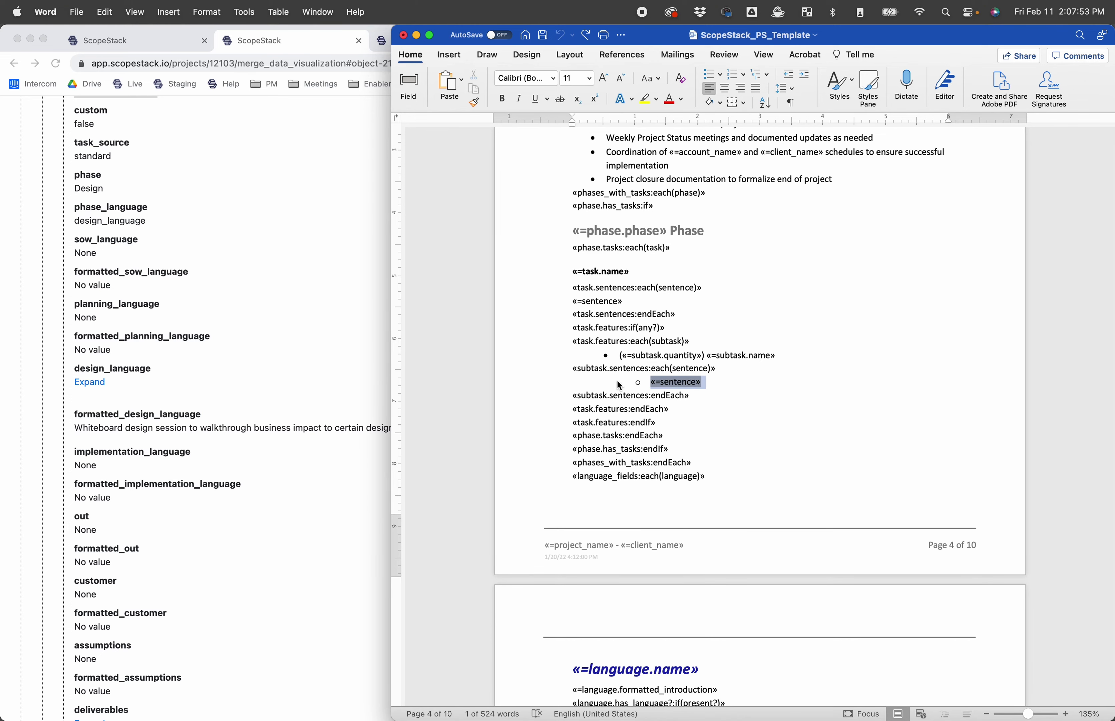
Step: Expand the Whiteboard Session feature's sentences entry in the merge data and highlight its description text
click(169, 386)
scroll(169, 386, down, 20)
scroll(172, 393, down, 8)
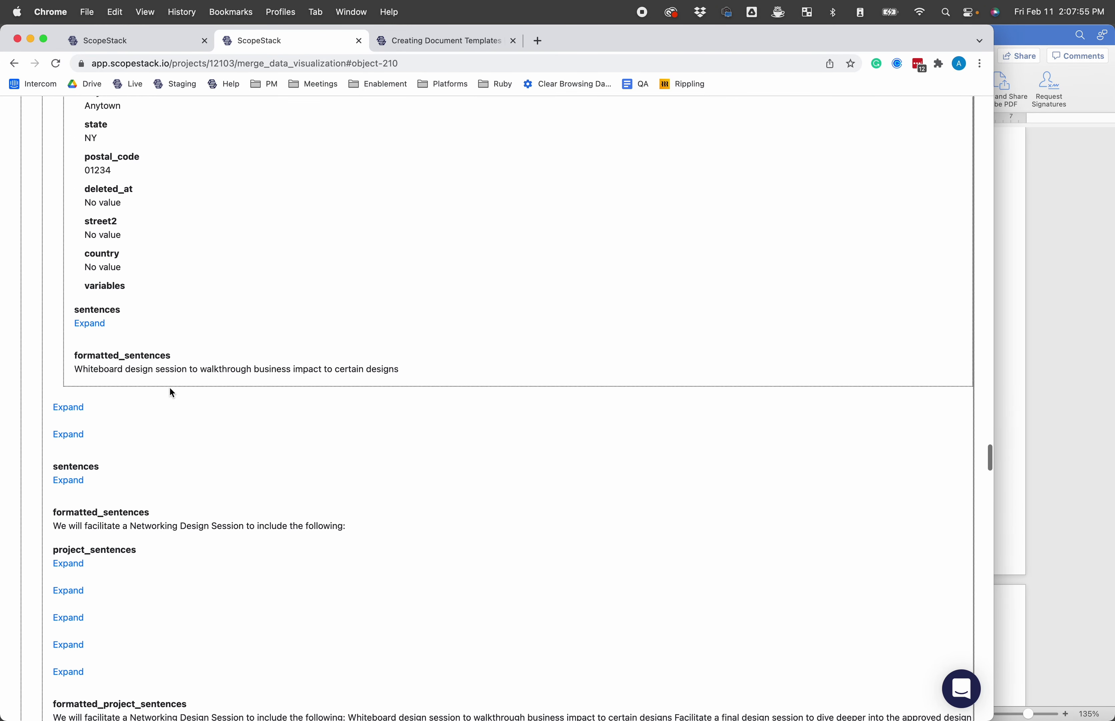
click(87, 325)
scroll(174, 329, up, 3)
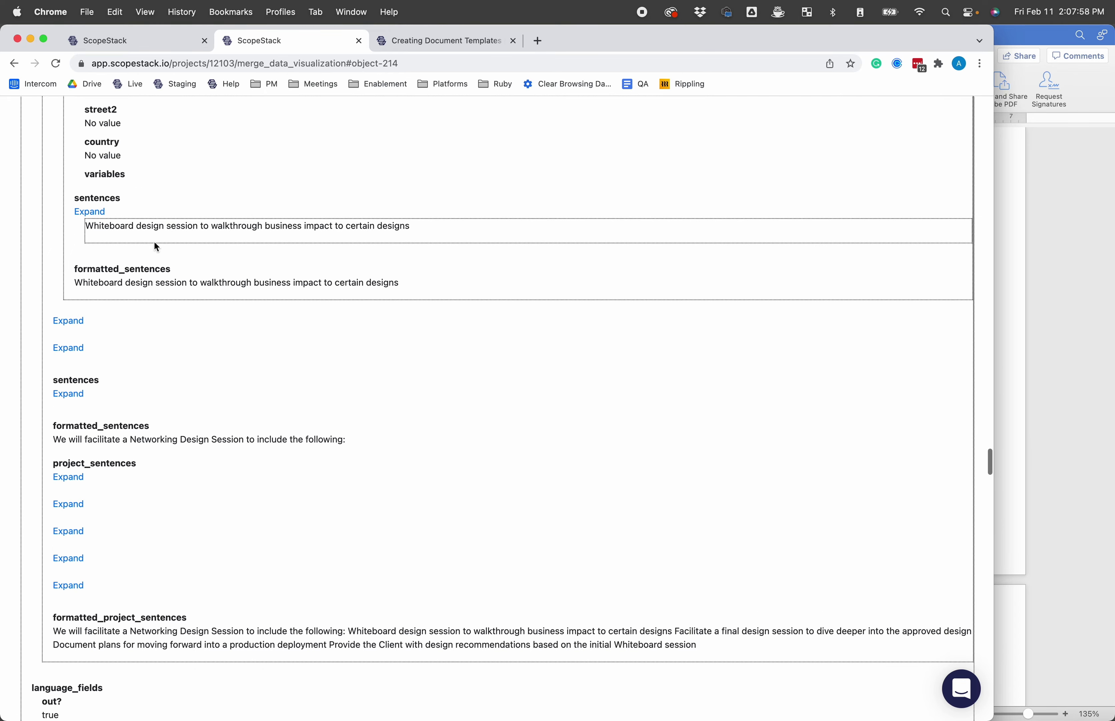
drag(83, 225, 509, 228)
click(510, 228)
Step: Compare the template's subtask.sentences:endEach field with its opening subtask.sentences:each(sentence) line, and select the task.features:endEach field that closes the subtask loop
click(1003, 309)
click(679, 395)
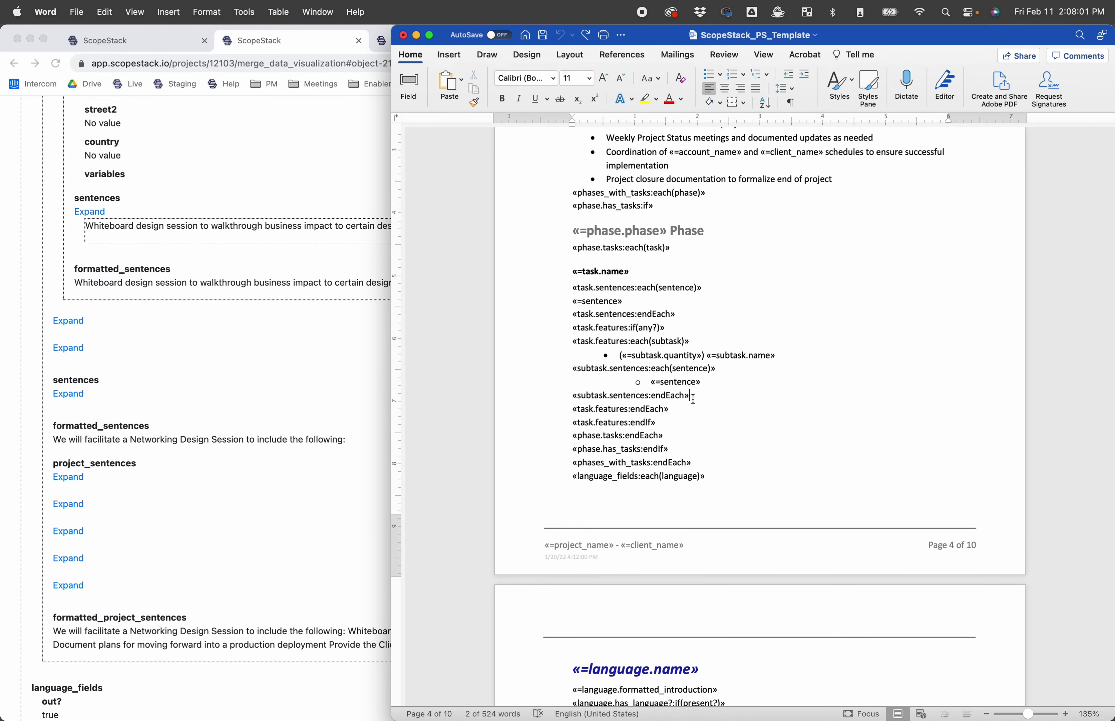
click(491, 400)
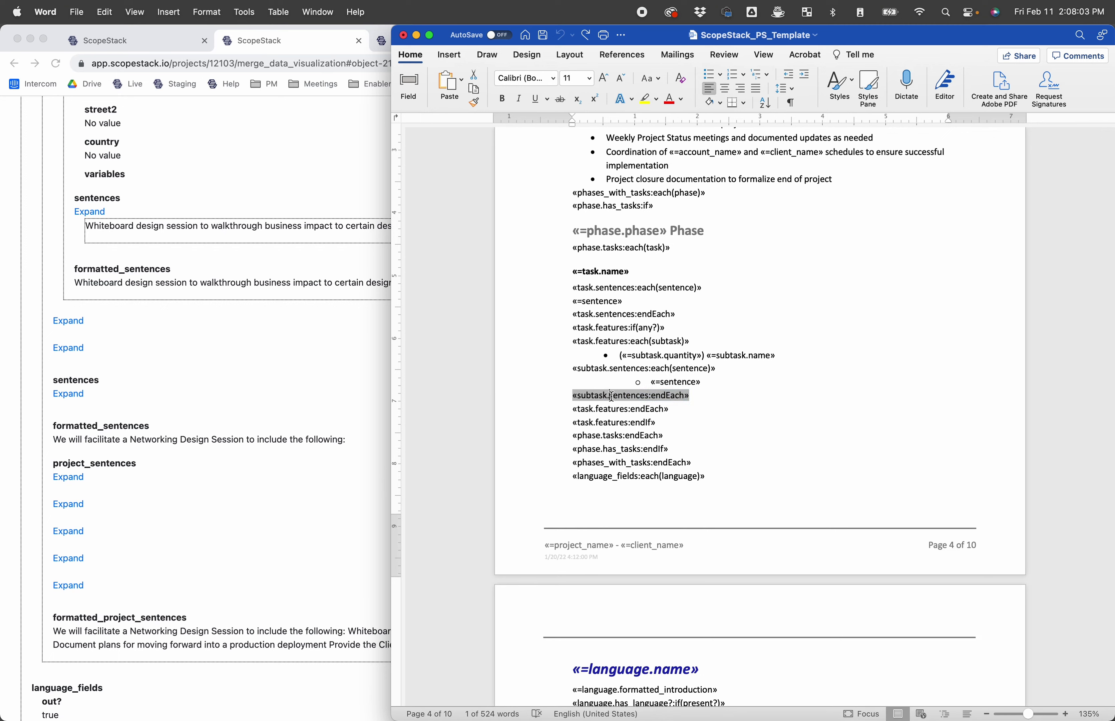
click(549, 395)
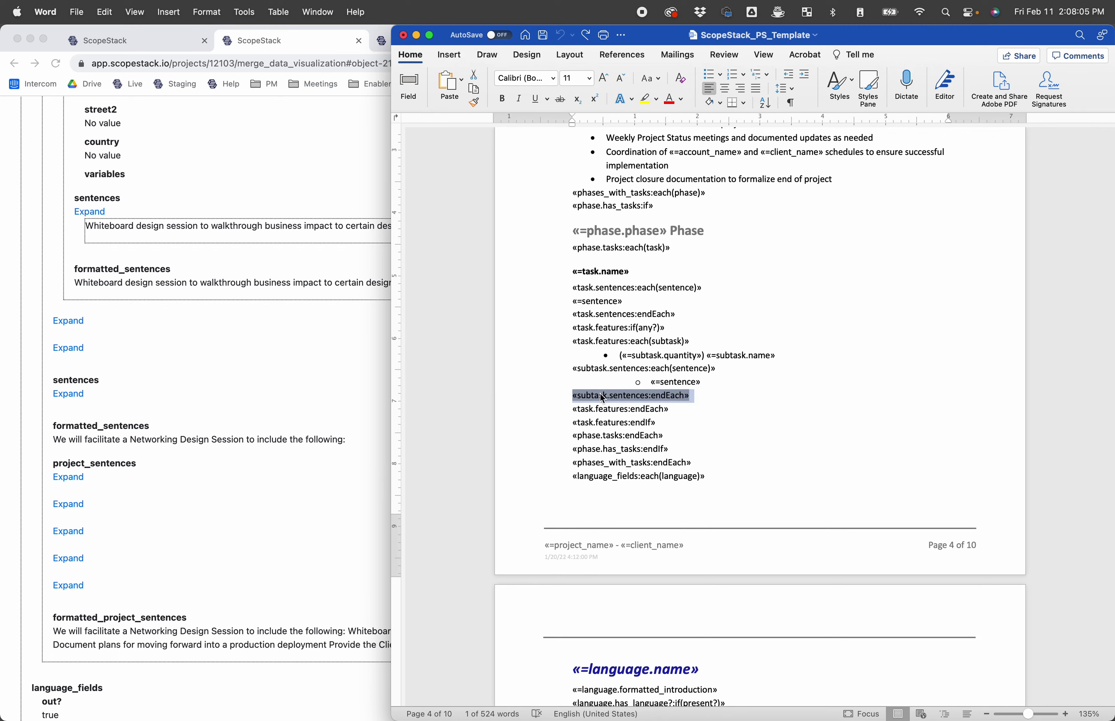
click(667, 375)
click(507, 377)
click(652, 410)
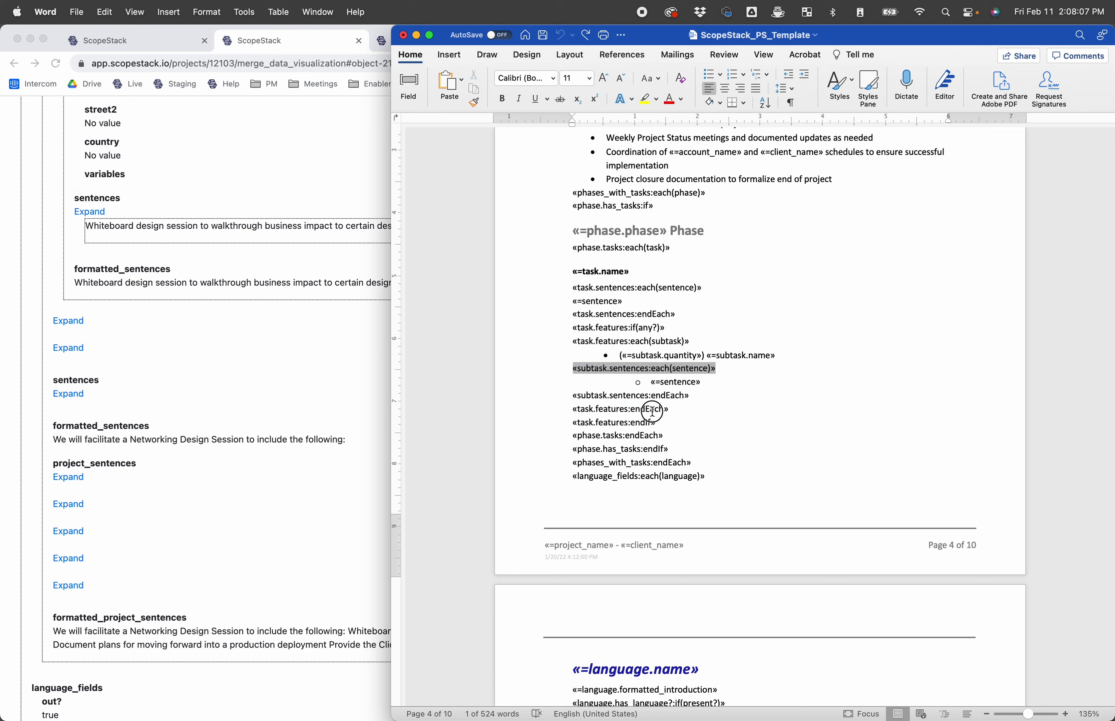
click(525, 410)
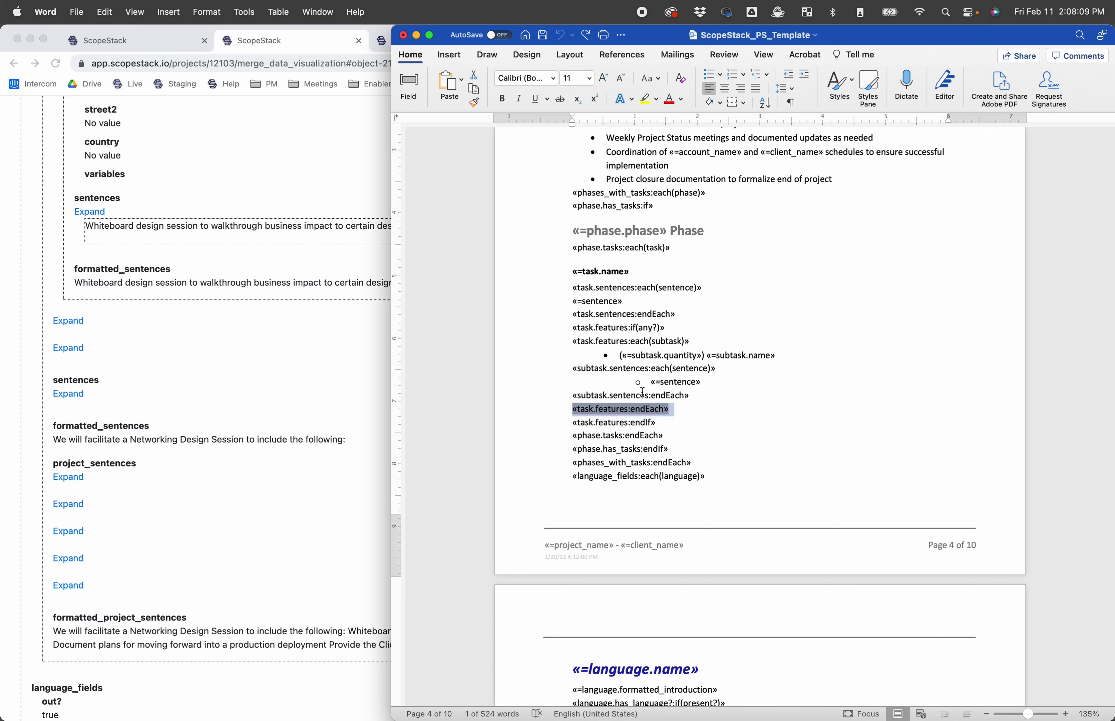
Step: Highlight the task.features:each(subtask) loop line and the task.features:if(any?) condition line in the template
click(532, 342)
click(706, 399)
shift+click(546, 333)
click(546, 333)
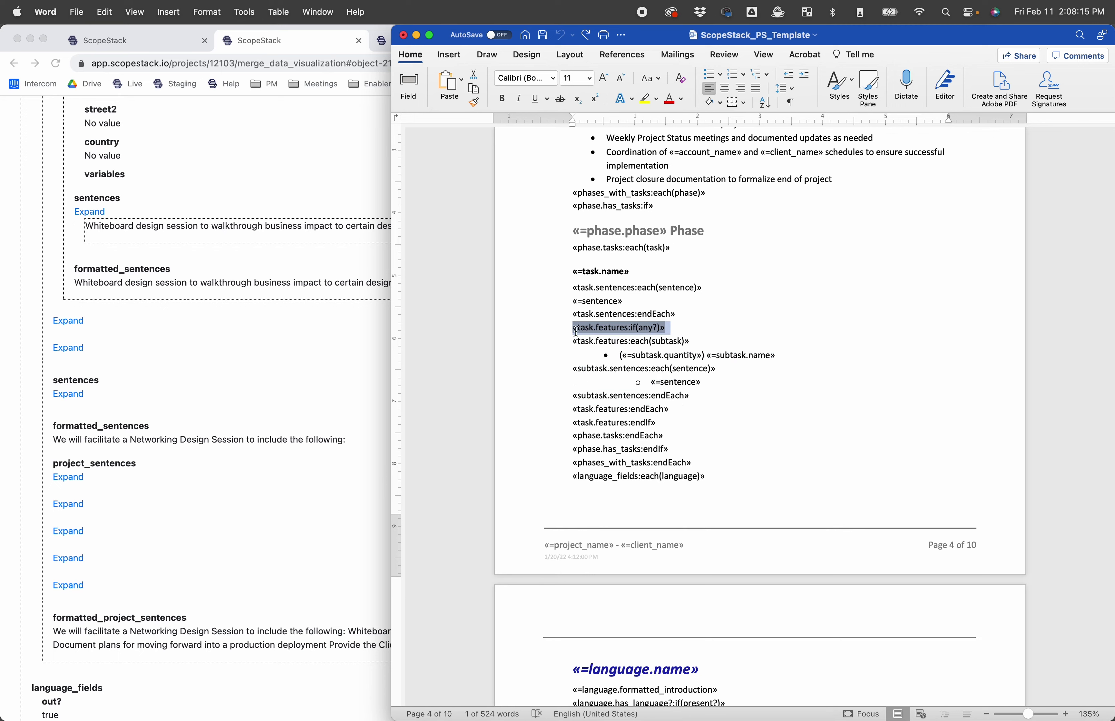
Step: Select the bullet marker of the subtask quantity and name line, and the sub-bullet of the nested sentence field
click(610, 354)
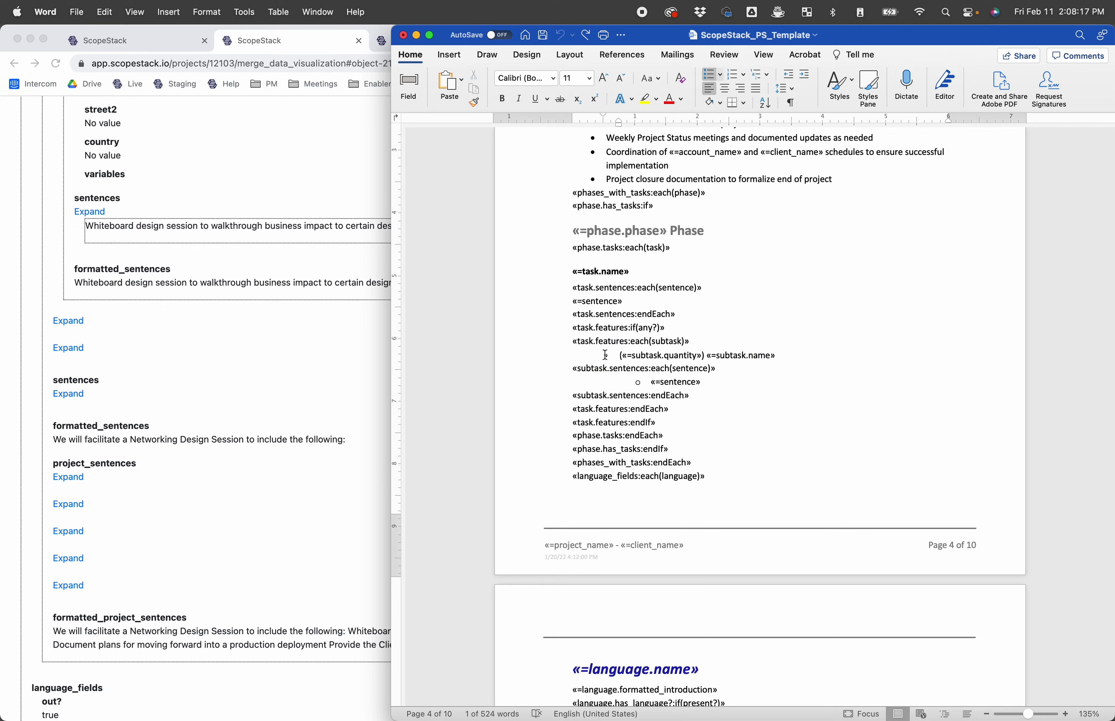
click(605, 355)
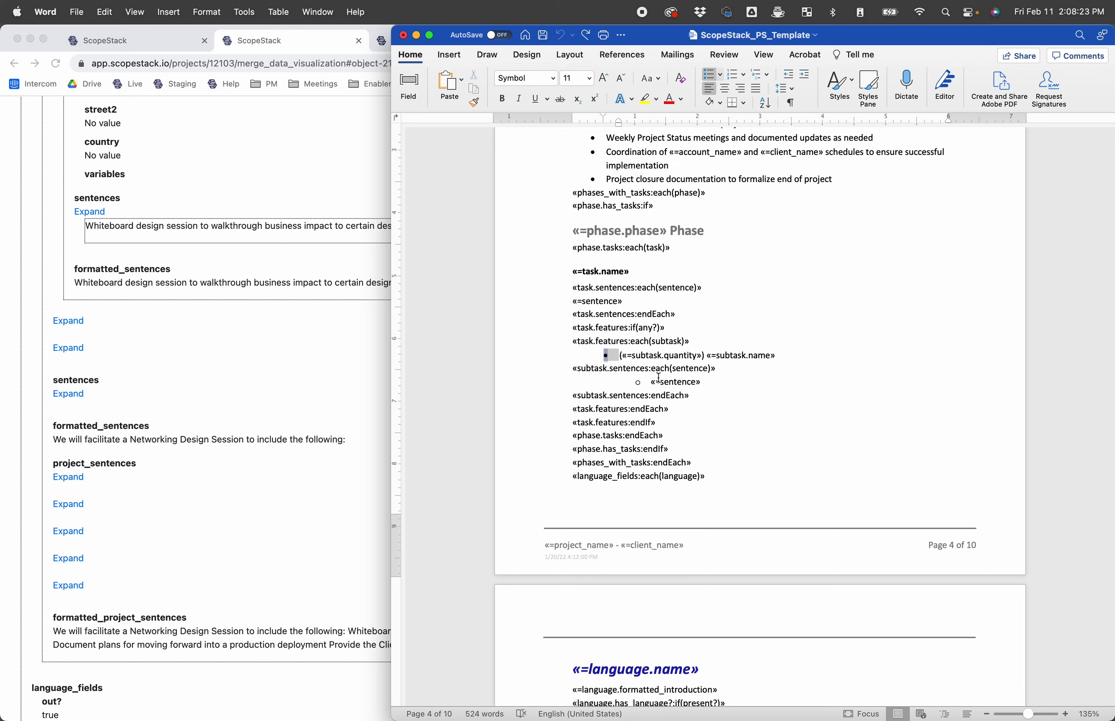
mouse_move(638, 382)
mouse_down()
mouse_move(709, 385)
mouse_move(635, 380)
mouse_up()
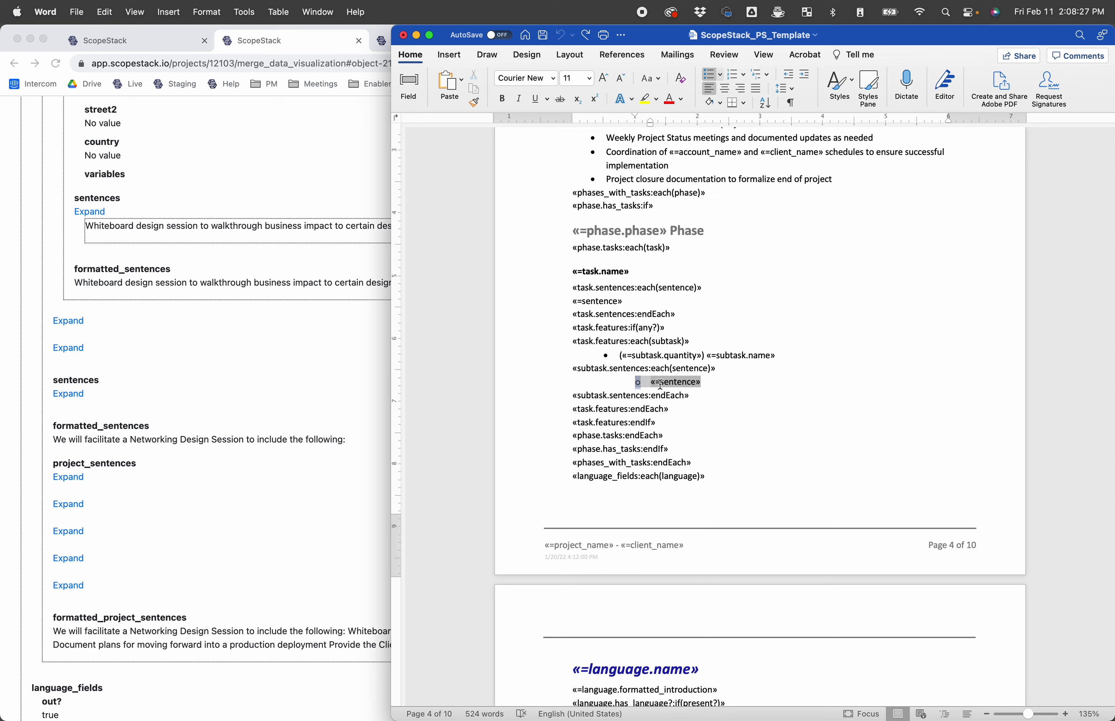
Step: Highlight each closing field in turn, from subtask.sentences:endEach down to phases_with_tasks:endEach
triple_click(642, 396)
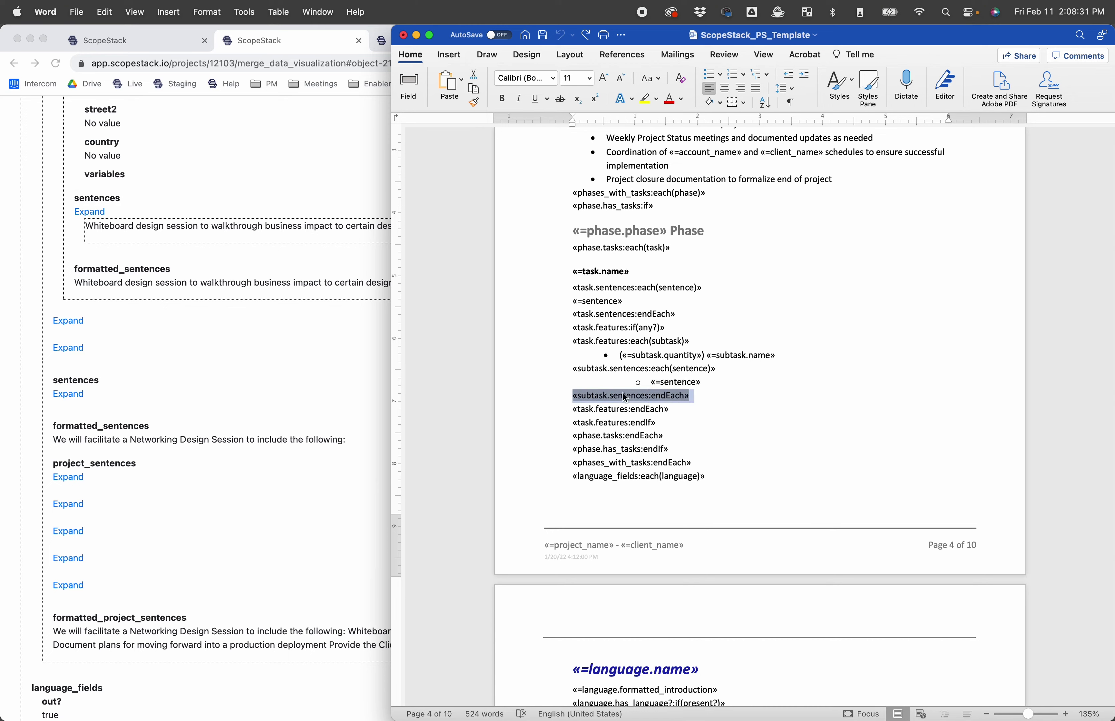
click(528, 410)
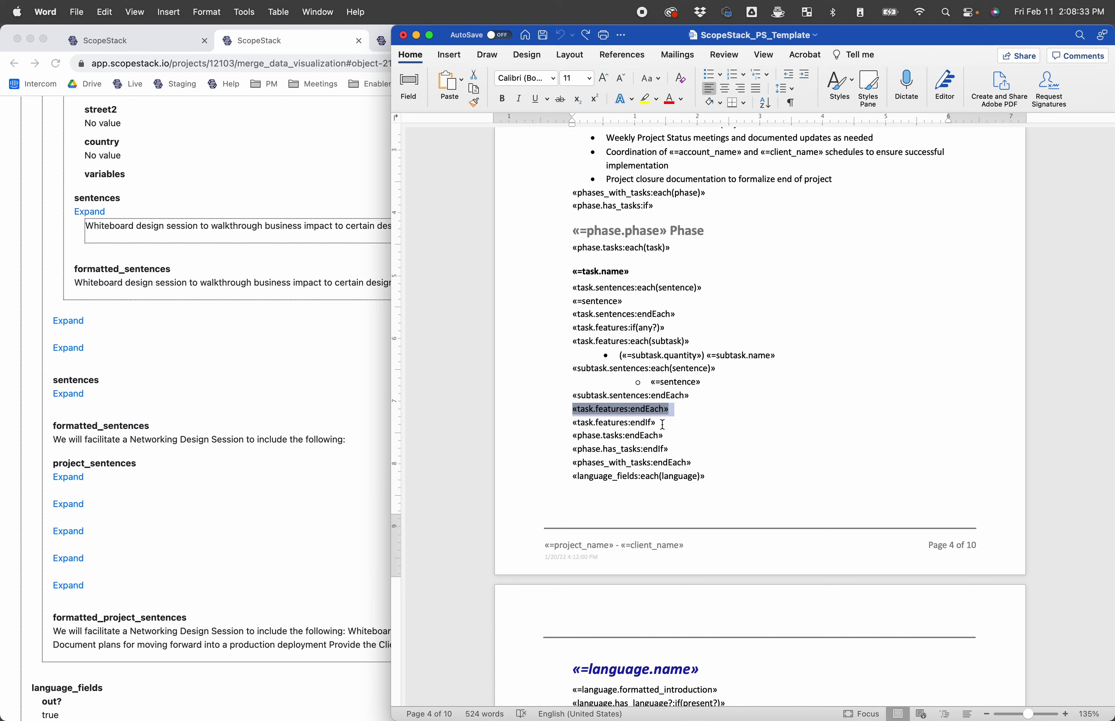
triple_click(592, 422)
triple_click(570, 432)
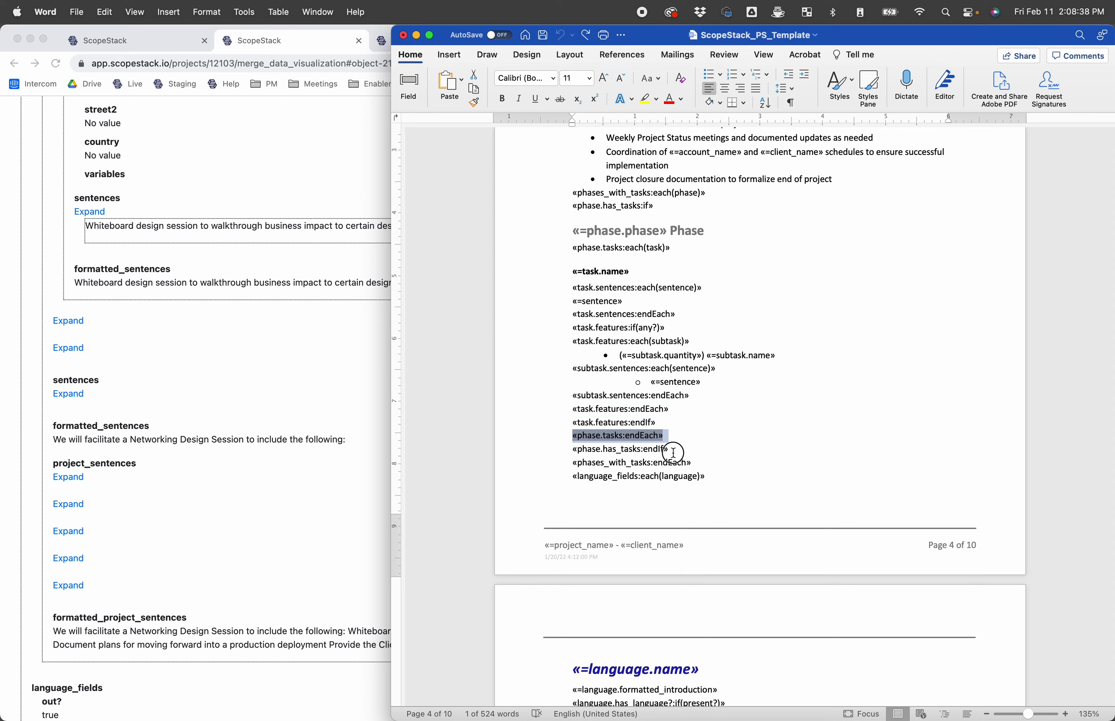
click(532, 450)
click(528, 466)
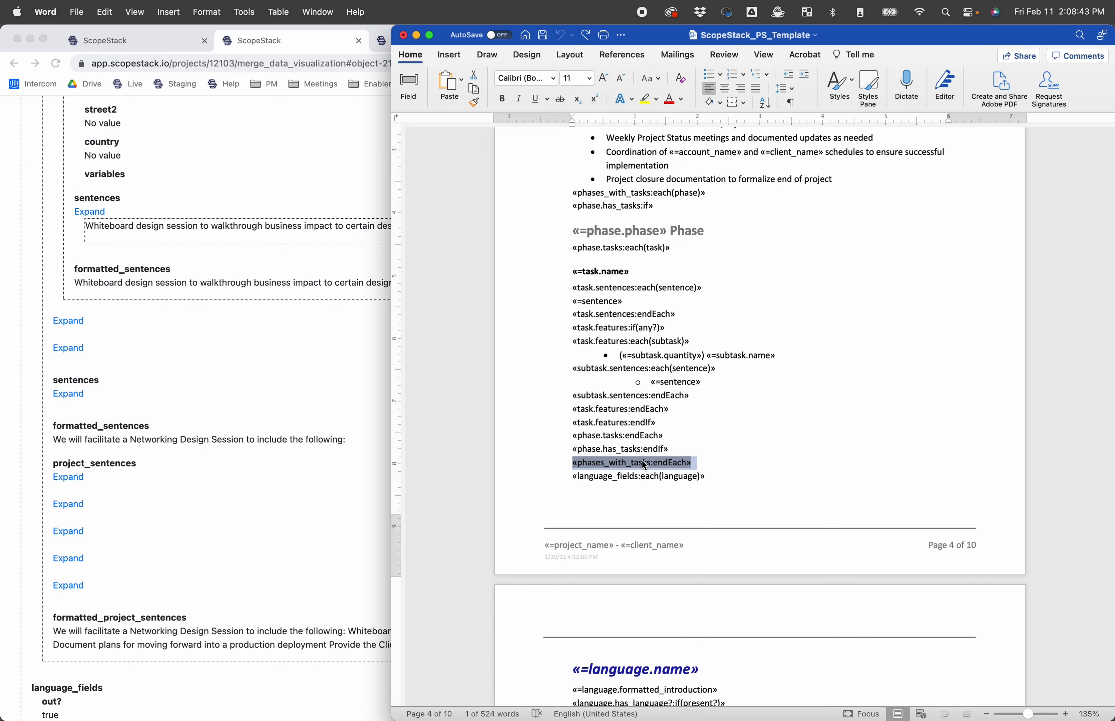
Step: Switch to the ScopeStack merge data in Chrome and collapse the expanded Design entry under phases_with_tasks
scroll(117, 406, down, 15)
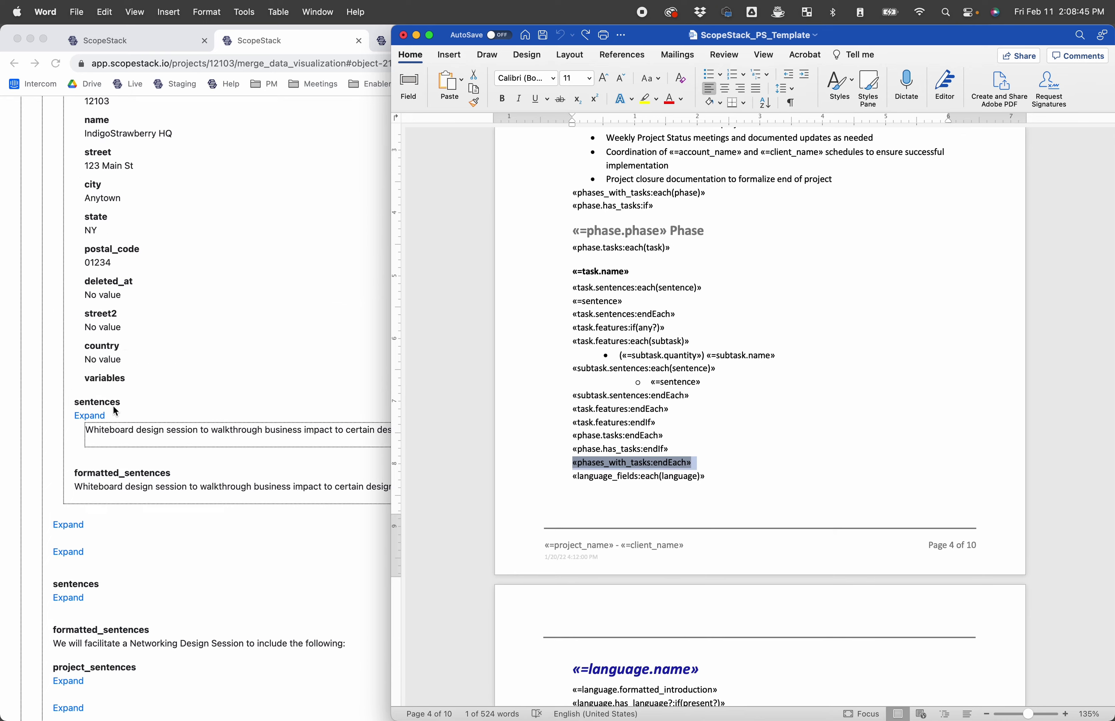
scroll(115, 410, down, 20)
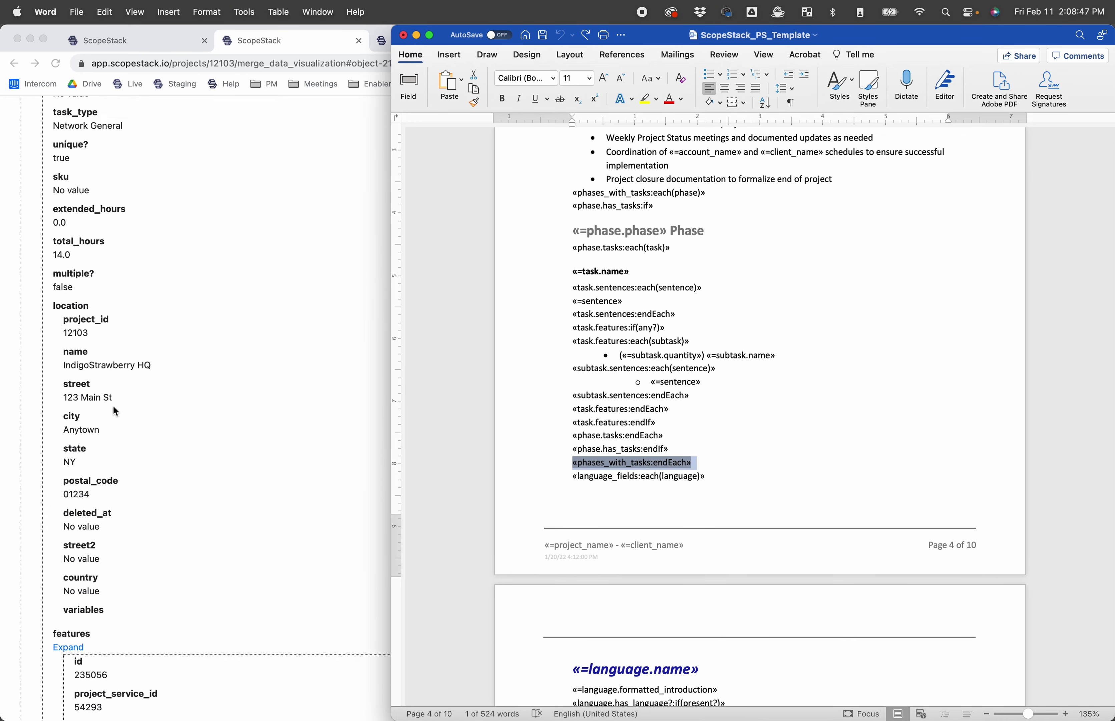
scroll(112, 406, up, 15)
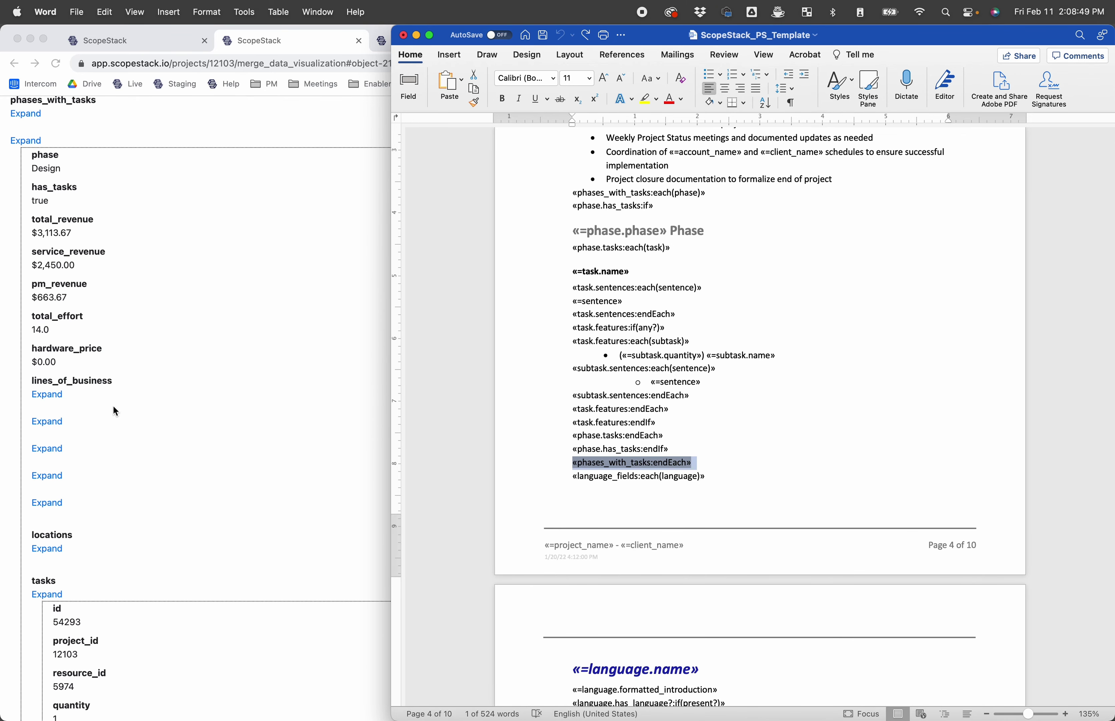
click(27, 162)
click(27, 162)
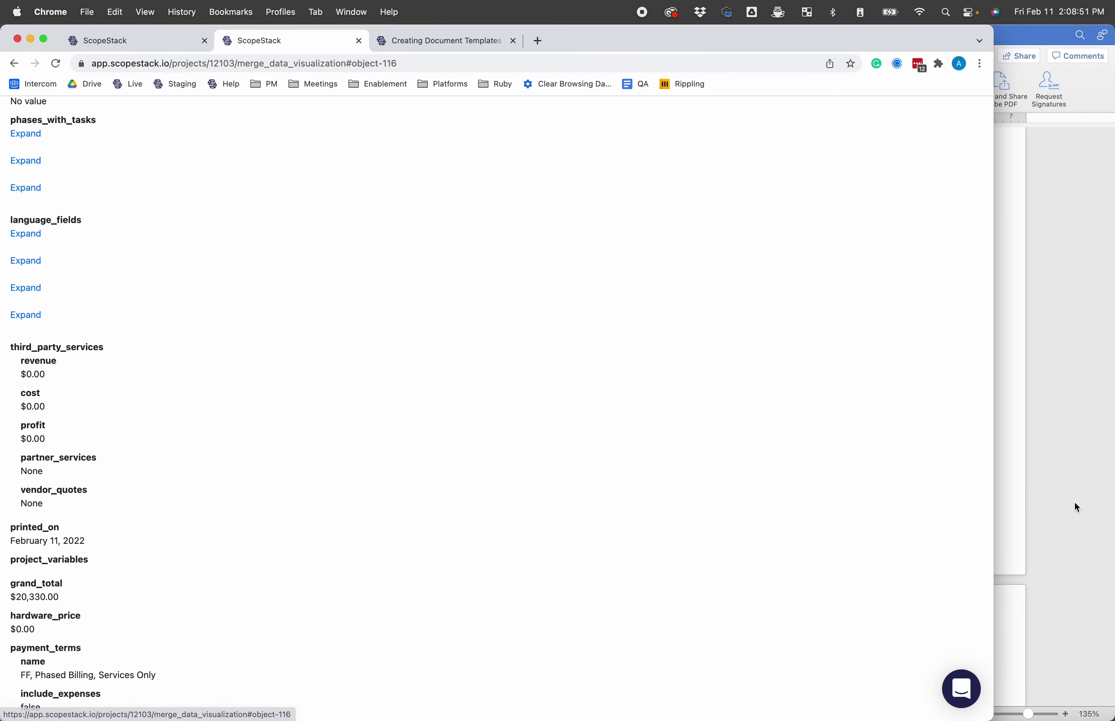
Step: Return to the Word template and highlight the language_fields:each(language) field that opens the language section
click(1075, 501)
scroll(661, 604, down, 2)
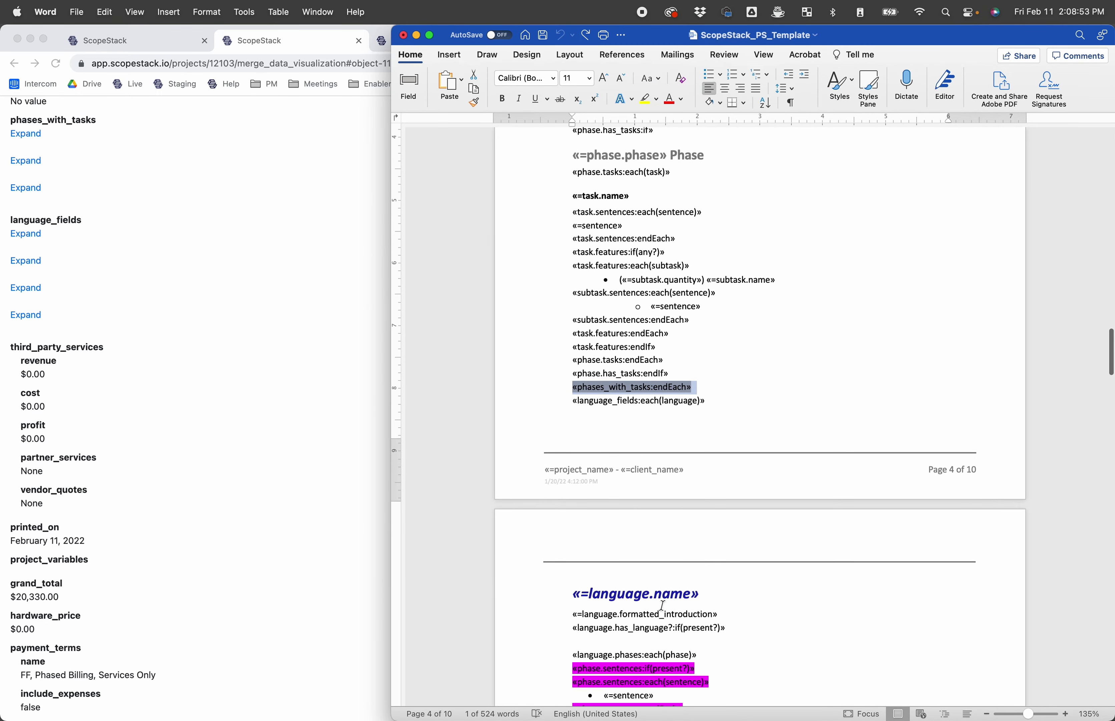
scroll(662, 605, down, 5)
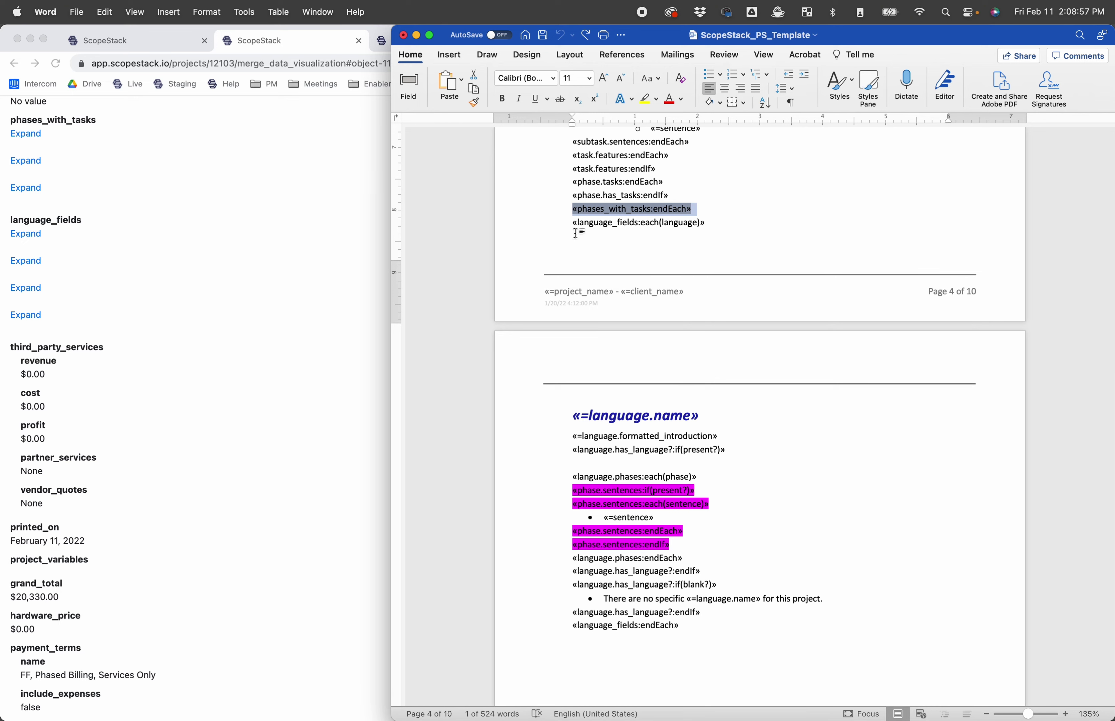
drag(569, 223, 637, 232)
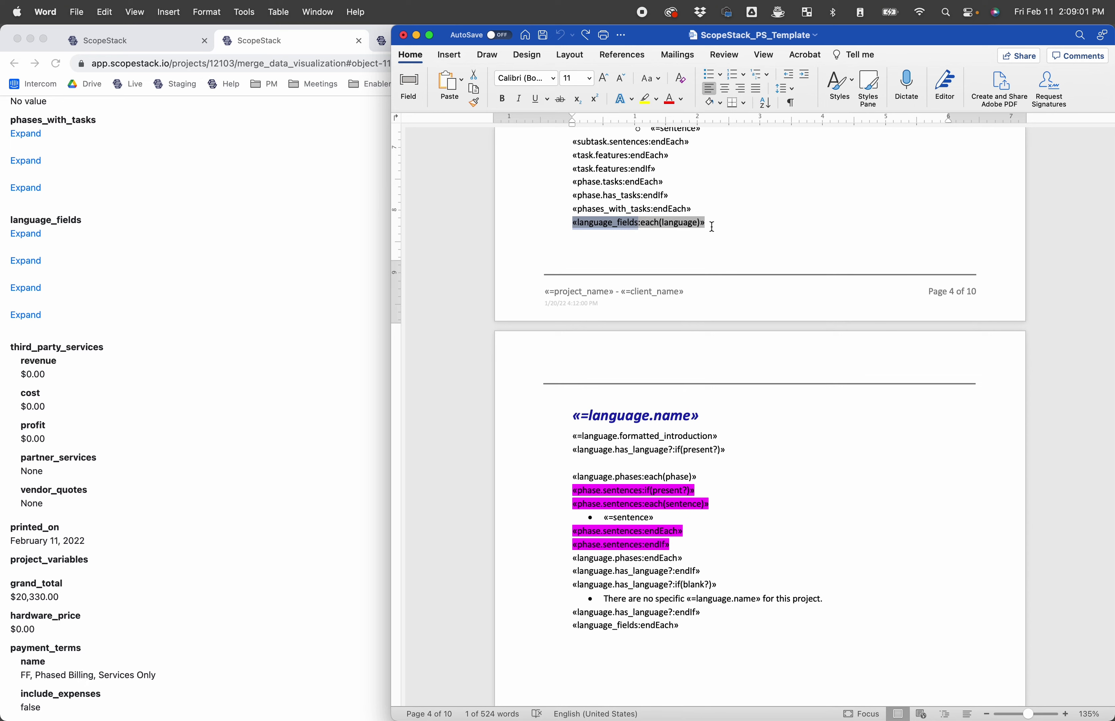
click(649, 221)
click(545, 224)
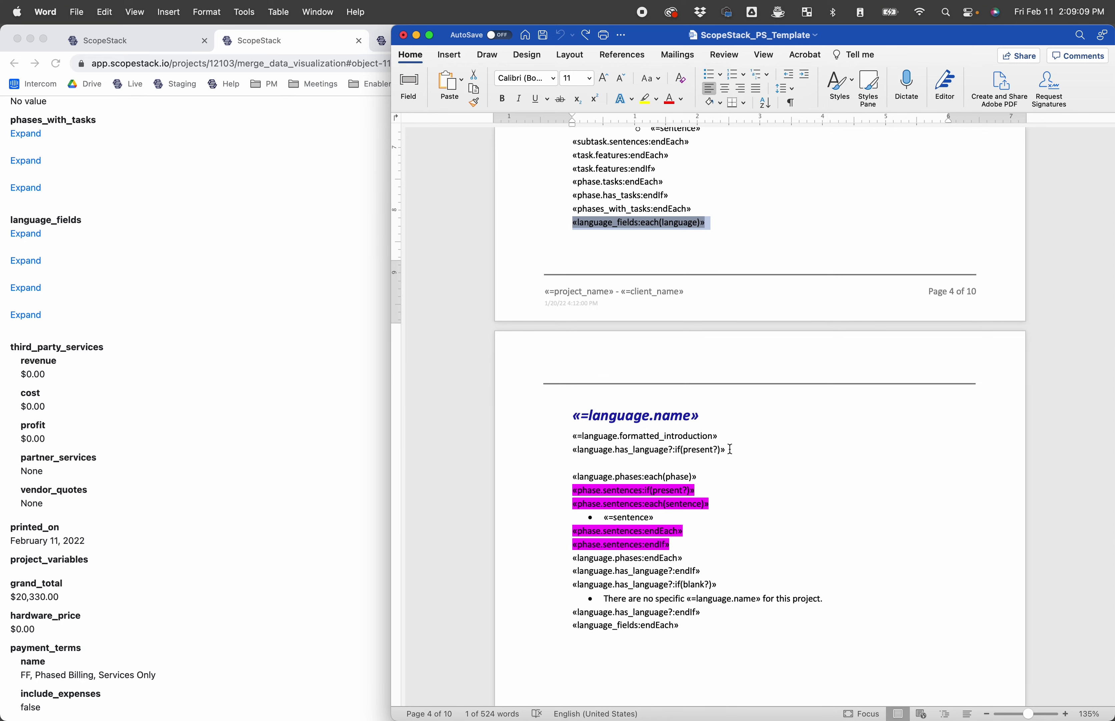
Step: Review the phases_with_tasks and language_fields entries in the Chrome merge data, and return to the Word template
click(60, 135)
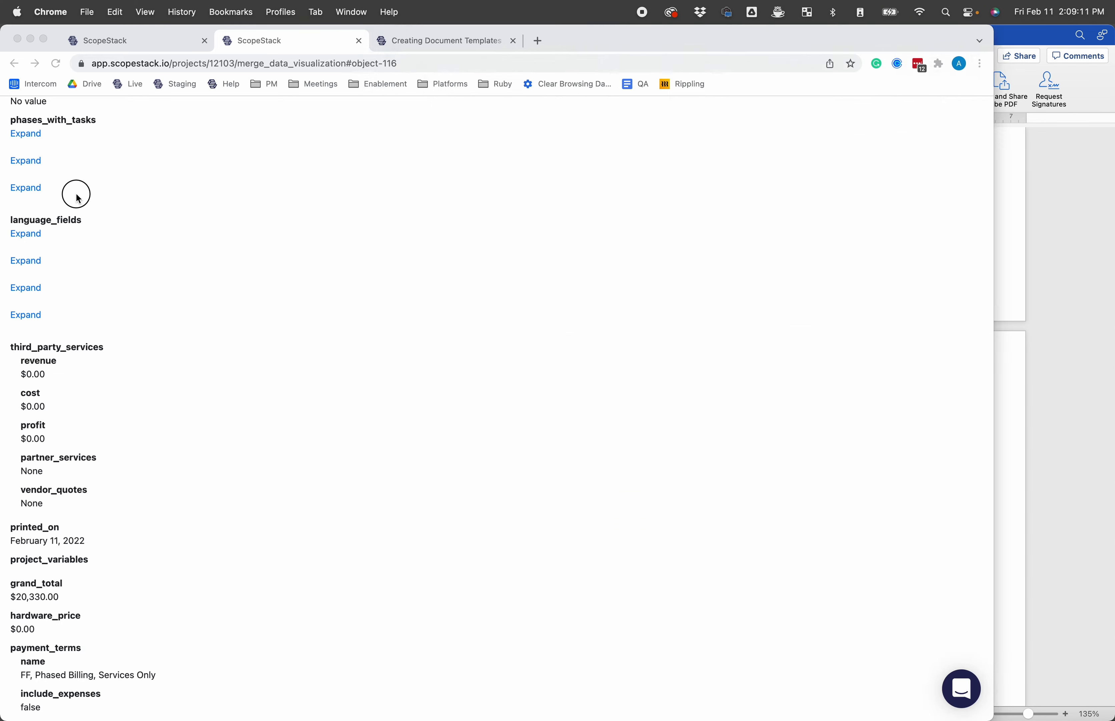
scroll(60, 136, up, 4)
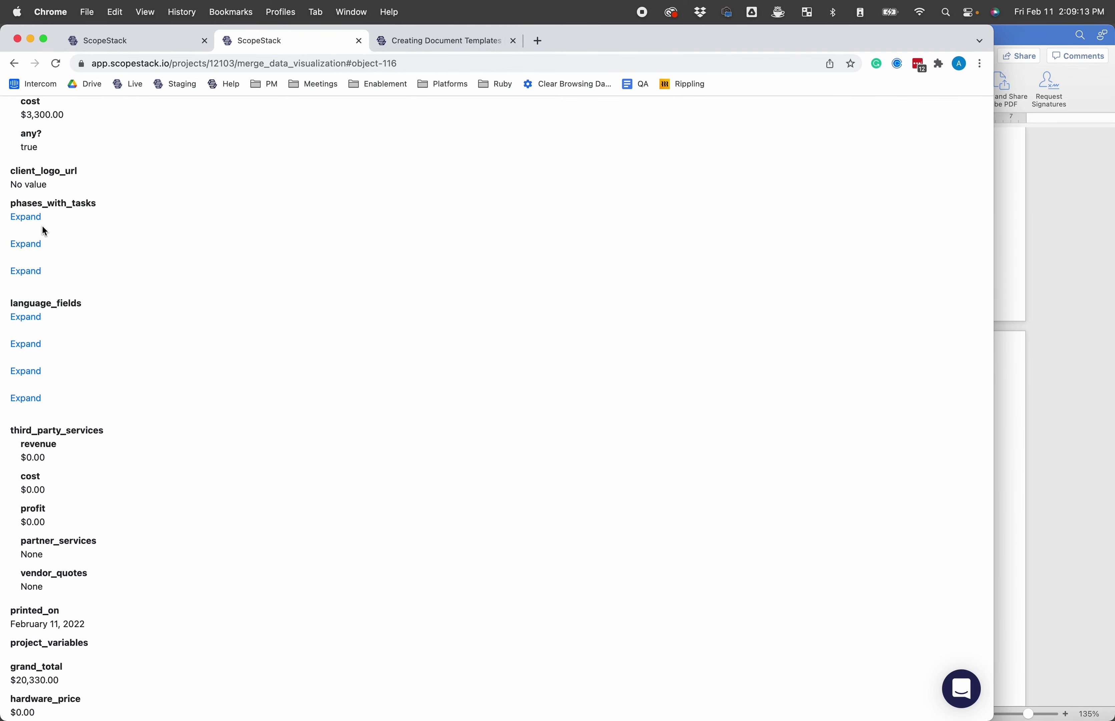
click(1055, 320)
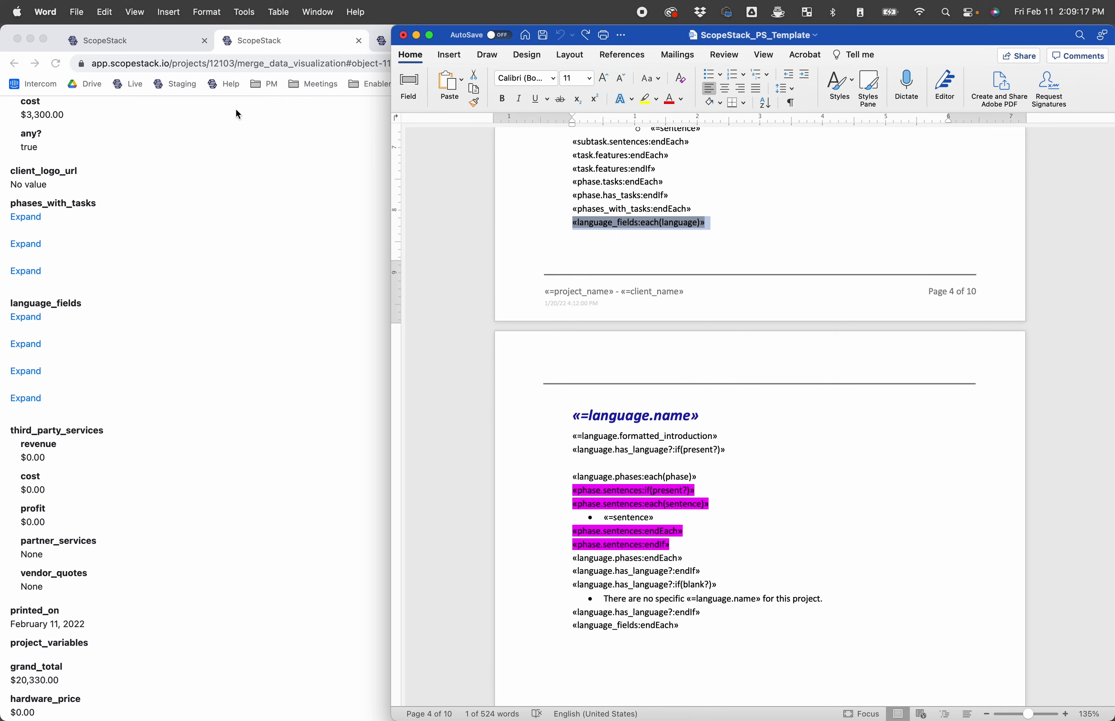
Step: Switch to the ScopeStack project in Chrome and open the Language Fields list in the account settings
click(152, 45)
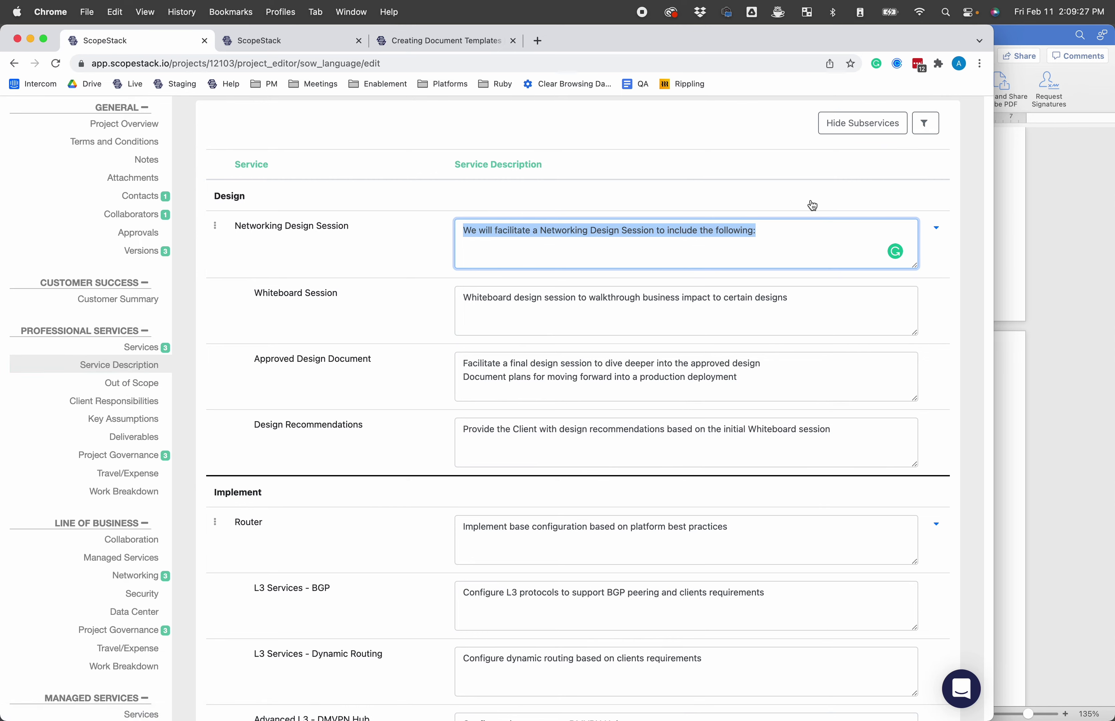
scroll(812, 205, up, 3)
click(890, 112)
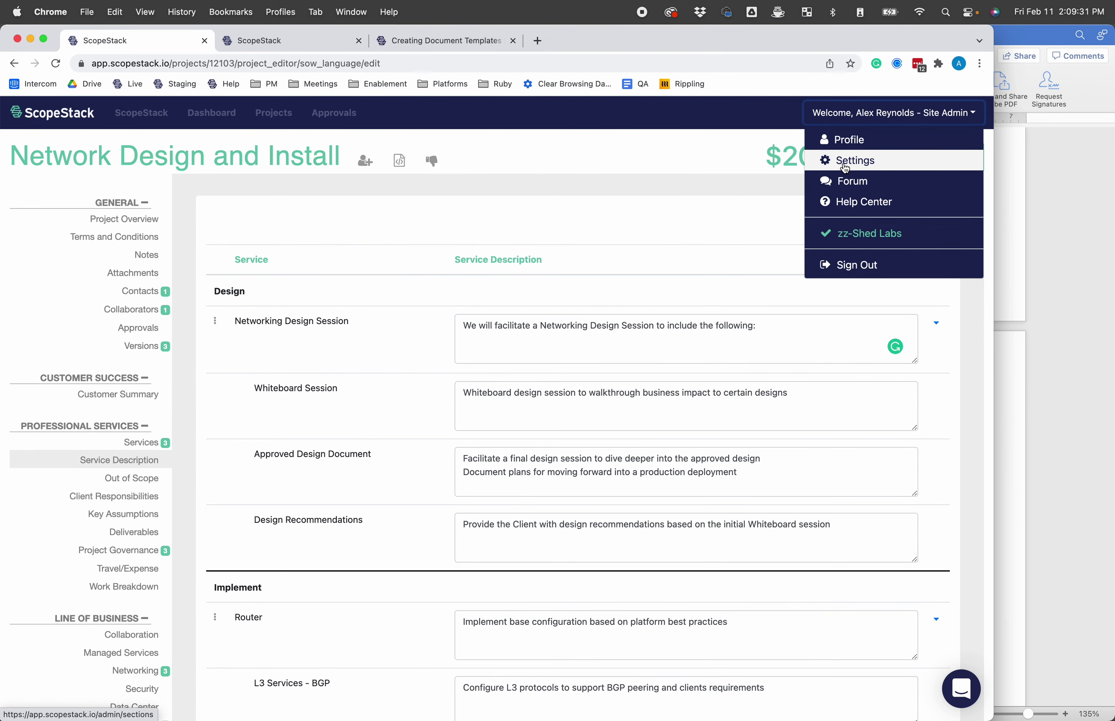
click(845, 161)
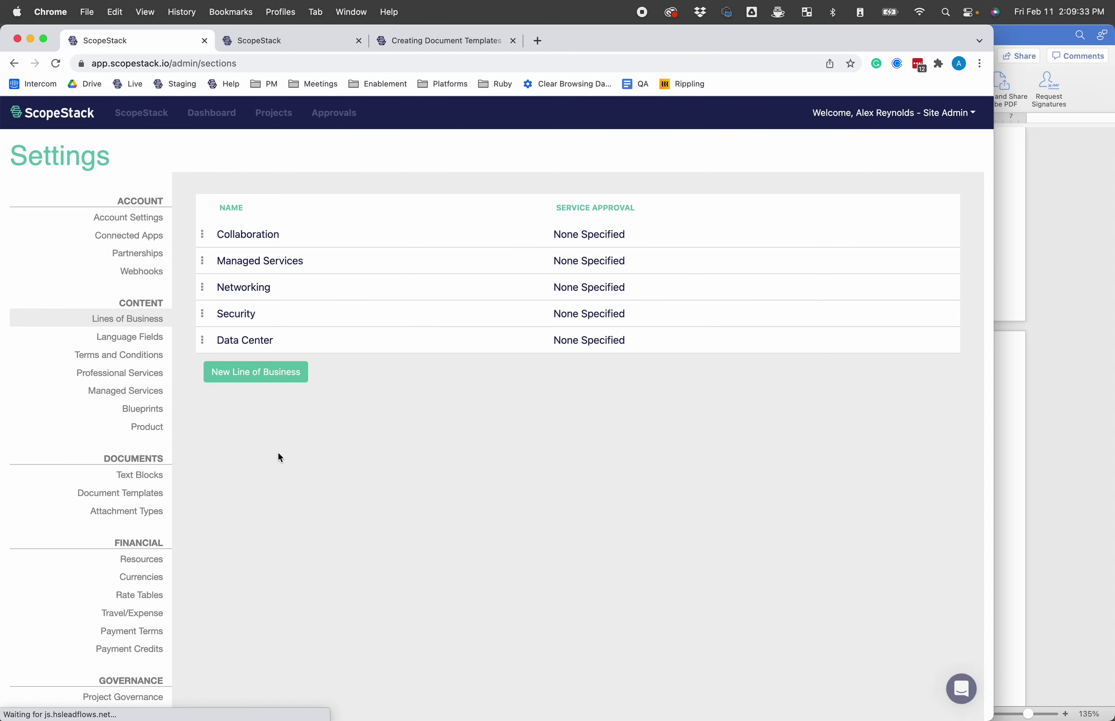
click(143, 344)
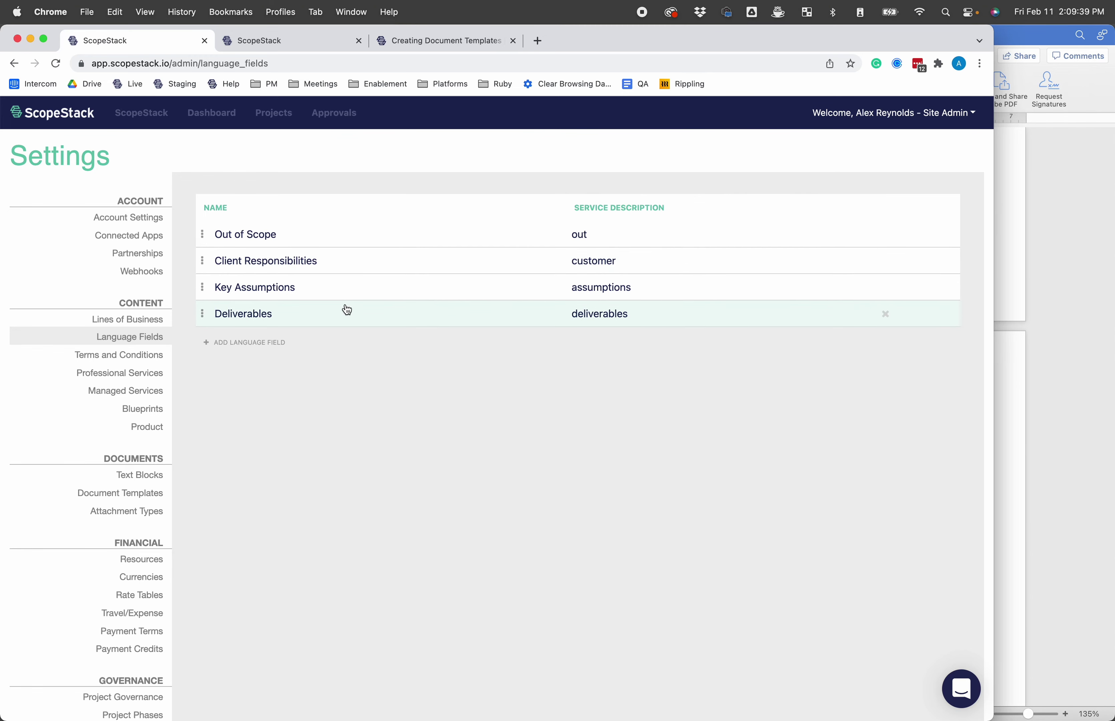
Step: Open the Deliverables language field to examine its name and service description, and return to the Word template
click(329, 315)
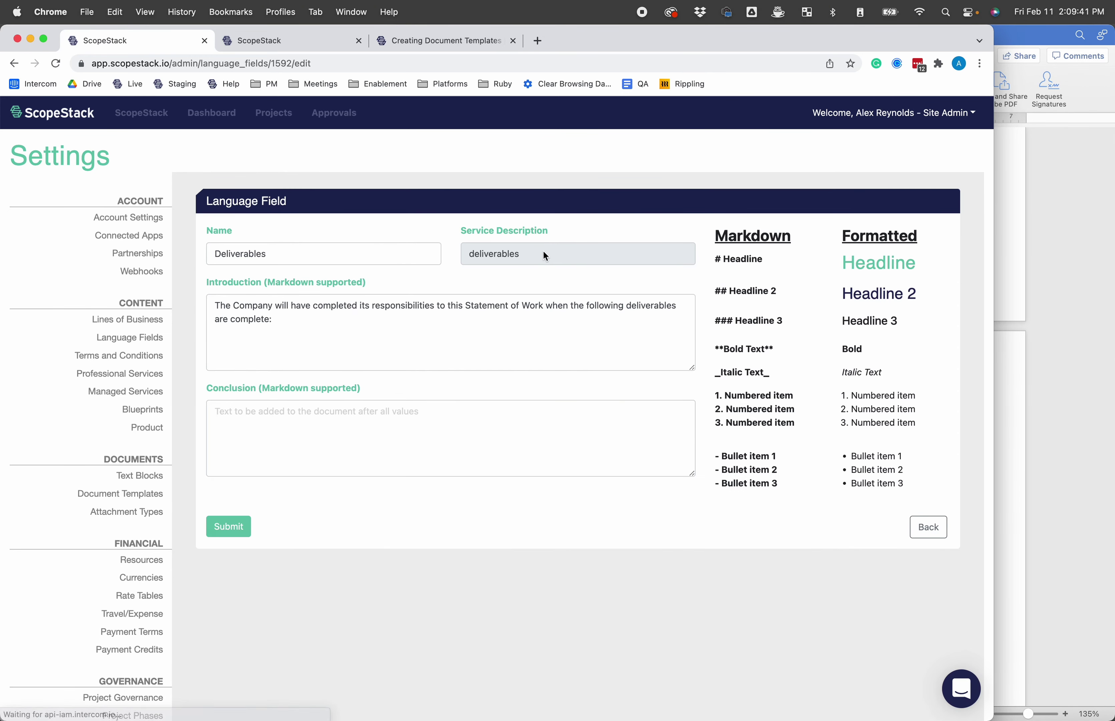
drag(544, 253, 445, 247)
mouse_move(536, 238)
mouse_down()
mouse_move(480, 219)
mouse_move(540, 241)
mouse_up()
click(540, 241)
click(1066, 283)
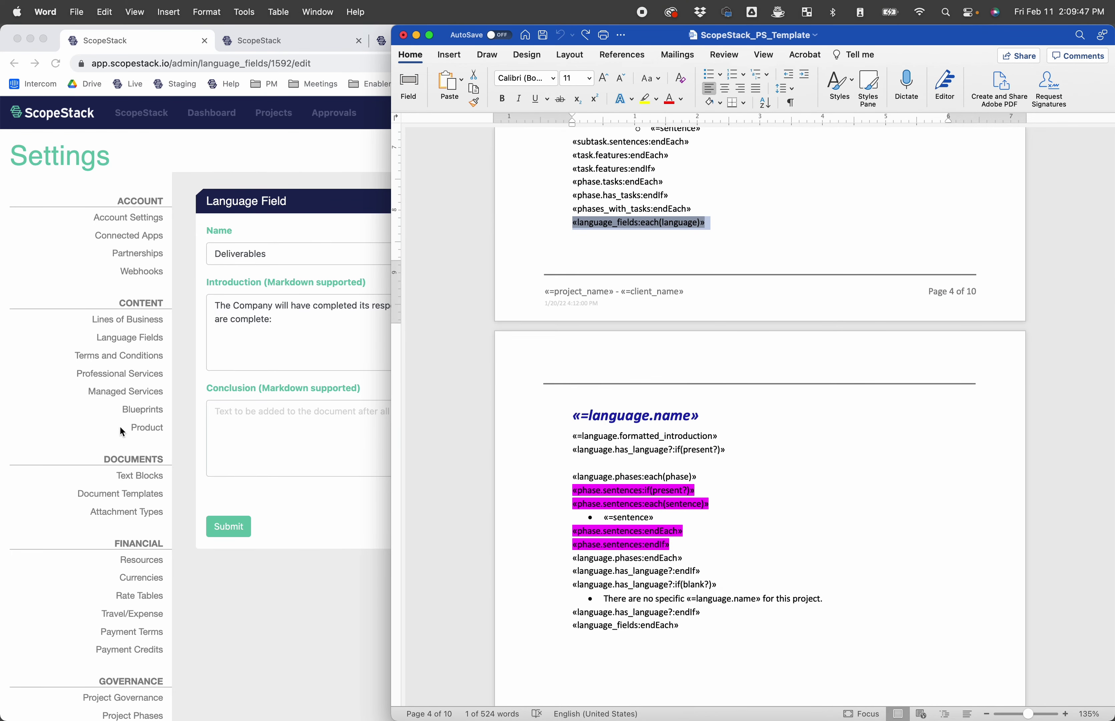
Step: Highlight the =phase.phase Phase heading and the =language.name heading in the template to compare them
click(229, 570)
click(1054, 408)
scroll(658, 288, up, 10)
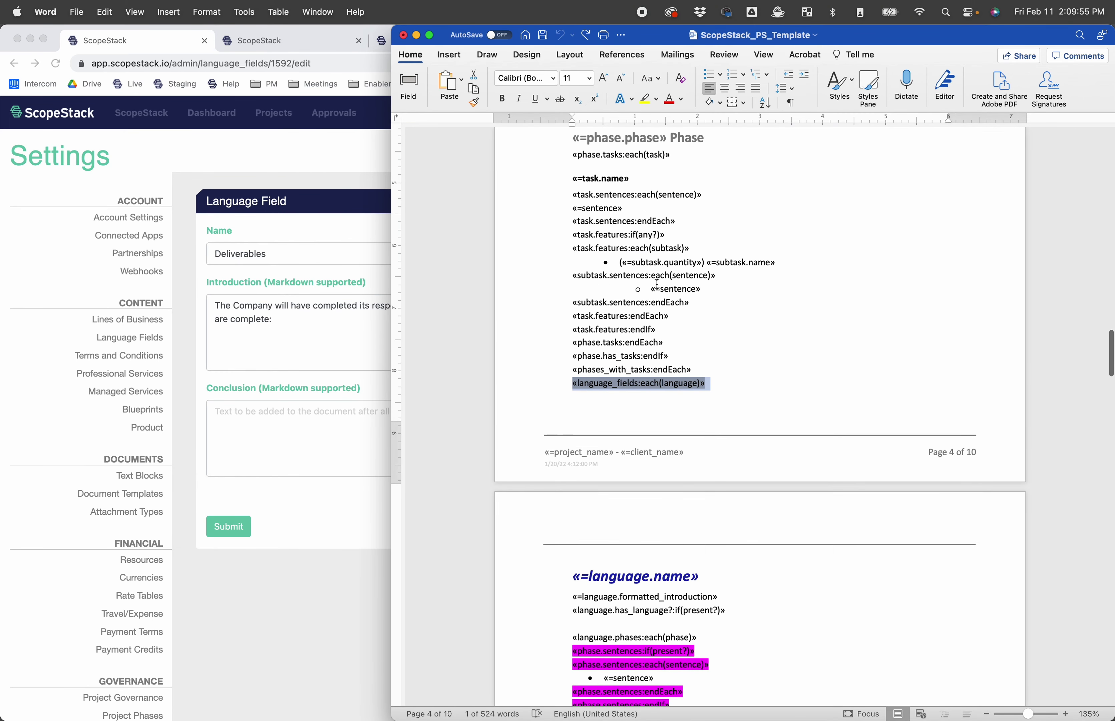
drag(728, 277, 576, 285)
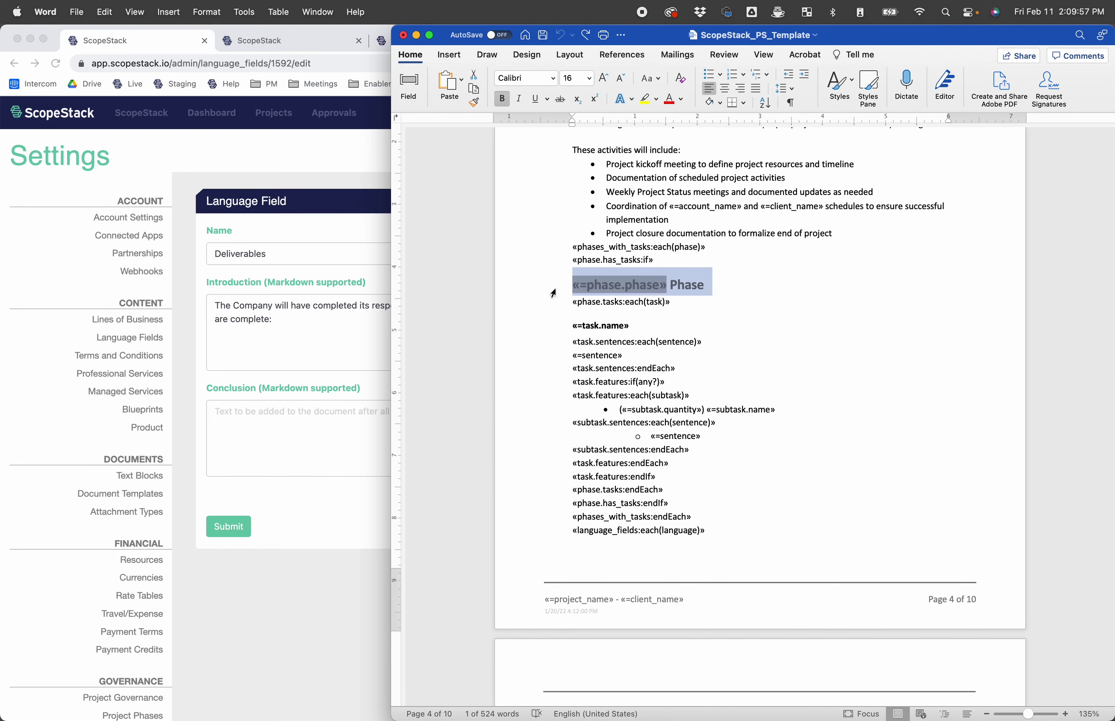
click(766, 302)
triple_click(644, 280)
scroll(680, 287, down, 9)
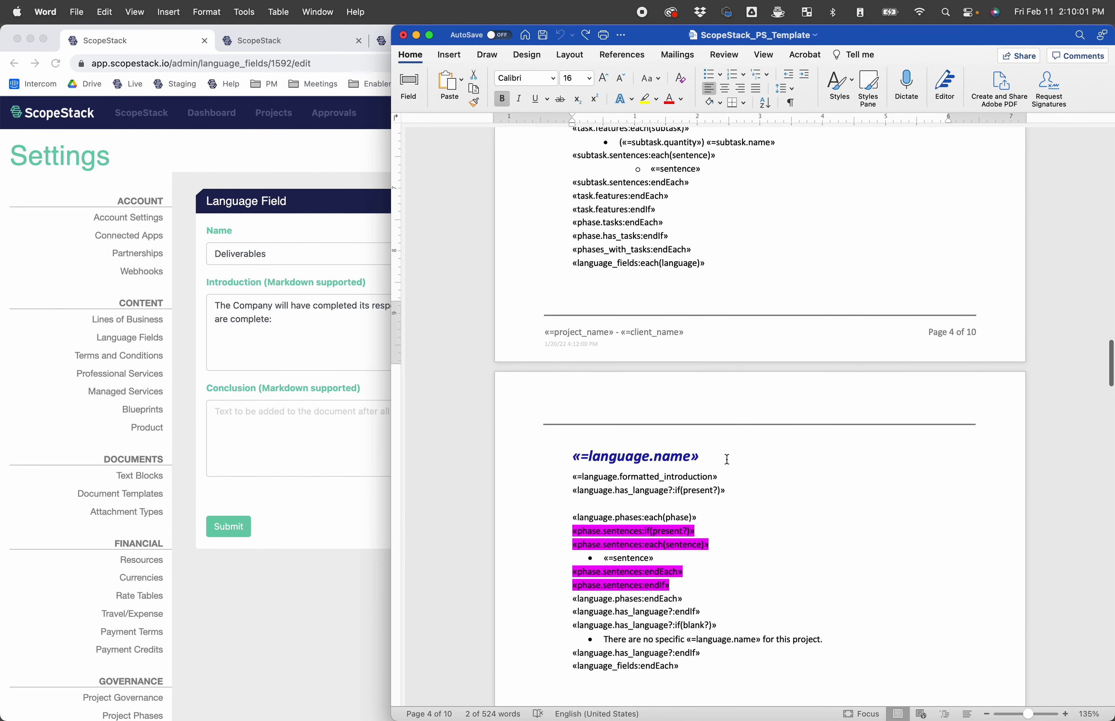
drag(728, 456, 510, 451)
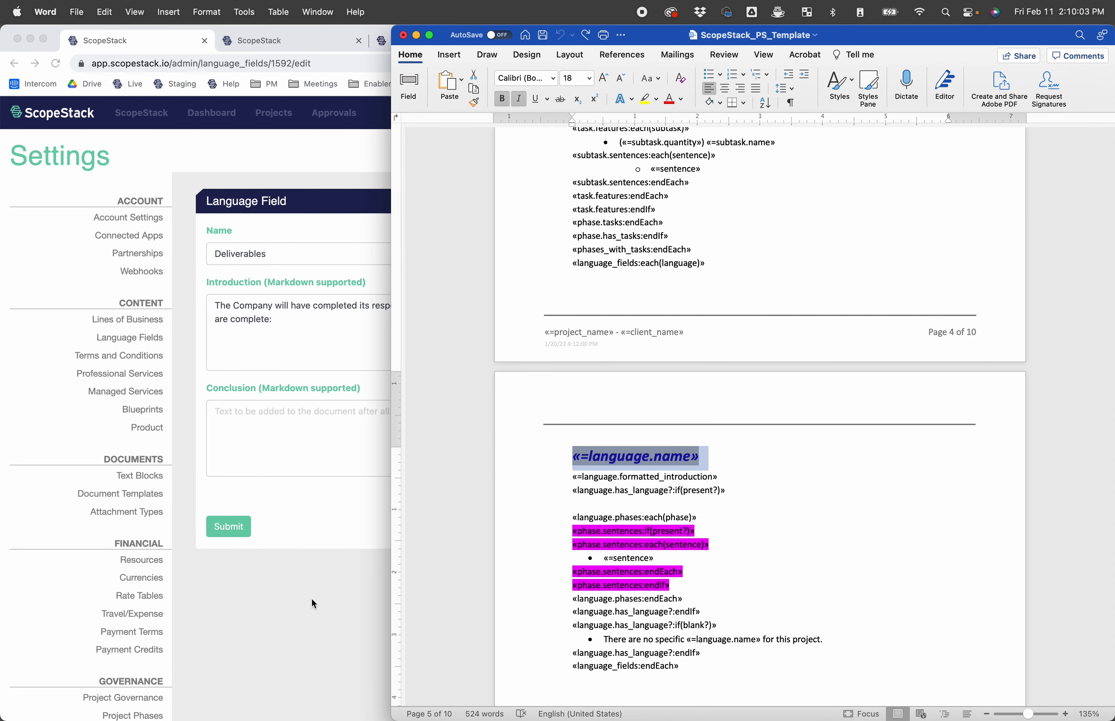
Step: Expand the Out of Scope entry under language_fields in the Chrome merge data and compare it with the Word template
click(296, 600)
click(251, 42)
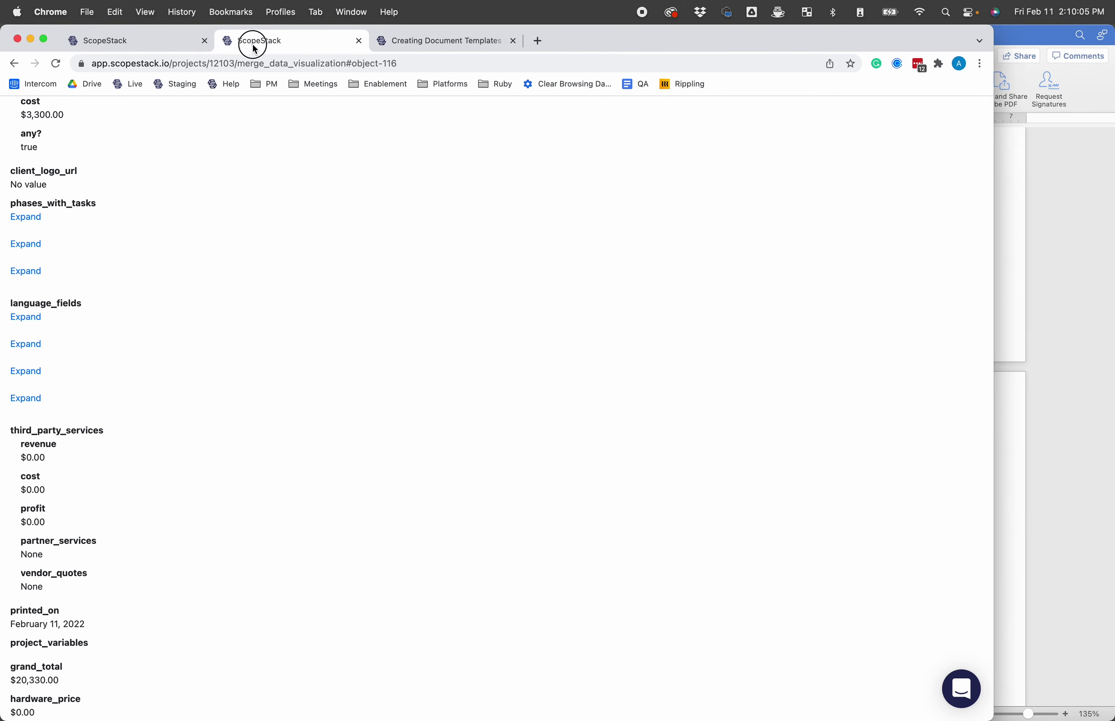
click(30, 317)
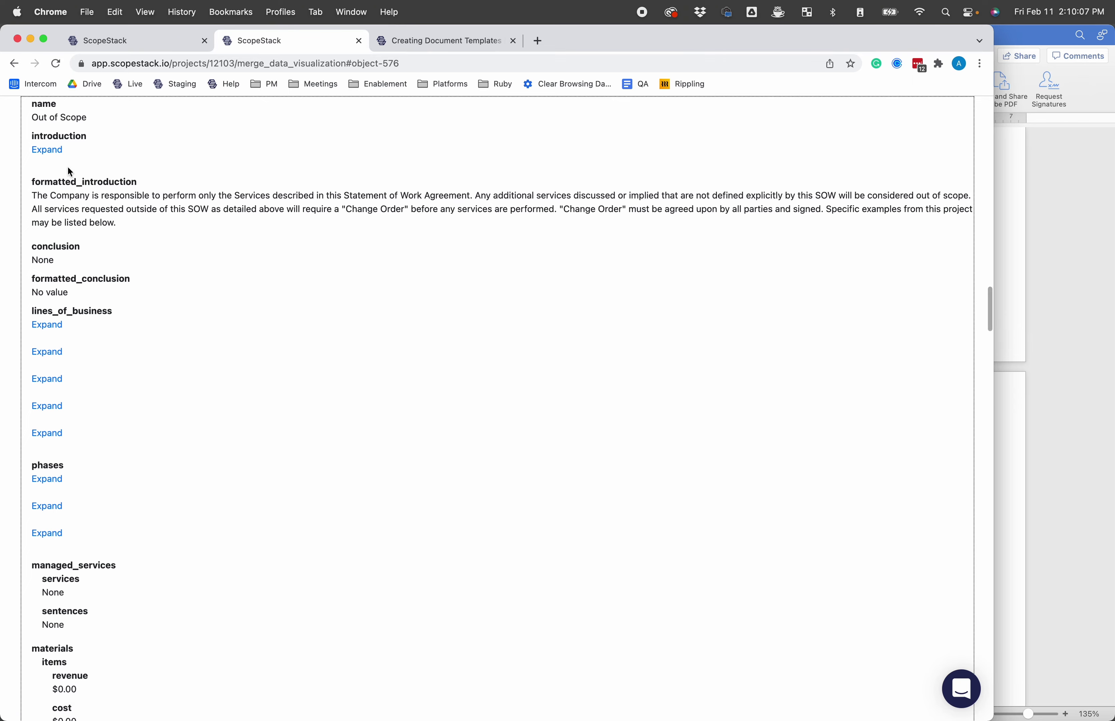
scroll(68, 167, up, 2)
click(1039, 398)
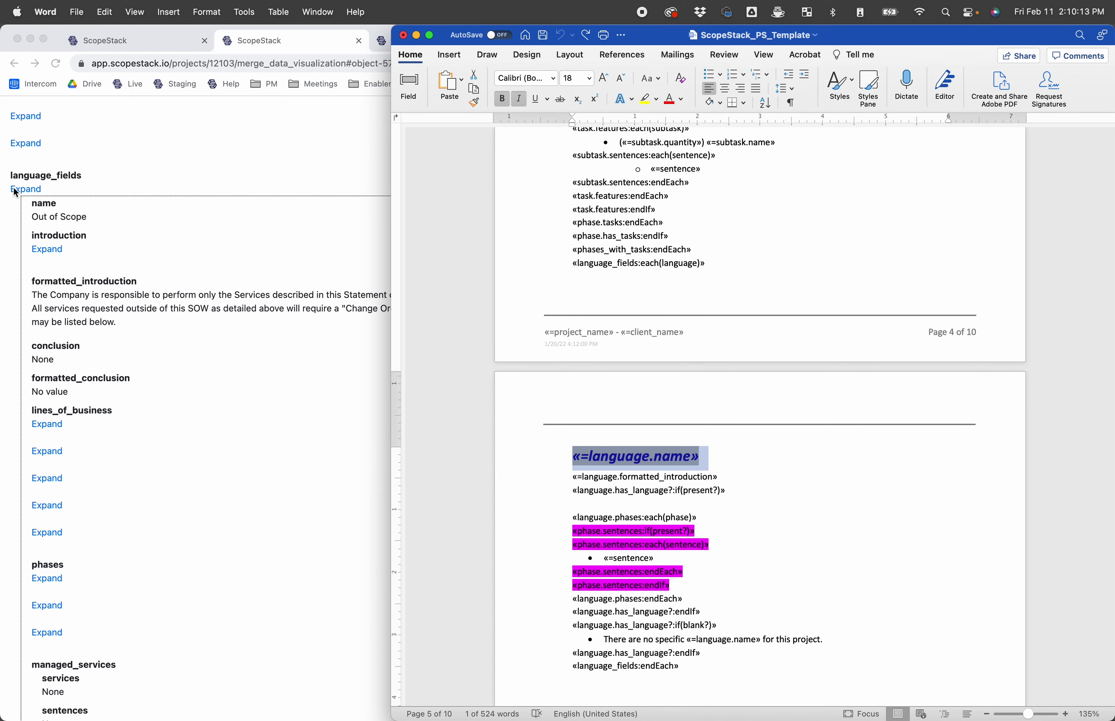
Step: Expand the Client Responsibilities and Key Assumptions entries under language_fields in the Chrome merge data, collapsing each preceding entry
click(31, 211)
click(18, 188)
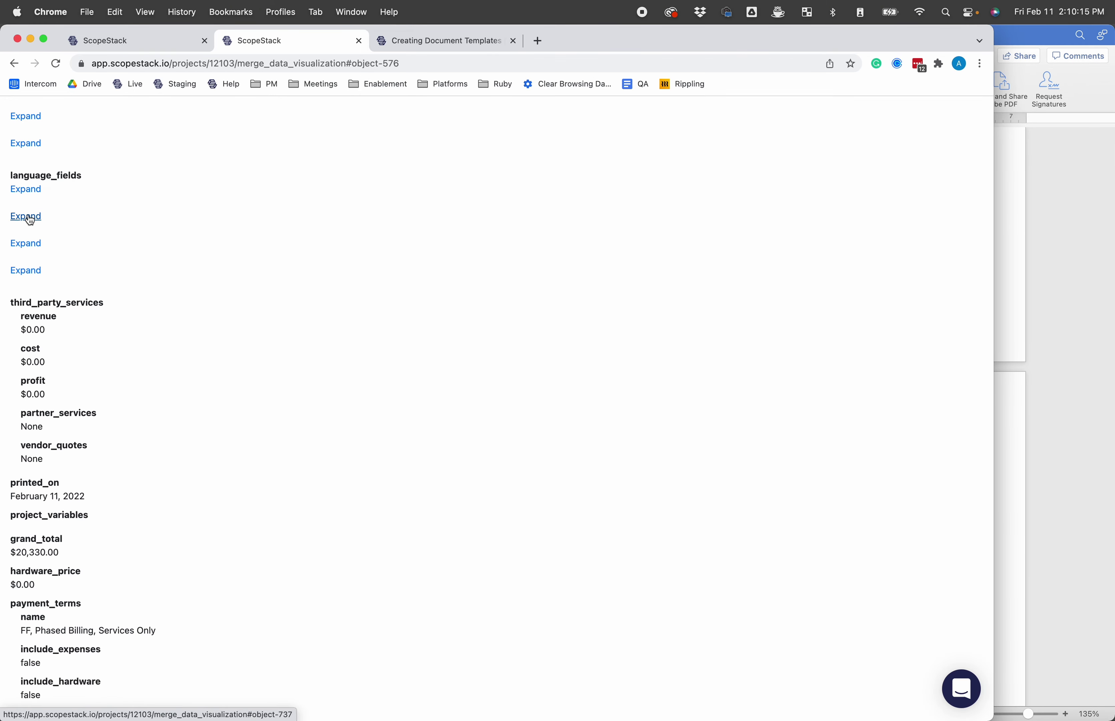
click(30, 216)
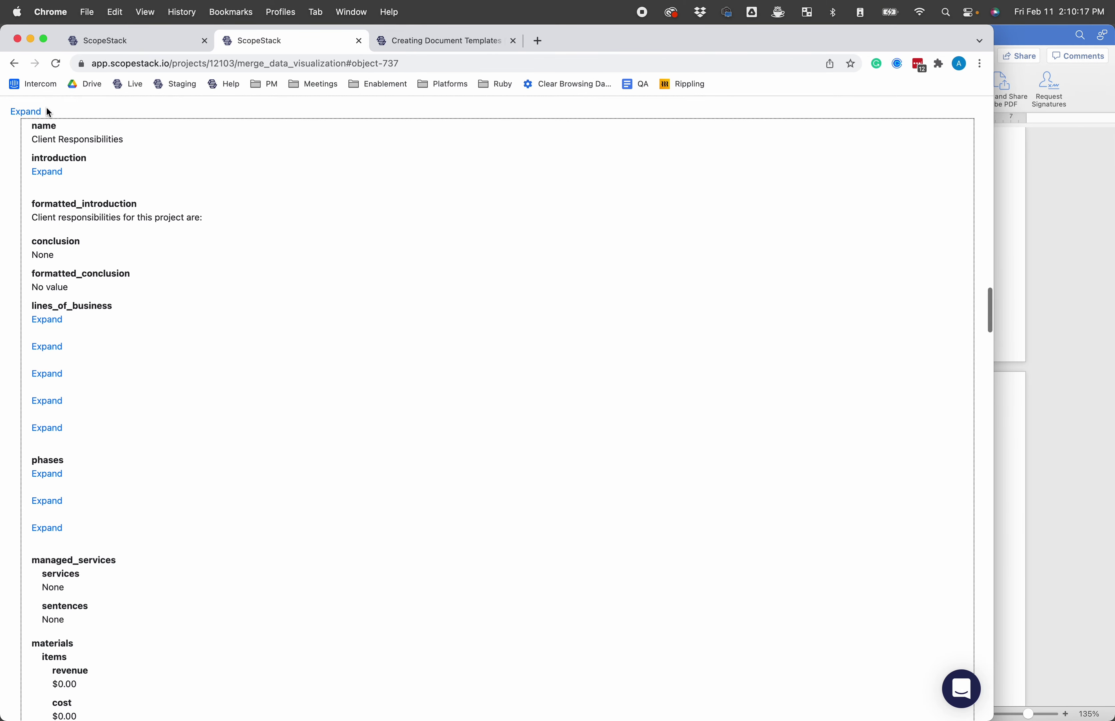
click(40, 110)
click(31, 140)
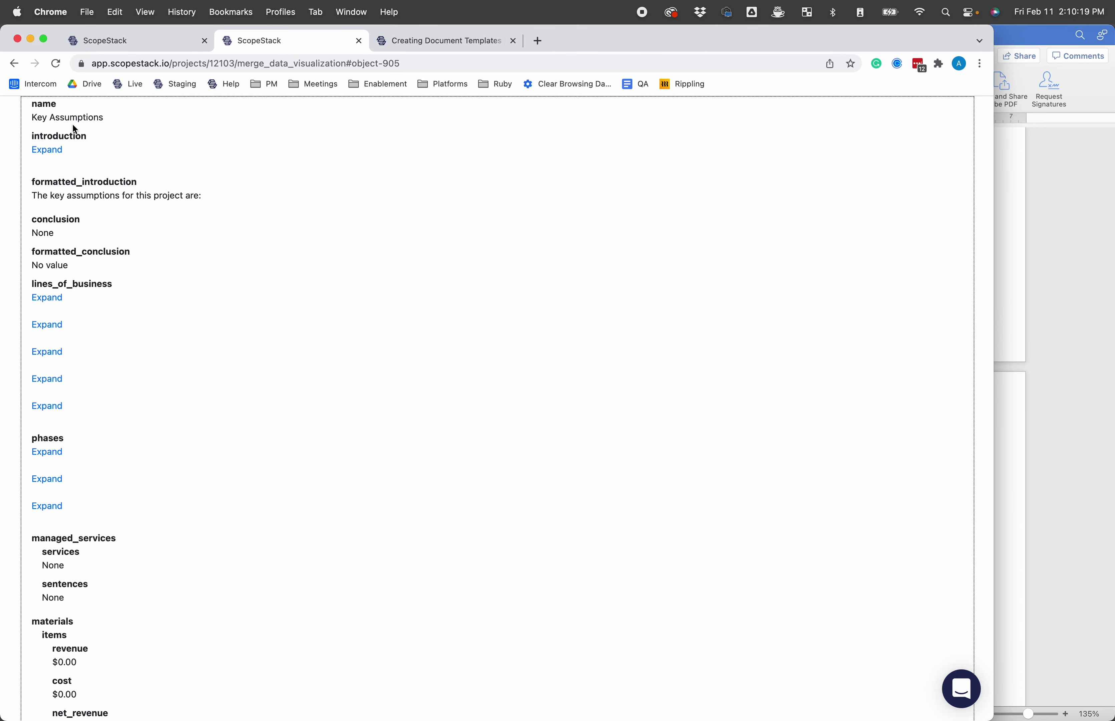
Step: Collapse the Key Assumptions entry under language_fields and expand the Deliverables entry
scroll(75, 126, up, 1)
click(25, 114)
click(33, 139)
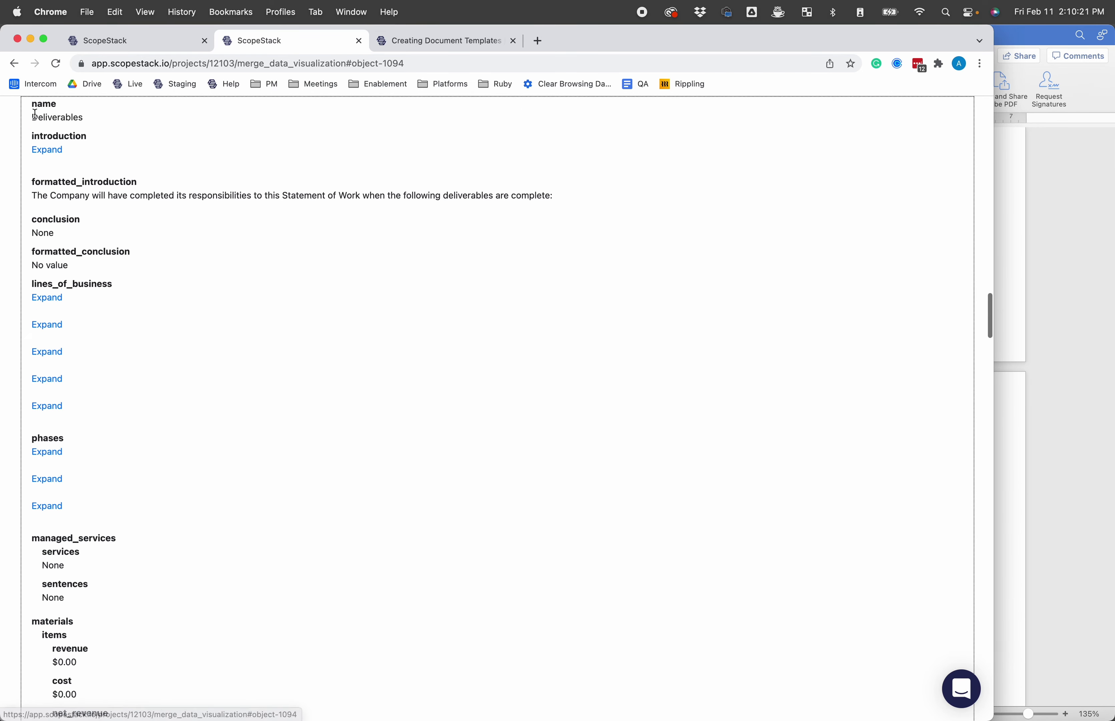
Step: Switch to the Word template and highlight the language_fields:each(language), phases_with_tasks:endEach and =language.name fields to trace where the language loop starts
click(1008, 302)
scroll(607, 499, down, 1)
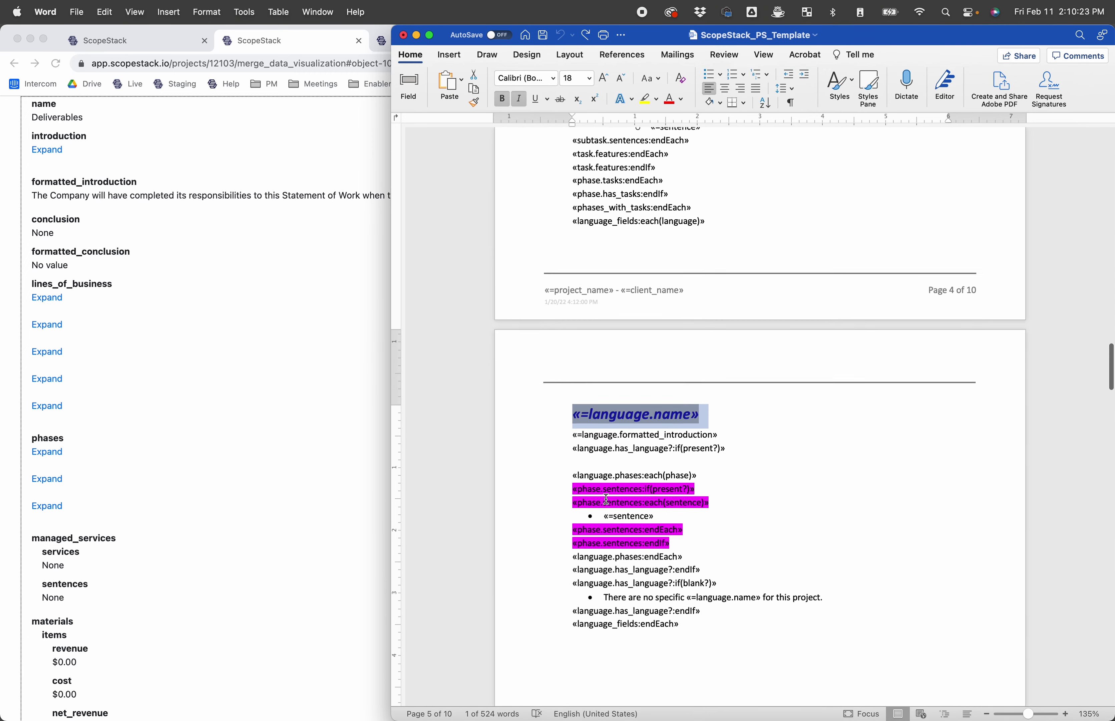
drag(576, 256, 714, 255)
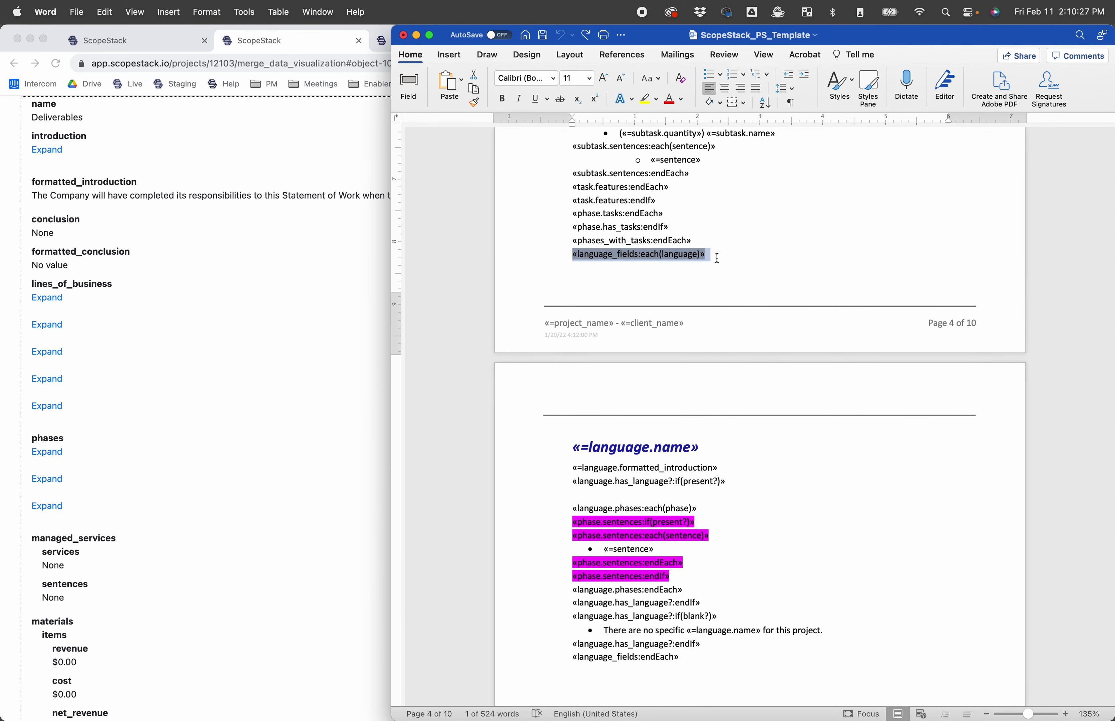
click(780, 265)
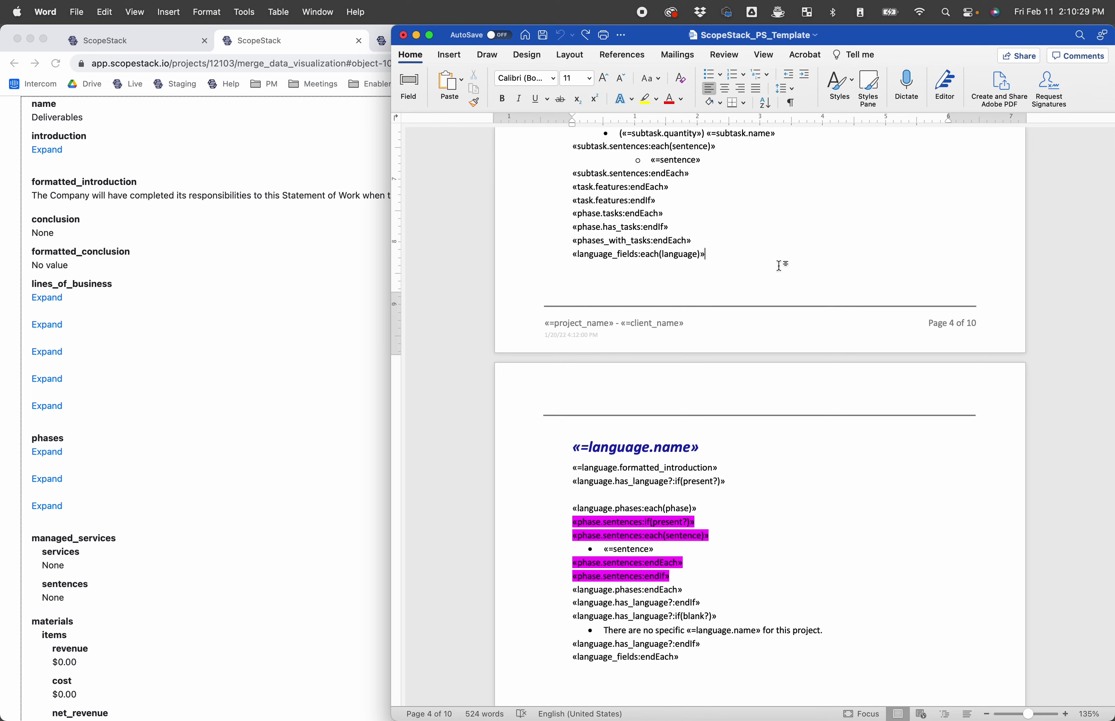
click(514, 450)
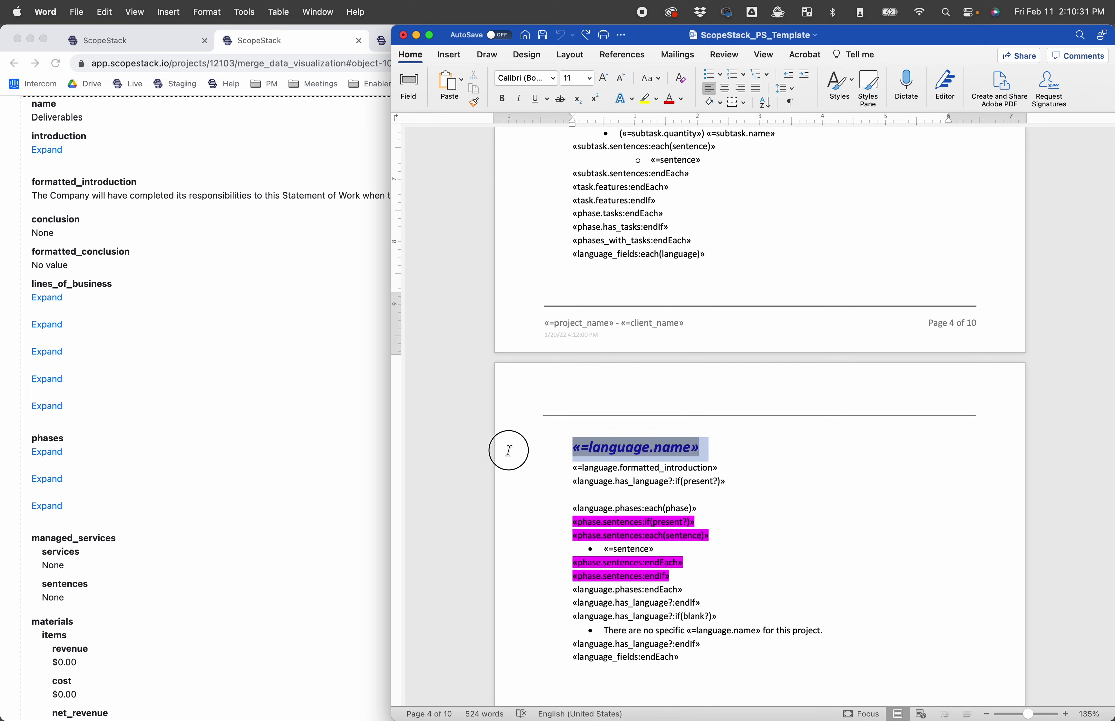
drag(571, 251, 700, 253)
click(730, 256)
click(527, 258)
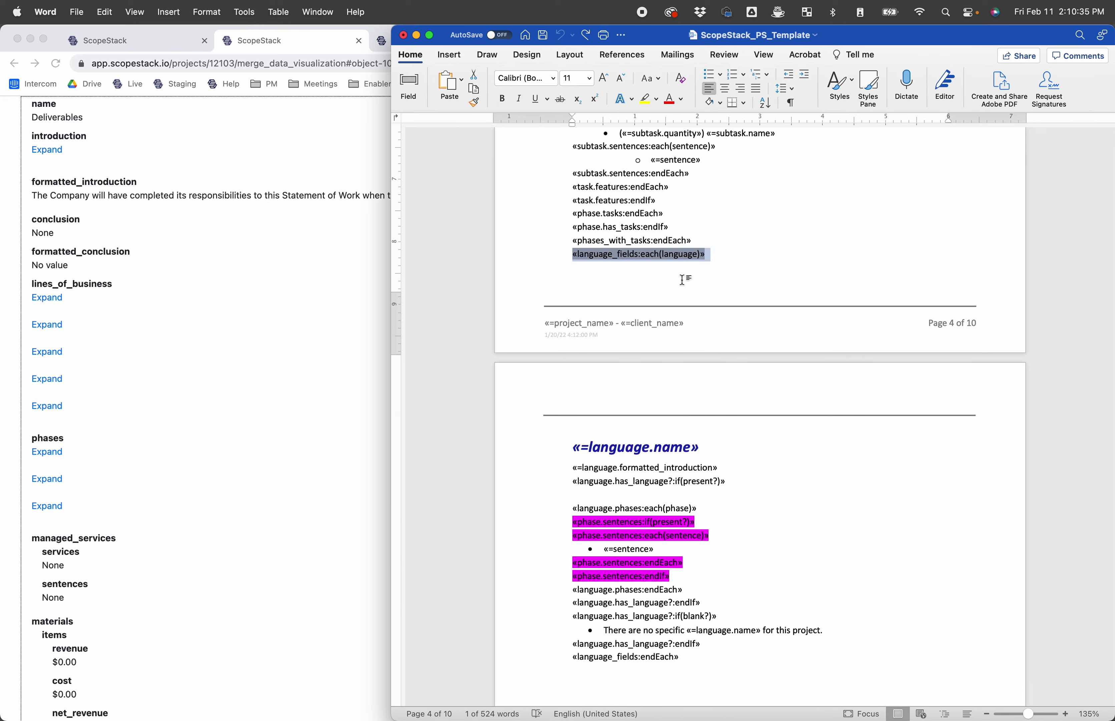
drag(694, 240, 530, 253)
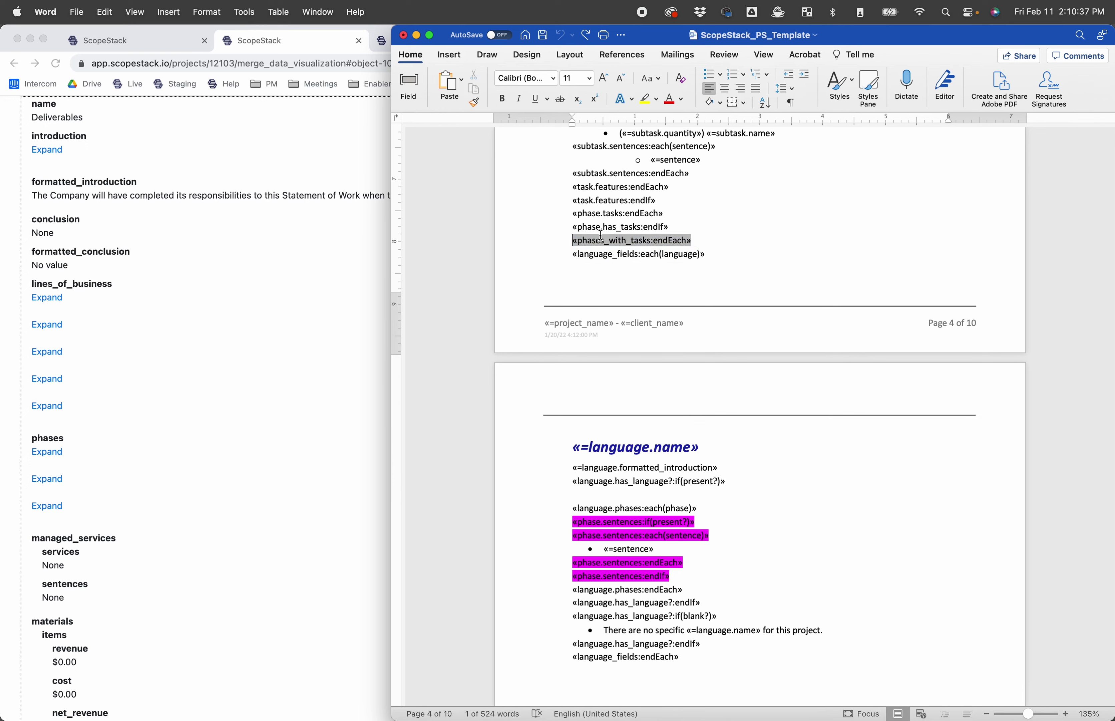
key(Left)
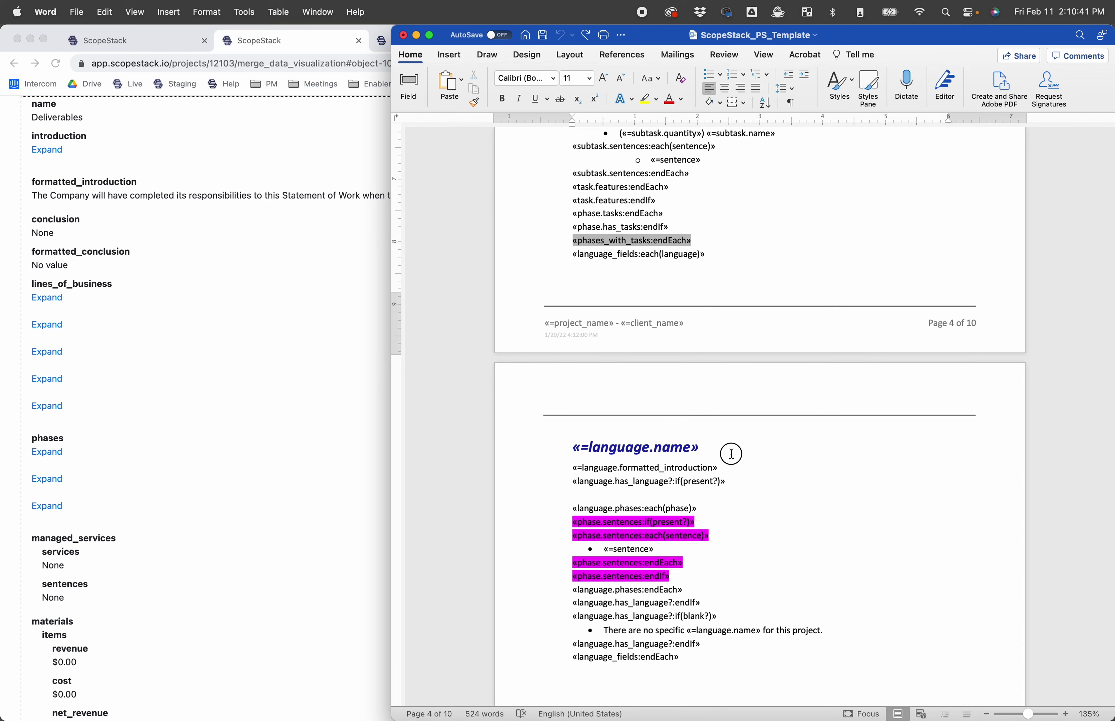
drag(767, 448, 508, 450)
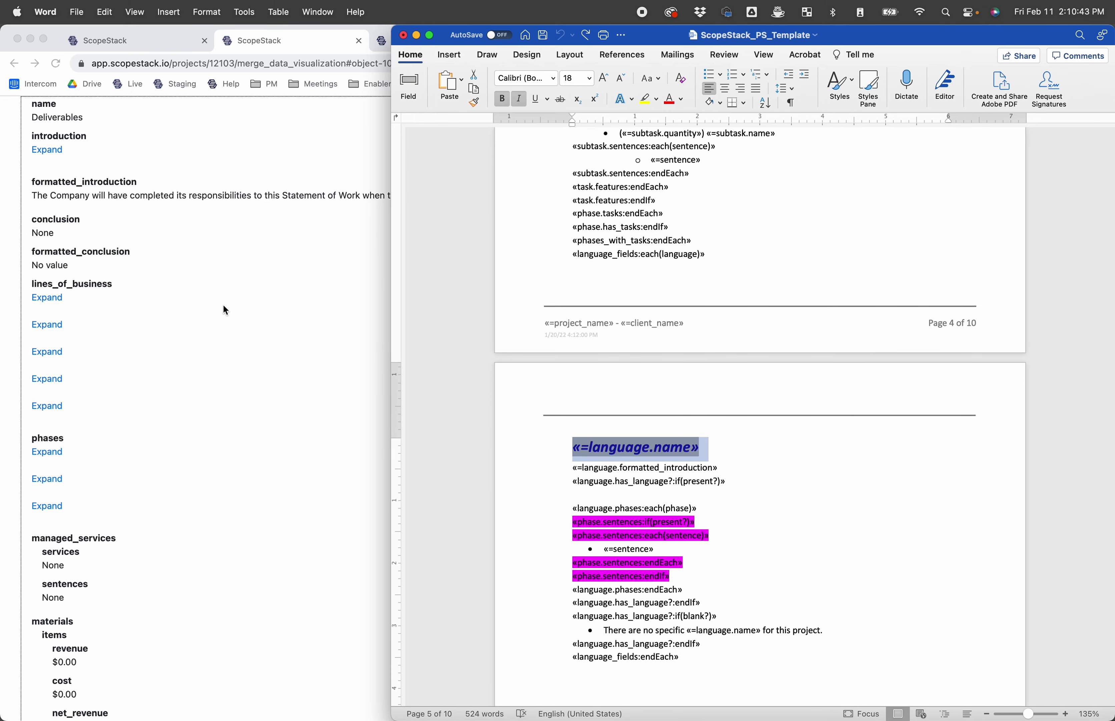
Step: In the Chrome merge data, collapse Deliverables, expand Out of Scope under language_fields, and highlight its name key
click(228, 313)
scroll(221, 302, up, 3)
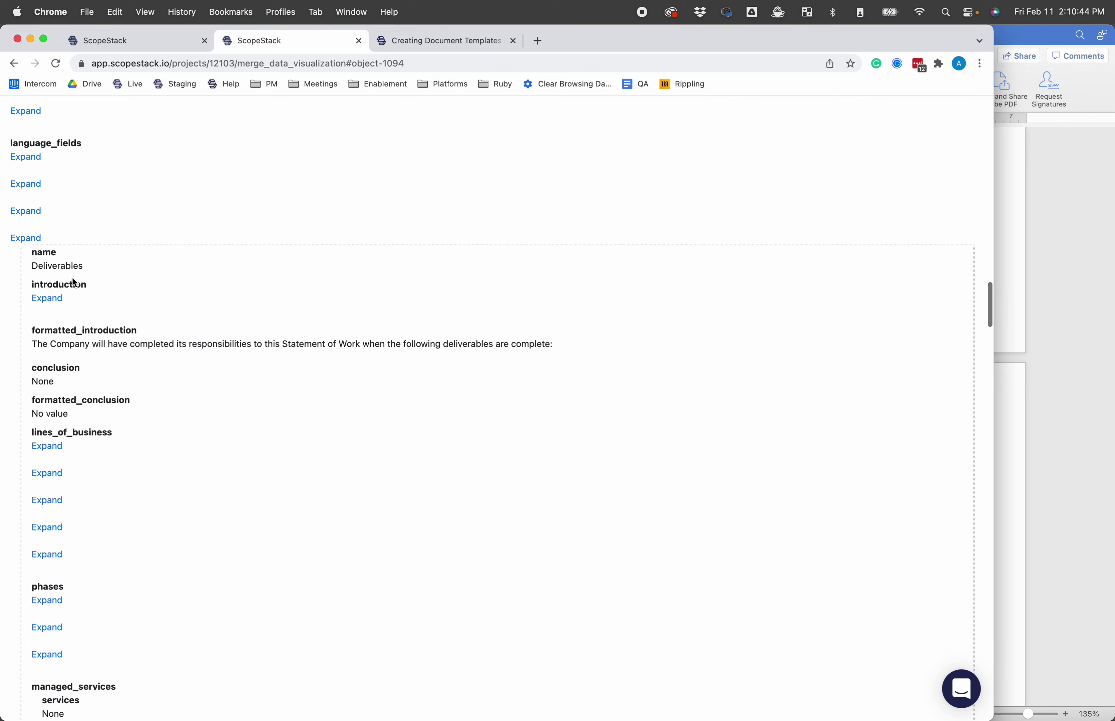
click(29, 241)
click(25, 157)
drag(54, 104, 31, 104)
Step: Switch to the Word template and highlight the =language.formatted_introduction field below the language name heading
click(1027, 350)
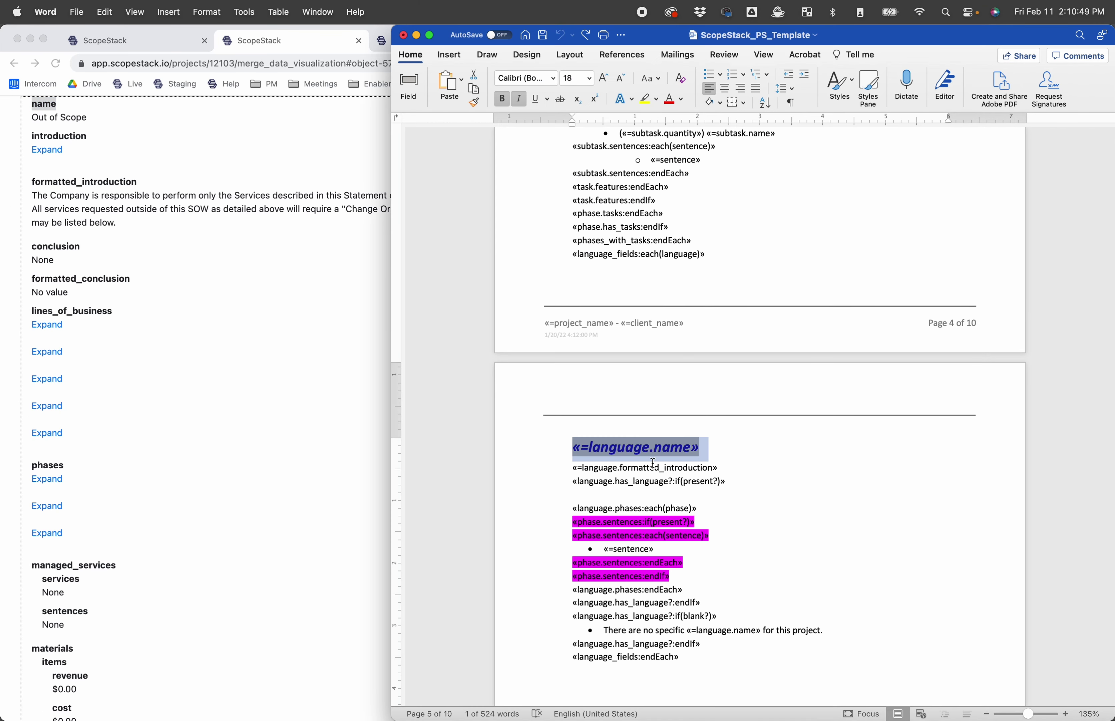
scroll(597, 496, down, 1)
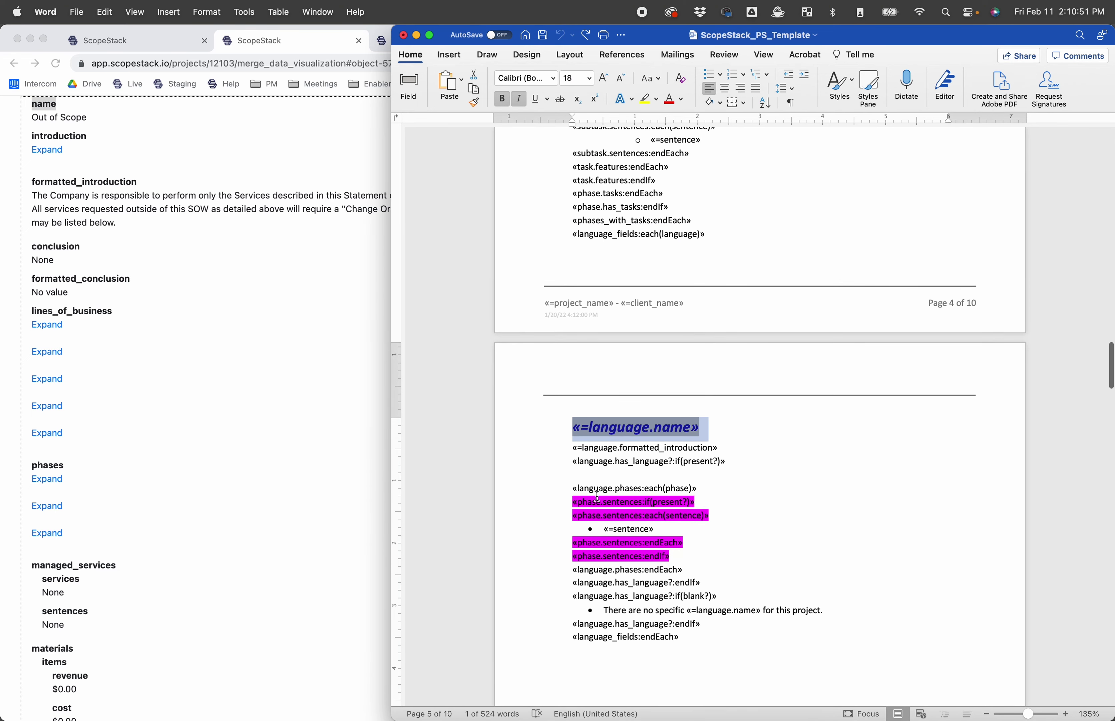
click(574, 448)
click(754, 446)
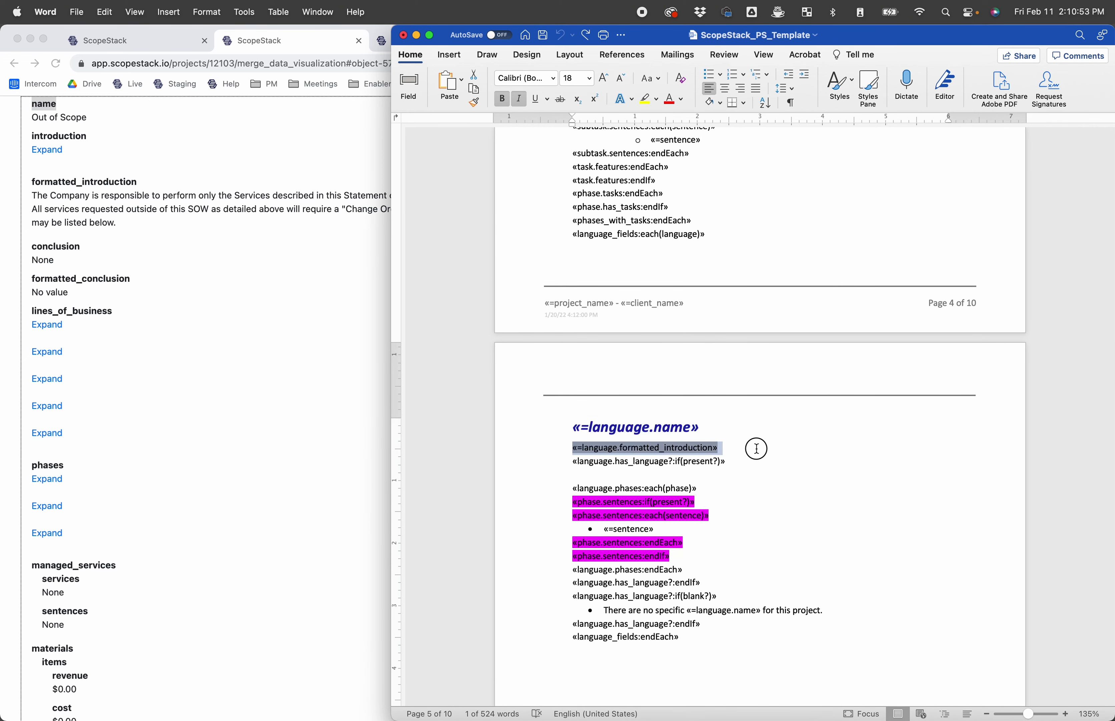
drag(754, 448, 540, 449)
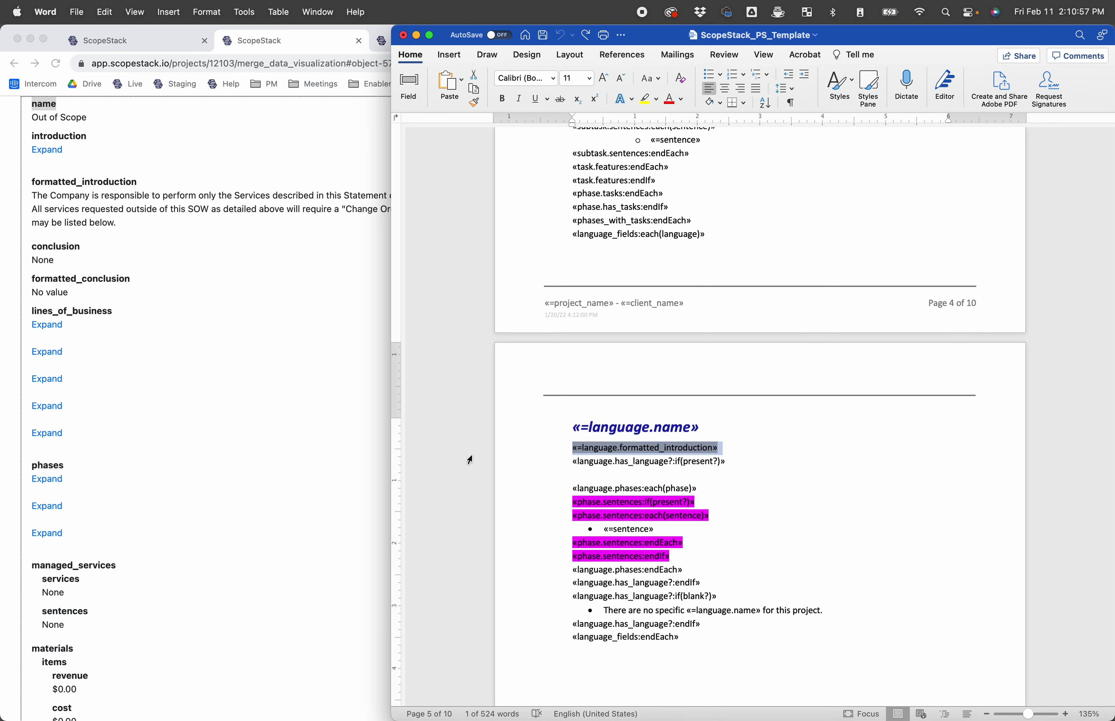
click(694, 448)
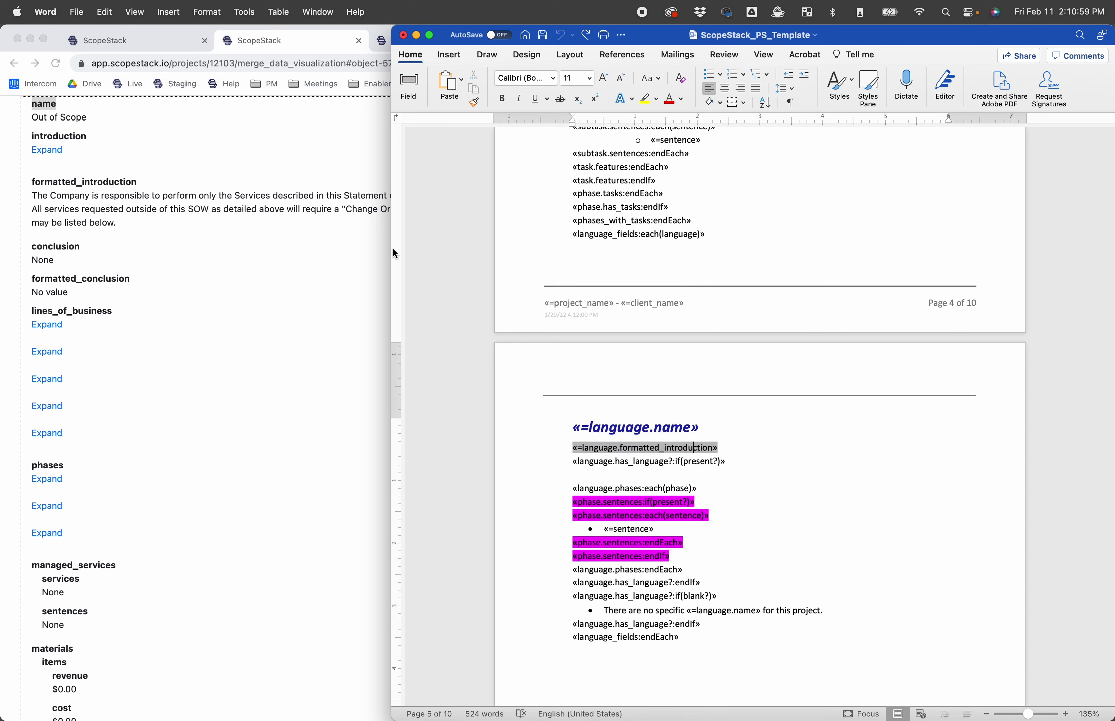
Step: Switch to the ScopeStack help center in Chrome and open the Markdown Formatting Supported article at its supported markup syntax
drag(394, 253, 357, 253)
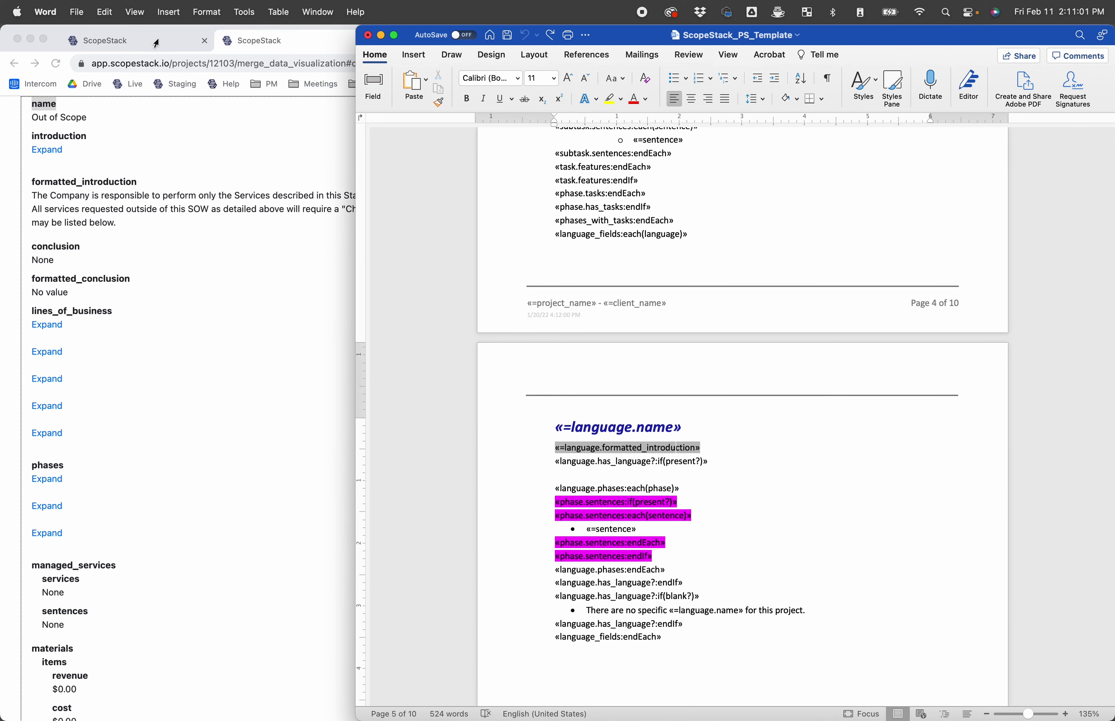
click(227, 63)
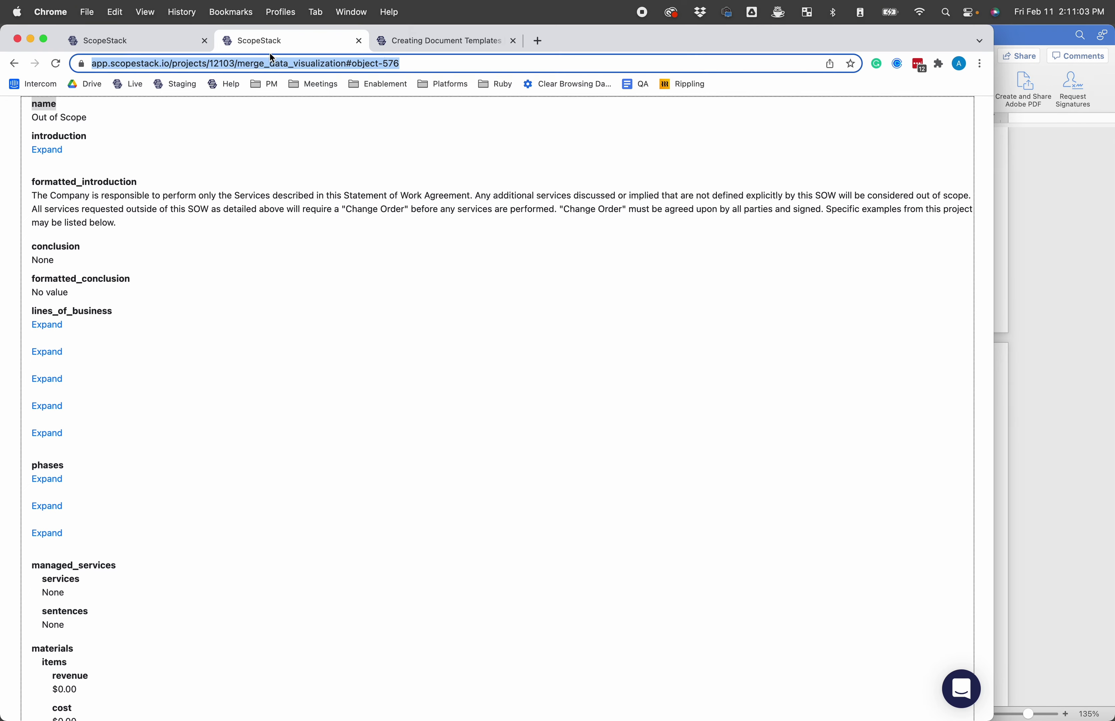
click(468, 43)
scroll(331, 561, down, 8)
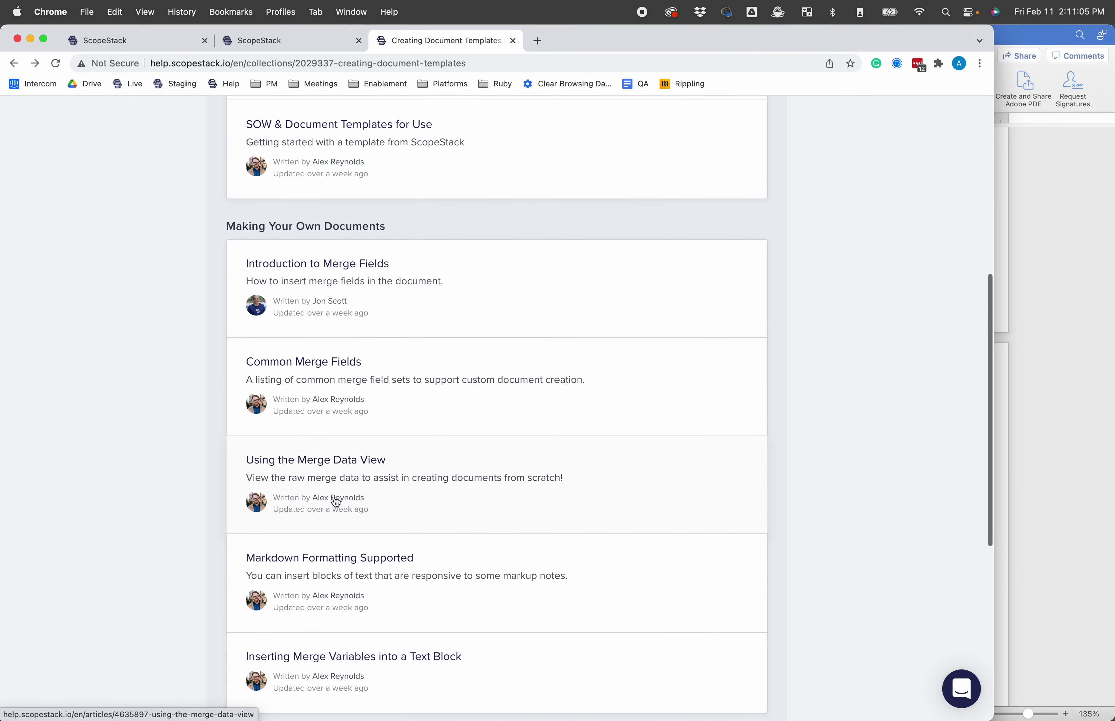
scroll(361, 510, down, 3)
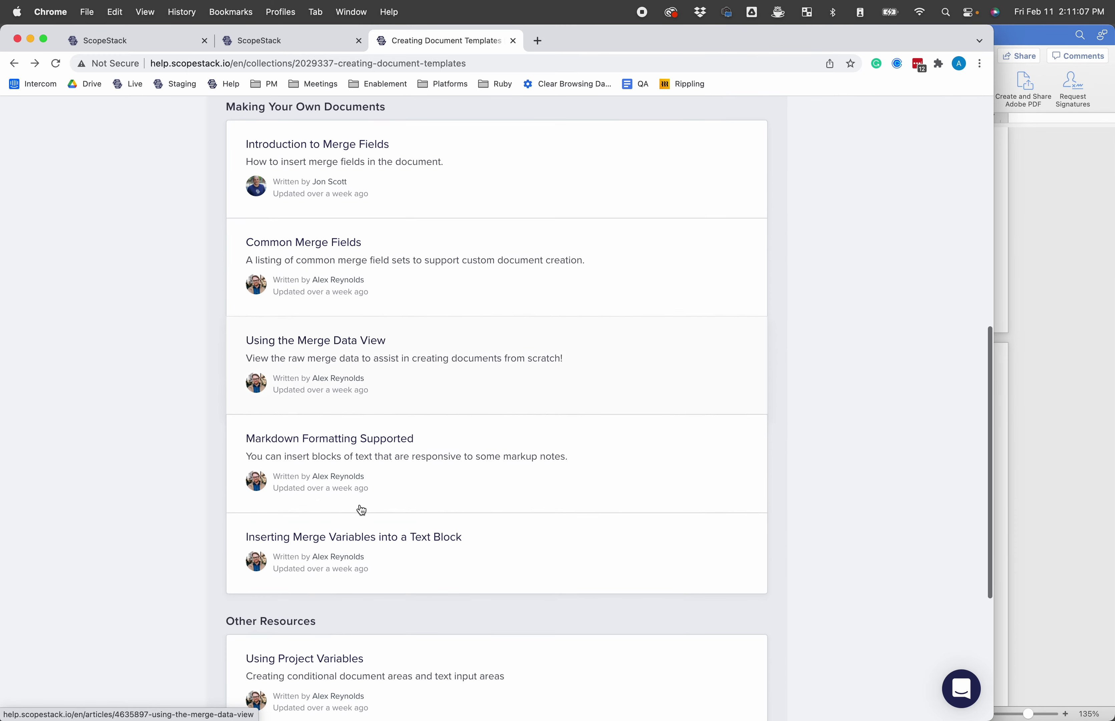
click(356, 456)
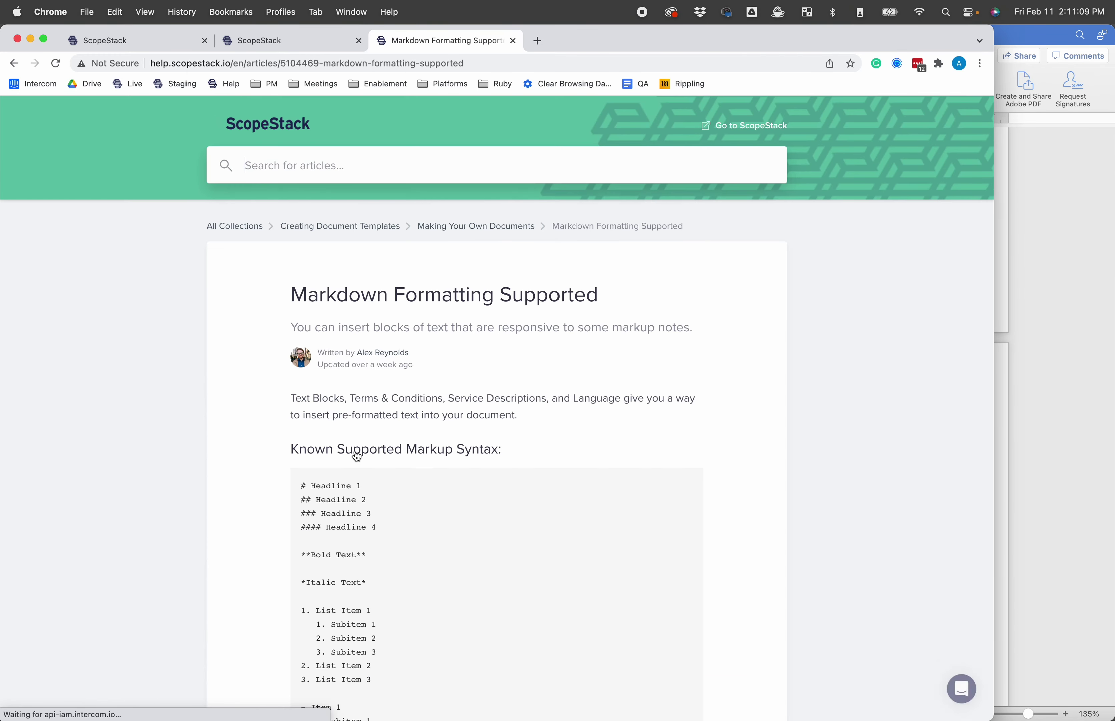
scroll(447, 426, down, 5)
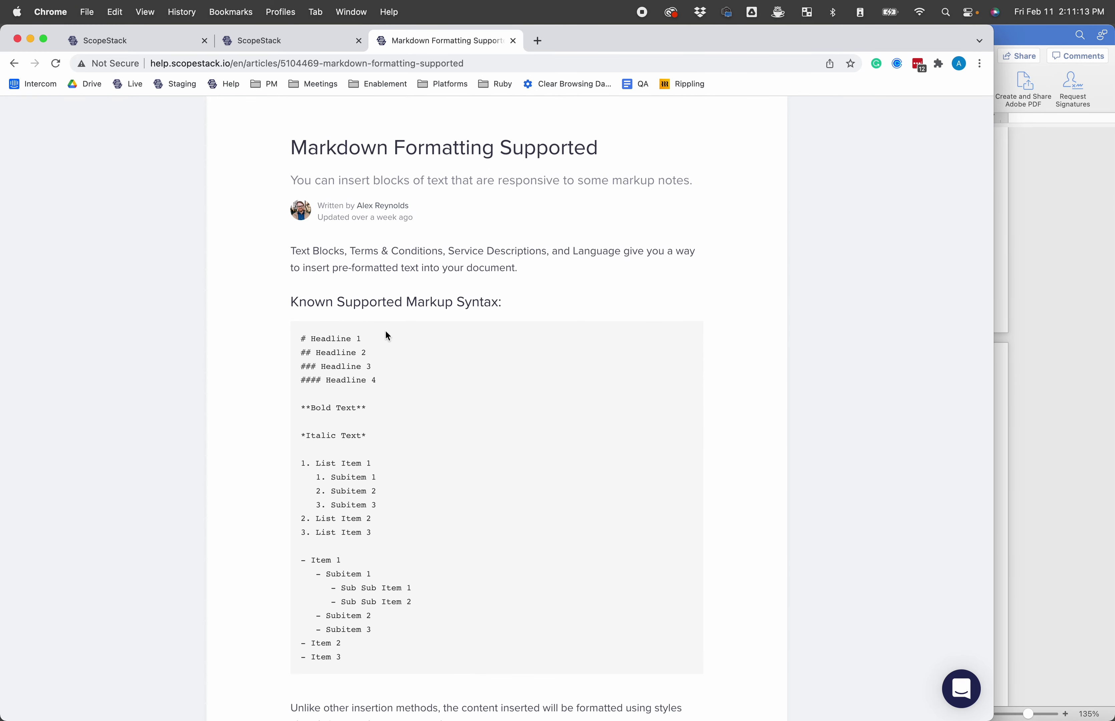
Step: Widen the Word window, show its Styles pane, and narrow the Chrome window so the styles list stays visible beside the article
click(1006, 360)
drag(356, 87, 129, 89)
click(871, 84)
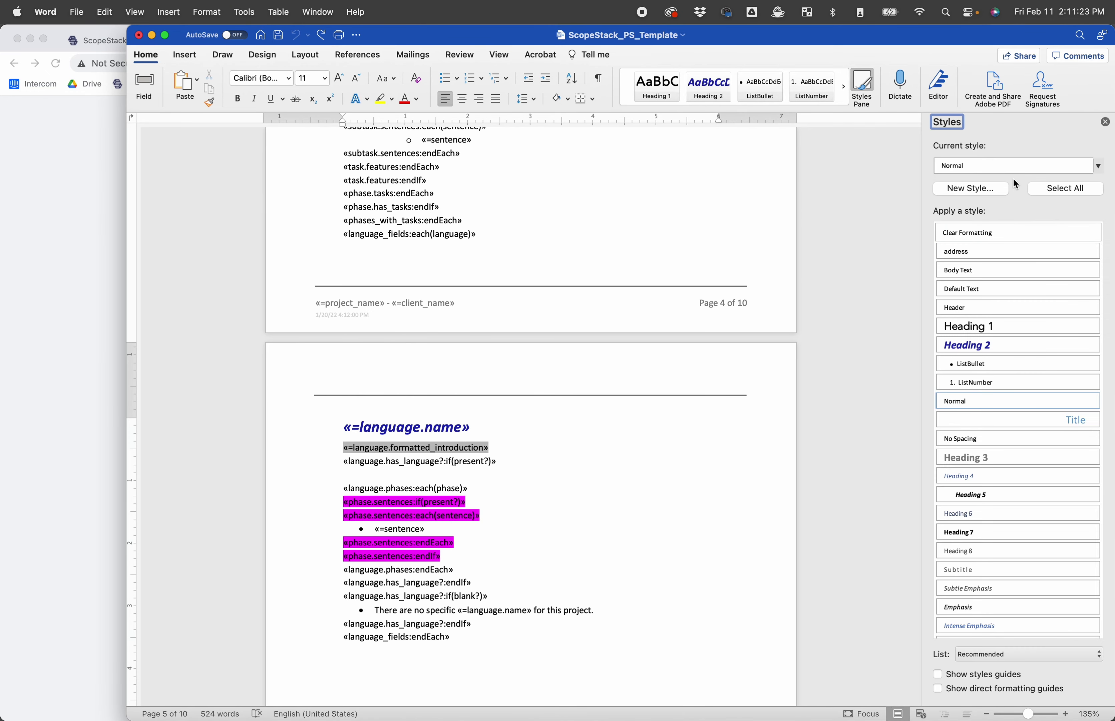
click(113, 324)
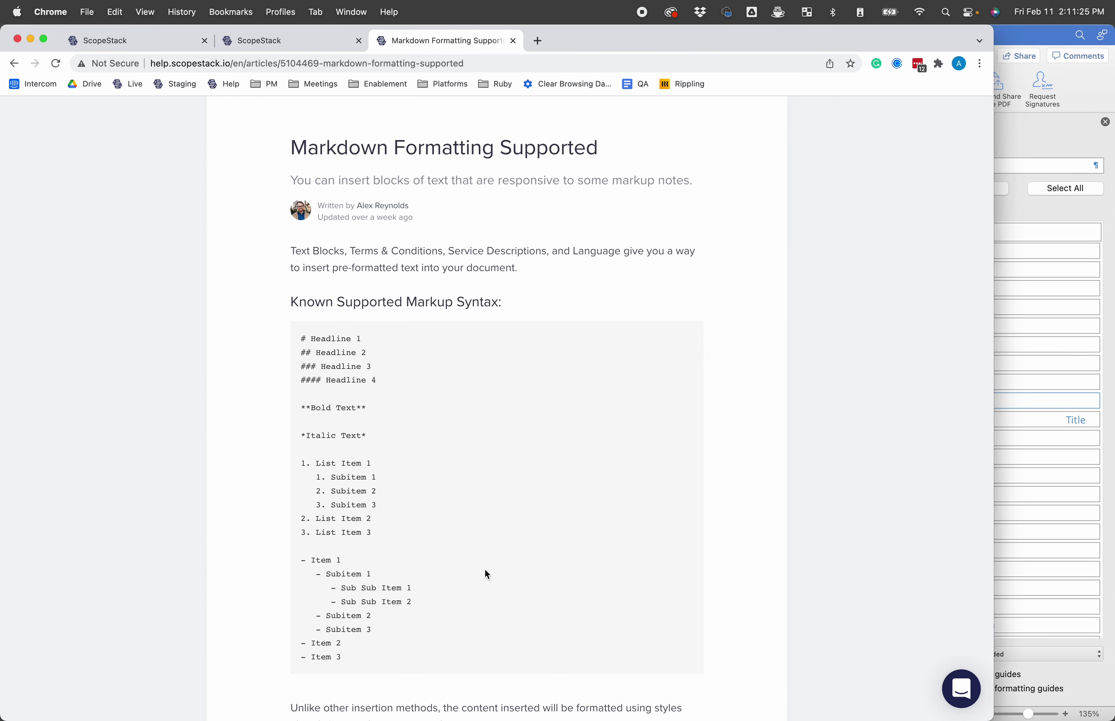
drag(993, 346, 902, 331)
Step: Highlight the Headline 1 to 4, Bold Text and Italic Text markup examples to compare them with Word's styles
drag(266, 338, 342, 338)
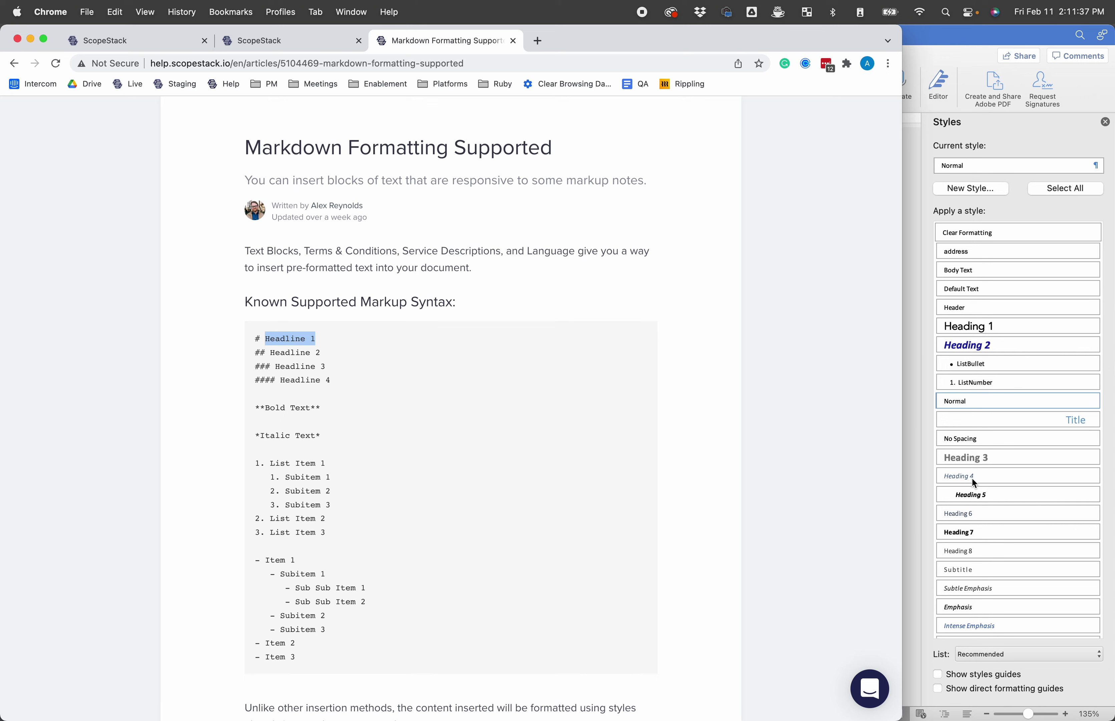
drag(359, 380, 203, 340)
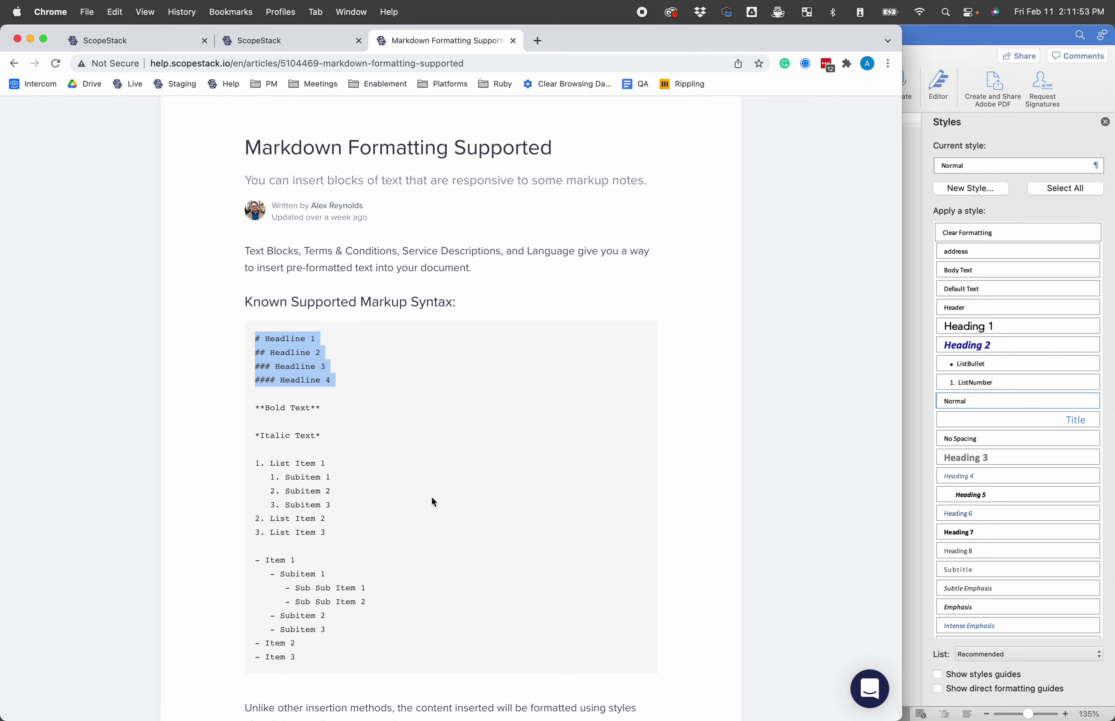
click(363, 437)
drag(322, 408, 248, 414)
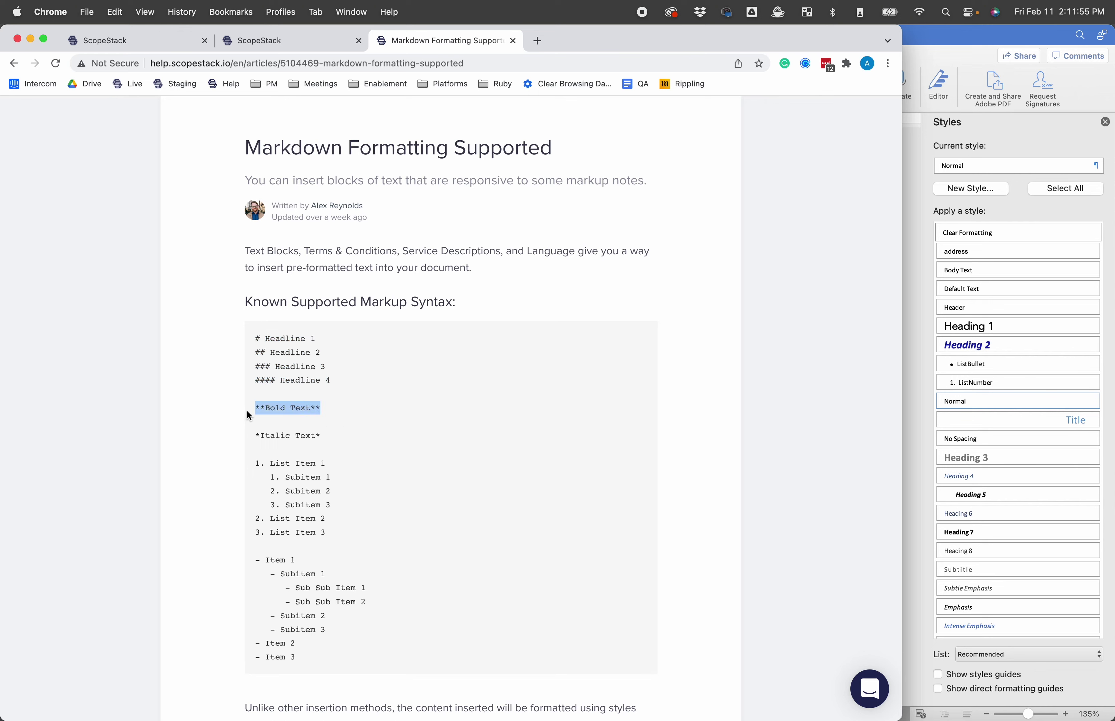
drag(346, 435, 231, 435)
click(397, 456)
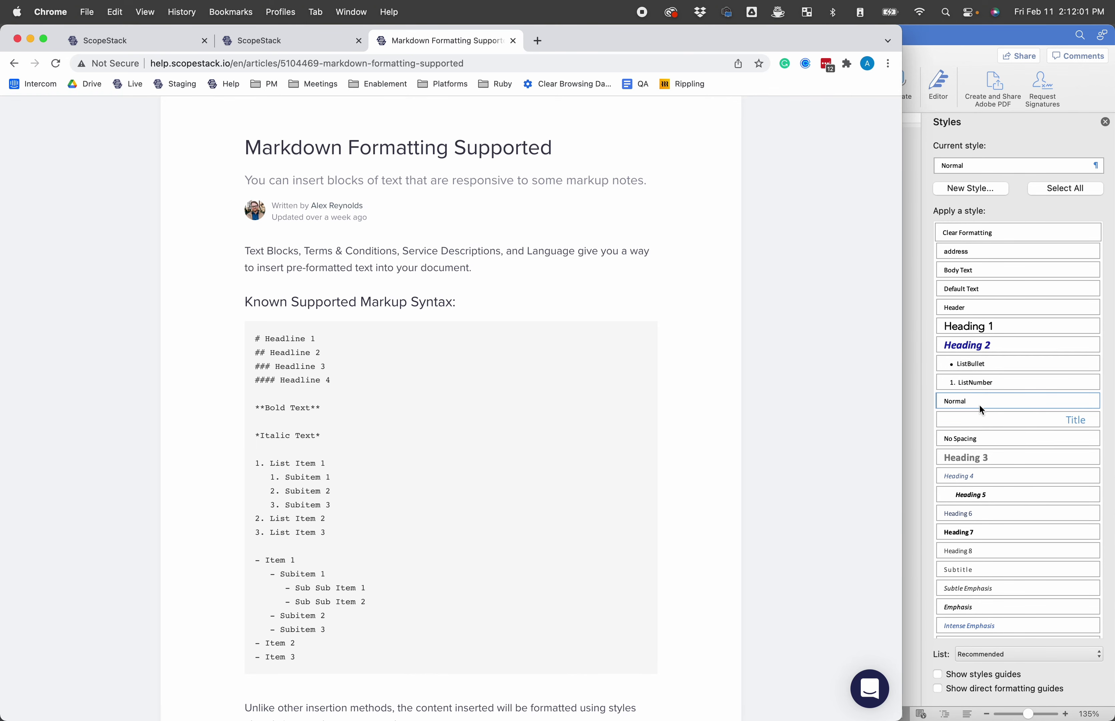
Step: Apply the Normal style to the =language.formatted_introduction line in Word, highlight the field, and return to the Markdown article in Chrome
click(961, 403)
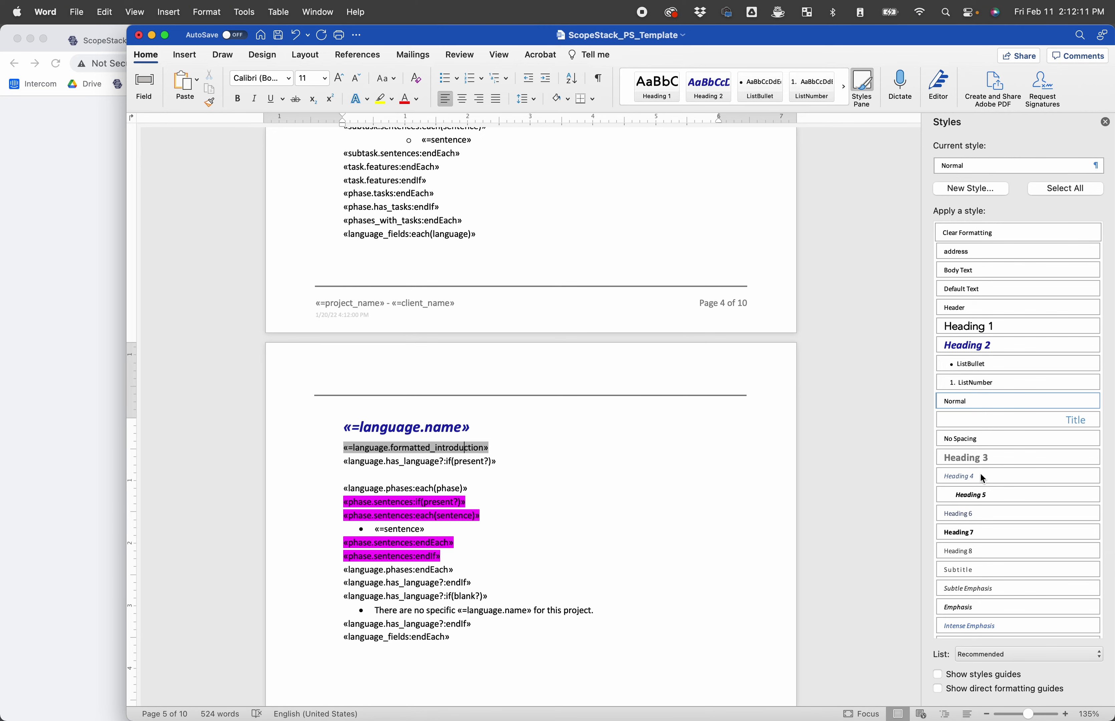
click(105, 429)
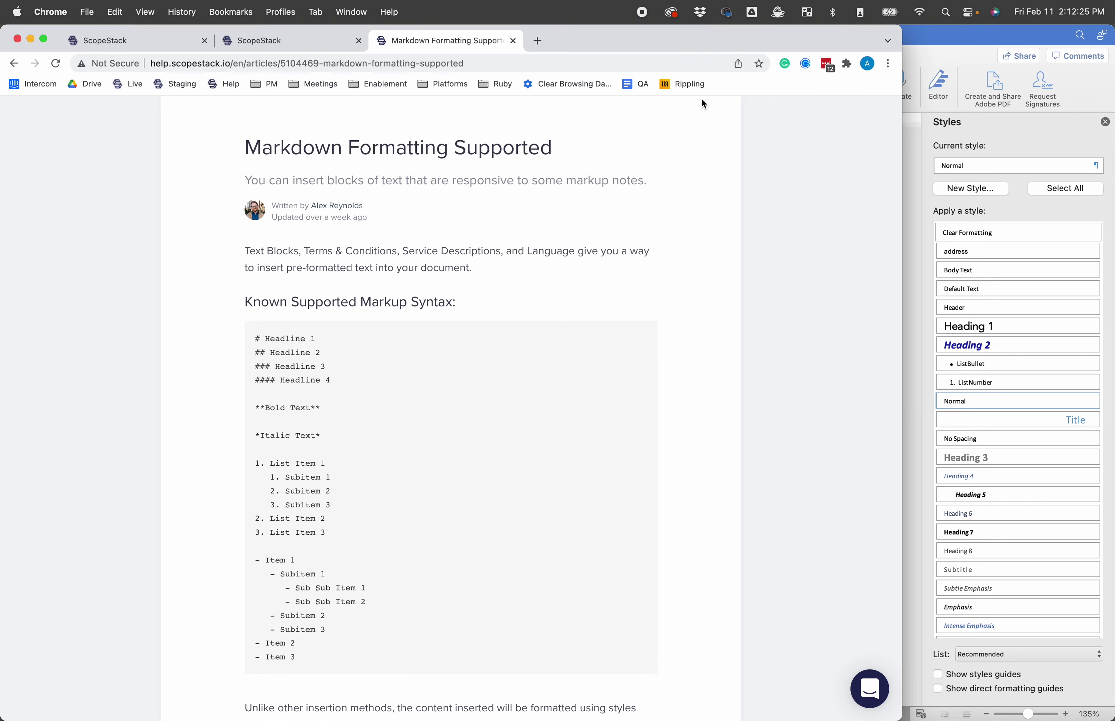
click(936, 176)
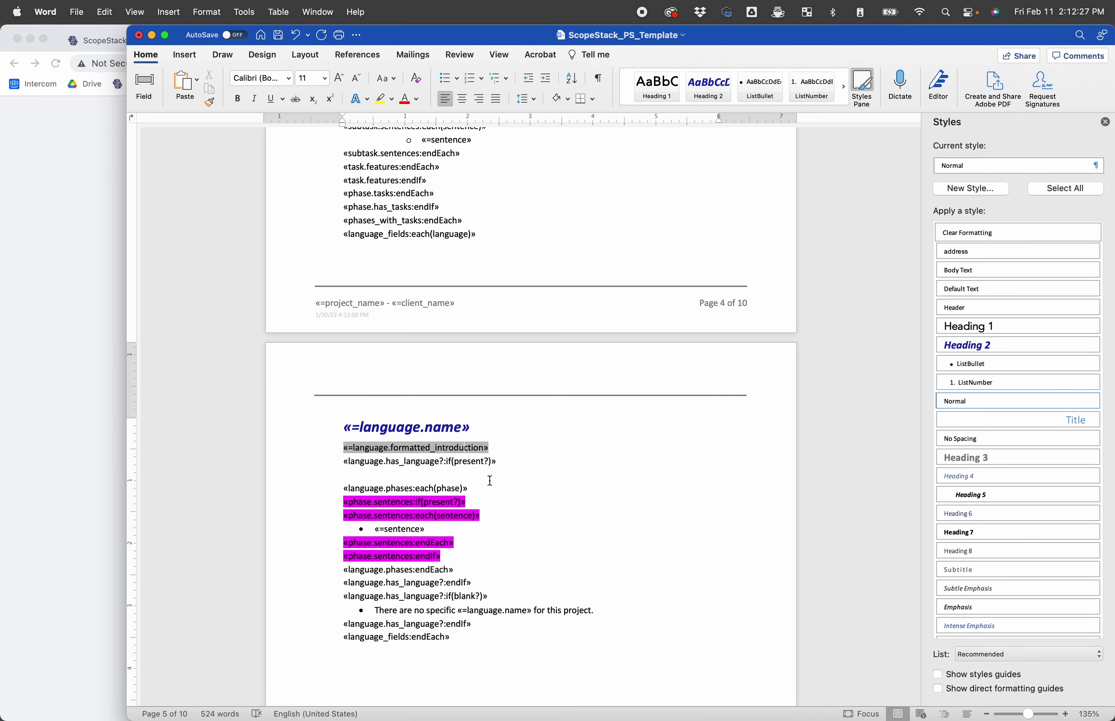
drag(400, 447, 464, 453)
click(465, 453)
click(68, 335)
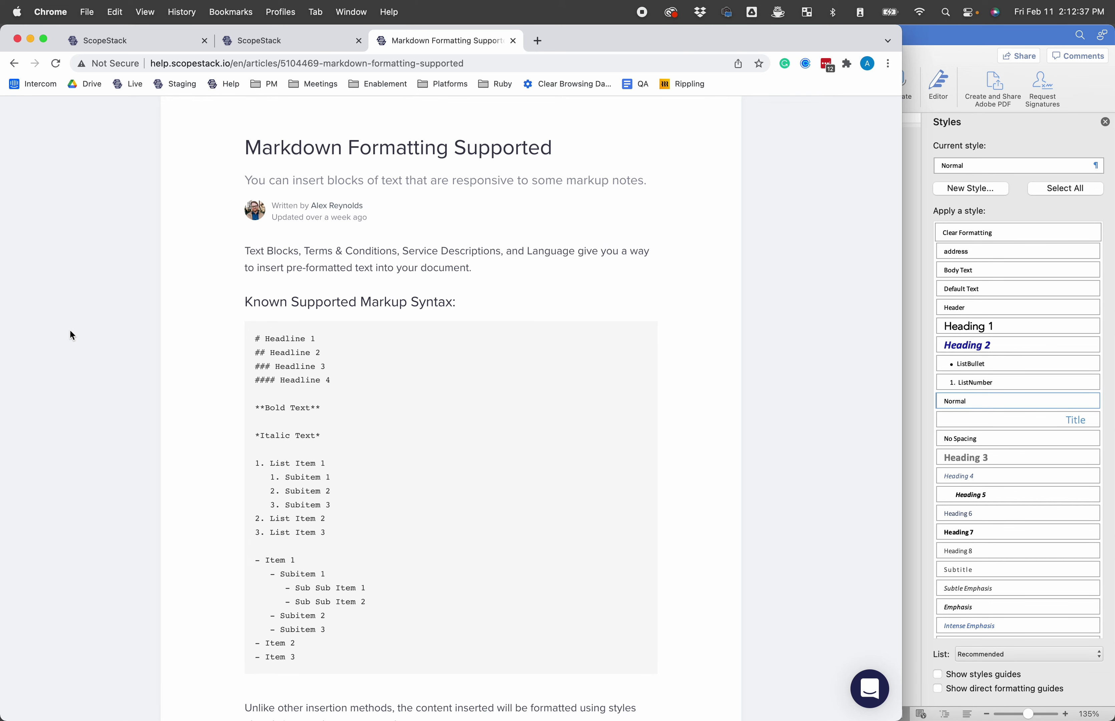
Step: Highlight the numbered list and bulleted list examples in the article's supported markup syntax
scroll(71, 335, down, 3)
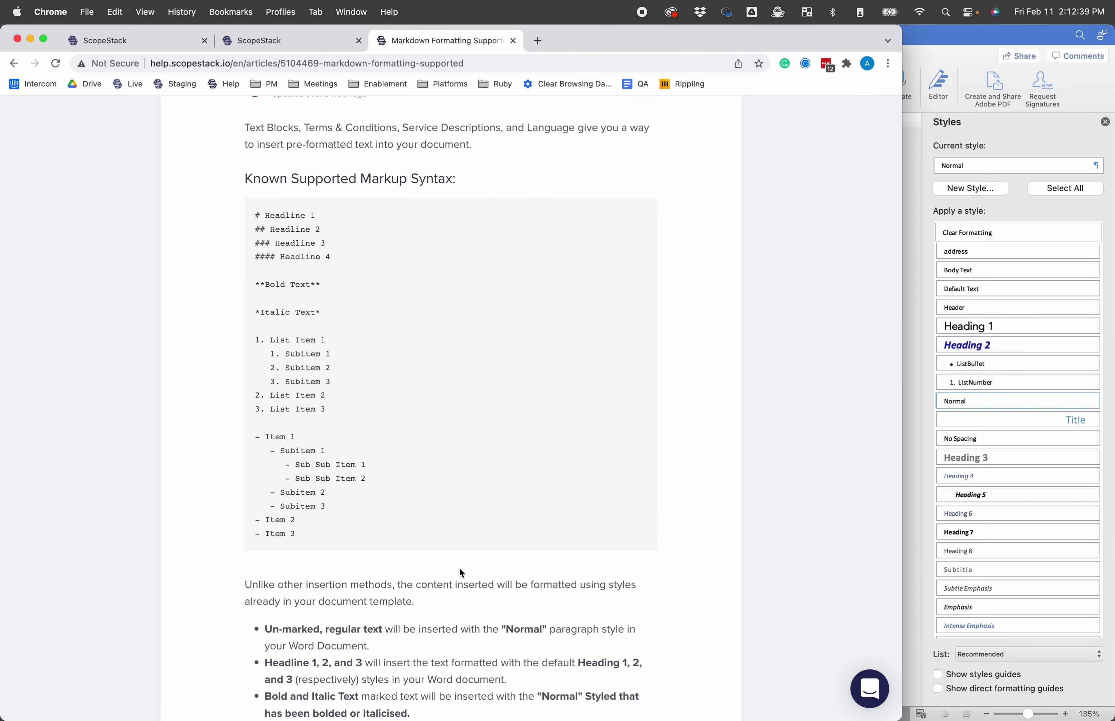
drag(276, 340, 344, 422)
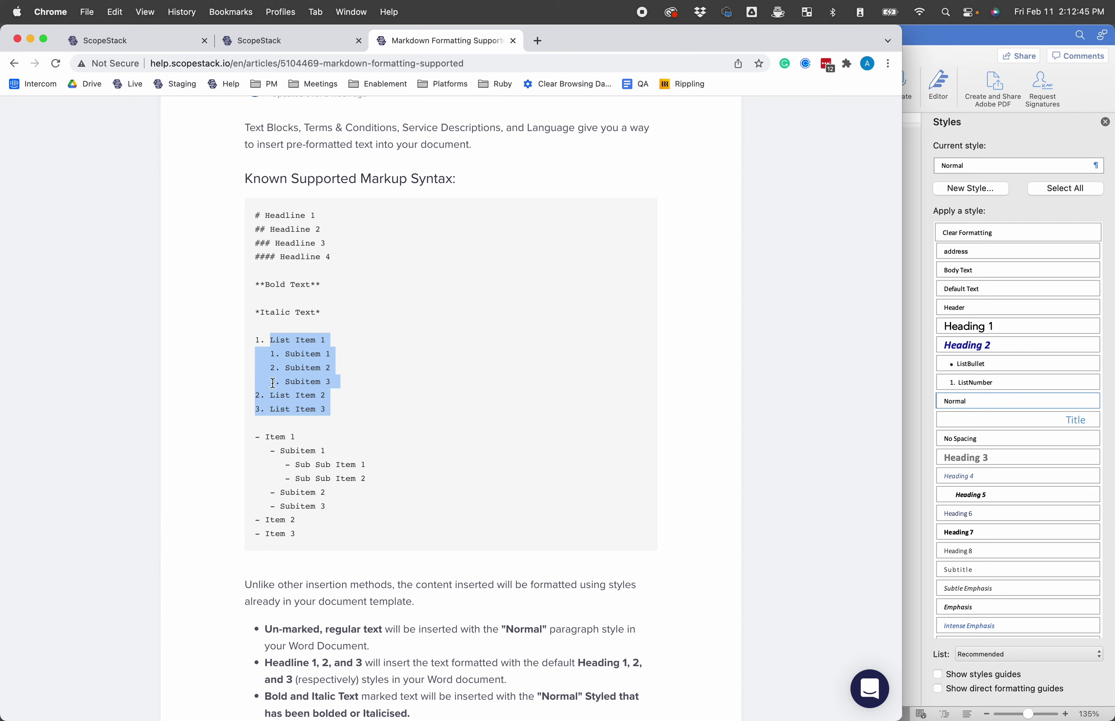
drag(253, 338, 331, 416)
click(255, 439)
drag(255, 439, 314, 547)
click(307, 533)
Step: Examine the article's style notes for inserted content and highlight the ListBullet entry for bulleted lists
scroll(305, 530, down, 3)
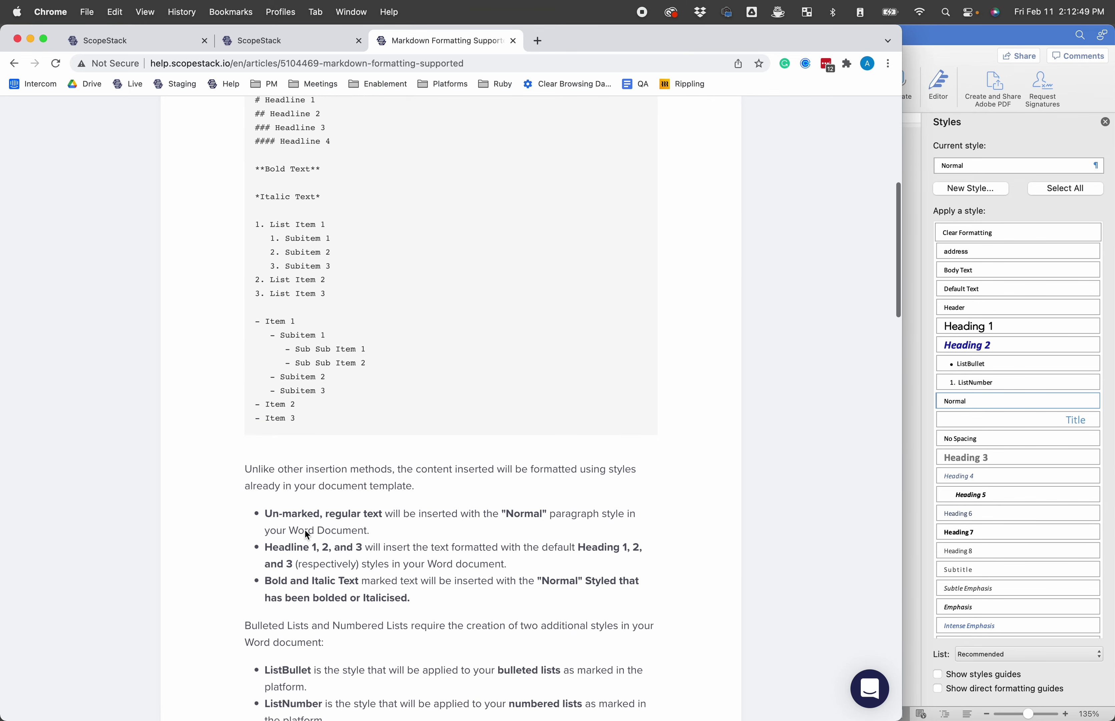
scroll(305, 530, down, 4)
drag(263, 493, 327, 496)
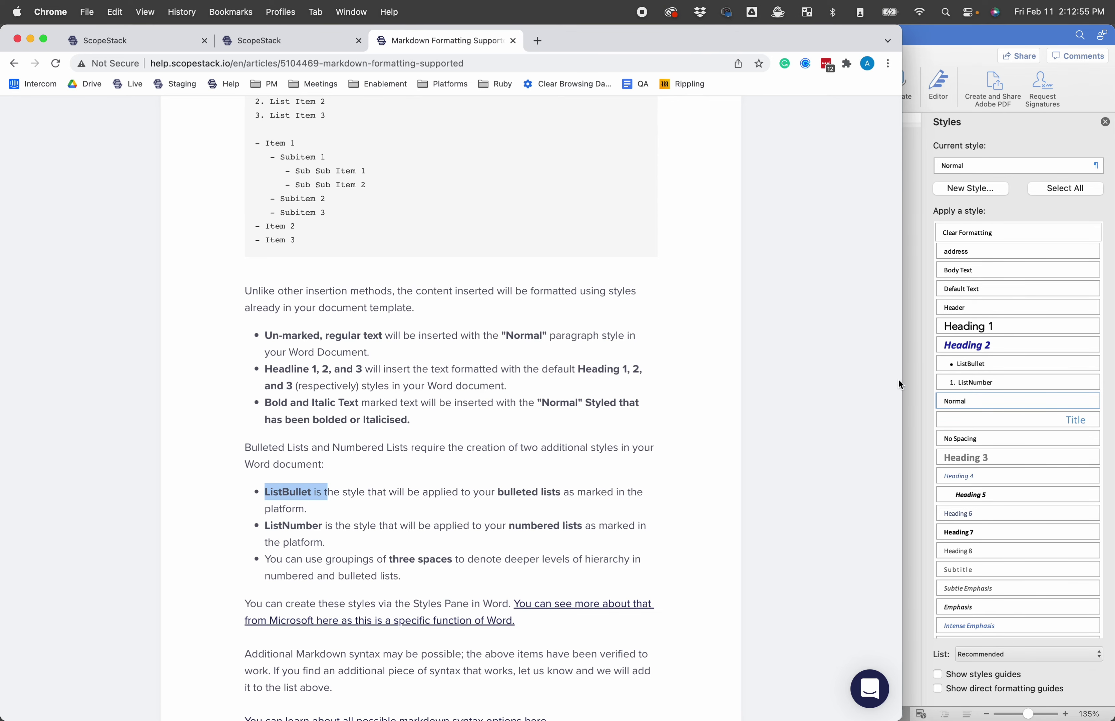
Step: Check the ListBullet style in Word's style list, return to the Markdown article in Chrome, and highlight its ListNumber note
click(937, 372)
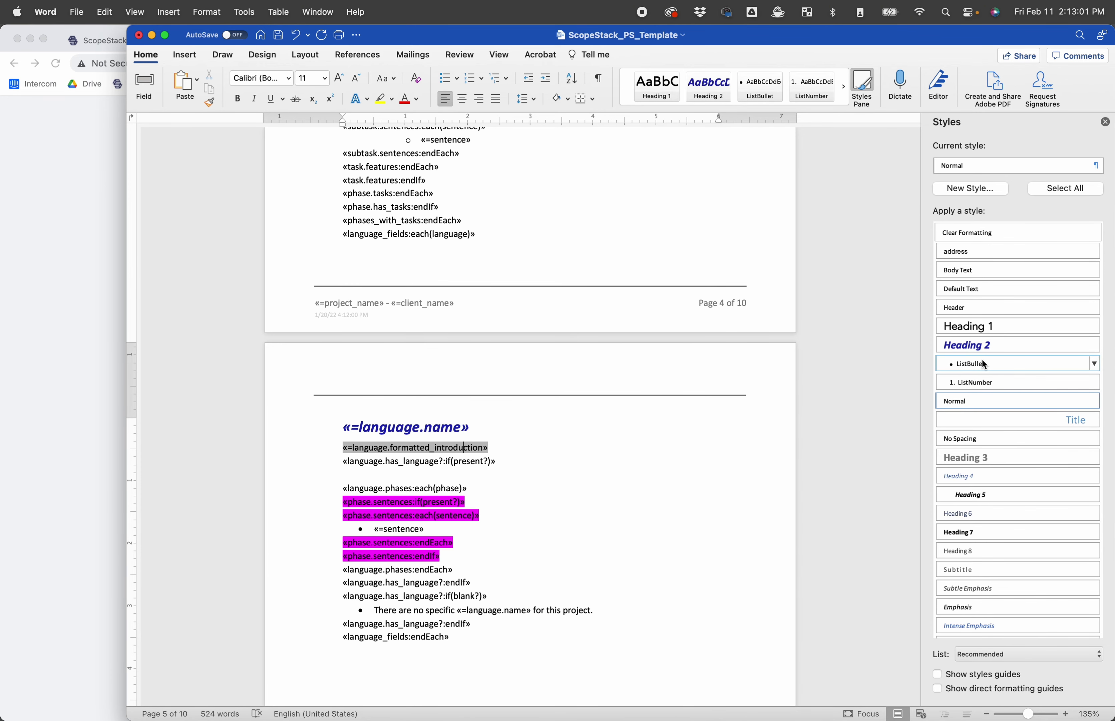
click(69, 428)
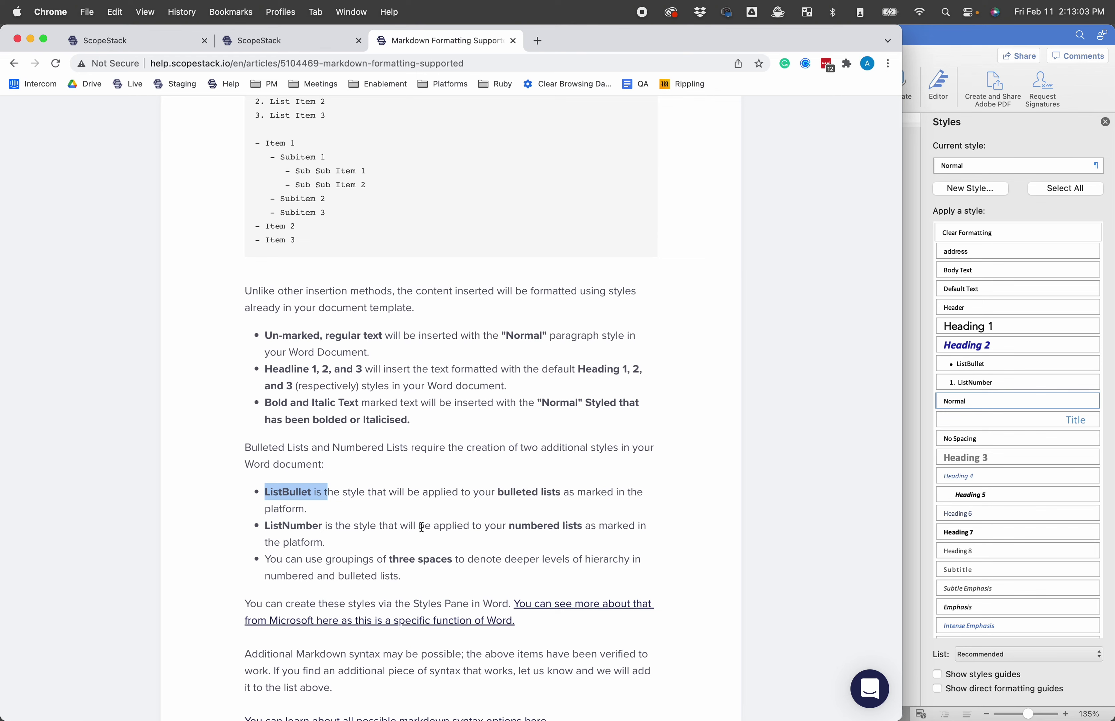
scroll(422, 527, down, 2)
drag(318, 529, 444, 531)
click(501, 528)
Step: Highlight the leading spaces before the Subitem 1 and Sub Sub Item 1 lines in the article's bulleted list example
scroll(482, 524, up, 2)
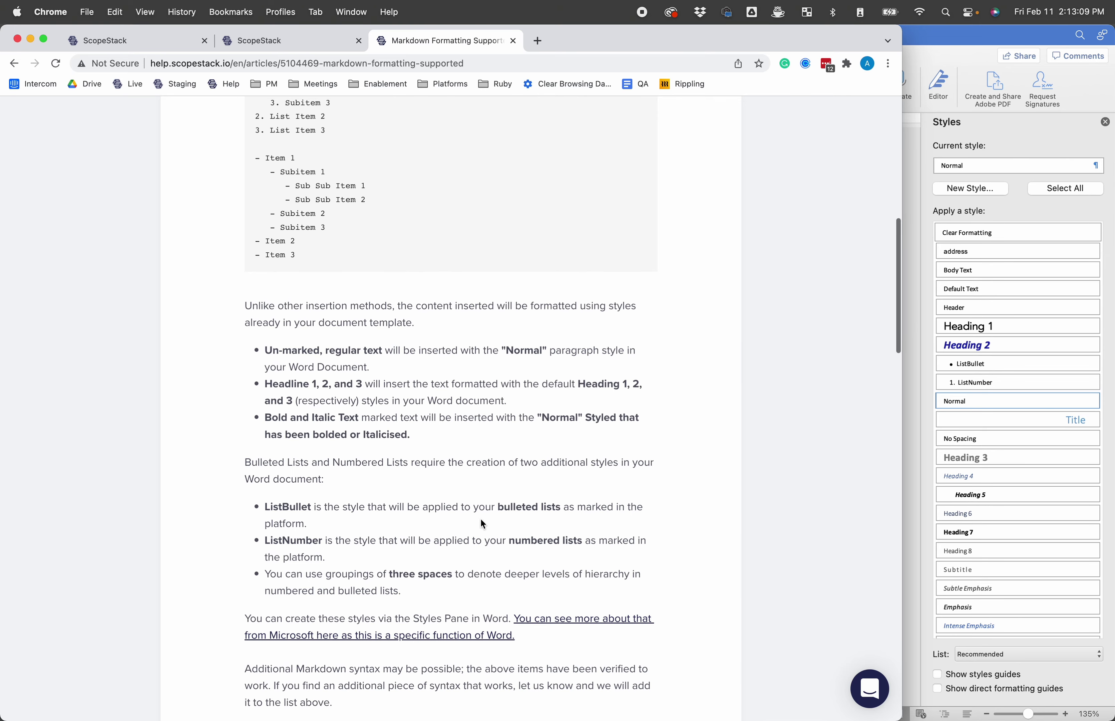
scroll(348, 253, up, 4)
click(257, 256)
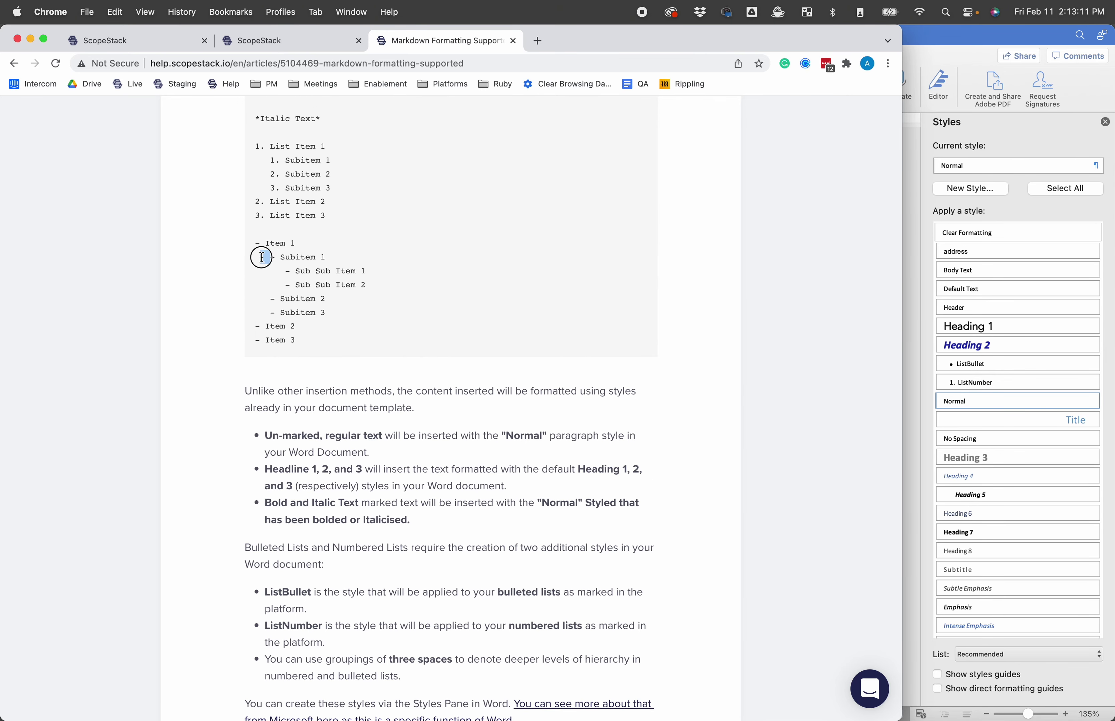
click(282, 271)
drag(281, 271, 255, 272)
Step: Highlight the =language.formatted_introduction field in the Word template and return to the Markdown article in Chrome
click(917, 247)
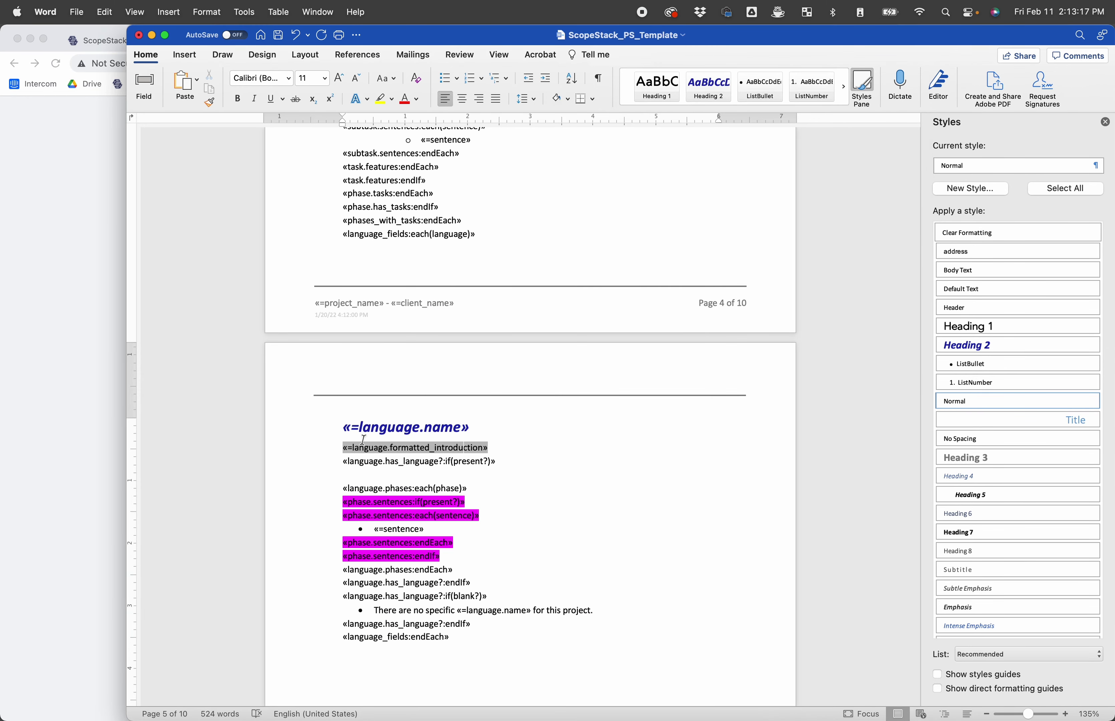
click(485, 453)
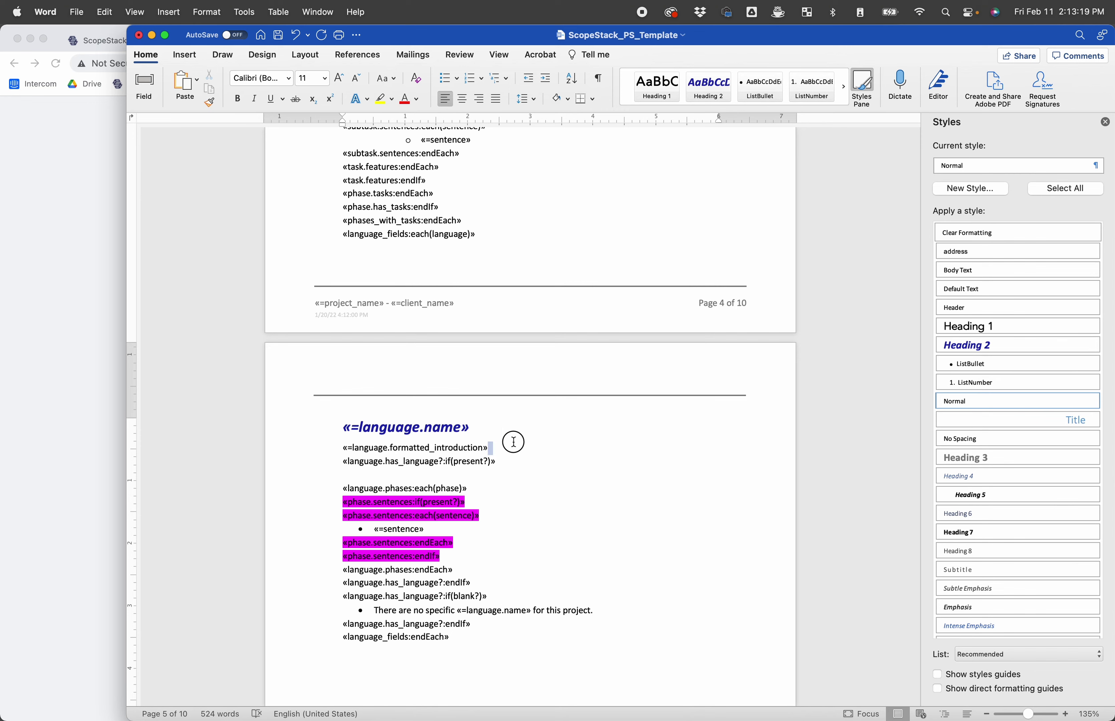
click(117, 411)
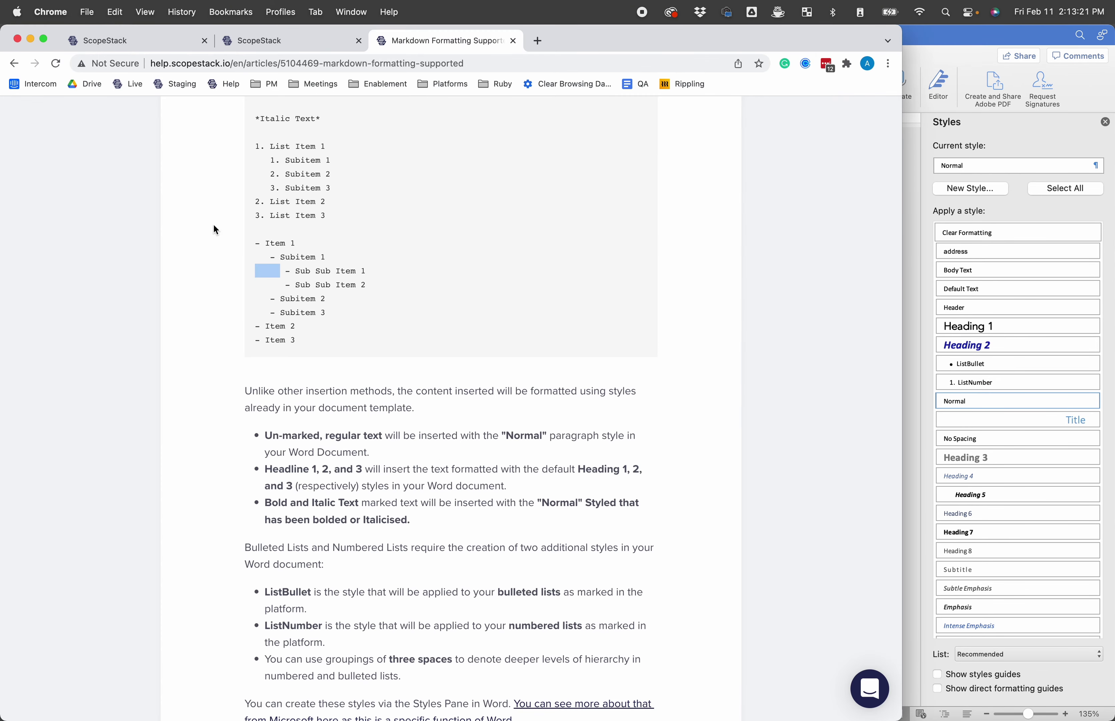
Step: Open the Out of Scope language field in ScopeStack's settings and enlarge its Introduction text box
click(315, 42)
drag(53, 182, 29, 202)
click(117, 42)
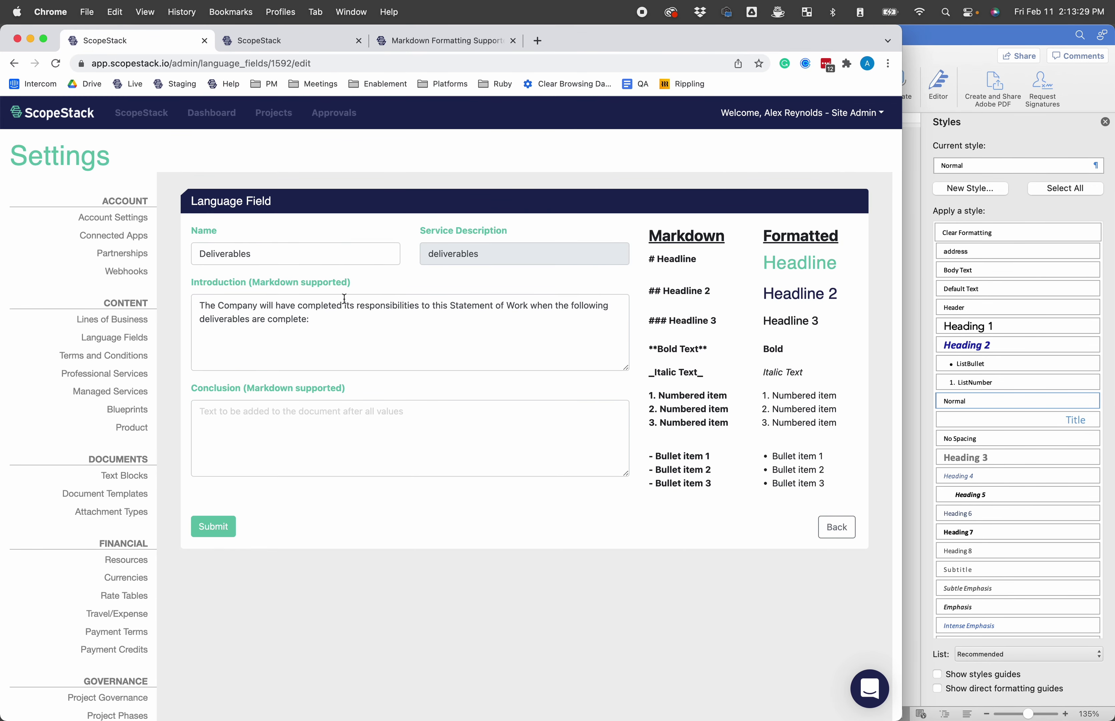
click(837, 527)
click(224, 233)
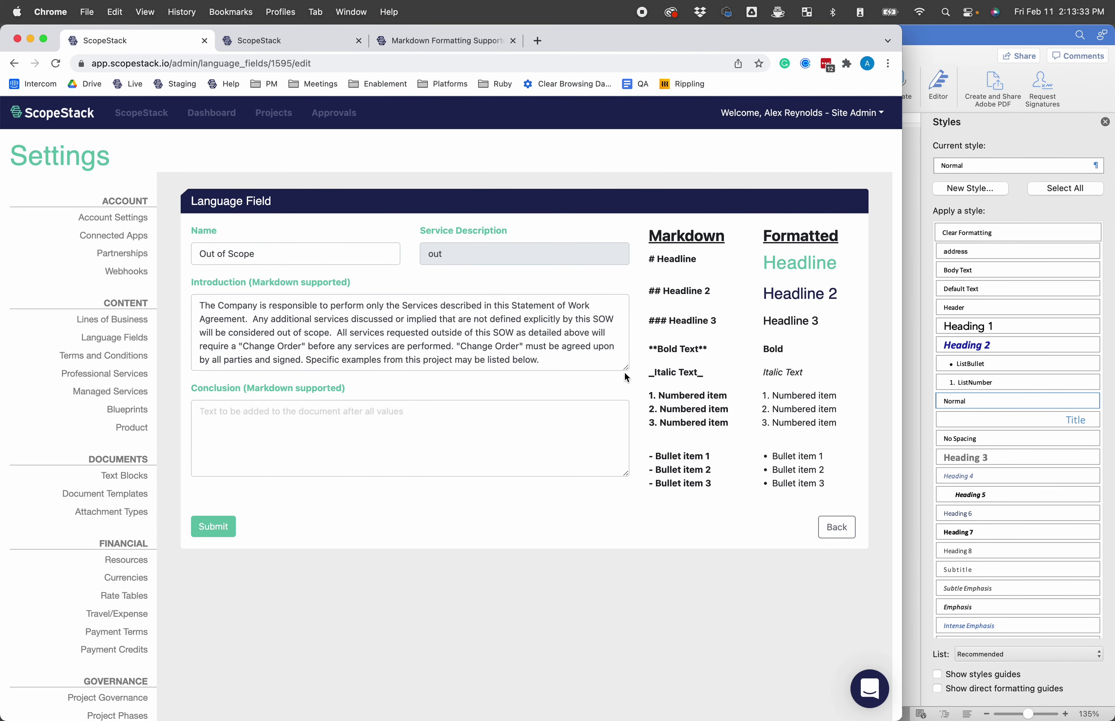
drag(625, 368, 625, 453)
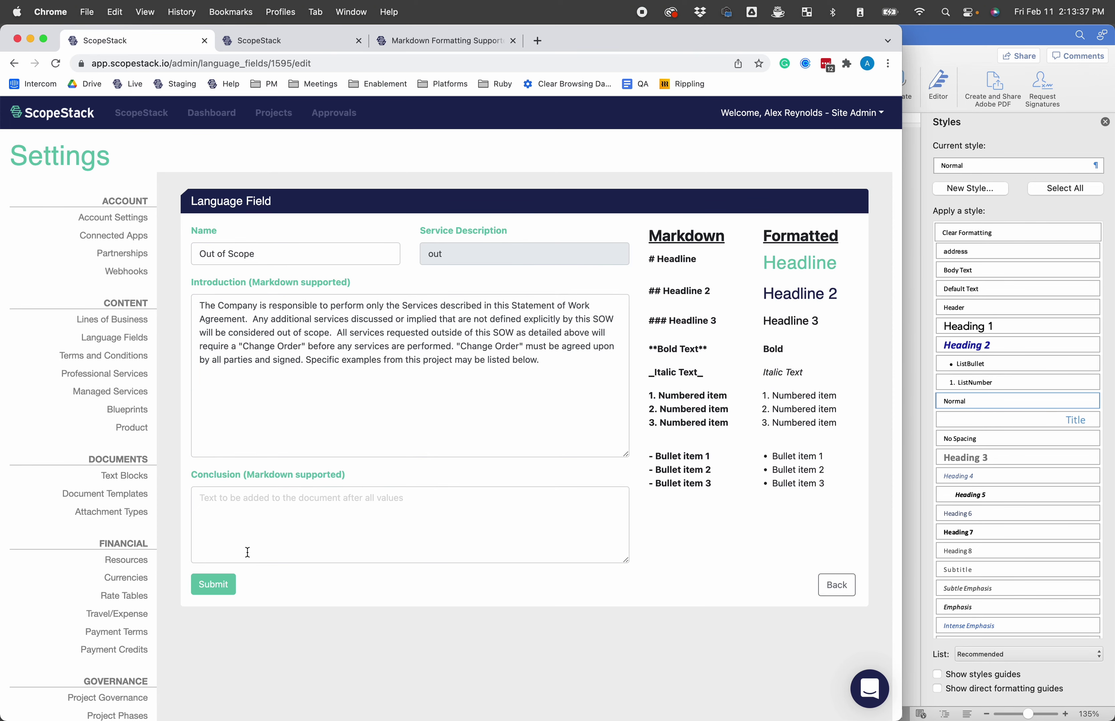
Step: Switch to the Word template and highlight the language.phases:each(phase) field
click(926, 367)
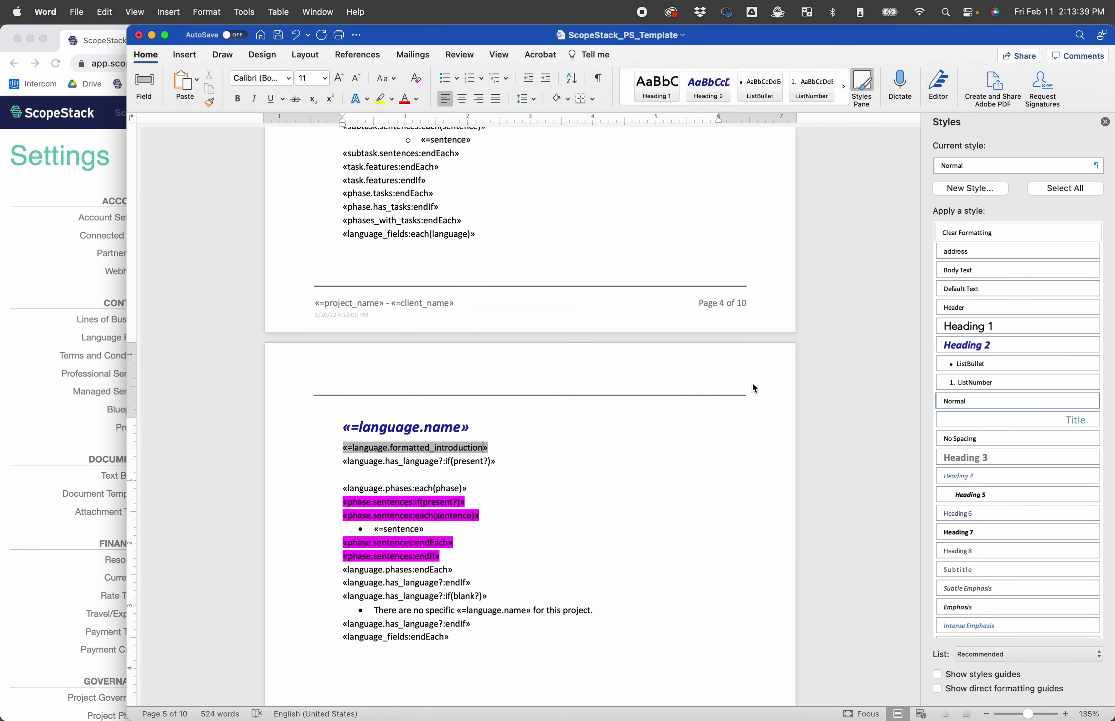
click(487, 586)
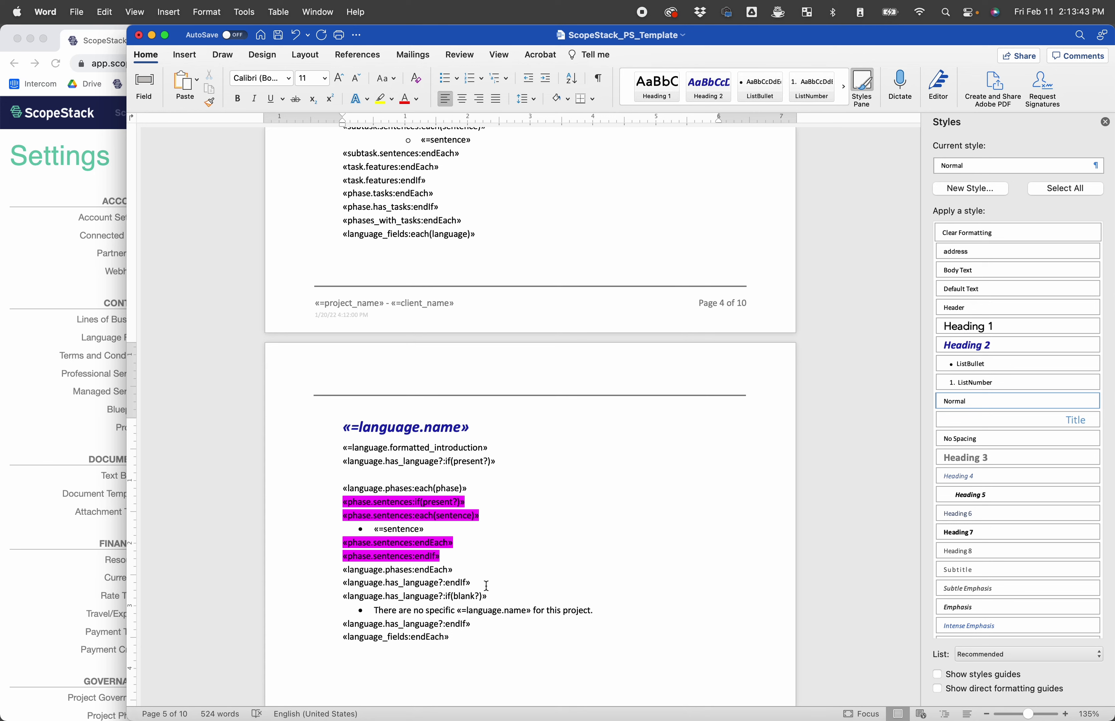
drag(485, 484, 347, 490)
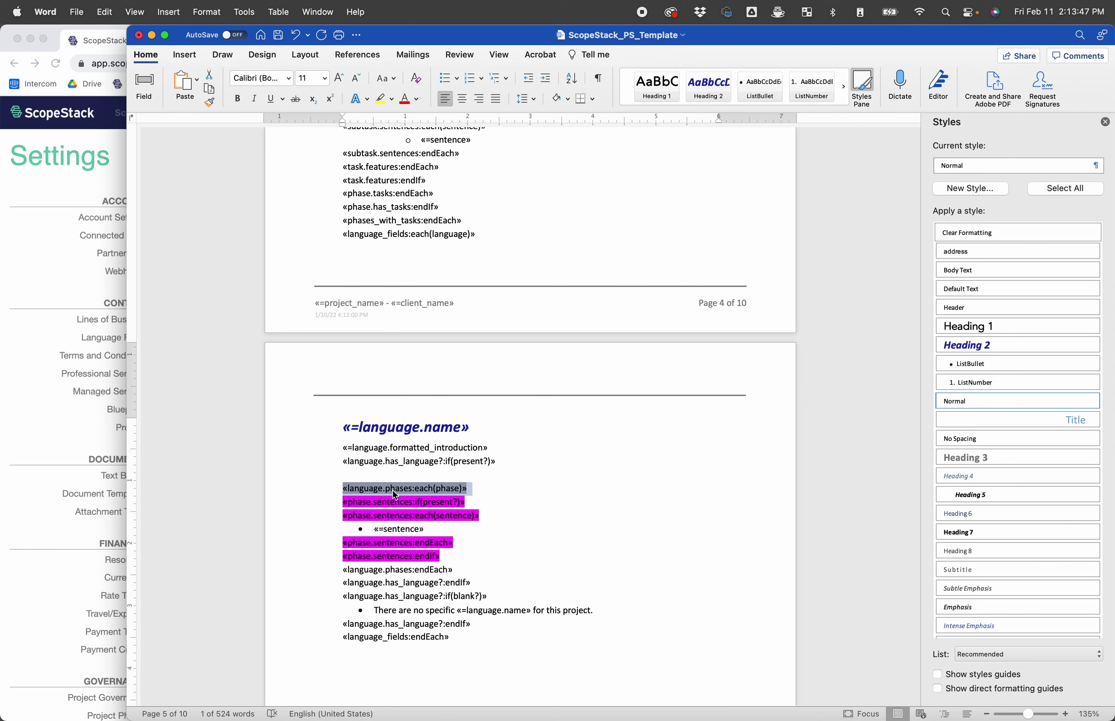
Step: Return to ScopeStack's merge data in Chrome and highlight the phases key inside the Out of Scope language field
click(60, 289)
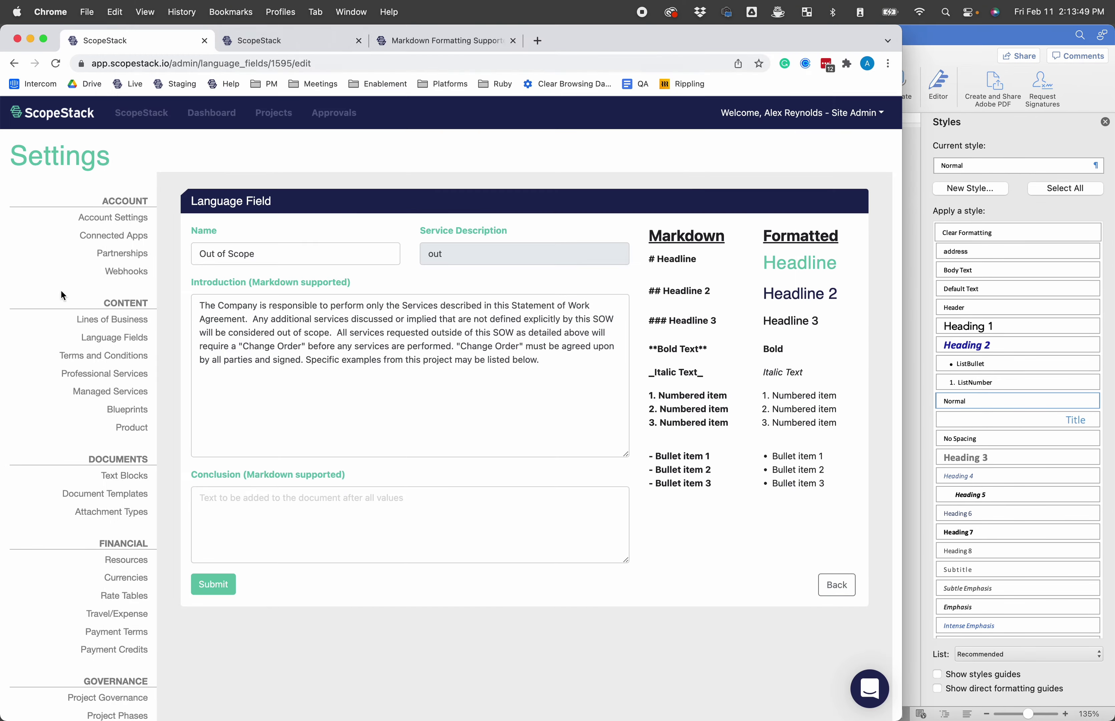
click(320, 35)
scroll(110, 261, up, 4)
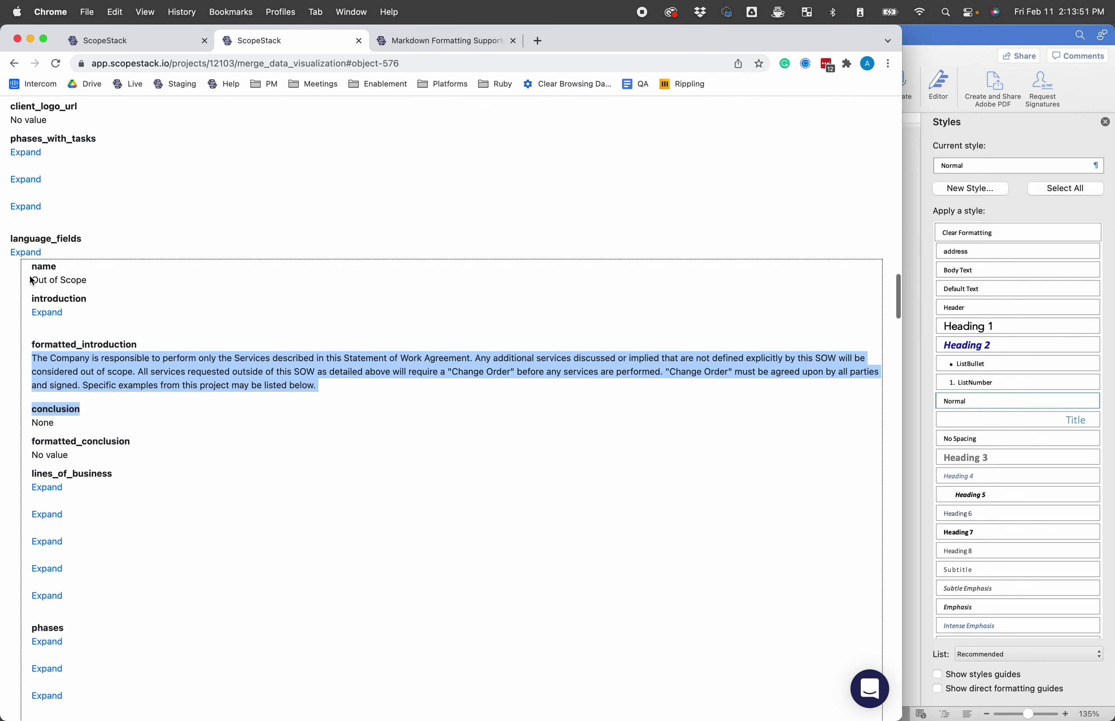
scroll(86, 455, down, 10)
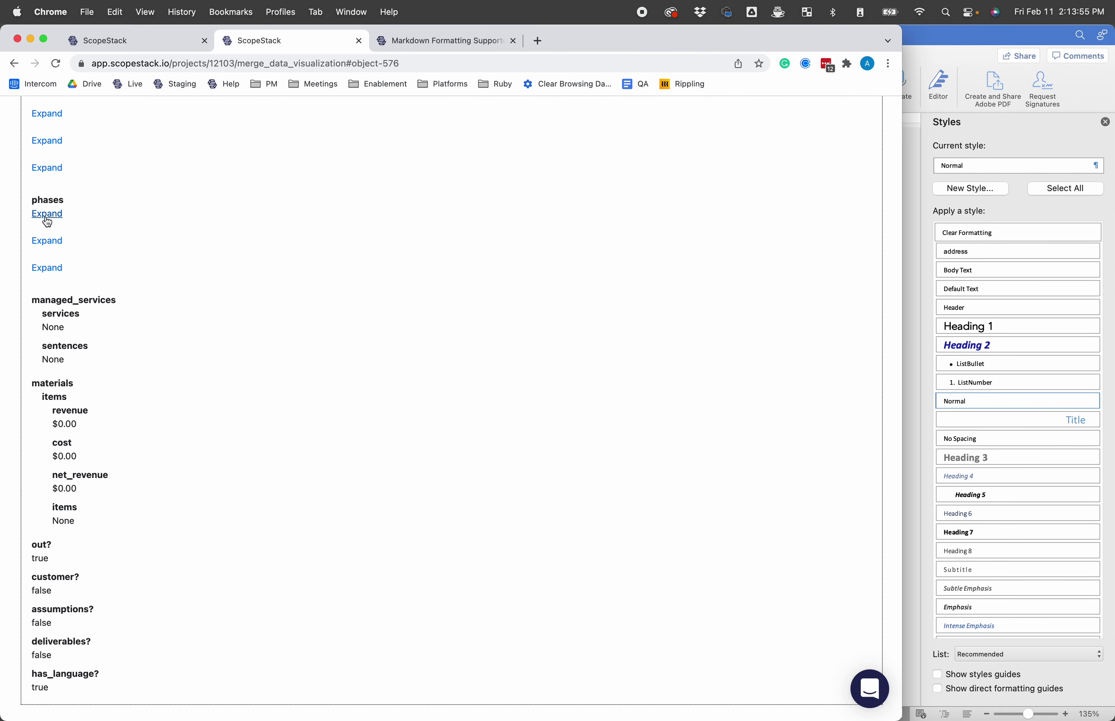
scroll(46, 218, up, 3)
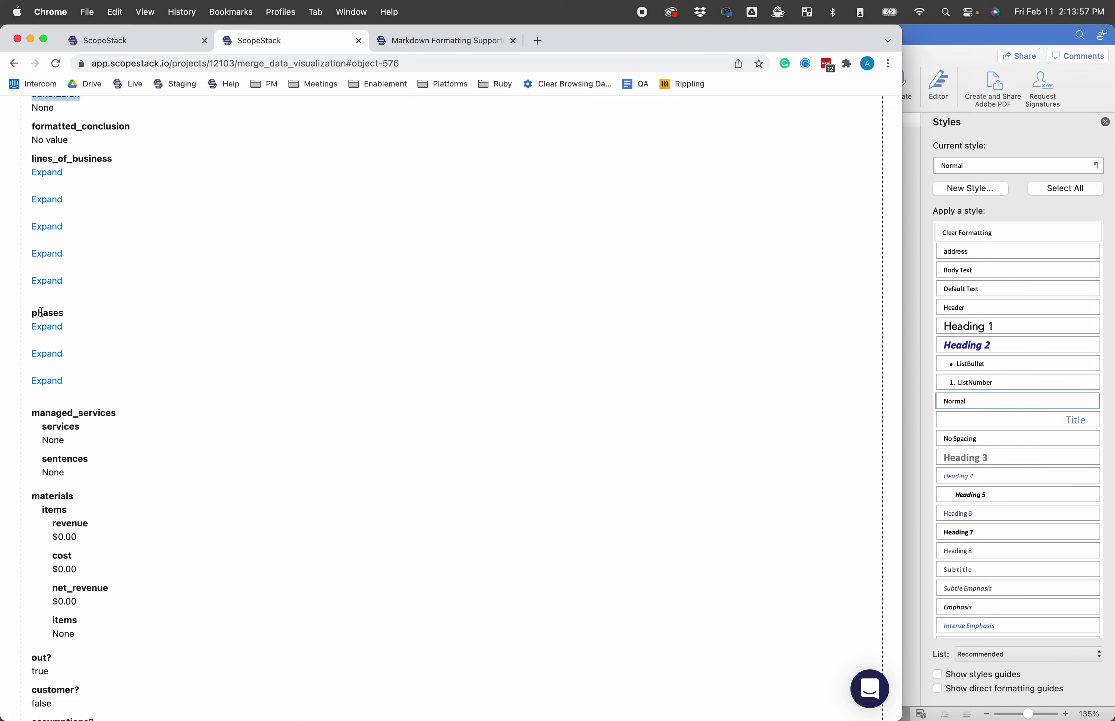
drag(70, 313, 15, 314)
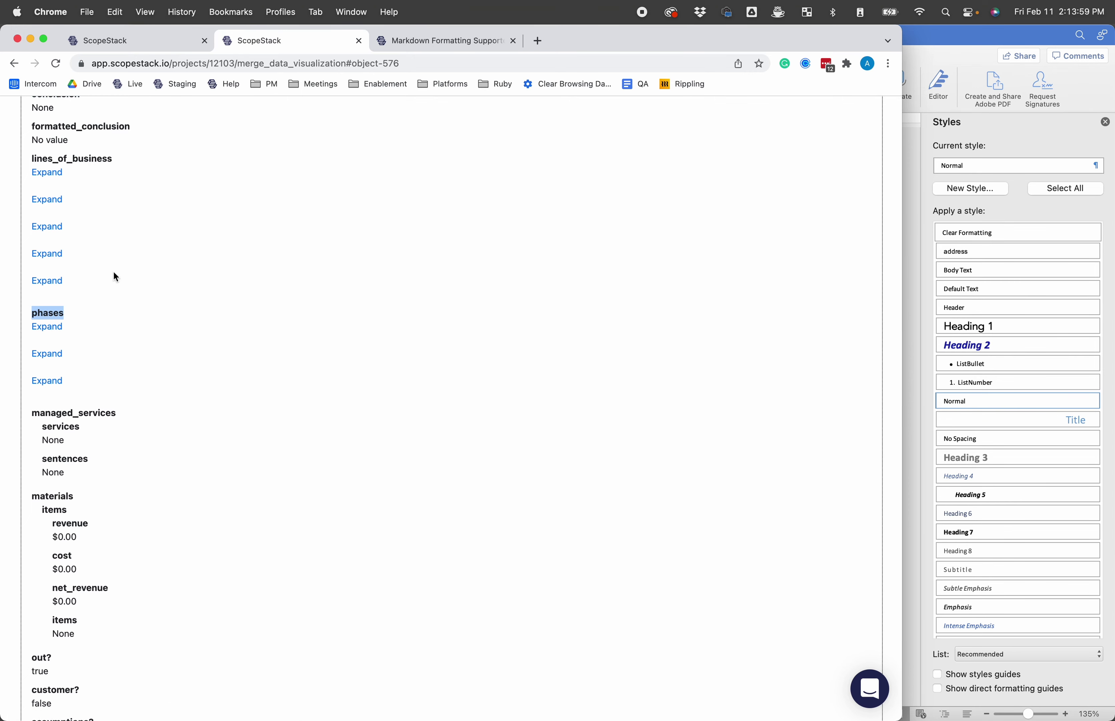
scroll(113, 272, up, 6)
scroll(76, 500, down, 2)
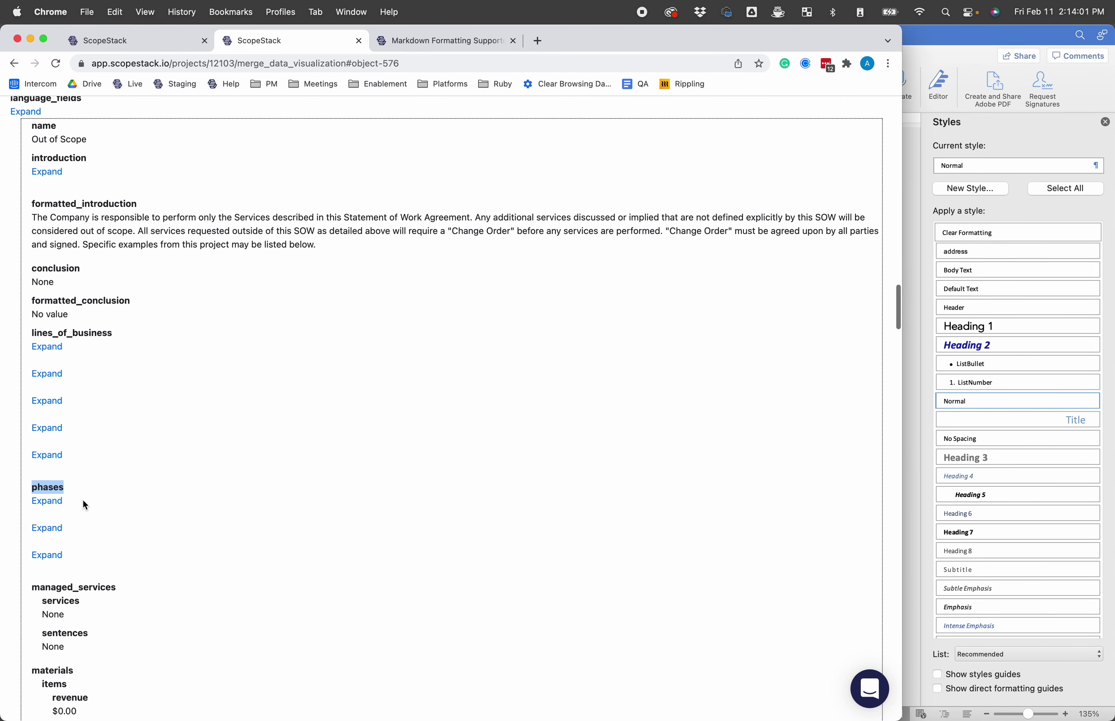
Step: Collapse the Out of Scope entry, highlight the language_fields key, and expand its first entry again
click(911, 269)
click(46, 241)
scroll(45, 240, up, 2)
click(26, 199)
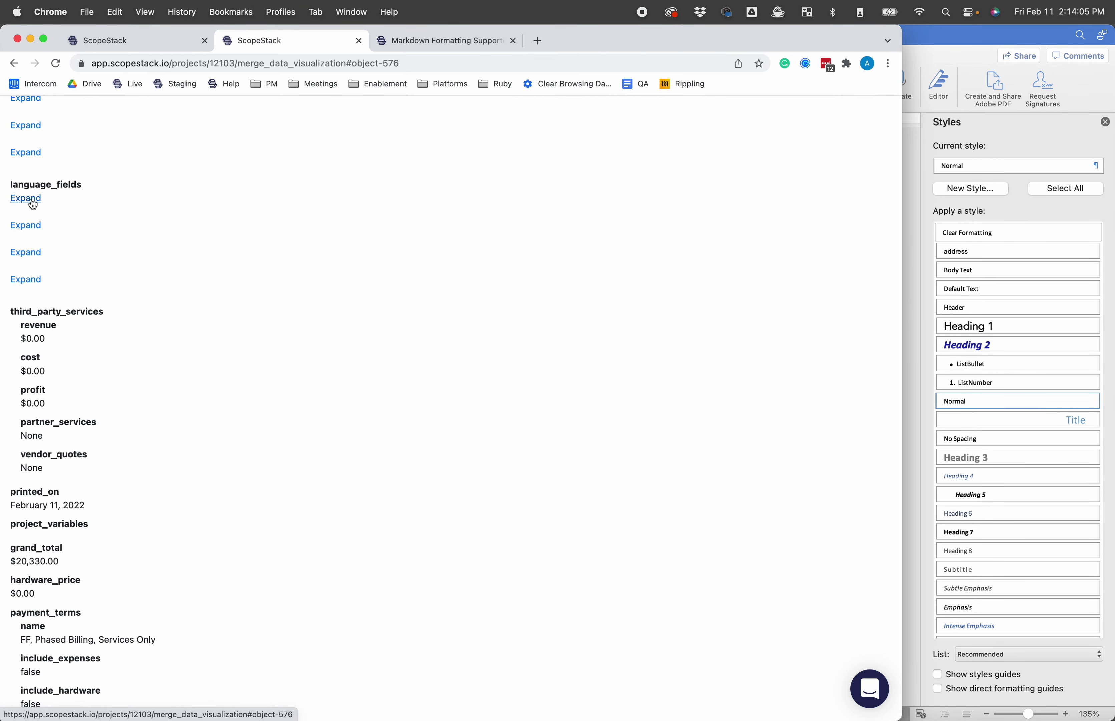
drag(114, 184, 24, 187)
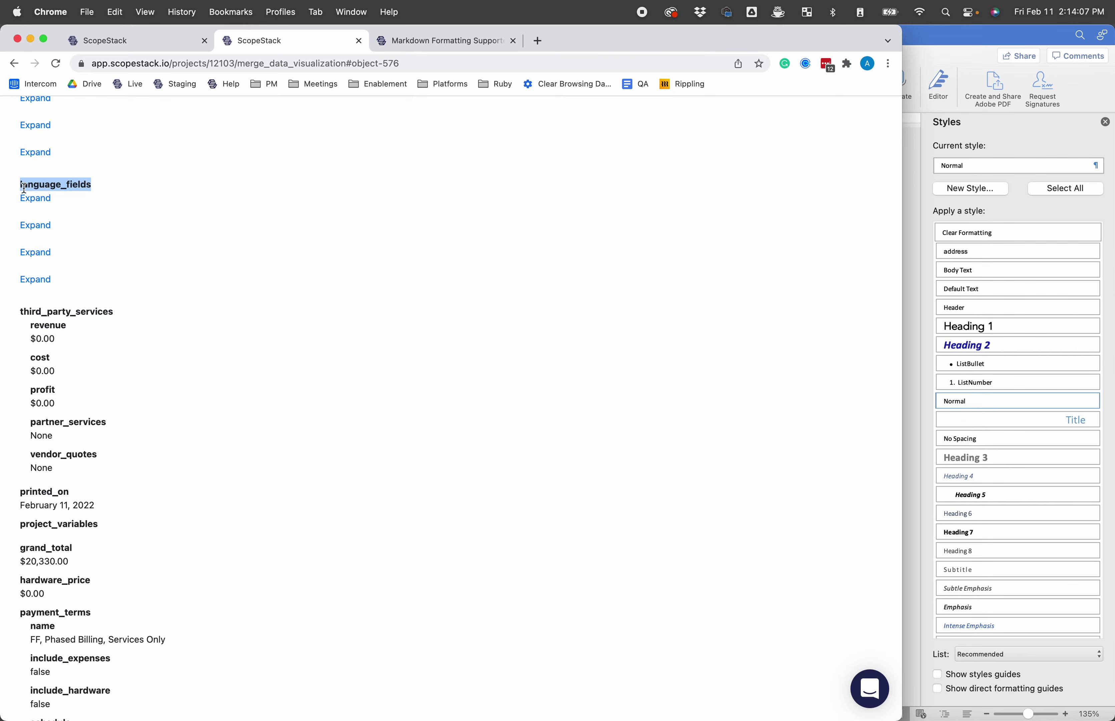
double_click(19, 185)
click(37, 199)
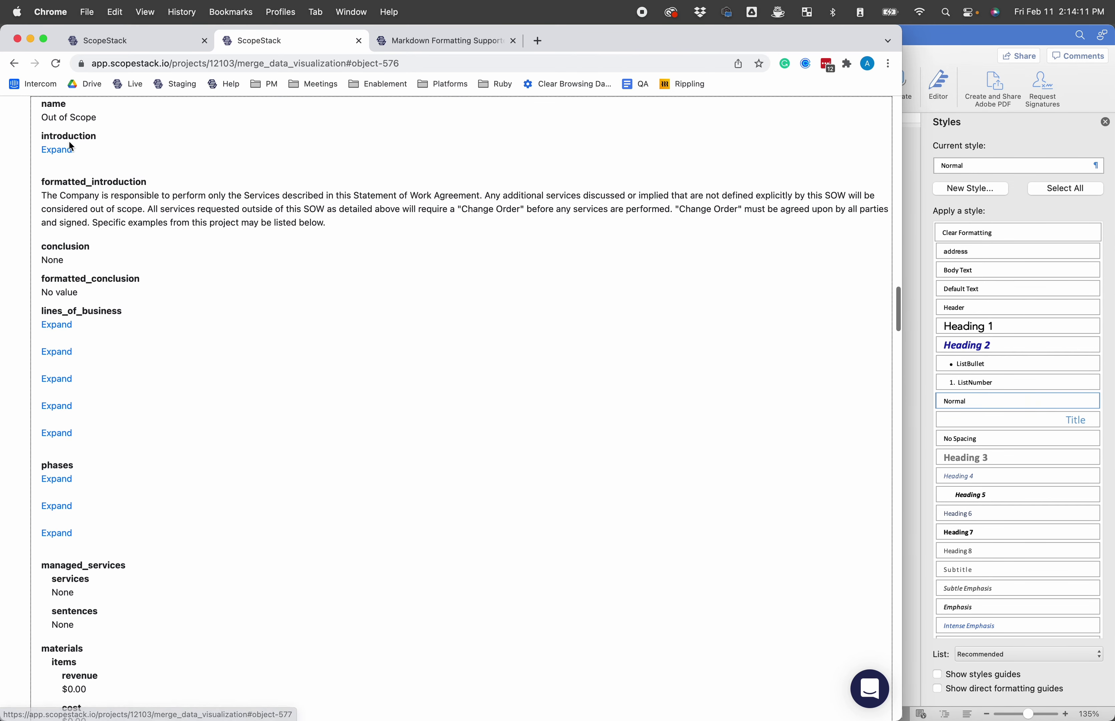
Step: Expand the first phases_with_tasks entry in the merge data to compare it with language_fields, and collapse it again
scroll(88, 226, up, 8)
click(35, 393)
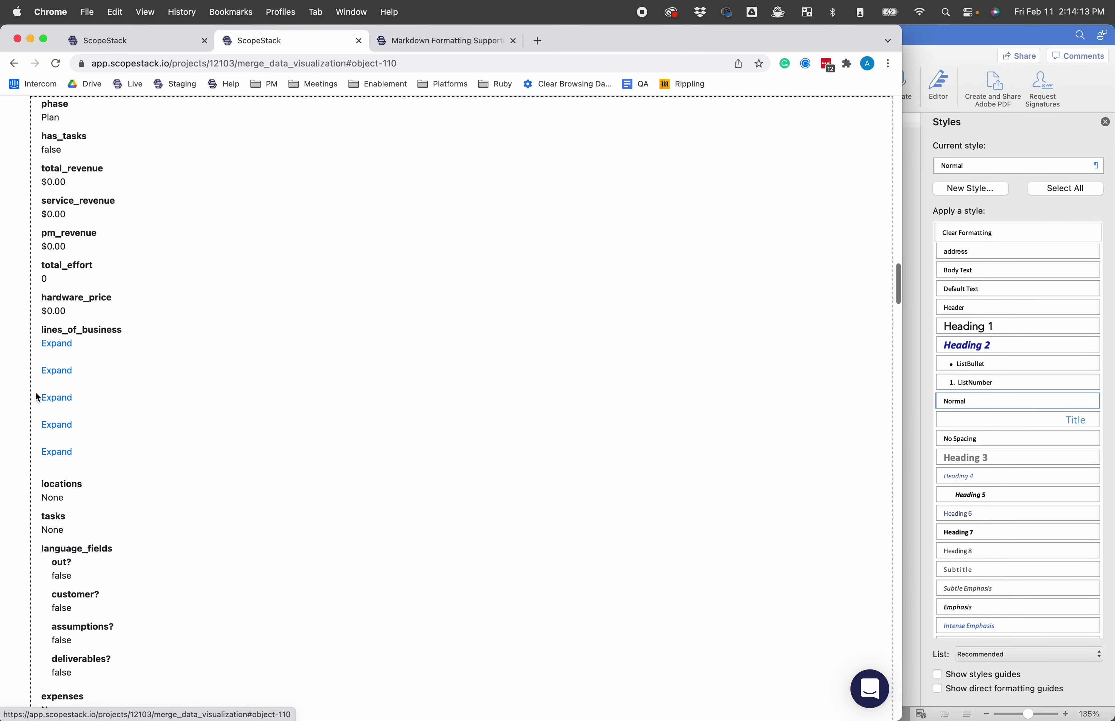
scroll(115, 183, up, 3)
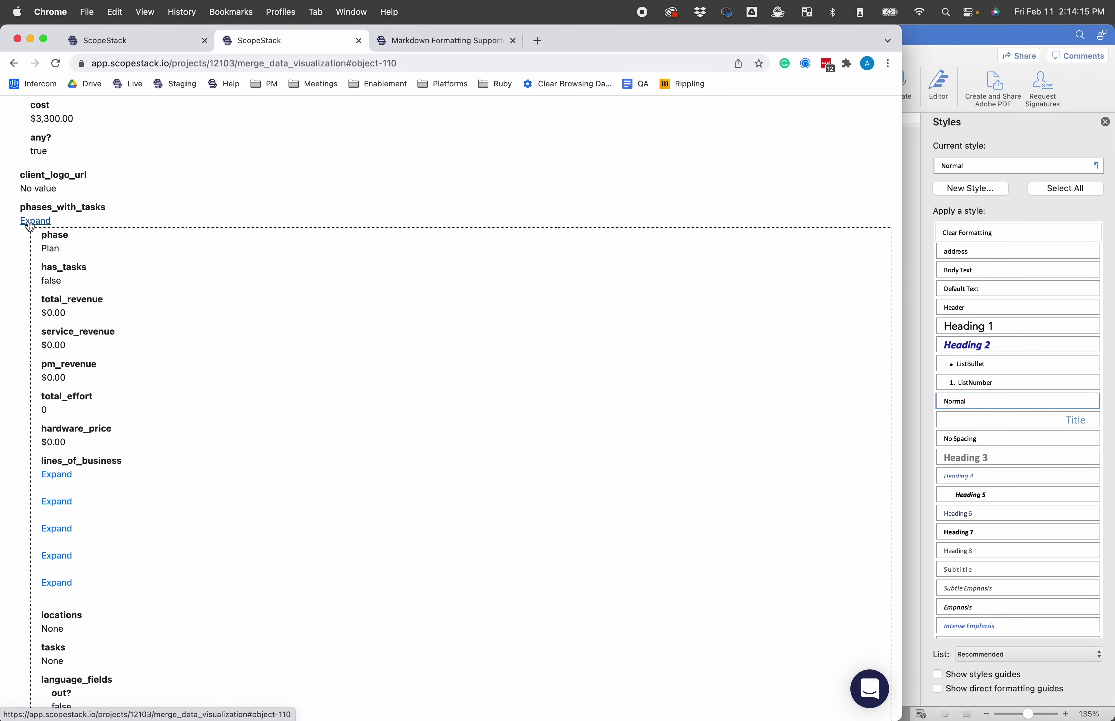
click(29, 224)
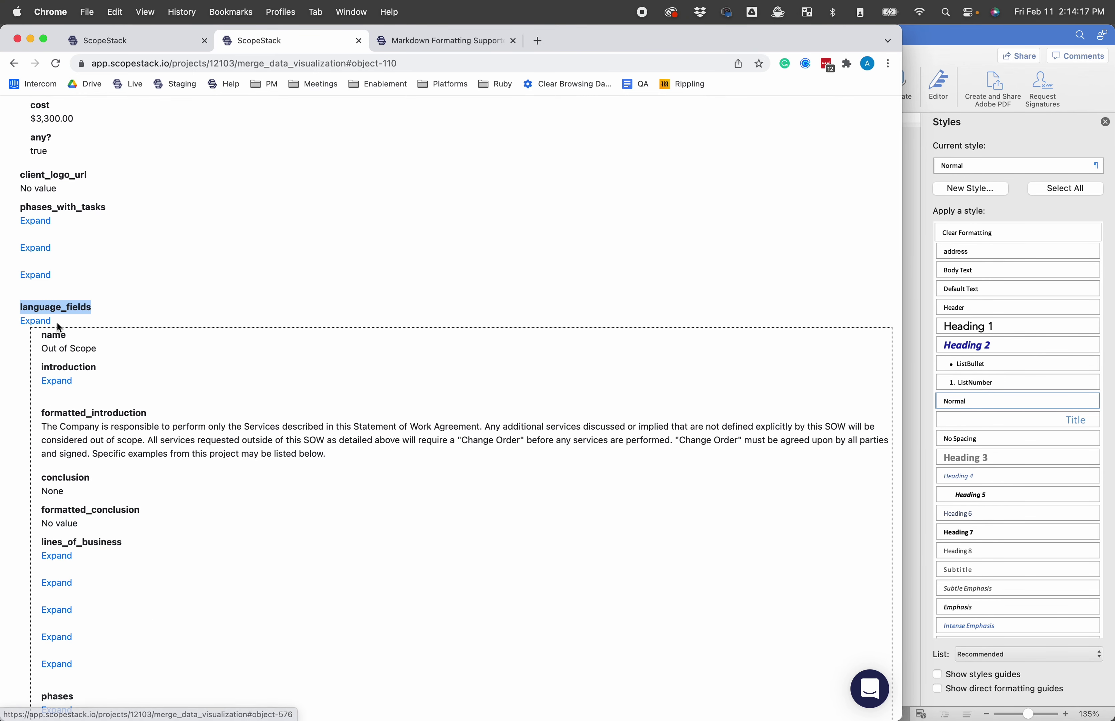
scroll(176, 423, down, 1)
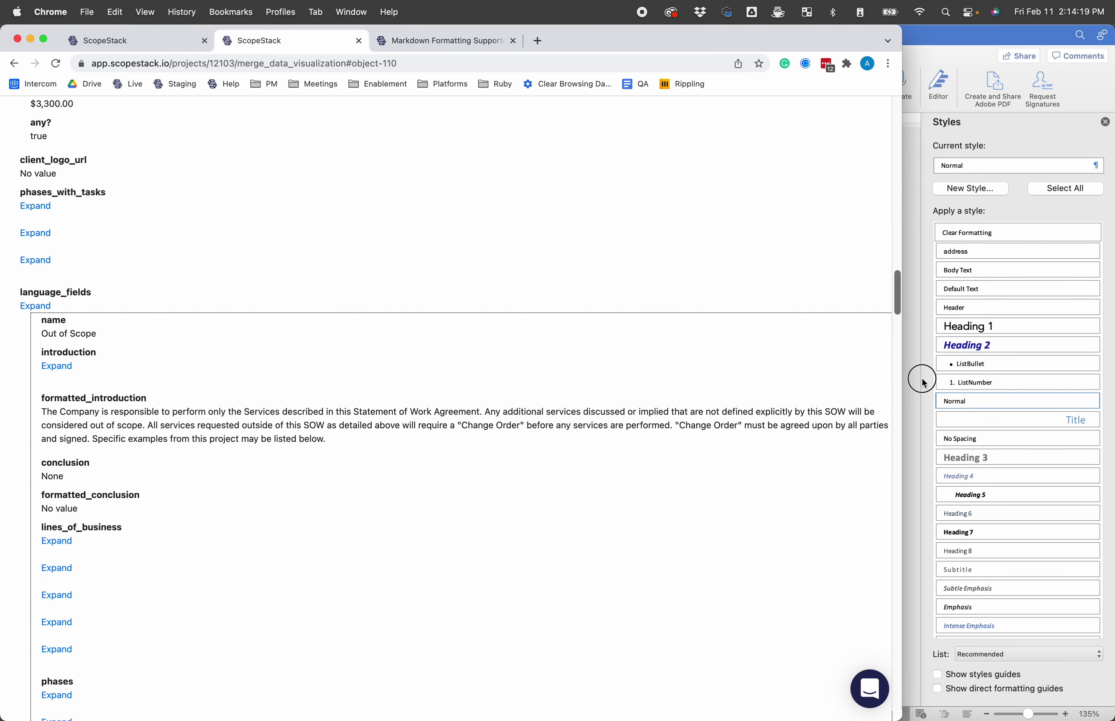
Step: Highlight the language.phases:each(phase) field and the bulleted =sentence field in the Word template
click(919, 380)
scroll(502, 482, down, 3)
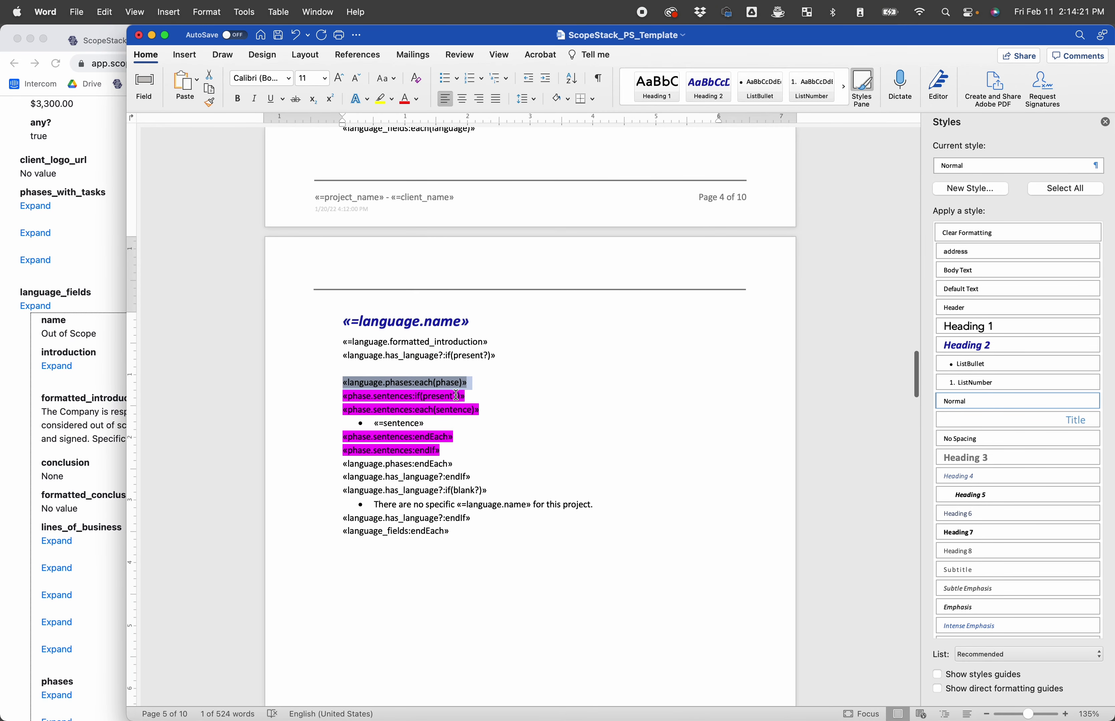
drag(480, 384, 368, 382)
click(495, 387)
click(347, 383)
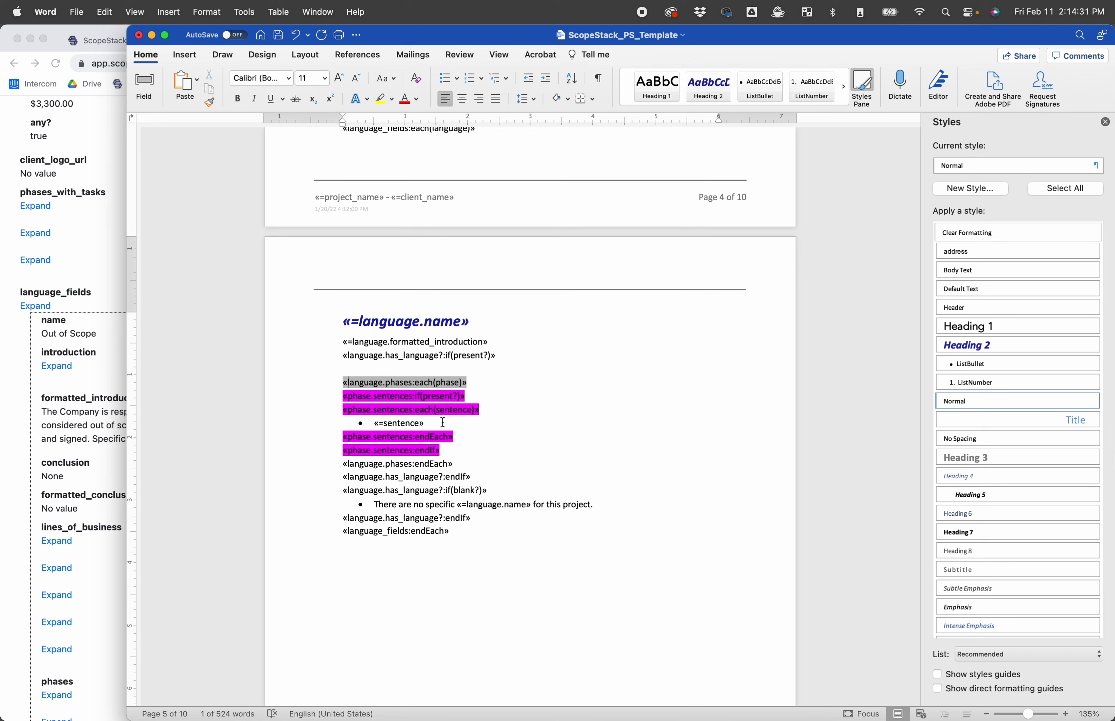
click(403, 423)
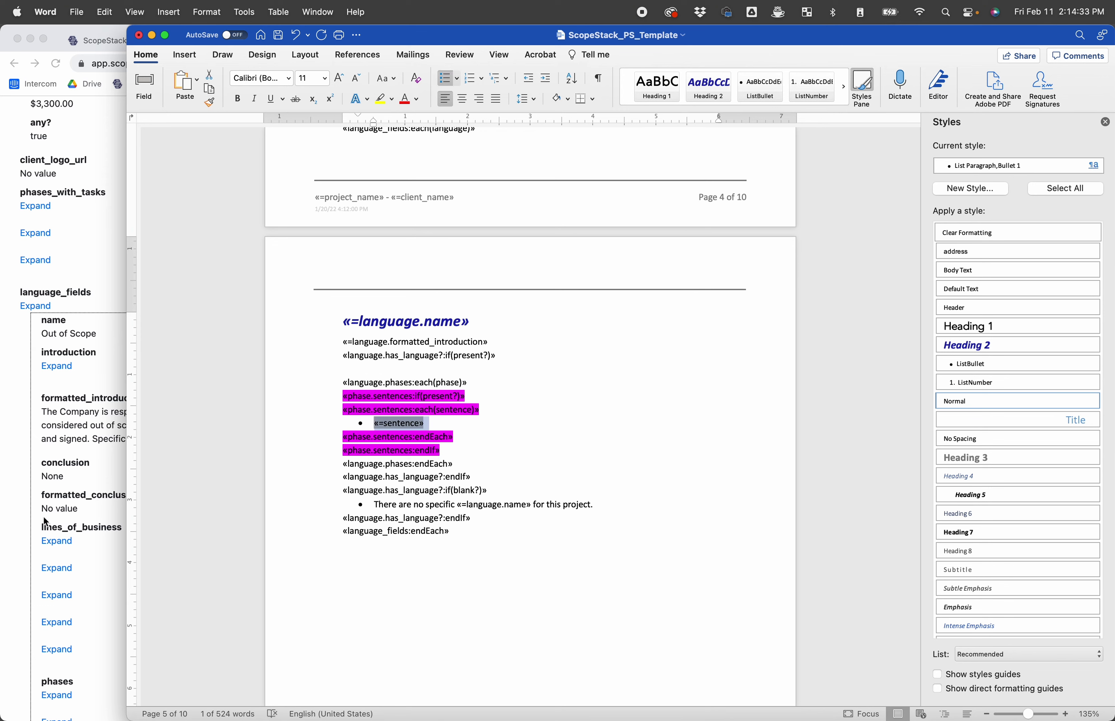
Step: Return to the merge data in Chrome and expand the first phase inside the Out of Scope language field
click(46, 522)
click(36, 306)
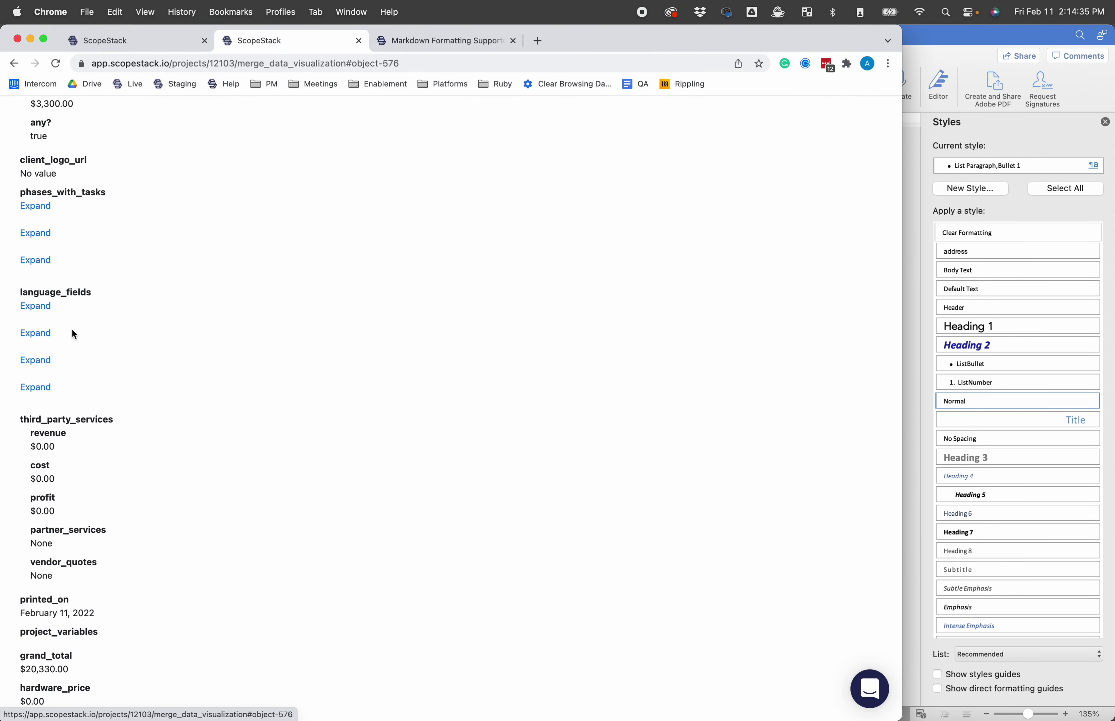
click(36, 304)
scroll(34, 303, down, 5)
scroll(65, 265, down, 2)
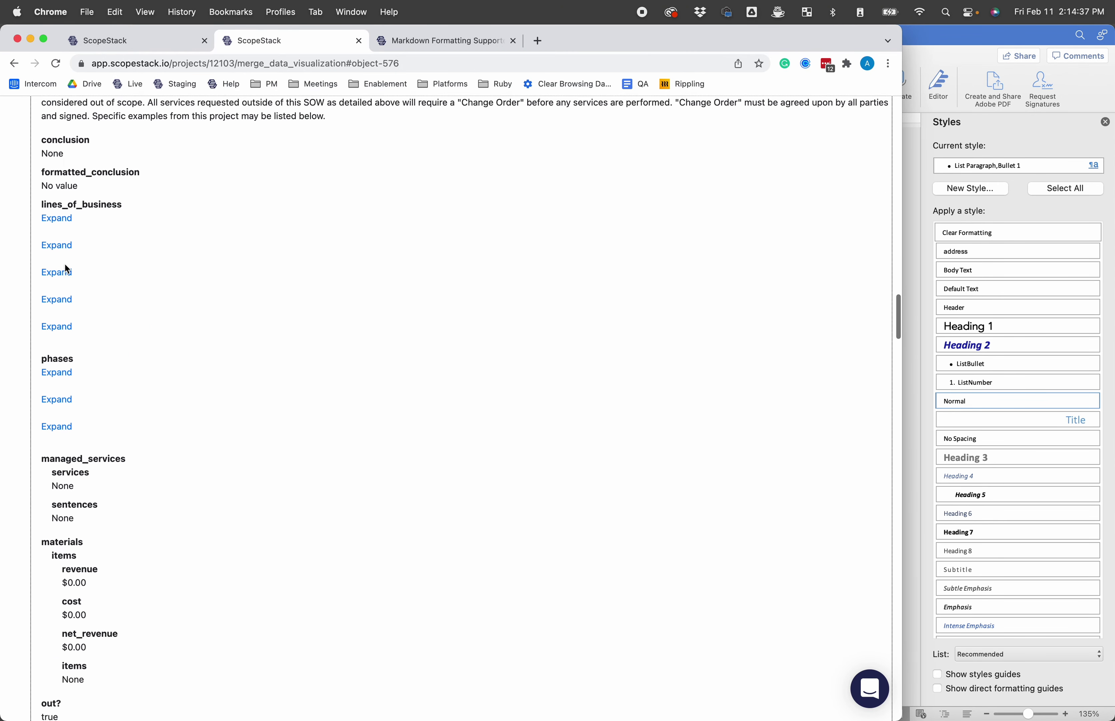
click(61, 371)
scroll(67, 180, up, 1)
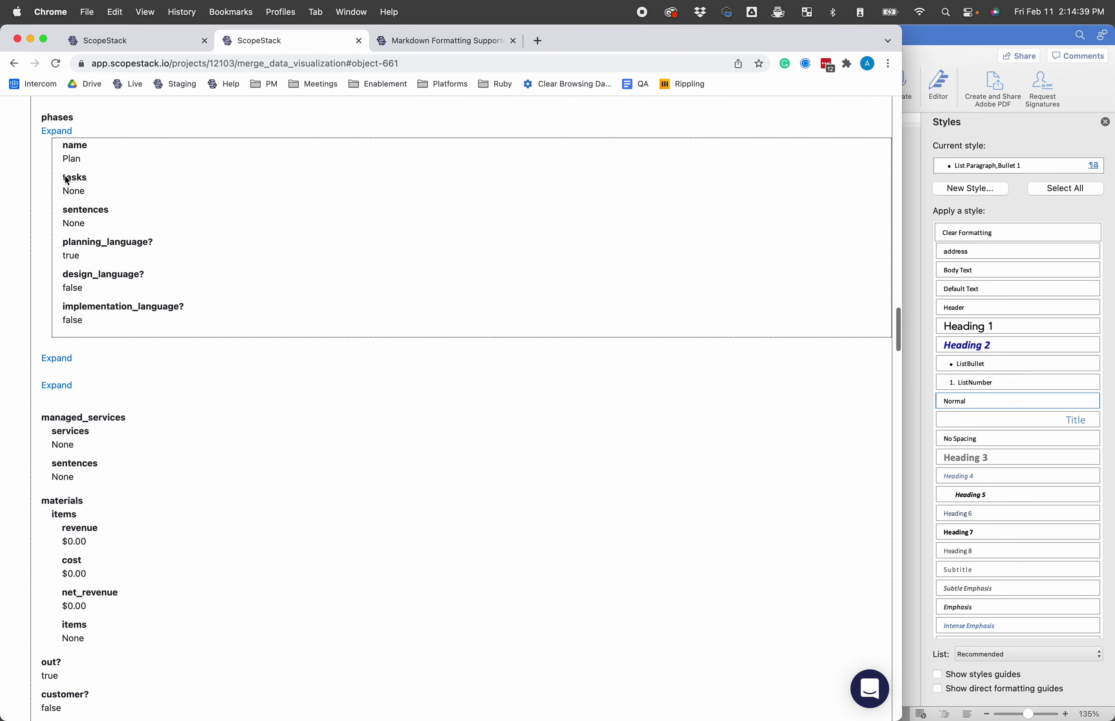
scroll(67, 180, up, 2)
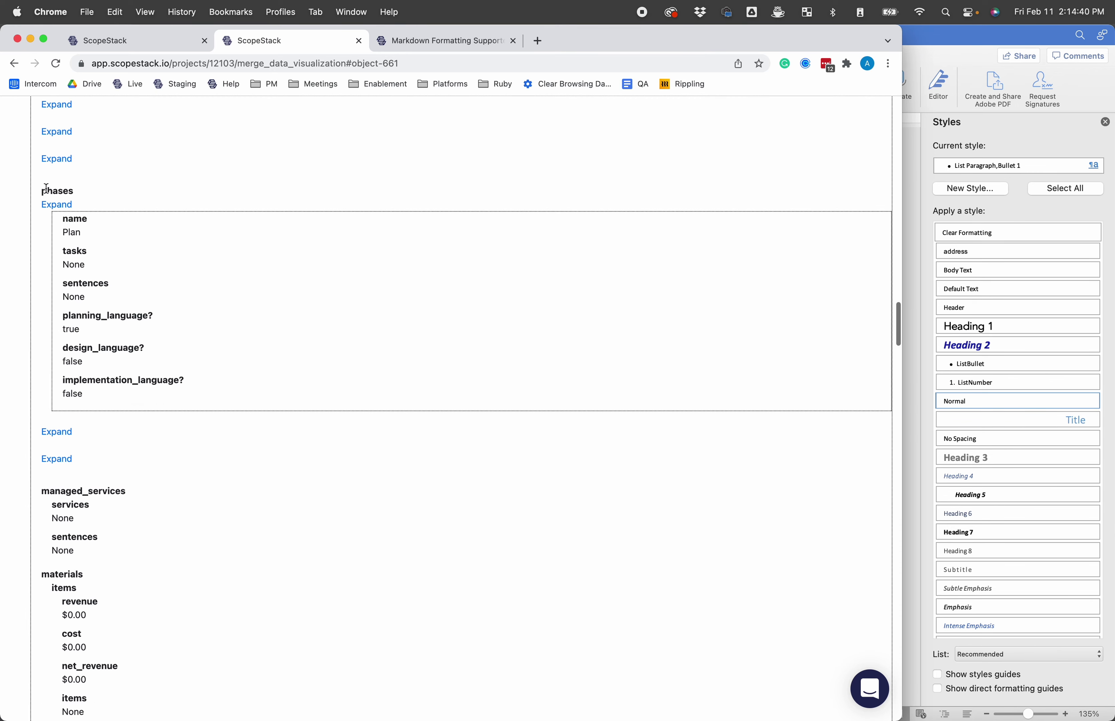
Step: Collapse the Plan phase, expand the second phase in its place, and switch back to the Word template
click(57, 207)
click(55, 234)
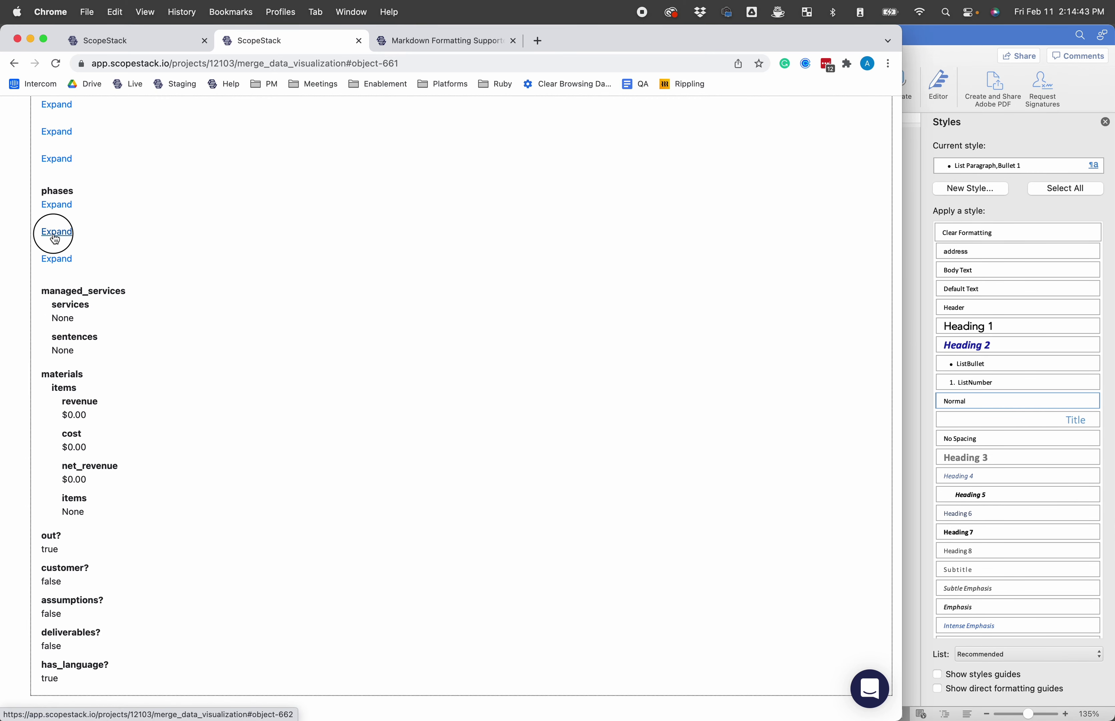
click(913, 281)
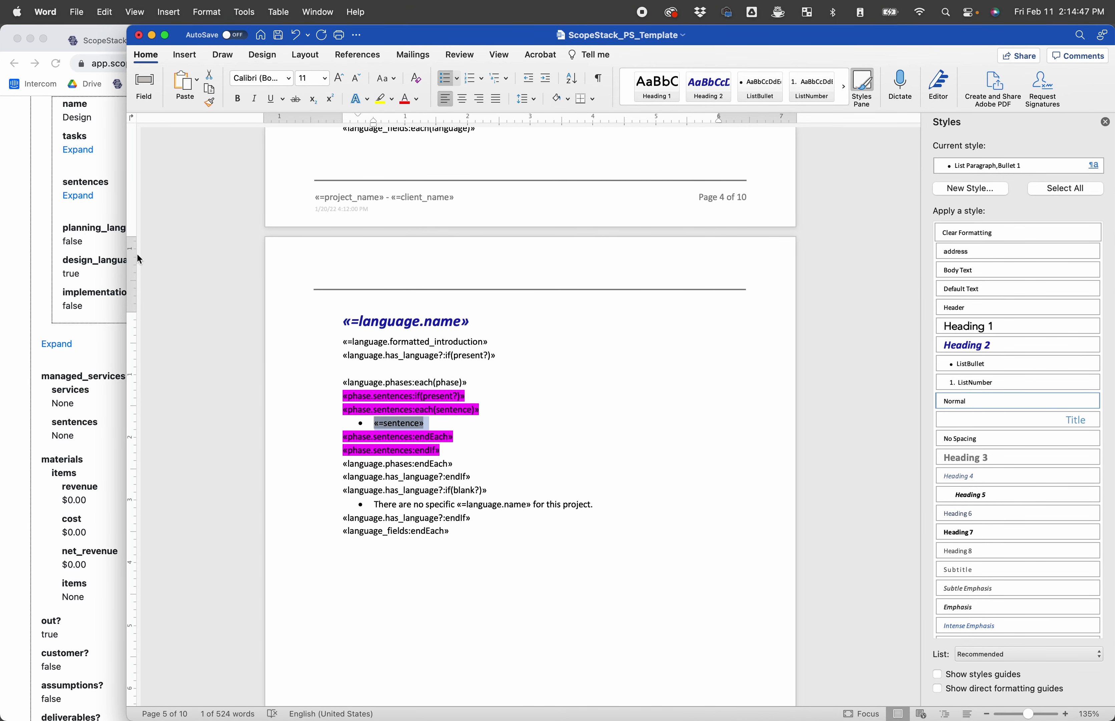
Step: Switch to the merge data in Chrome, expand the Design phase's sentences and select the network assessment sentence
click(84, 231)
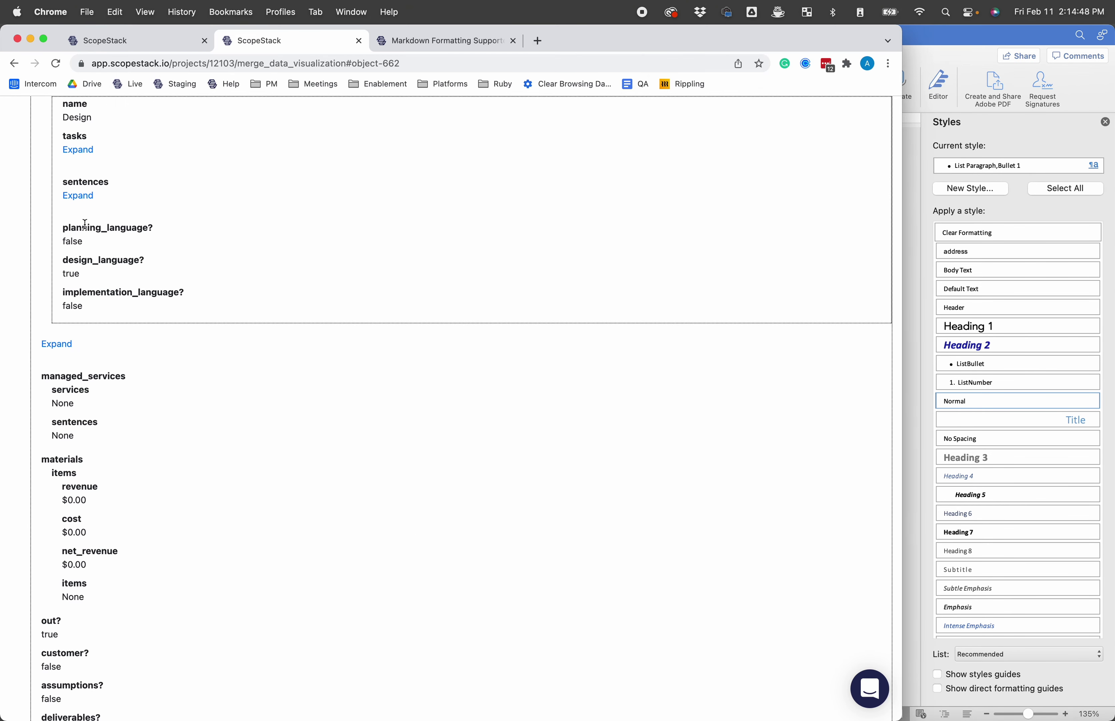
click(80, 195)
scroll(347, 212, up, 2)
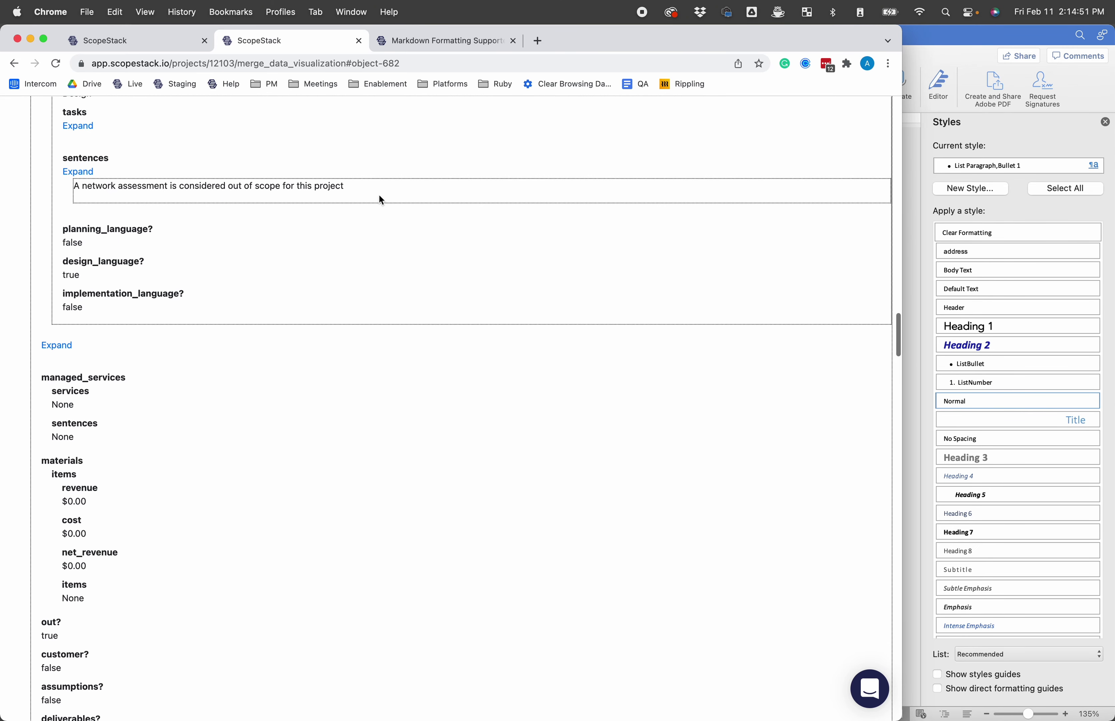
drag(380, 194, 61, 185)
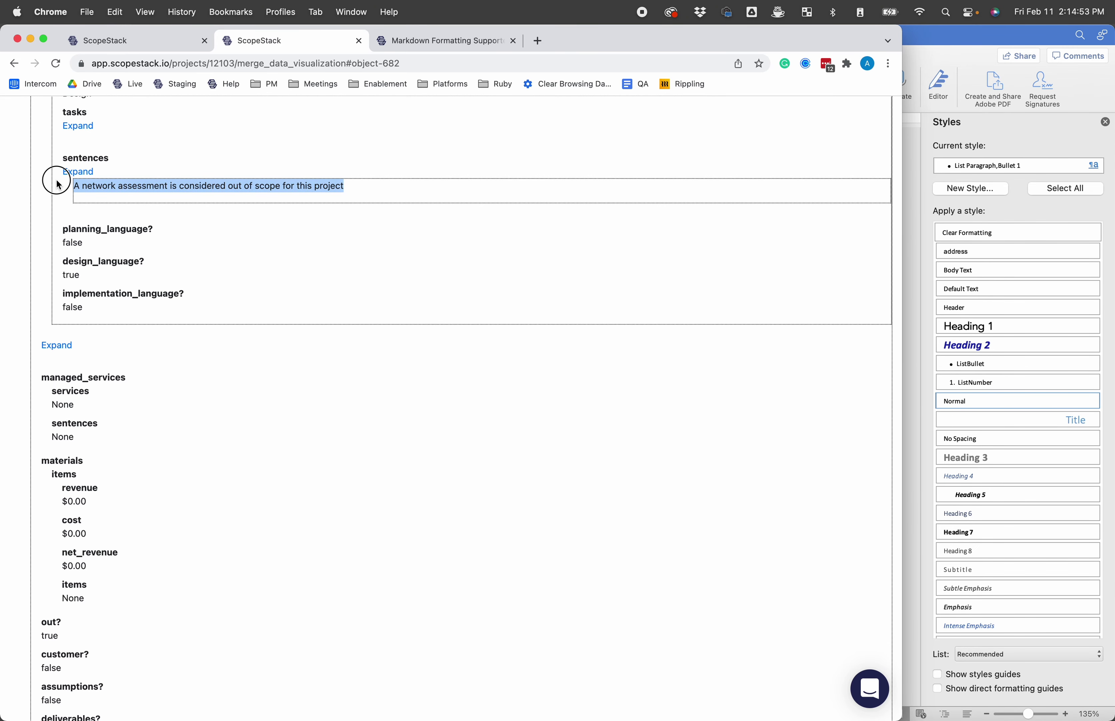
Step: Open the Out of Scope section of the Network Design and Install project and select its text for comparison
click(119, 42)
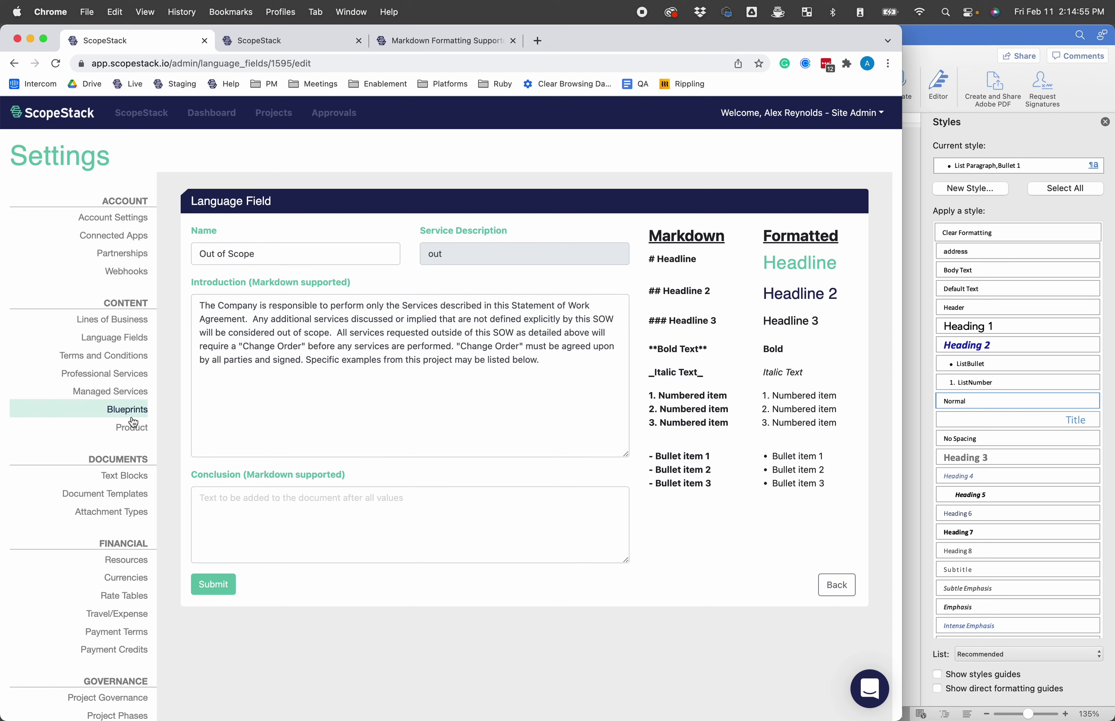
click(282, 112)
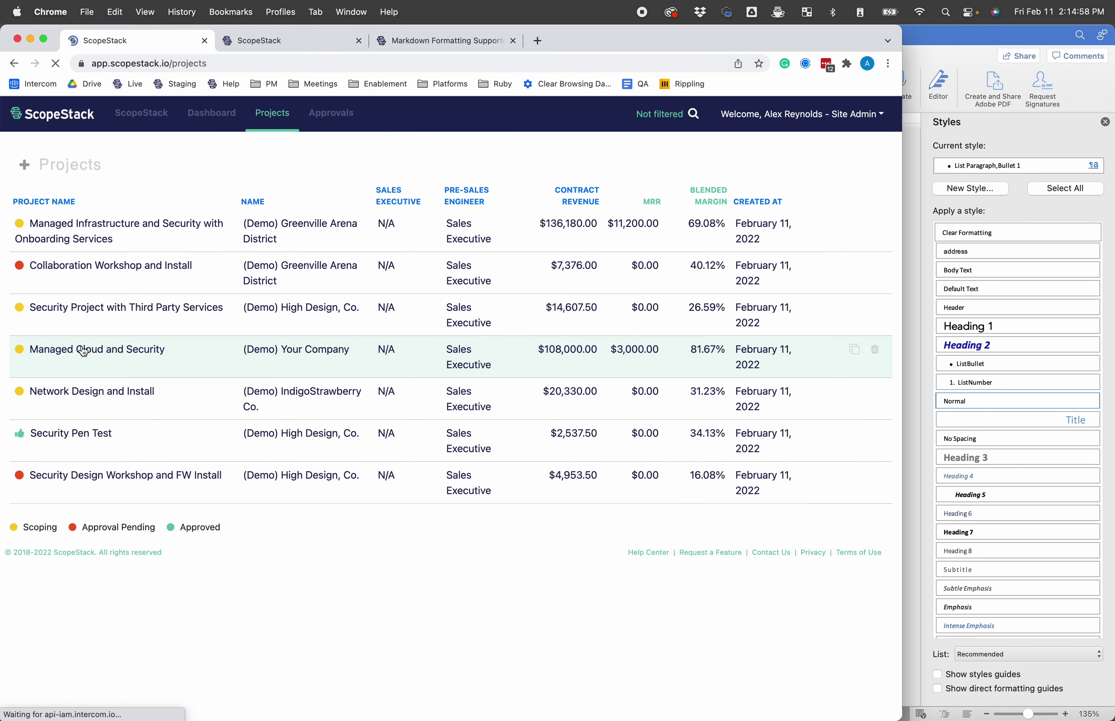
click(75, 389)
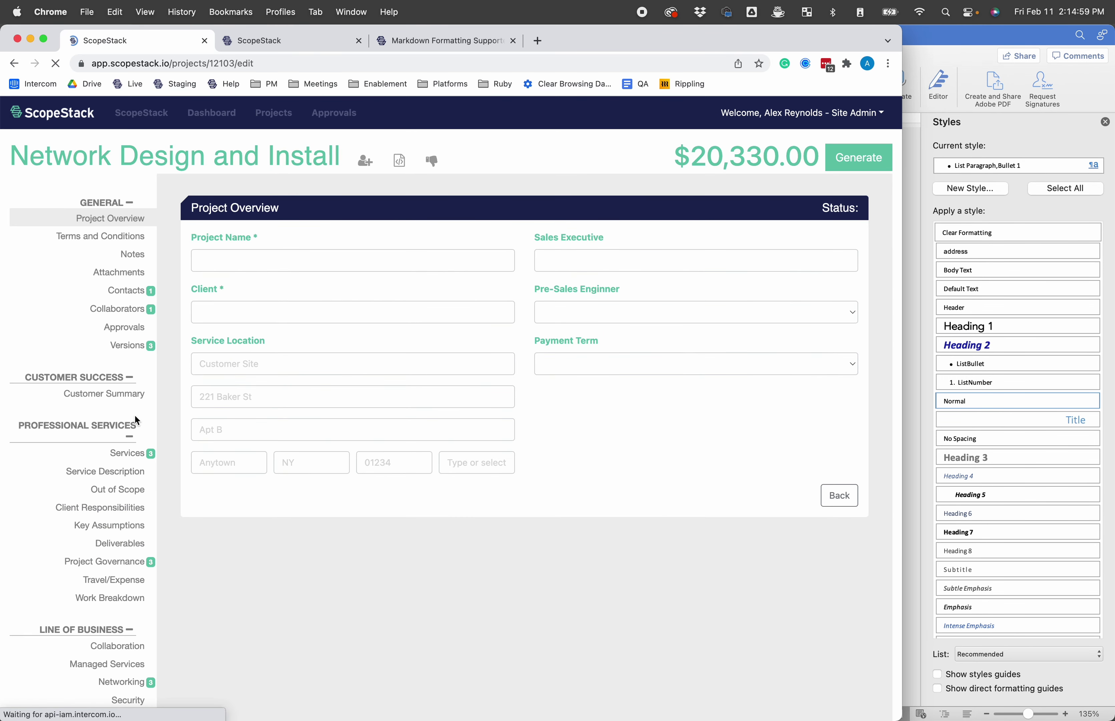
click(122, 497)
scroll(472, 471, down, 1)
drag(738, 347, 410, 318)
Step: Return to the merge data and select the Design phase's sentences label and the sentence listed under it
click(401, 45)
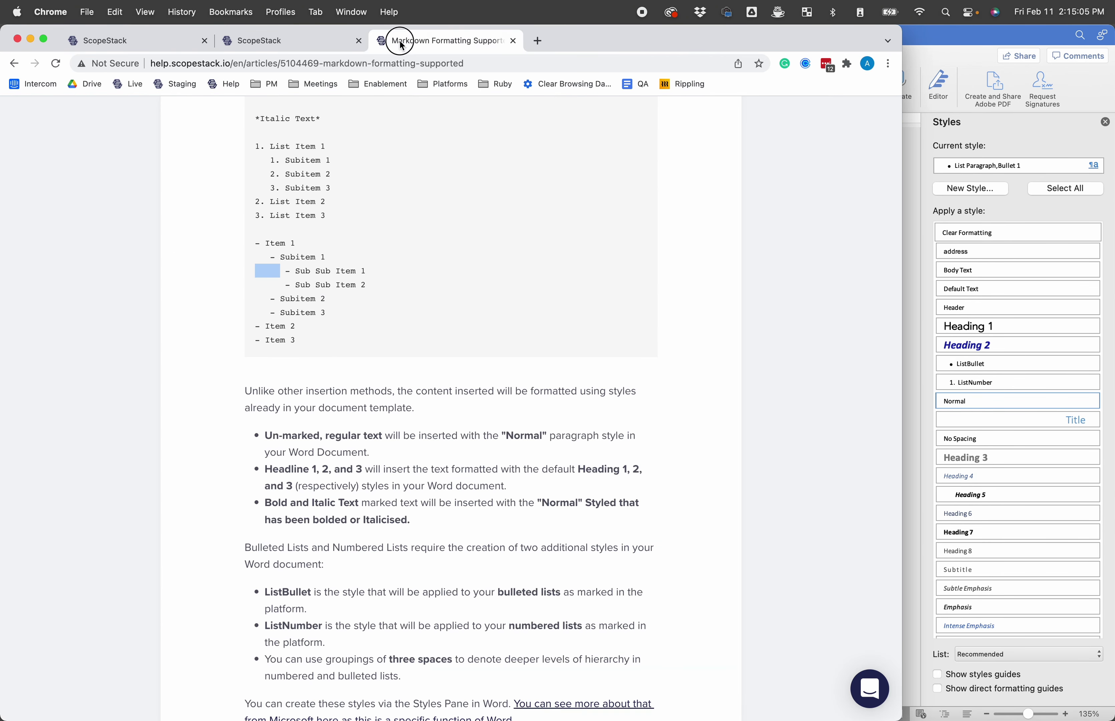
click(305, 42)
click(180, 309)
scroll(180, 309, up, 4)
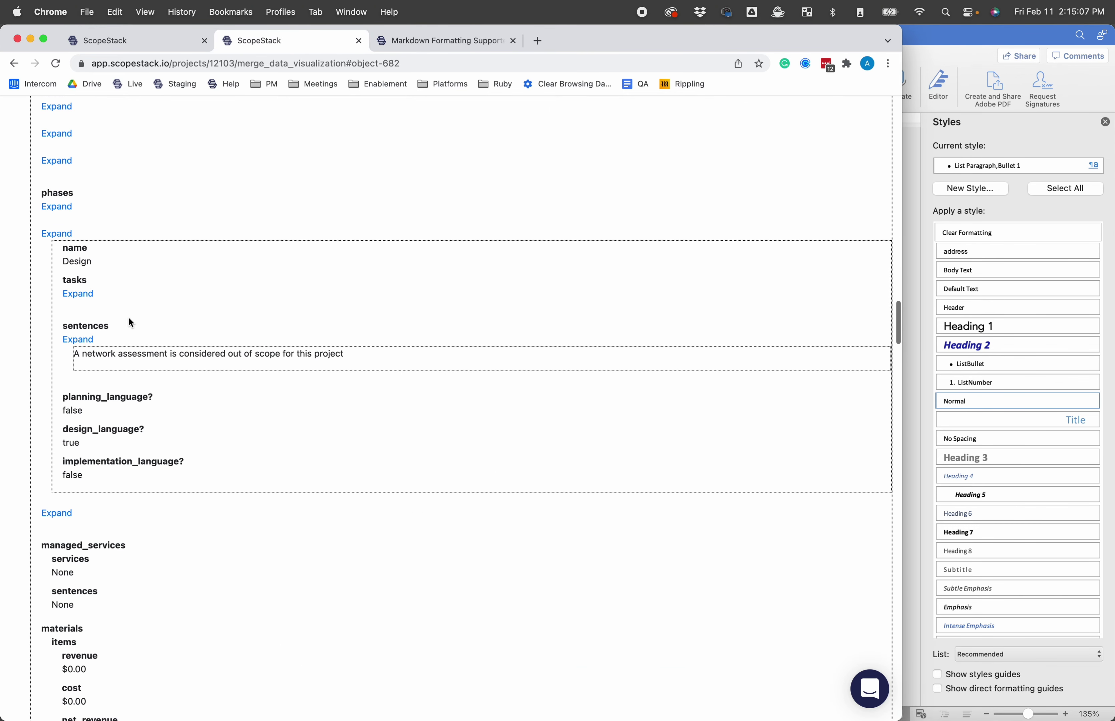
drag(128, 333, 54, 333)
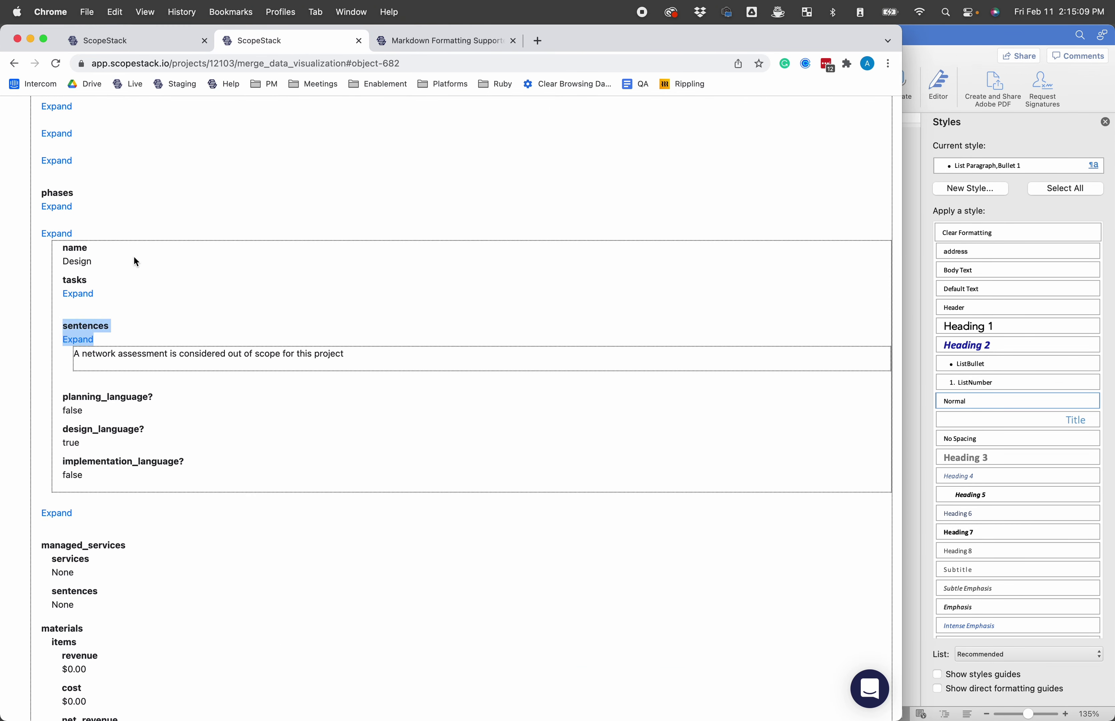
click(179, 351)
drag(220, 333, 35, 323)
click(124, 323)
drag(384, 357, 57, 362)
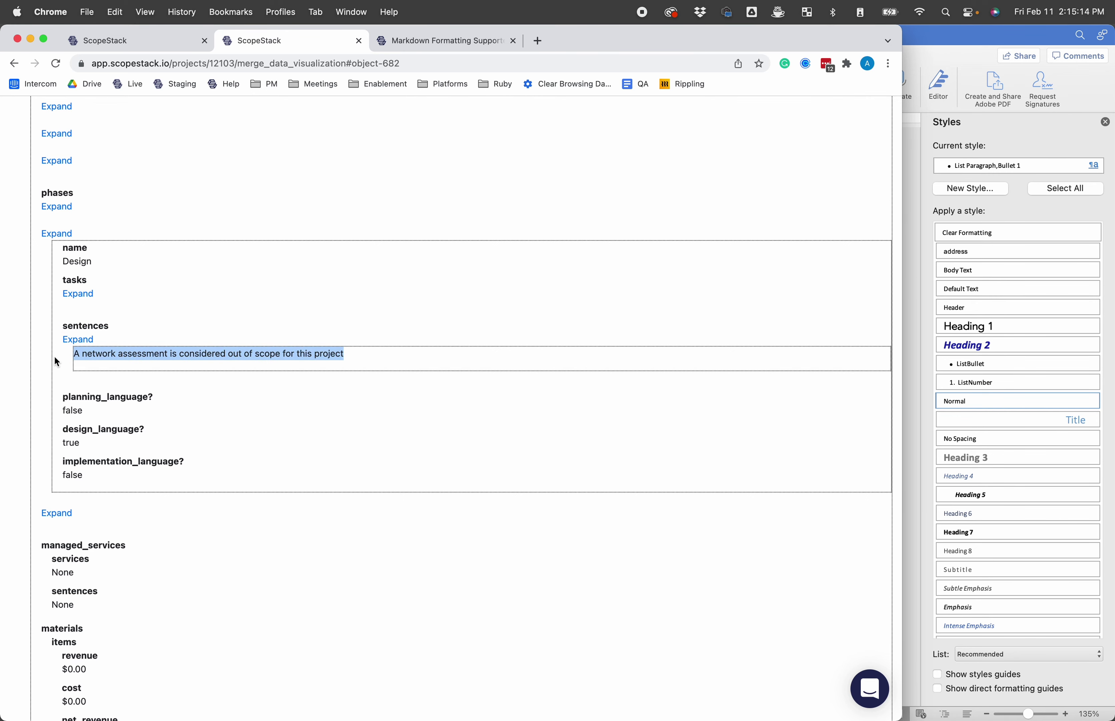
Step: Expand the Design phase's tasks, view the task-level sentences and collapse them again, and select the phase-level sentence for comparison
click(87, 294)
scroll(358, 351, down, 15)
scroll(358, 355, down, 20)
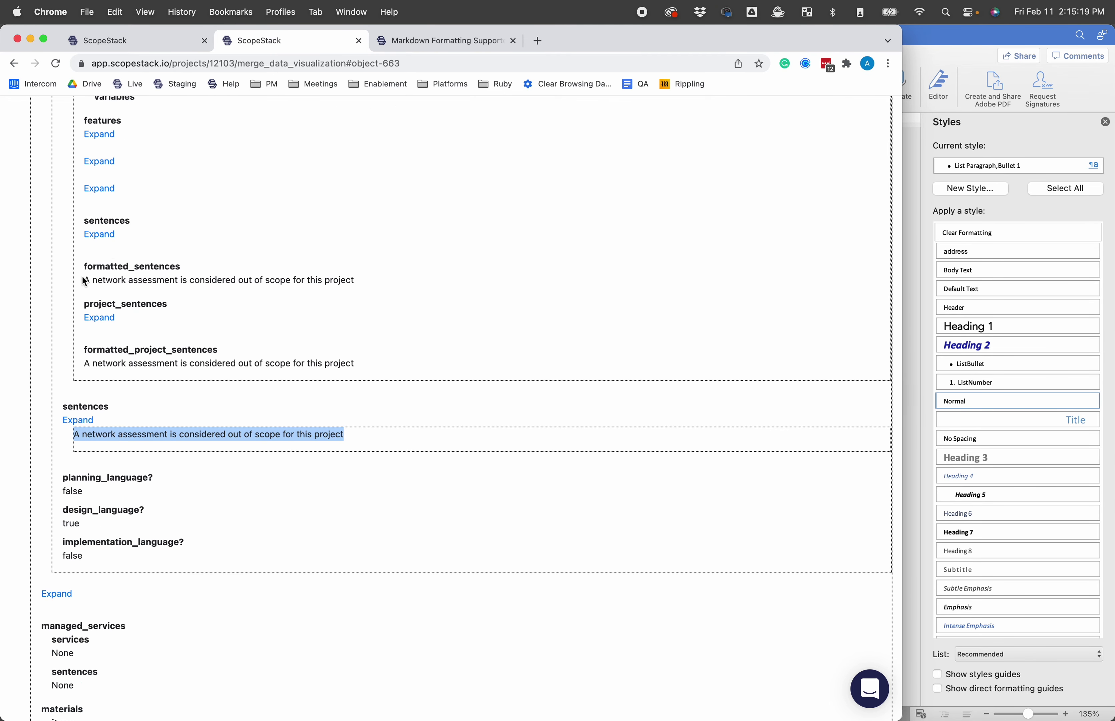
click(100, 235)
click(214, 342)
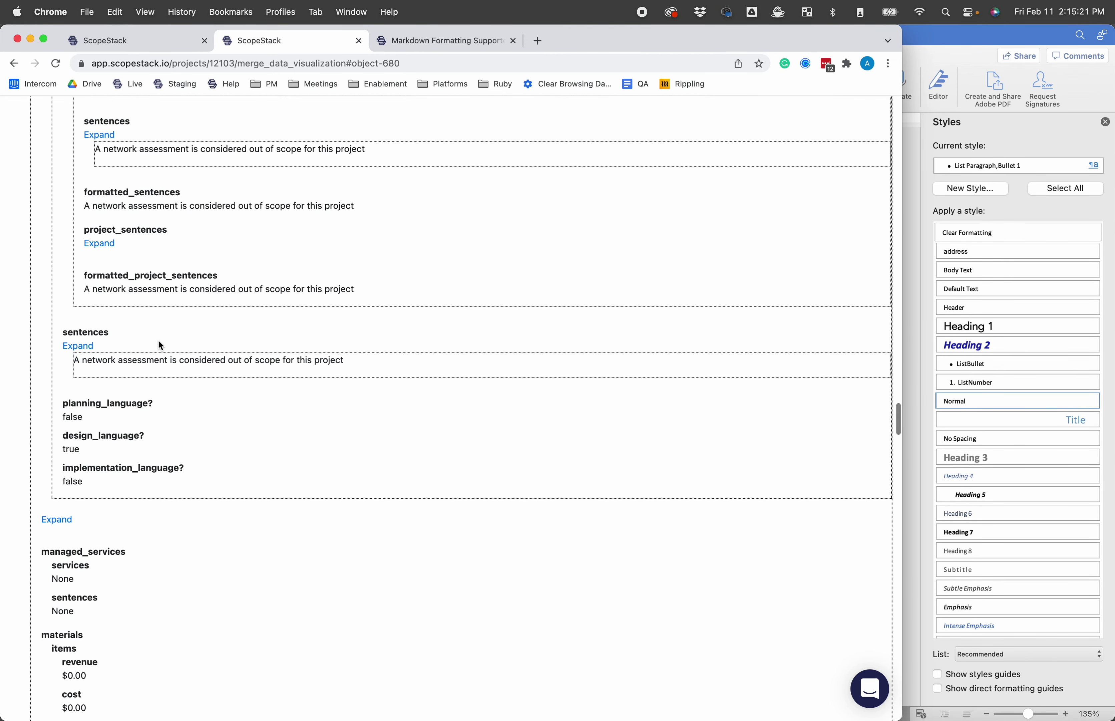
click(100, 135)
drag(372, 423, 68, 415)
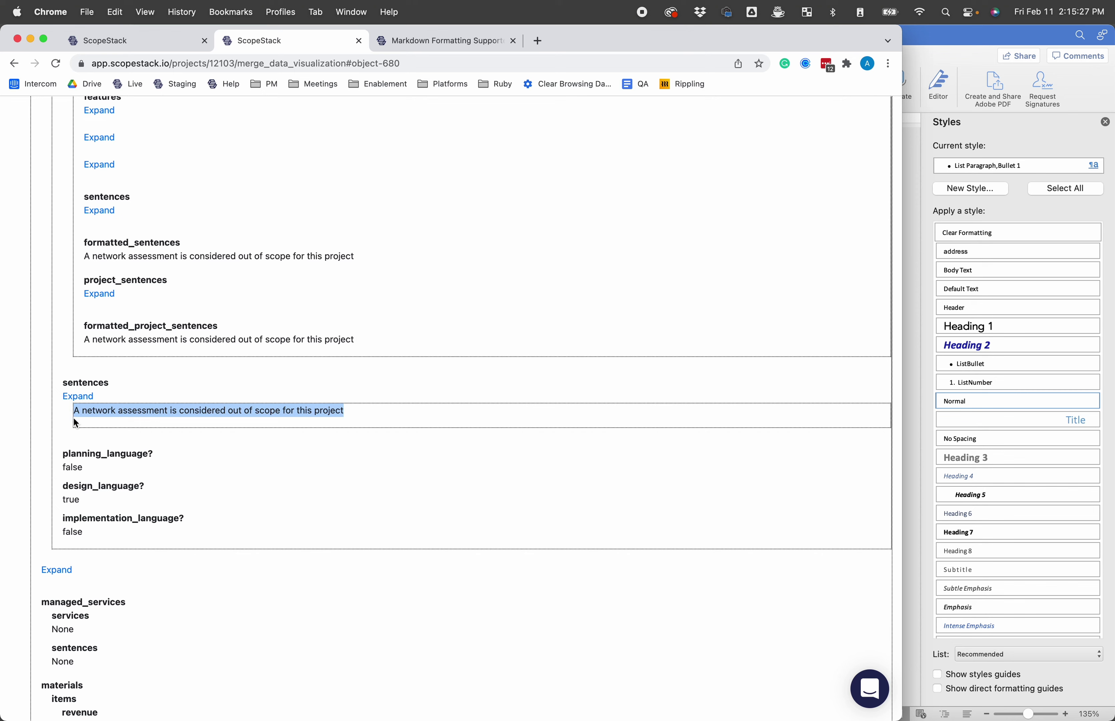
Step: Collapse the tasks of the Design phase in the merge data
scroll(76, 401, up, 10)
scroll(77, 401, up, 20)
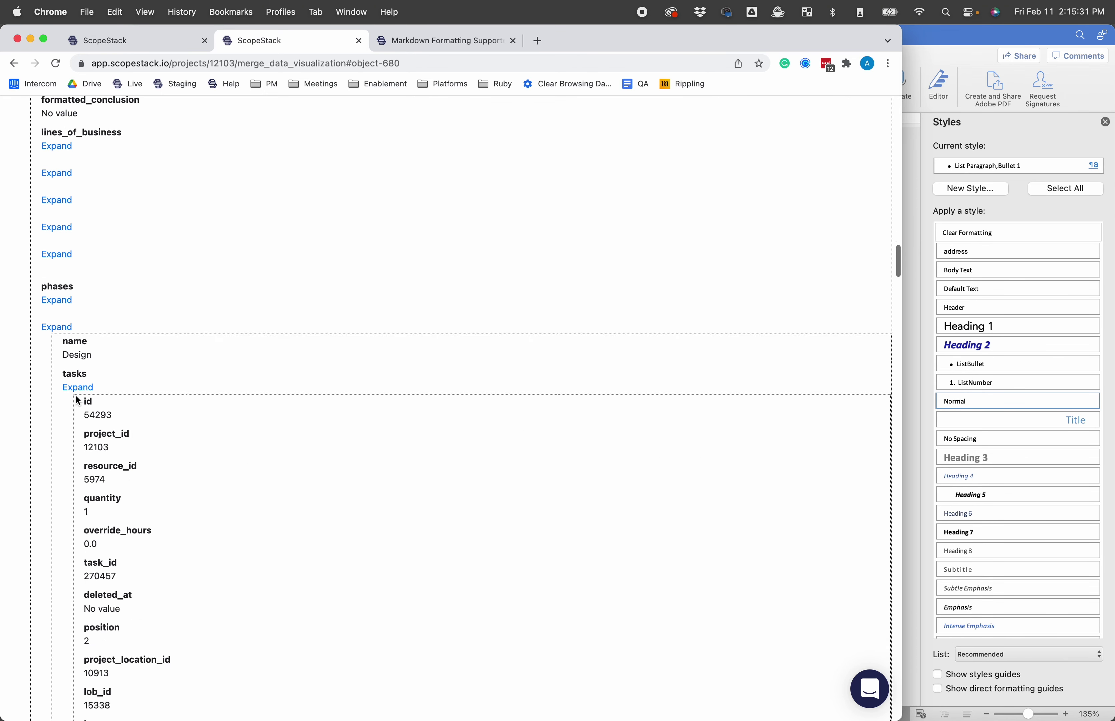
scroll(75, 401, up, 5)
click(77, 467)
scroll(79, 478, down, 2)
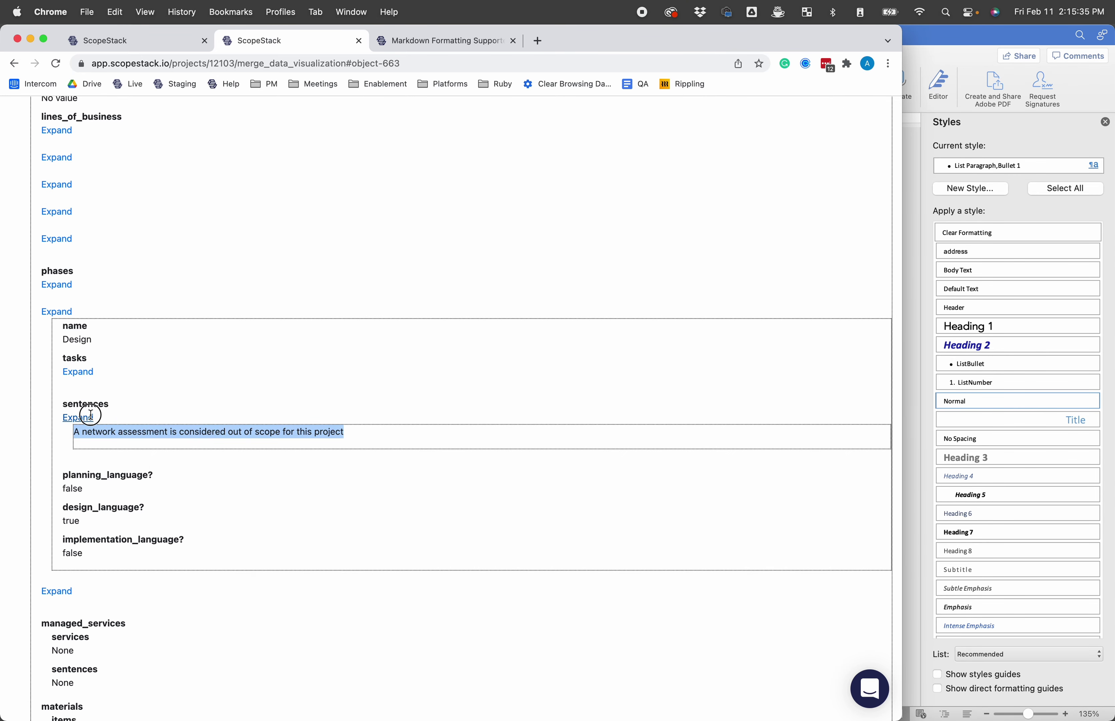
Step: Select the network assessment sentence directly under the Design phase's sentences
drag(368, 435, 72, 436)
drag(384, 435, 14, 437)
click(349, 434)
drag(361, 434, 70, 440)
click(68, 373)
click(394, 433)
drag(382, 433, 54, 433)
Step: Switch to the Word template and select the phase.sentences fields and the language.has_language?:if(present?) block around them
click(908, 422)
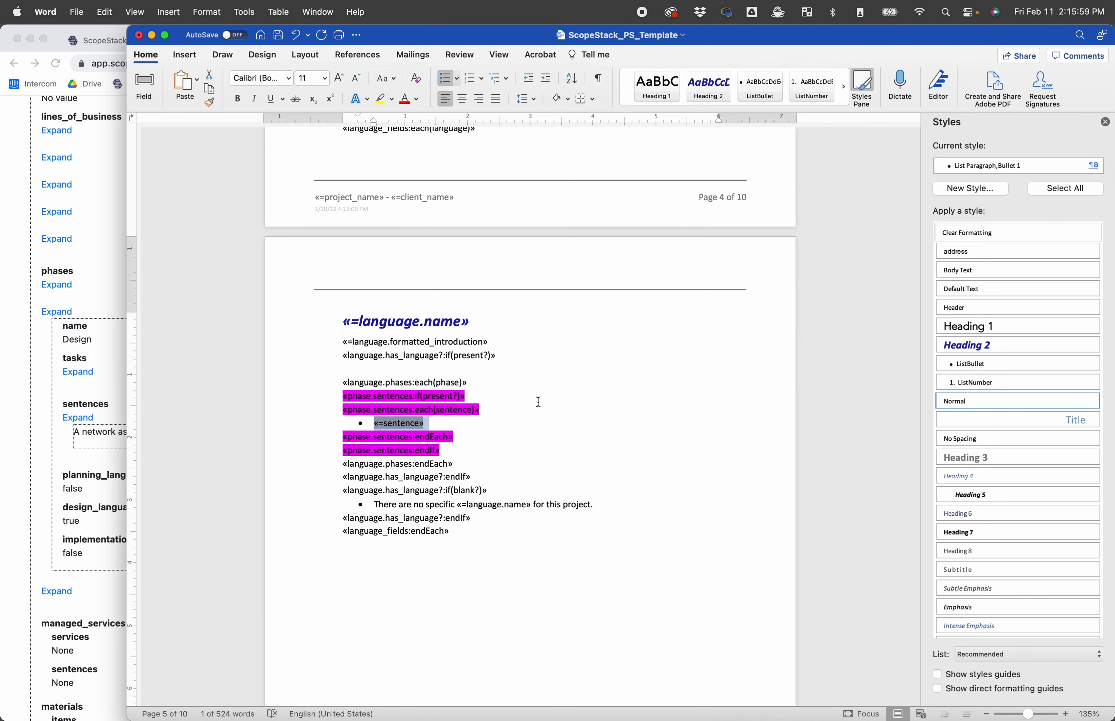
drag(450, 450, 274, 392)
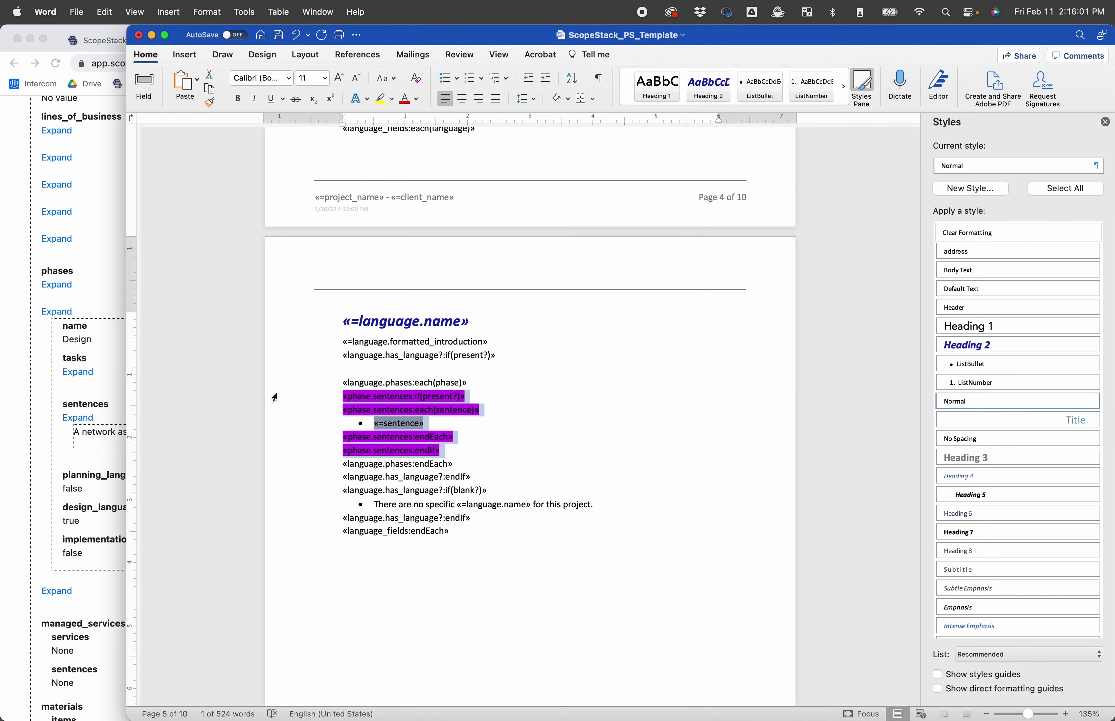
click(461, 379)
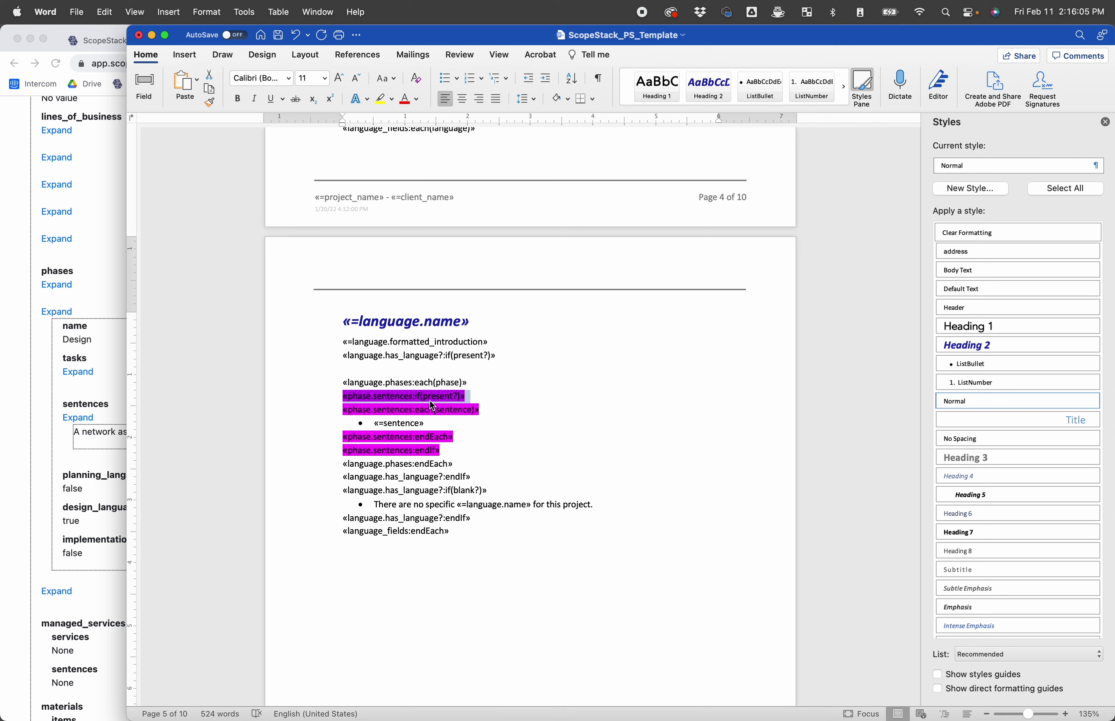
click(316, 410)
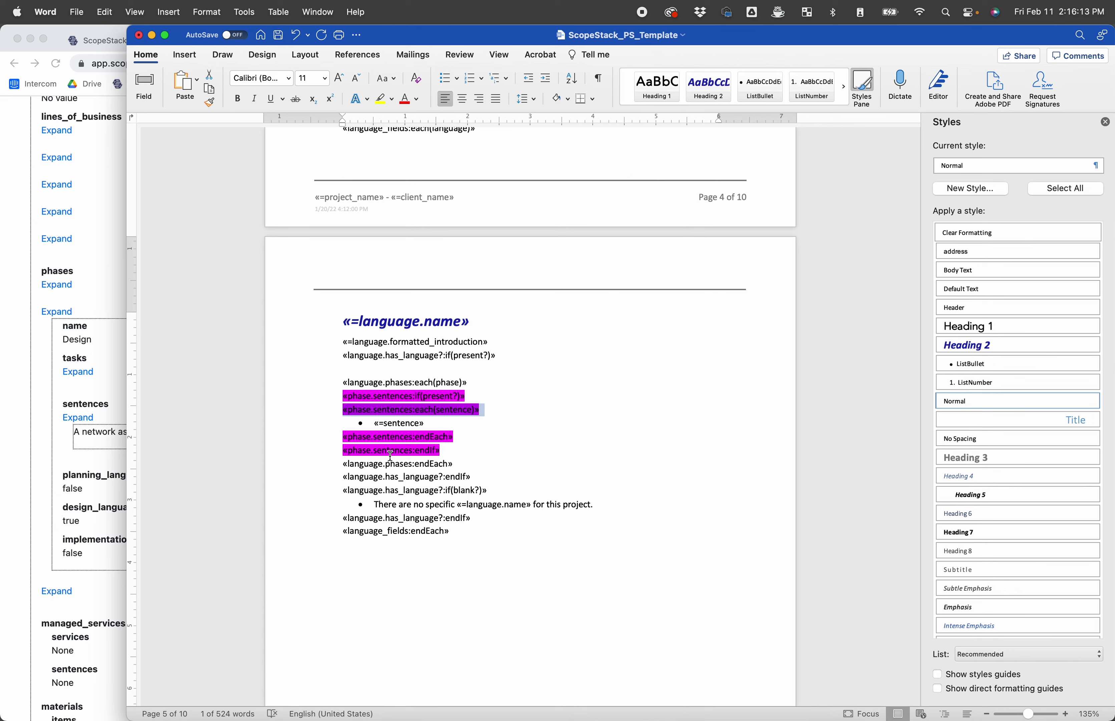
click(440, 396)
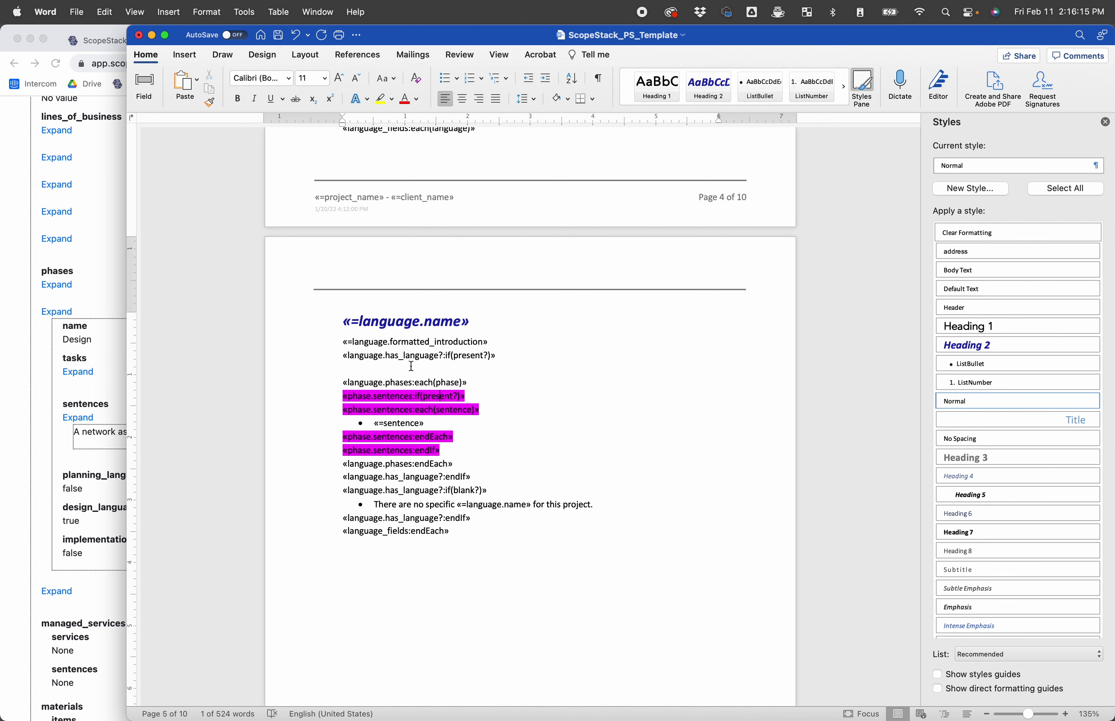
drag(343, 357, 508, 474)
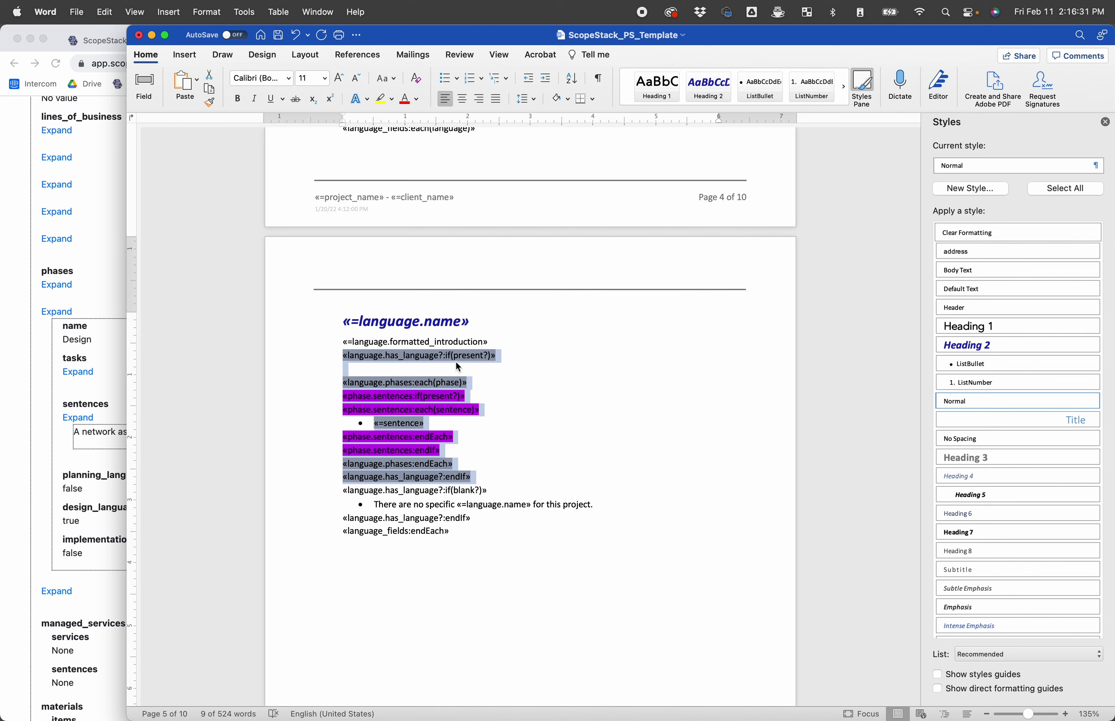
Step: Return to the merge data in Chrome, collapse the Design phase and locate the has_language? value of the Out of Scope field
click(112, 340)
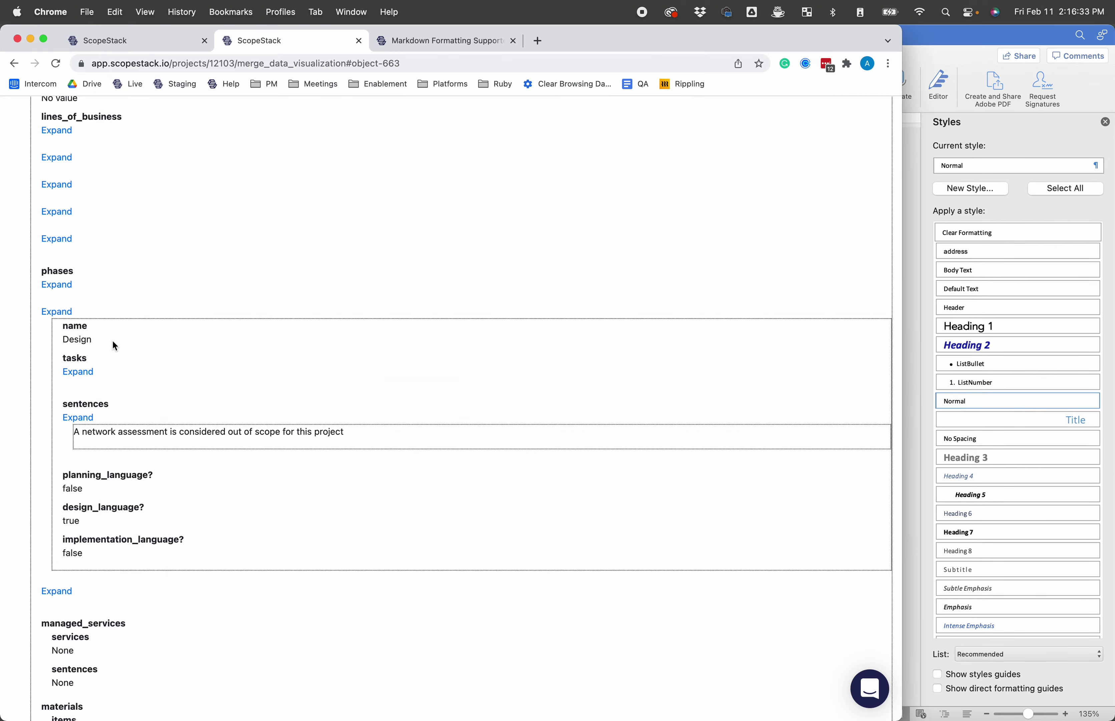
click(60, 315)
scroll(60, 317, up, 3)
scroll(55, 269, down, 8)
scroll(80, 334, down, 3)
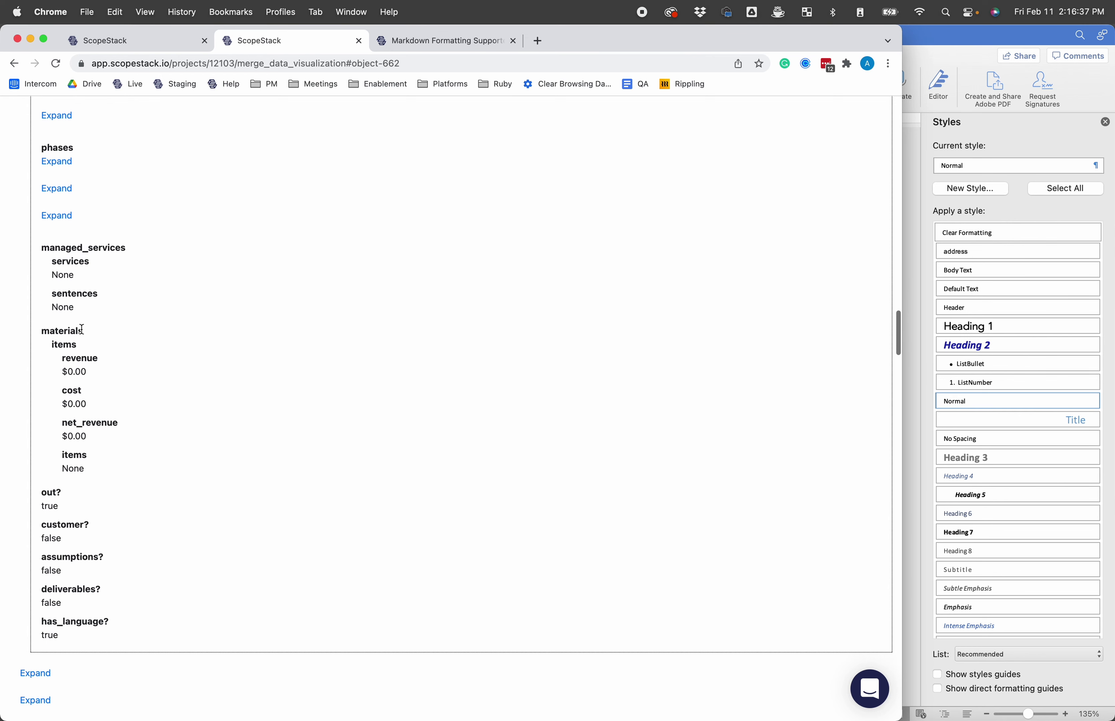
drag(62, 657, 44, 633)
click(80, 638)
click(391, 551)
Step: Switch back to the Word template and select the block from language.has_language?:if(present?) to its endIf field
click(928, 542)
click(440, 415)
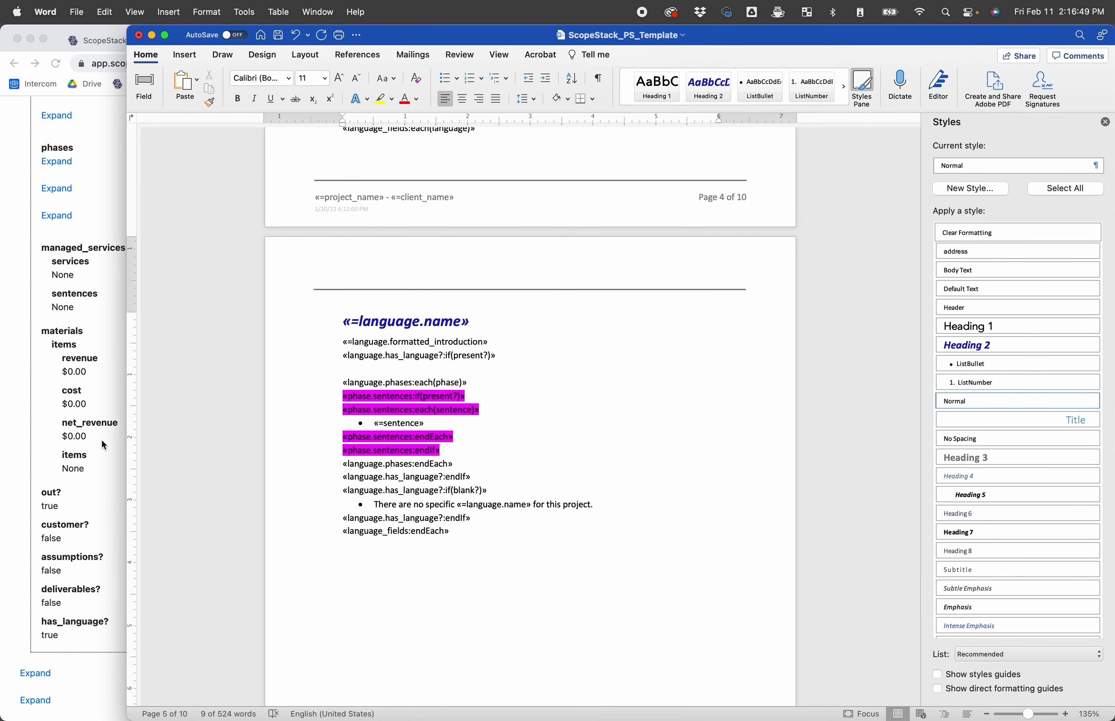
click(446, 357)
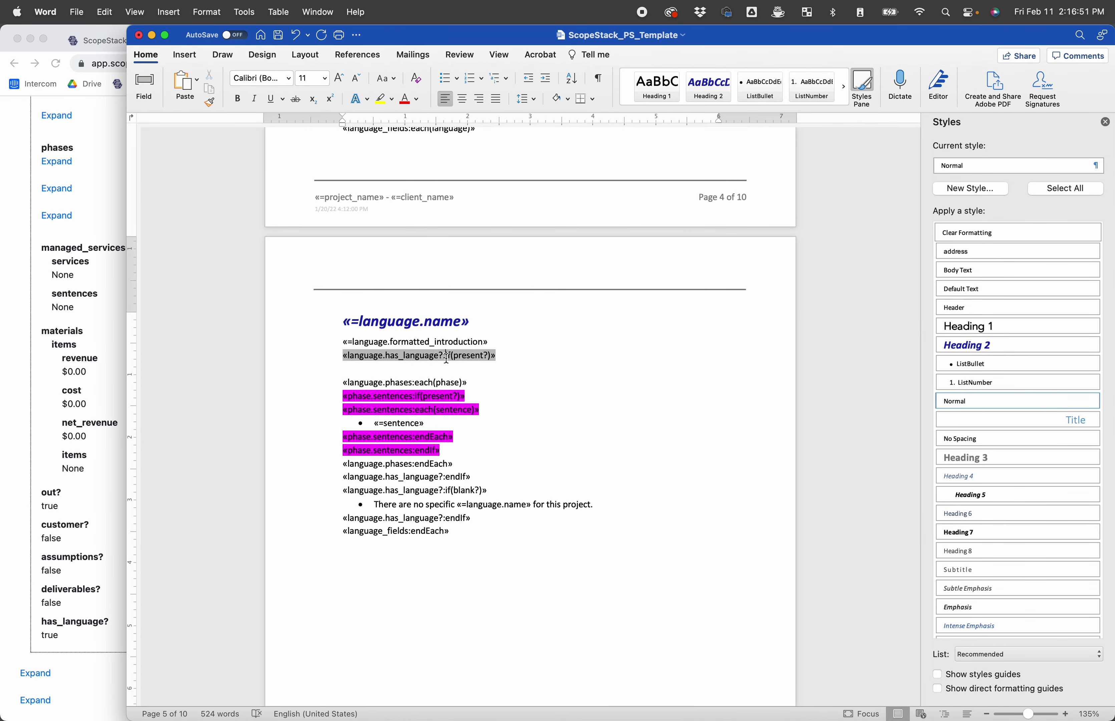
drag(371, 356, 398, 466)
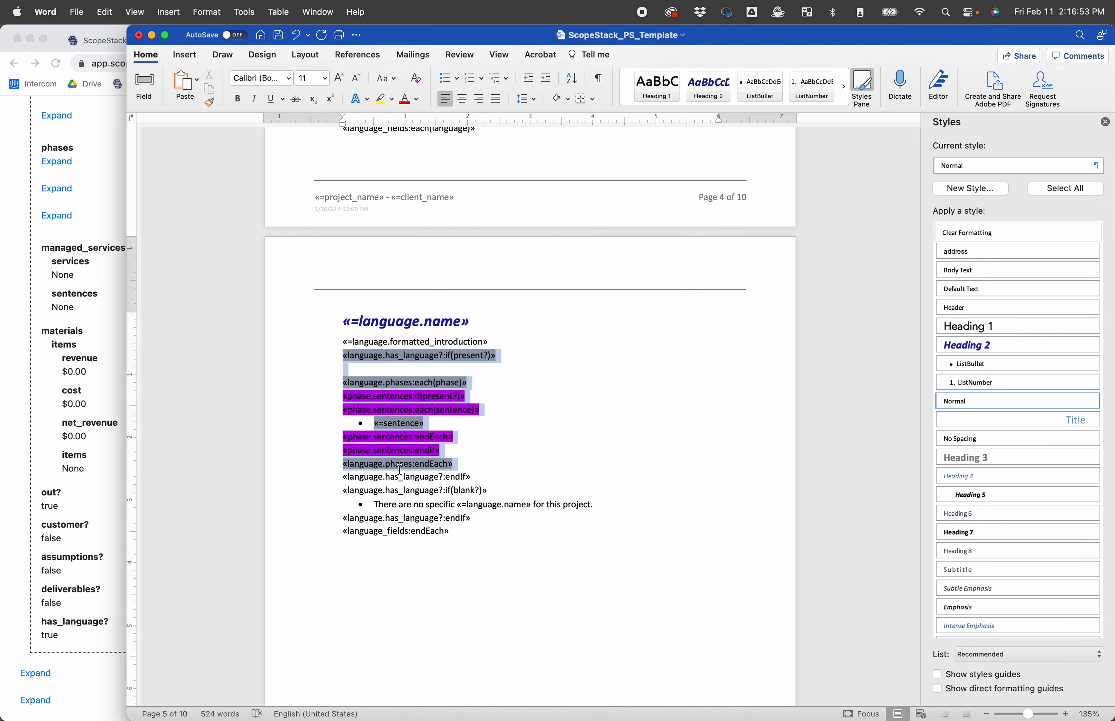
click(436, 377)
drag(339, 356, 342, 474)
click(485, 476)
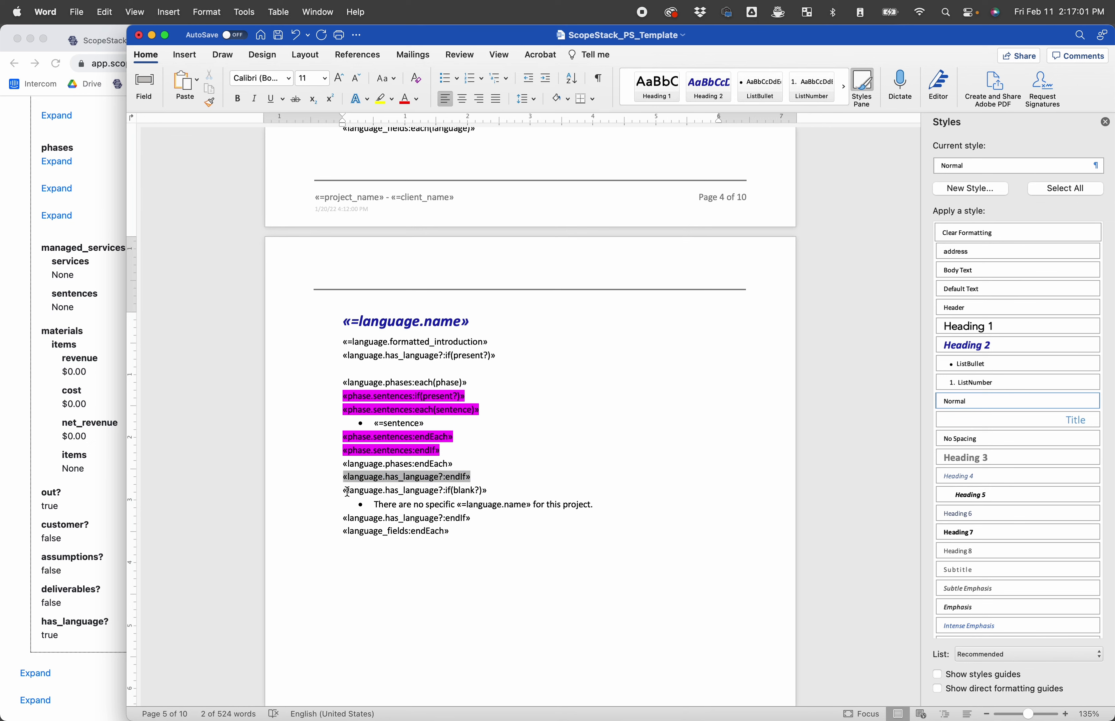
Step: Select the language.has_language?:if(blank?) block and its fallback bullet containing the =language.name field
drag(343, 491, 485, 519)
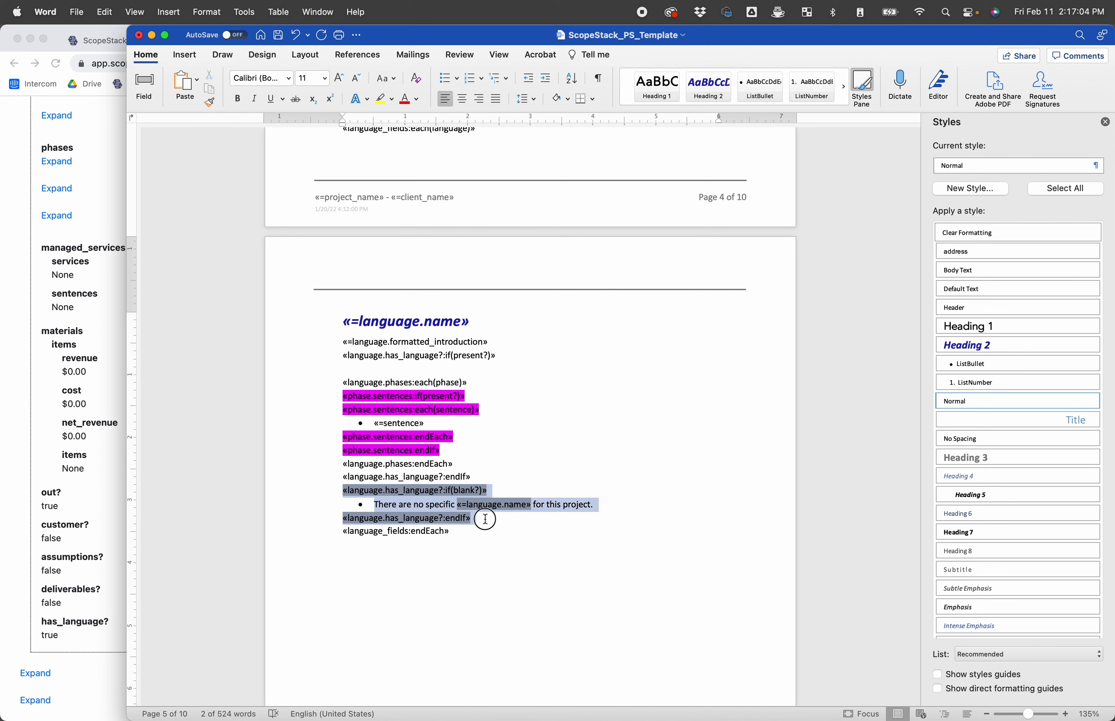
click(390, 509)
drag(374, 507, 573, 515)
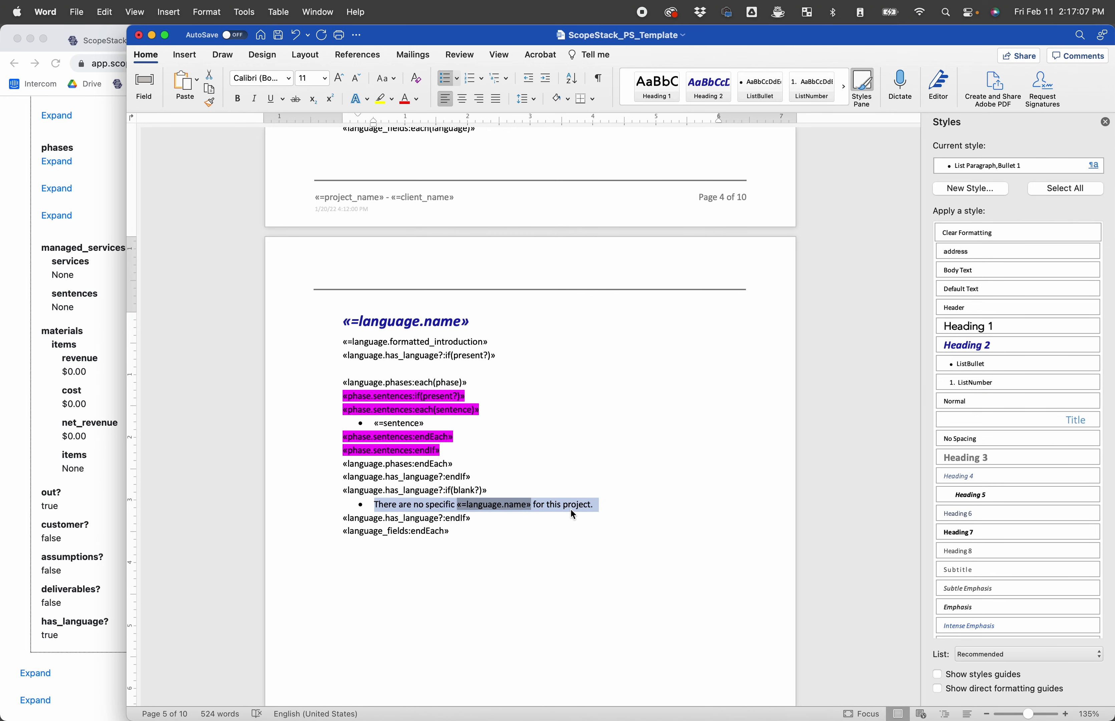
click(529, 505)
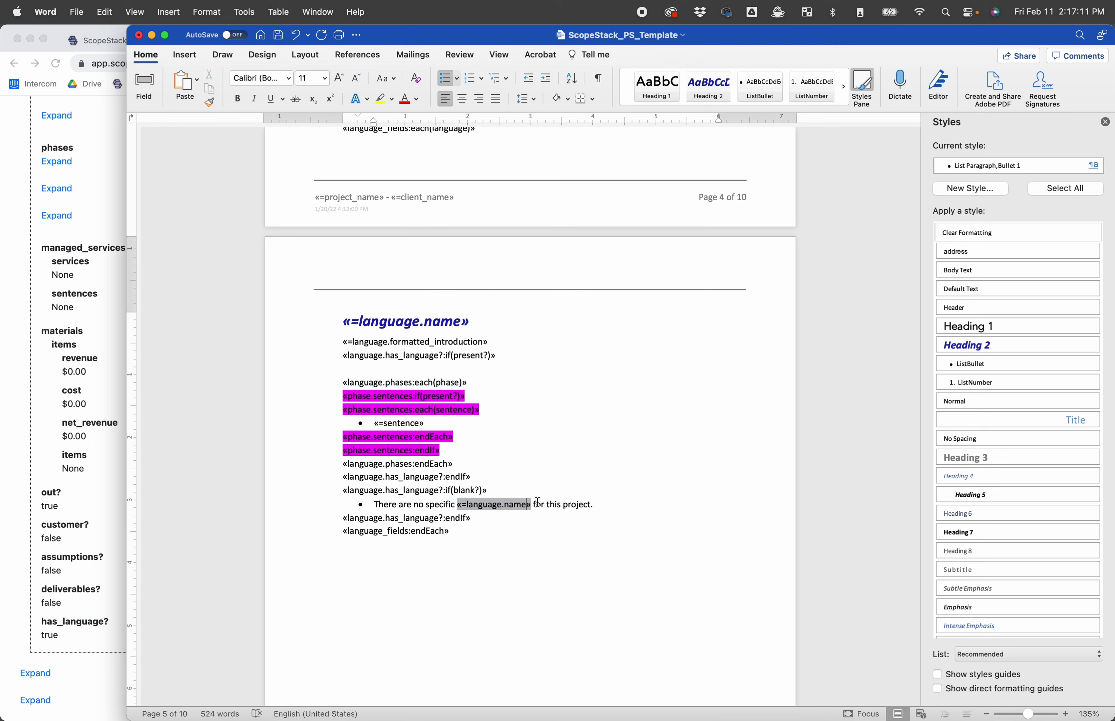
drag(535, 505, 580, 510)
click(523, 515)
Step: Select the if(blank?) block and the if(present?) block in turn to compare the two has_language? conditions
drag(505, 521, 317, 487)
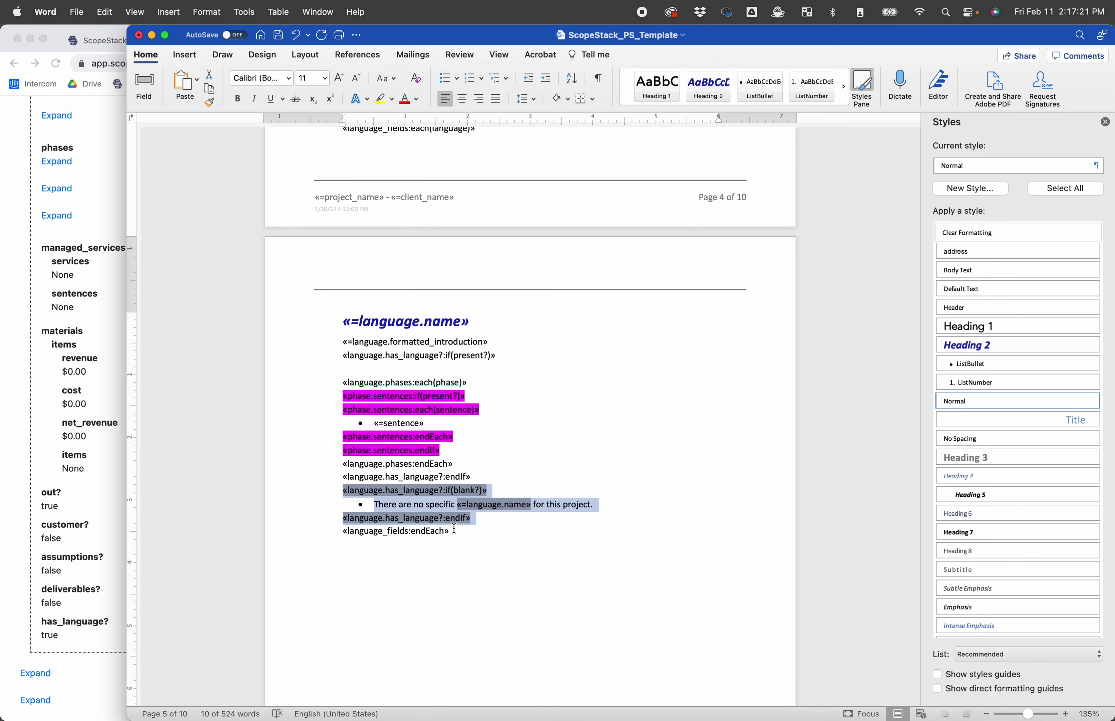
click(493, 531)
drag(473, 520, 306, 492)
drag(475, 476, 315, 354)
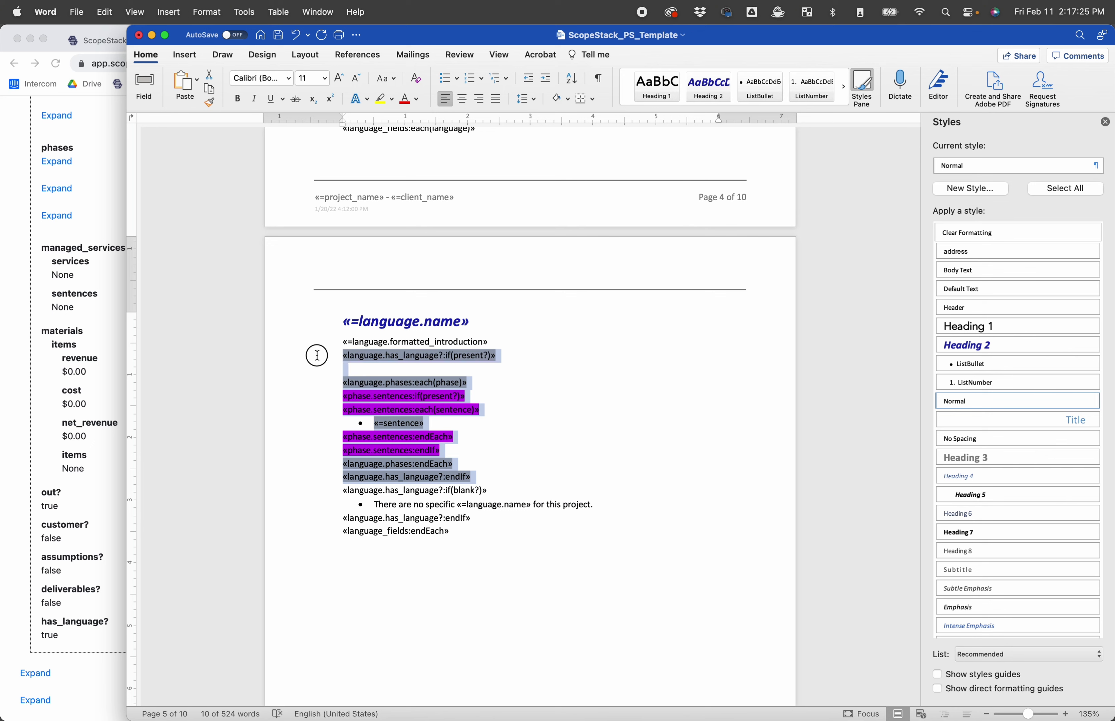
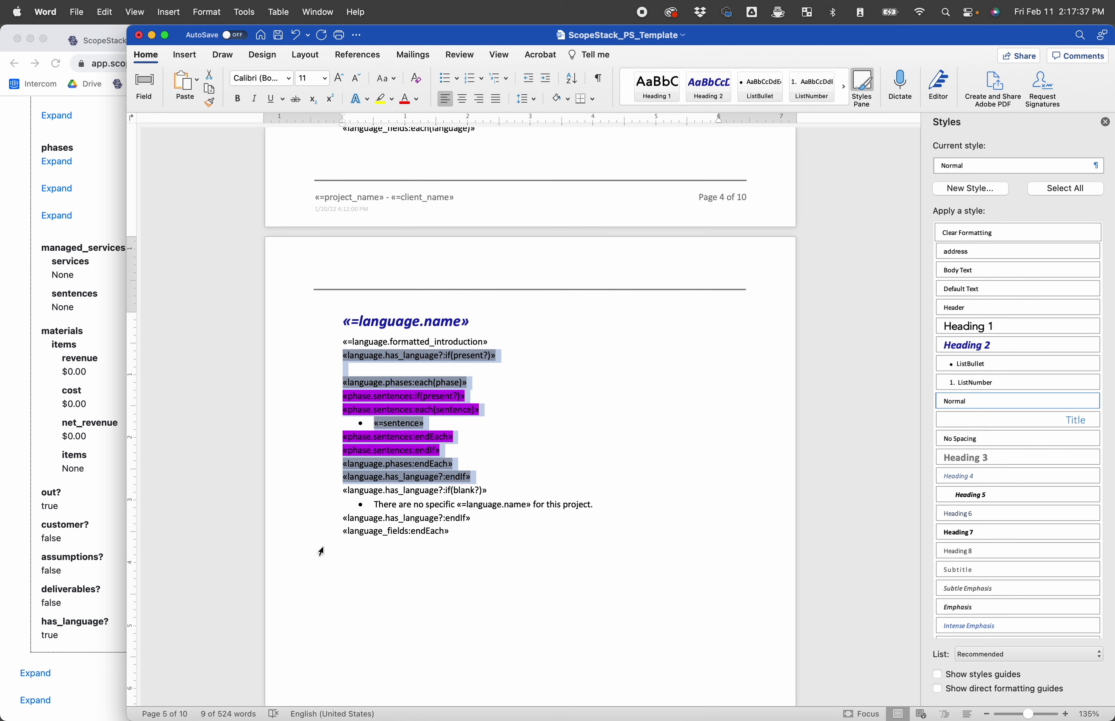
Step: Go past the has_language? block in the template and examine the Services Pricing section with its payment_terms conditions and rate table
scroll(315, 539, down, 15)
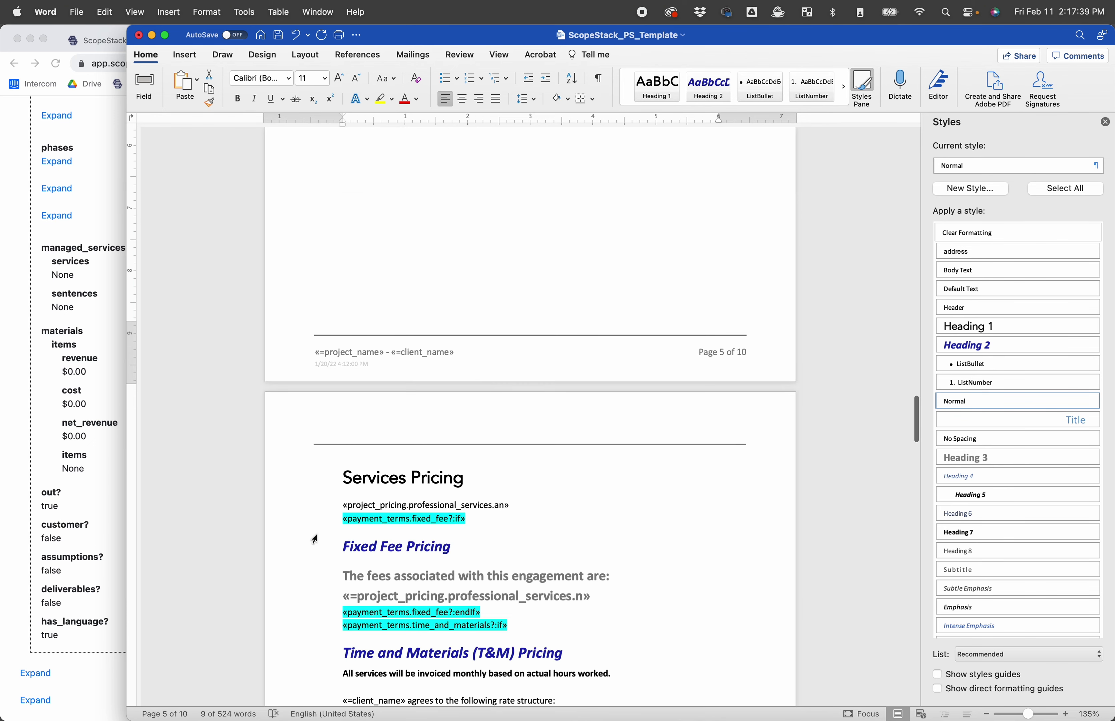
scroll(315, 539, down, 3)
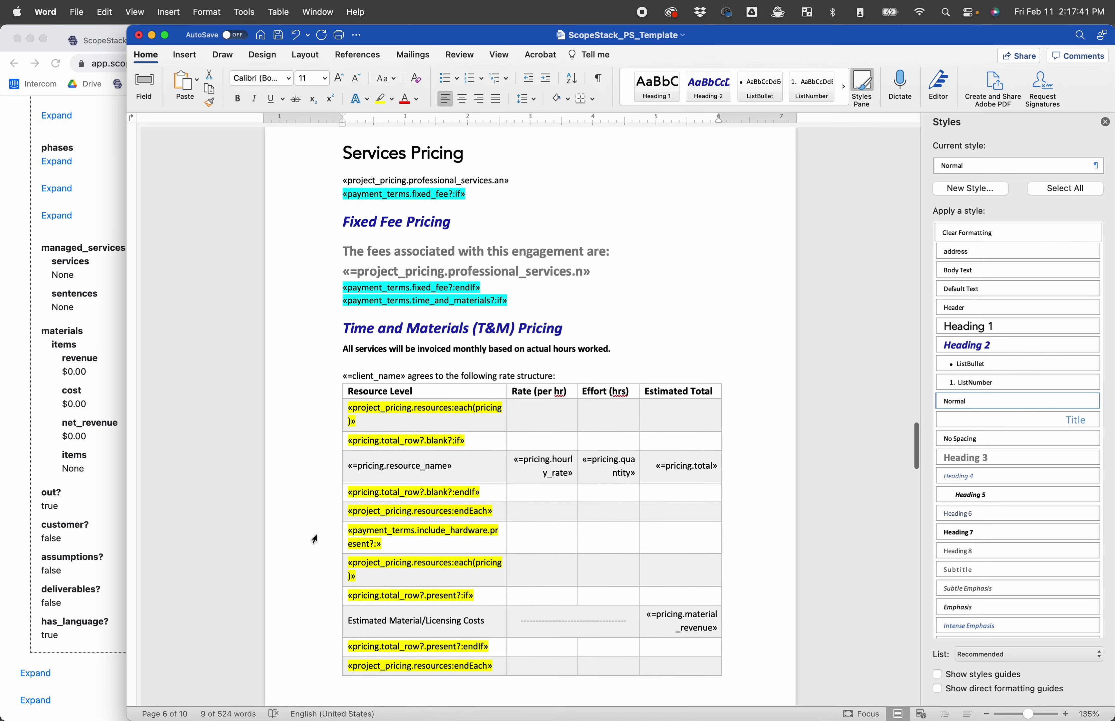
scroll(315, 539, up, 12)
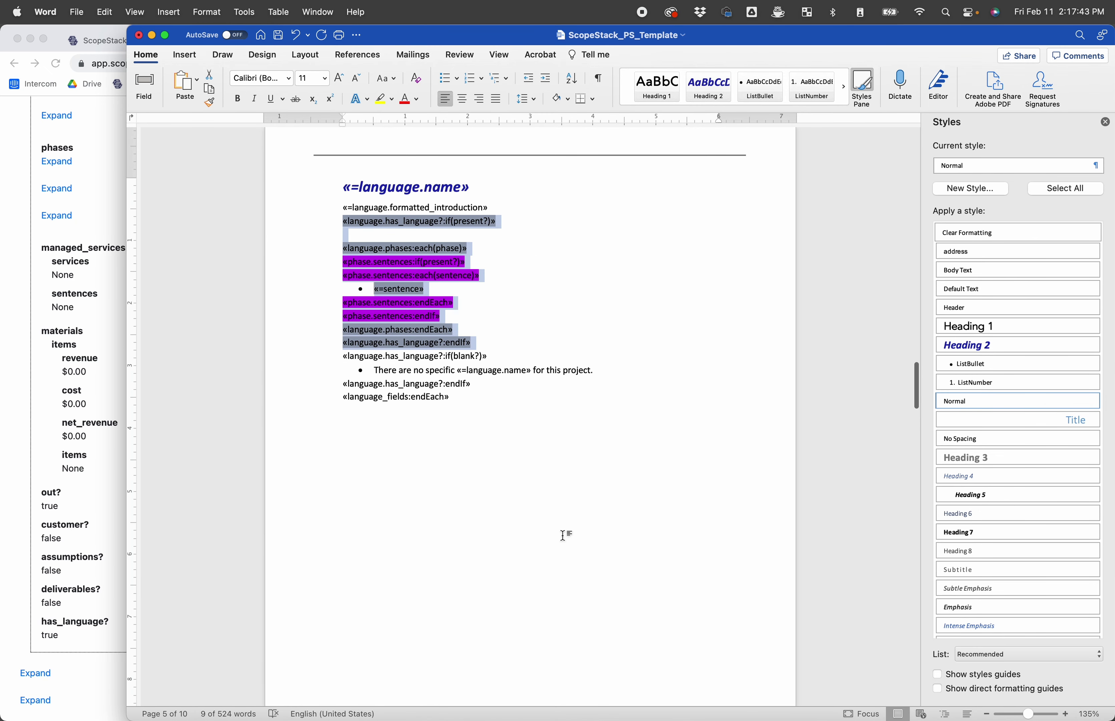
click(562, 536)
scroll(563, 535, down, 13)
scroll(562, 535, down, 6)
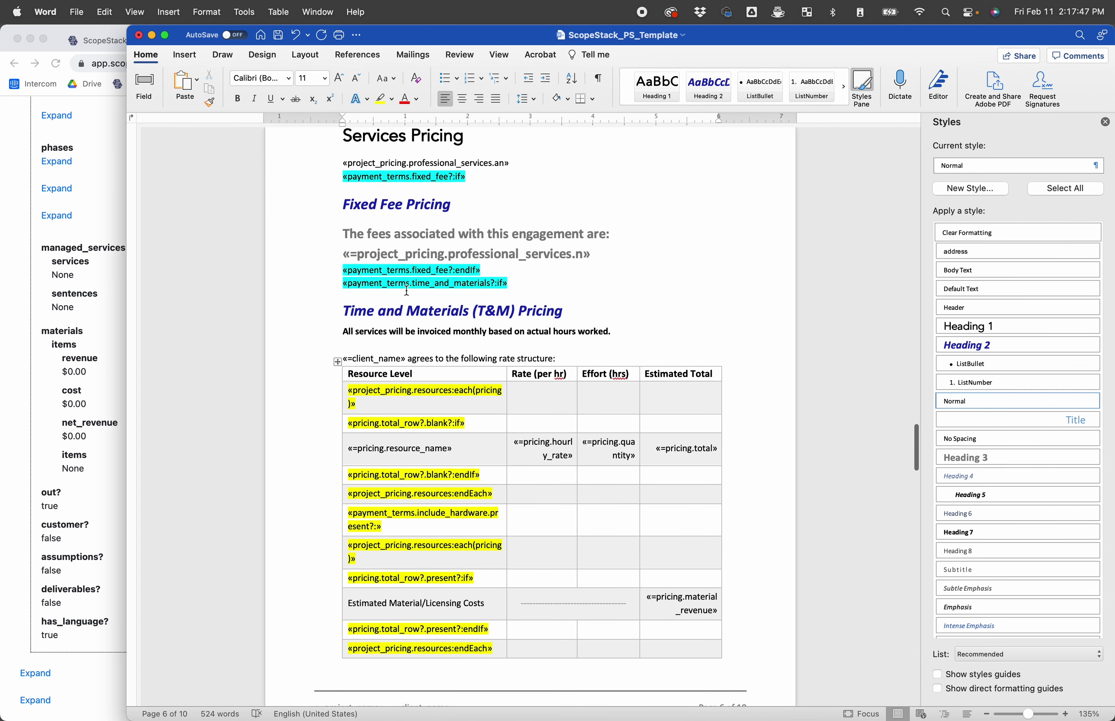
Step: Switch to the merge data in Chrome, collapse the expanded language field and locate the project_pricing section
scroll(82, 266, up, 10)
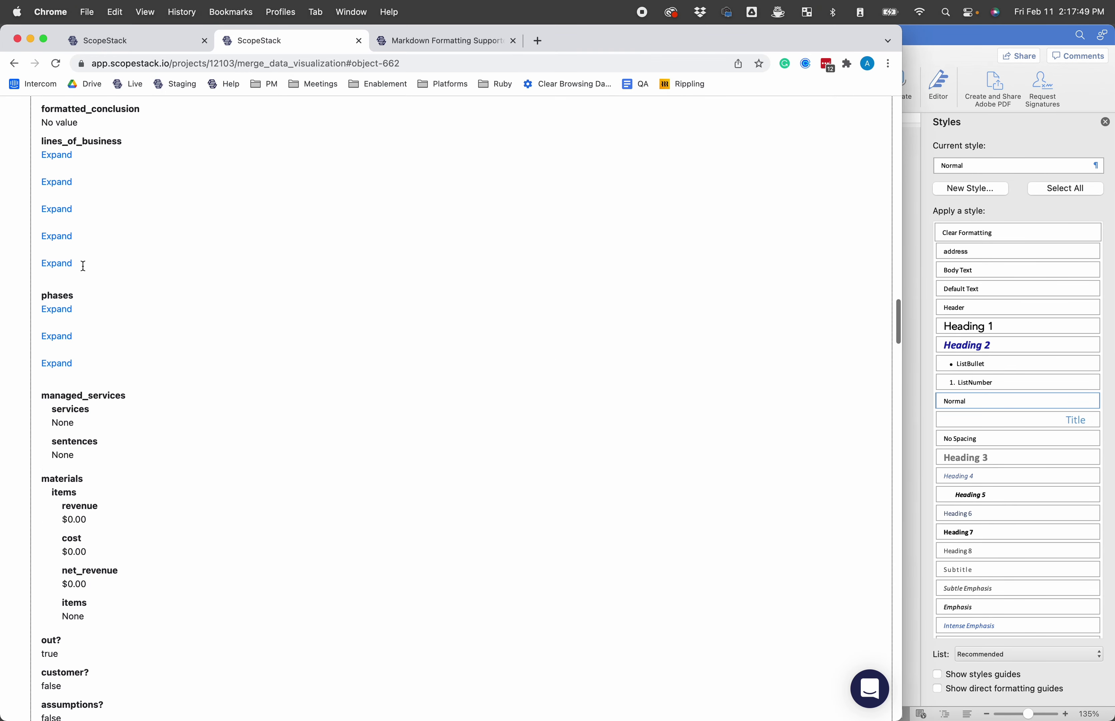
click(40, 309)
scroll(38, 309, down, 15)
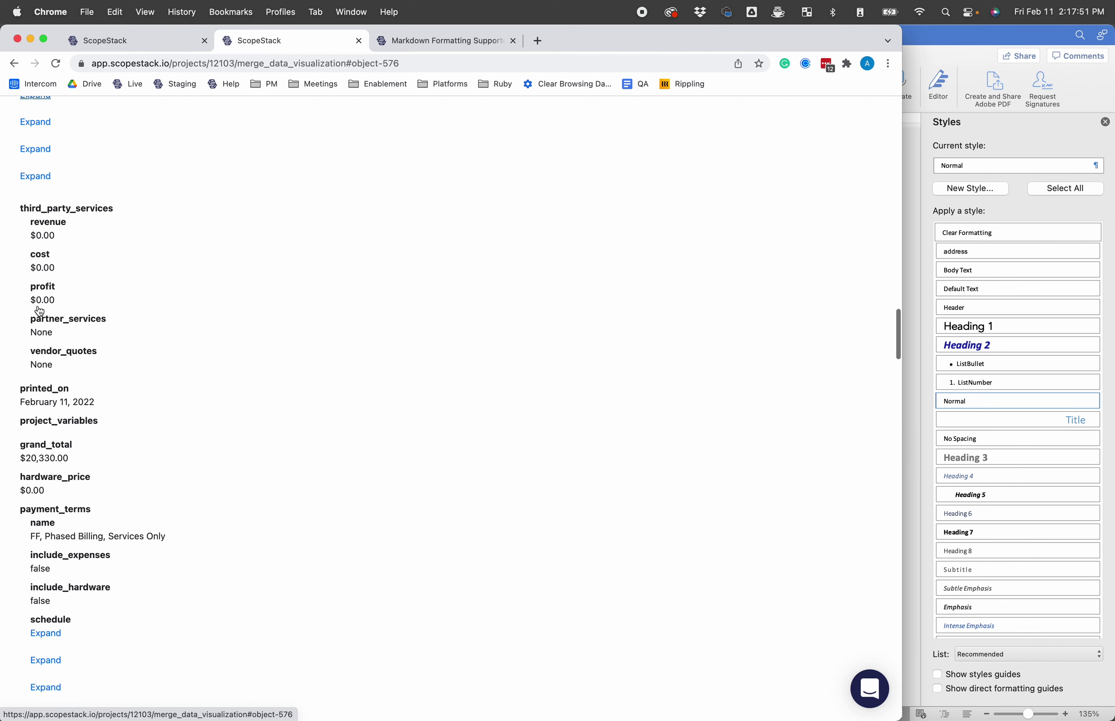
scroll(40, 310, up, 12)
scroll(39, 312, up, 8)
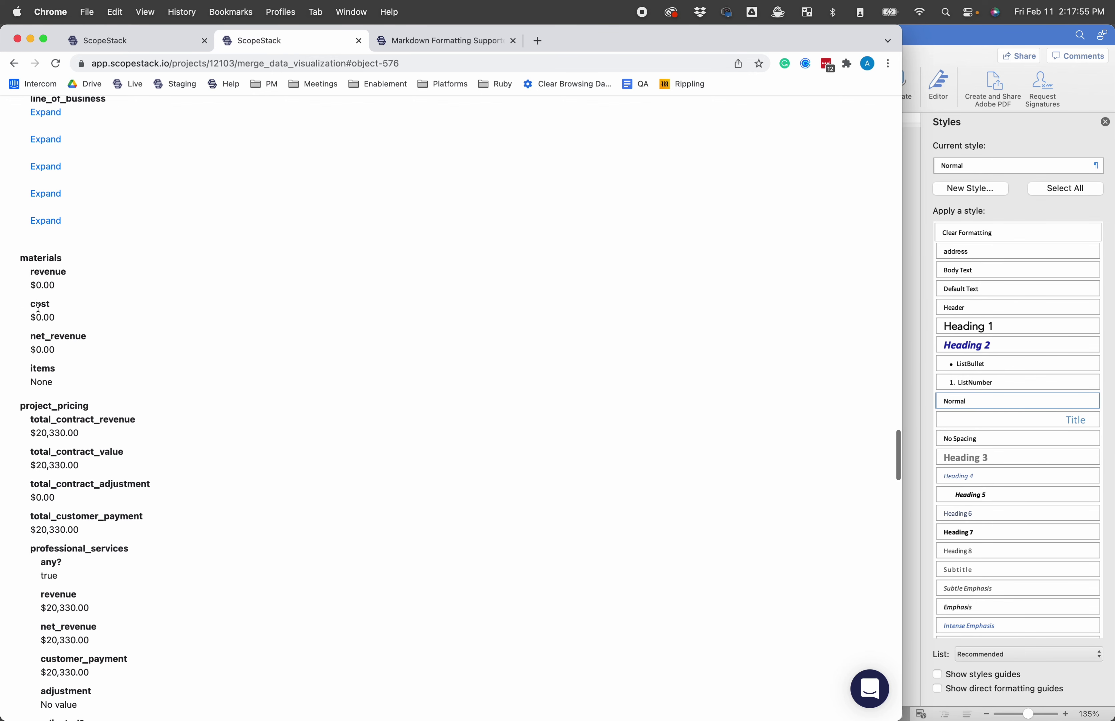
scroll(38, 307, up, 4)
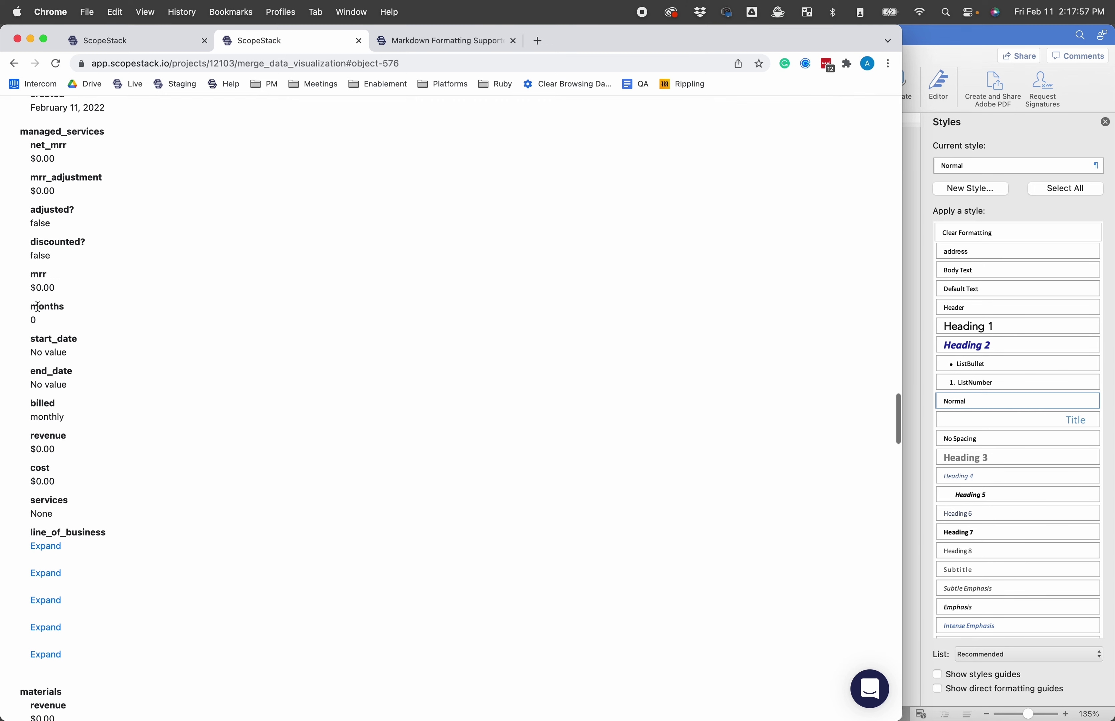
scroll(37, 307, down, 13)
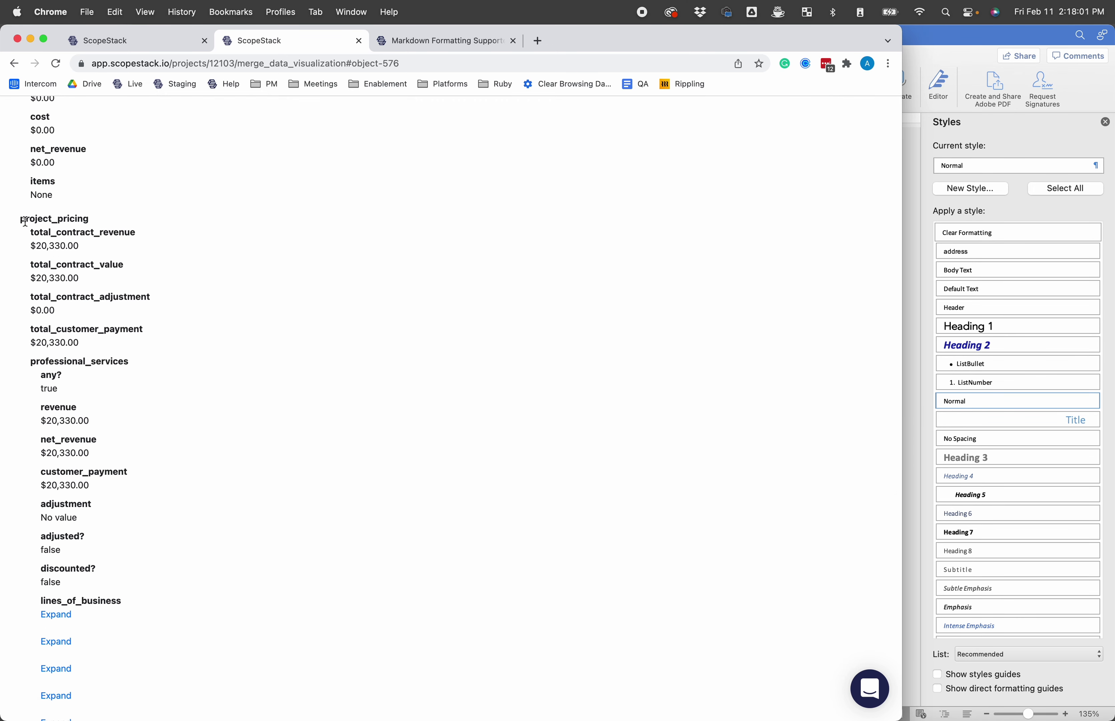
Step: Highlight the project_pricing heading and the any? value under professional_services in the merge data
mouse_move(25, 218)
mouse_down()
mouse_move(119, 225)
mouse_move(25, 234)
mouse_up()
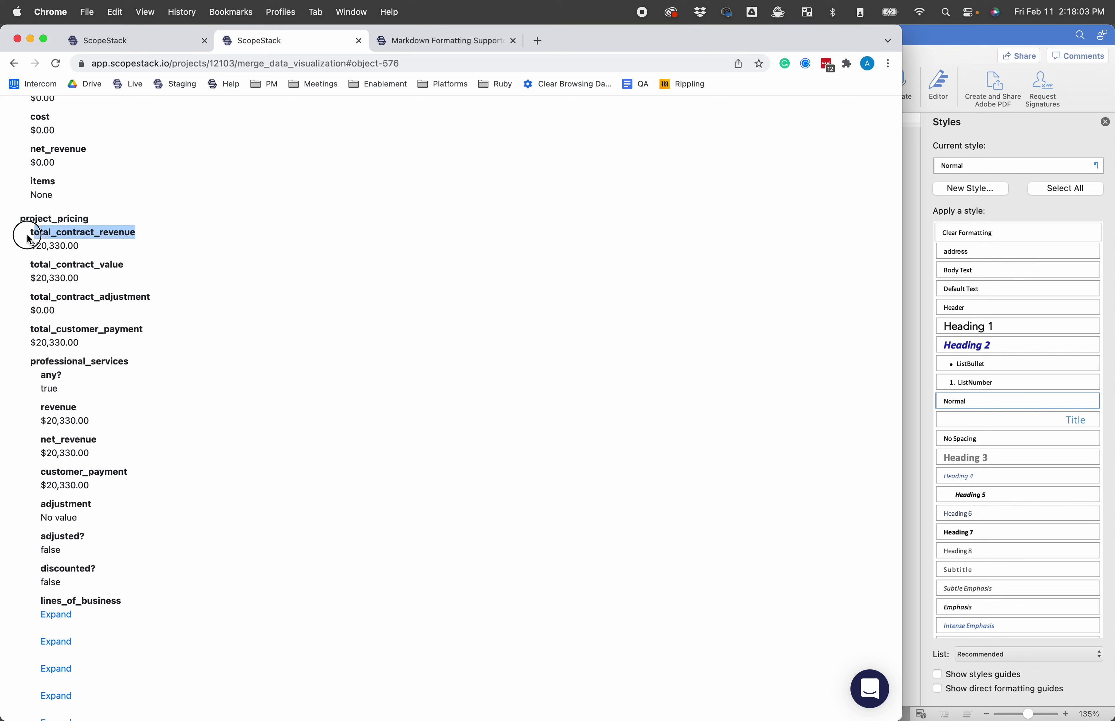
drag(107, 220, 2, 222)
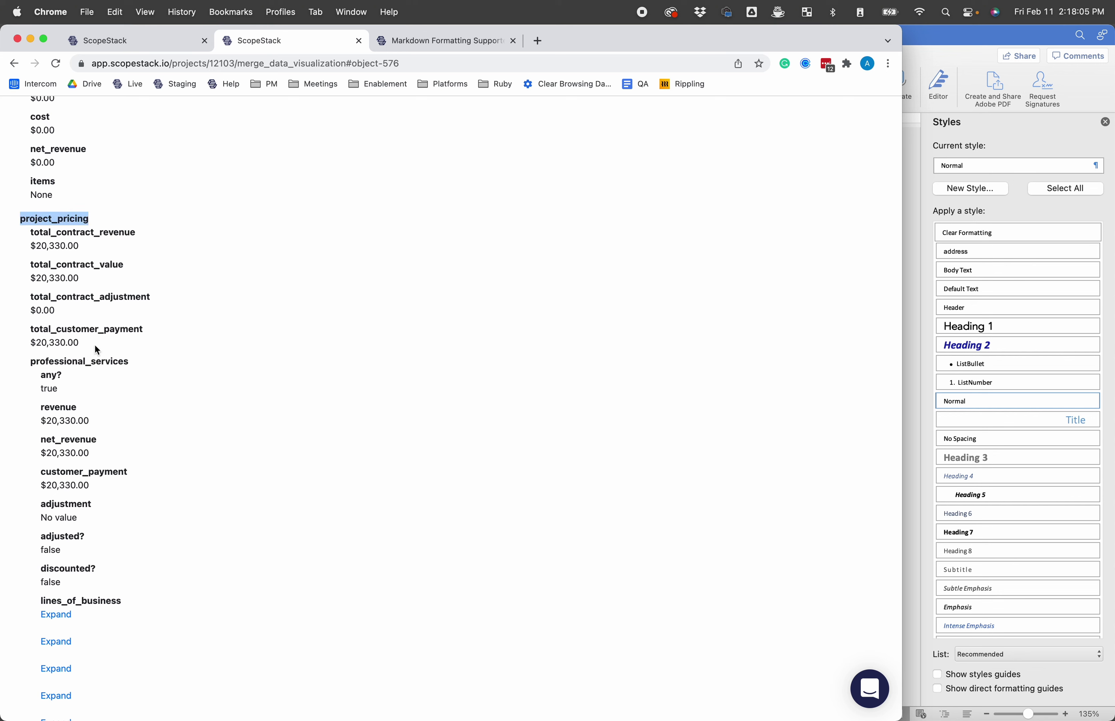
drag(142, 367, 33, 390)
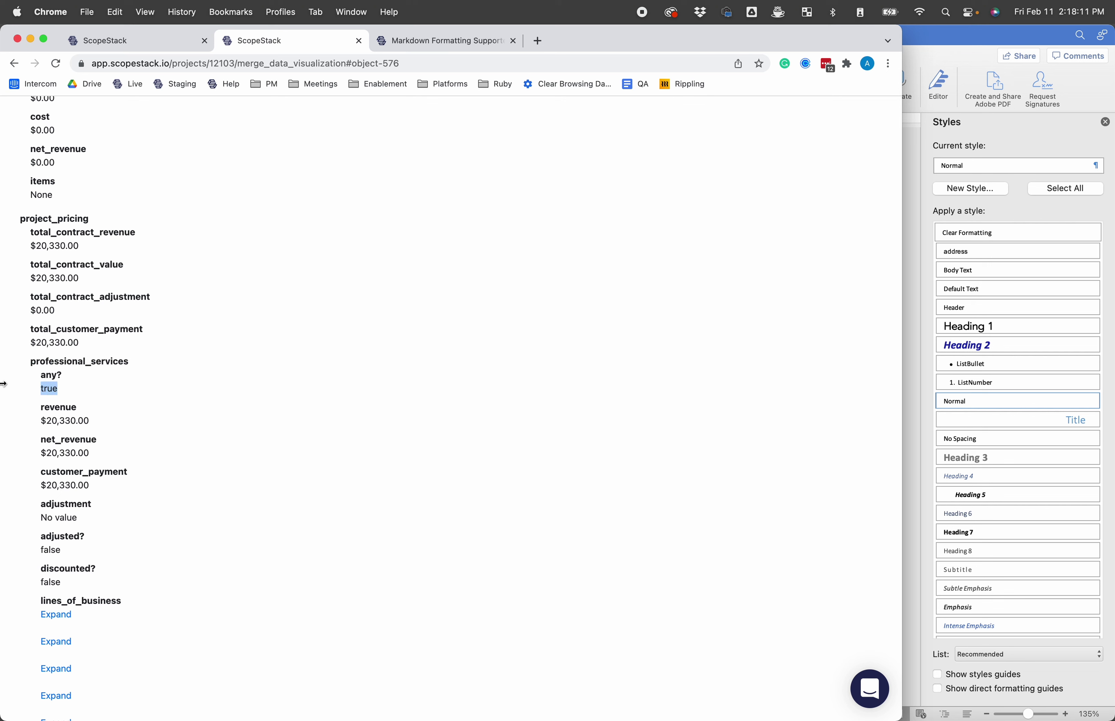
scroll(4, 384, up, 2)
drag(26, 135, 130, 415)
click(134, 423)
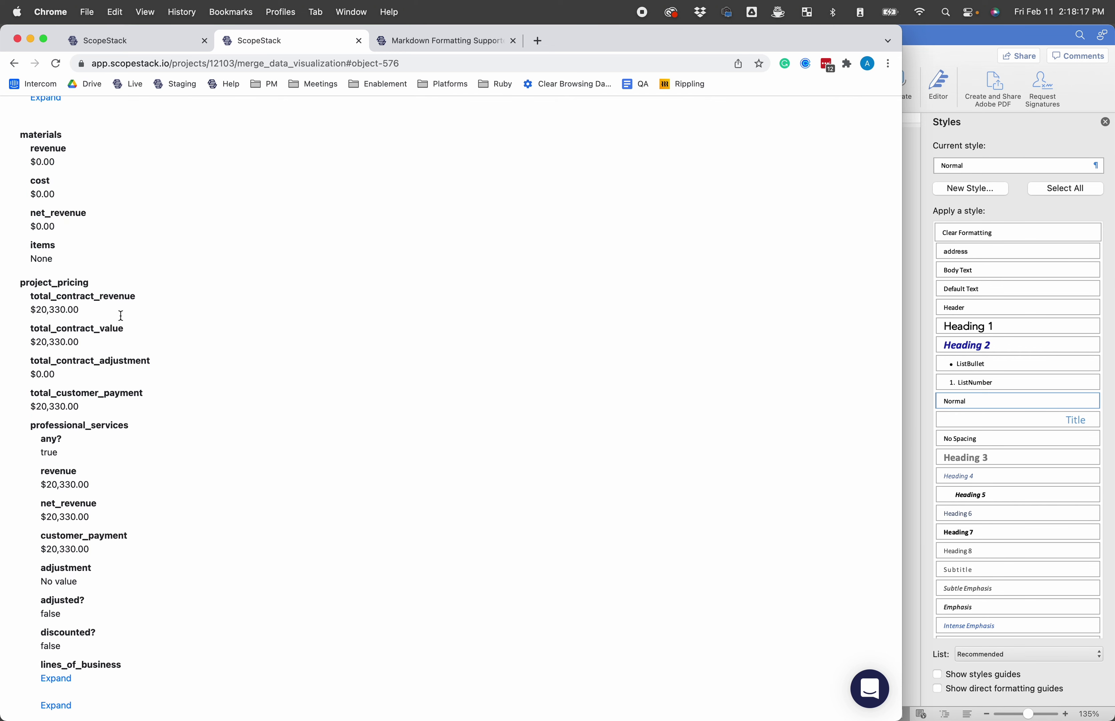
Step: Highlight the materials group and the values indented under project_pricing, through total_customer_payment, to point out the nesting levels
drag(21, 141, 58, 292)
click(58, 291)
drag(39, 143, 29, 181)
click(84, 300)
drag(30, 292, 142, 409)
double_click(22, 285)
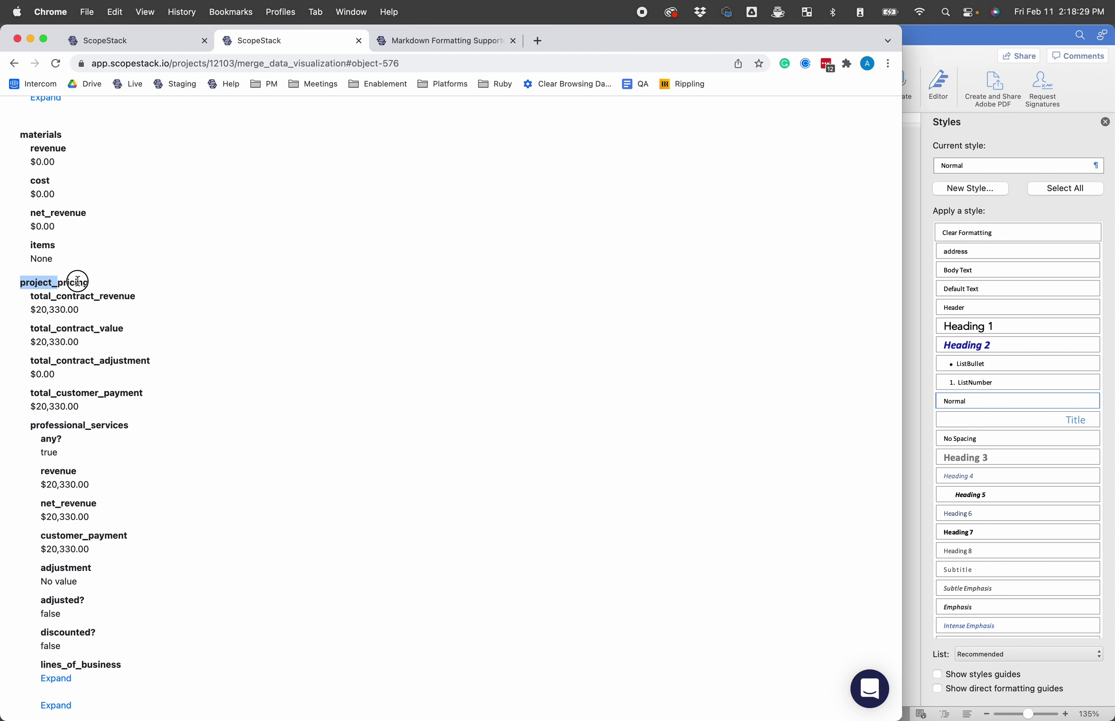
drag(33, 296, 108, 387)
click(107, 389)
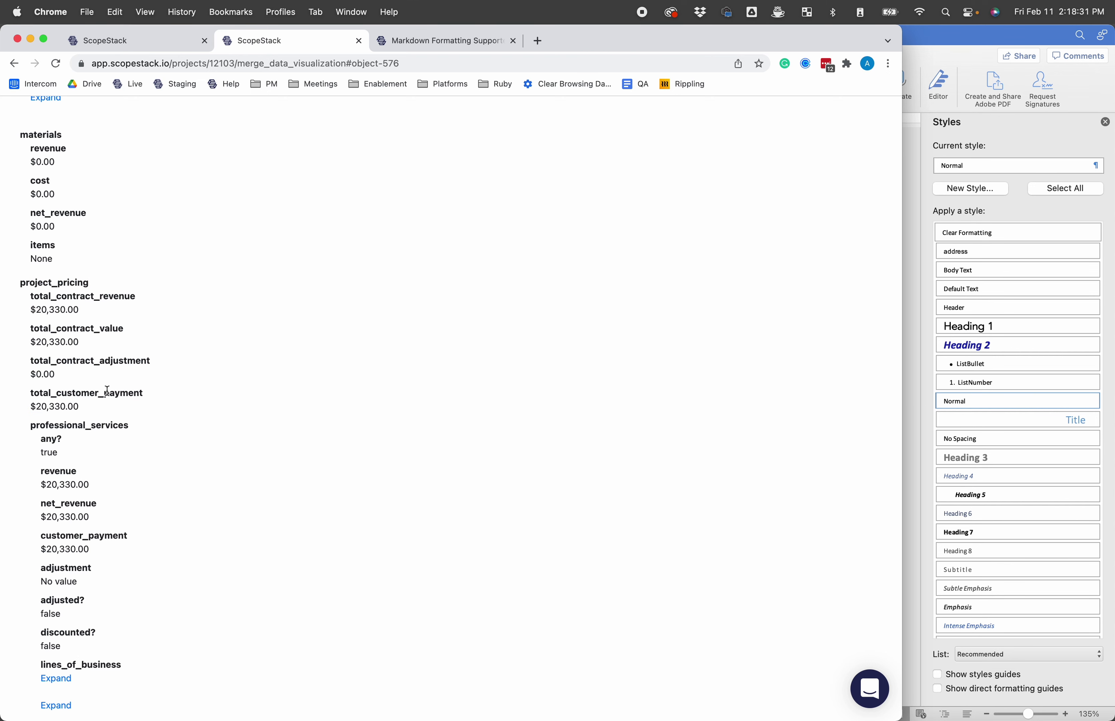
Step: Highlight project_pricing, its nested professional_services heading and the fields under that heading down to lines_of_business
drag(21, 286, 144, 290)
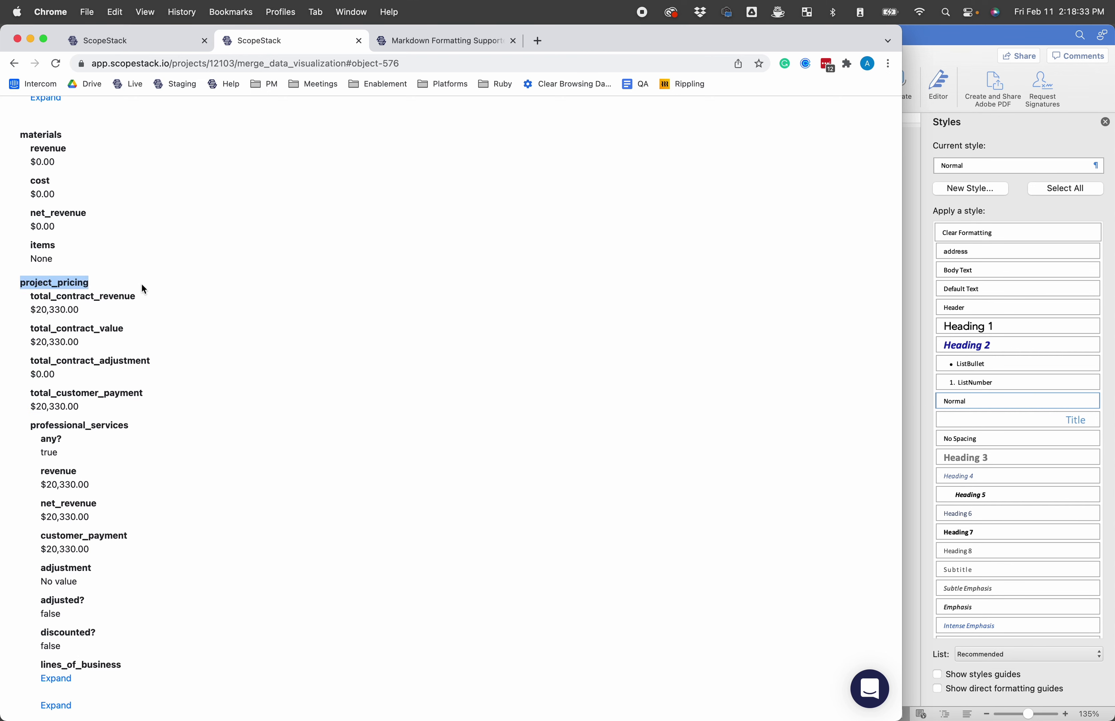
drag(143, 430, 9, 428)
scroll(165, 571, down, 3)
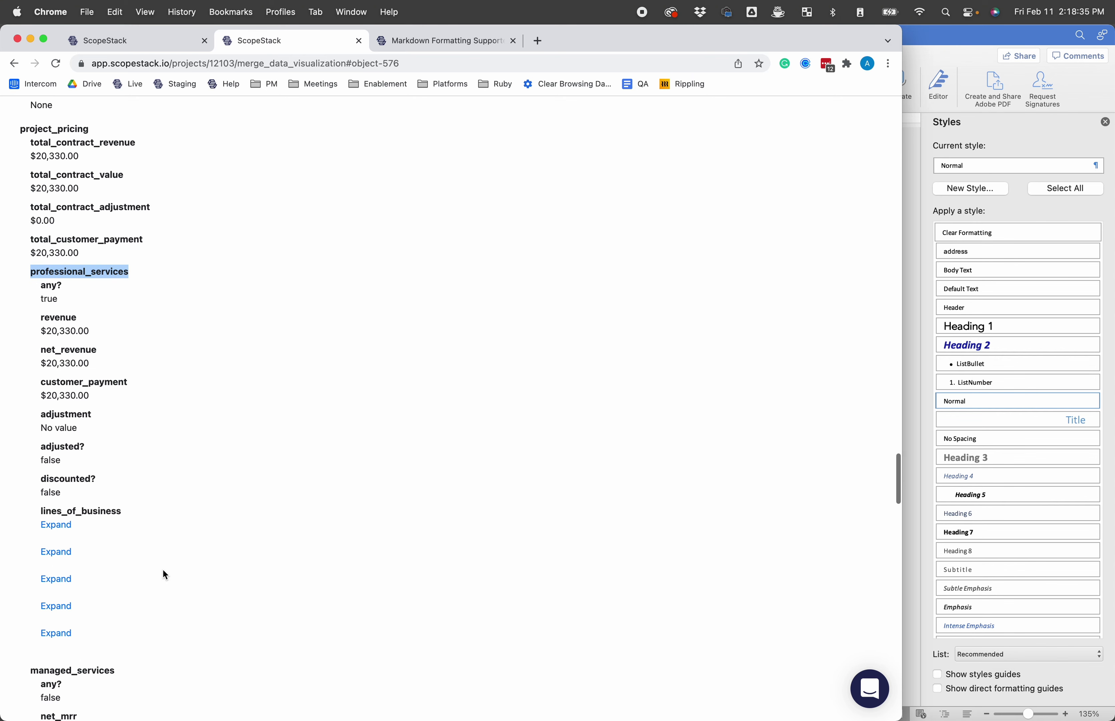
drag(133, 521, 38, 299)
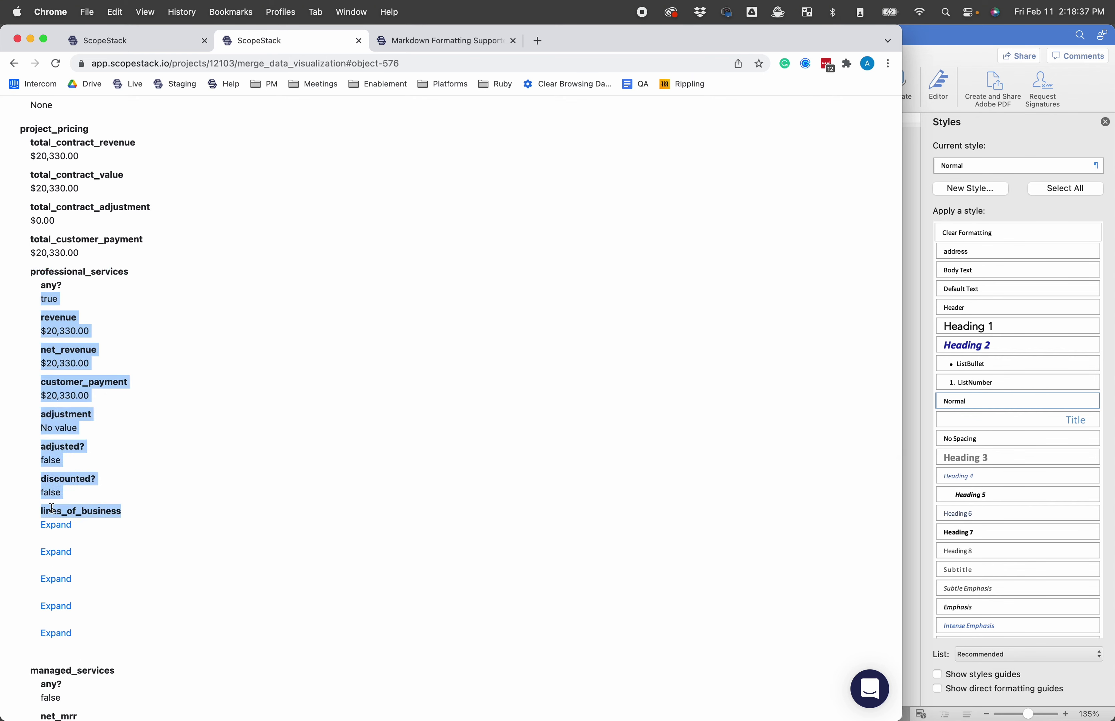
click(267, 529)
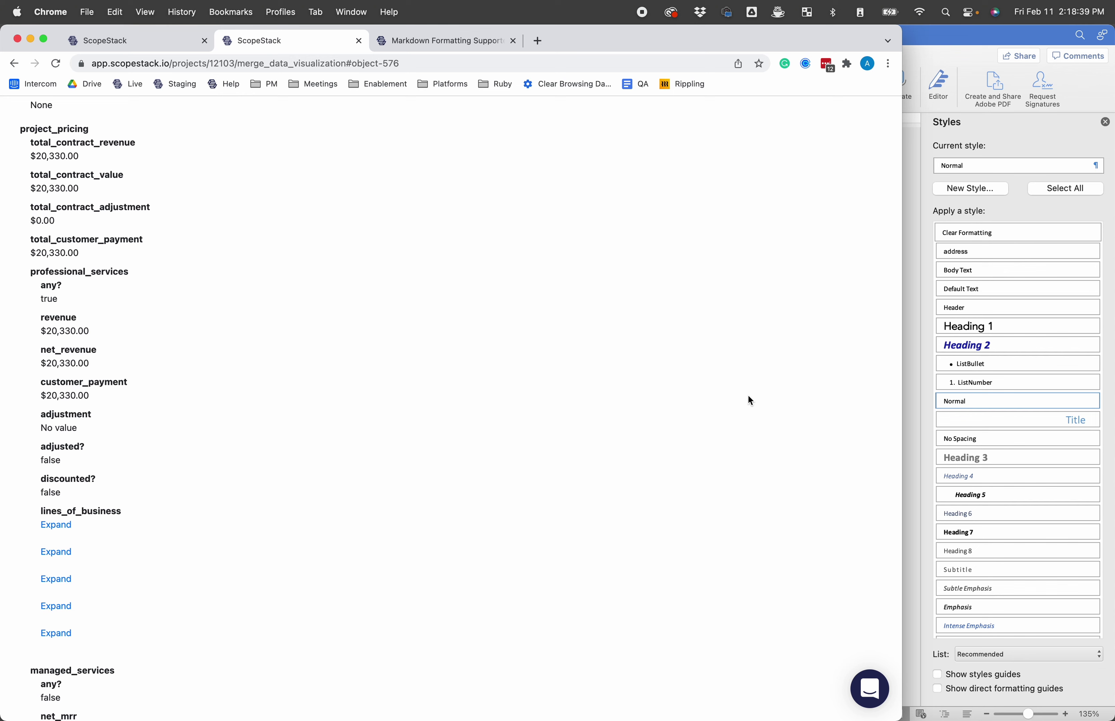
Step: Return to the Word template and review the pricing tables, Payment Schedule and Payment Terms through to the Terms & Conditions page
click(923, 431)
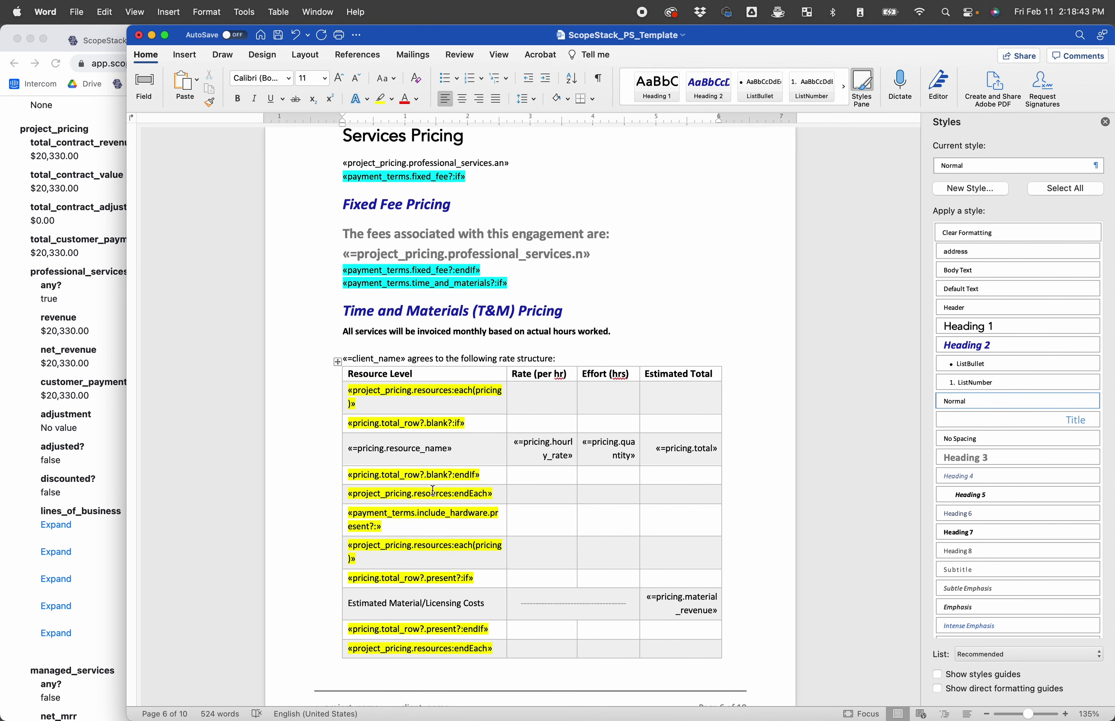
scroll(433, 489, down, 5)
scroll(400, 546, down, 20)
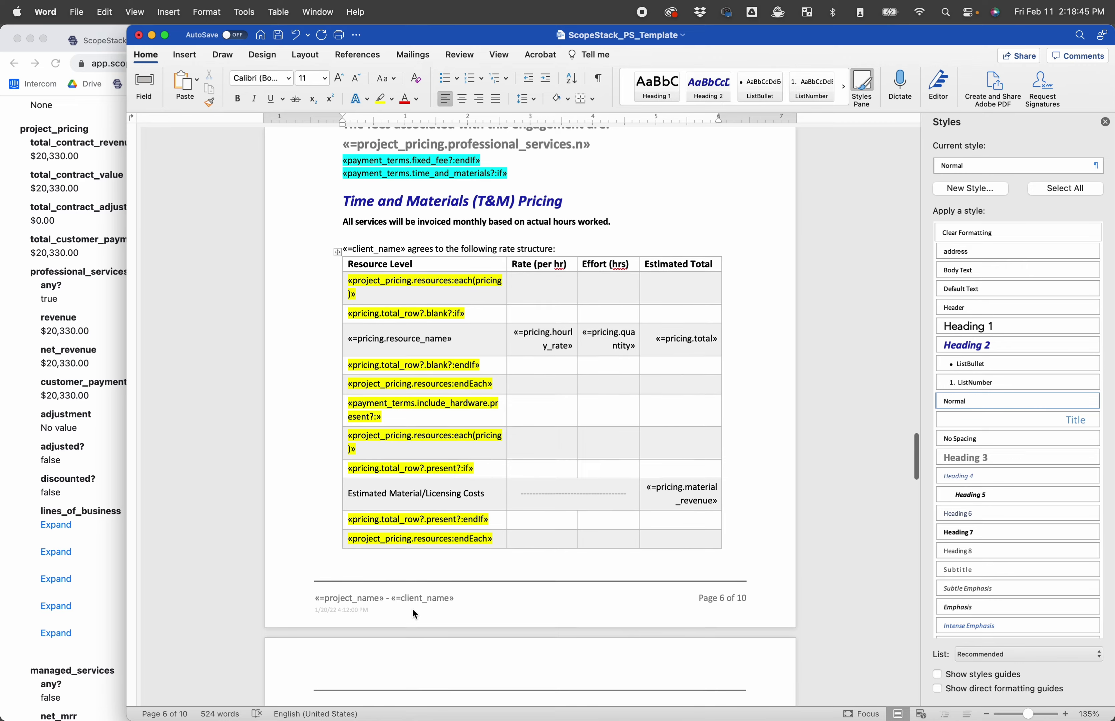
scroll(413, 608, down, 20)
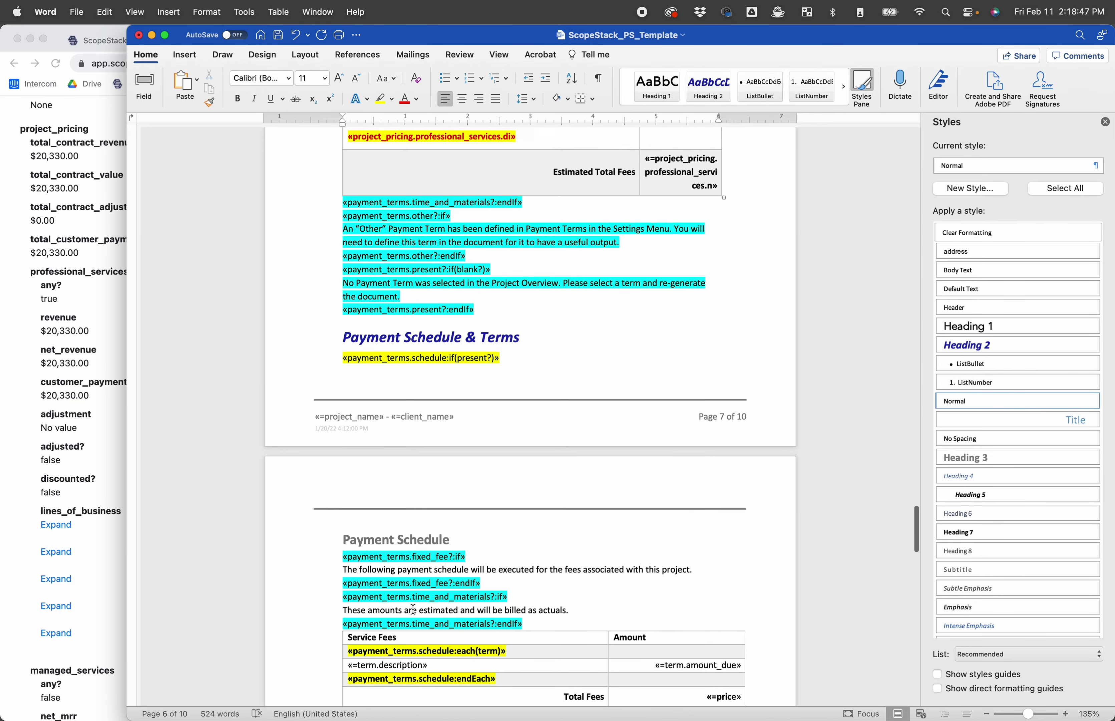
scroll(413, 609, down, 20)
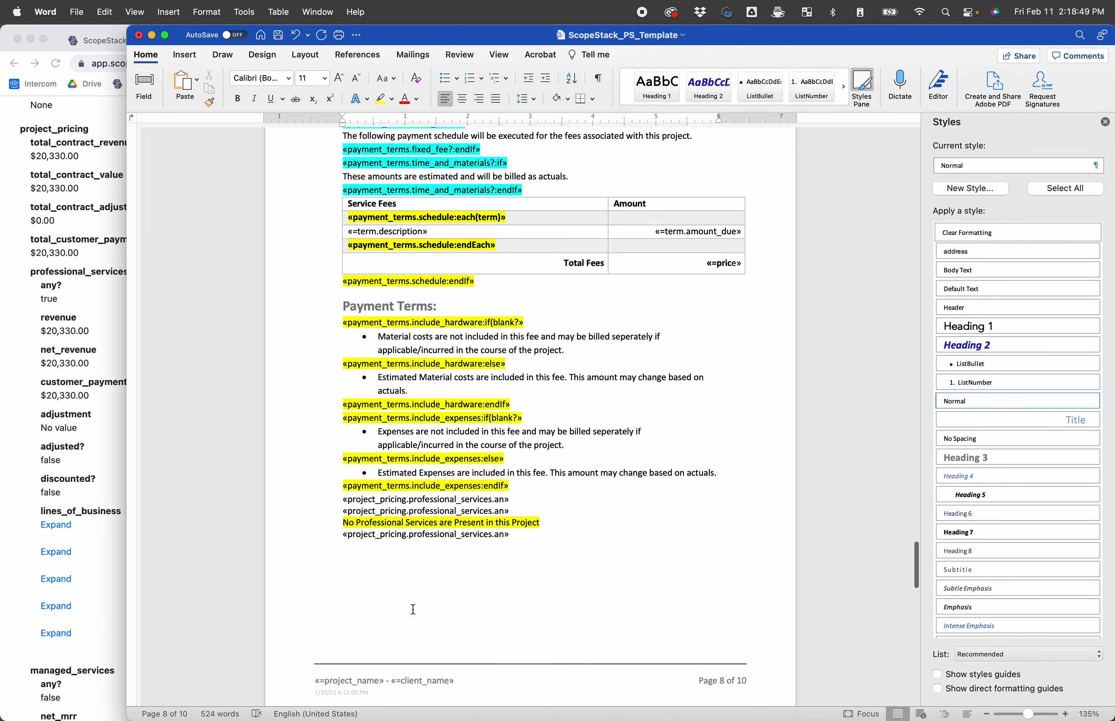
scroll(413, 609, down, 1)
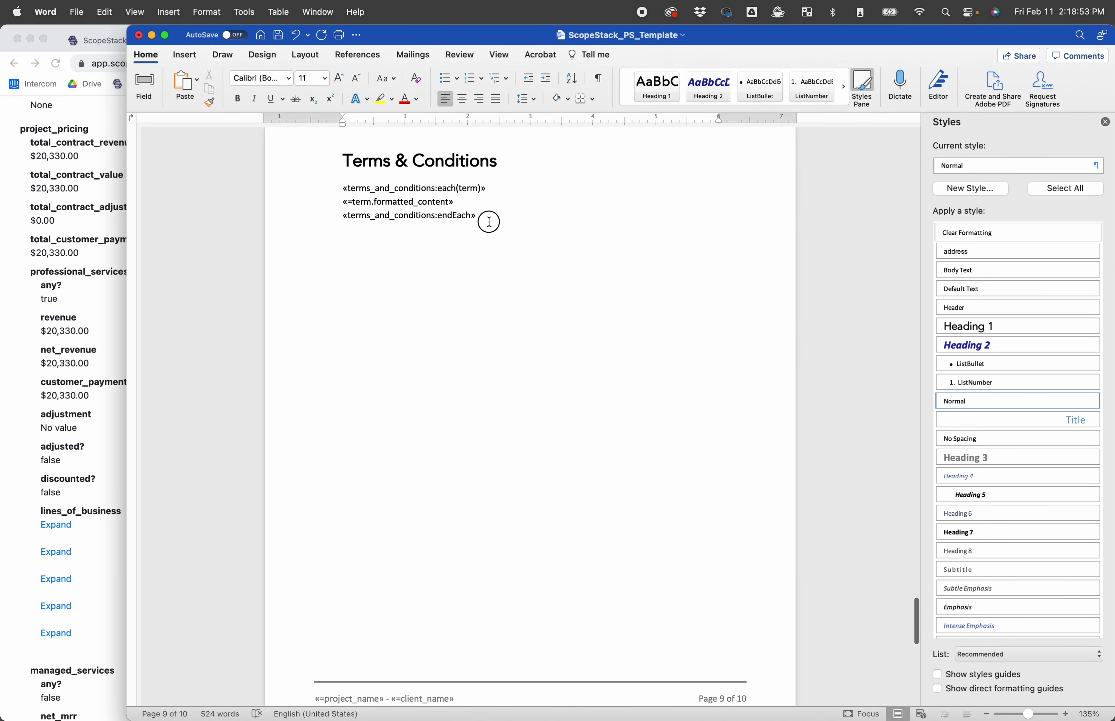
Step: Select the Terms & Conditions loop, its =term.formatted_content field and the terms_and_conditions:each(term) field in turn
drag(491, 222, 282, 179)
click(284, 169)
drag(461, 203, 325, 204)
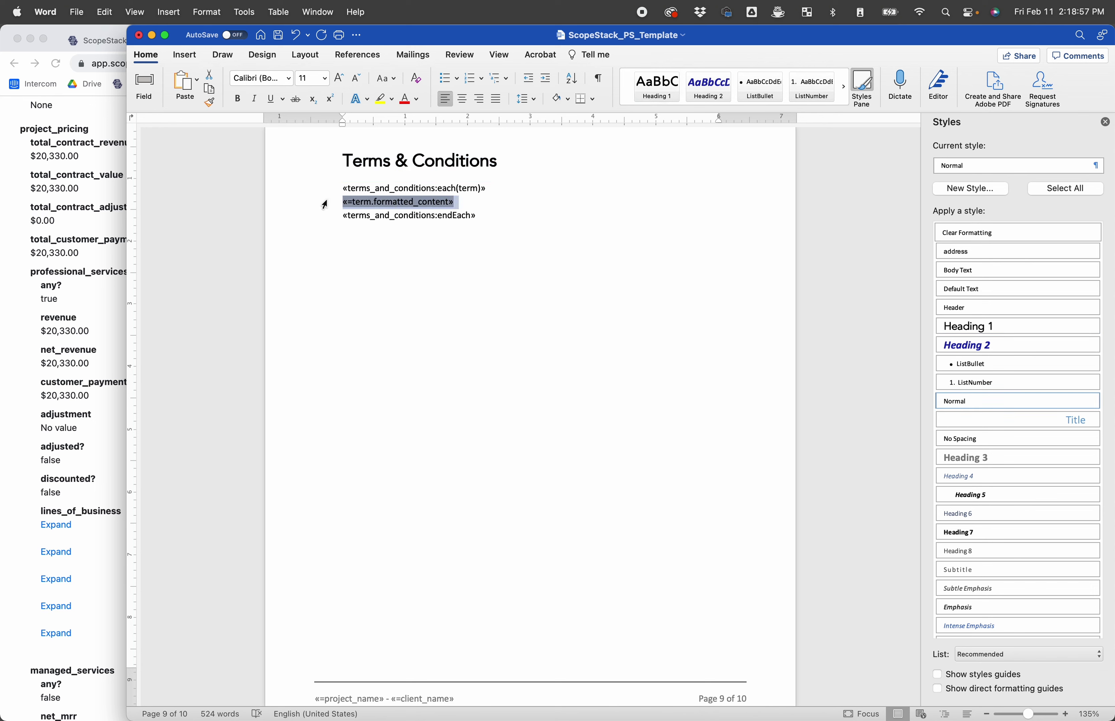
drag(473, 208, 300, 179)
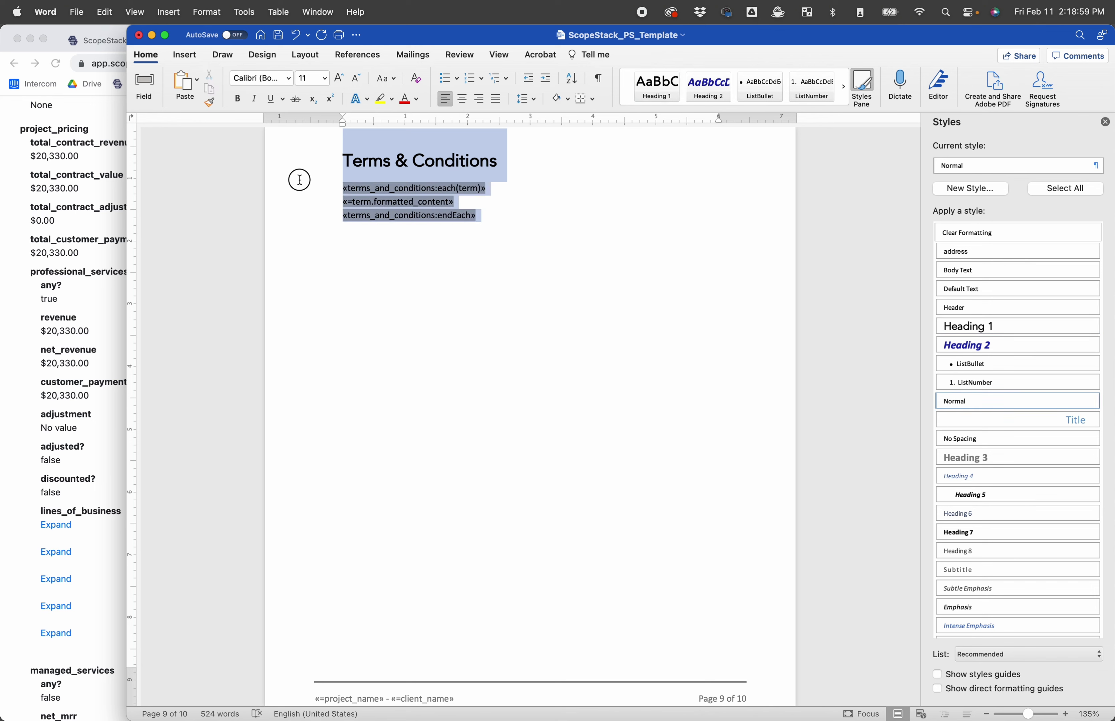
click(370, 180)
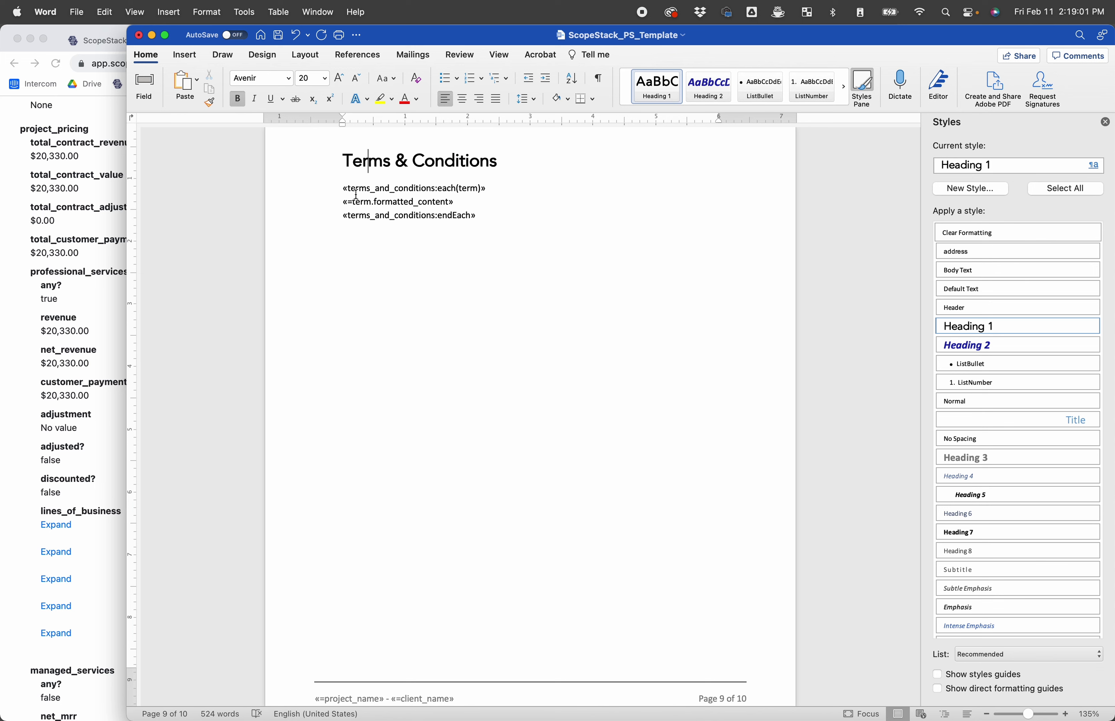
drag(345, 190, 478, 191)
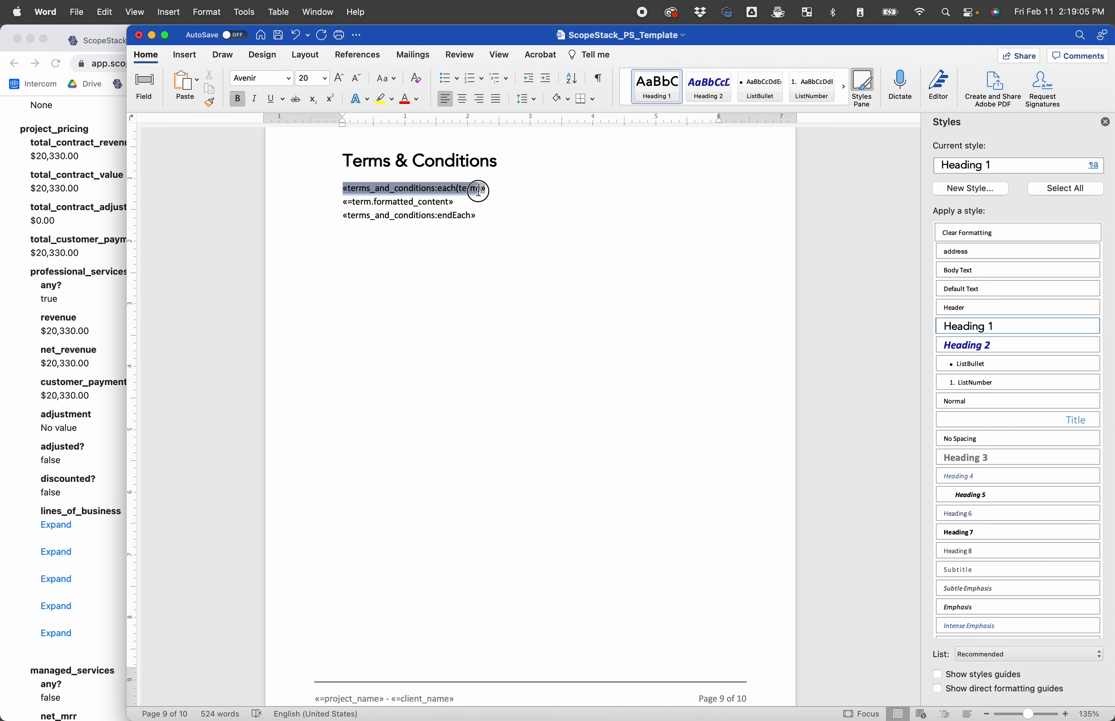
click(469, 206)
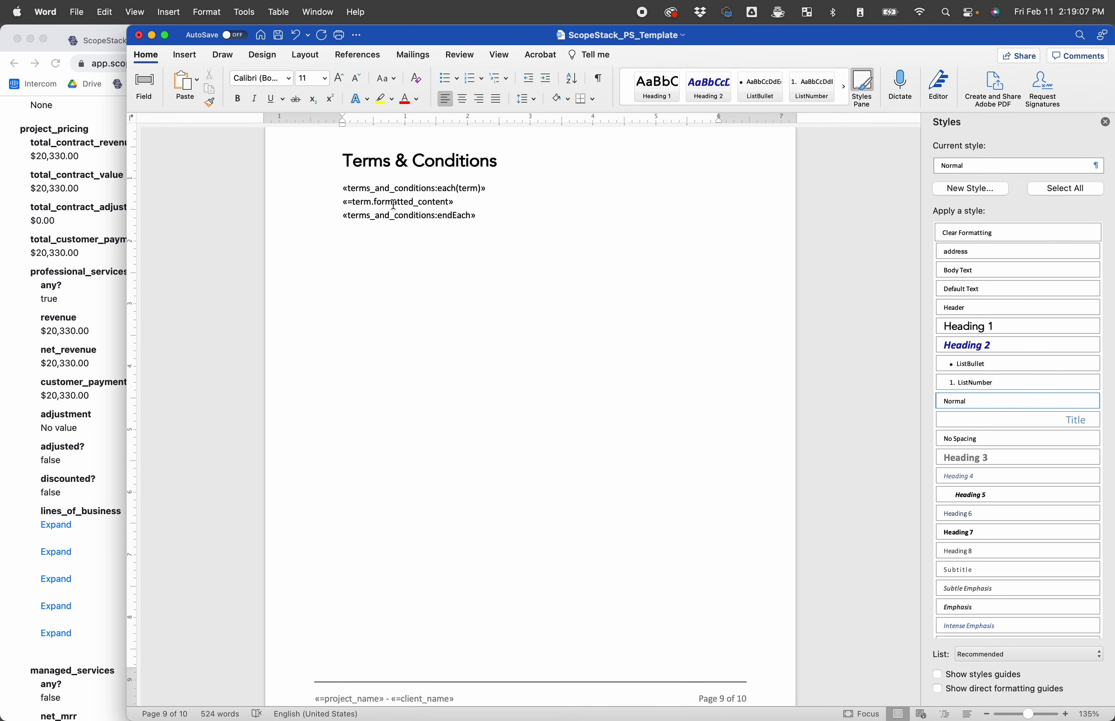
Step: Search the merge data in Chrome for the terms_and_conditions section and expand its first entry, Limitation of Liability
click(13, 254)
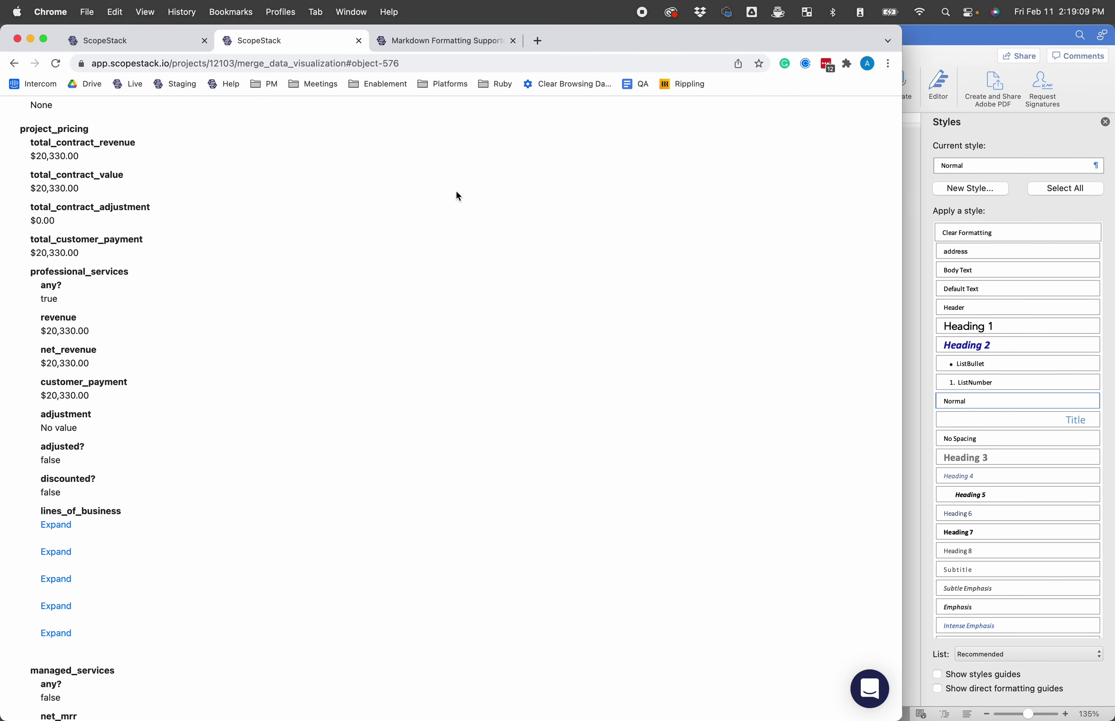
key(super+f)
text(term_)
key(Escape)
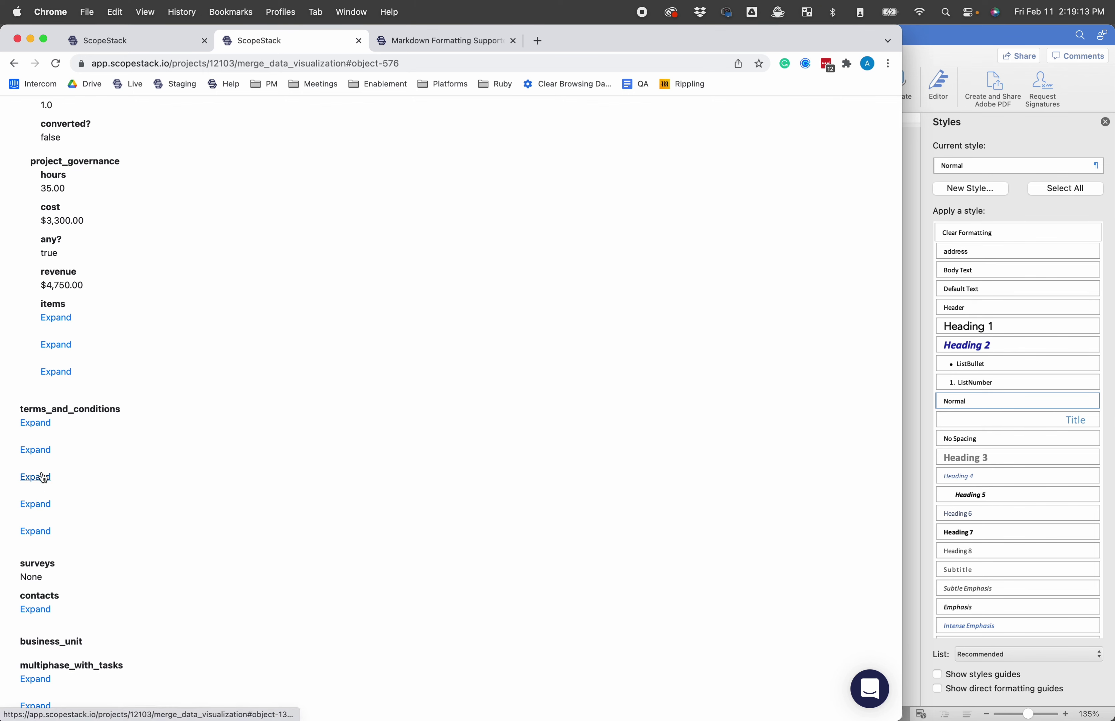
click(37, 449)
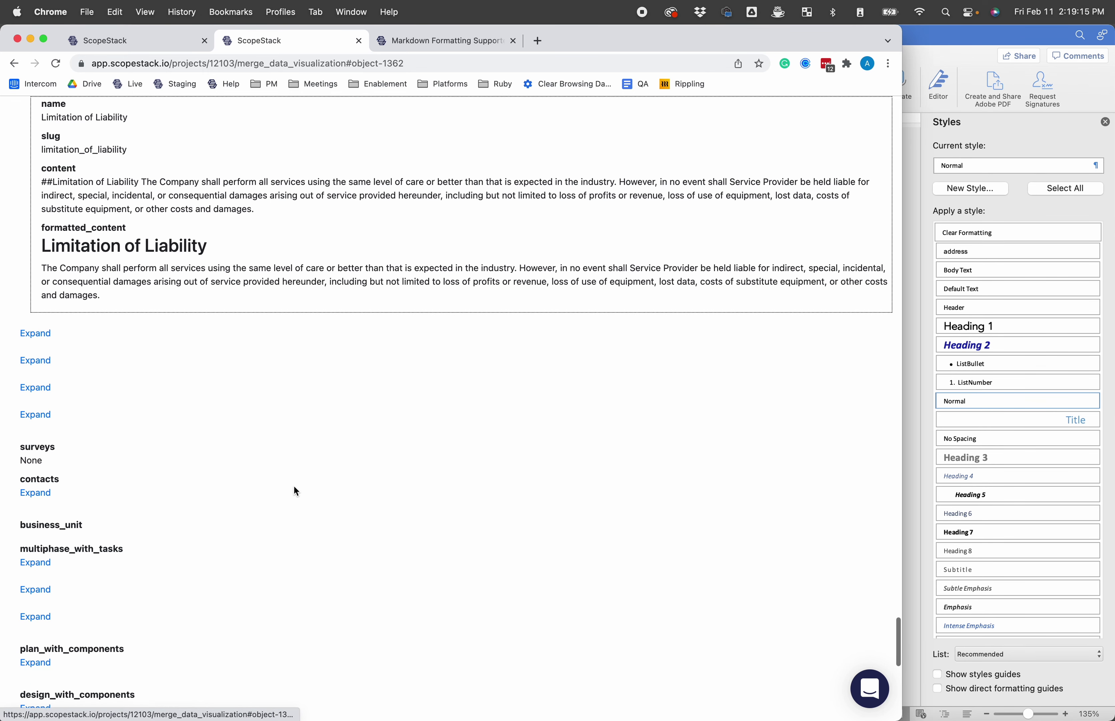
scroll(294, 490, up, 2)
Step: Switch back to the Word template and select the terms_and_conditions:each(term) field, followed by the =term.formatted_content field
click(916, 345)
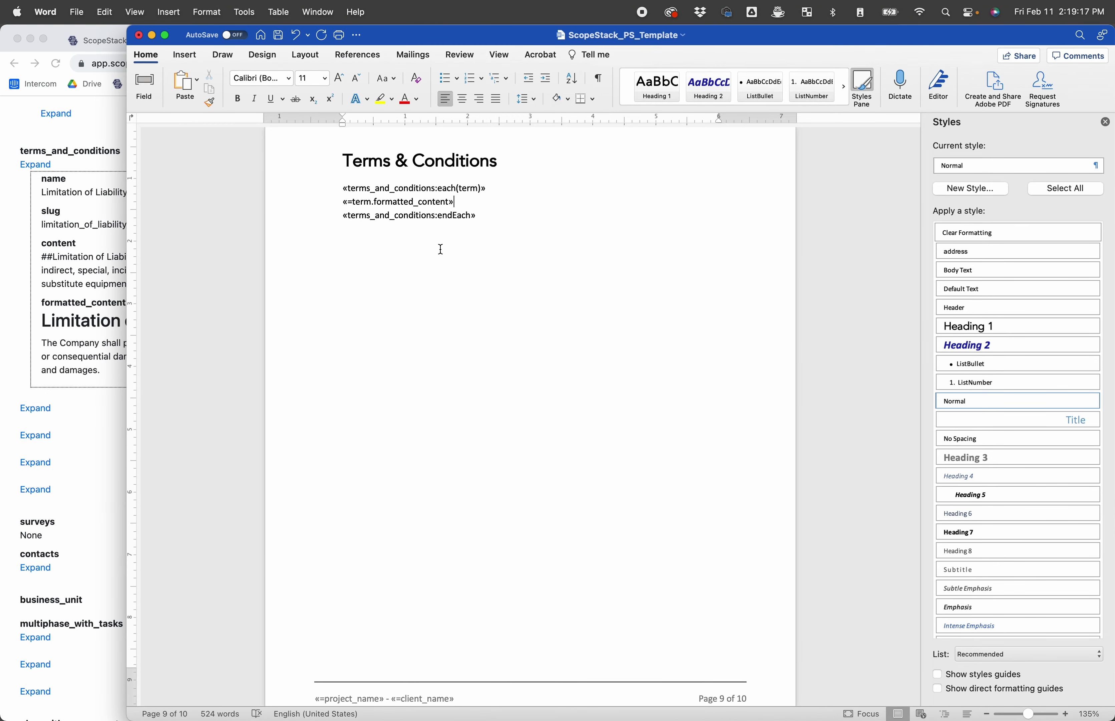
drag(345, 187, 529, 188)
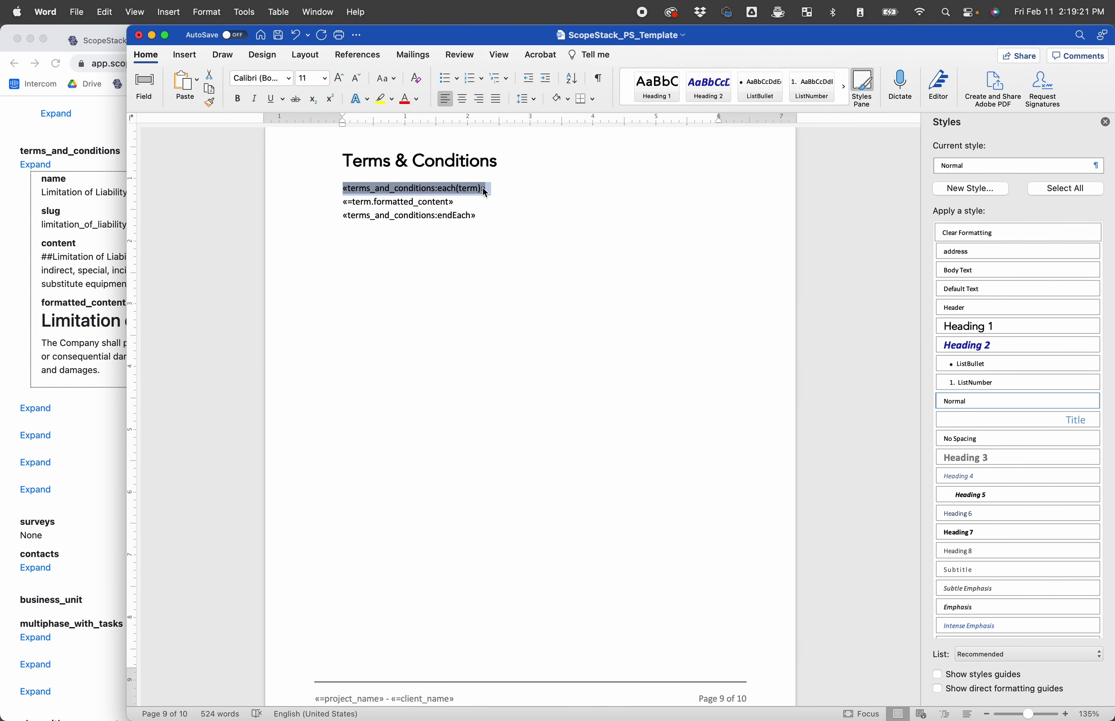
click(394, 202)
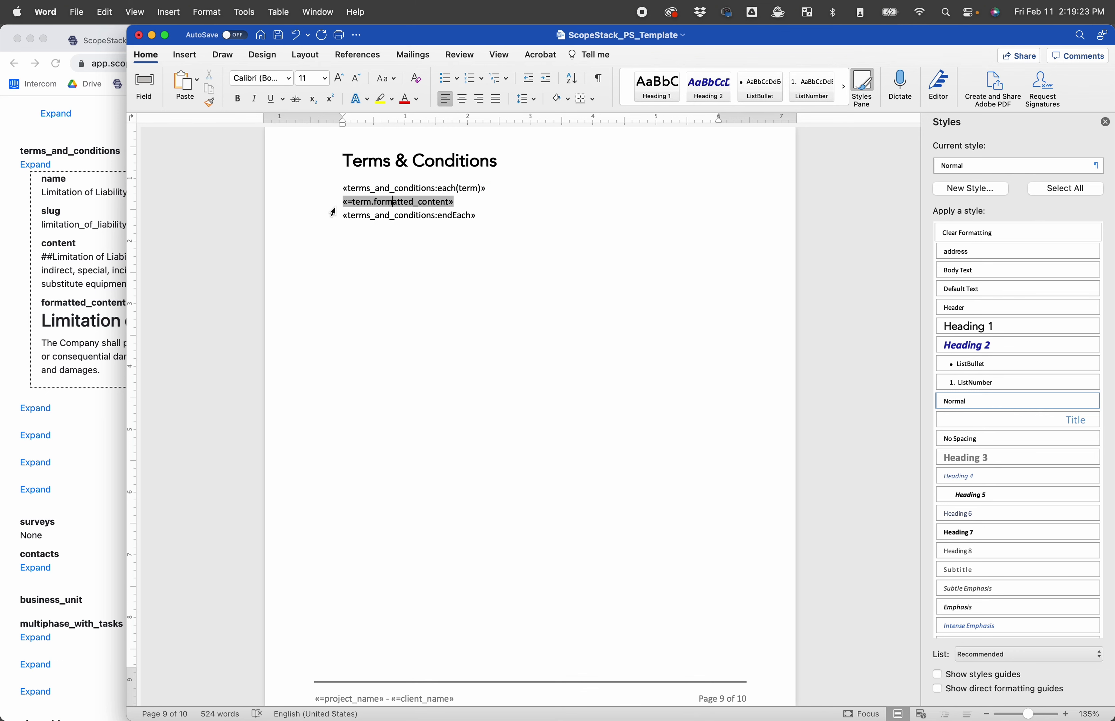
Step: Select the =term.formatted_content field, switch to Chrome, and highlight the first terms_and_conditions entry's formatted_content label and its Limitation of Liability heading
drag(345, 203, 371, 202)
click(104, 314)
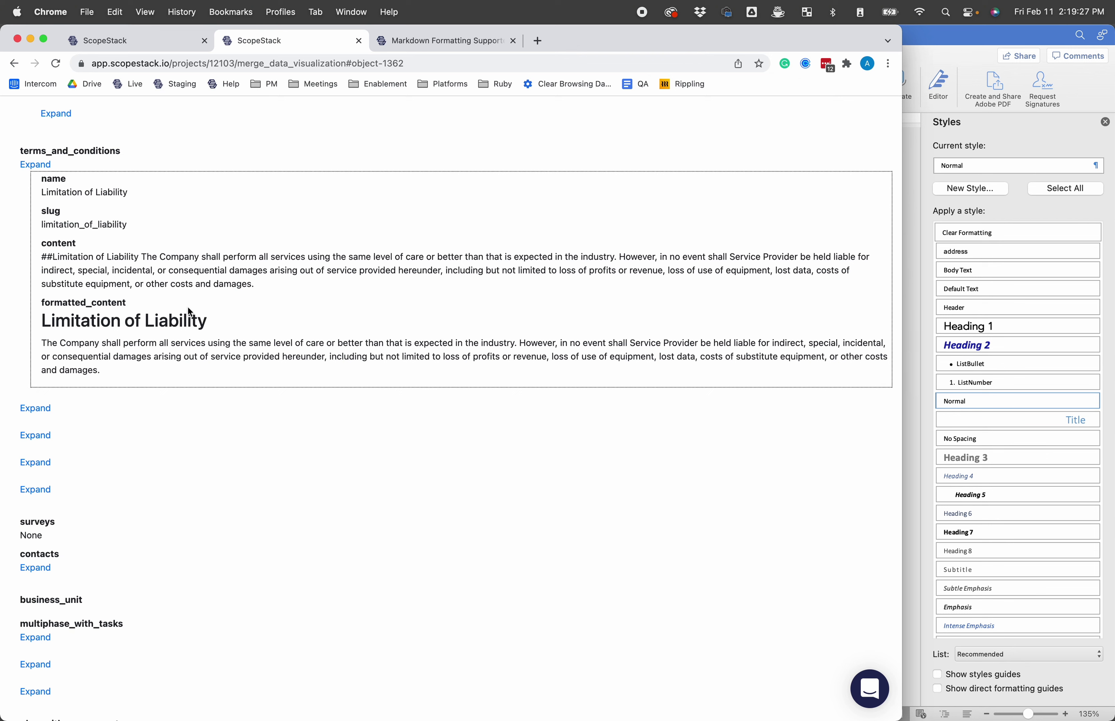
drag(128, 303, 3, 305)
drag(226, 319, 42, 319)
click(167, 312)
drag(217, 326, 25, 331)
click(217, 353)
Step: Expand the remaining terms_and_conditions entries, including Confidentiality and Payment Methods, and return to the start of the section
click(34, 408)
click(31, 329)
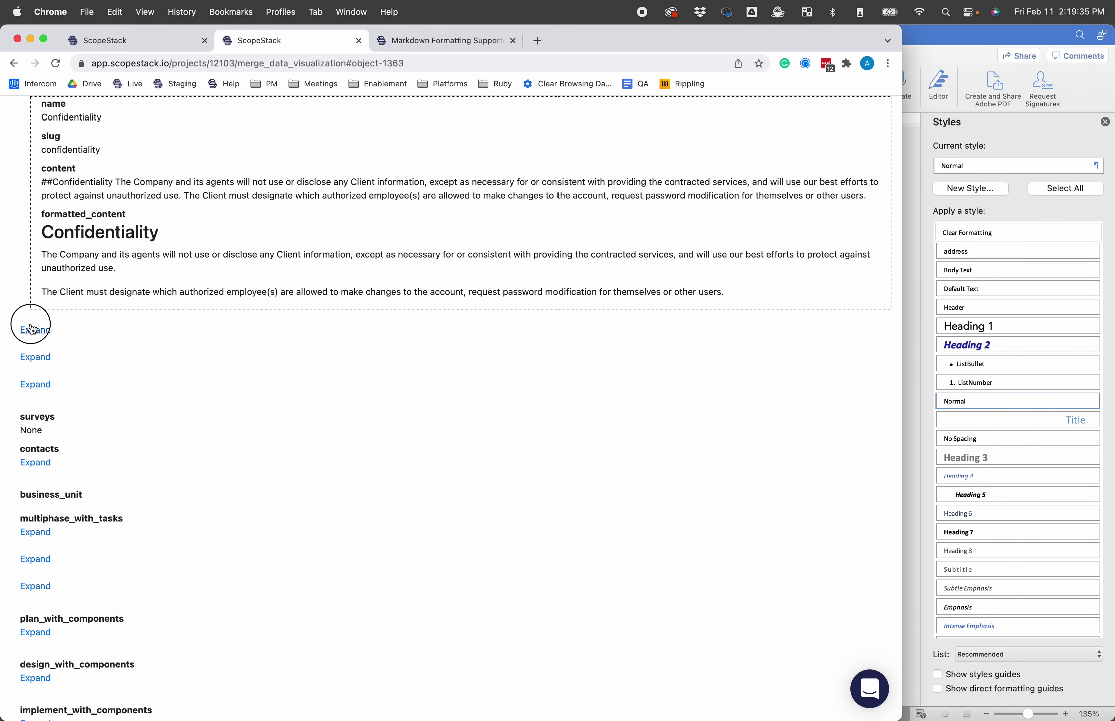
click(35, 279)
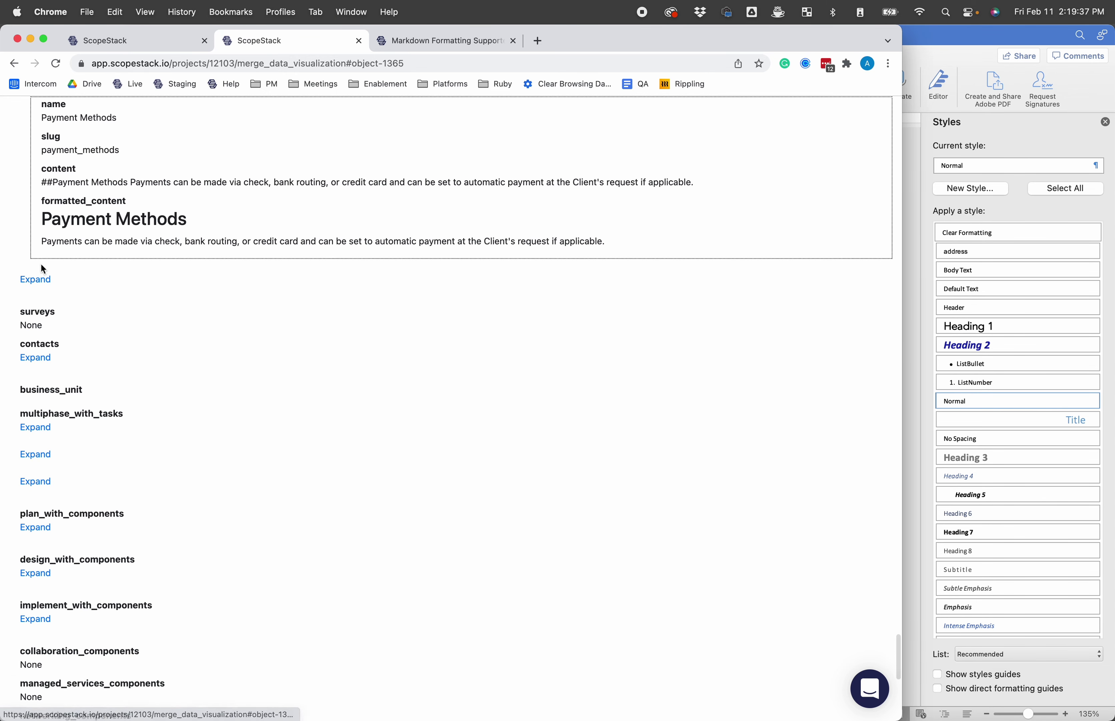
click(35, 279)
scroll(269, 200, up, 15)
scroll(266, 199, down, 3)
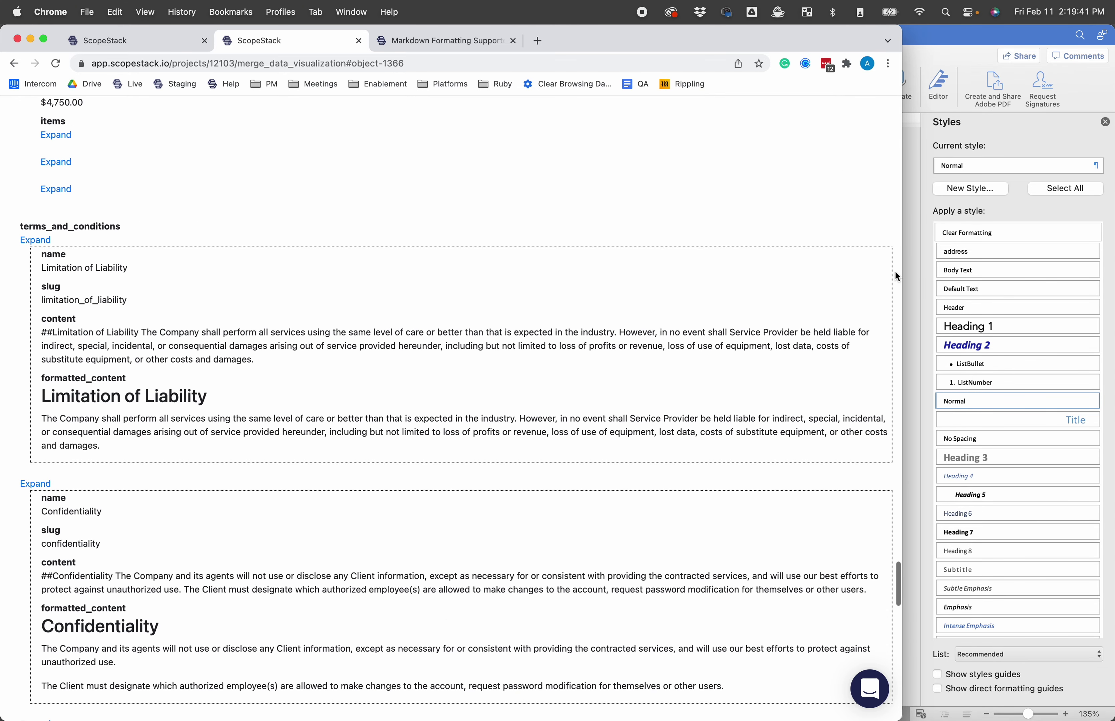
Step: Select the terms_and_conditions:endEach and =term.formatted_content fields in Word, and highlight the matching Limitation of Liability paragraph in Chrome's merge data
click(914, 270)
click(457, 216)
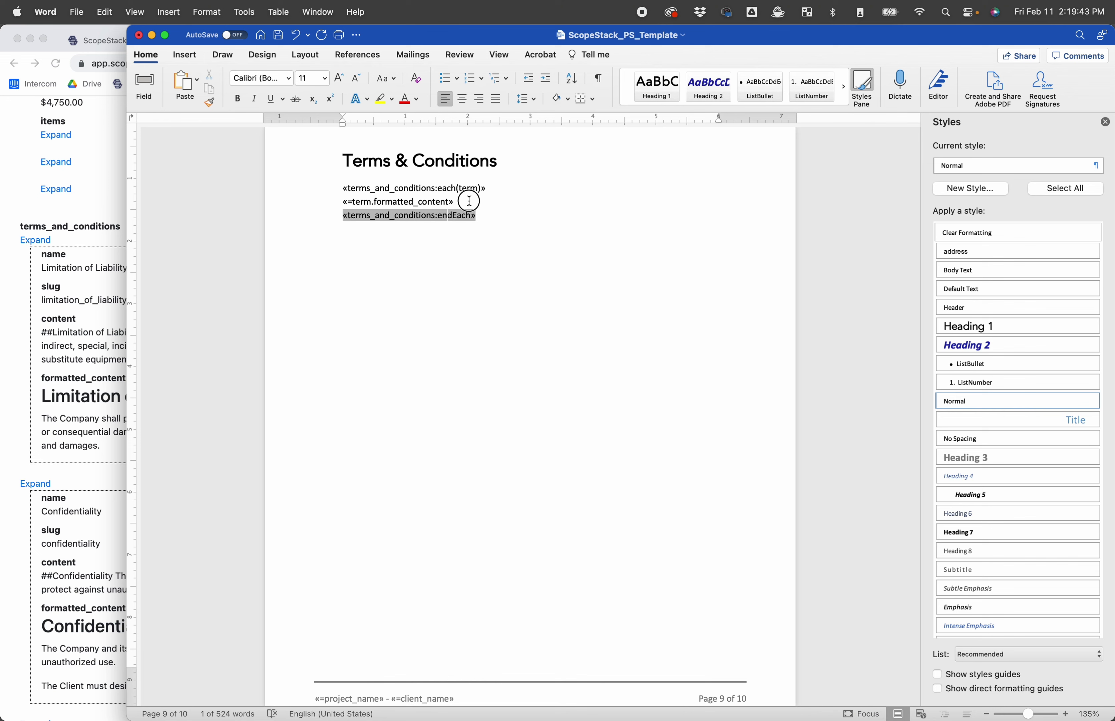
click(315, 202)
click(511, 203)
click(237, 202)
click(65, 408)
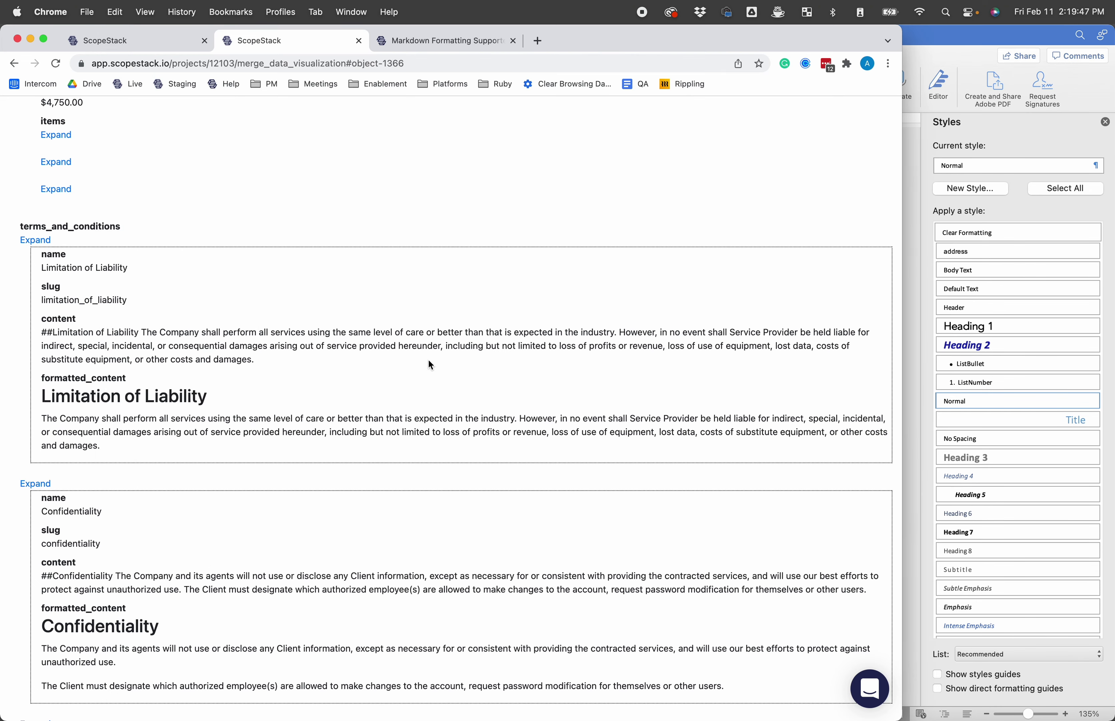
triple_click(483, 436)
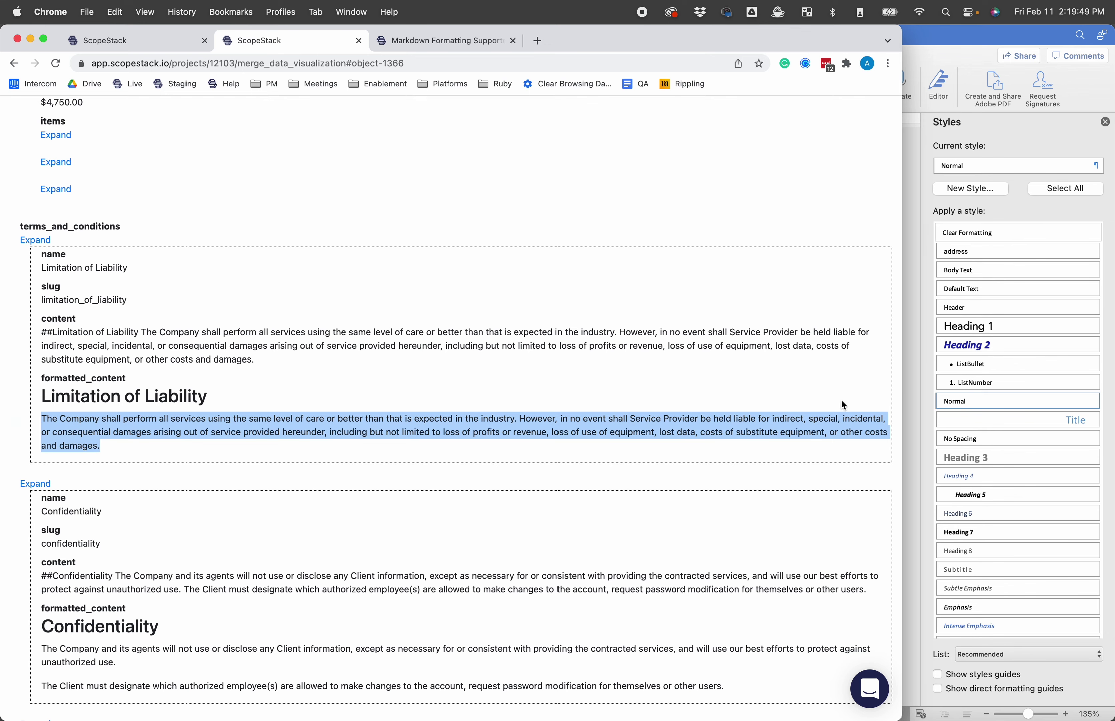
Step: Switch back to the Word template and review the Project Acceptance page, the Project Summary and the Statement of Work cover page
click(916, 377)
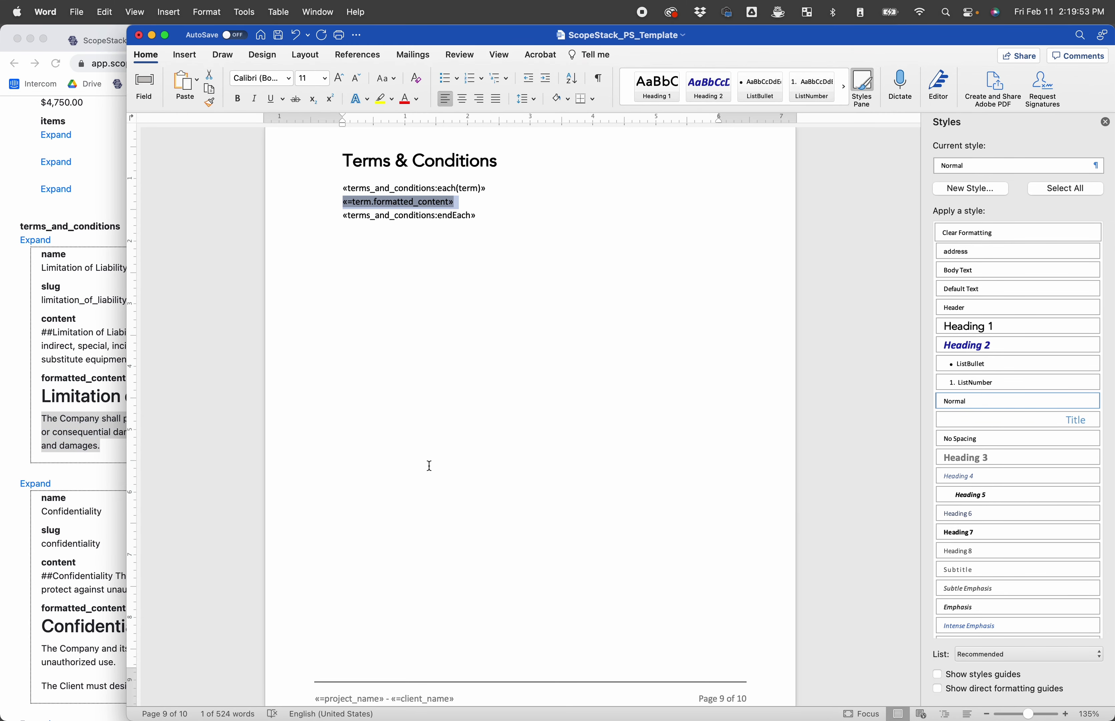
scroll(429, 466, down, 15)
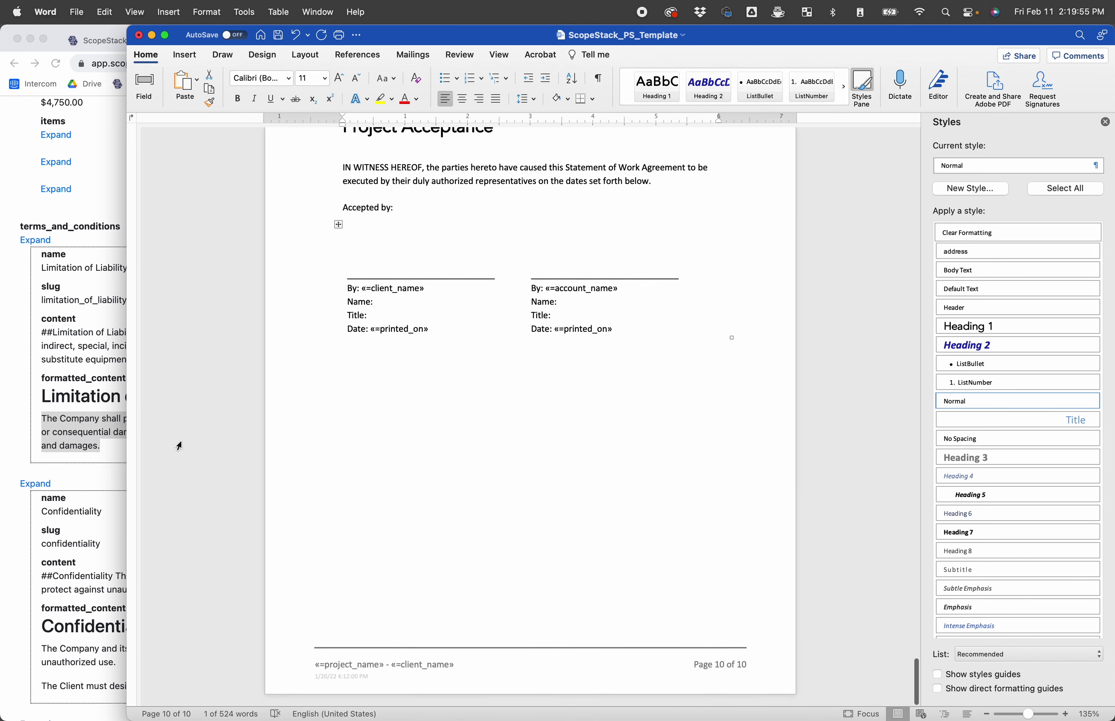
scroll(473, 373, up, 20)
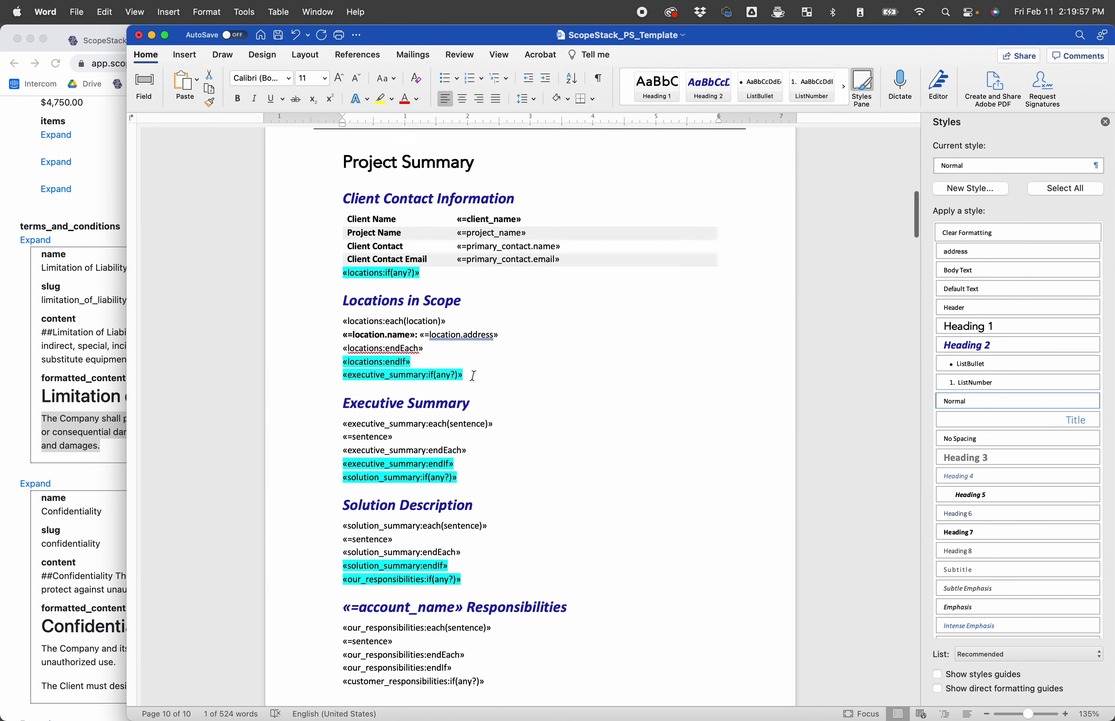
scroll(473, 375, up, 10)
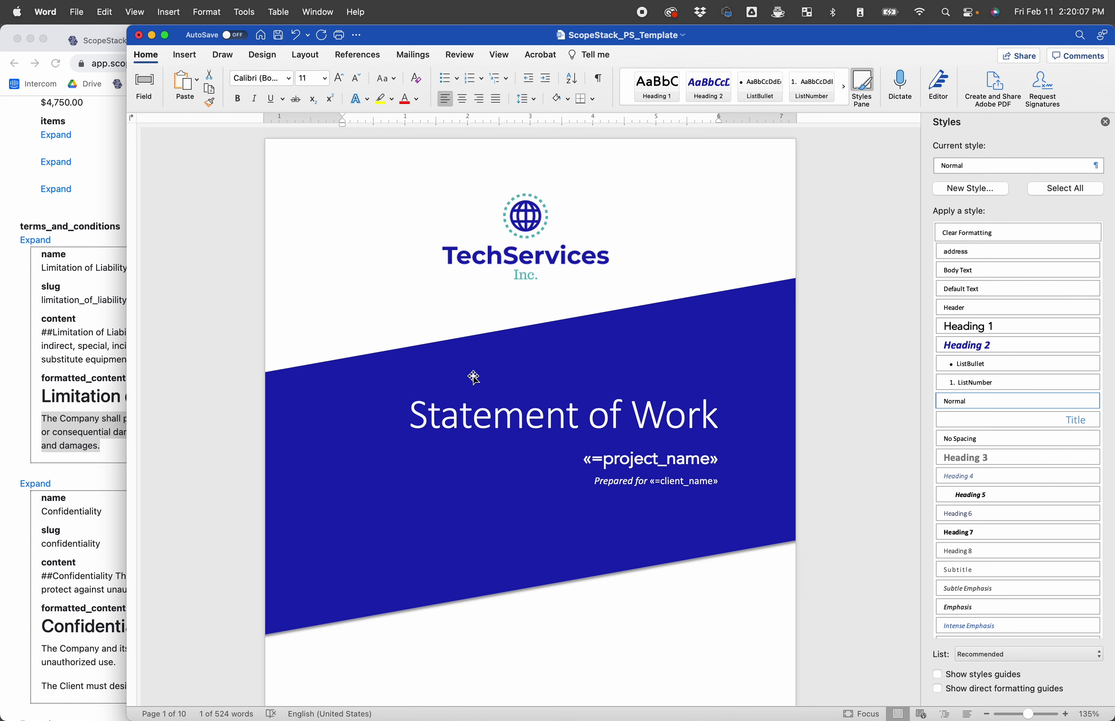
Step: Switch to Chrome and browse the merge data up to the project_management, phases_with_tasks and language_fields sections
click(133, 350)
scroll(75, 323, down, 15)
scroll(77, 326, up, 5)
scroll(79, 324, up, 20)
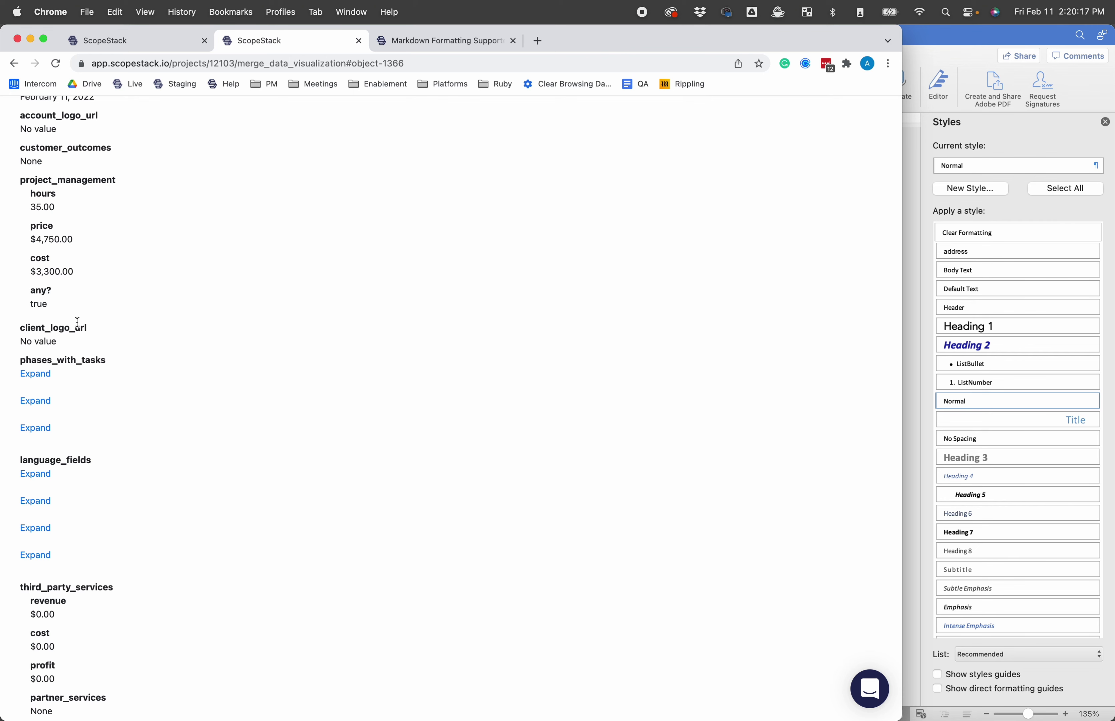
scroll(89, 323, up, 5)
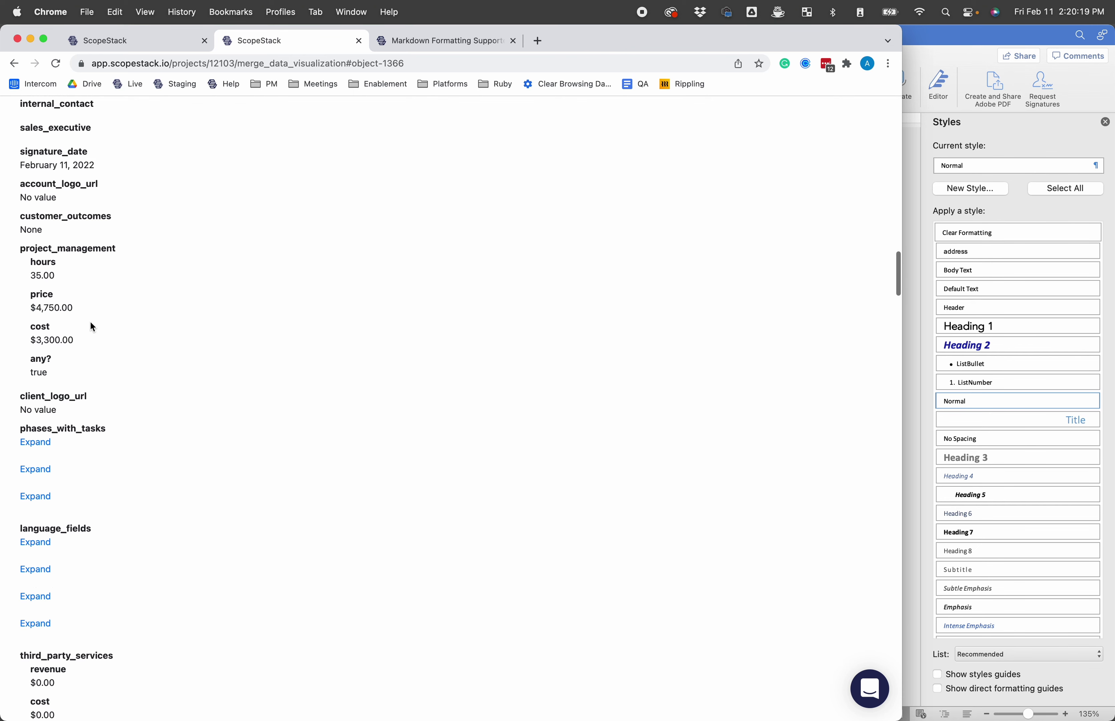
Step: Move the merge data tab into its own Chrome window and resize the Network Design and Install project window to sit beside it
drag(256, 42, 1103, 79)
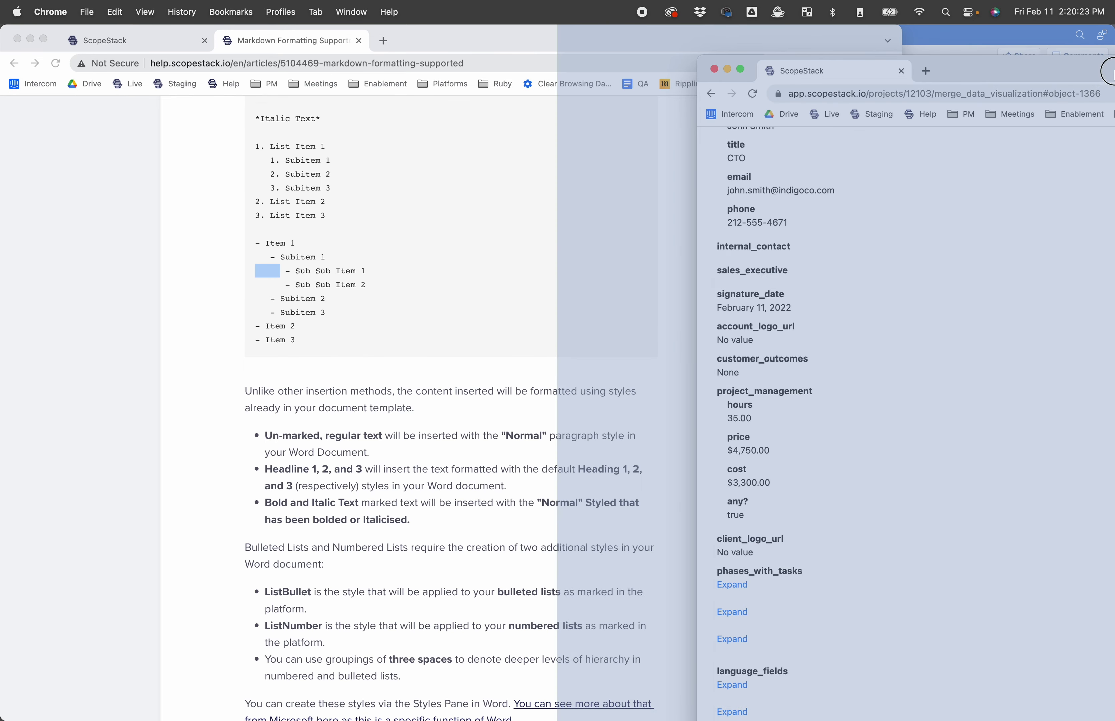
click(84, 41)
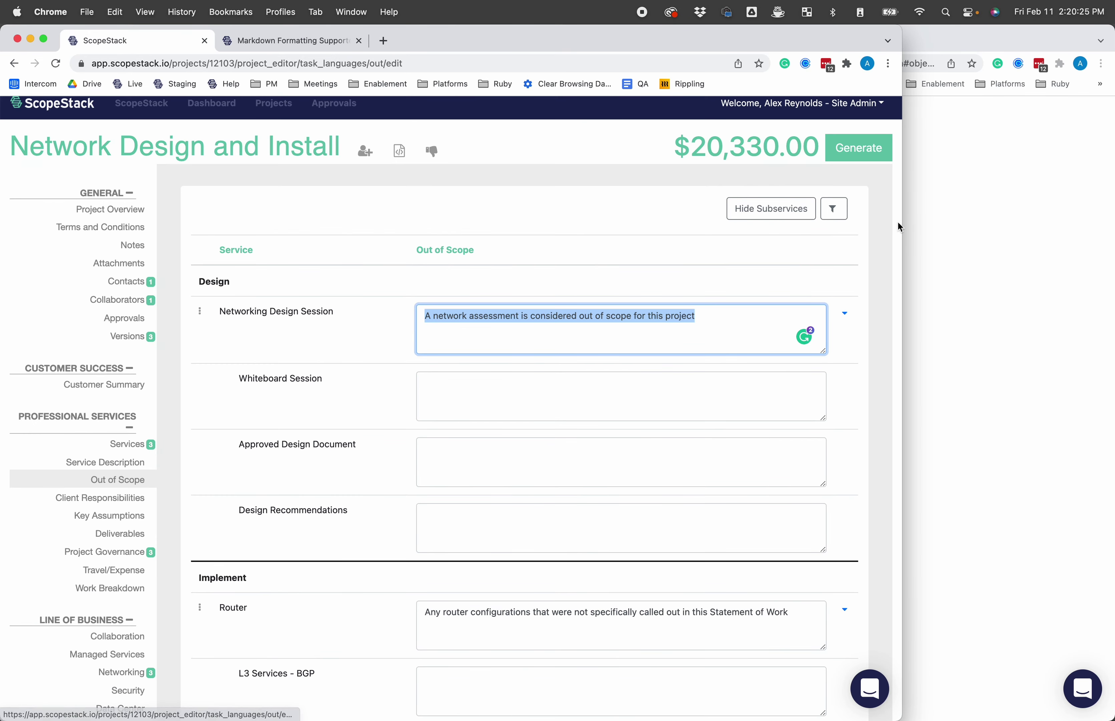
drag(901, 219, 363, 234)
click(619, 240)
click(261, 238)
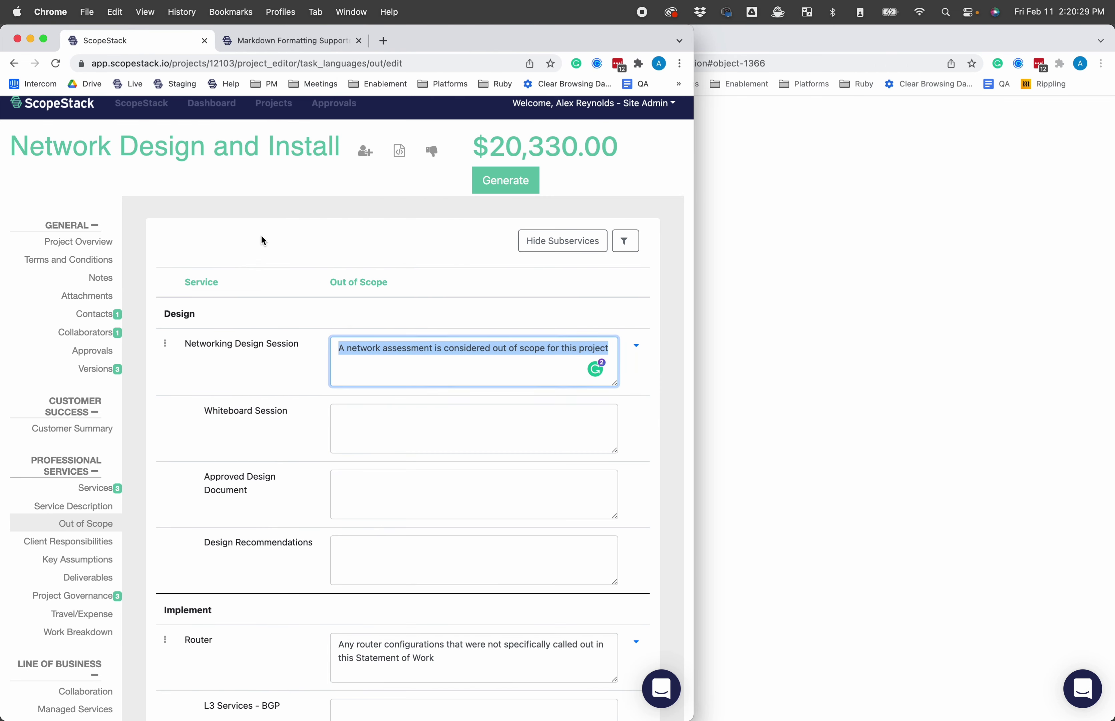
drag(696, 265, 831, 264)
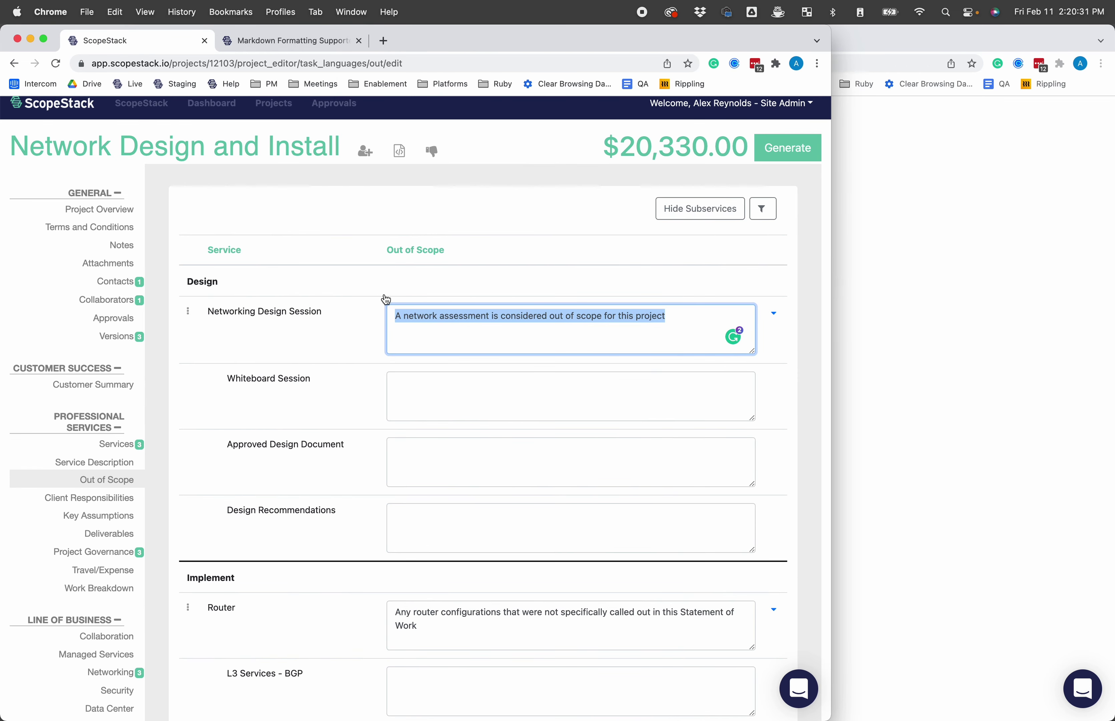
Step: Browse the merge data through the payment terms, managed_services and expenses sections alongside the project's Out of Scope page
click(899, 340)
scroll(637, 444, down, 20)
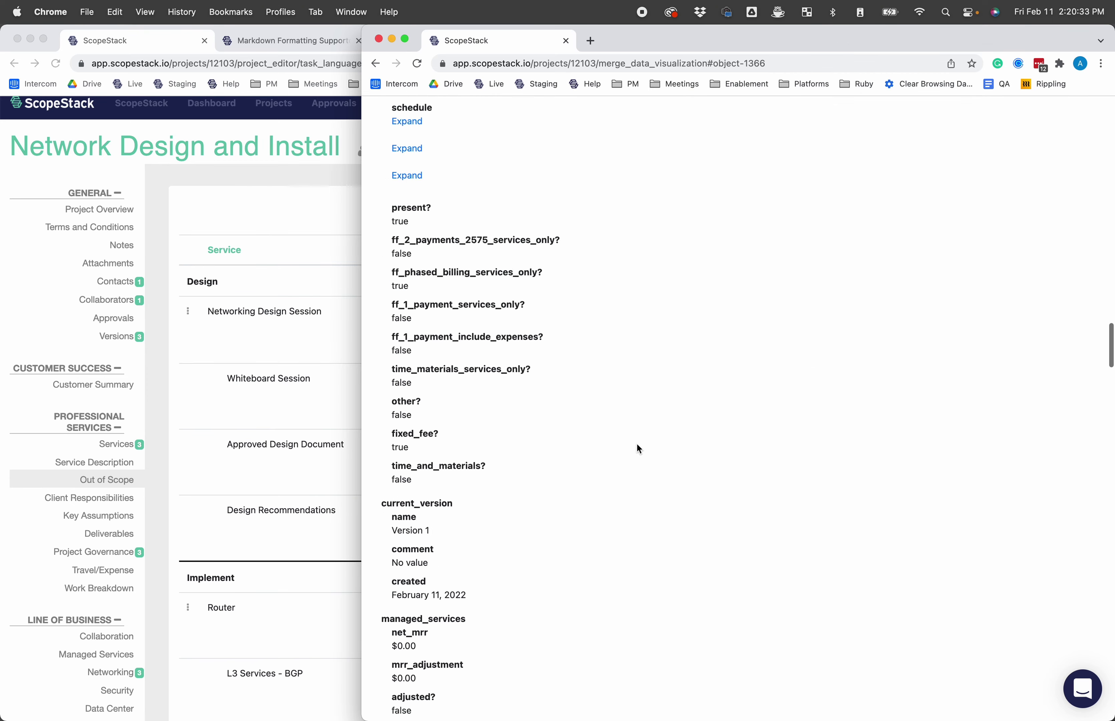
scroll(636, 442, down, 12)
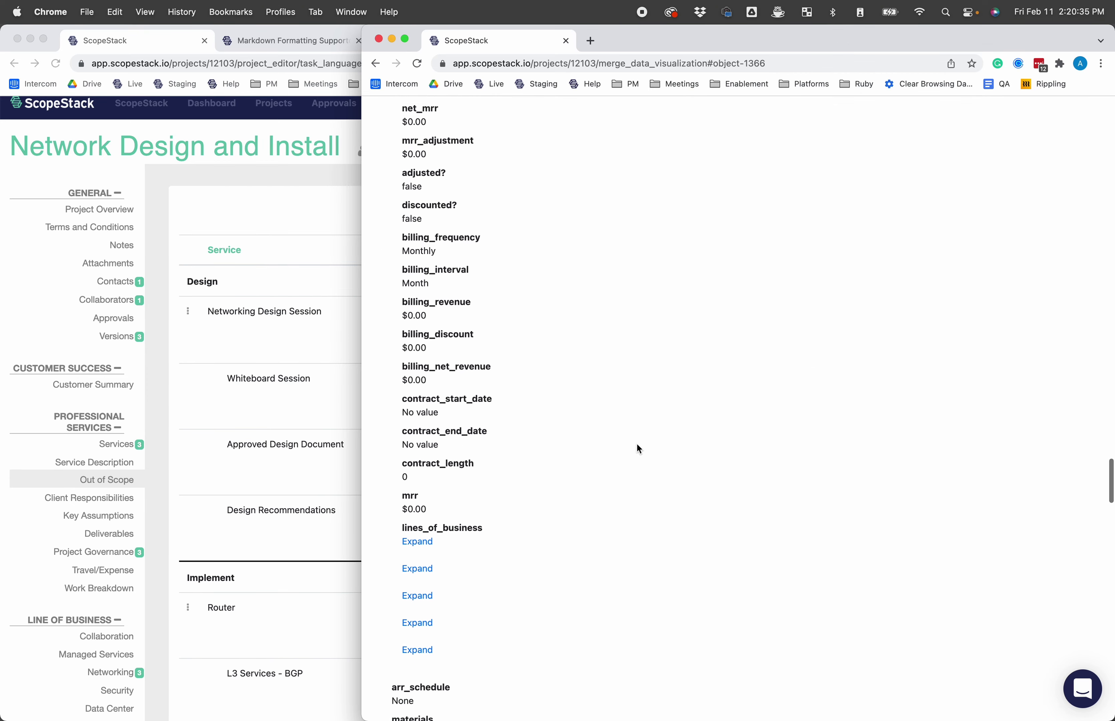
scroll(586, 354, down, 15)
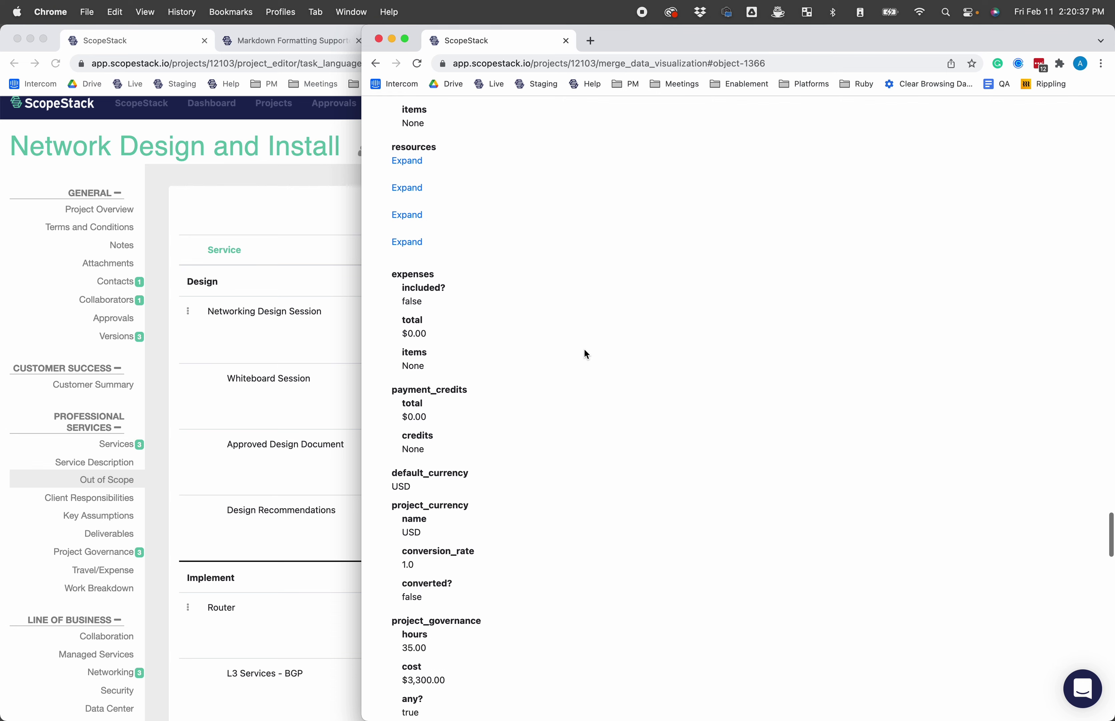
click(207, 427)
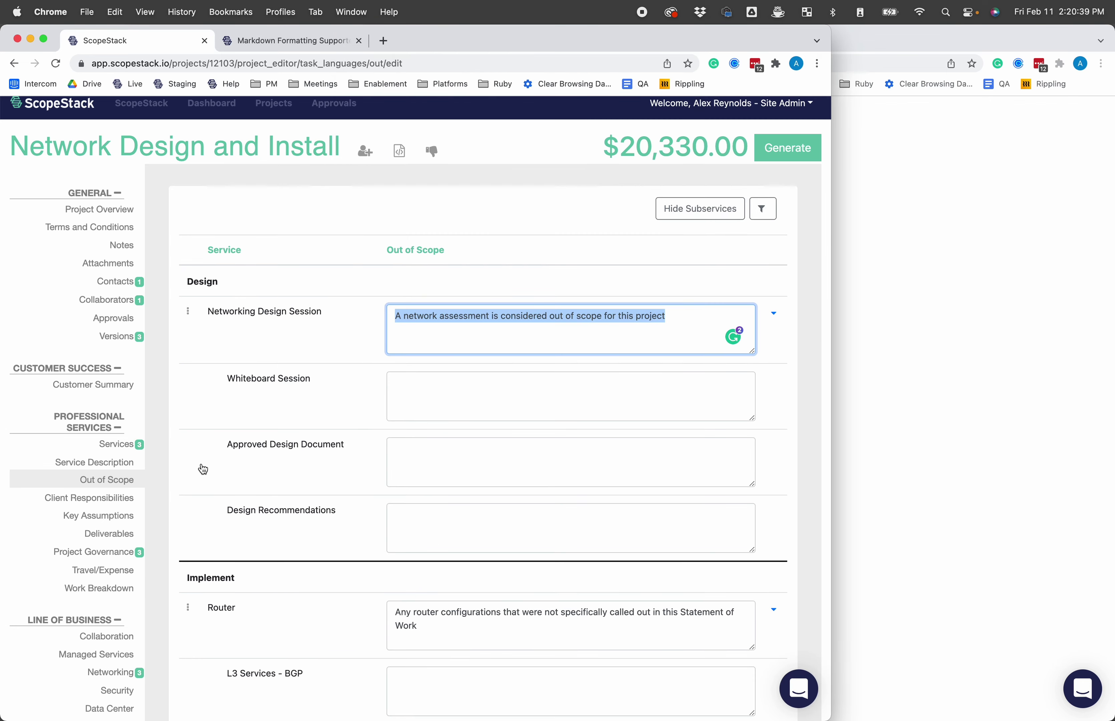
click(905, 291)
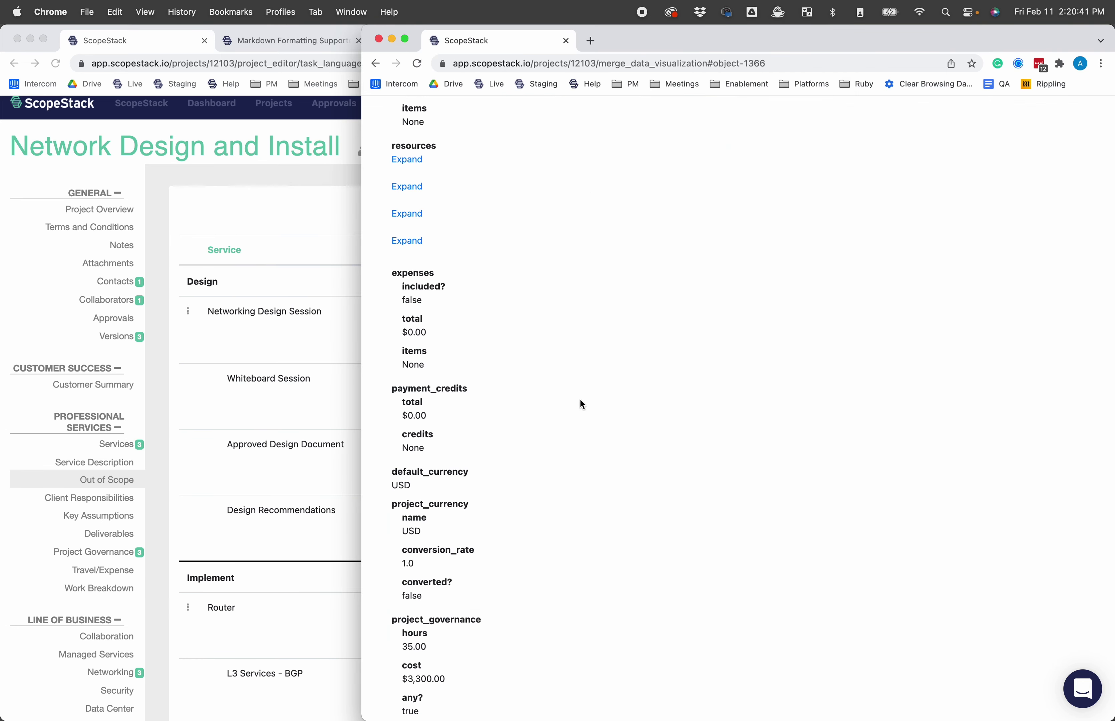
scroll(580, 400, down, 10)
scroll(580, 399, up, 2)
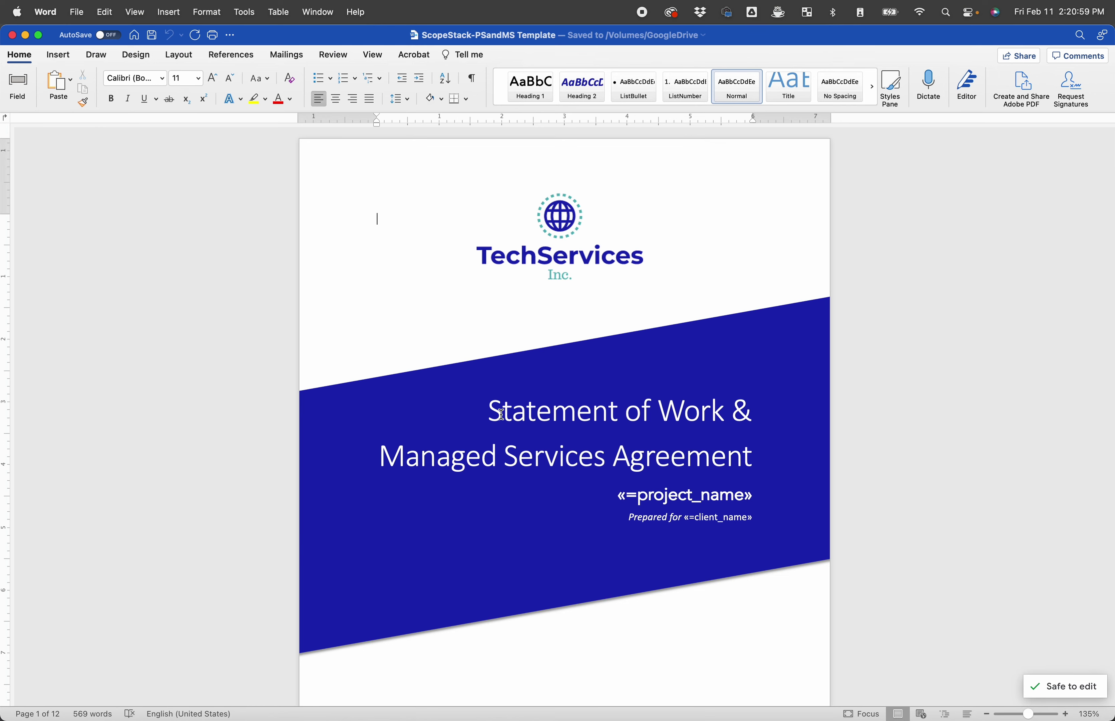
Step: Review the ScopeStack-PSandMS Template in Word through to Scope of Work, highlighting the In-Scope Services heading and the phases_with_tasks fields
scroll(501, 414, down, 15)
scroll(501, 415, down, 15)
scroll(501, 415, down, 15)
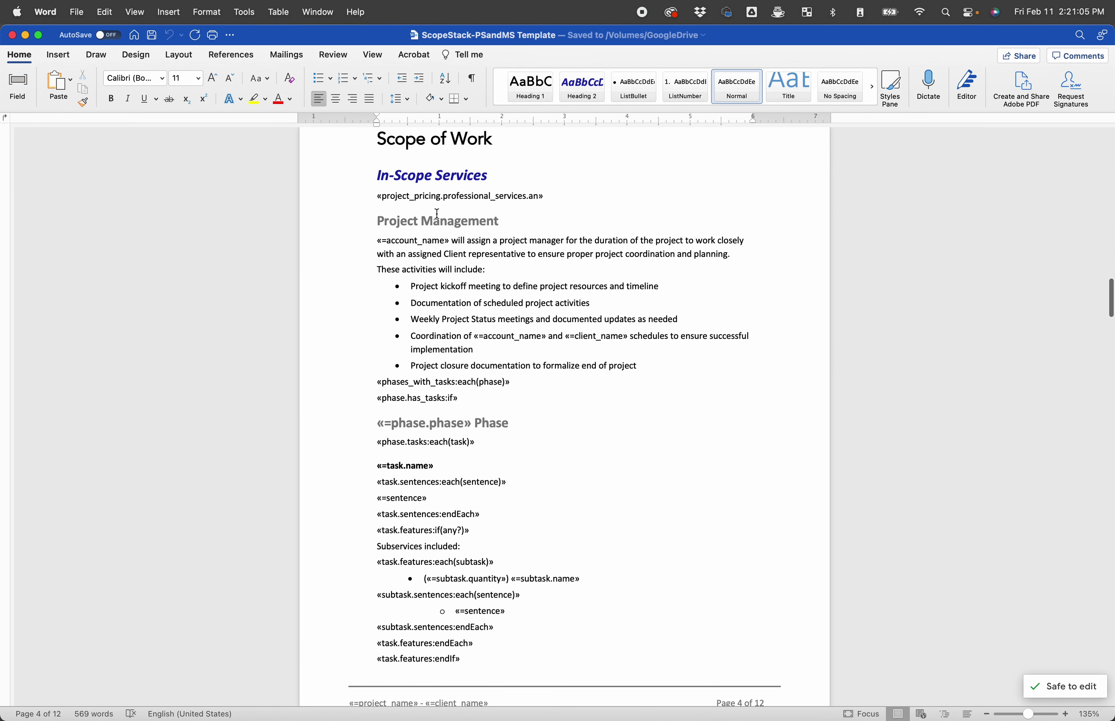
drag(378, 177, 494, 209)
drag(523, 406, 518, 423)
click(547, 435)
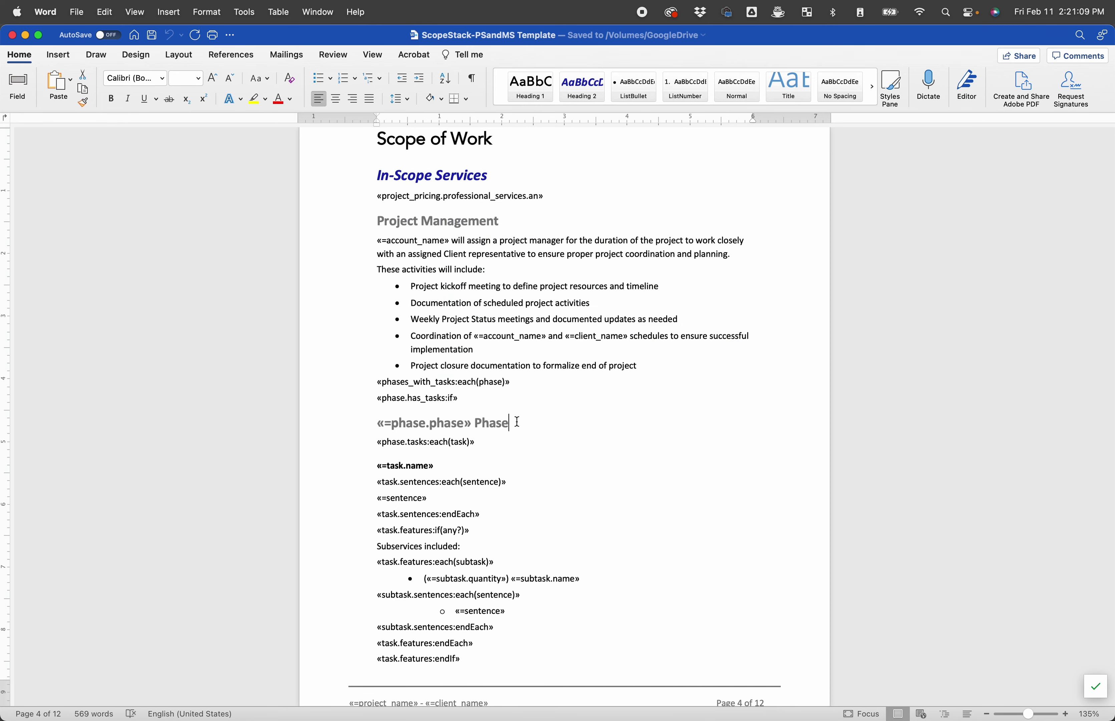
drag(372, 389, 551, 400)
Step: Highlight the Recurring Services heading and its managed_services field block, and compare them with the Scope of Work page's phase fields
scroll(561, 364, down, 15)
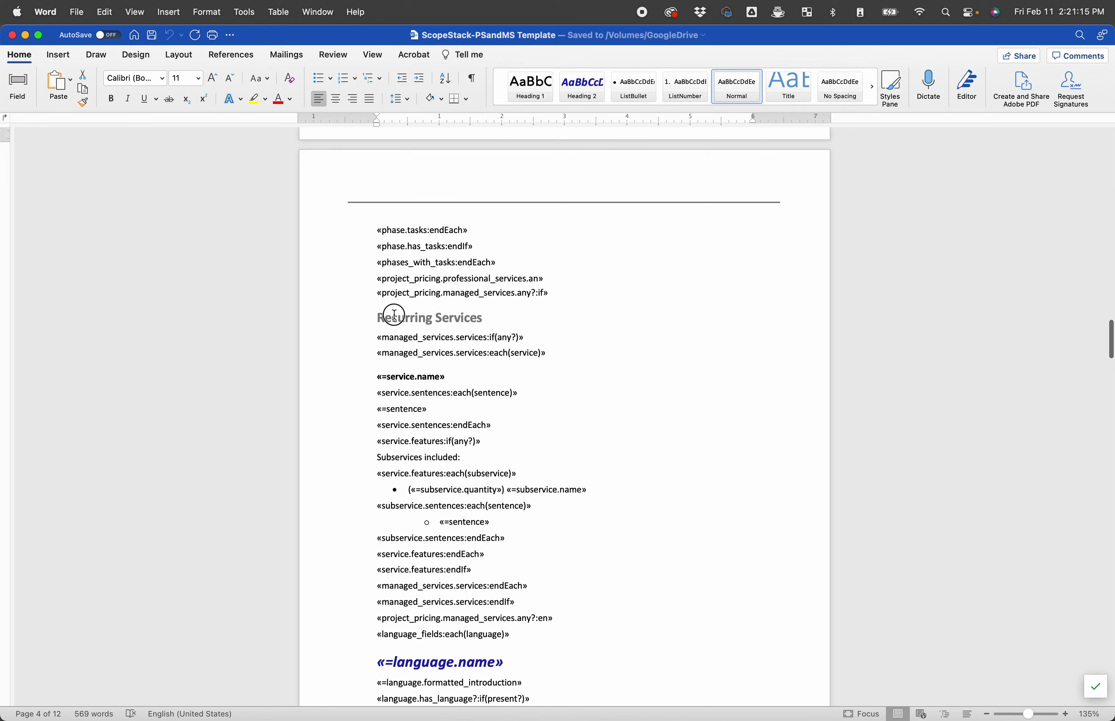
drag(379, 315, 496, 328)
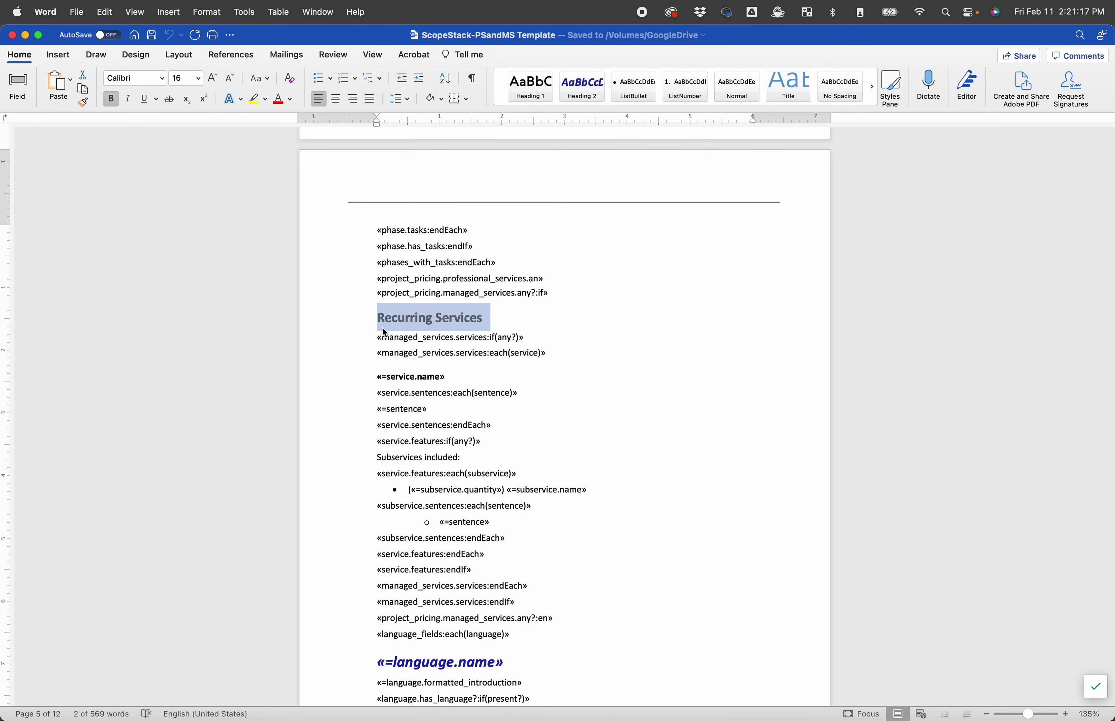
drag(377, 336, 602, 632)
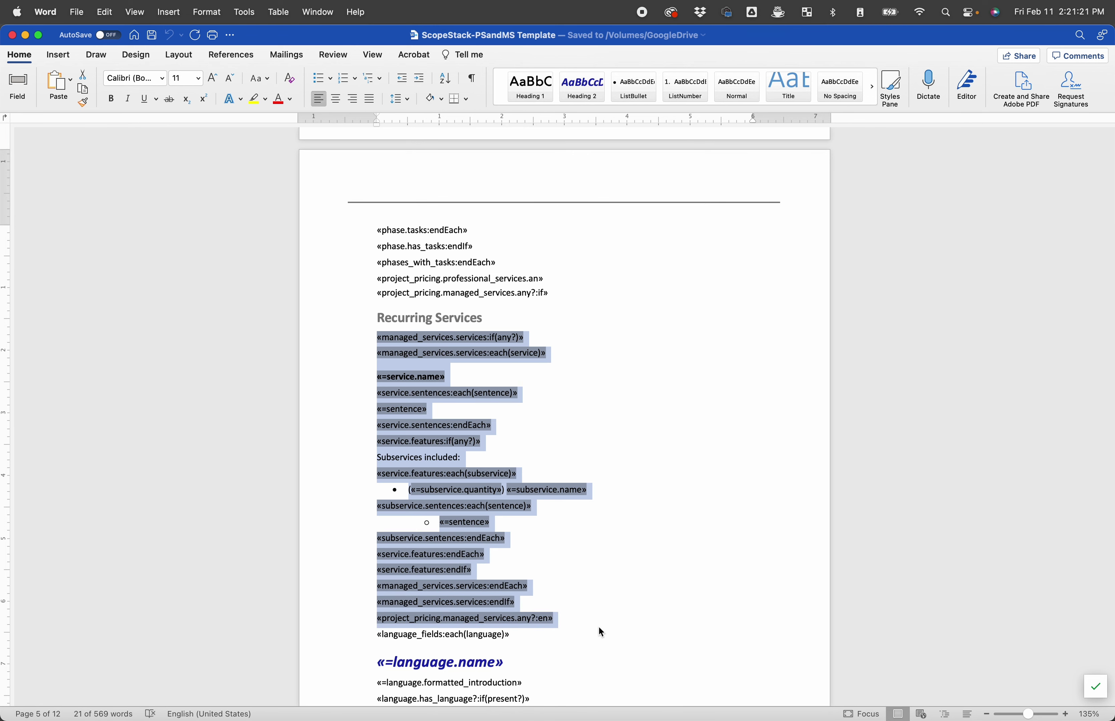
click(576, 609)
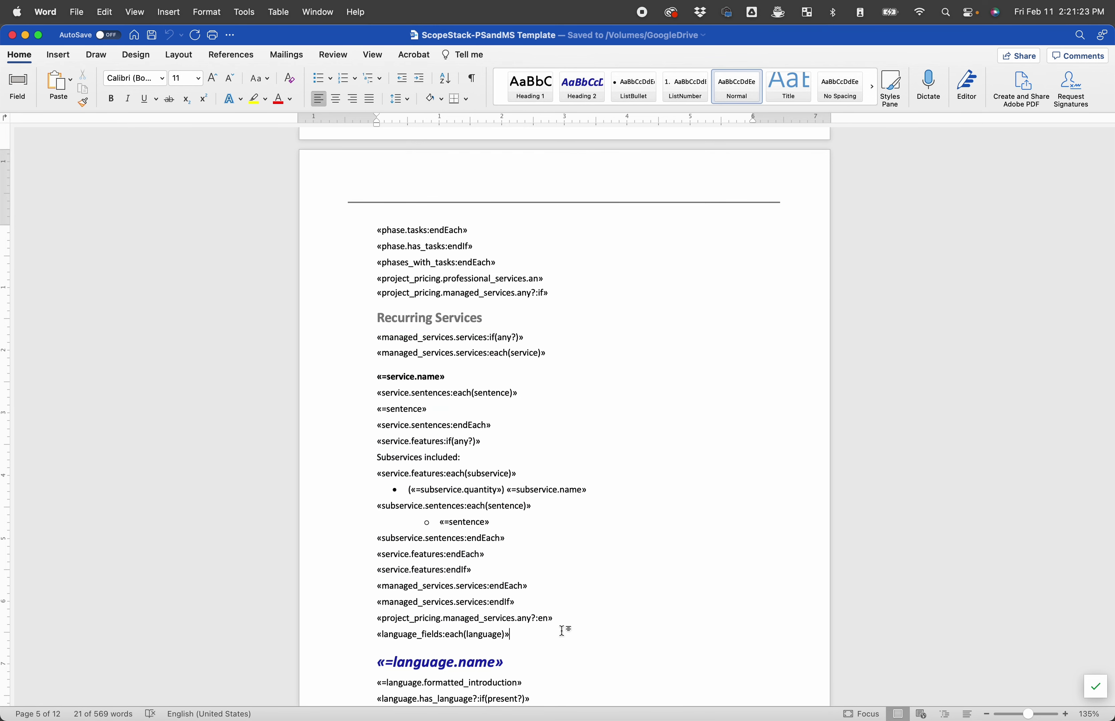
scroll(565, 629, up, 10)
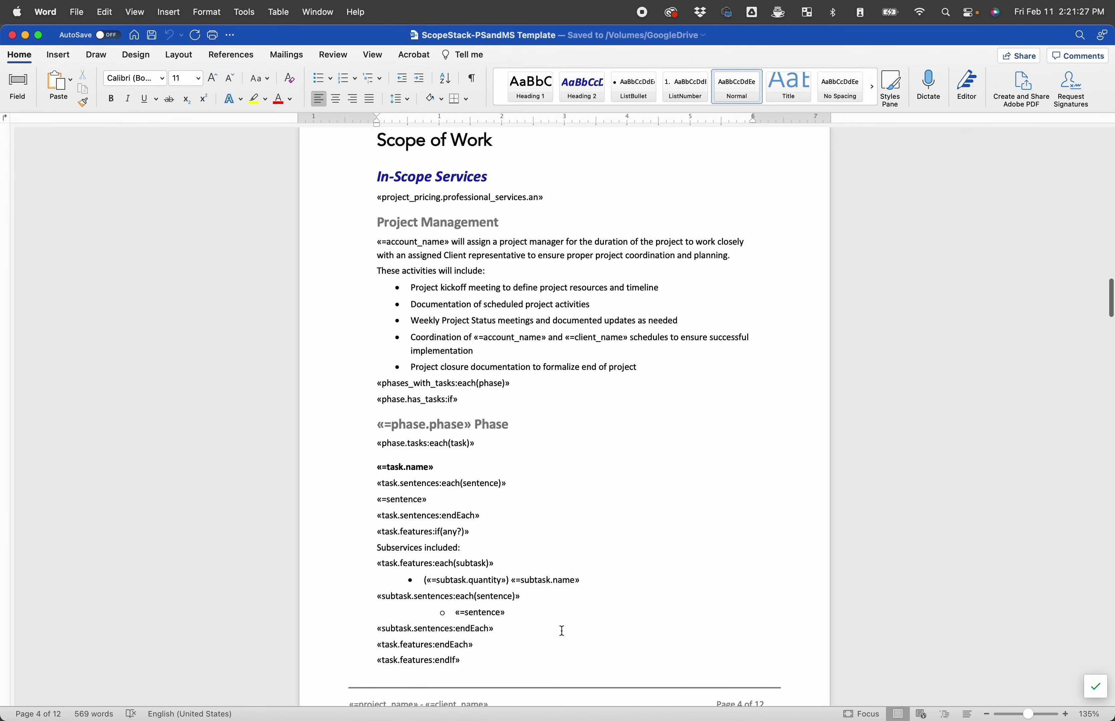
Step: Review the template from the Recurring Services and language_fields loops through to the Overall Pricing Summary table under Services Pricing
scroll(319, 363, down, 15)
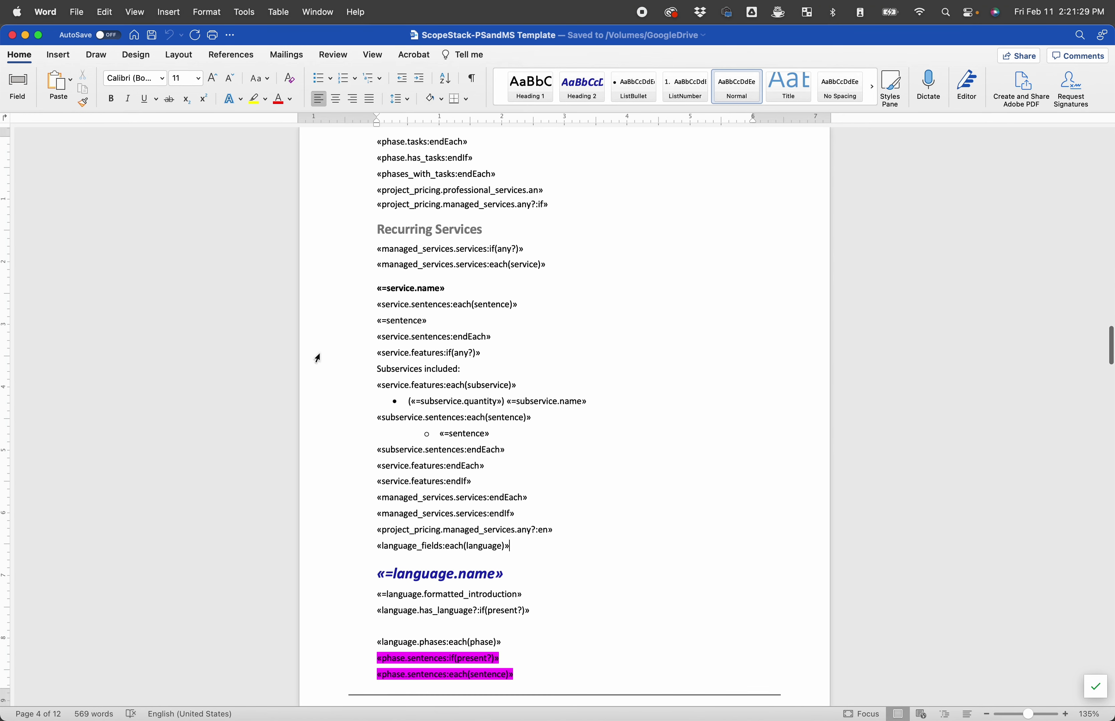
scroll(502, 617, down, 15)
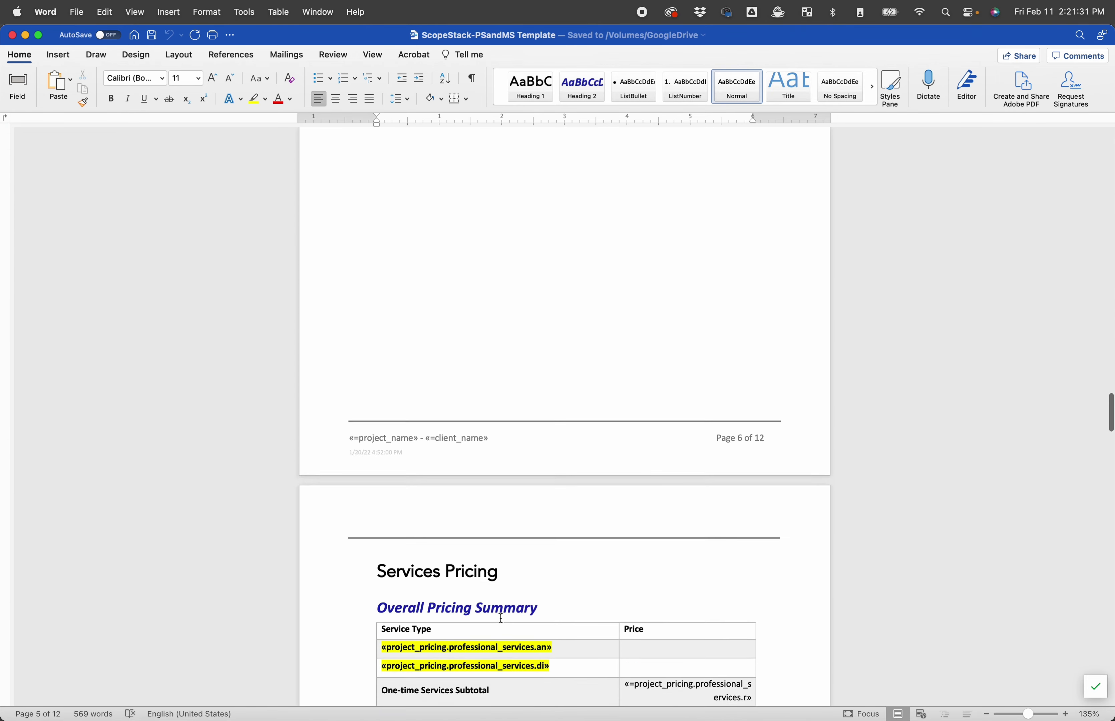
scroll(501, 617, down, 10)
scroll(501, 617, up, 3)
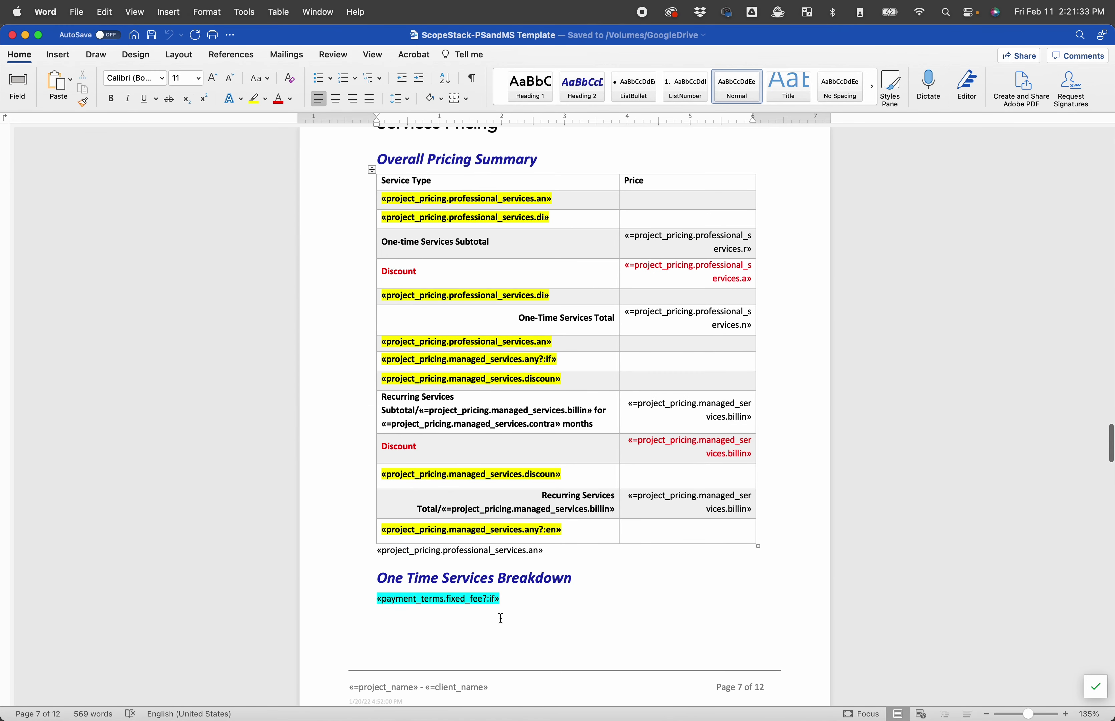
key(super+z)
key(super+z)
key(super+z)
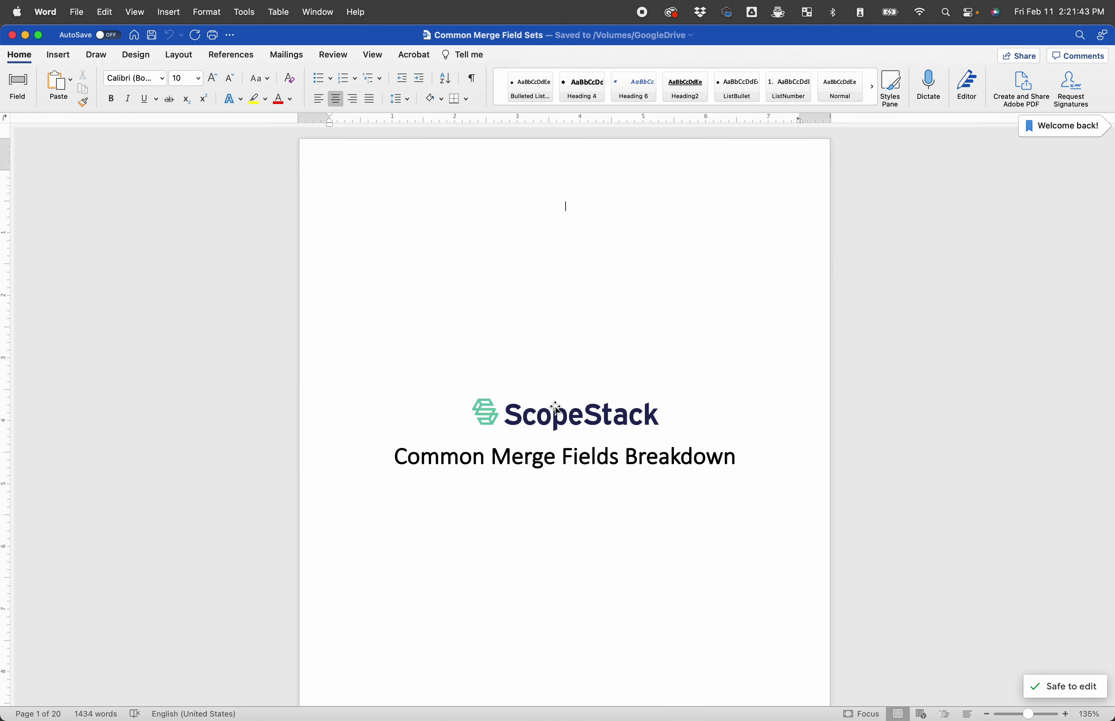
Step: Review the Basic Merge Fields in the Common Merge Field Sets document, highlighting project_name, location, created_at and status
click(555, 407)
scroll(555, 405, down, 10)
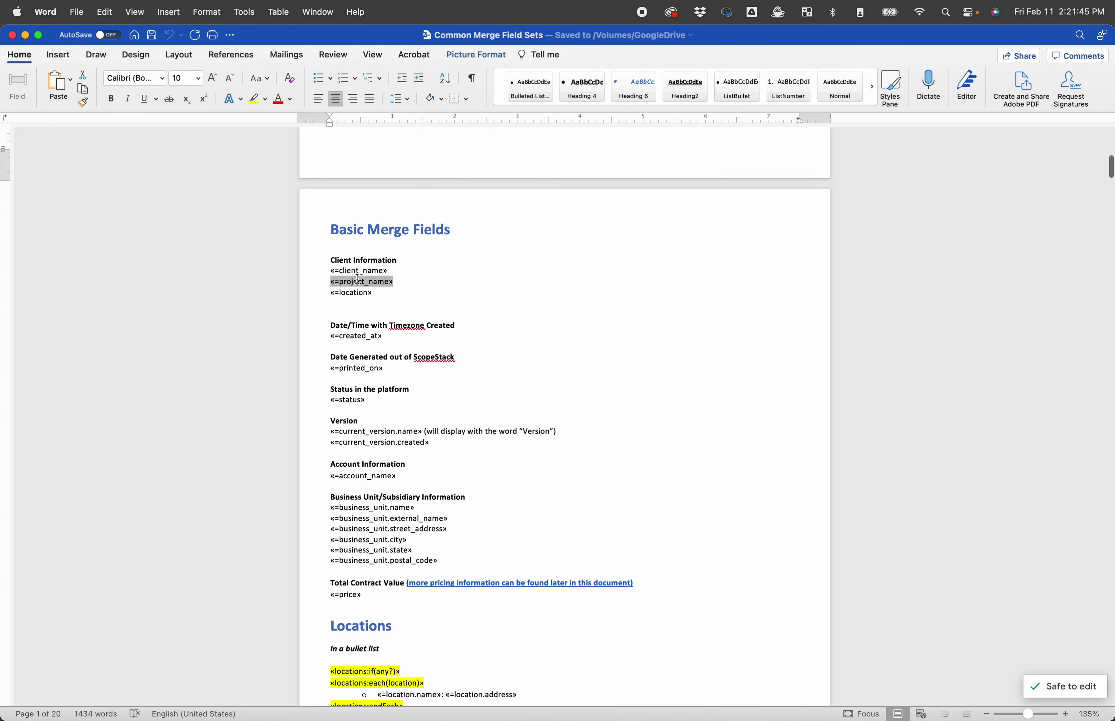
click(358, 280)
click(361, 272)
click(360, 292)
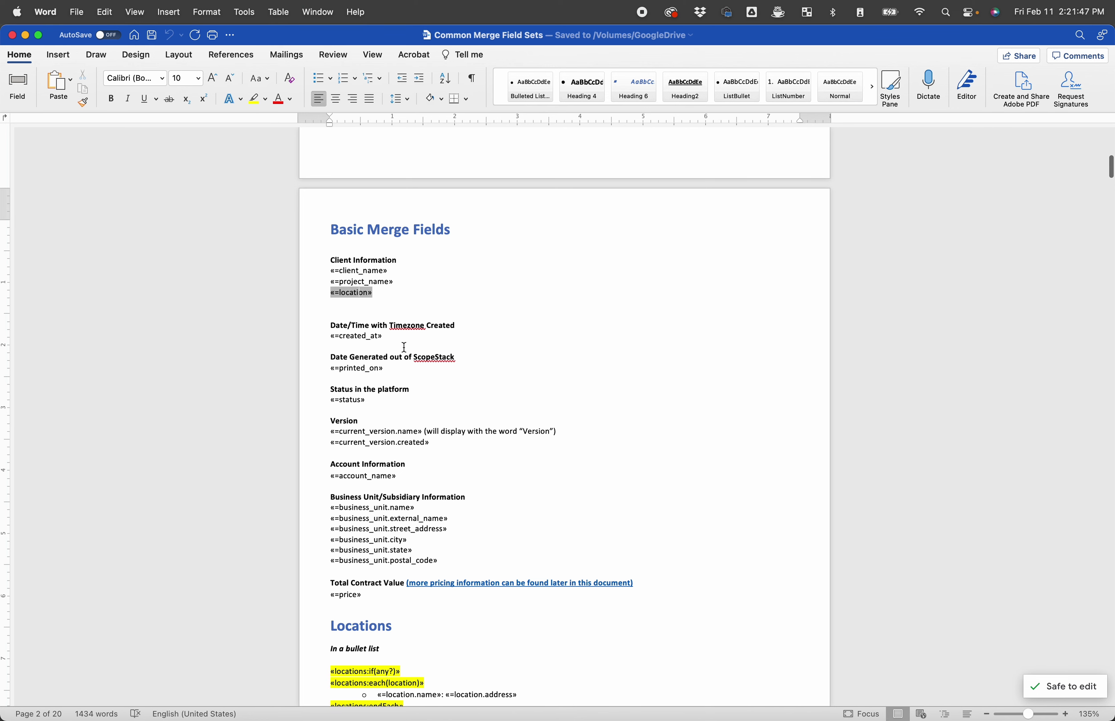
click(312, 341)
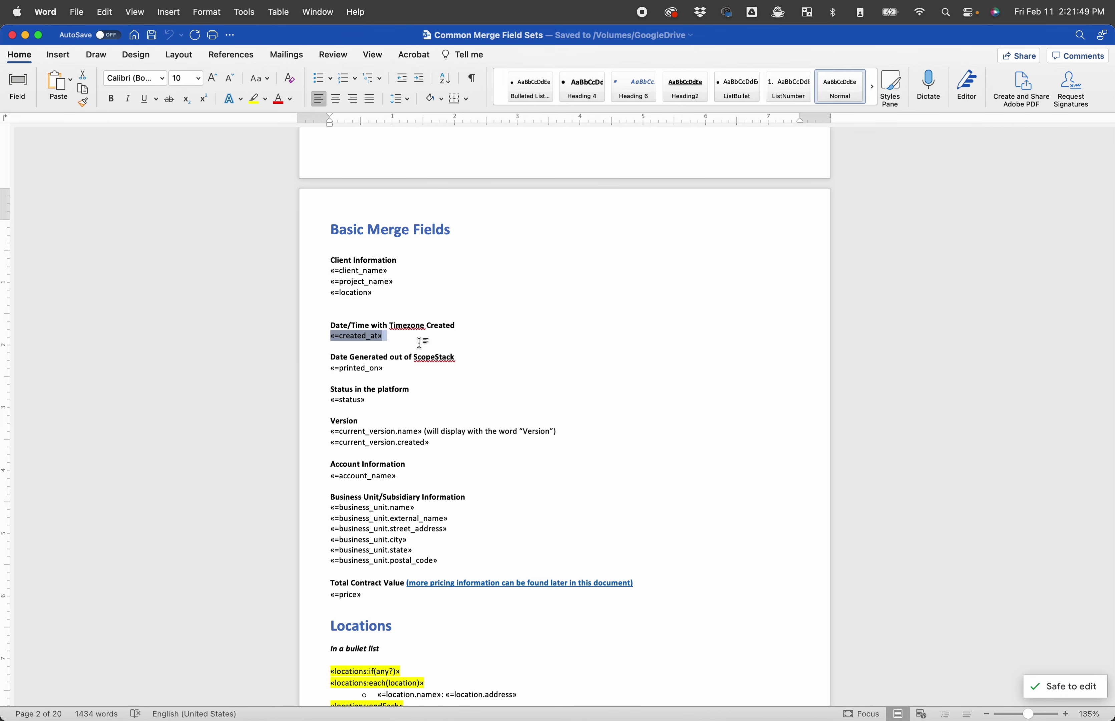
key(Down)
click(309, 397)
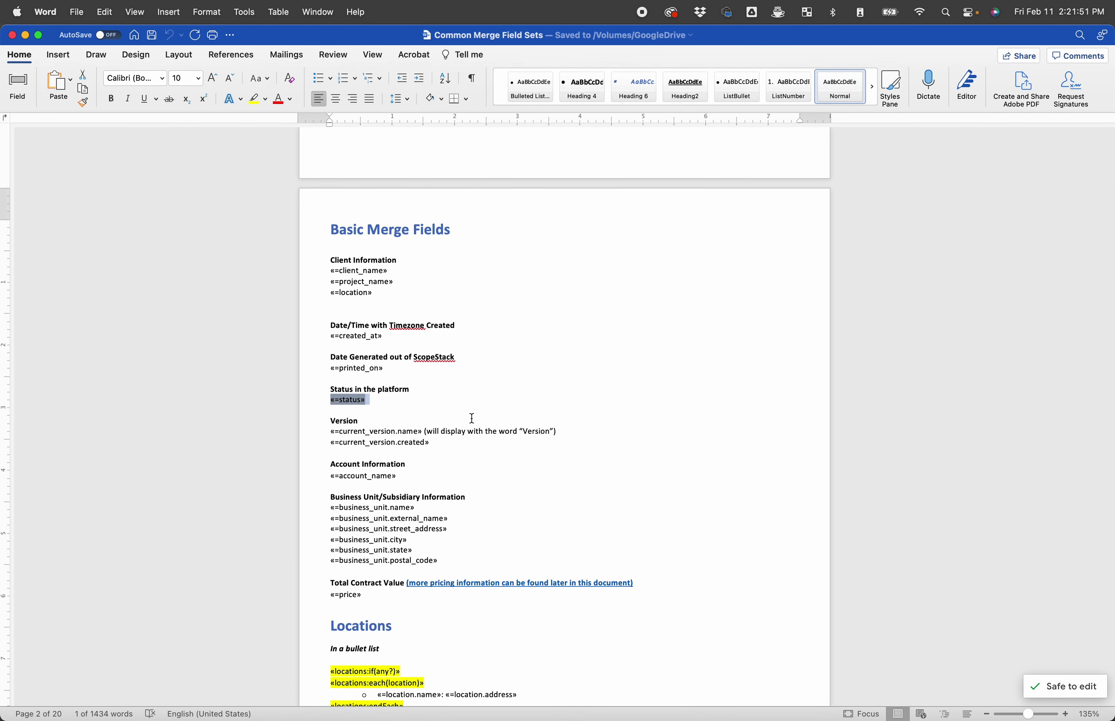
Step: Go to the Full Contact Data Object and highlight its contacts loop and the primary_internal_contact condition
scroll(470, 418, down, 15)
scroll(472, 418, down, 20)
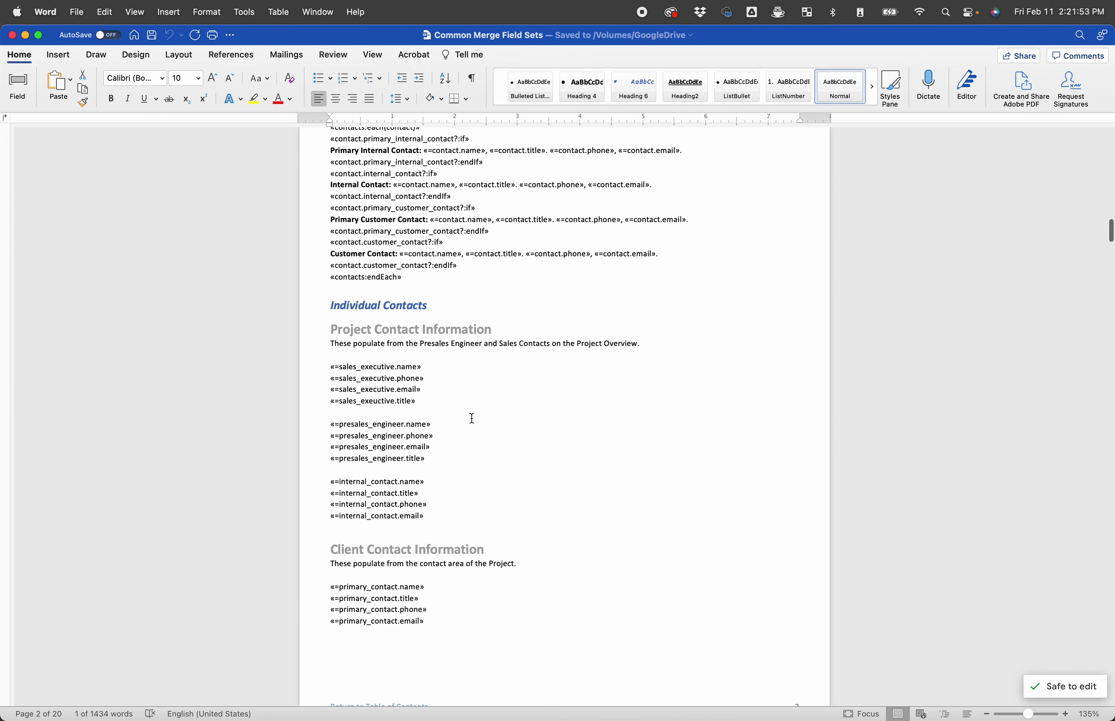
scroll(472, 418, up, 2)
drag(409, 317, 225, 172)
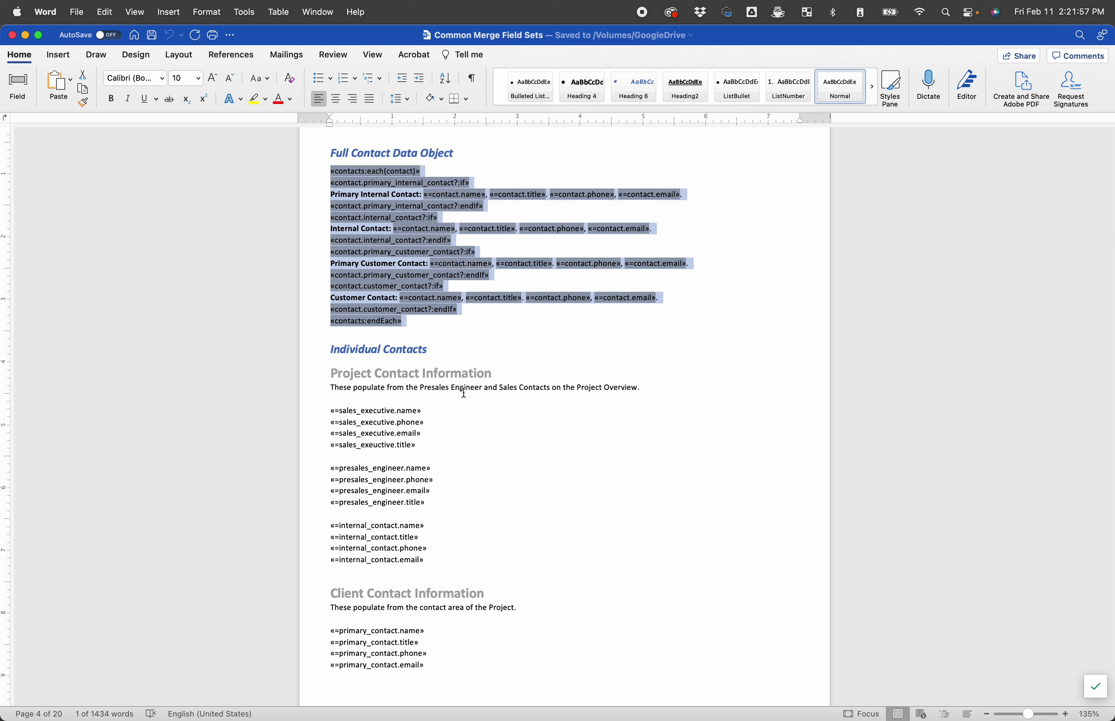
drag(364, 333, 287, 192)
click(287, 187)
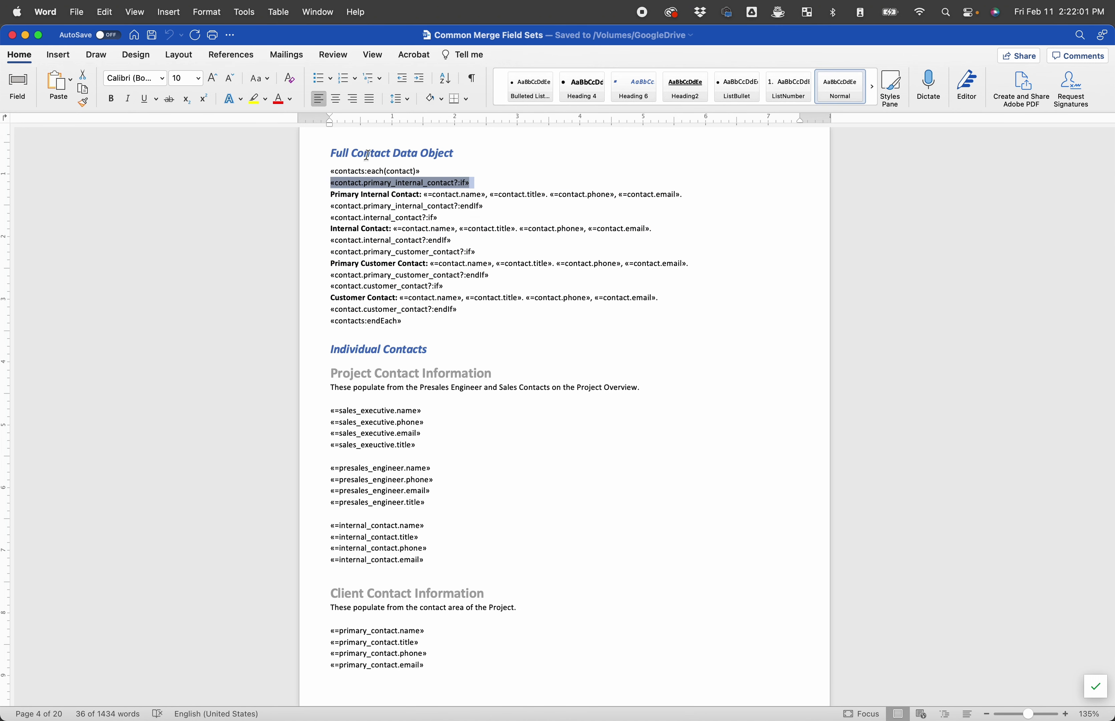
Step: Highlight the sales_executive, presales_engineer and internal_contact fields under Project Contact Information
scroll(450, 200, down, 5)
drag(490, 484, 366, 269)
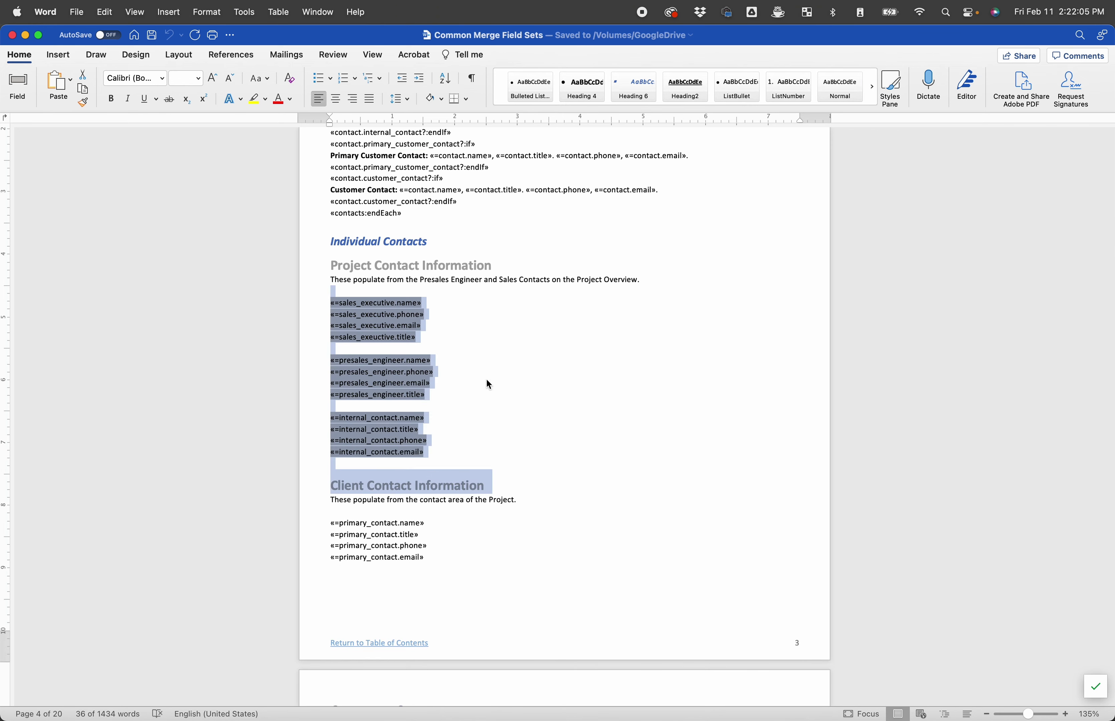
click(432, 510)
Step: Highlight the Customer Summary fields from the executive summary through out_of_scope, and examine the field block in the section that follows
scroll(433, 510, down, 15)
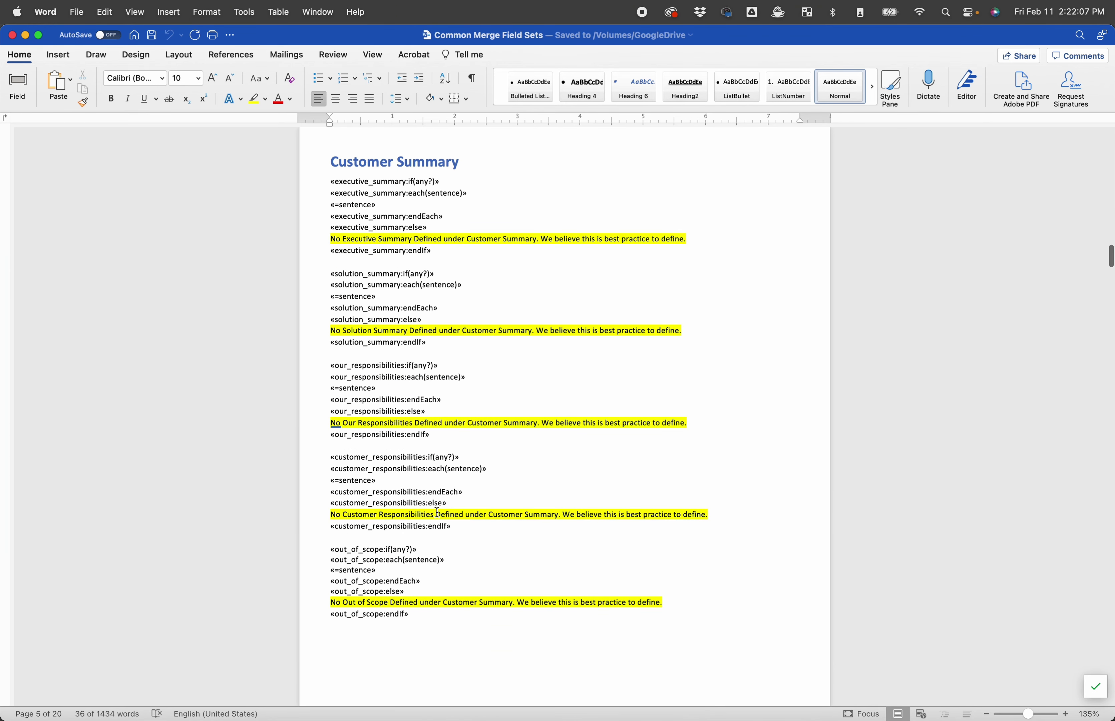
drag(434, 611, 277, 207)
click(496, 301)
scroll(489, 307, down, 20)
scroll(489, 307, down, 4)
drag(450, 336, 366, 173)
click(454, 338)
Step: Review the document from Managed Services through the language field structures and payment-term pricing tables to Revenue by Phase
scroll(453, 339, down, 20)
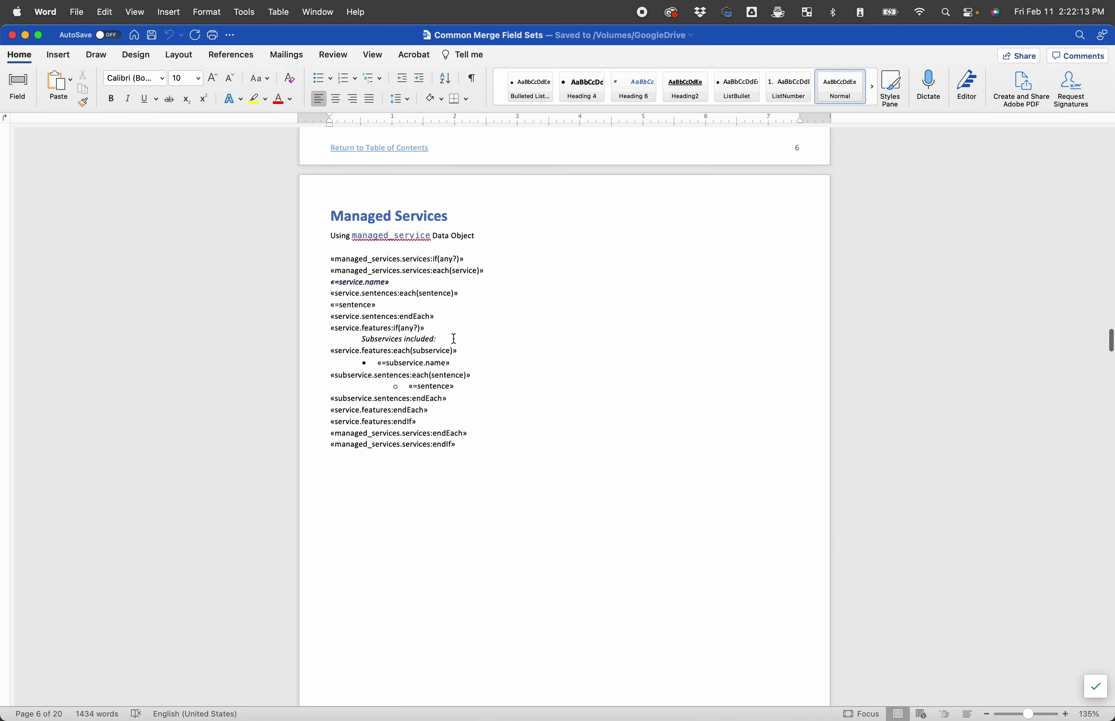
scroll(453, 334, down, 5)
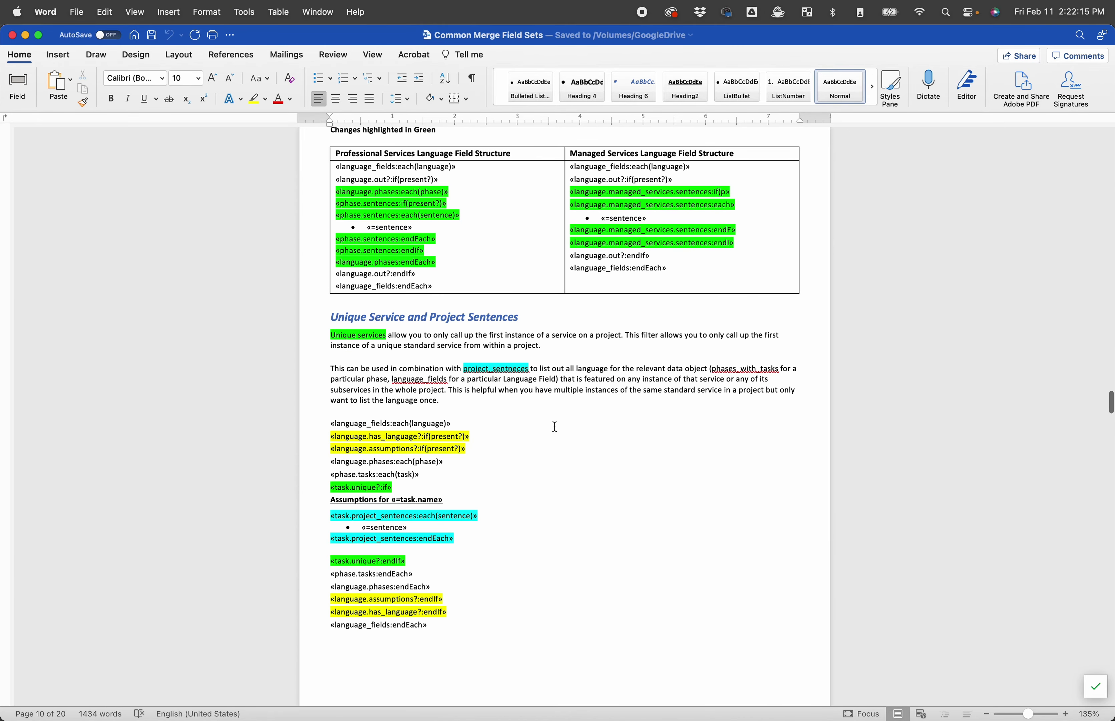
scroll(555, 426, down, 20)
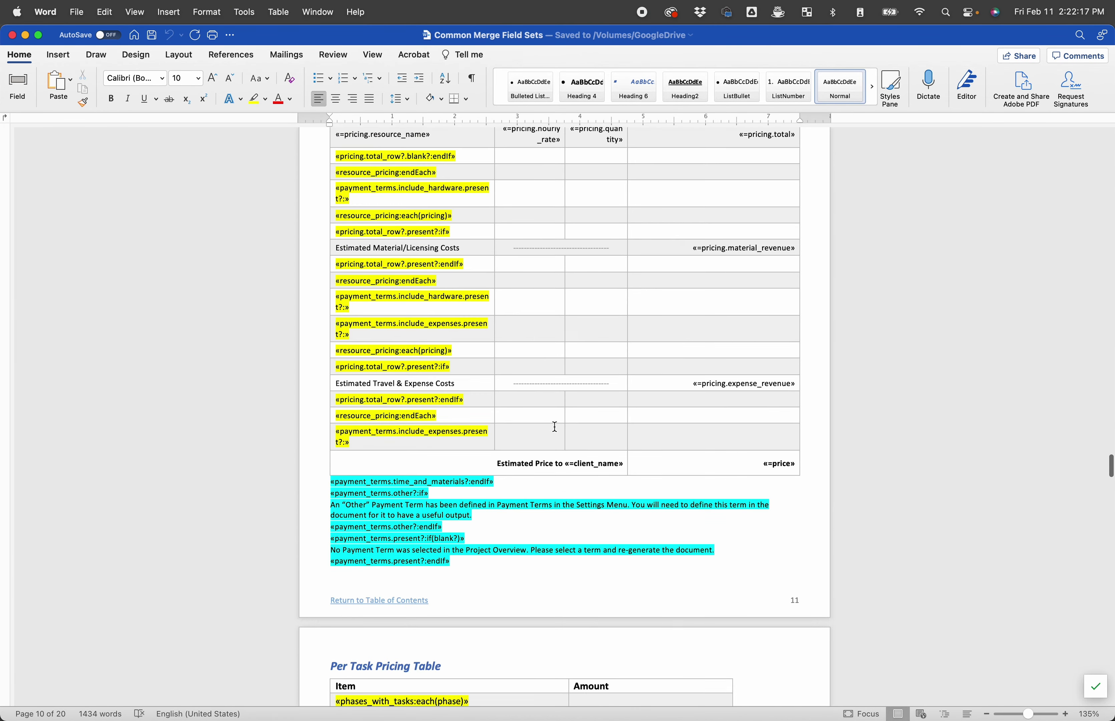
scroll(555, 426, down, 20)
scroll(555, 426, down, 4)
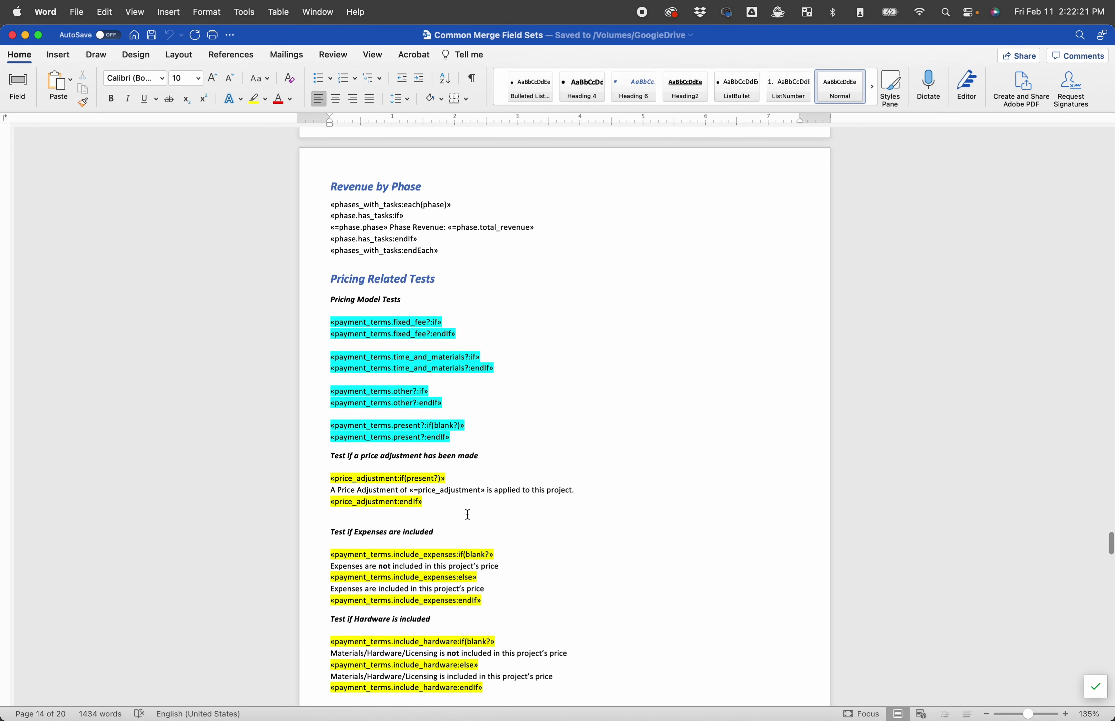
Step: Review the pricing tests, Travel & Expense table, managed services pricing tables, Materials Breakdowns and the markdown list styles
scroll(467, 514, down, 10)
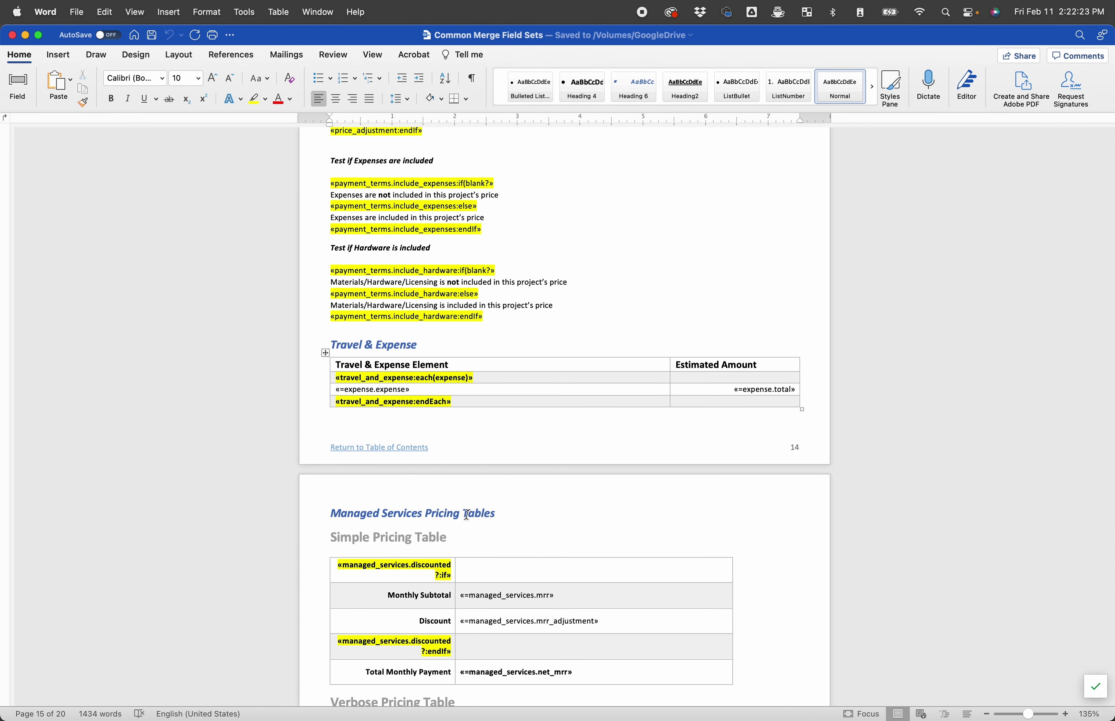
scroll(468, 515, up, 6)
scroll(468, 517, down, 20)
scroll(467, 515, down, 2)
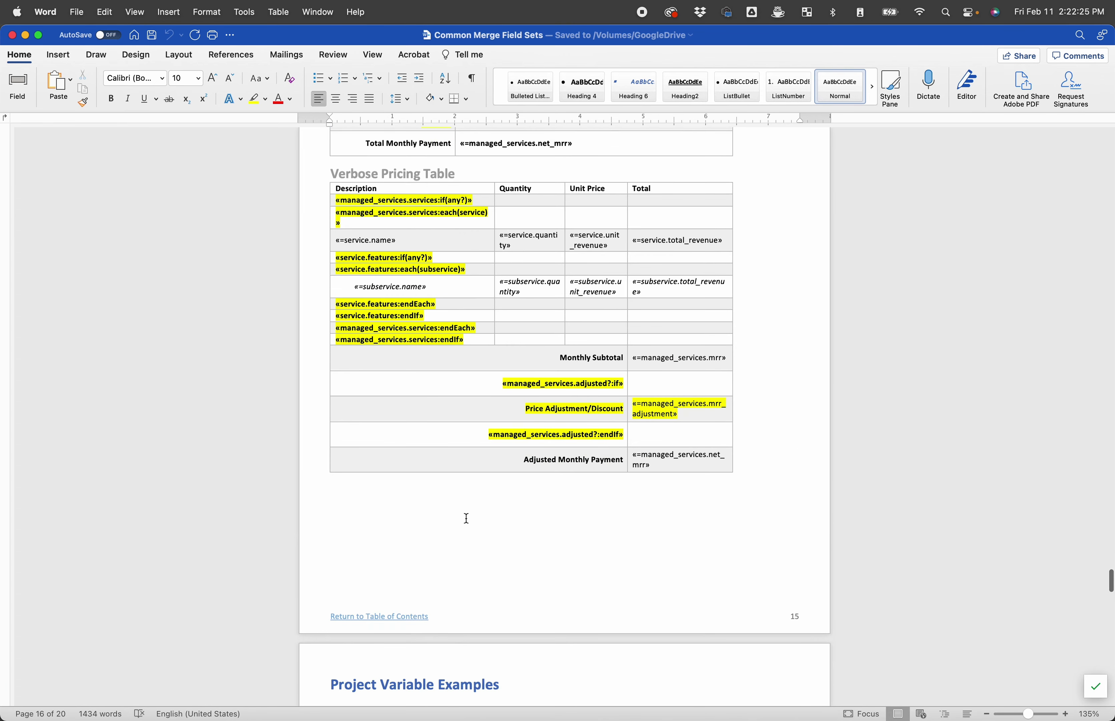
scroll(543, 203, up, 3)
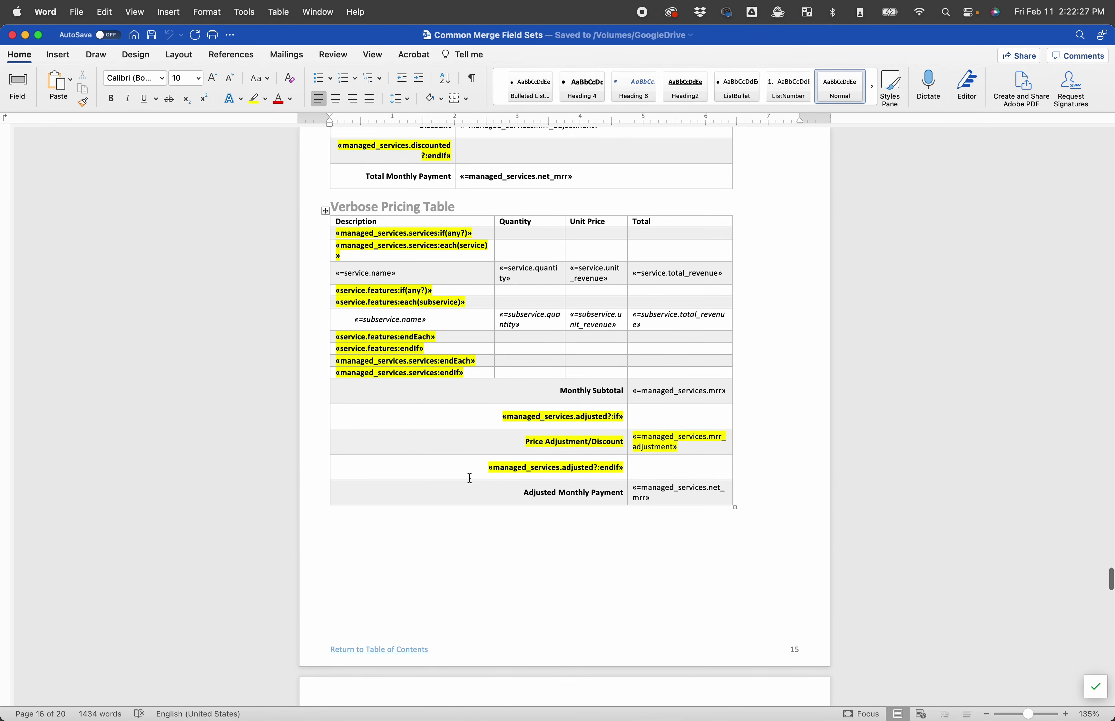
scroll(470, 477, up, 15)
scroll(484, 528, down, 18)
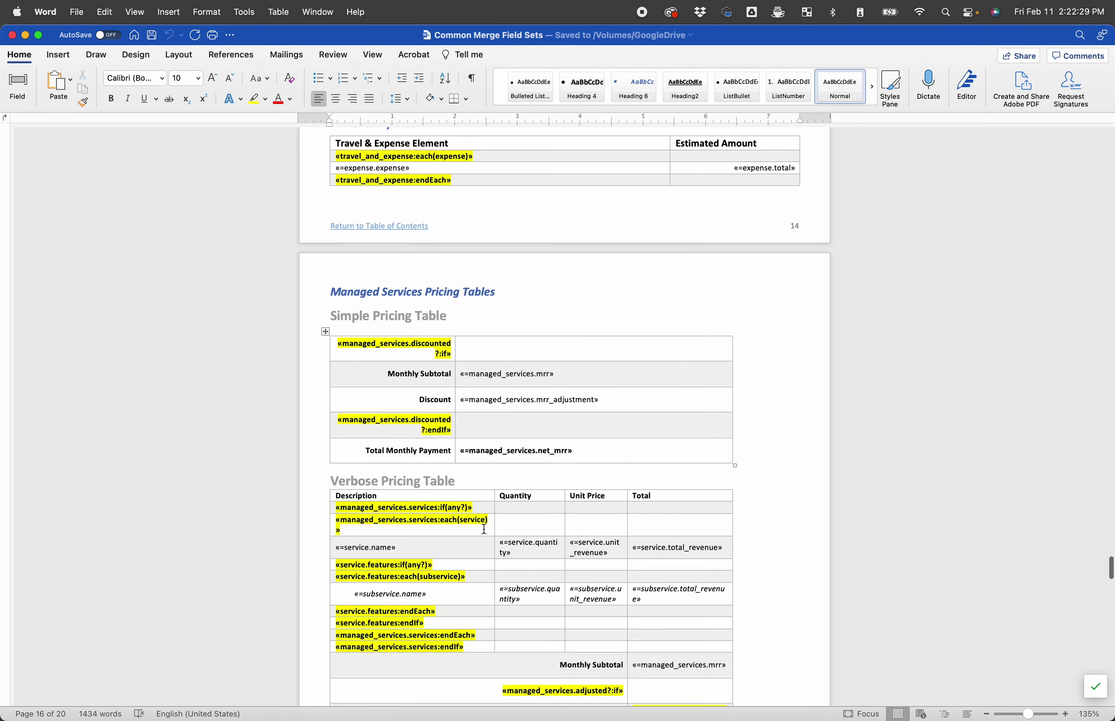
scroll(484, 529, down, 20)
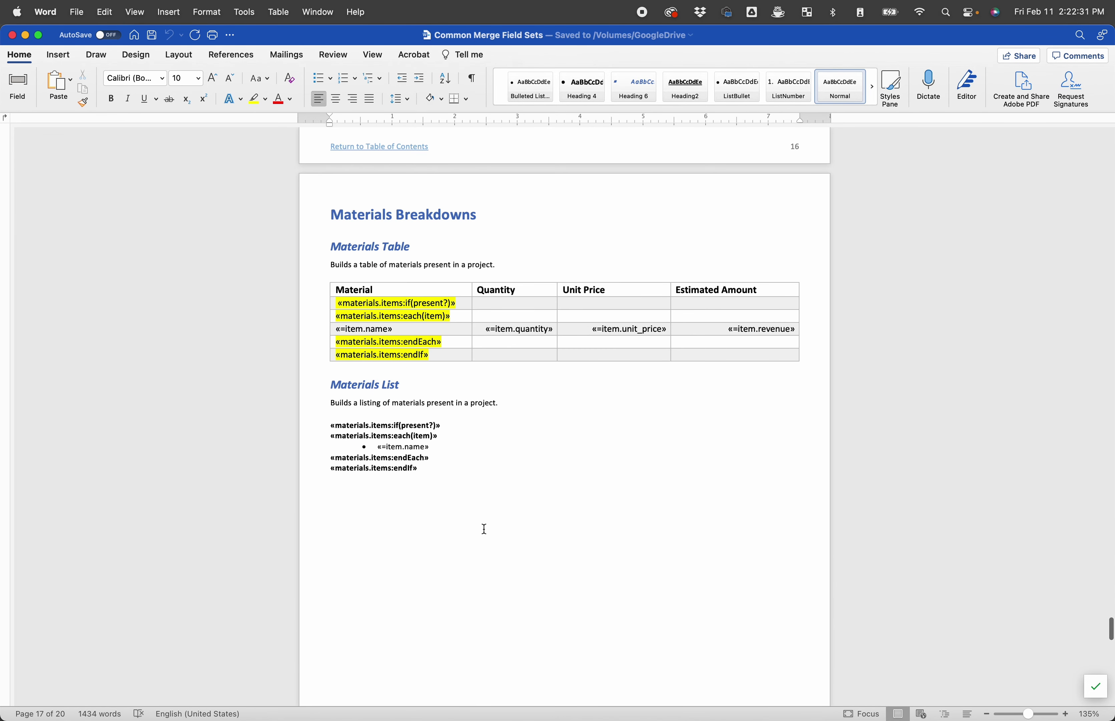
scroll(485, 528, down, 20)
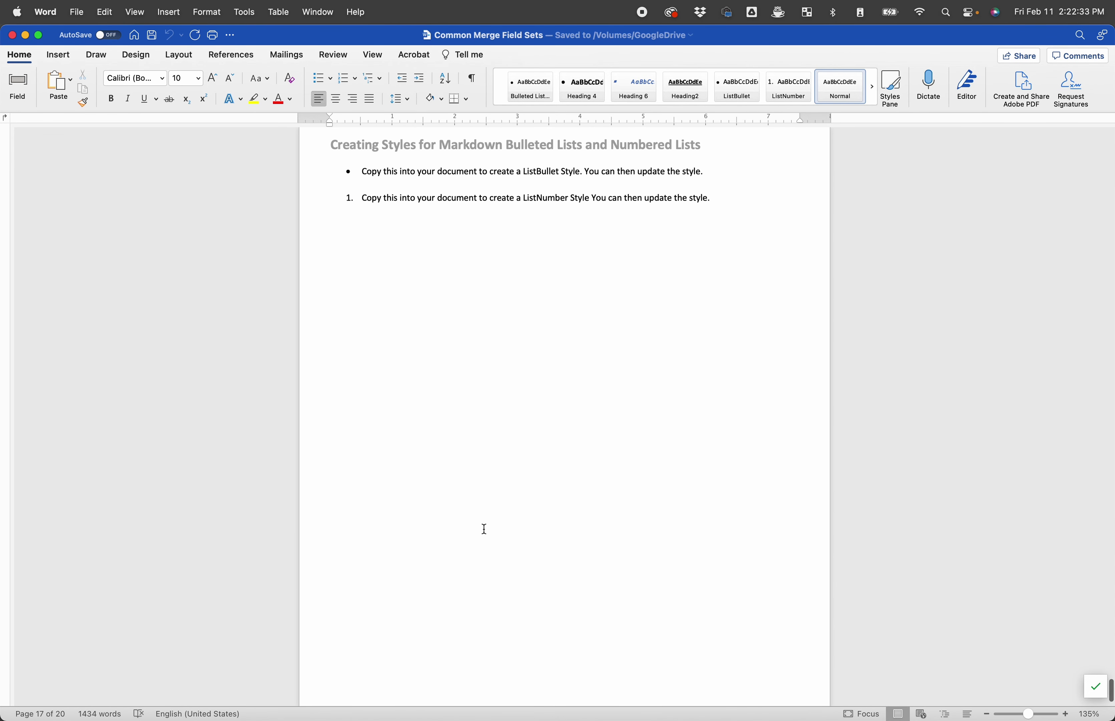
Step: Switch to the Network Design and Install project in Chrome and close the ScopeStack support chat
key(ctrl+Up)
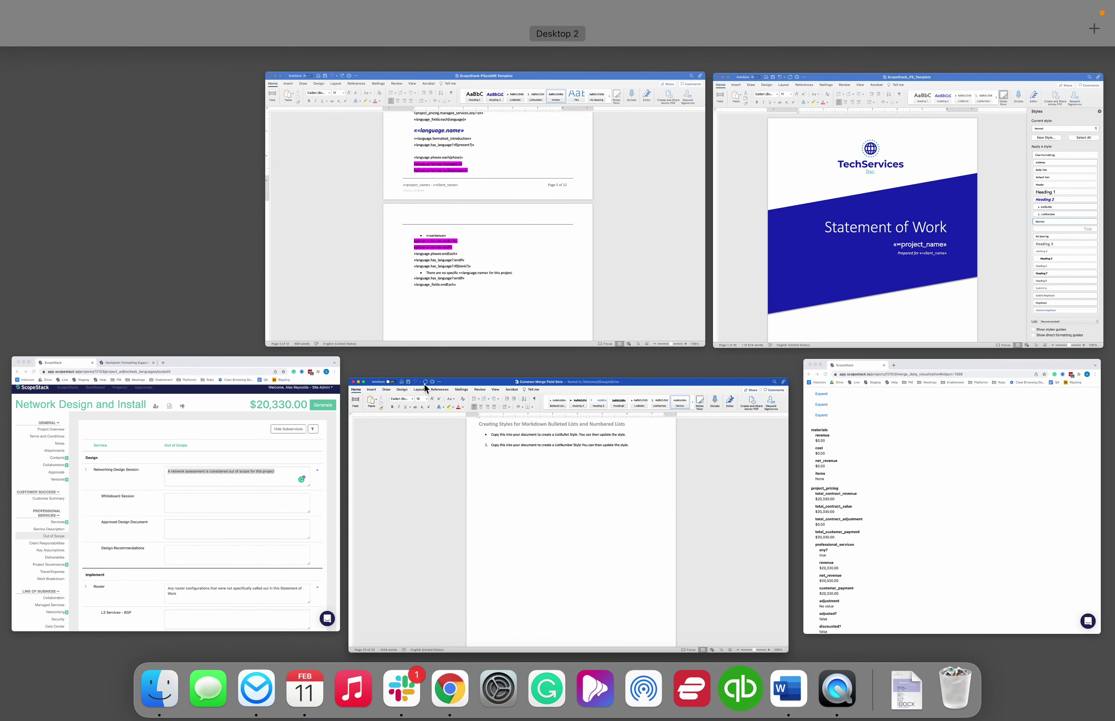
click(258, 462)
drag(833, 401, 956, 413)
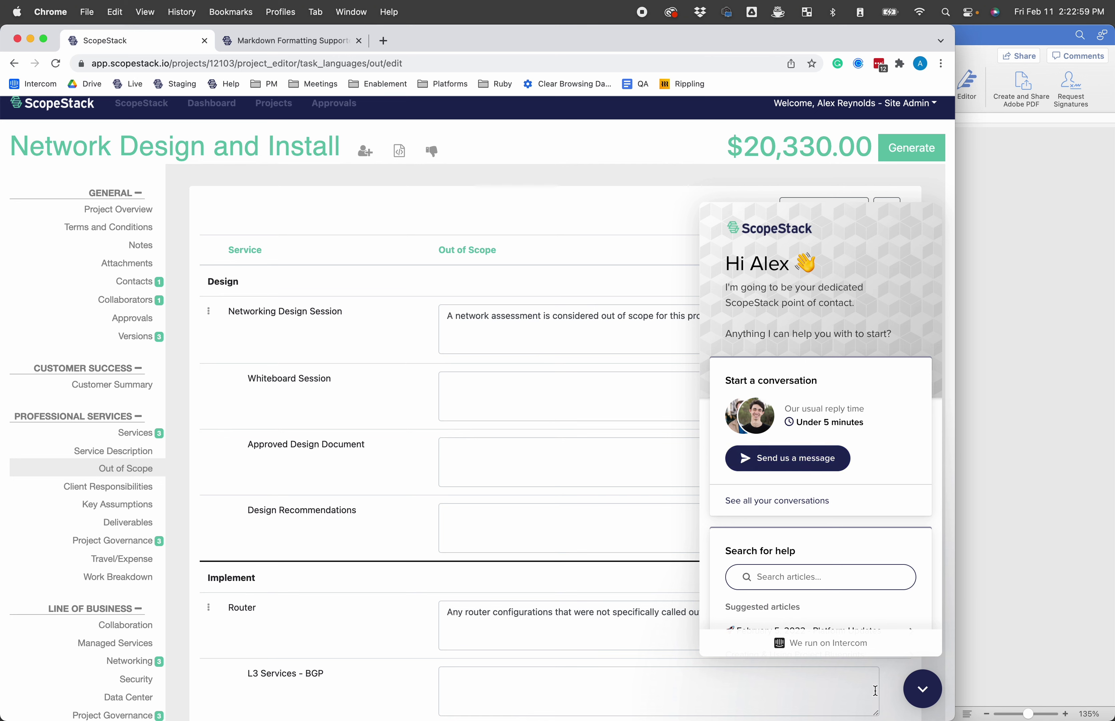
click(932, 691)
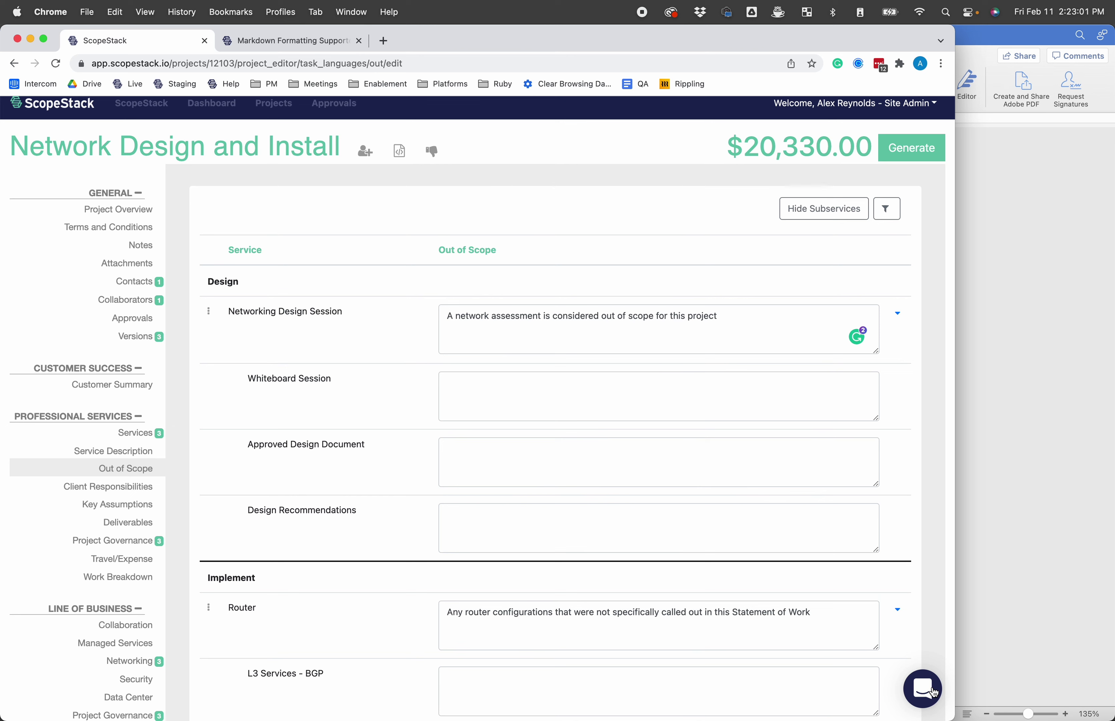